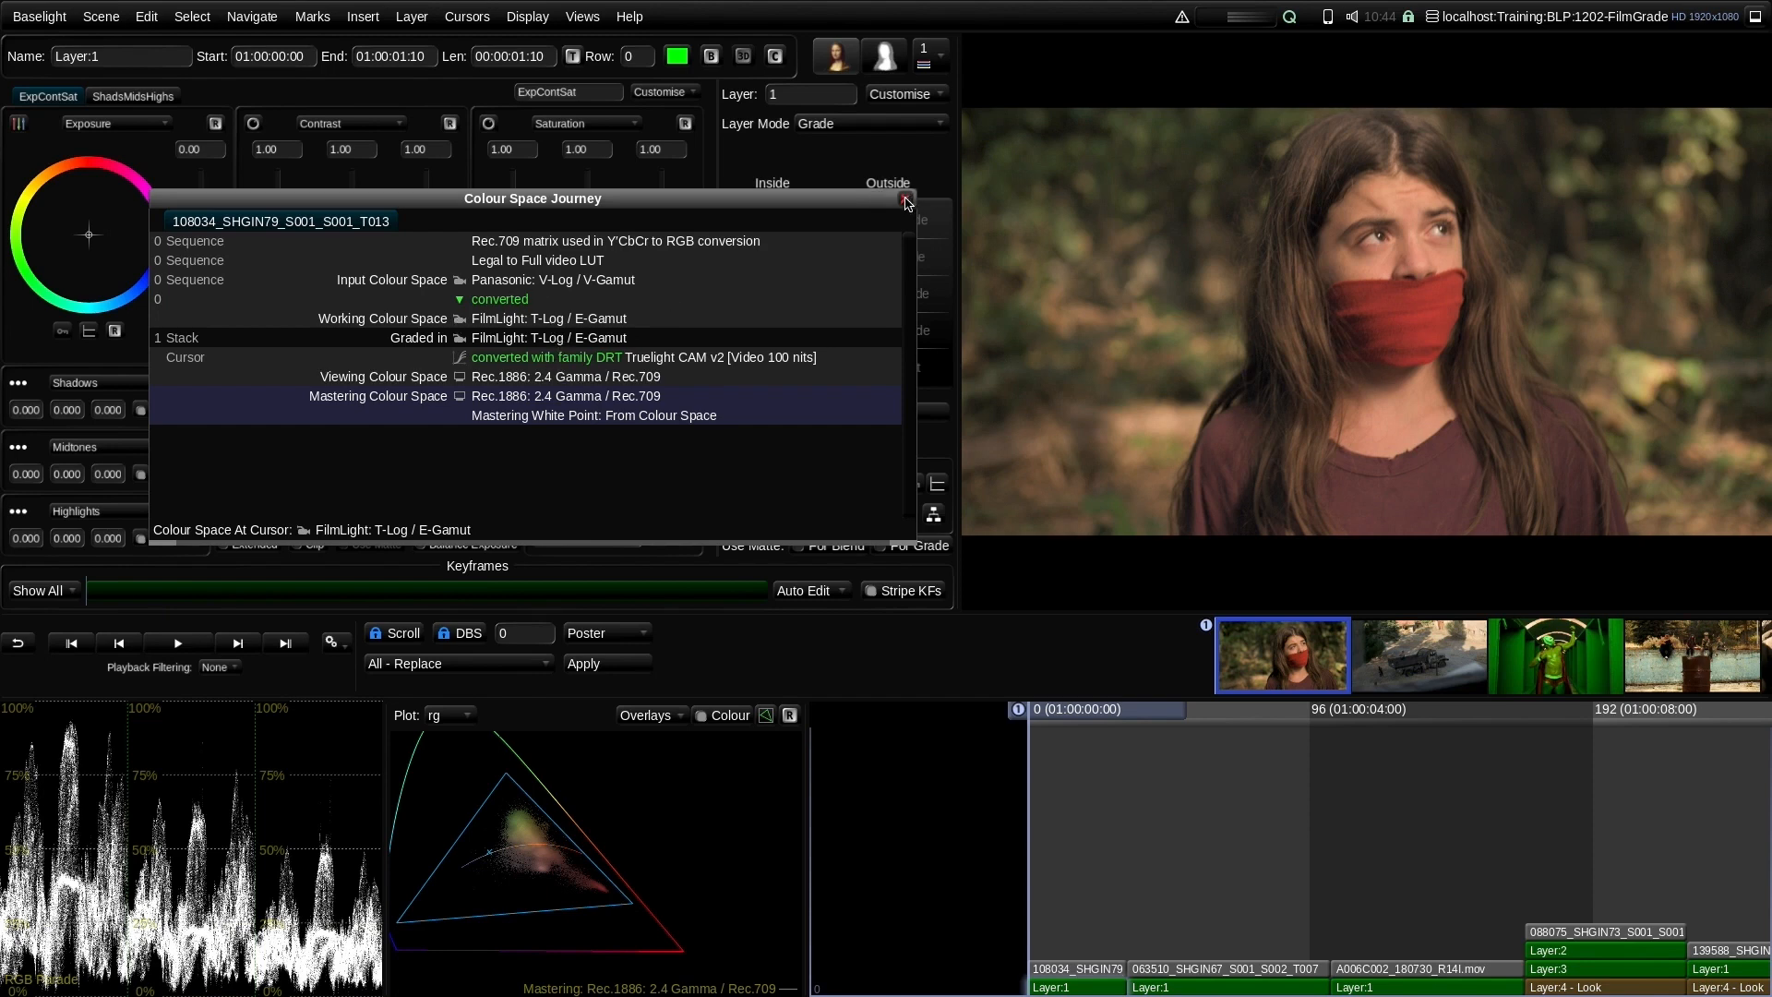
Close the Colour Space Journey, show the Contrast and Saturation controls as colour wheels, and check the ShadsMidsHighs page
left_click(907, 203)
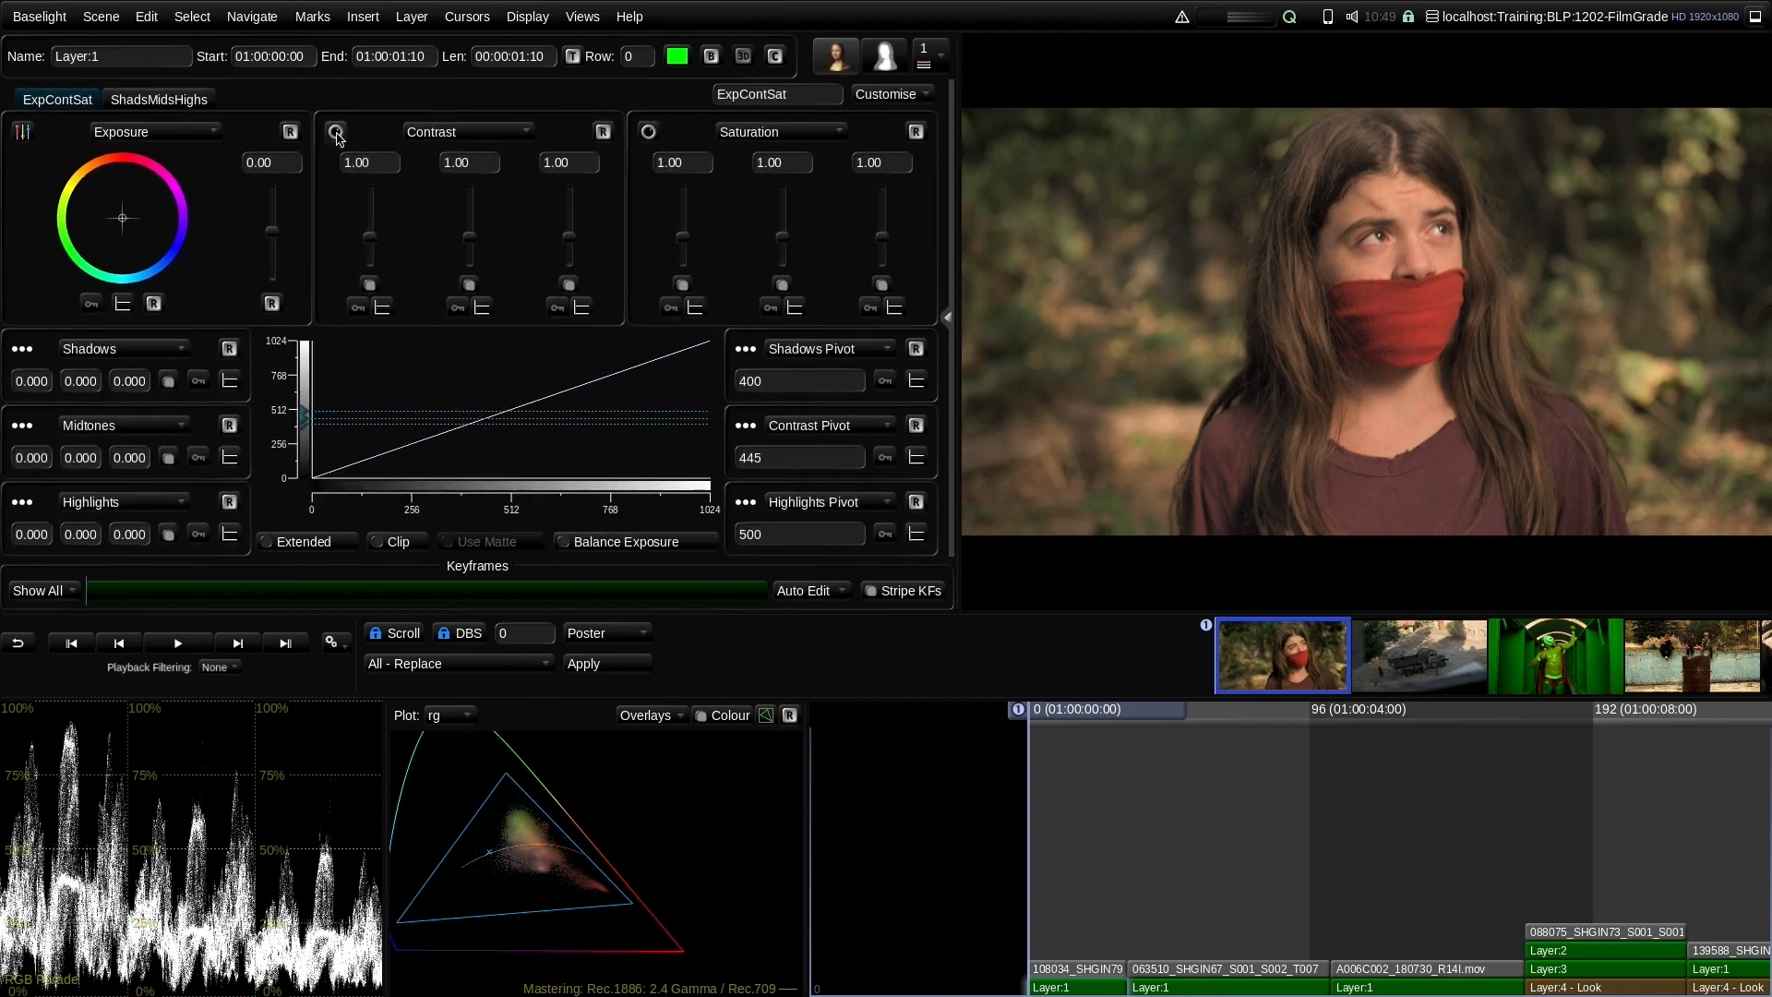
left_click(336, 131)
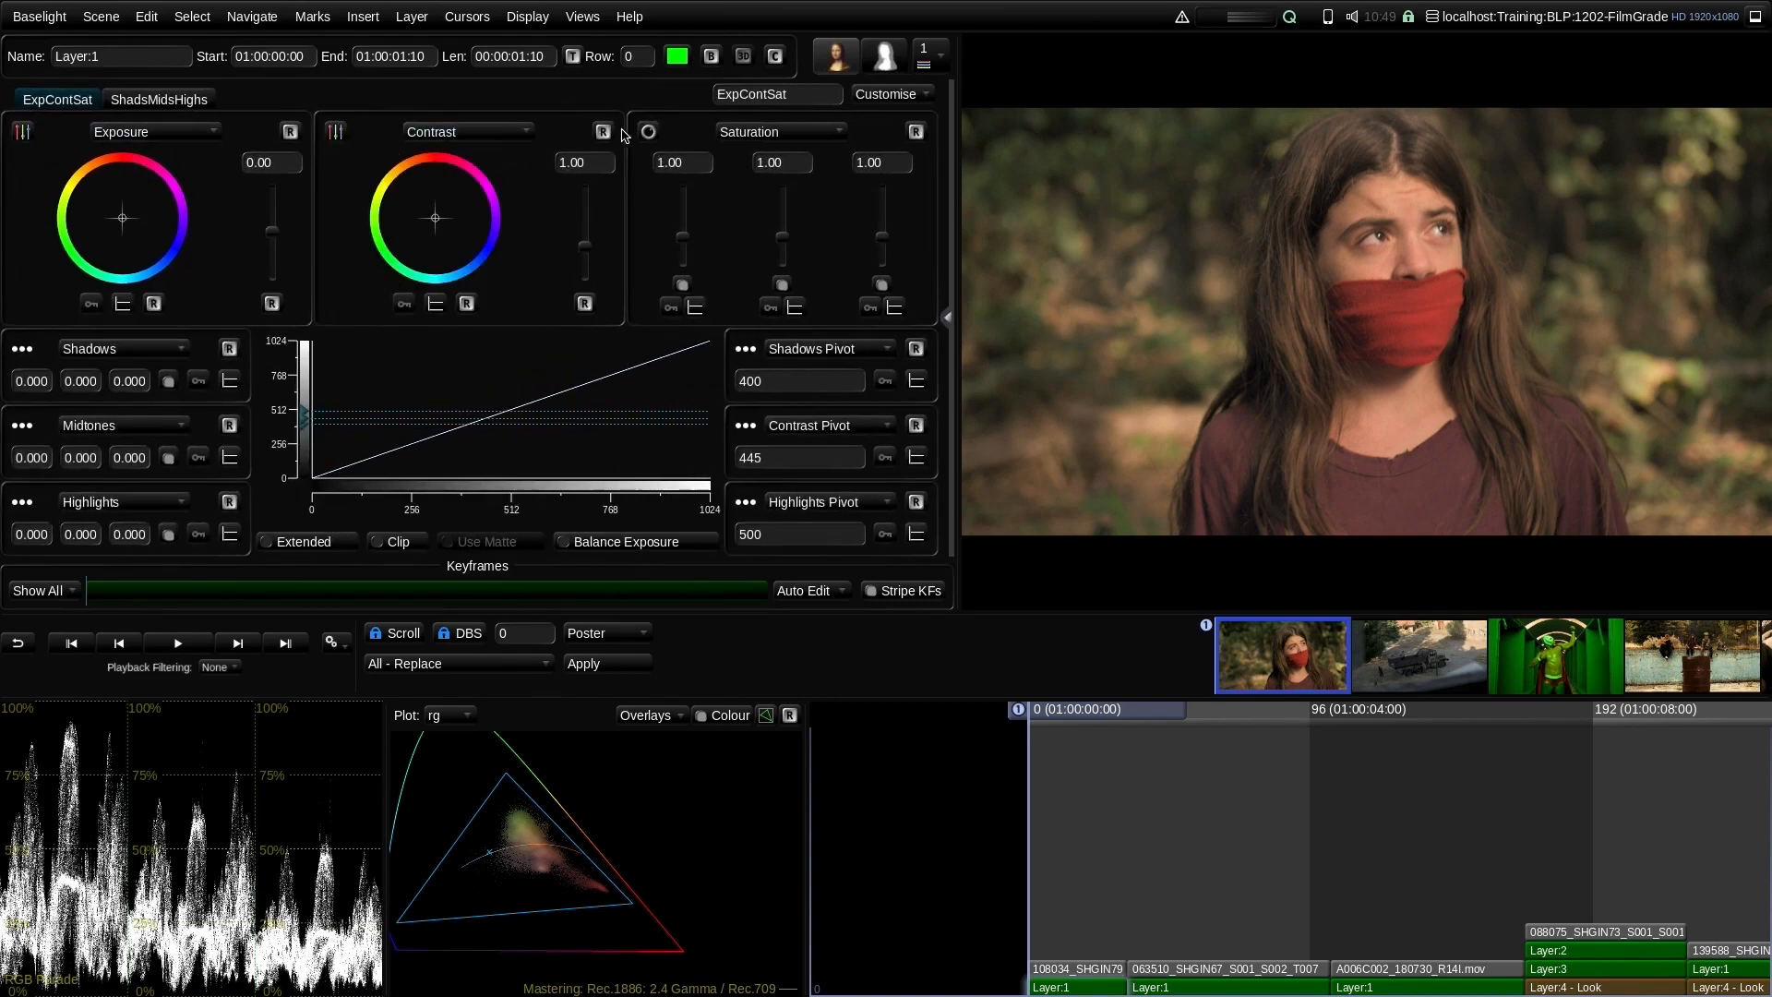
left_click(648, 131)
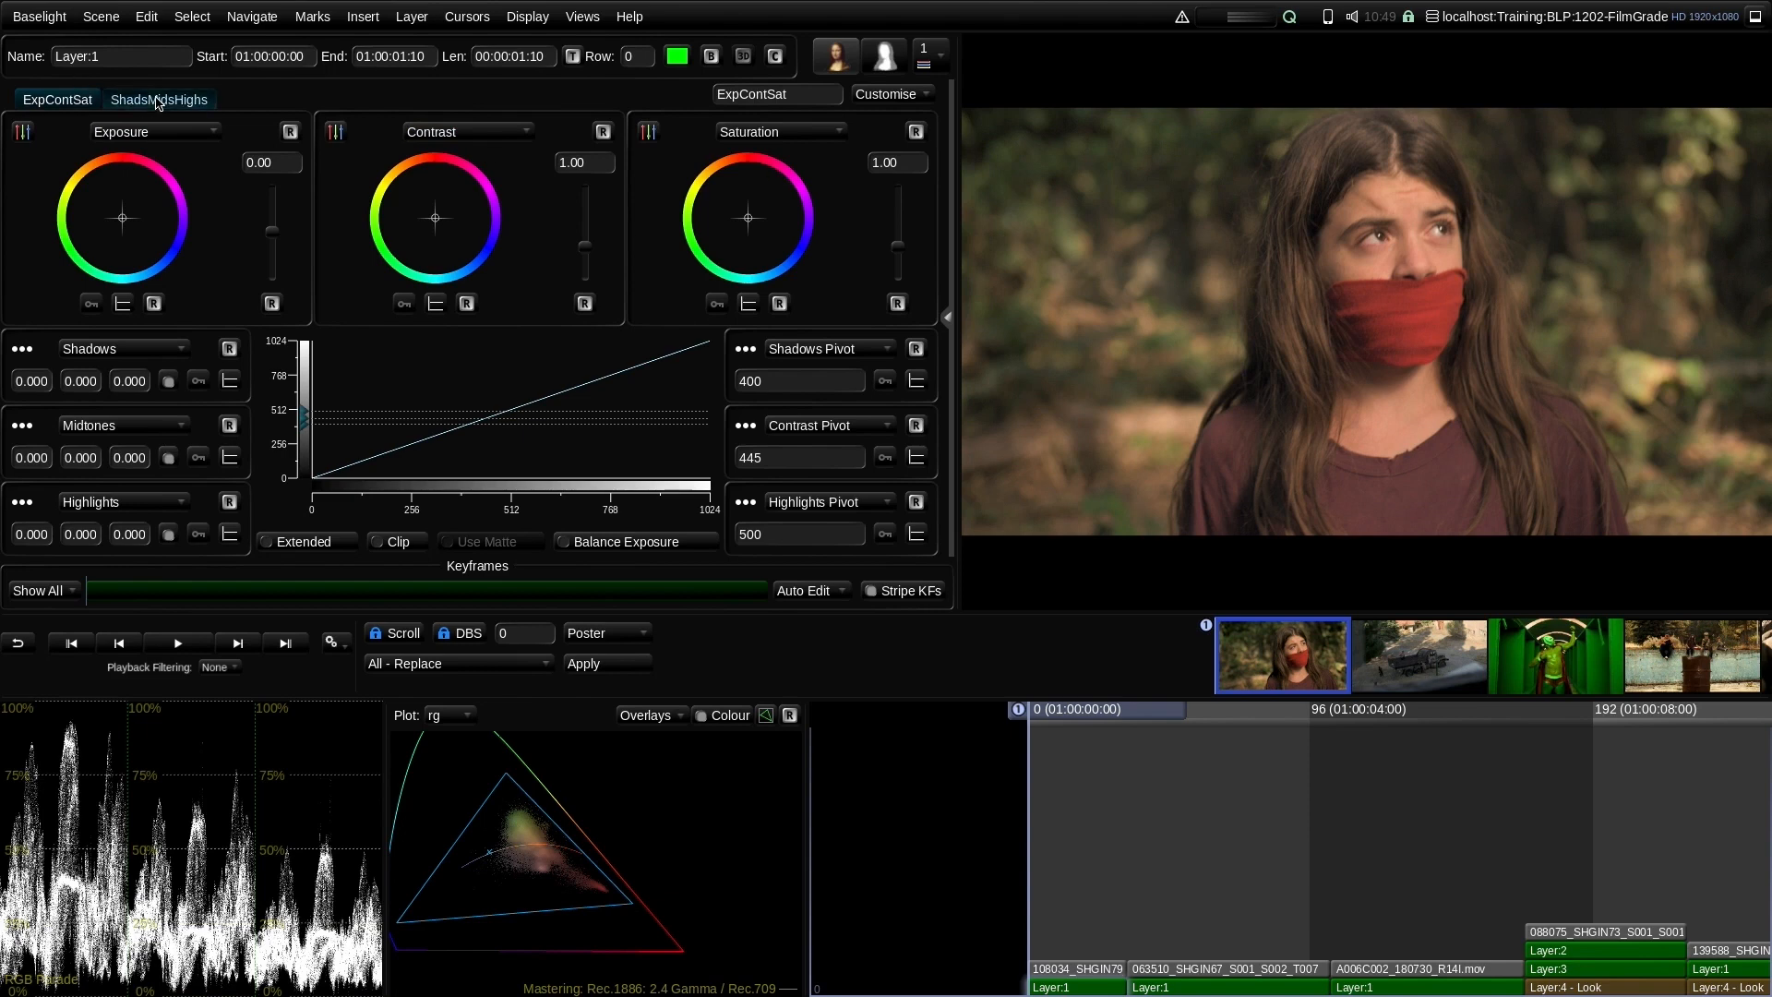
left_click(113, 96)
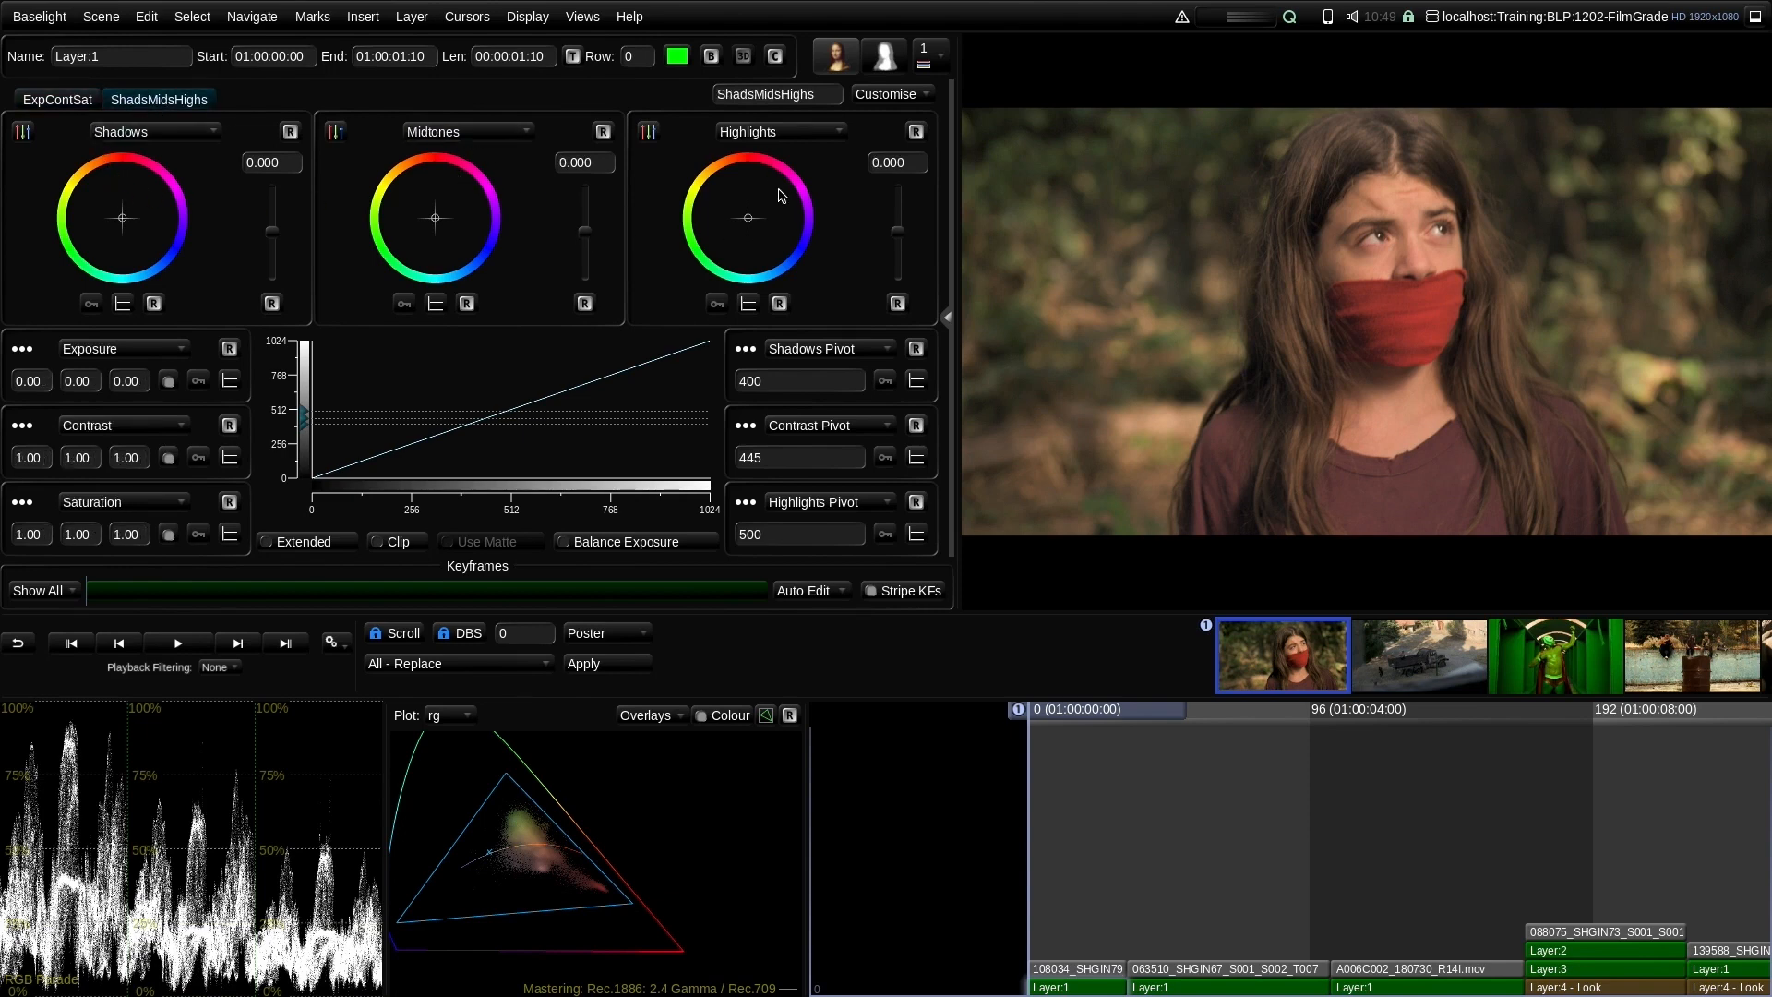
left_click(57, 99)
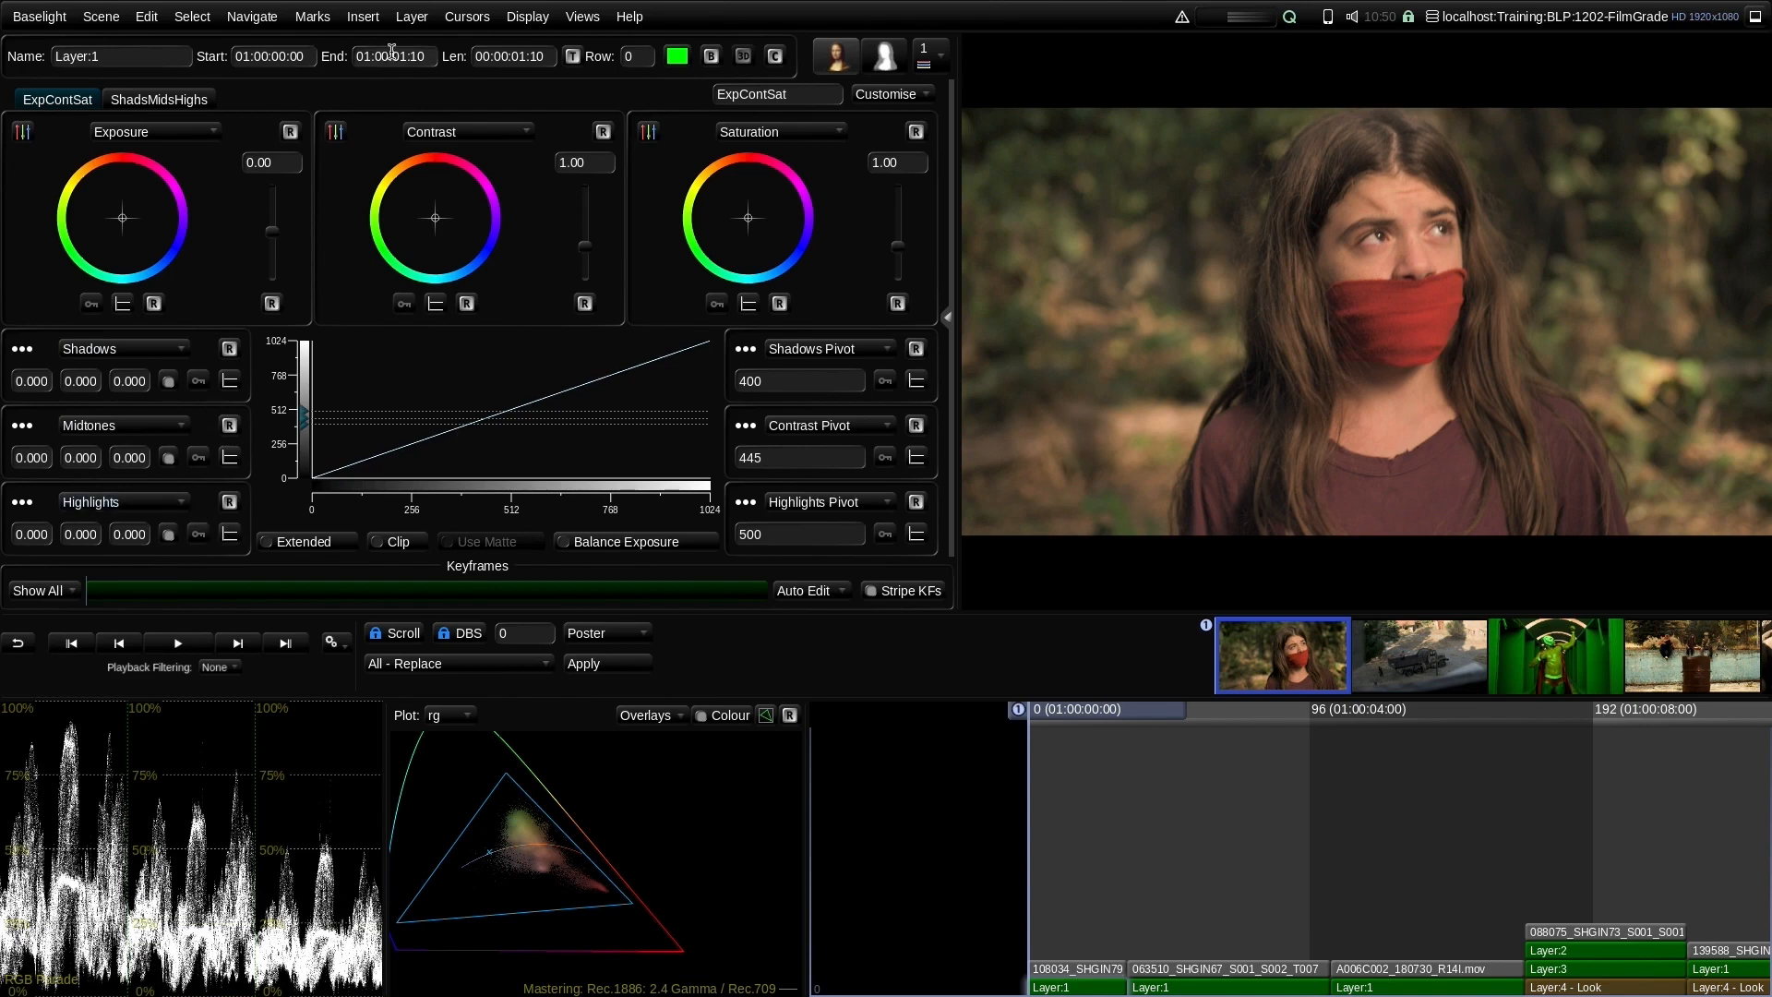
Try swapping the Exposure and Contrast controls on the ExpContSat page and return them to their original order
left_click(479, 131)
left_click(574, 166)
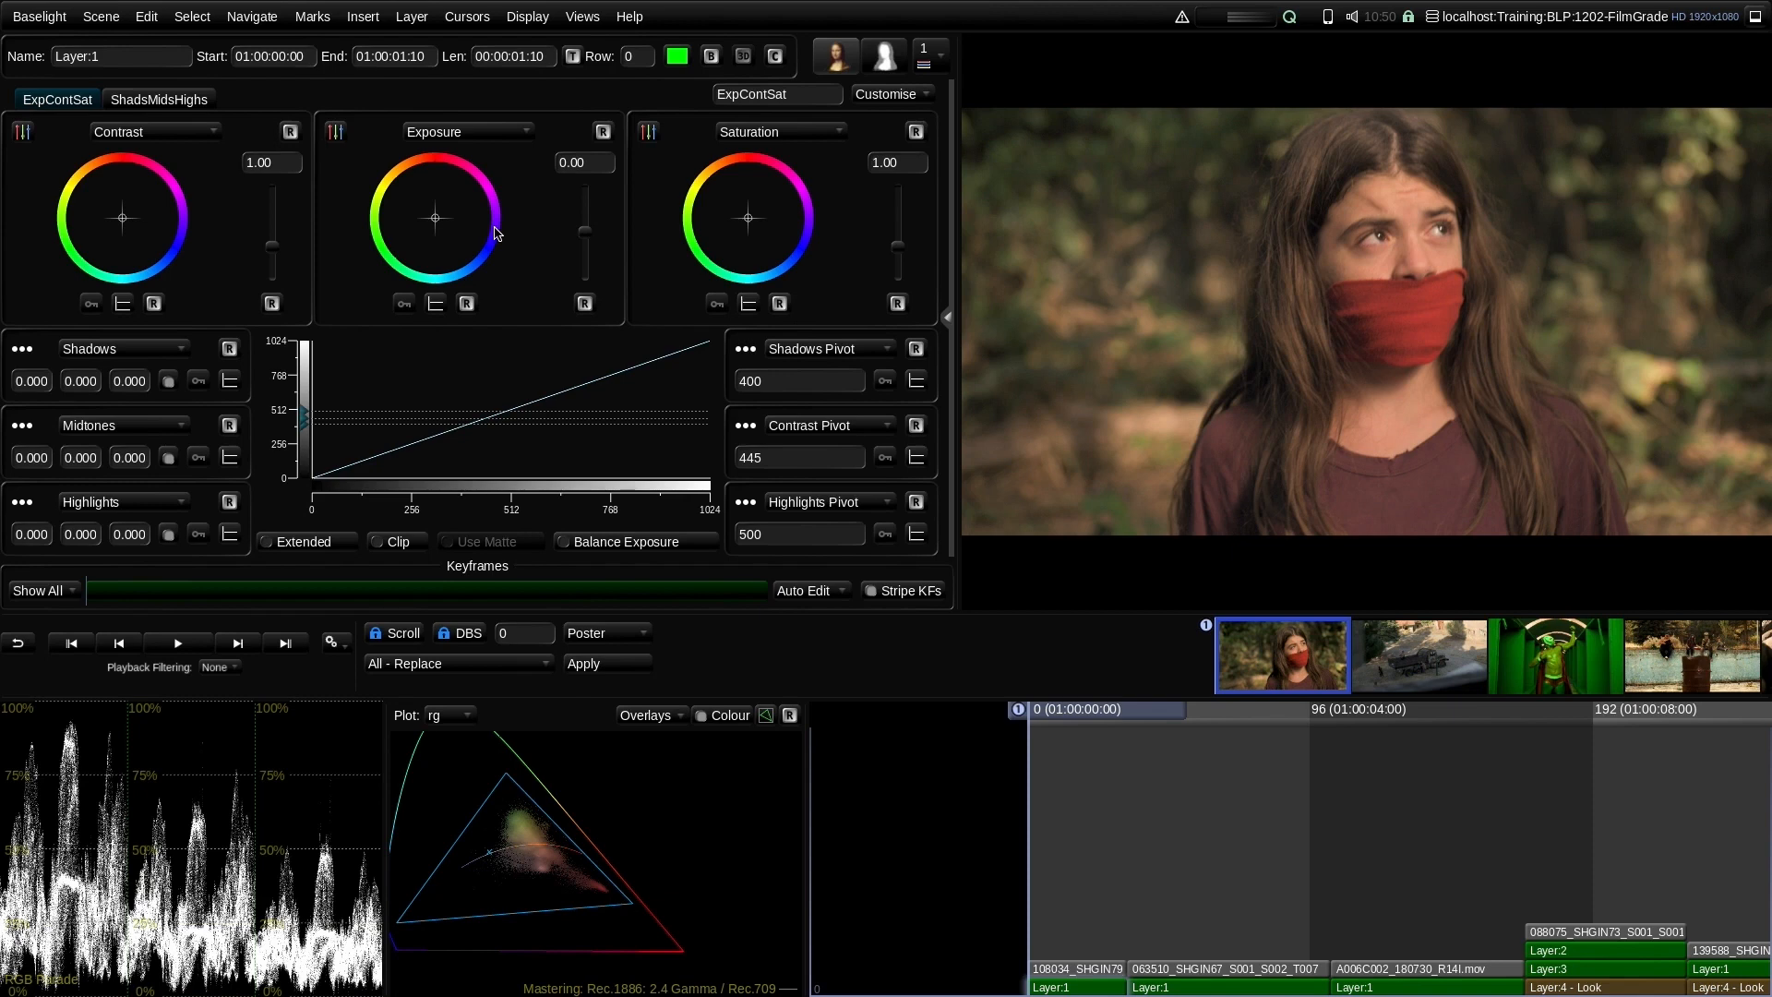
left_click(157, 130)
left_click(153, 149)
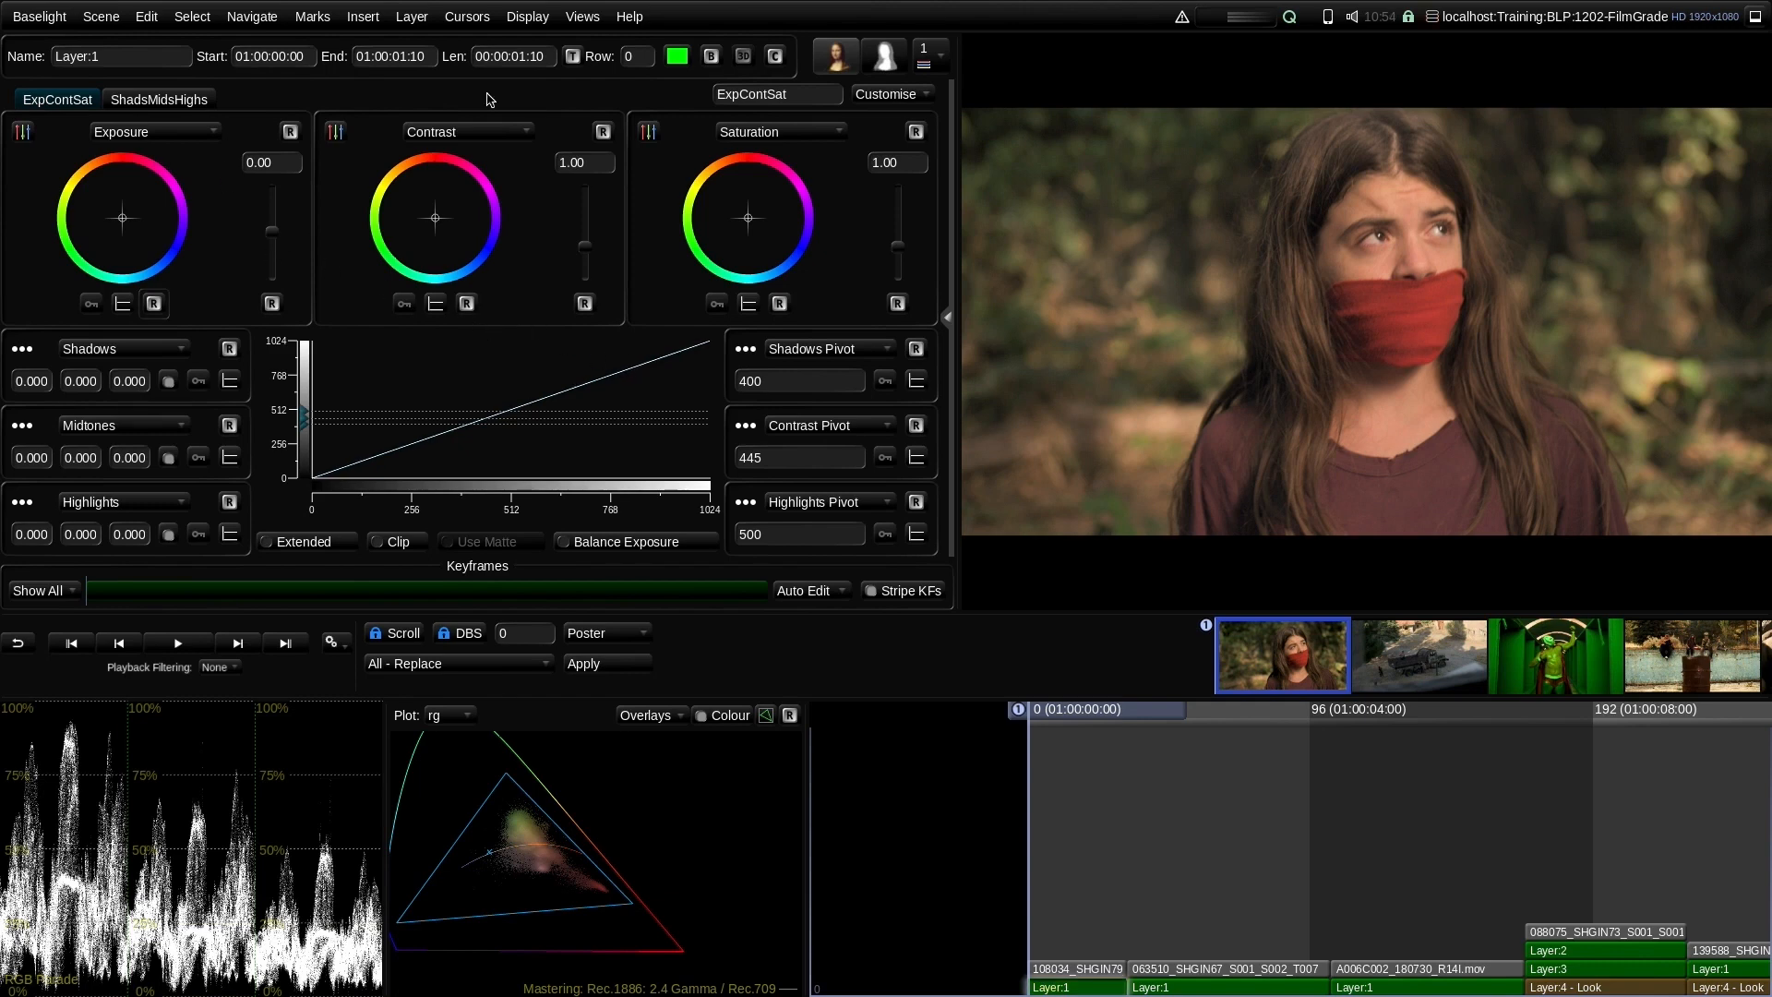
With the Colour Space Journey open, grade the shot with exposure 4.54 shifted toward blue and contrast 1.34
left_click(582, 16)
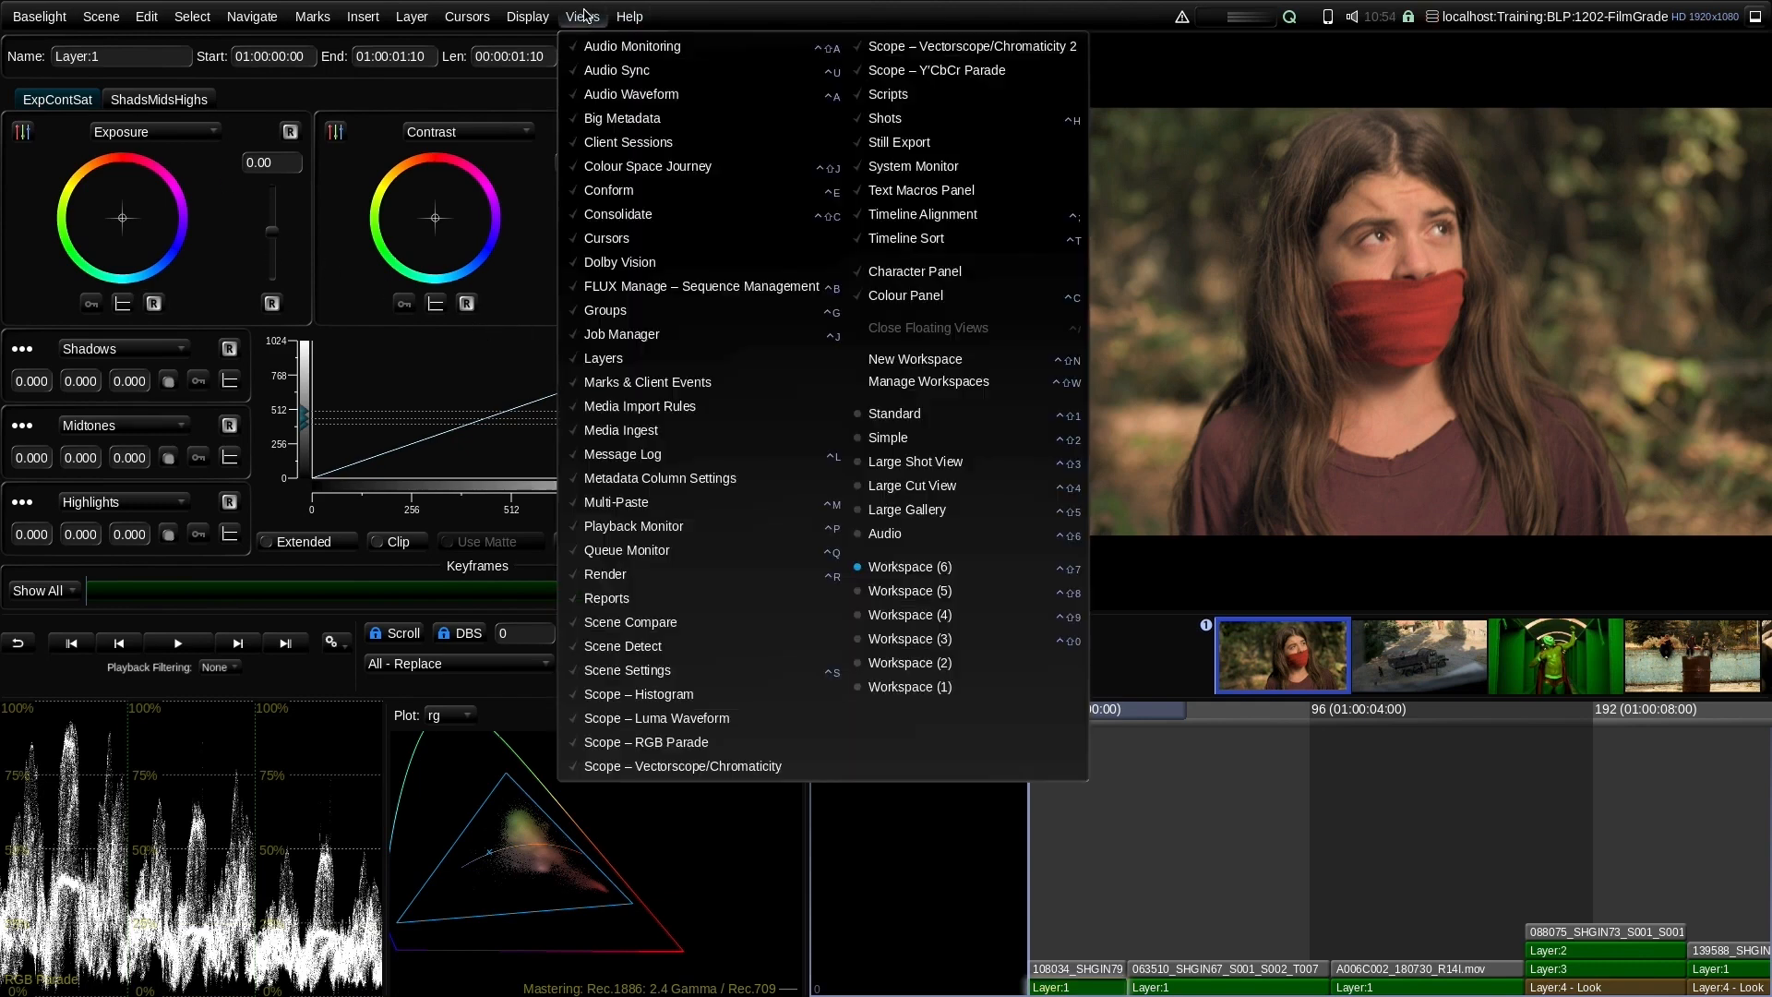
left_click(646, 162)
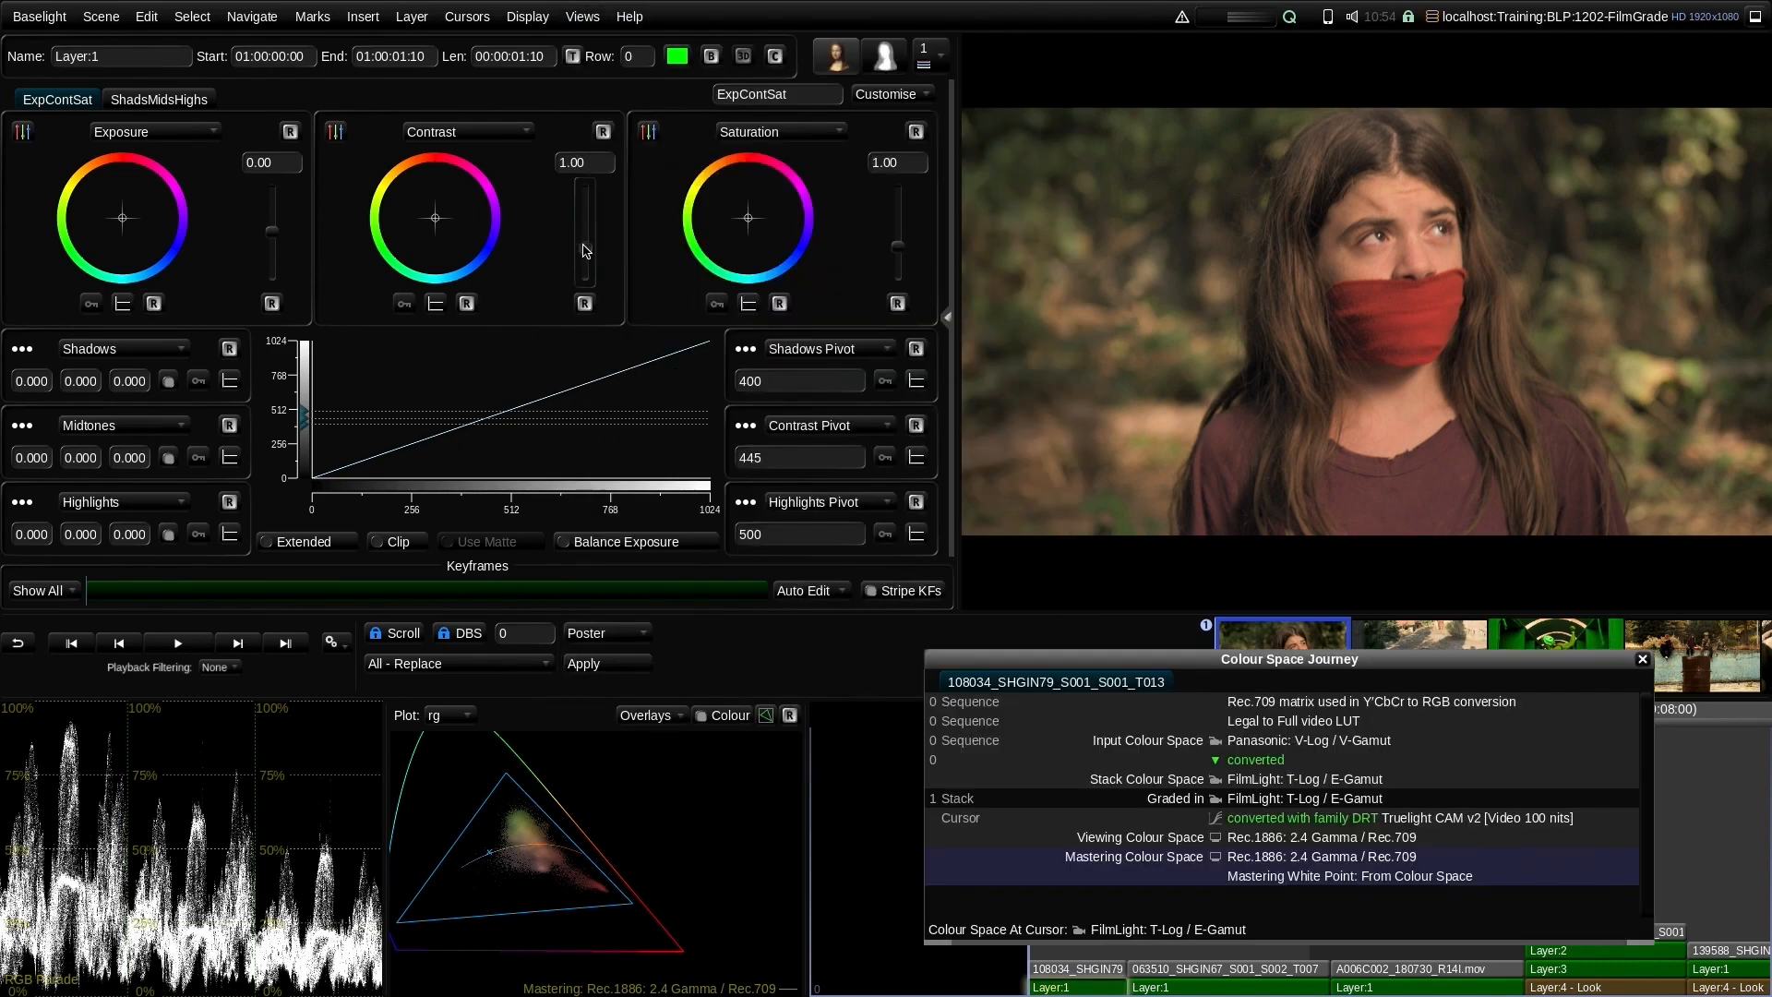
left_click_drag(586, 251, 585, 234)
left_click_drag(272, 233, 273, 220)
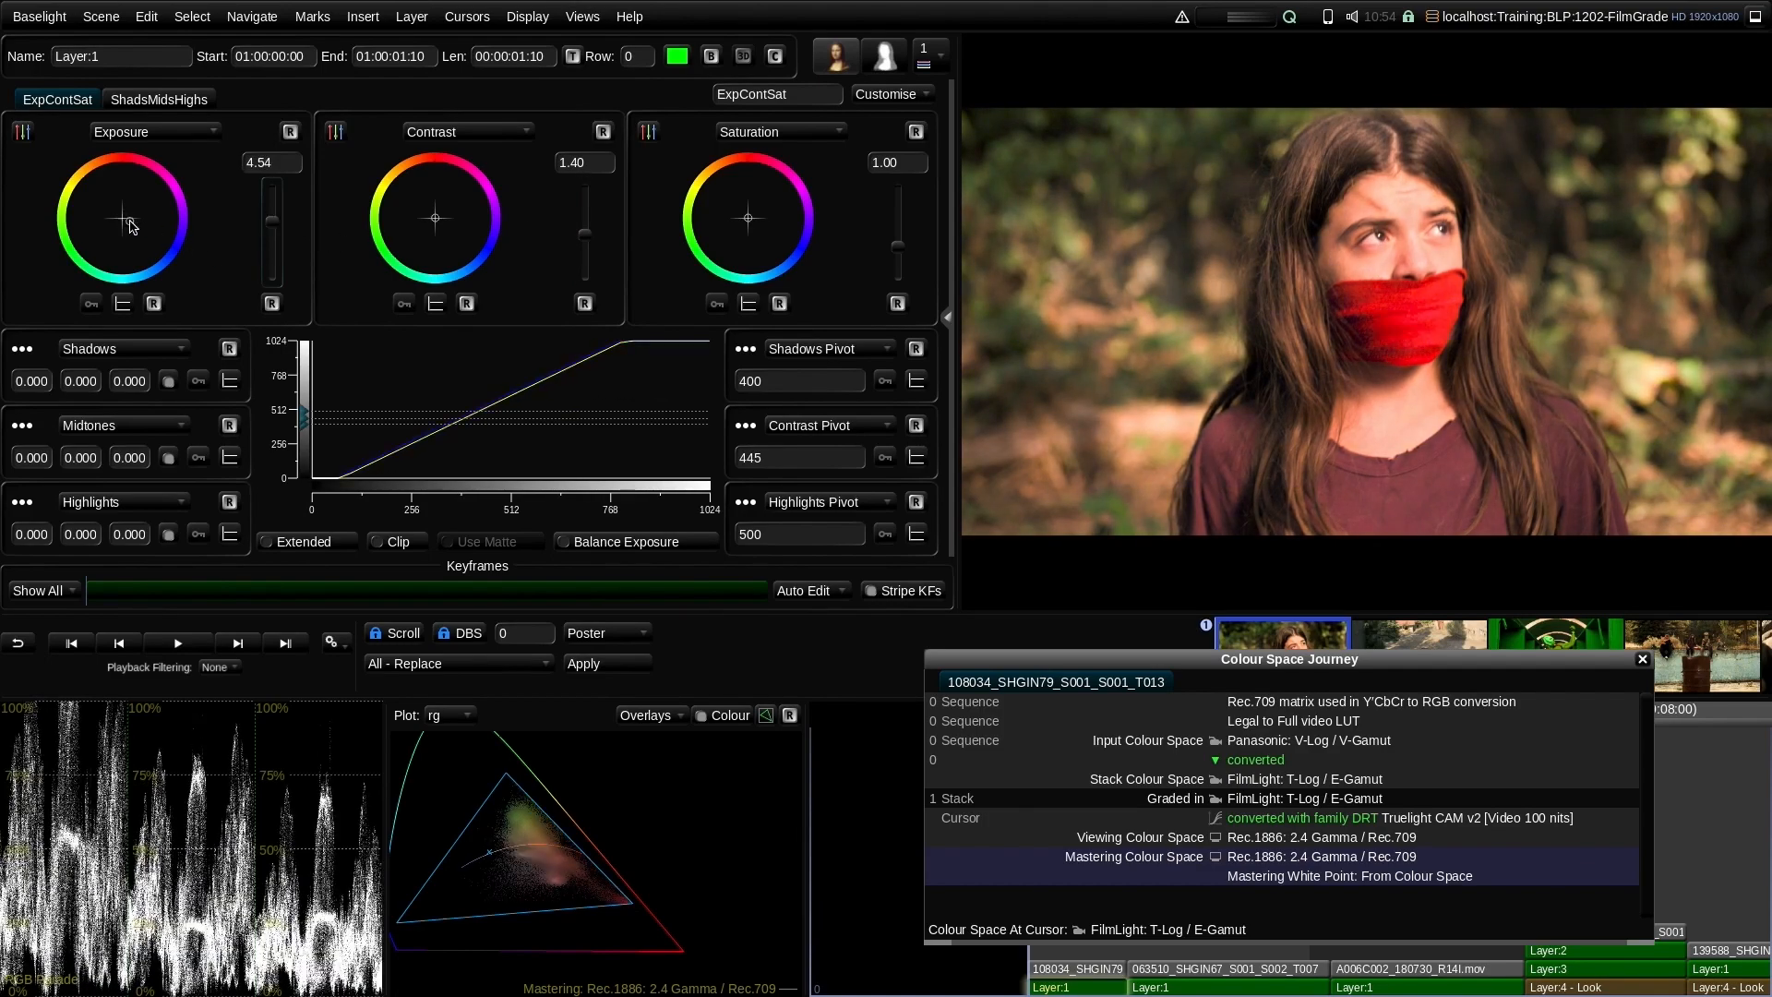
left_click_drag(132, 226, 136, 239)
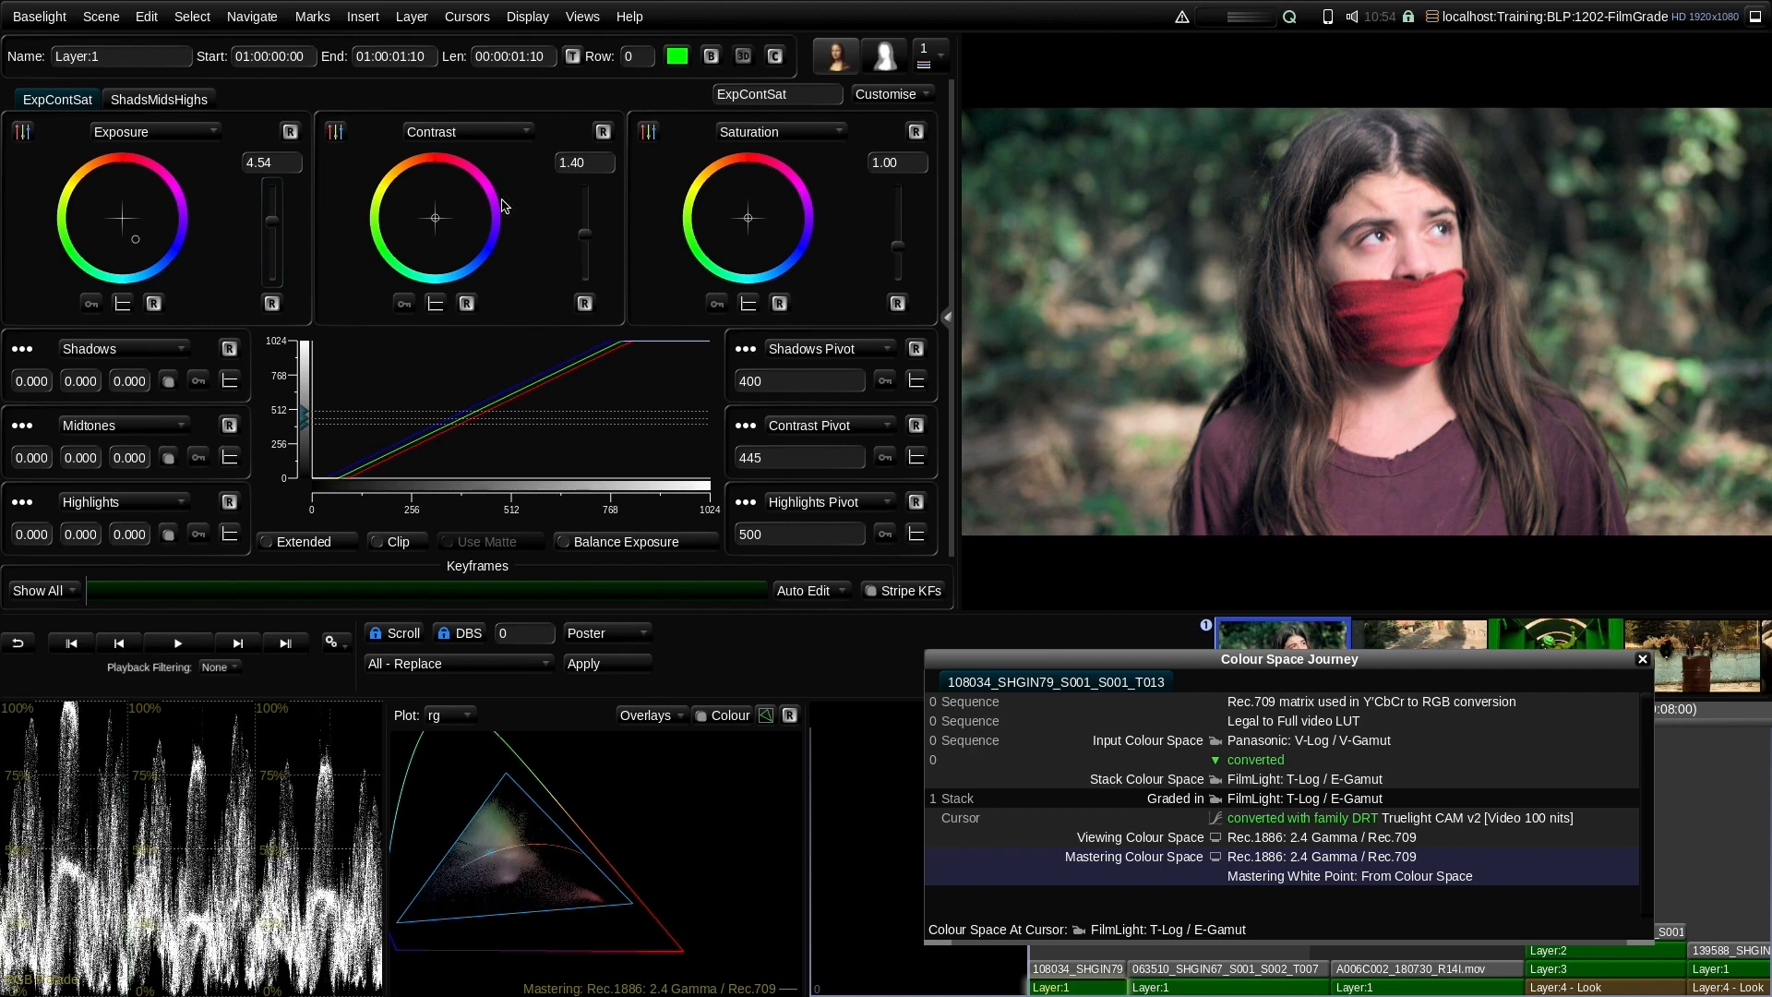
left_click_drag(586, 235, 589, 243)
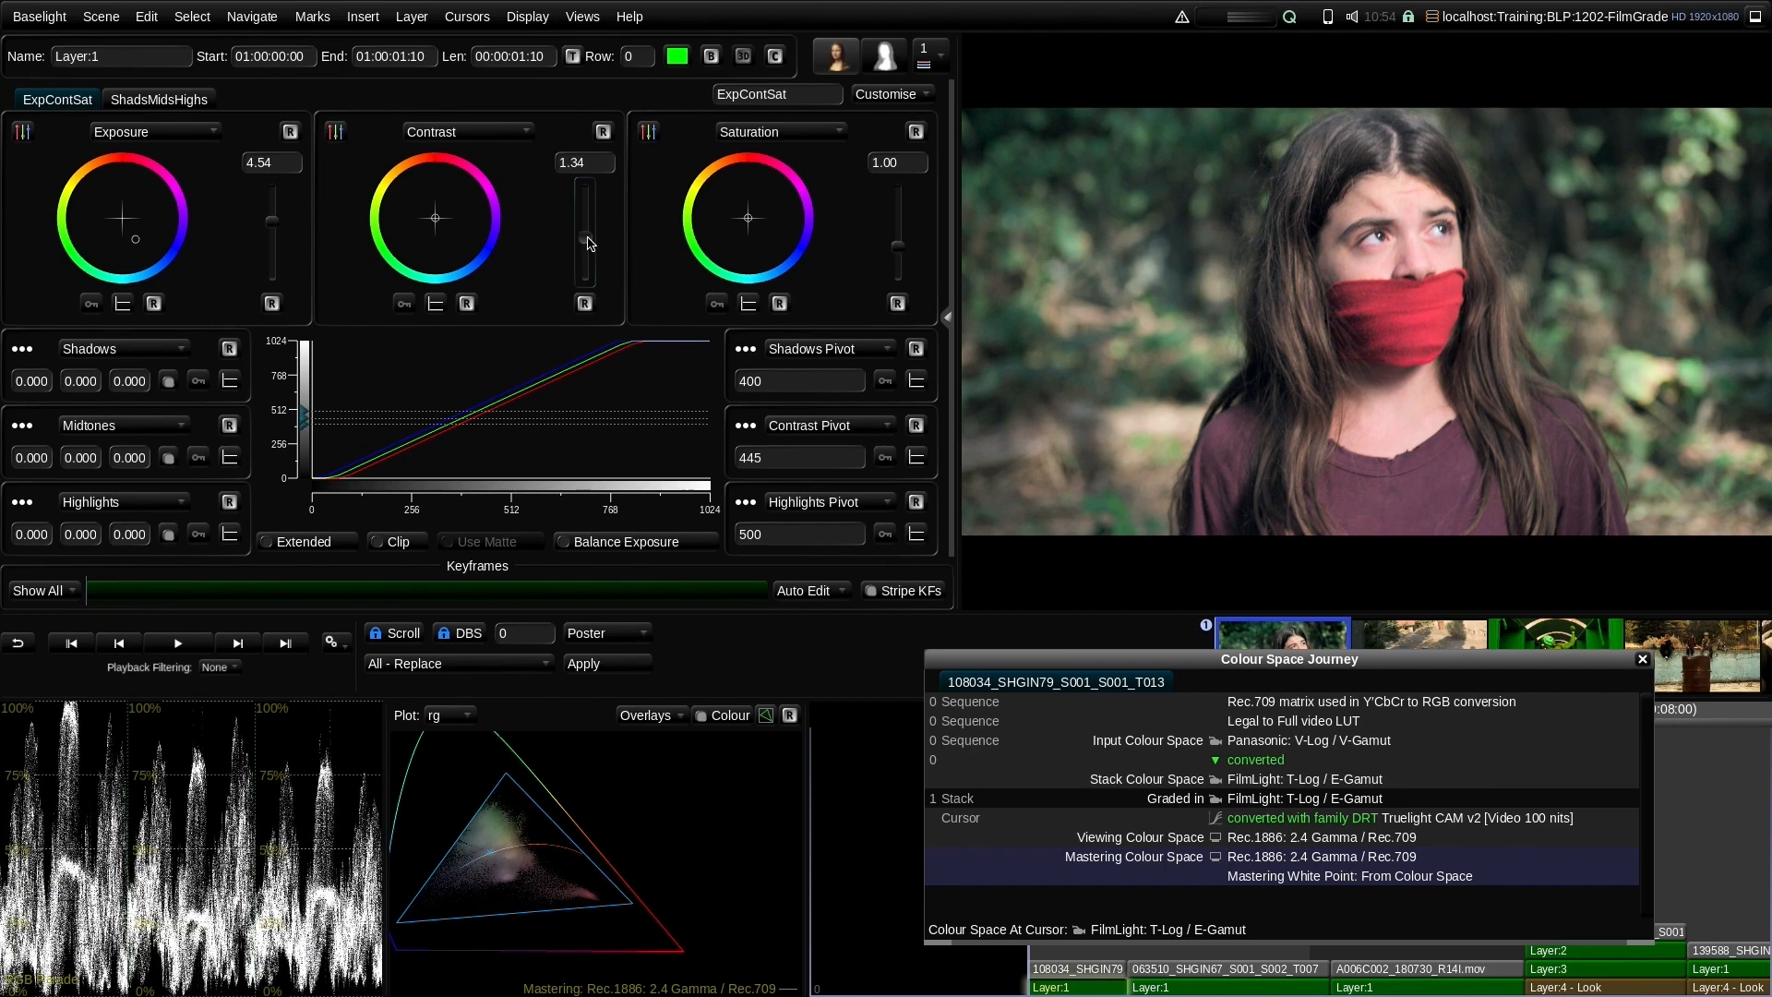
Try ACEScct / AP1 and ARRI LogC3 / ARRI Wide Gamut 3 as the first clip's stack colour space and return to FilmLight T-Log / E-Gamut
left_click(1063, 971)
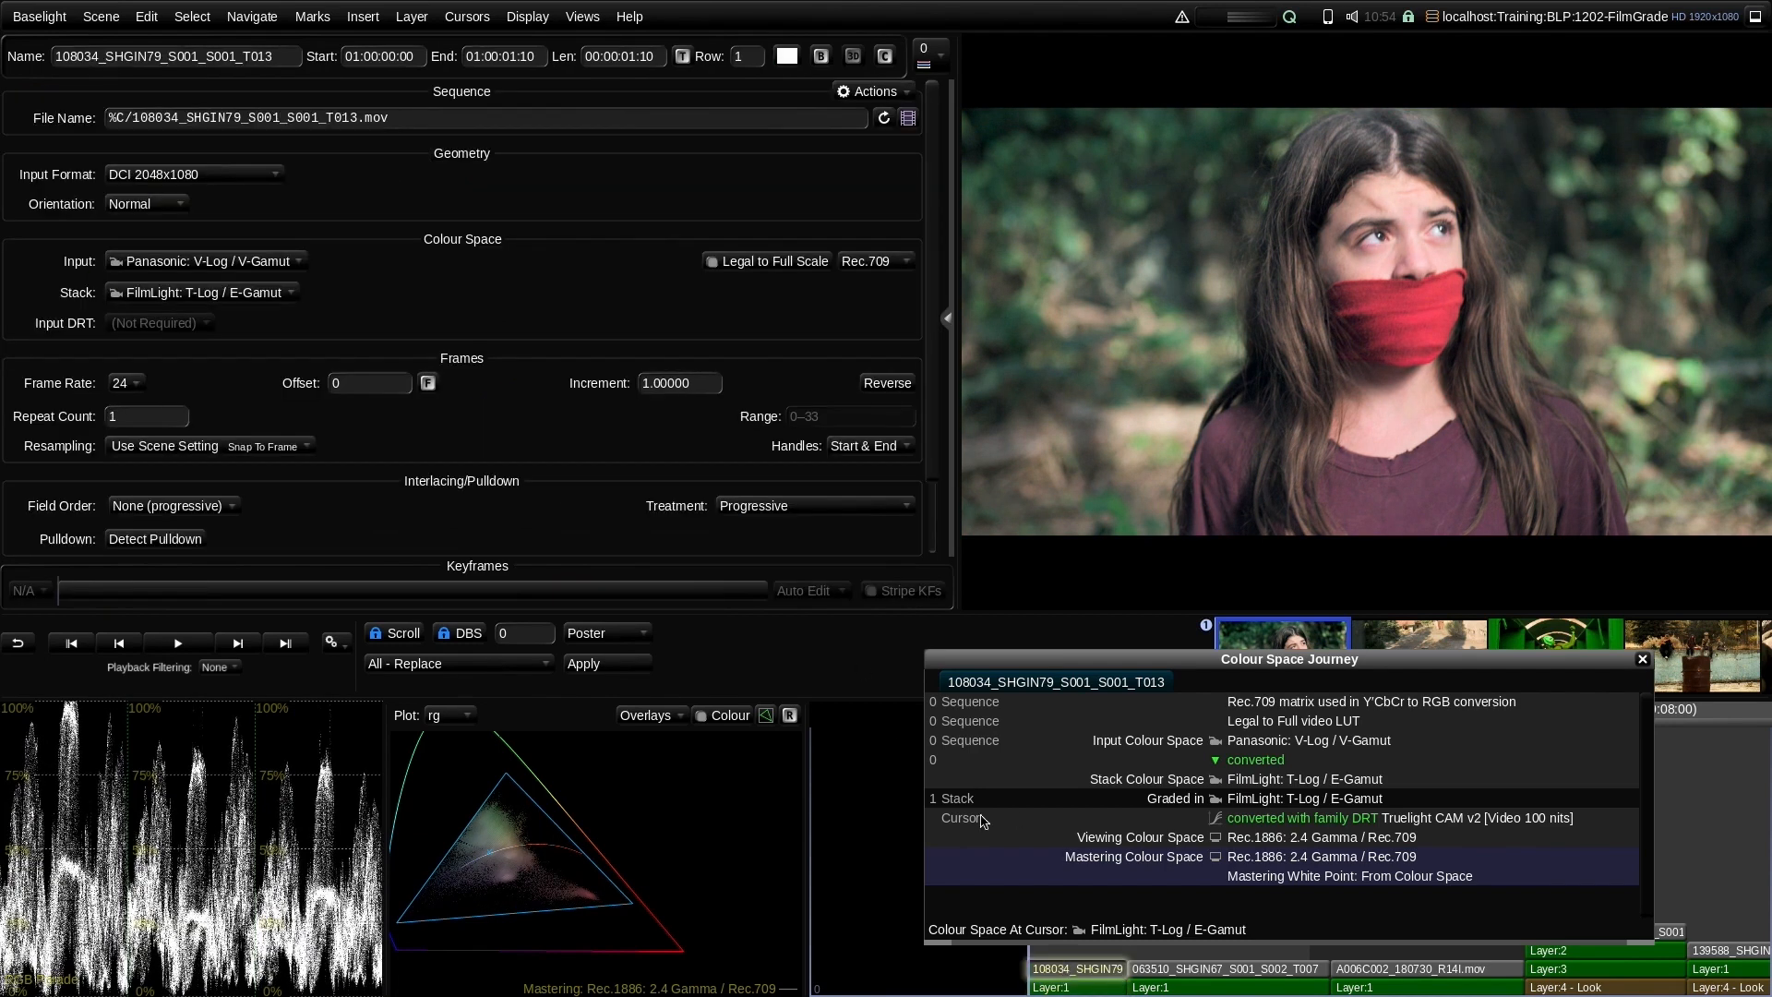
left_click(193, 294)
left_click(188, 417)
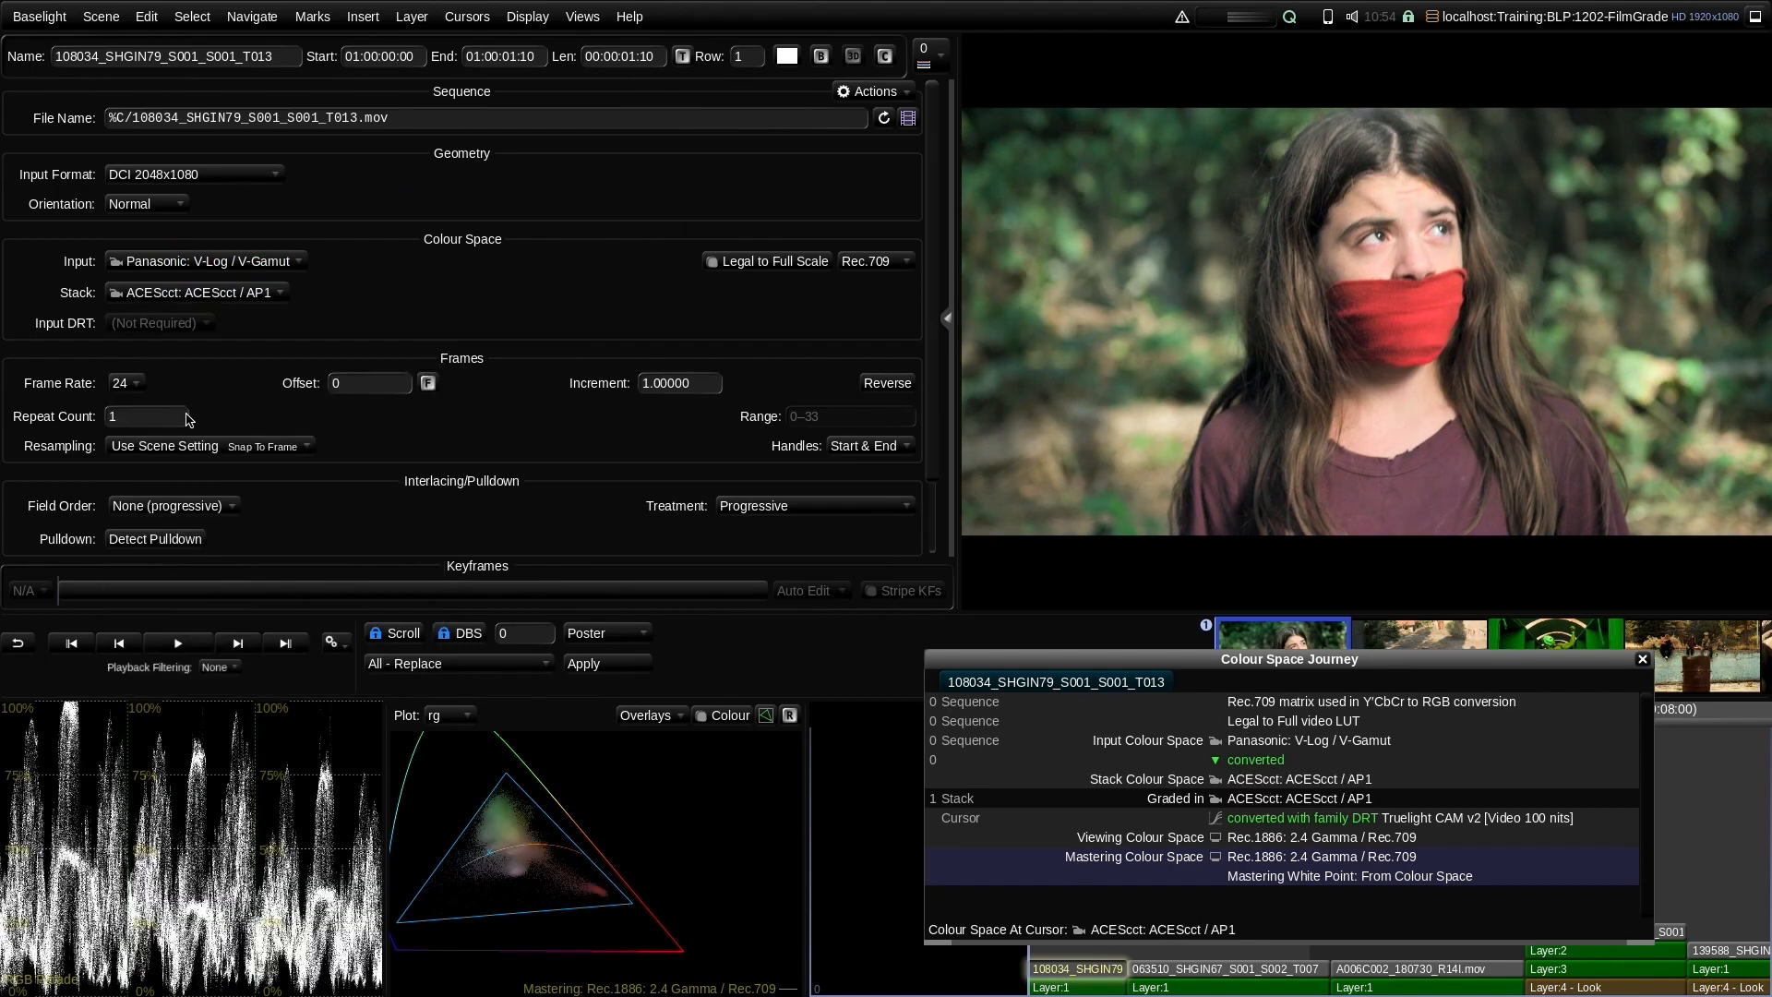
left_click(205, 294)
left_click(202, 432)
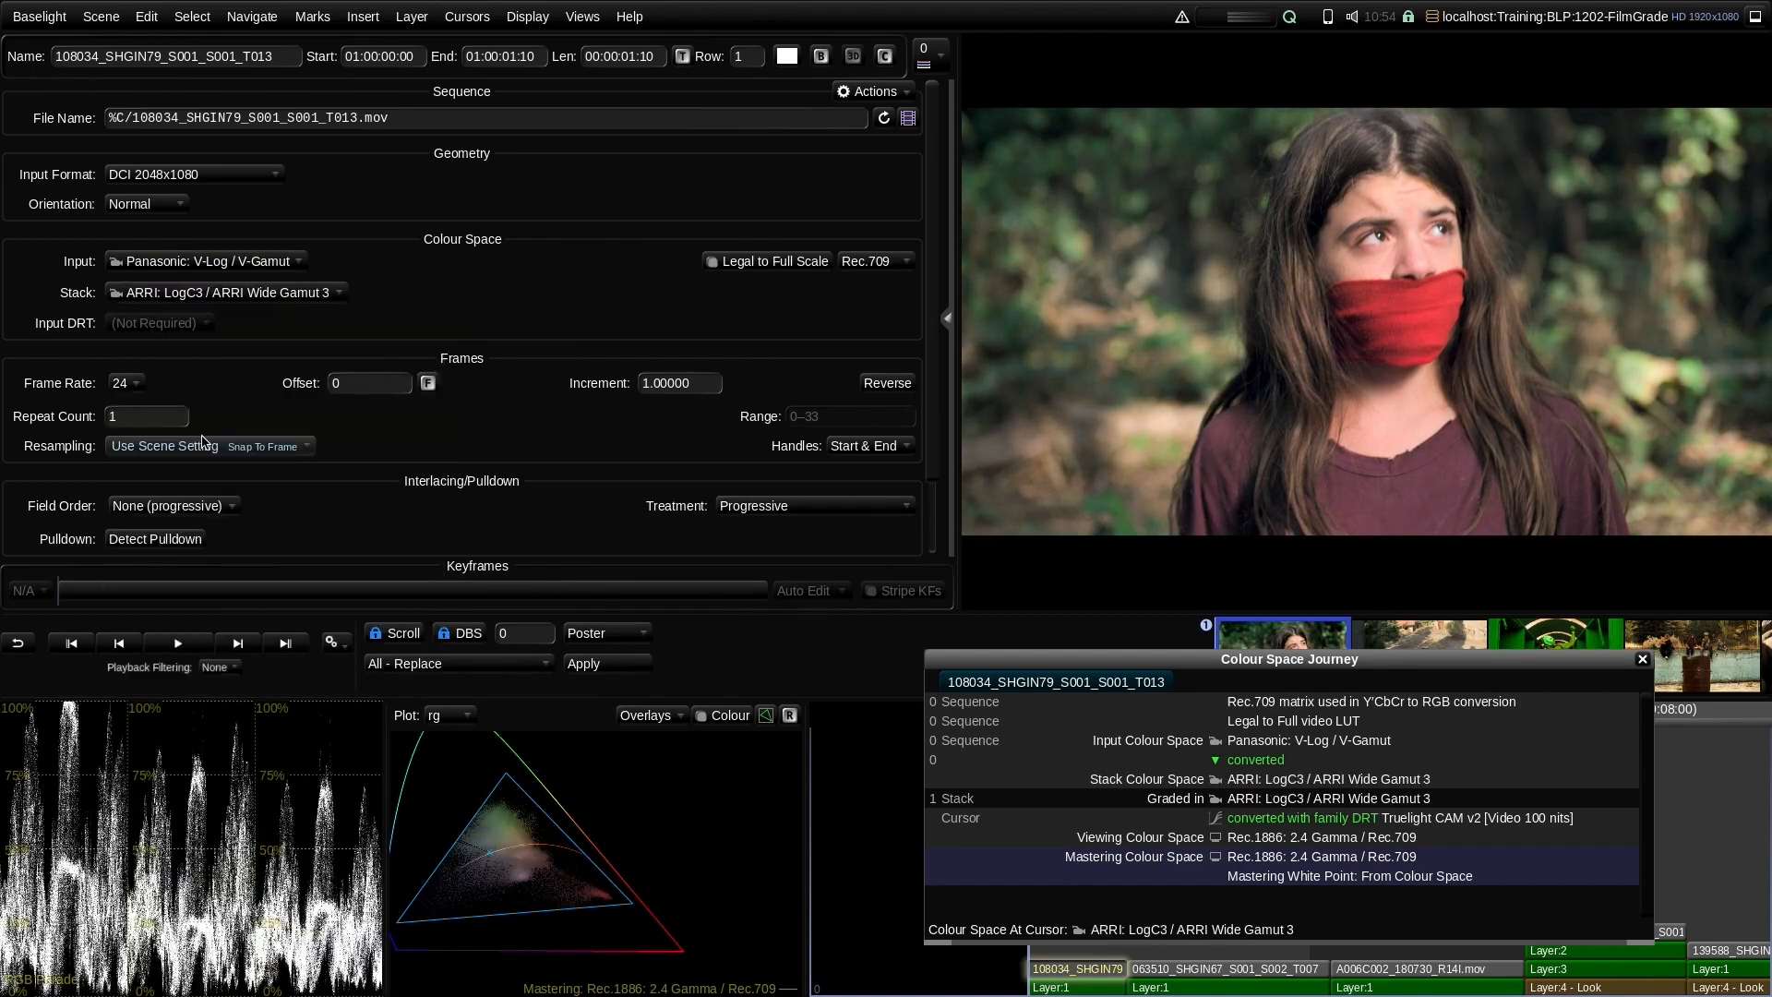
left_click(217, 293)
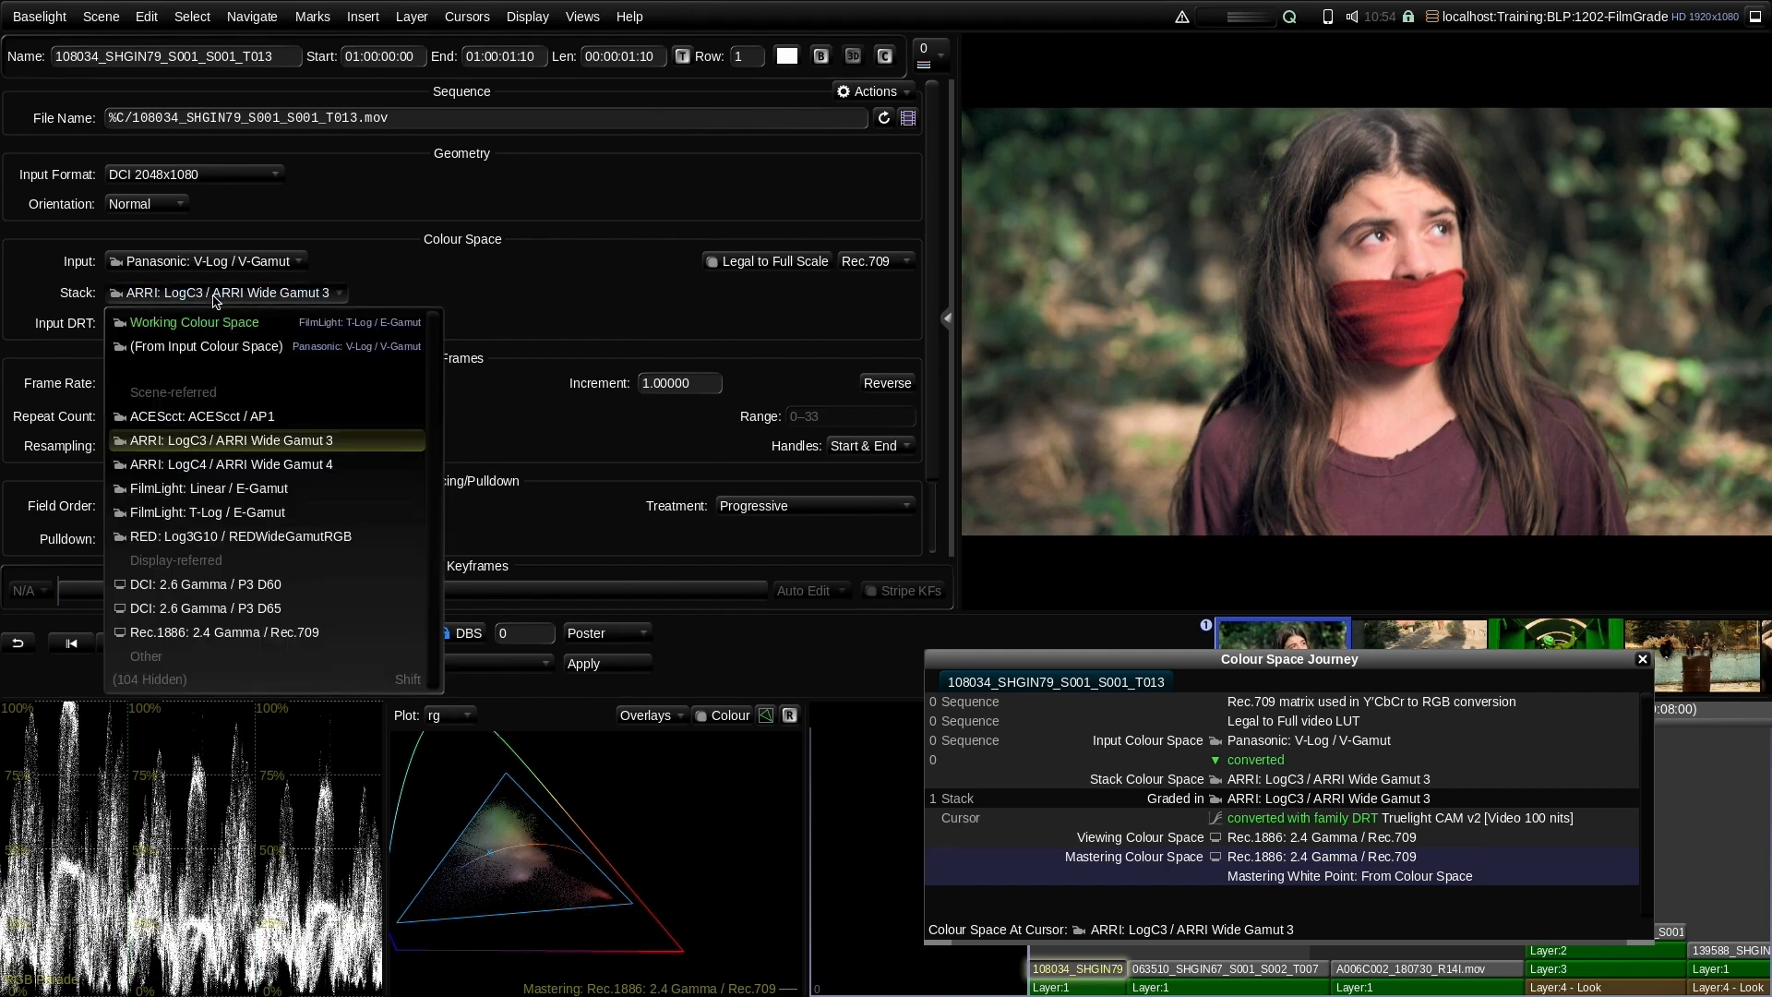
left_click(206, 512)
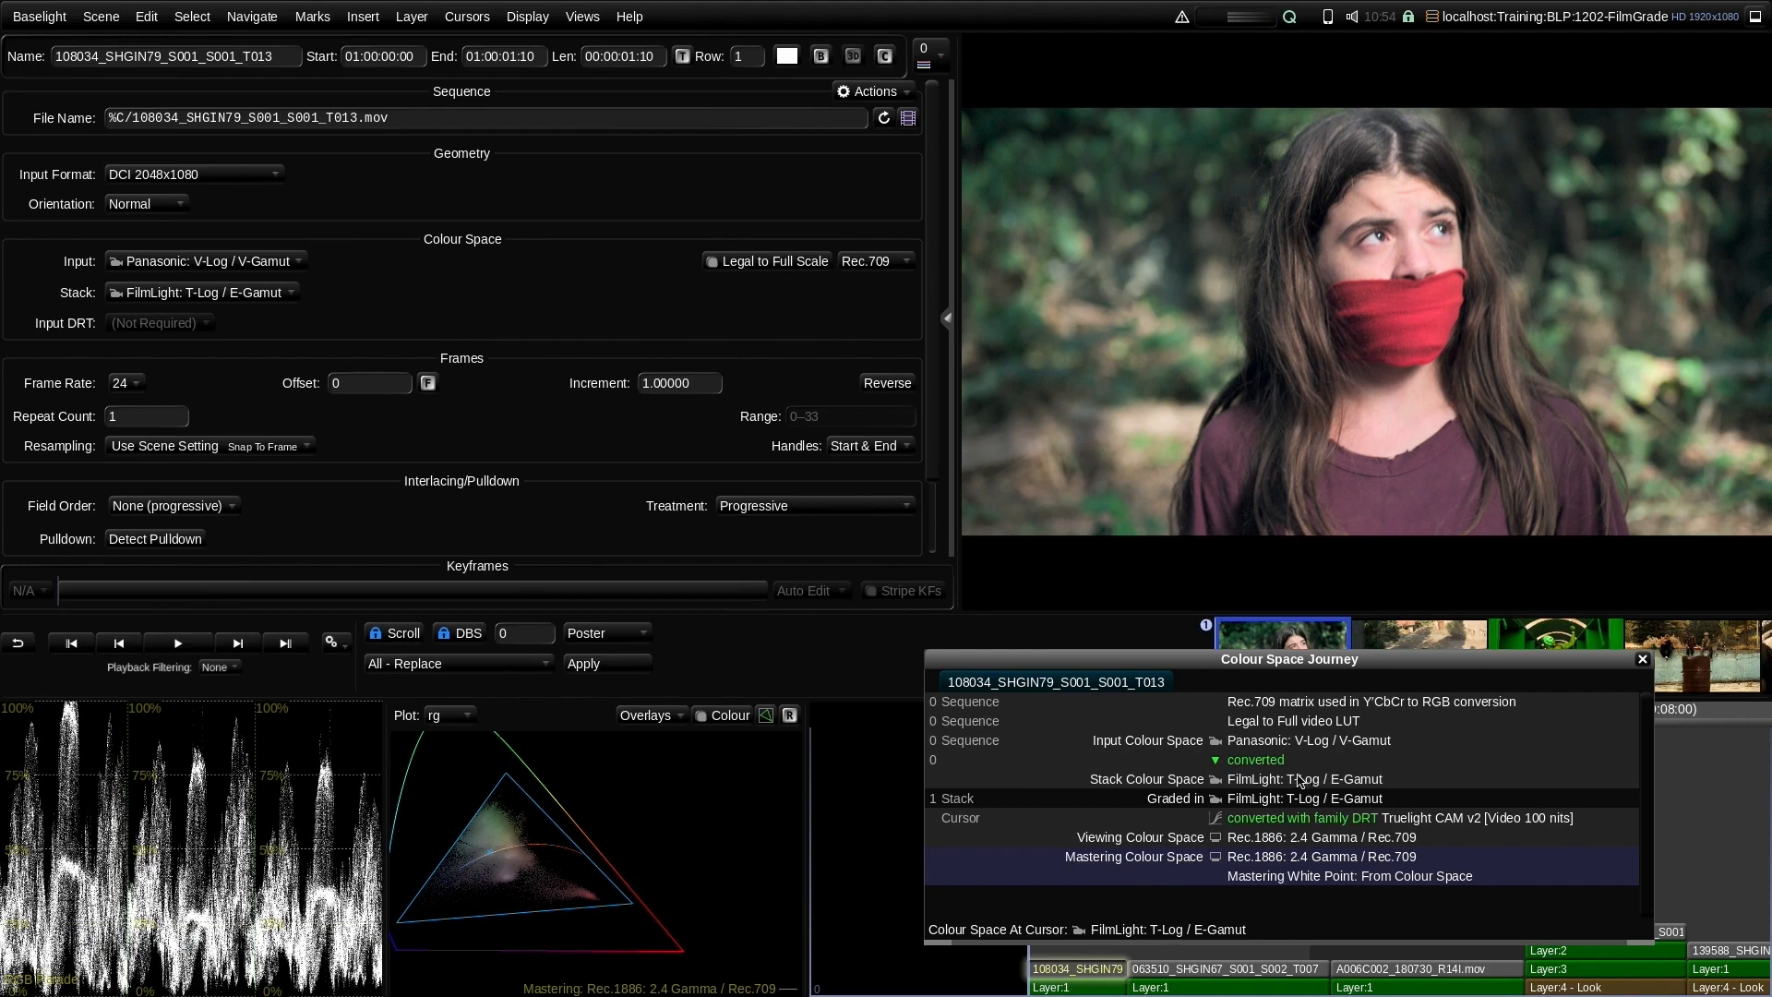
Close the Colour Space Journey and reset the contrast and exposure on the first clip's Layer:1
left_click(1085, 990)
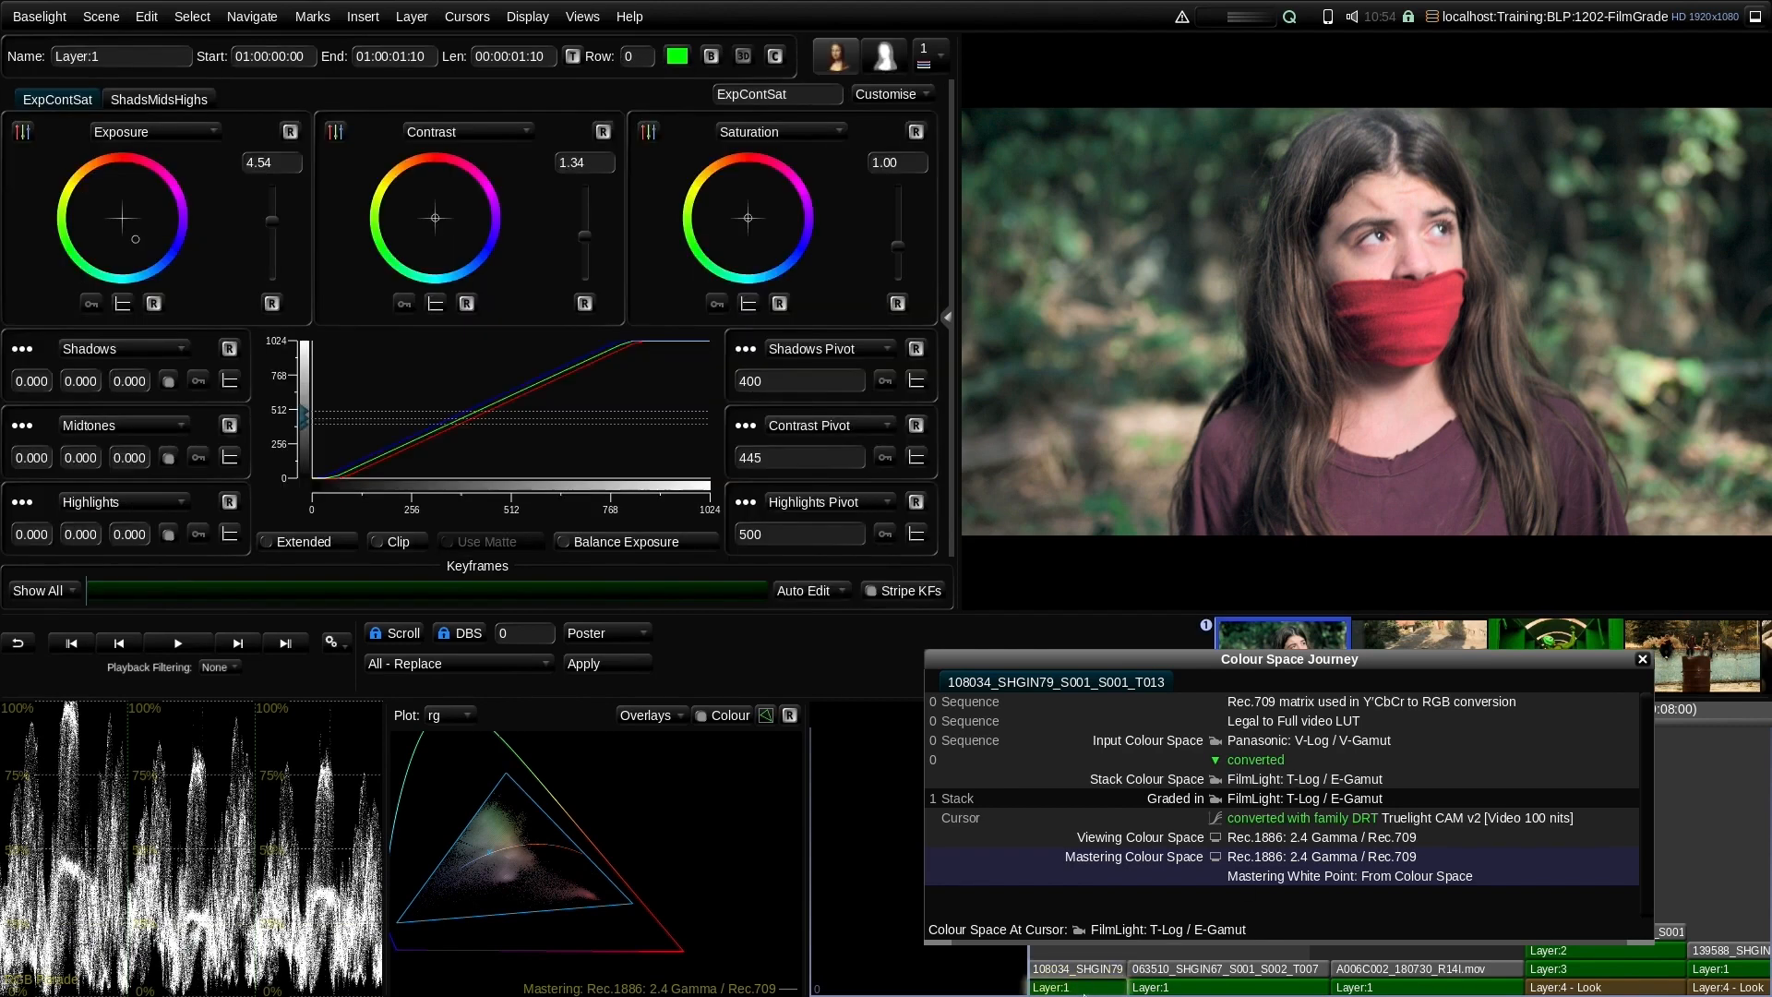
left_click(1641, 661)
left_click(584, 303)
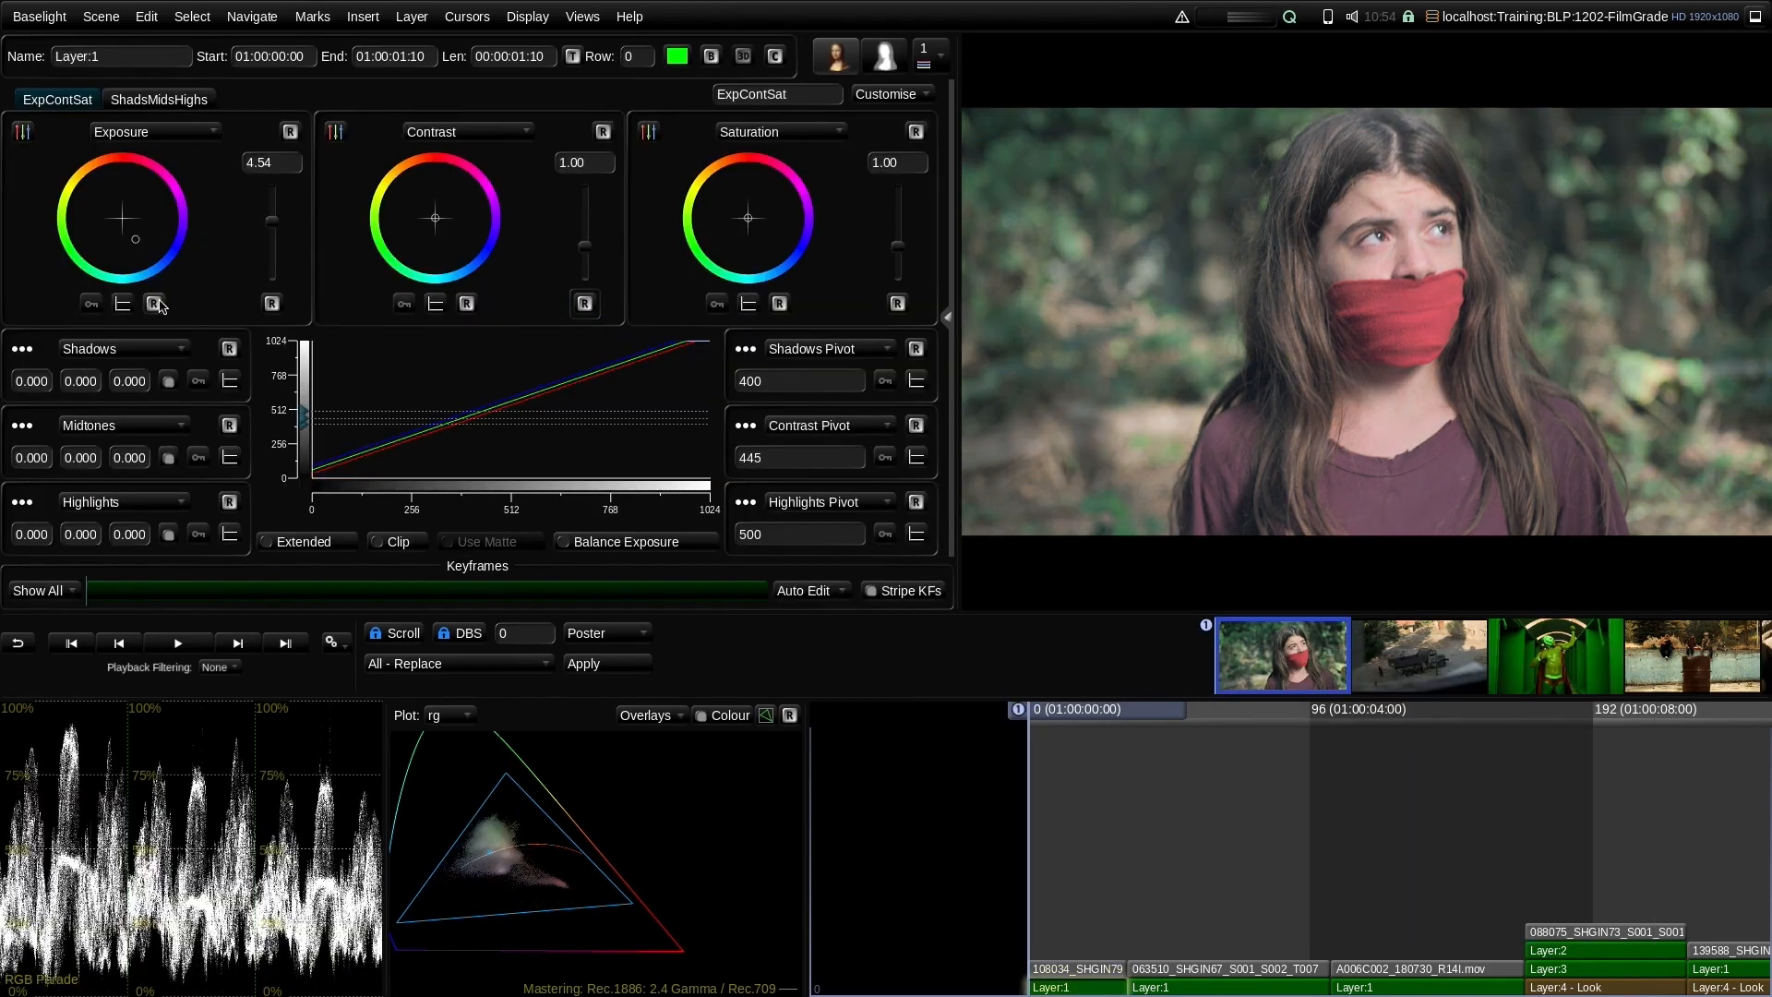
left_click(271, 303)
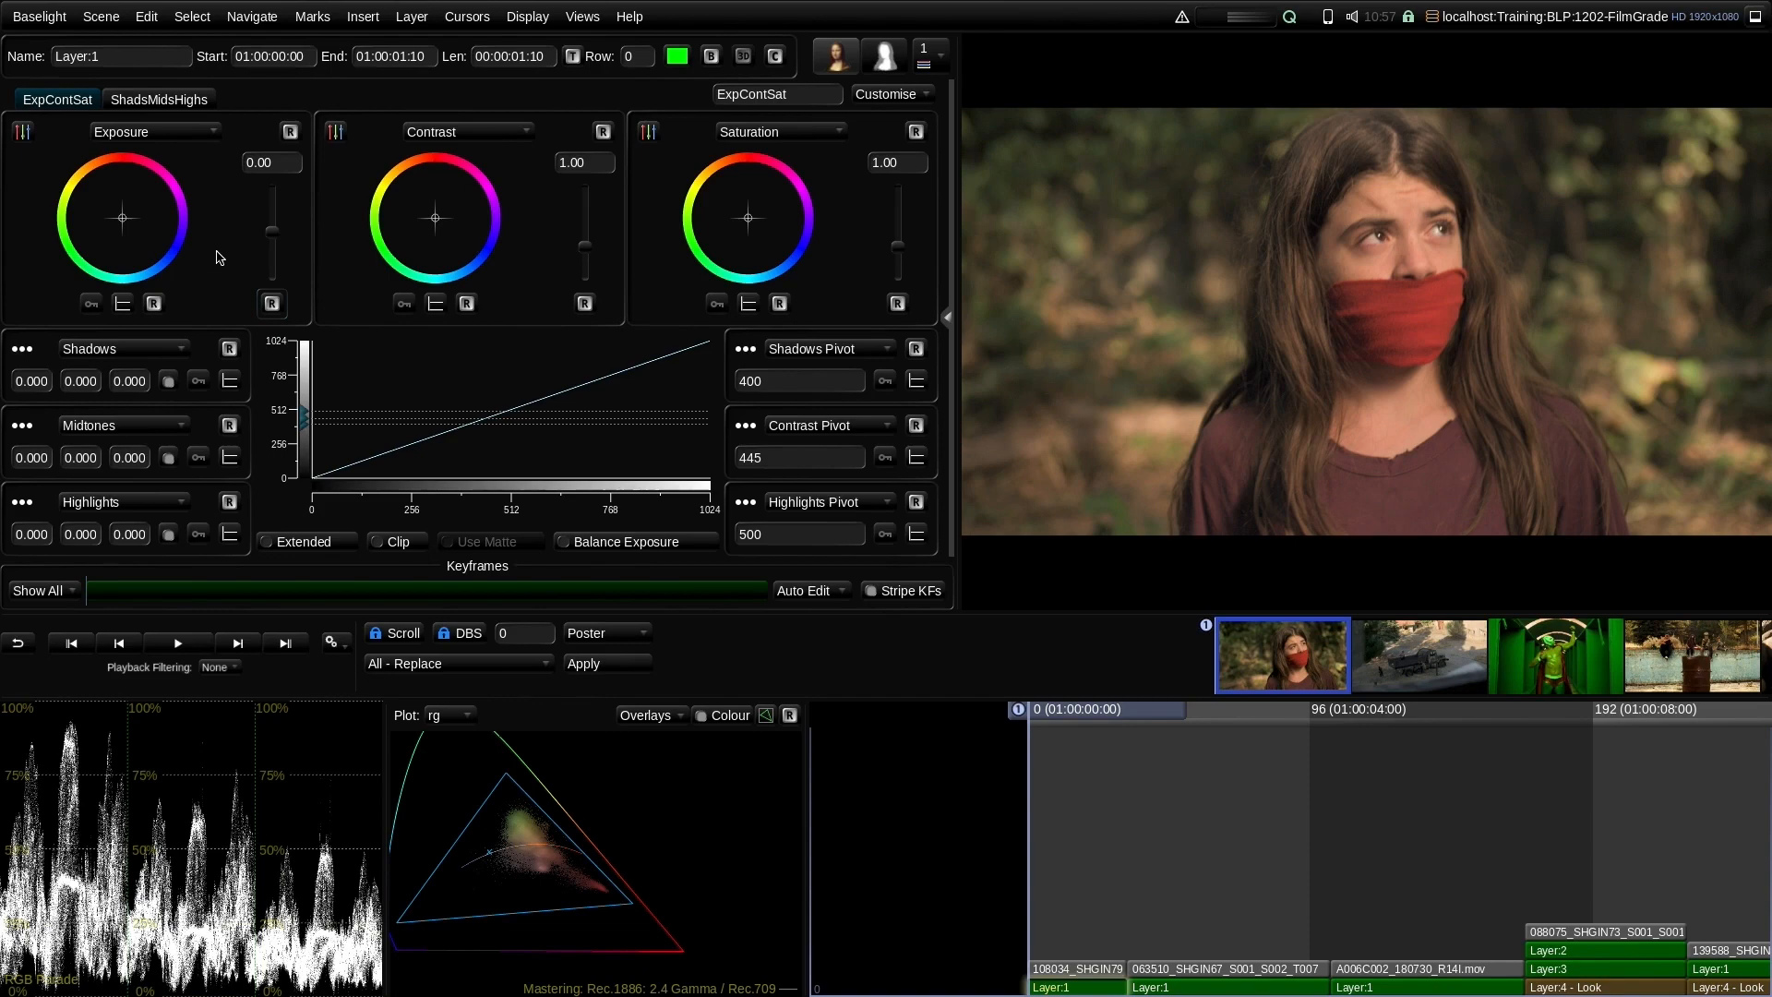
Try exposure values of 17.33 and -16.91 and a slight blue exposure shift, resetting the control after each test
left_click_drag(281, 234, 279, 190)
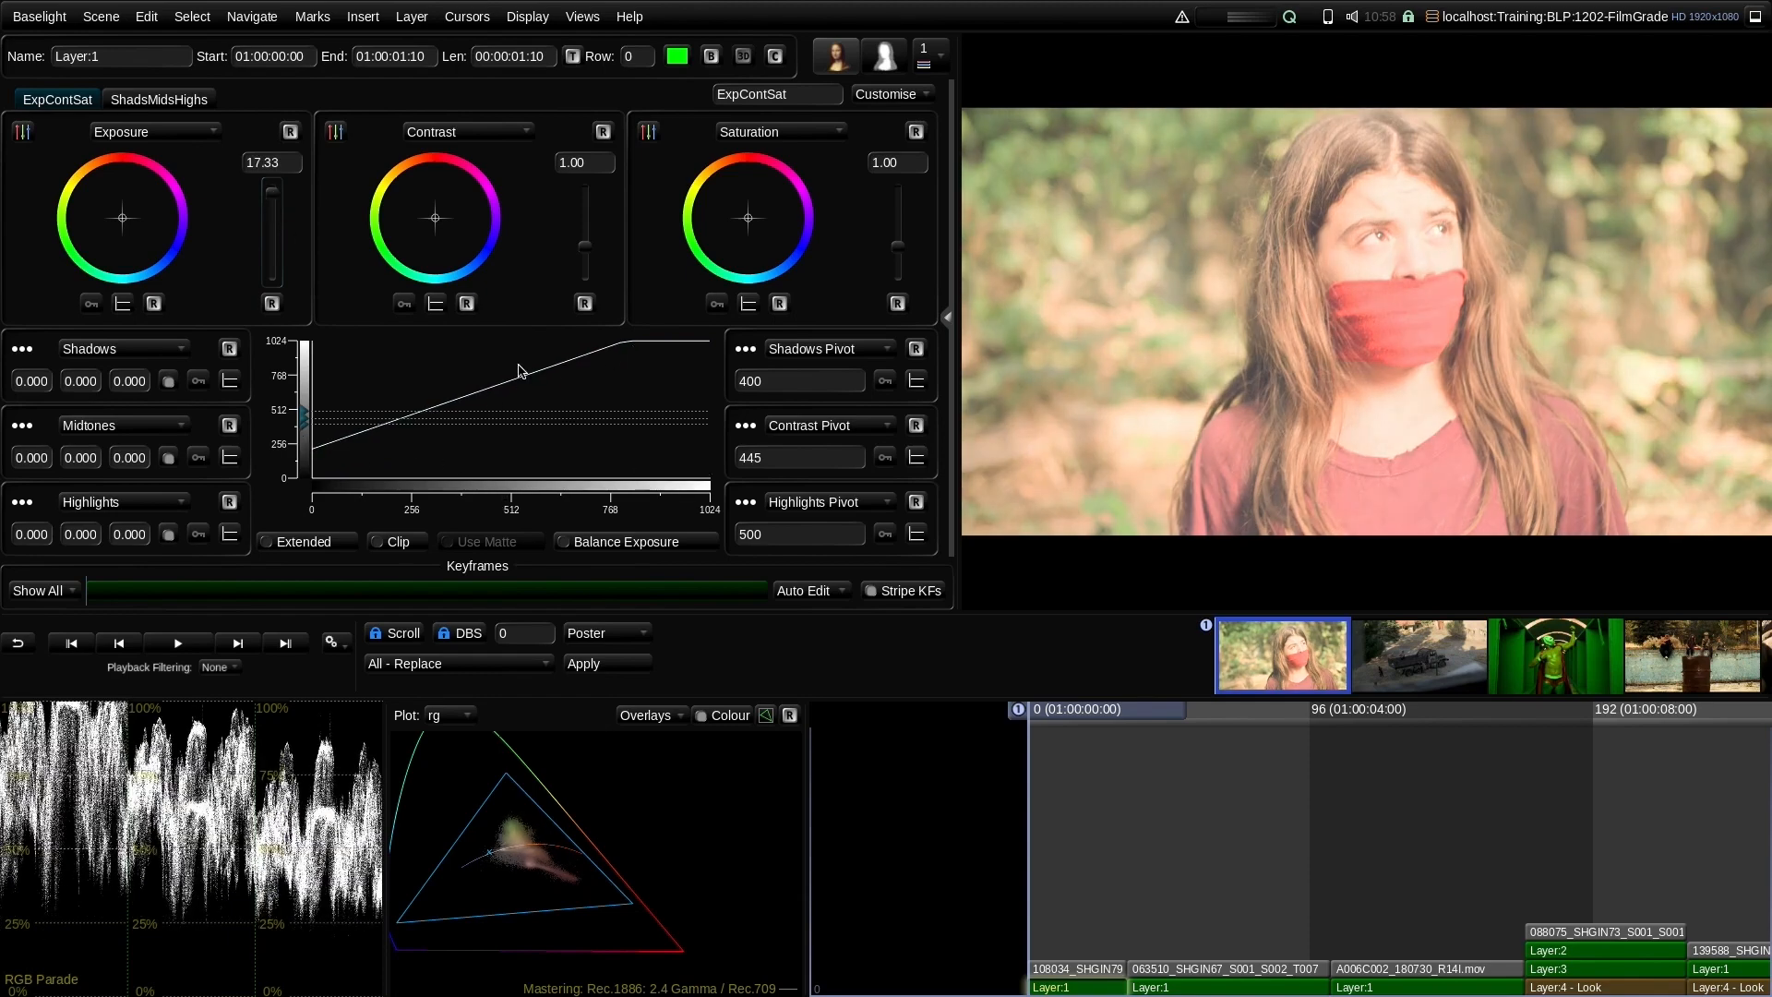
left_click_drag(281, 207, 269, 282)
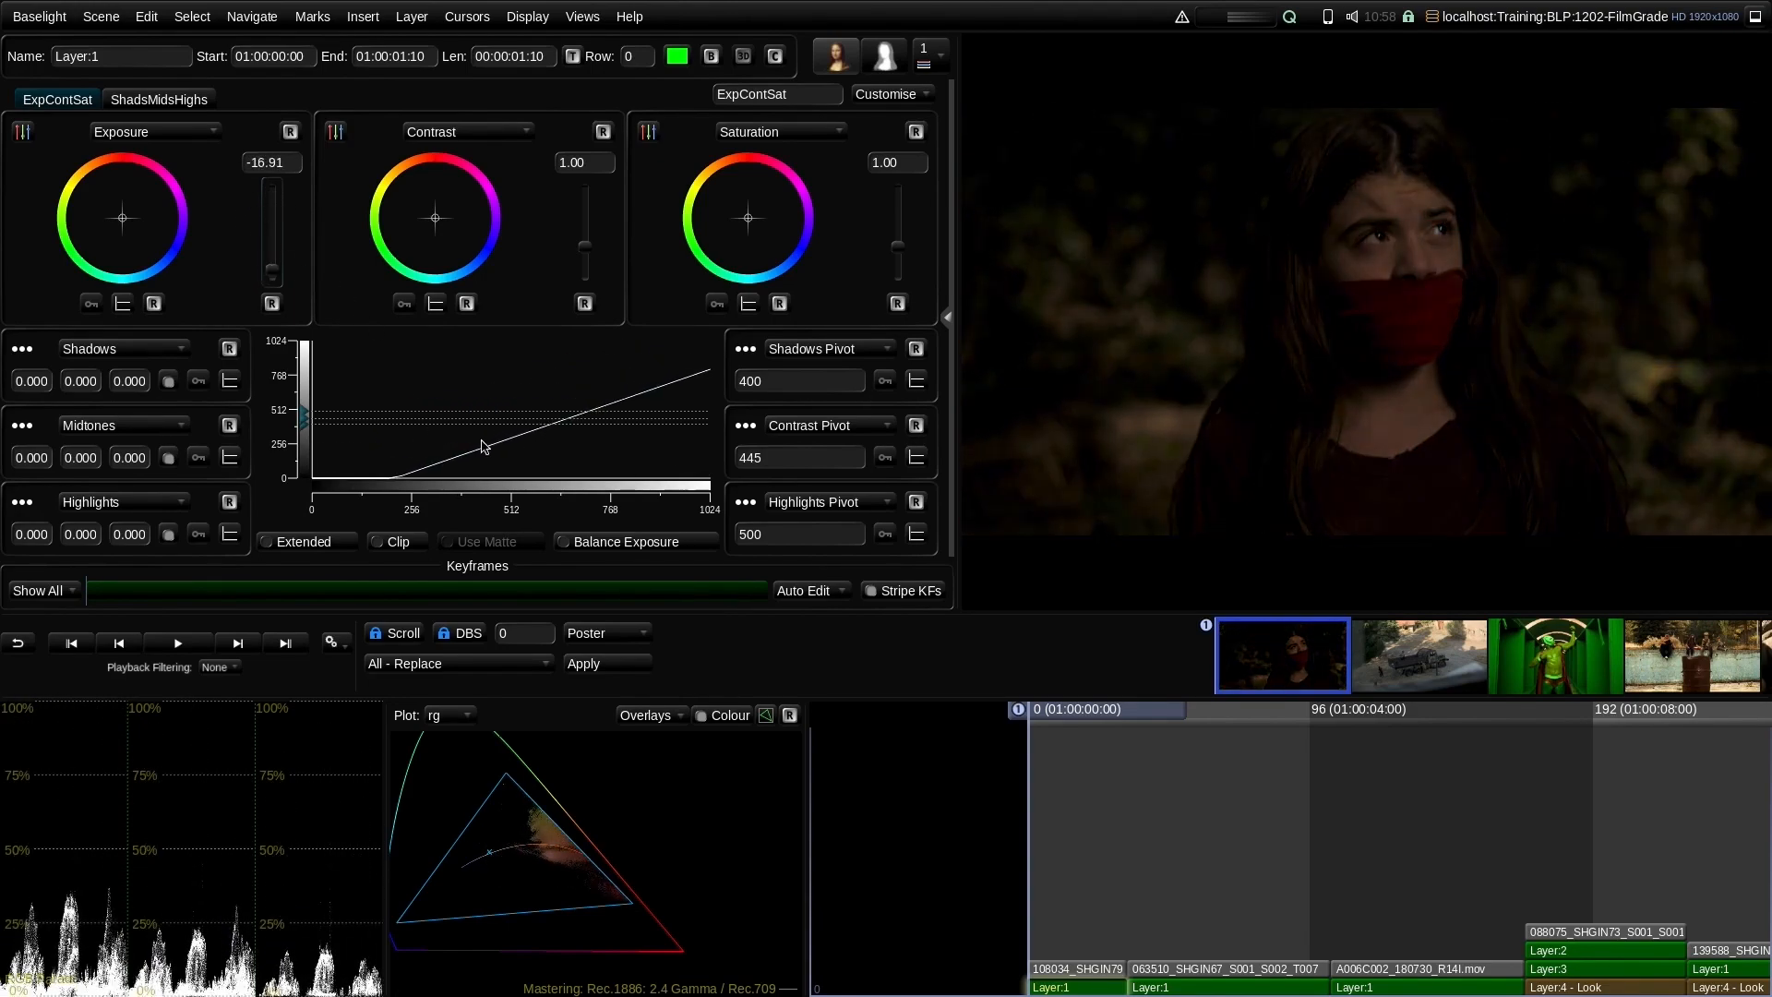
left_click(270, 303)
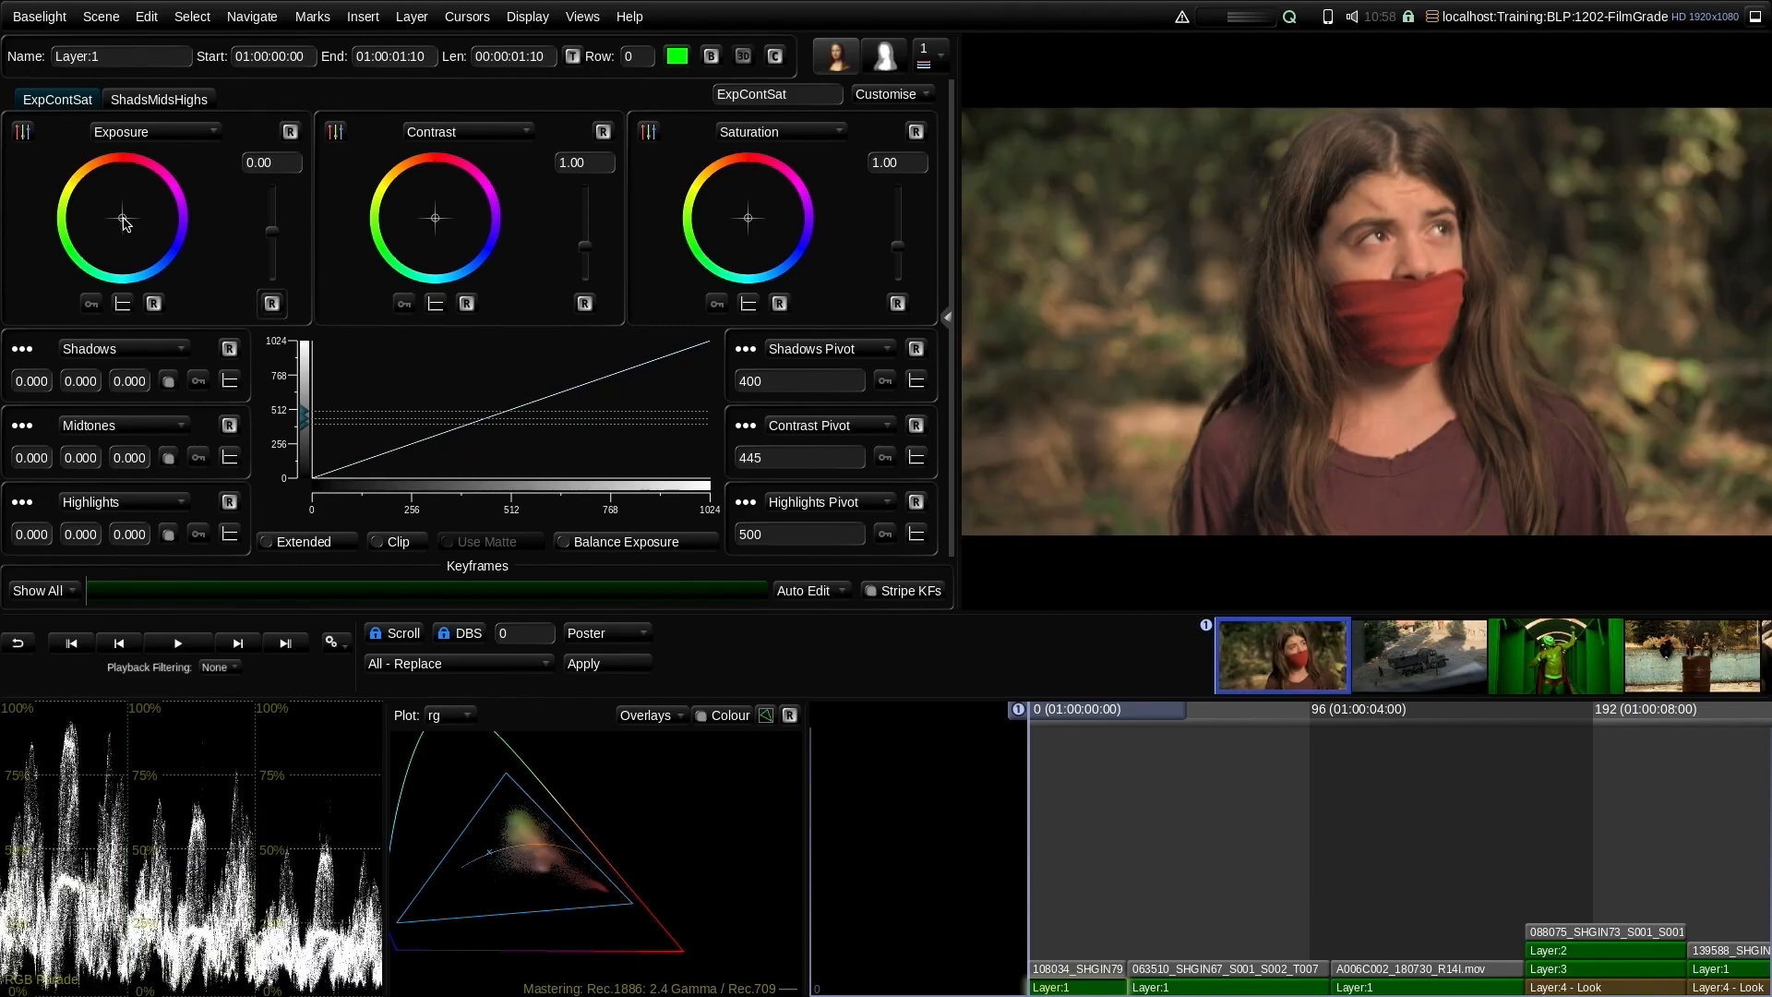
left_click_drag(124, 221, 135, 266)
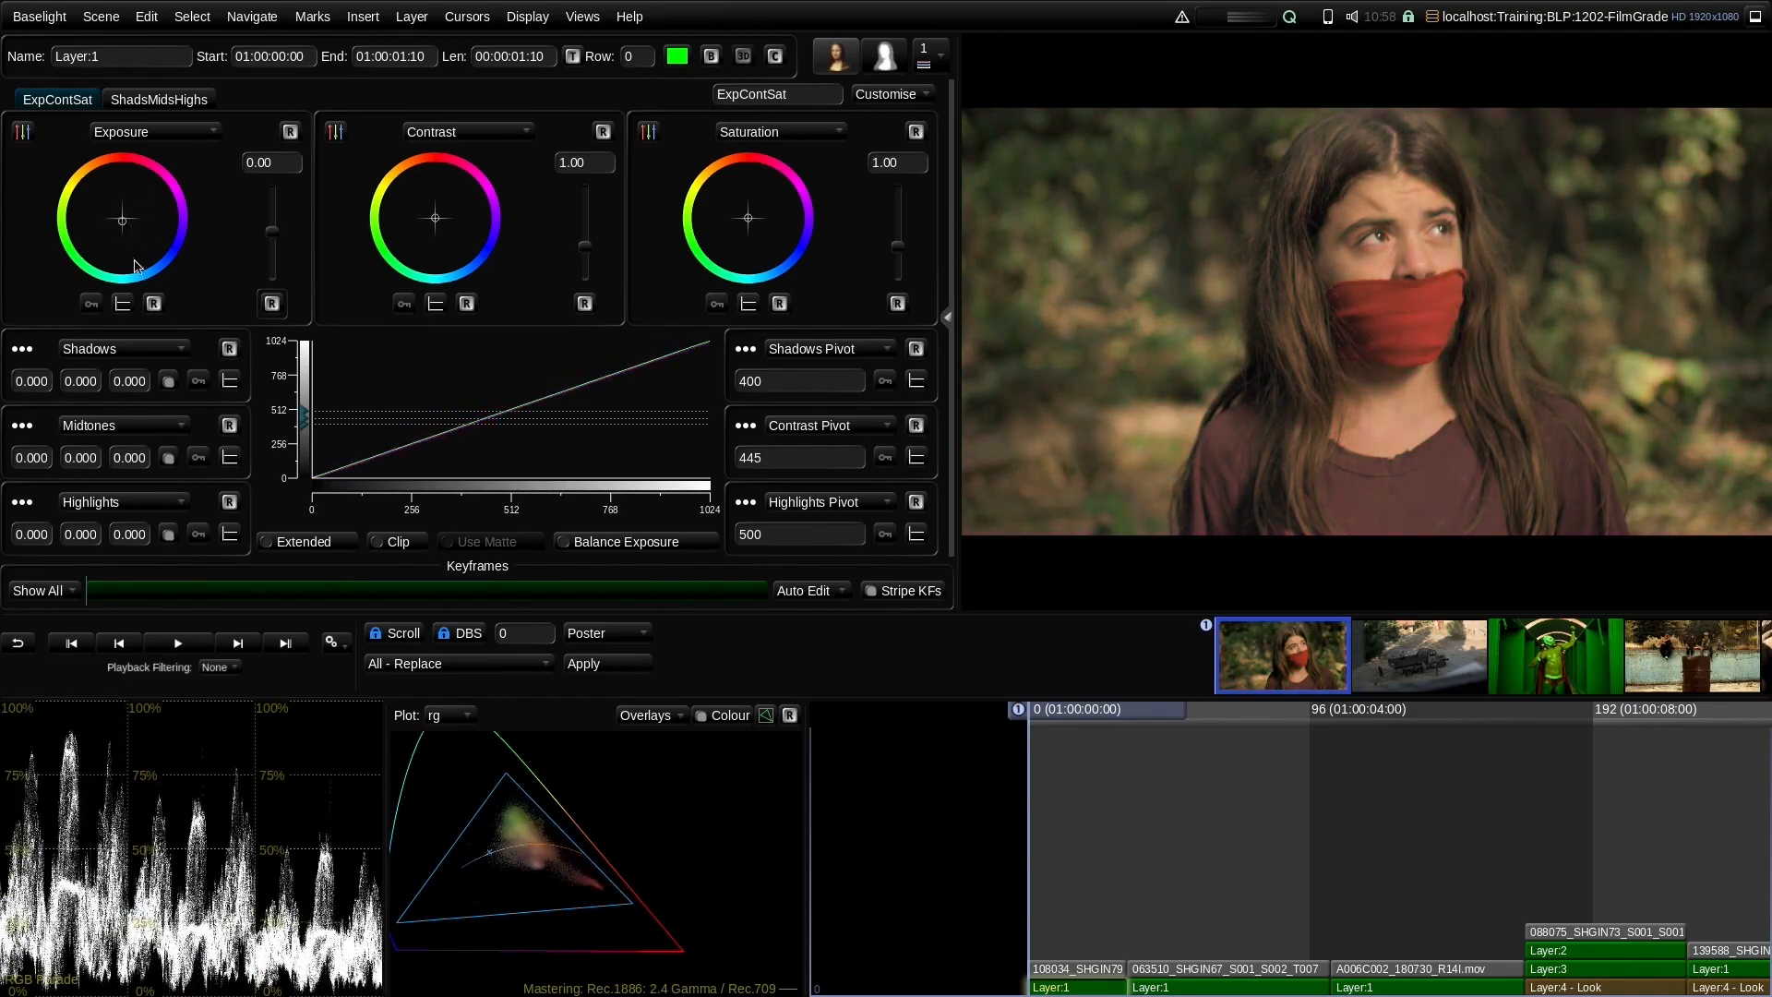
left_click(153, 303)
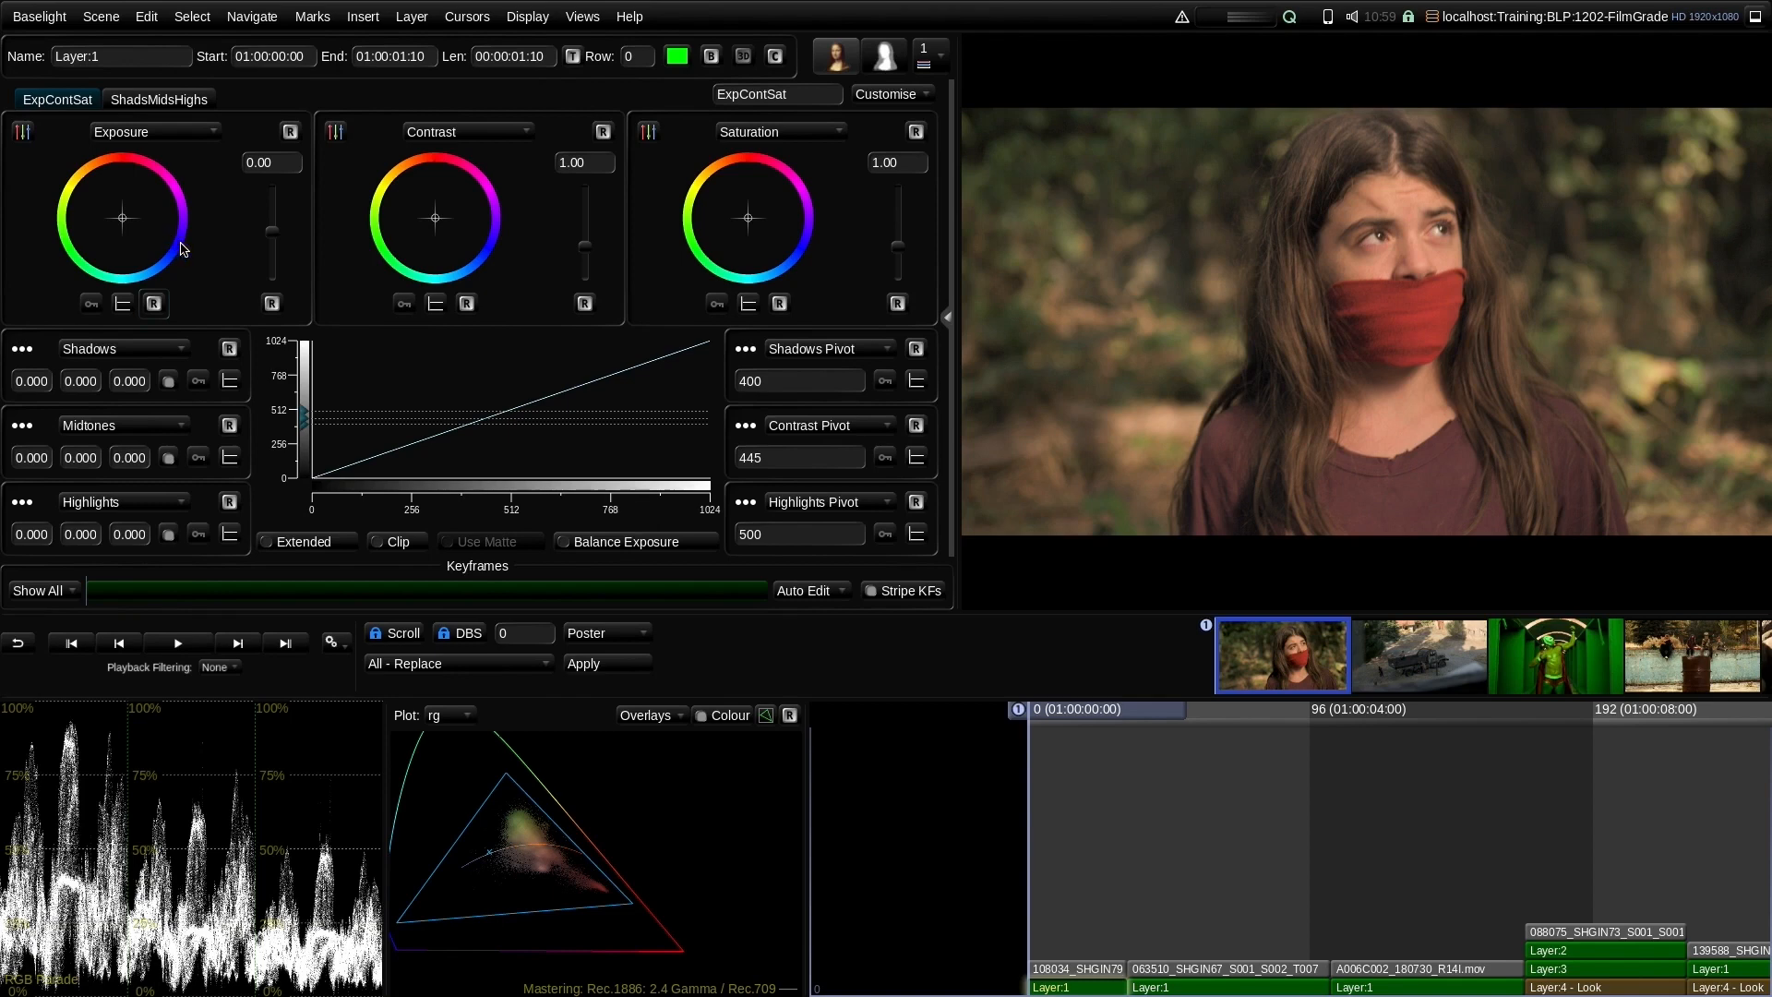
Add a new page to the FilmGrade controls and name it PrinterPoints
left_click(881, 96)
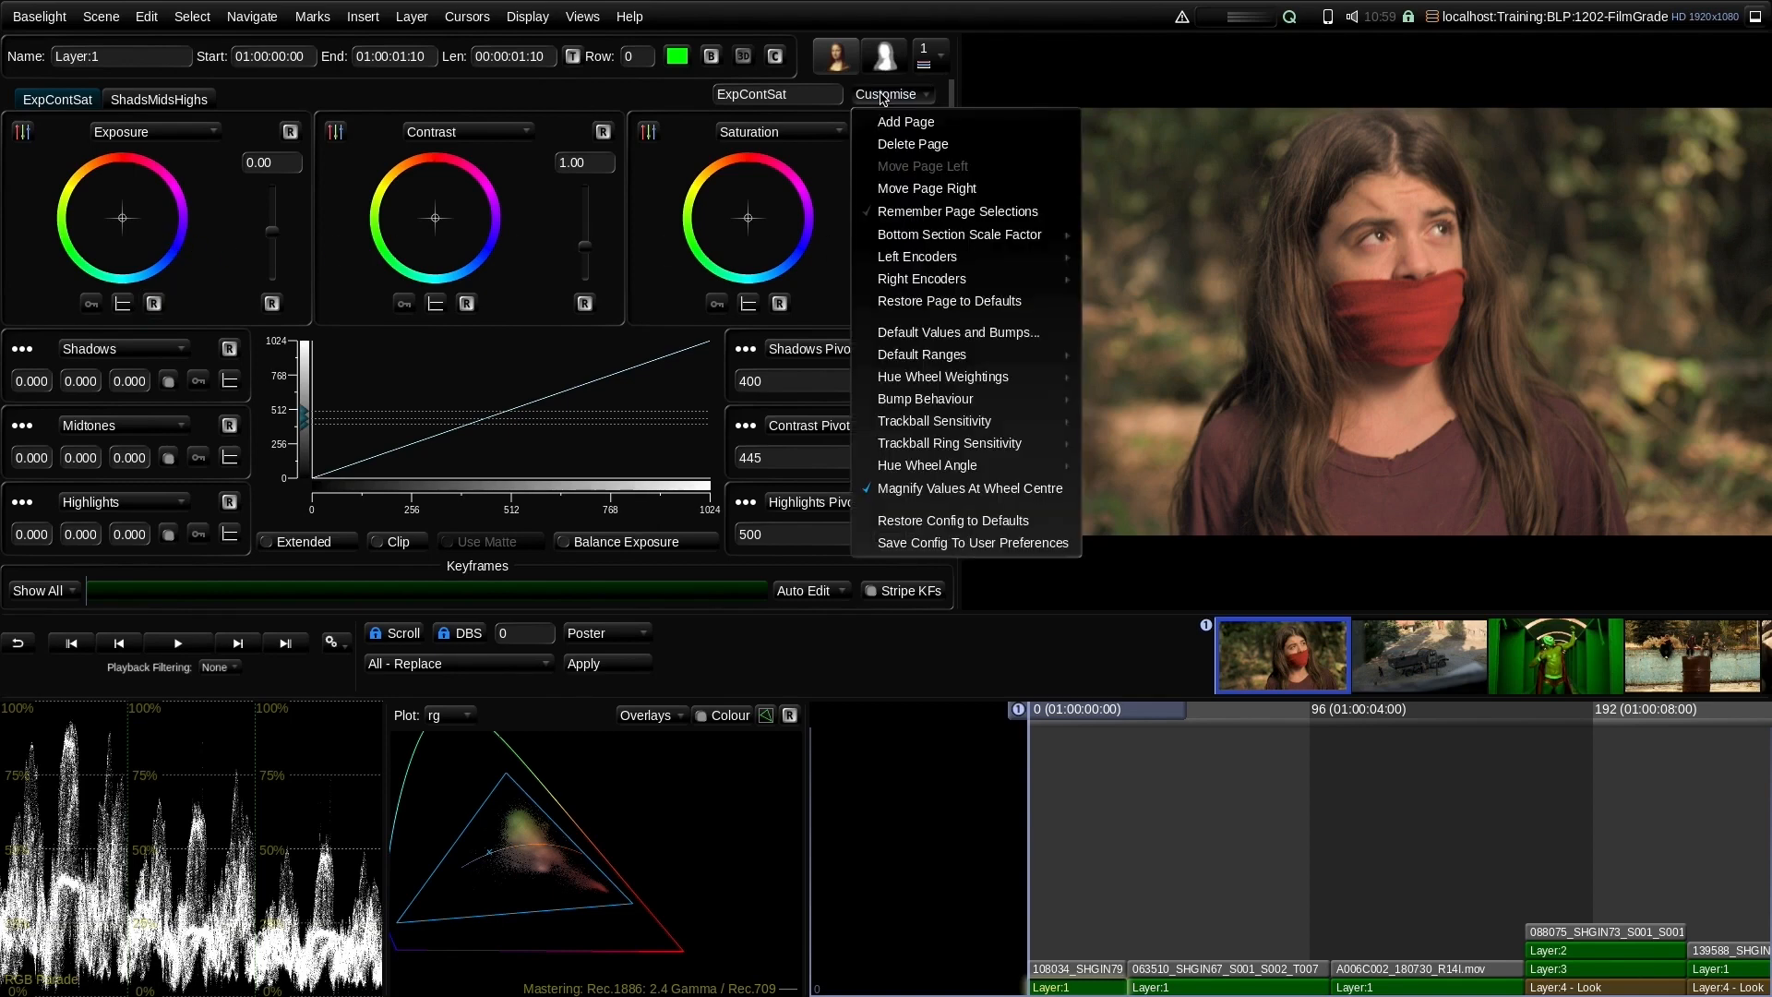
left_click(905, 122)
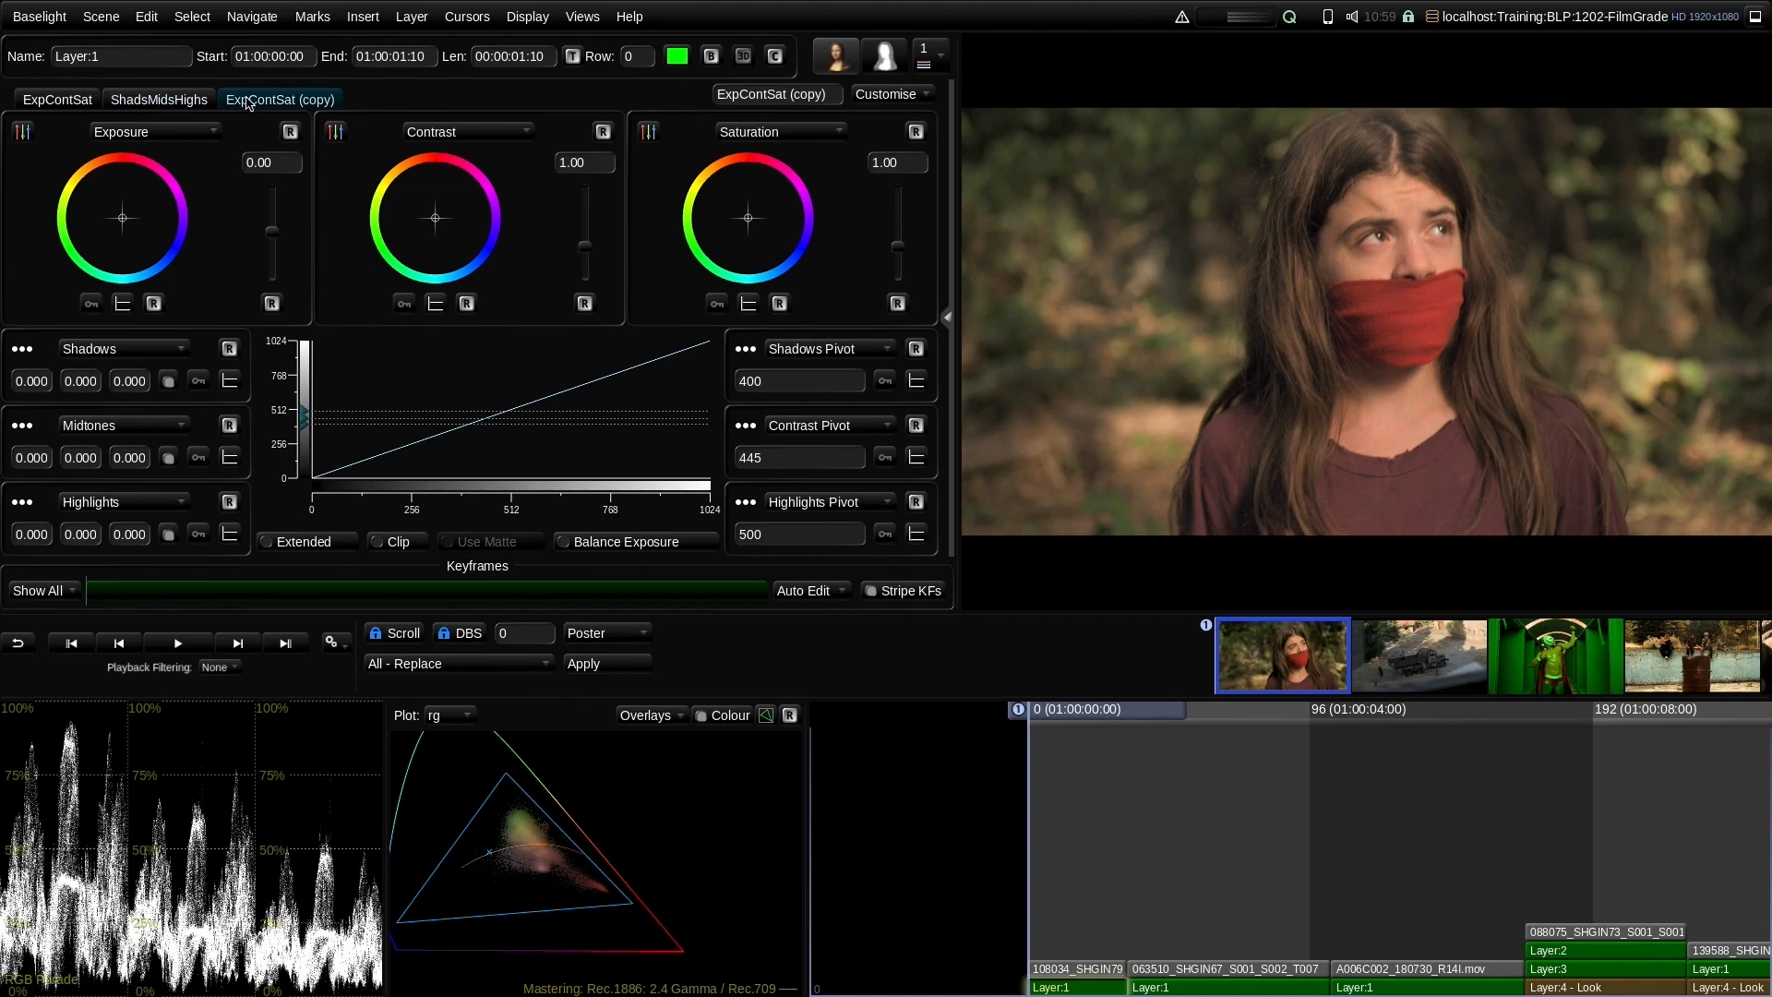
left_click(748, 94)
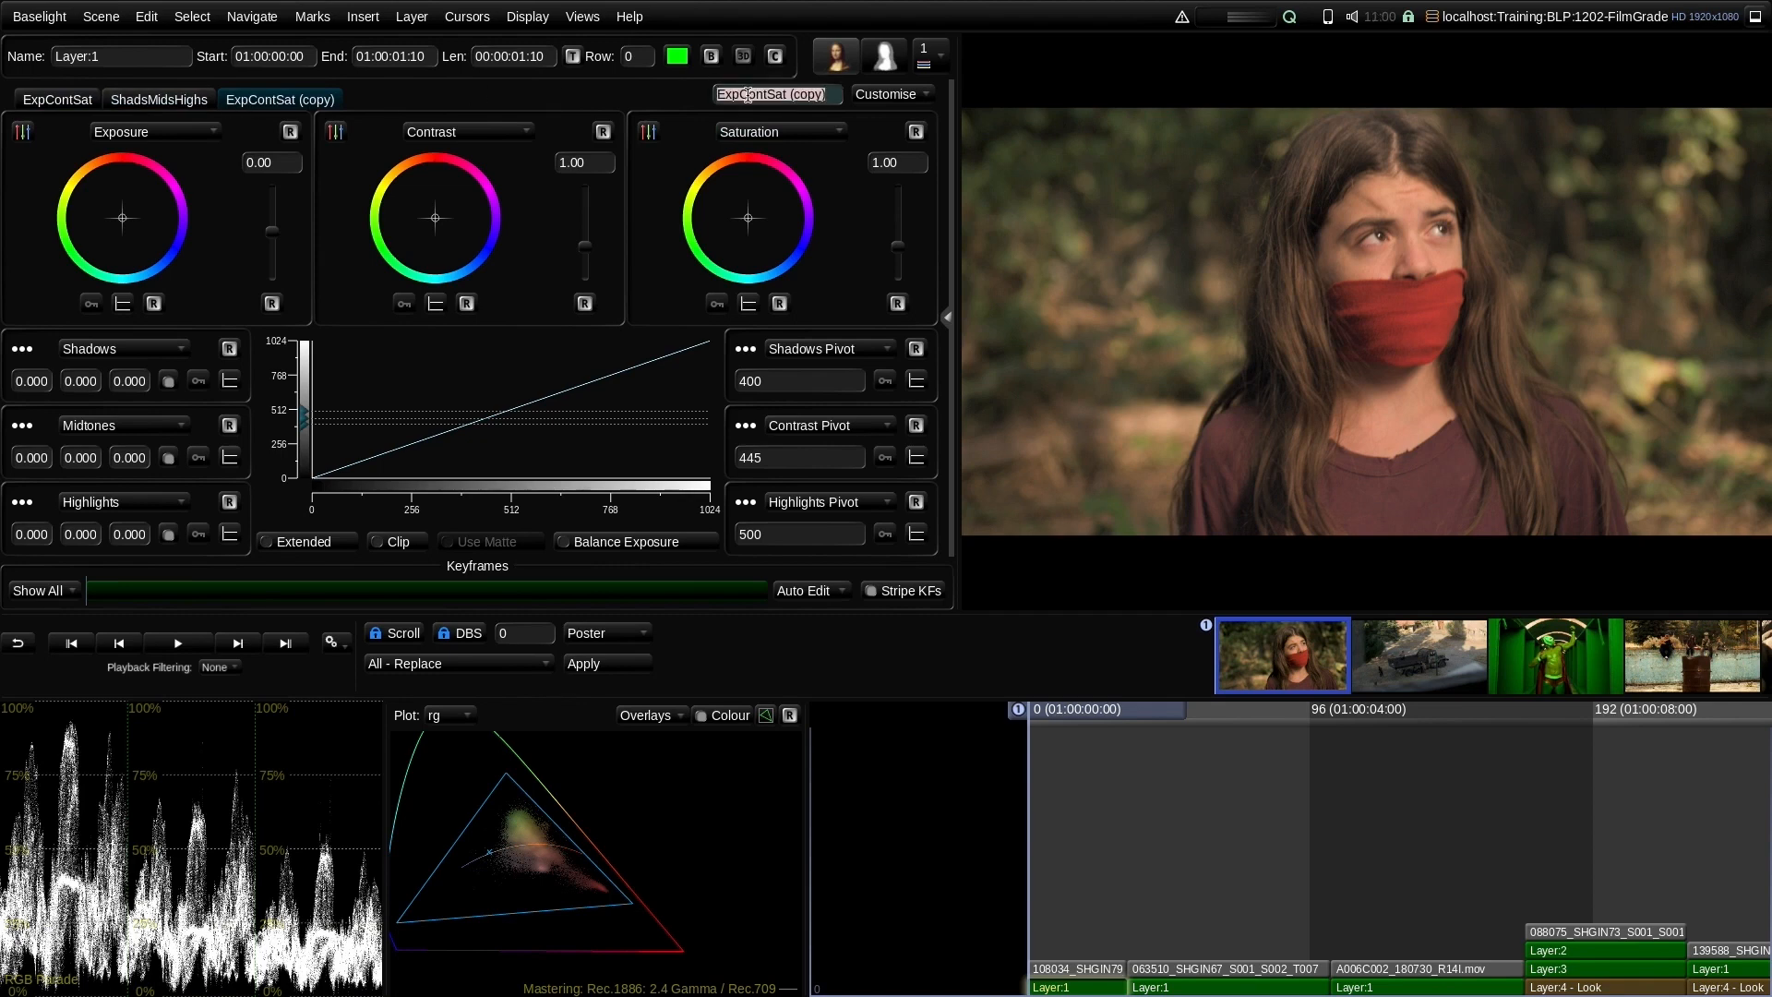
type("F")
key("Return")
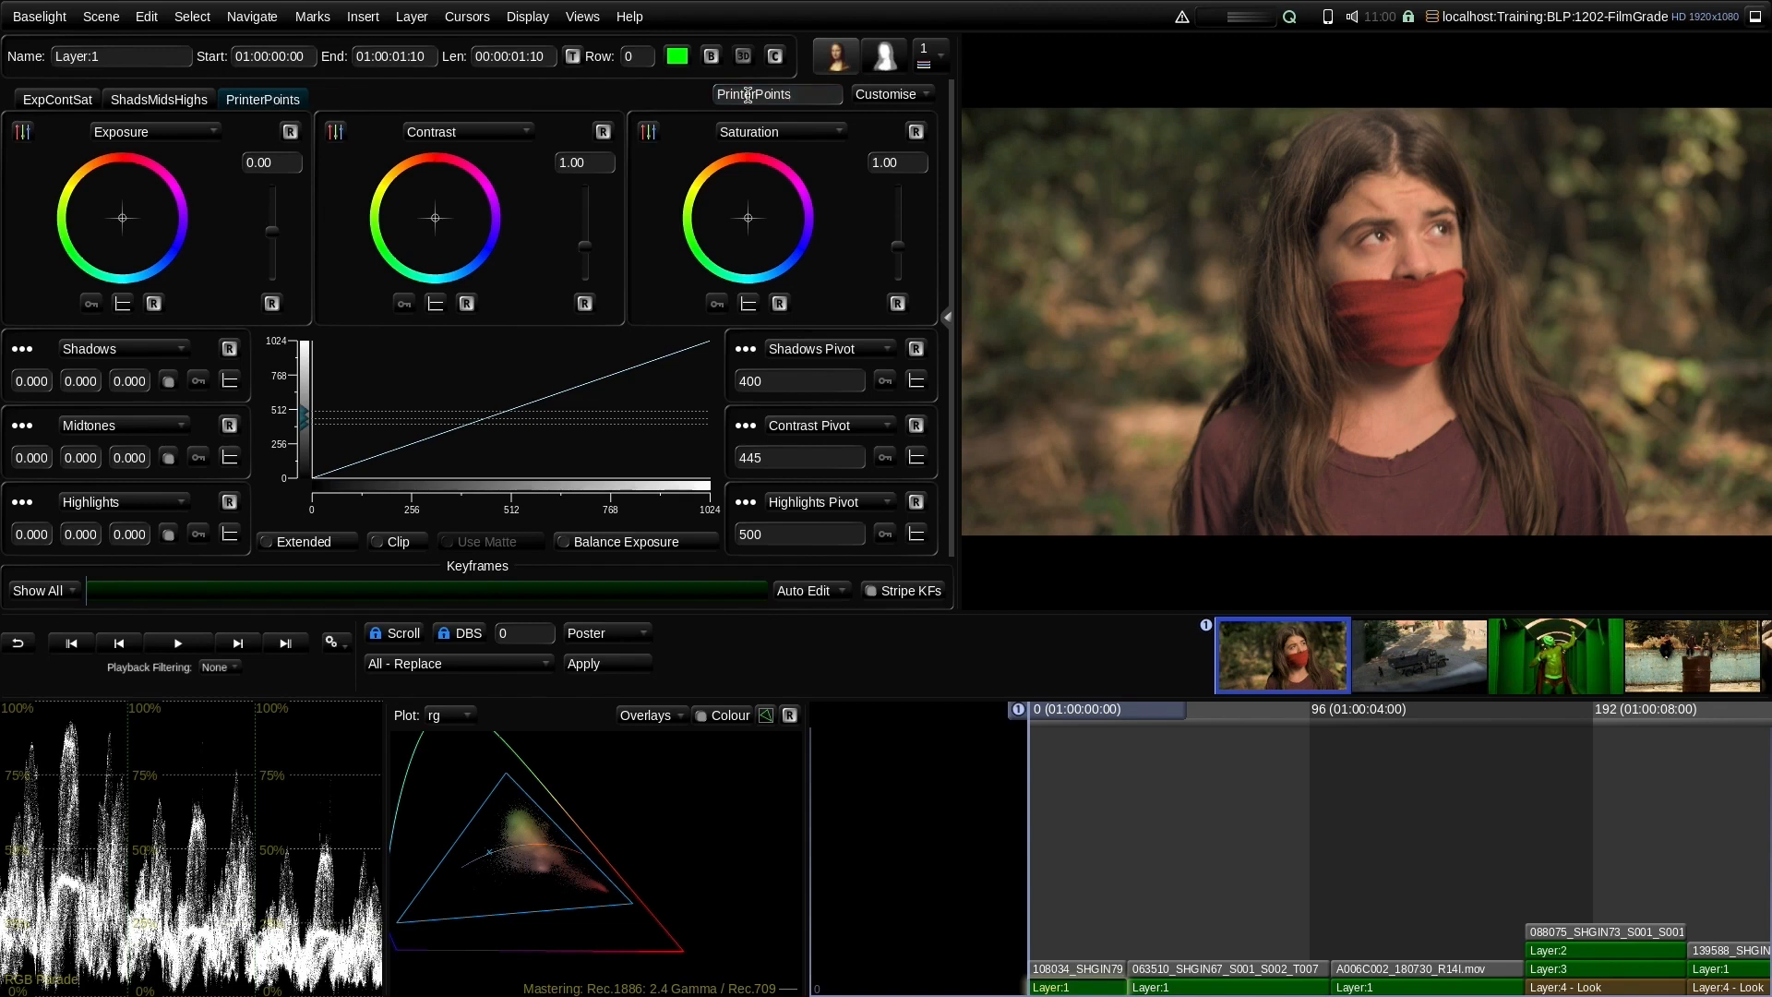
On the PrinterPoints page, replace the Shadows control with RGB Exp. Bump and the Midtones control with CMY Exp. Bump
left_click(122, 348)
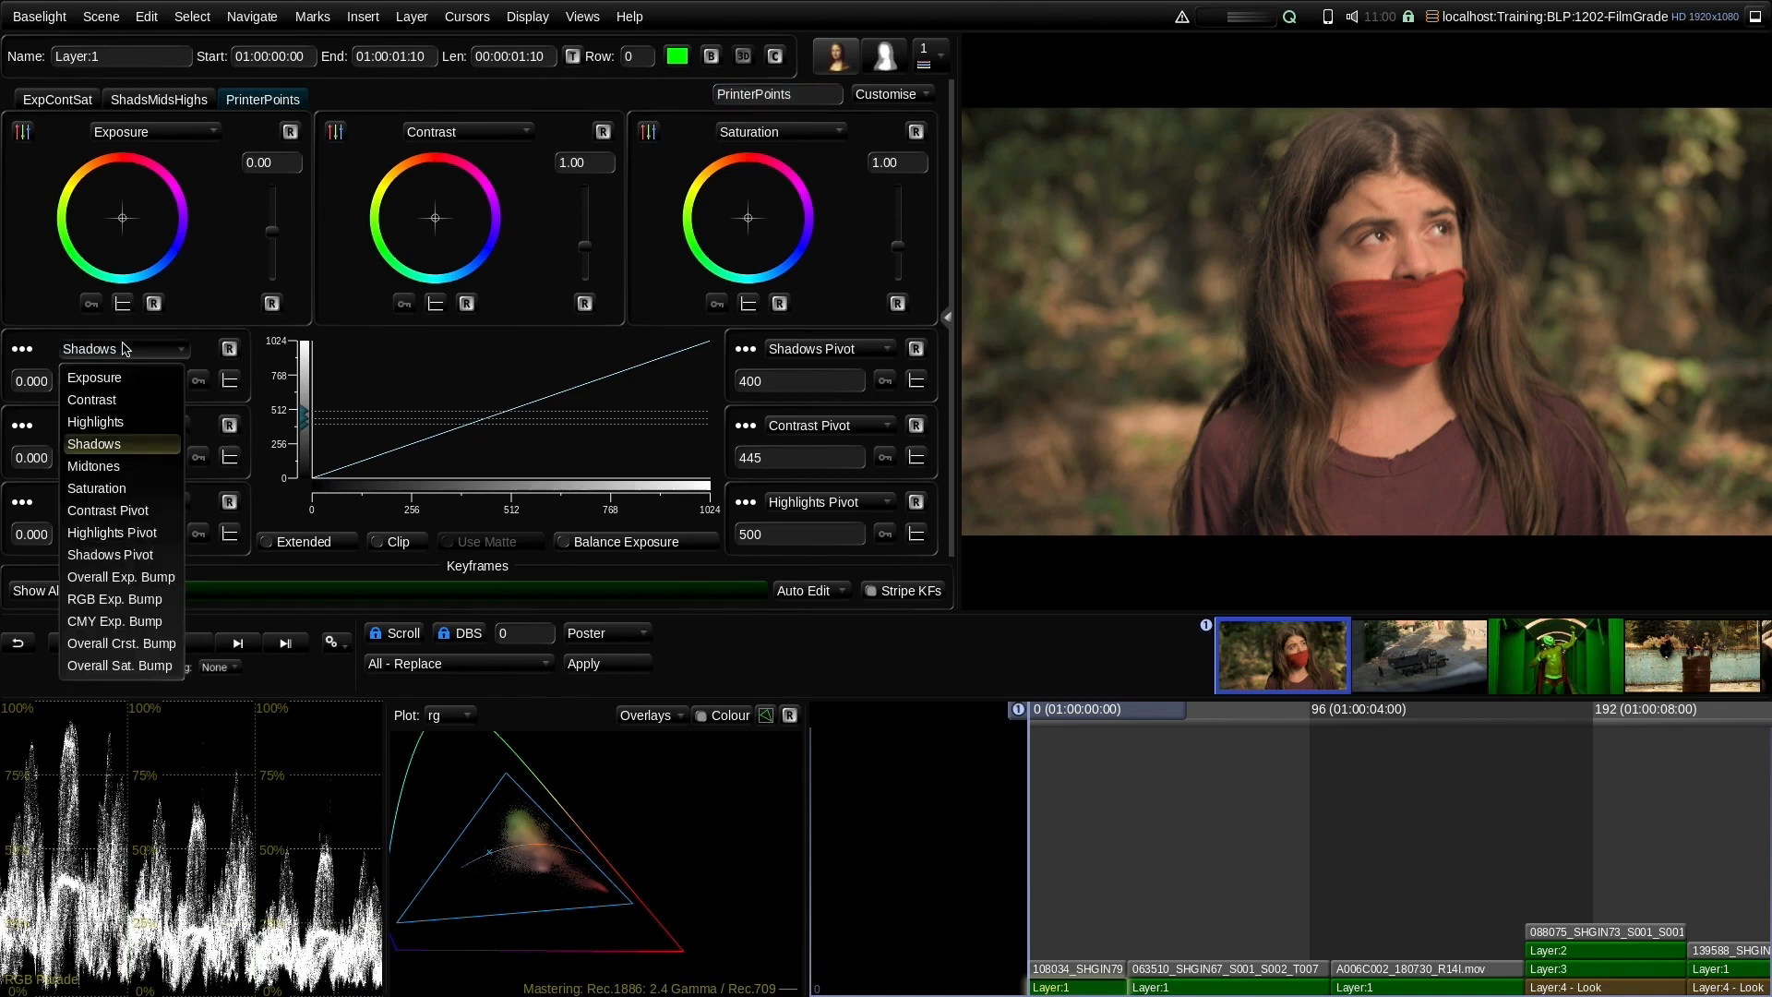
left_click(129, 599)
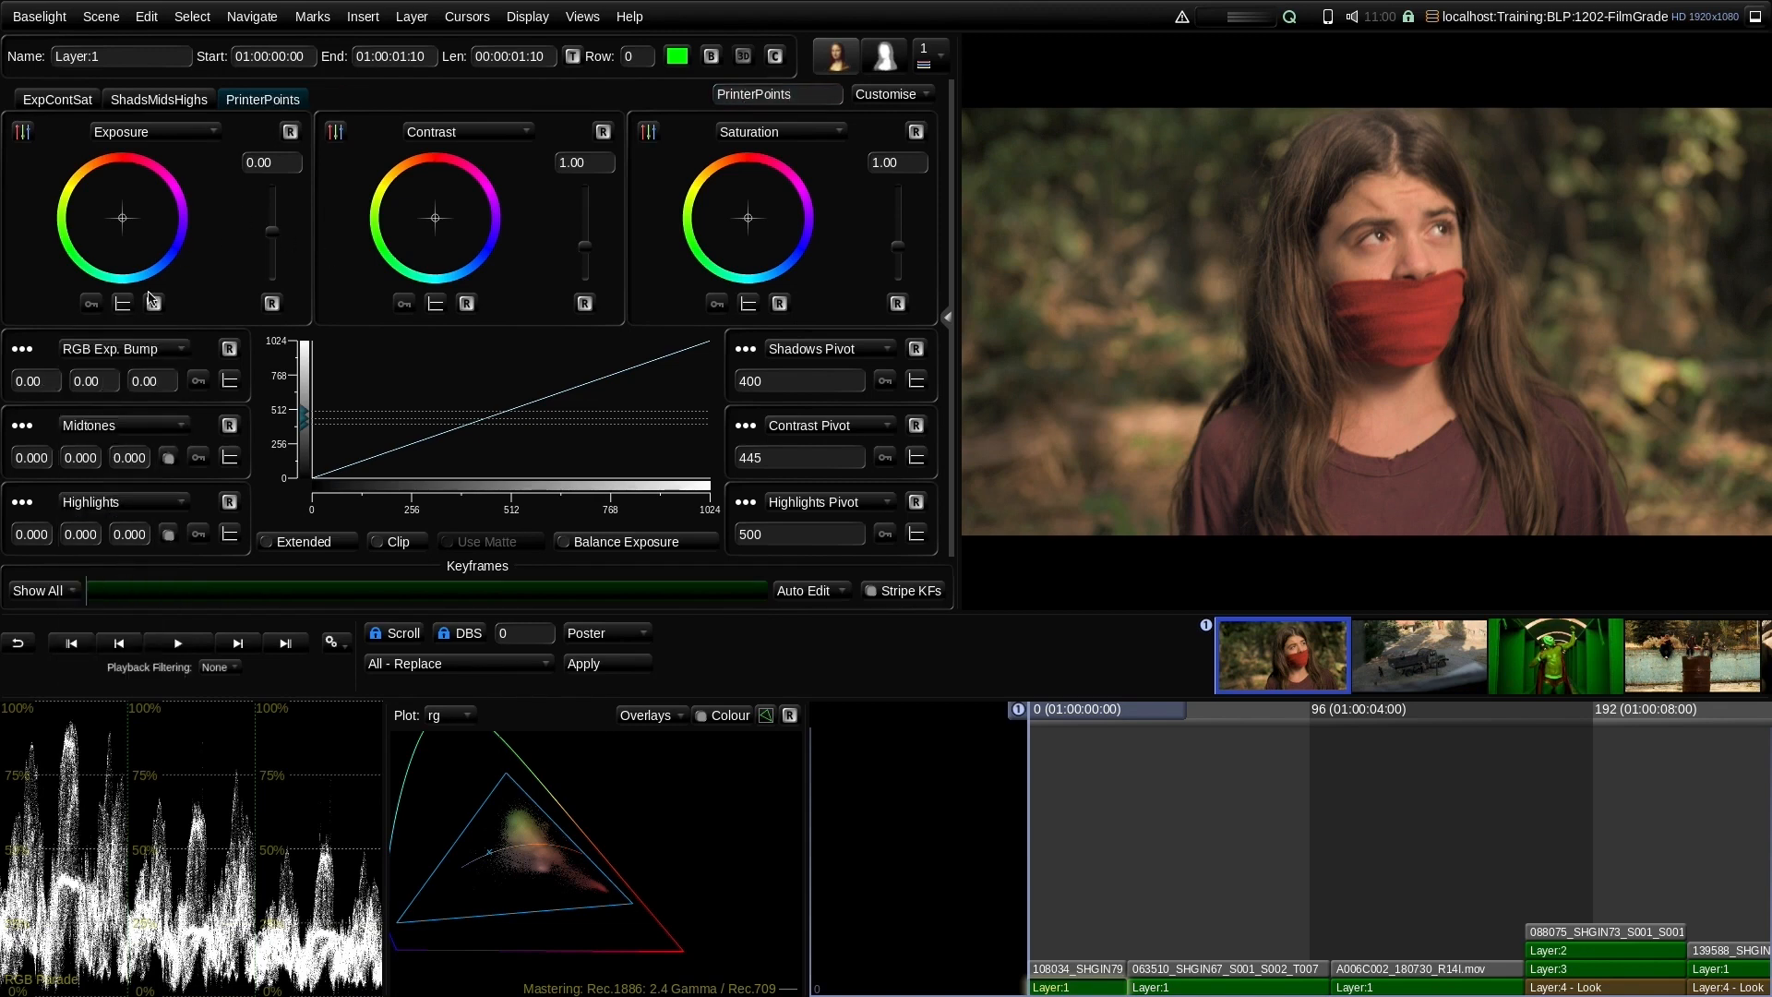
left_click(162, 430)
left_click(138, 676)
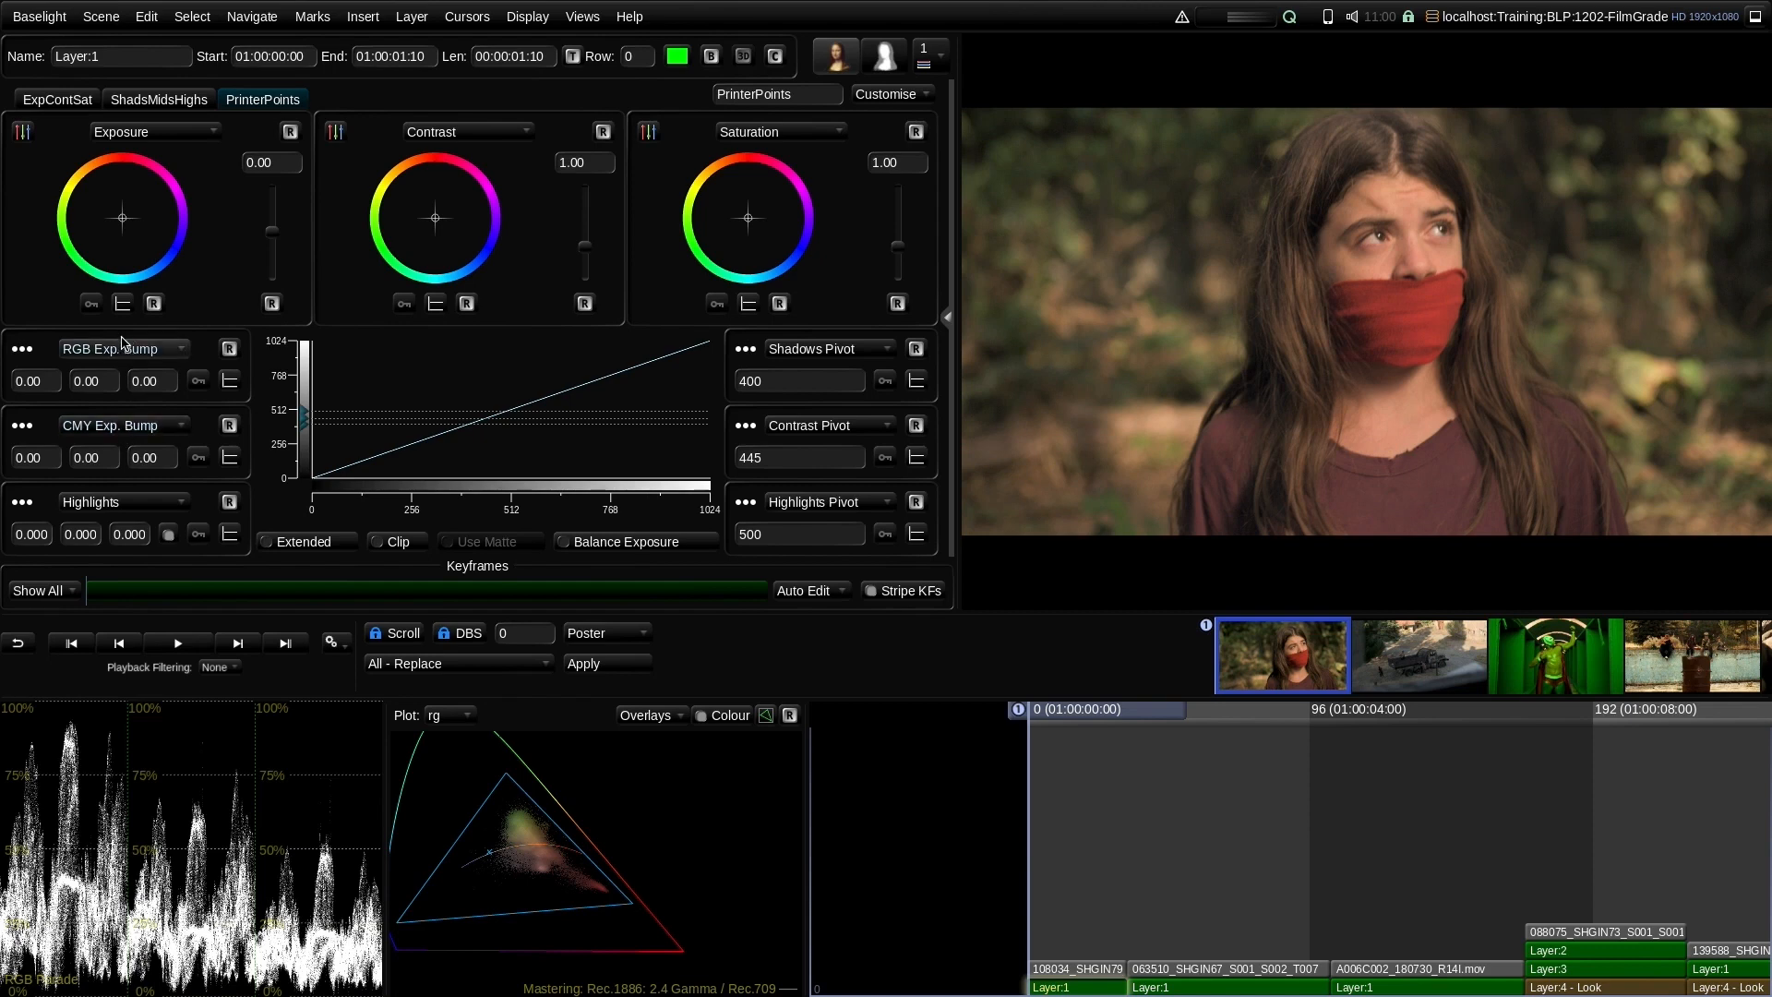
Show the PrinterPoints page's Exposure control as separate RGB sliders, testing a lower green value and resetting it
left_click(22, 133)
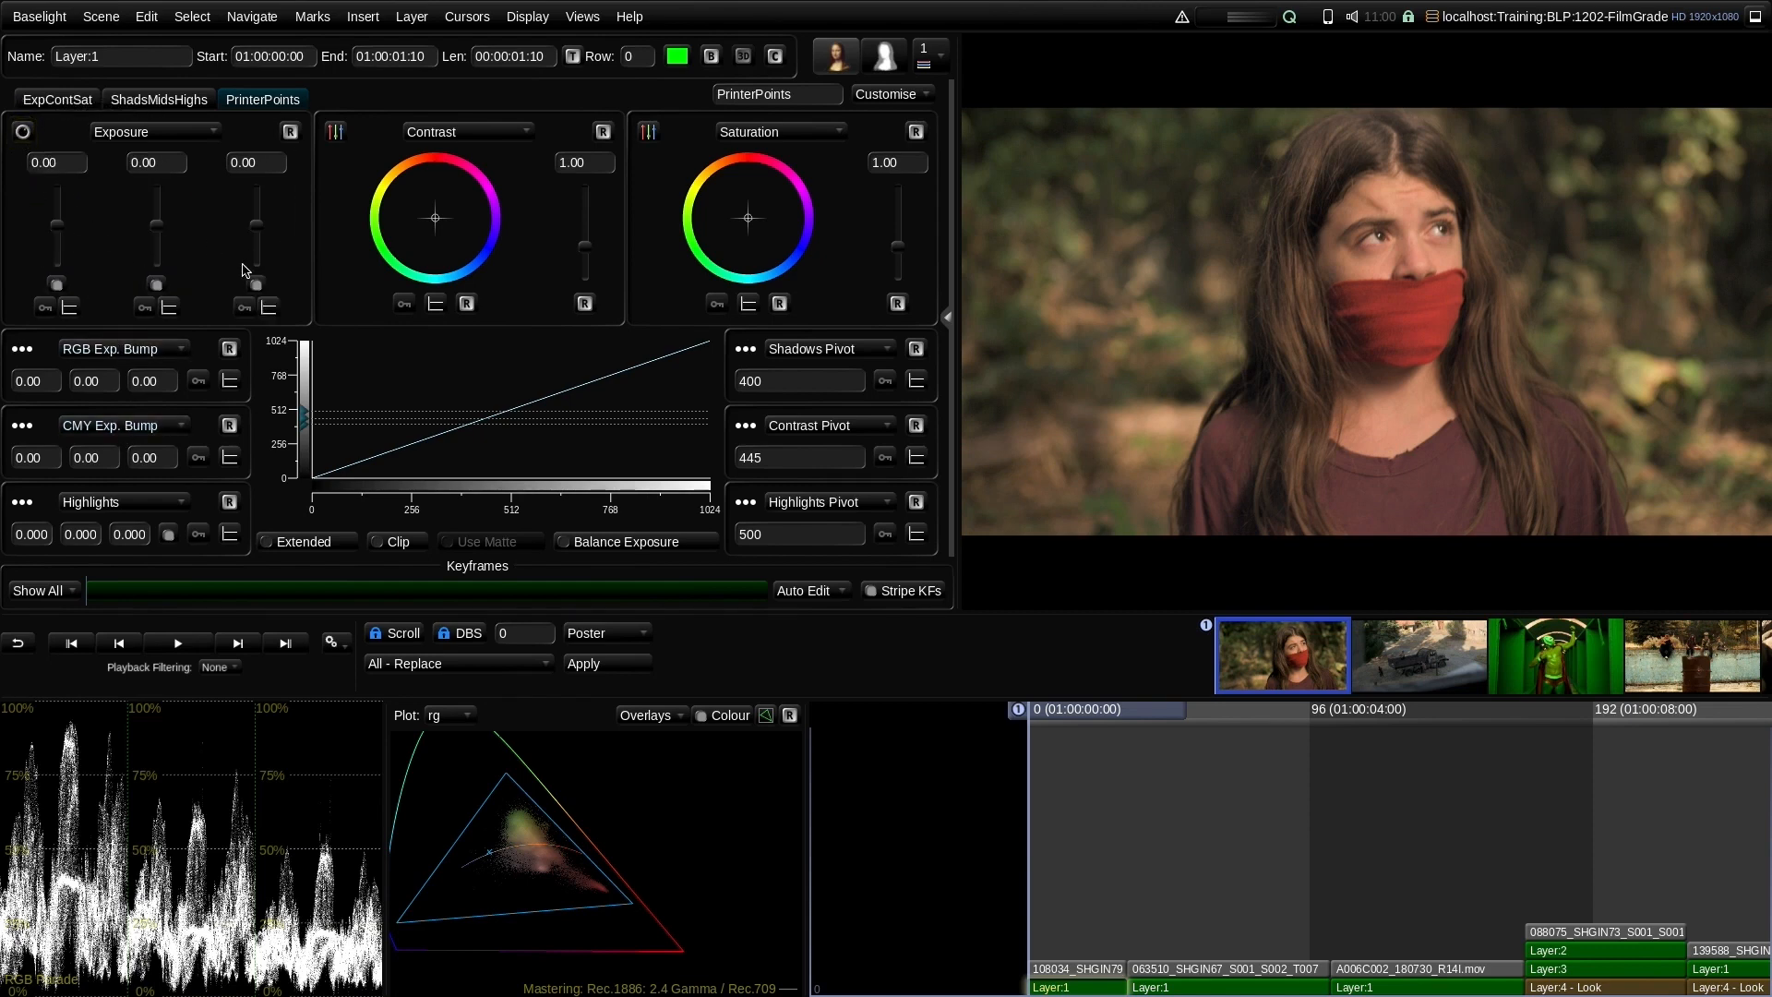
left_click(158, 219)
left_click_drag(158, 218, 159, 238)
left_click(290, 131)
Set the numeric keypad mode to Grading
left_click(147, 16)
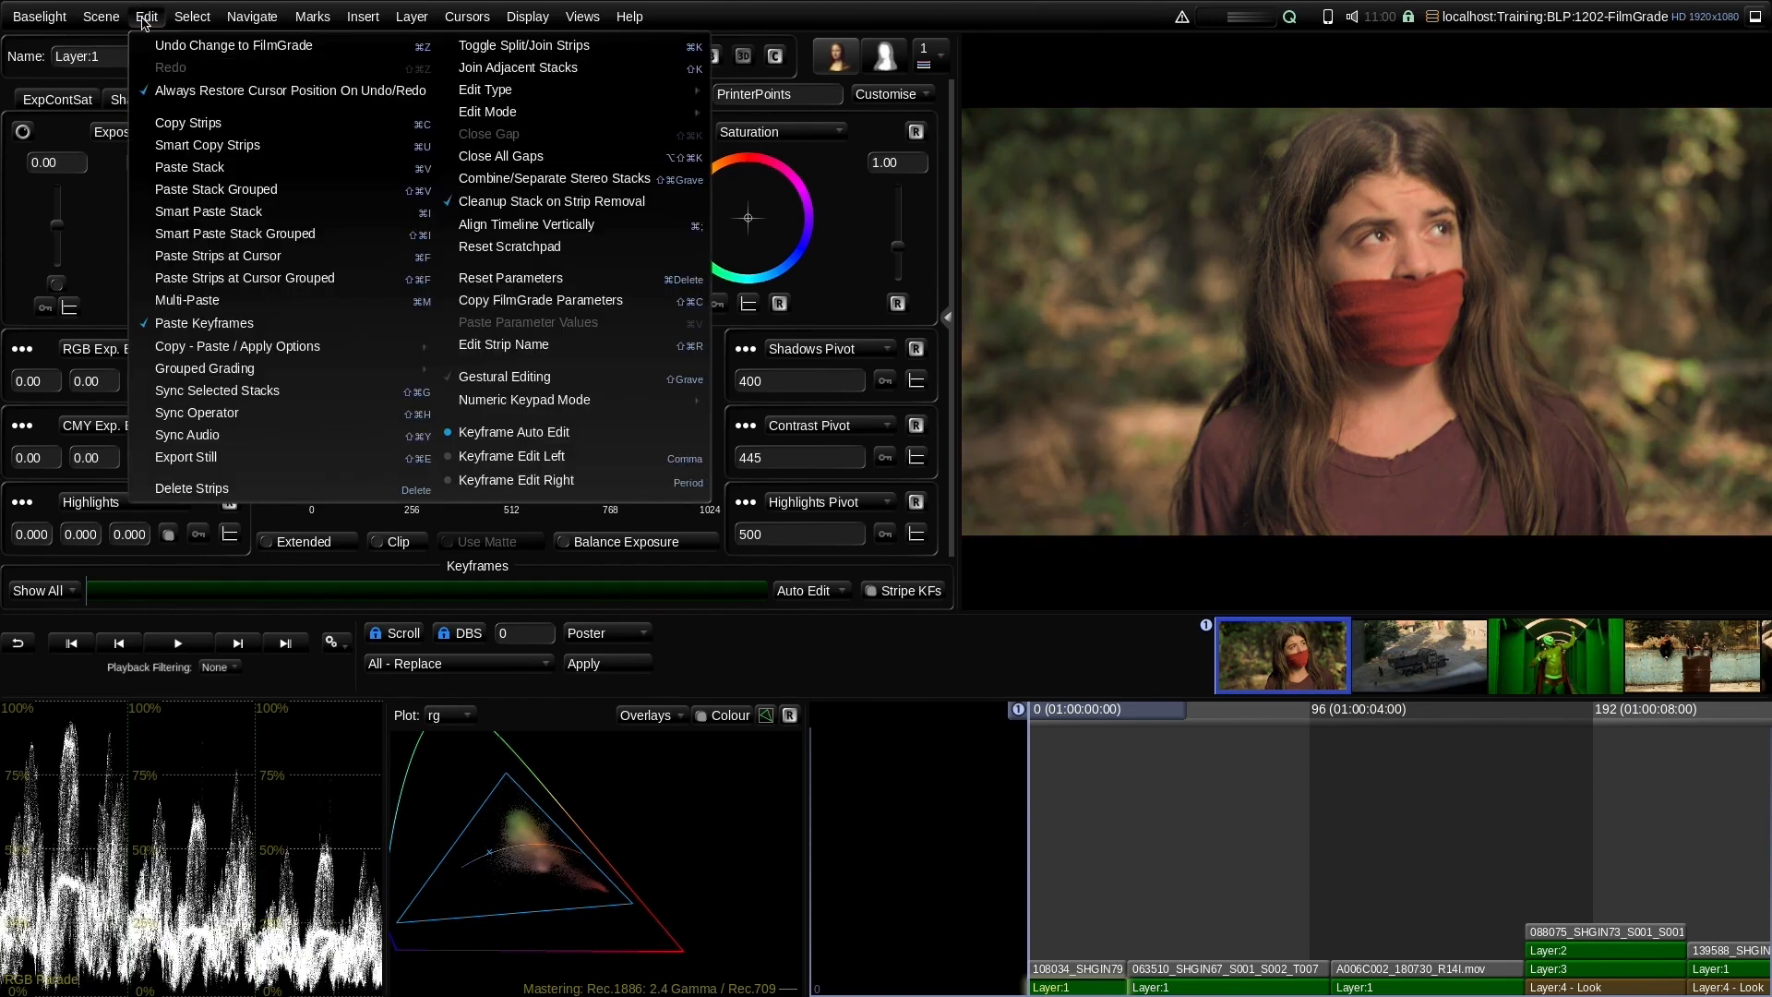
mouse_move(636, 400)
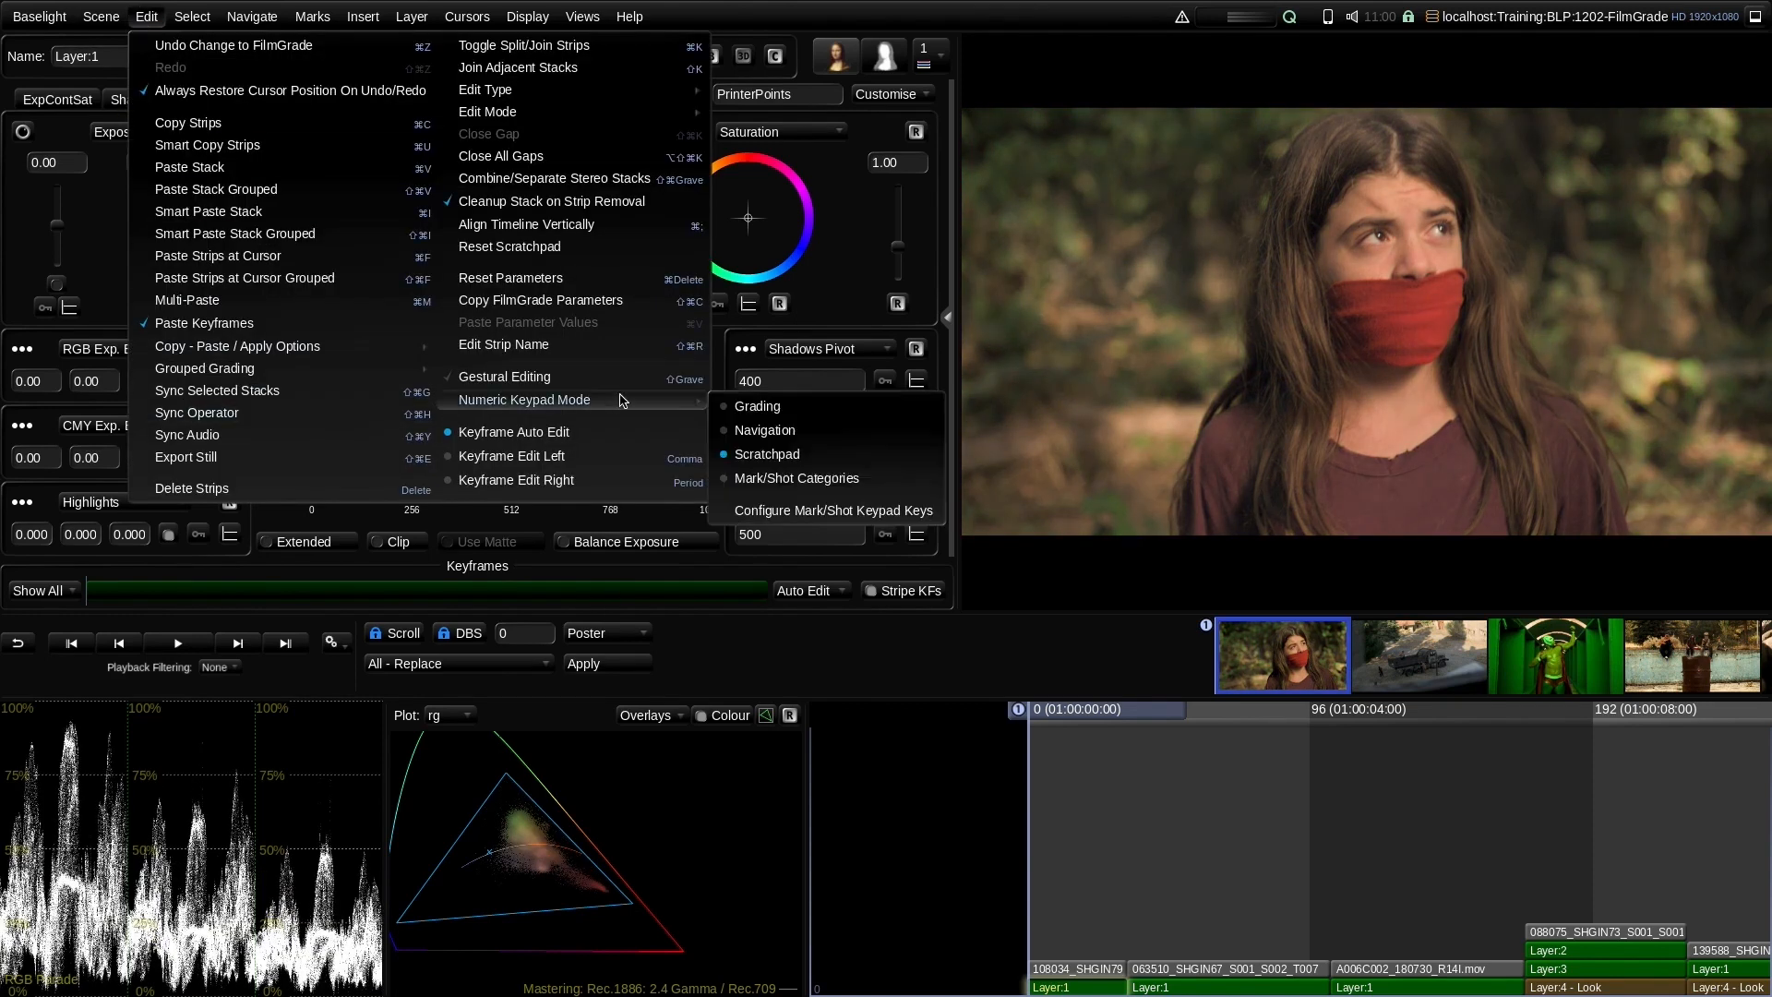
left_click(812, 414)
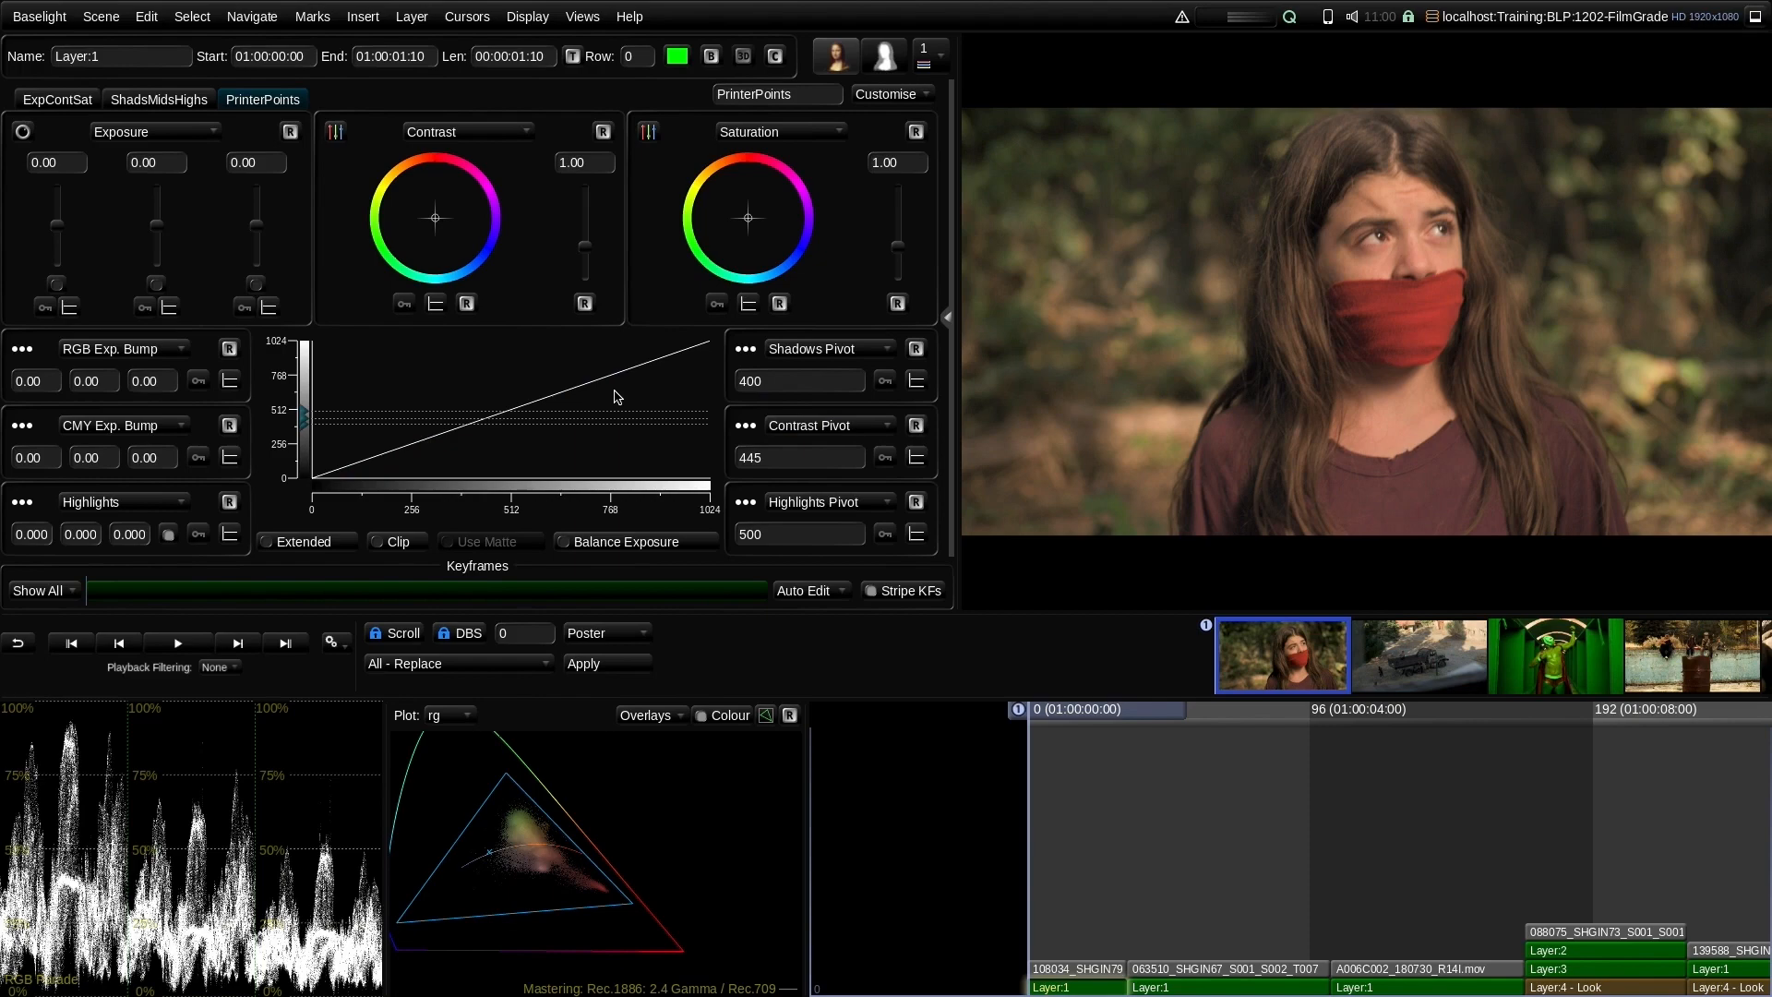
Test keypad exposure bumps on the shot, shifting RGB to -1.00, 0.70 and -1.00, and return all channels to zero
key("KP_5")
key("KP_8")
key("KP_8")
key("KP_2")
key("KP_2")
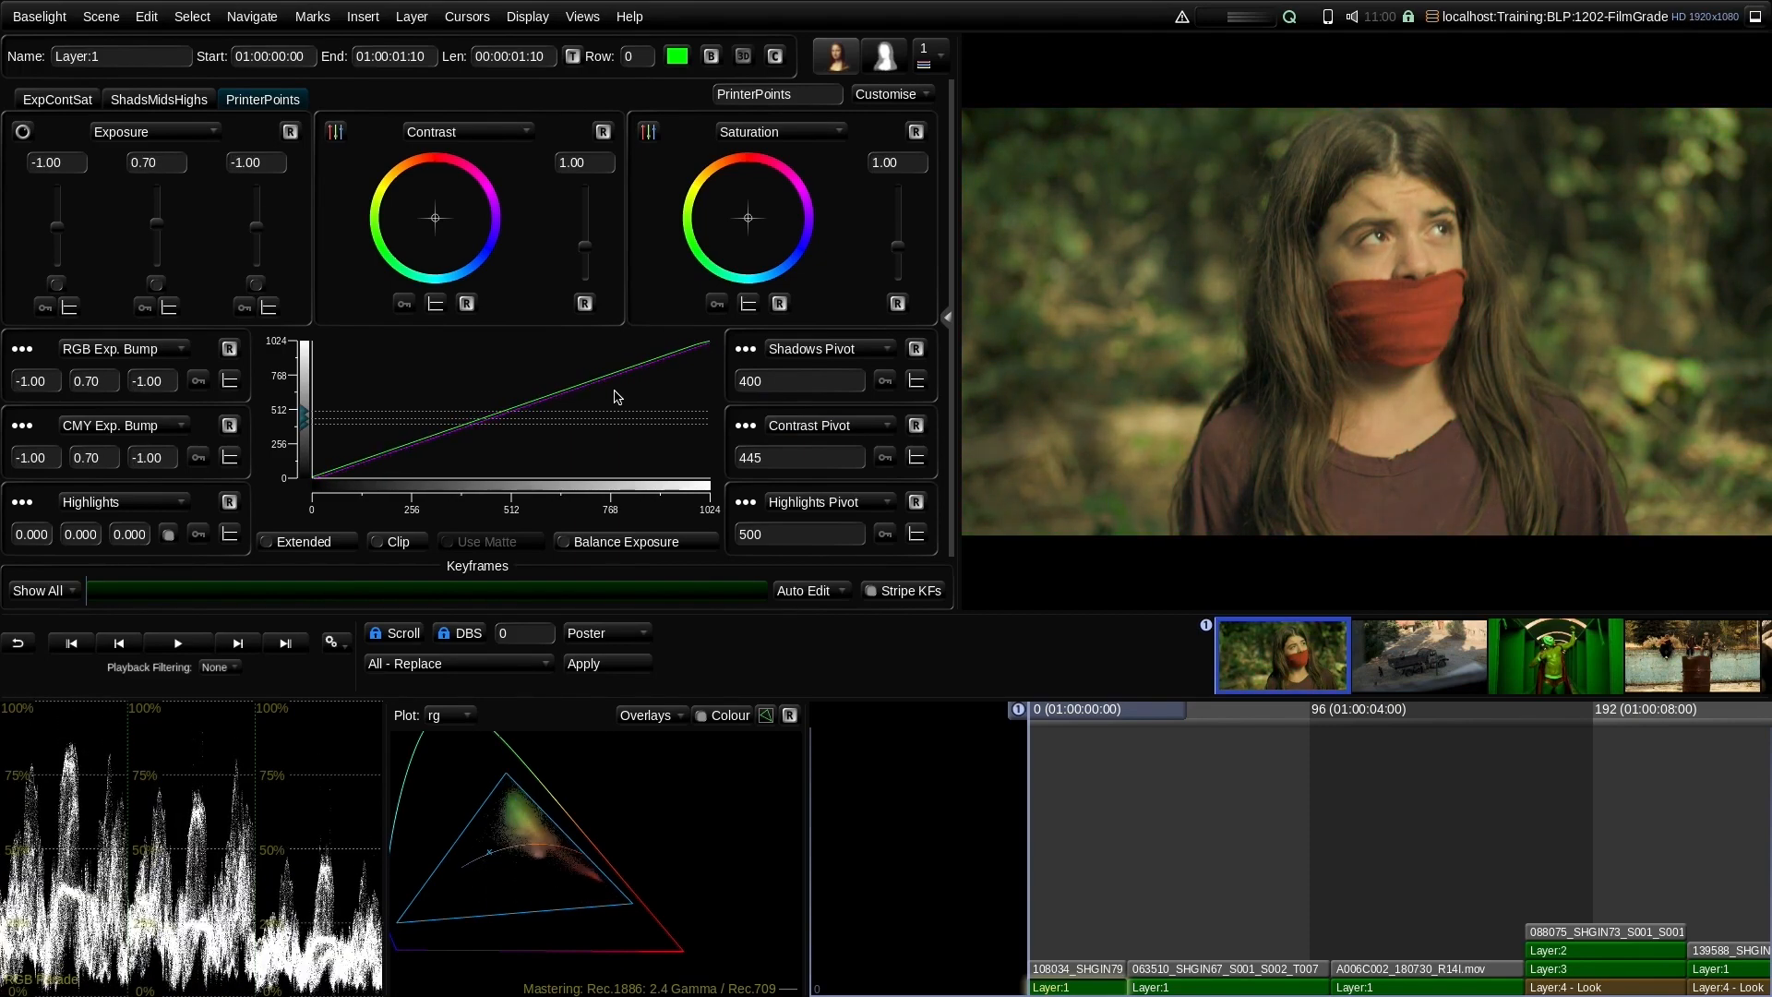
key("KP_2")
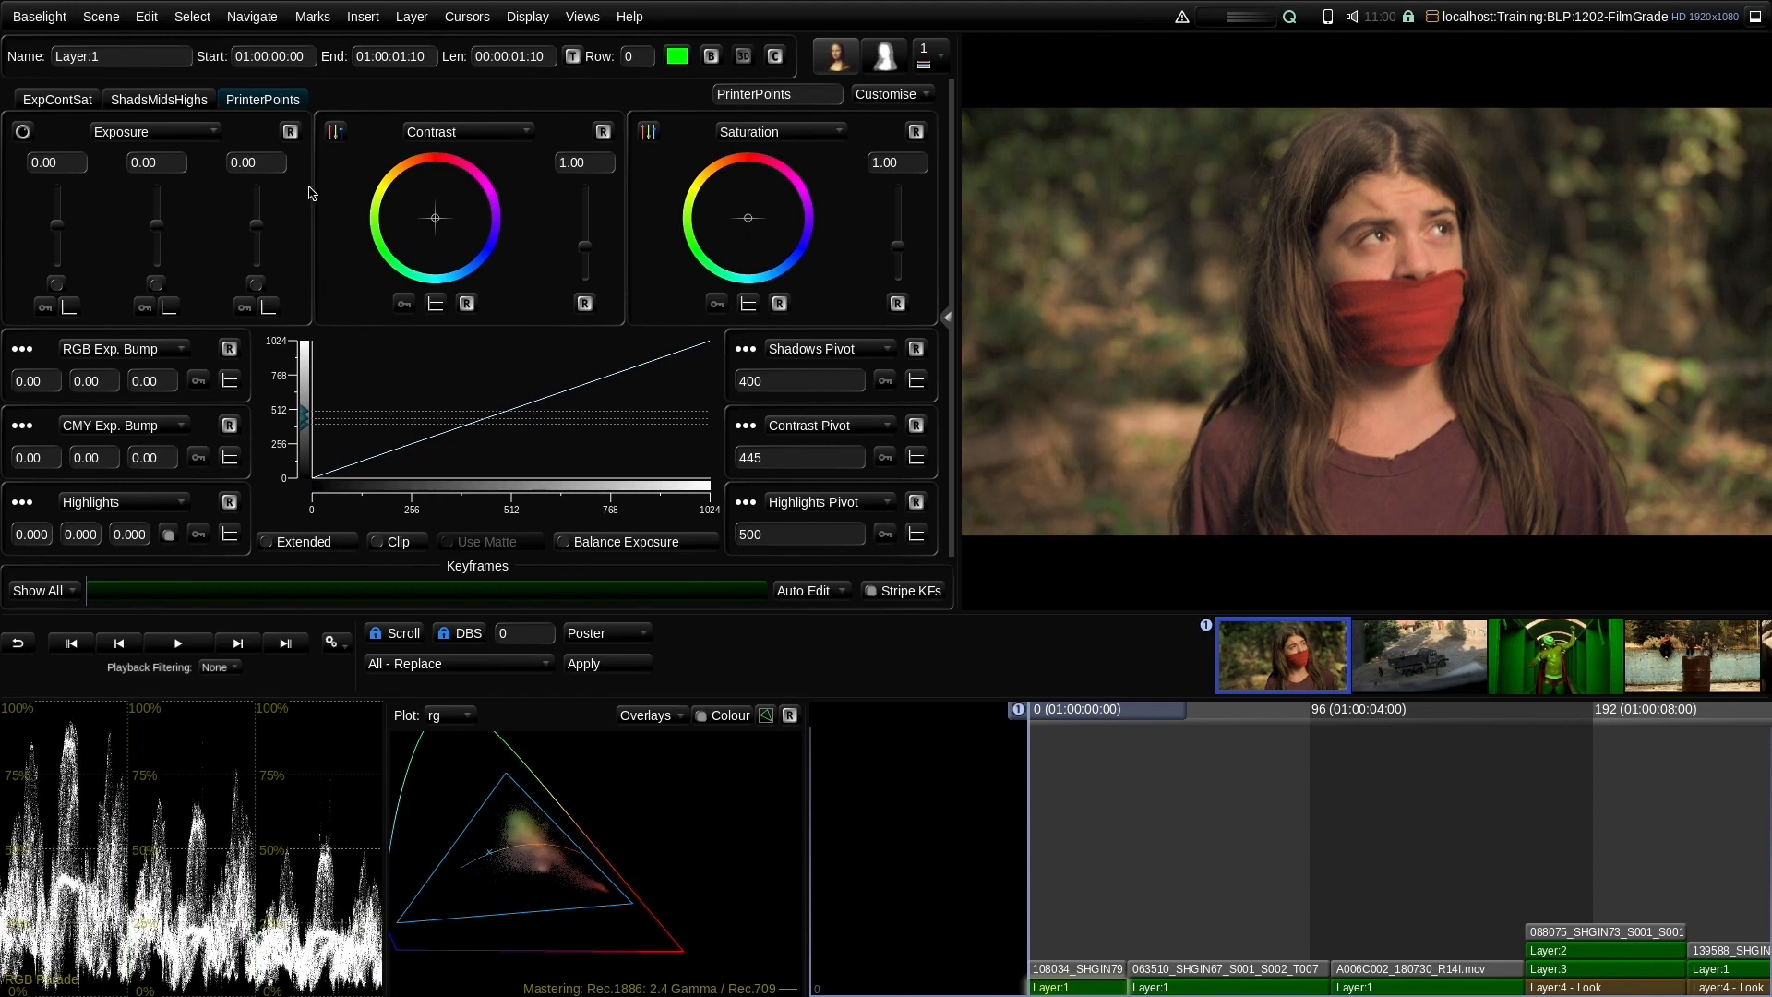
Set the FilmGrade bump behaviour to Don't Maintain Density
left_click(884, 95)
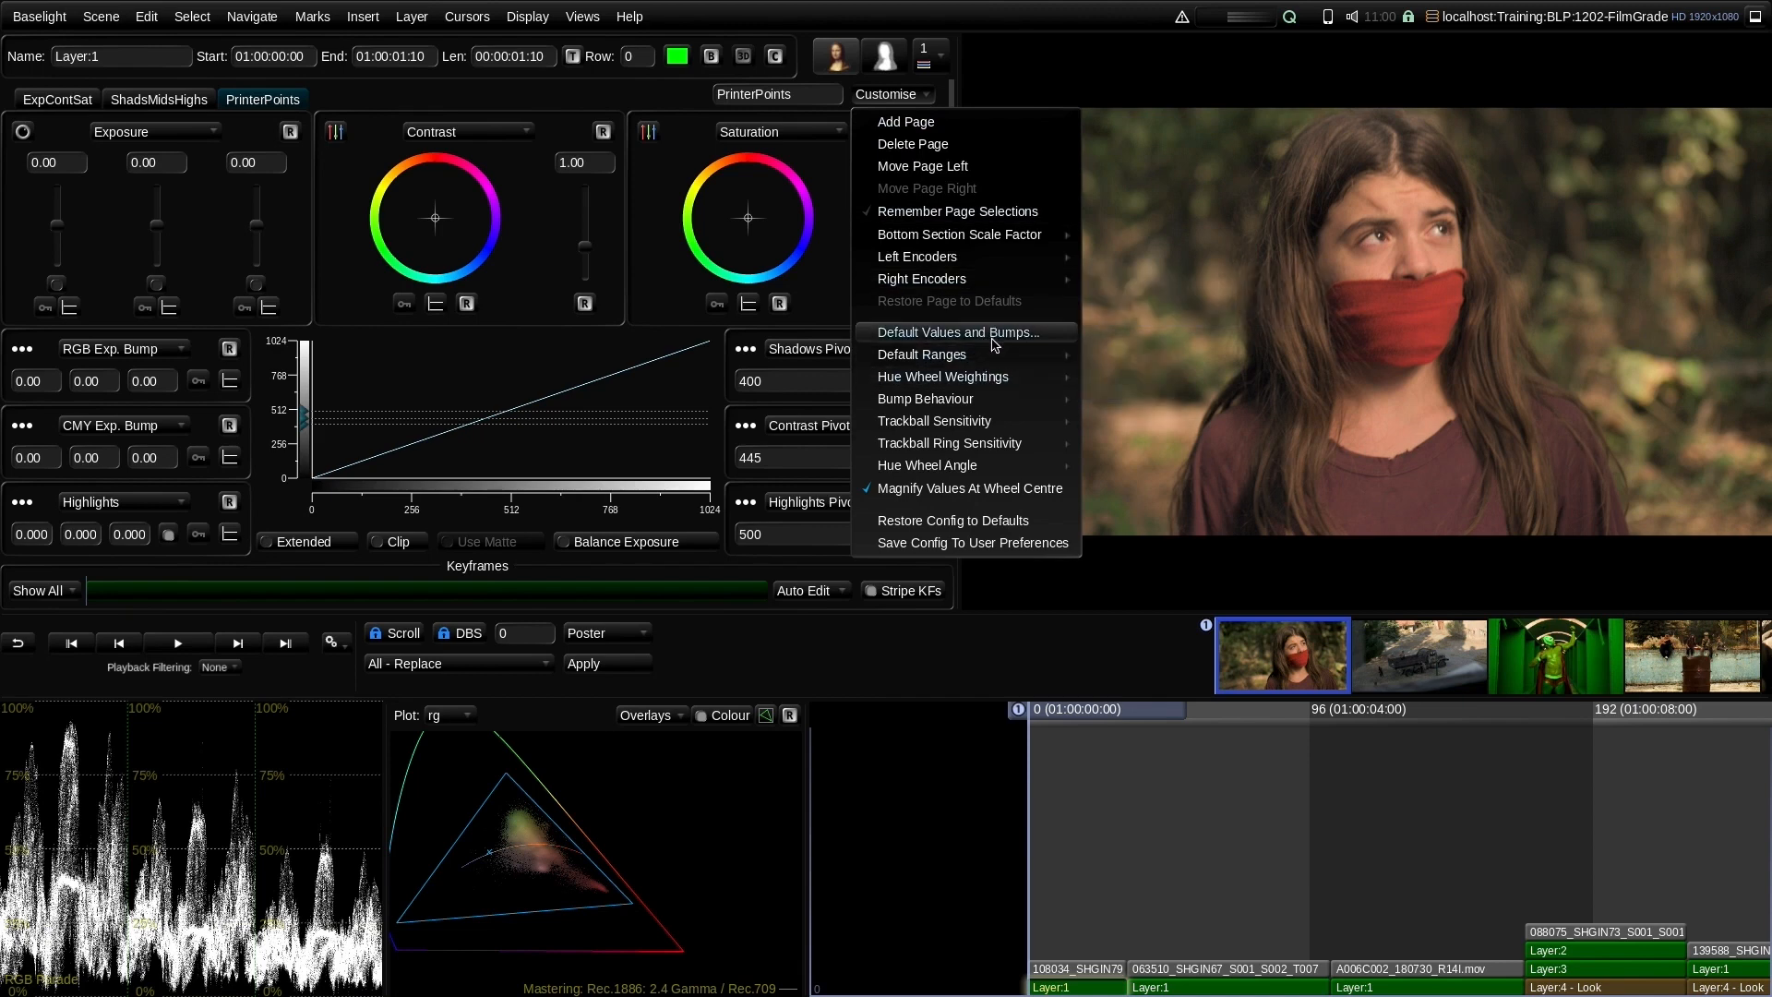
mouse_move(994, 399)
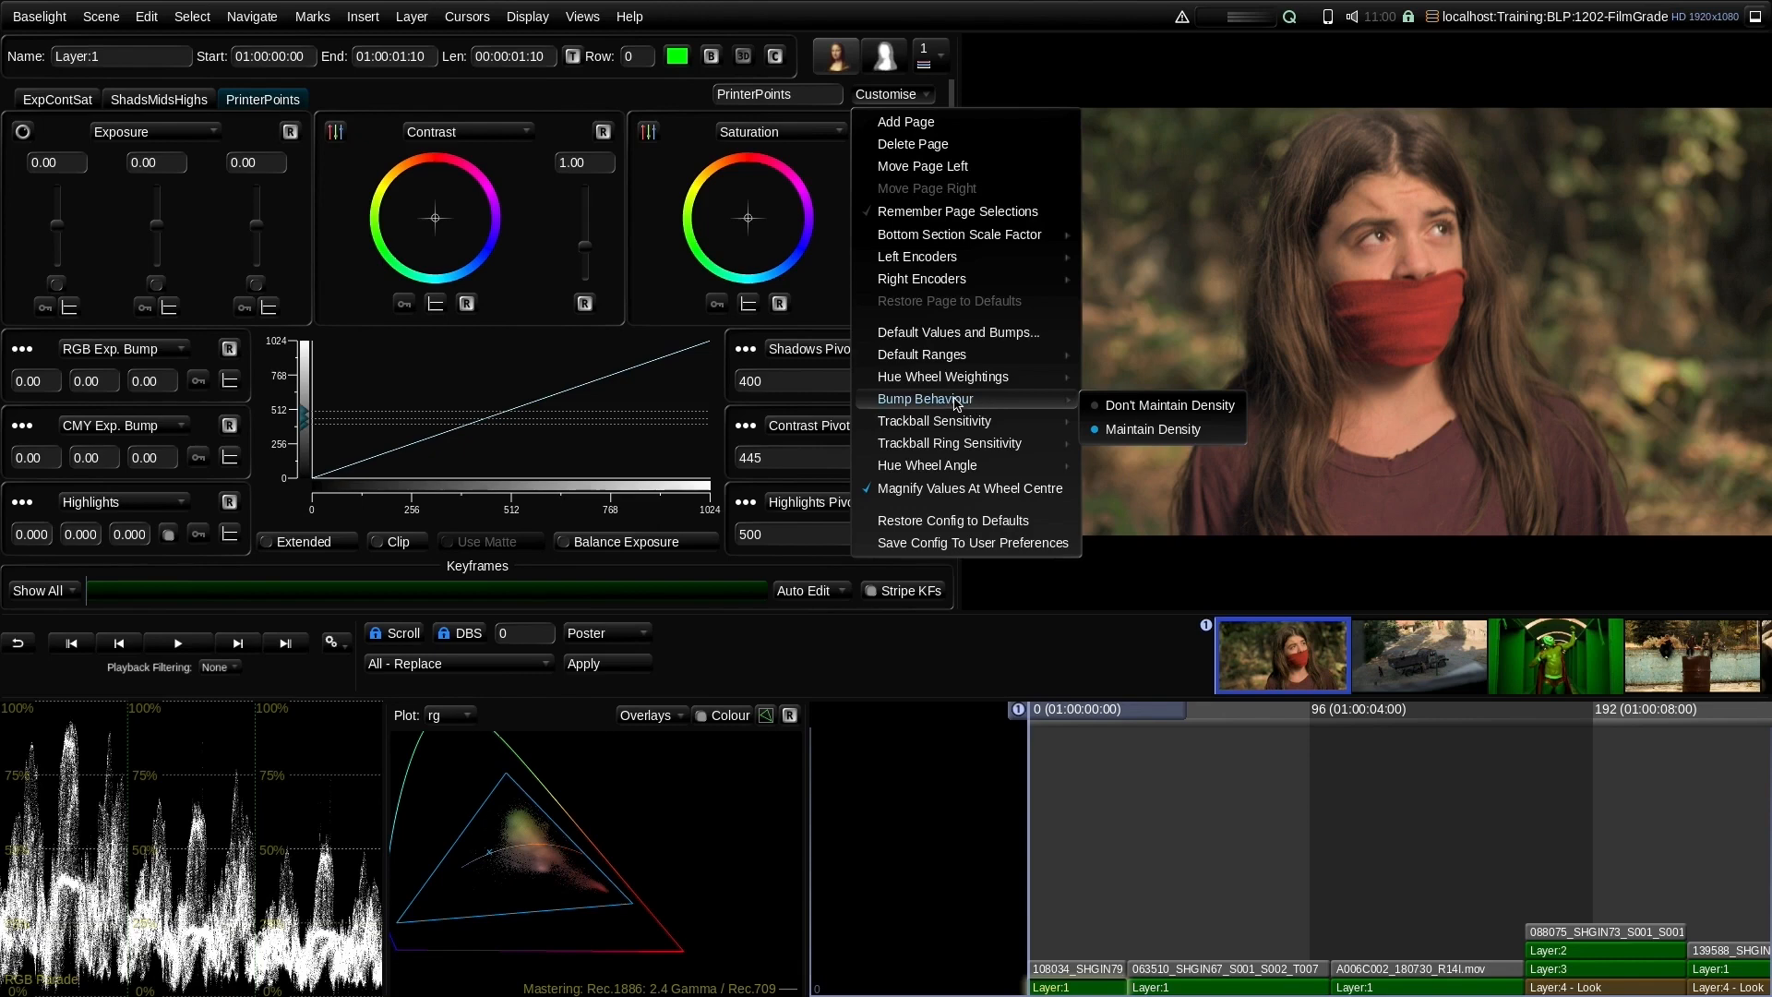
left_click(1141, 410)
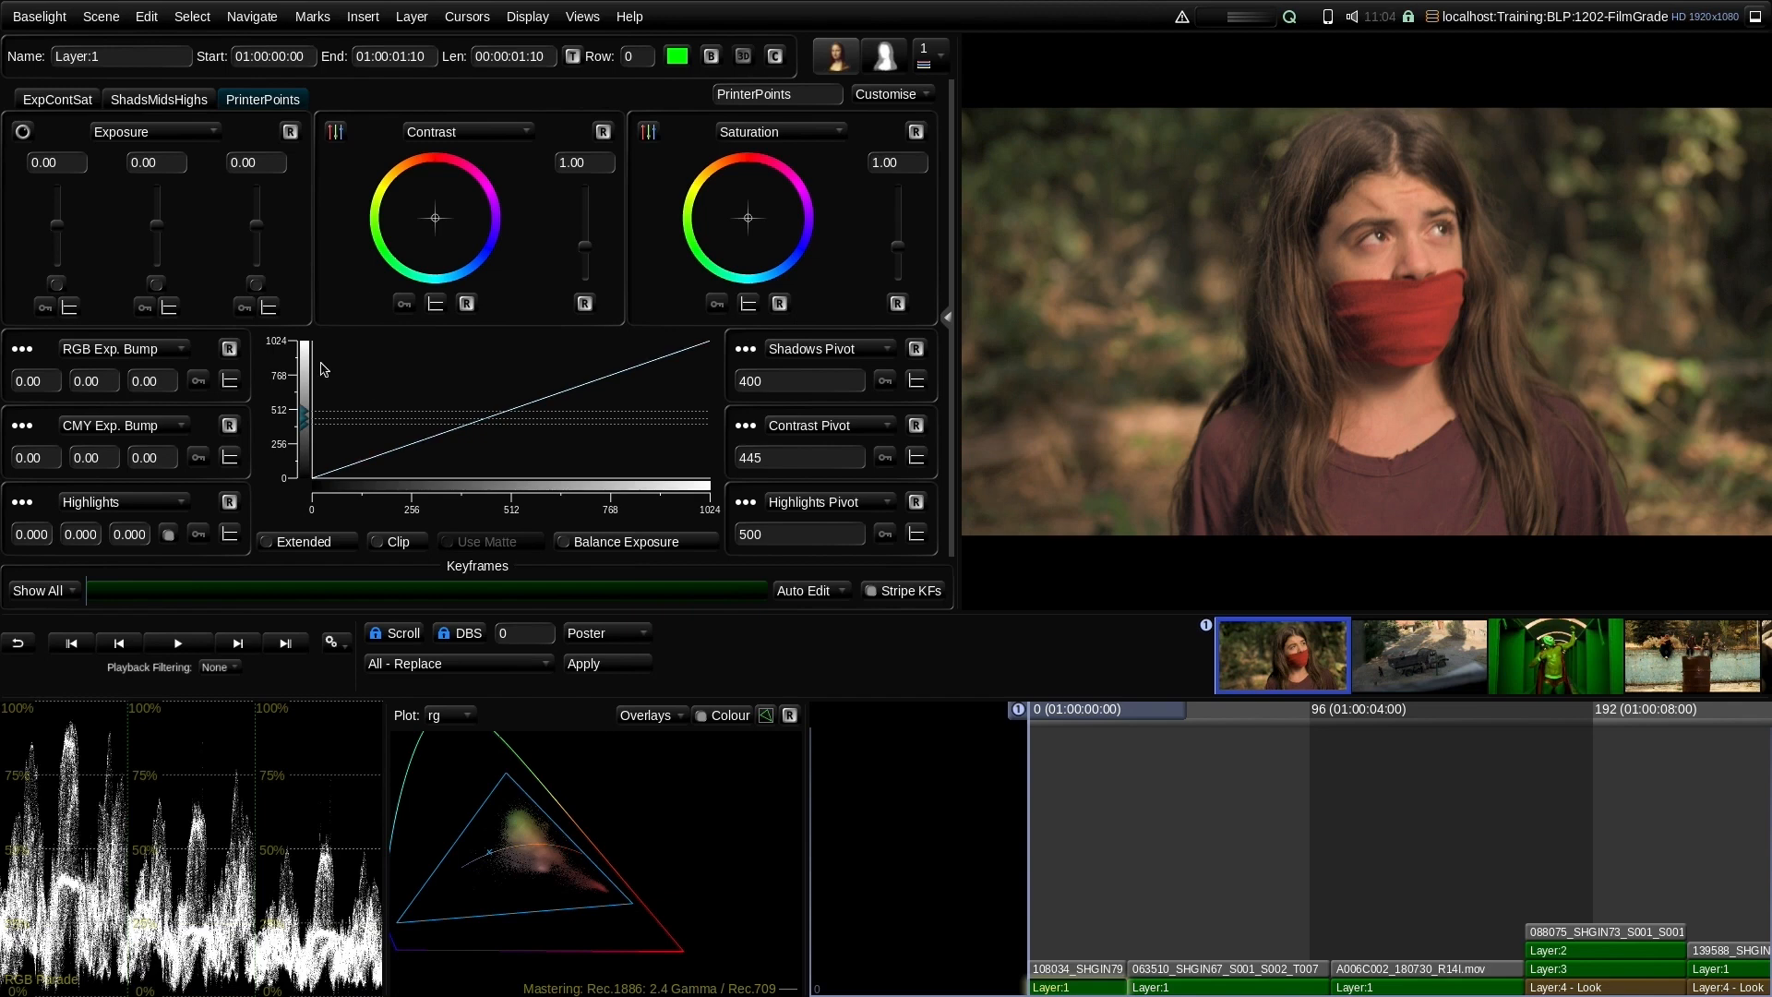
On the ExpContSat page, go to the truck shot, try exposure values of -9.08 and 6.19, and reset the exposure
left_click(57, 100)
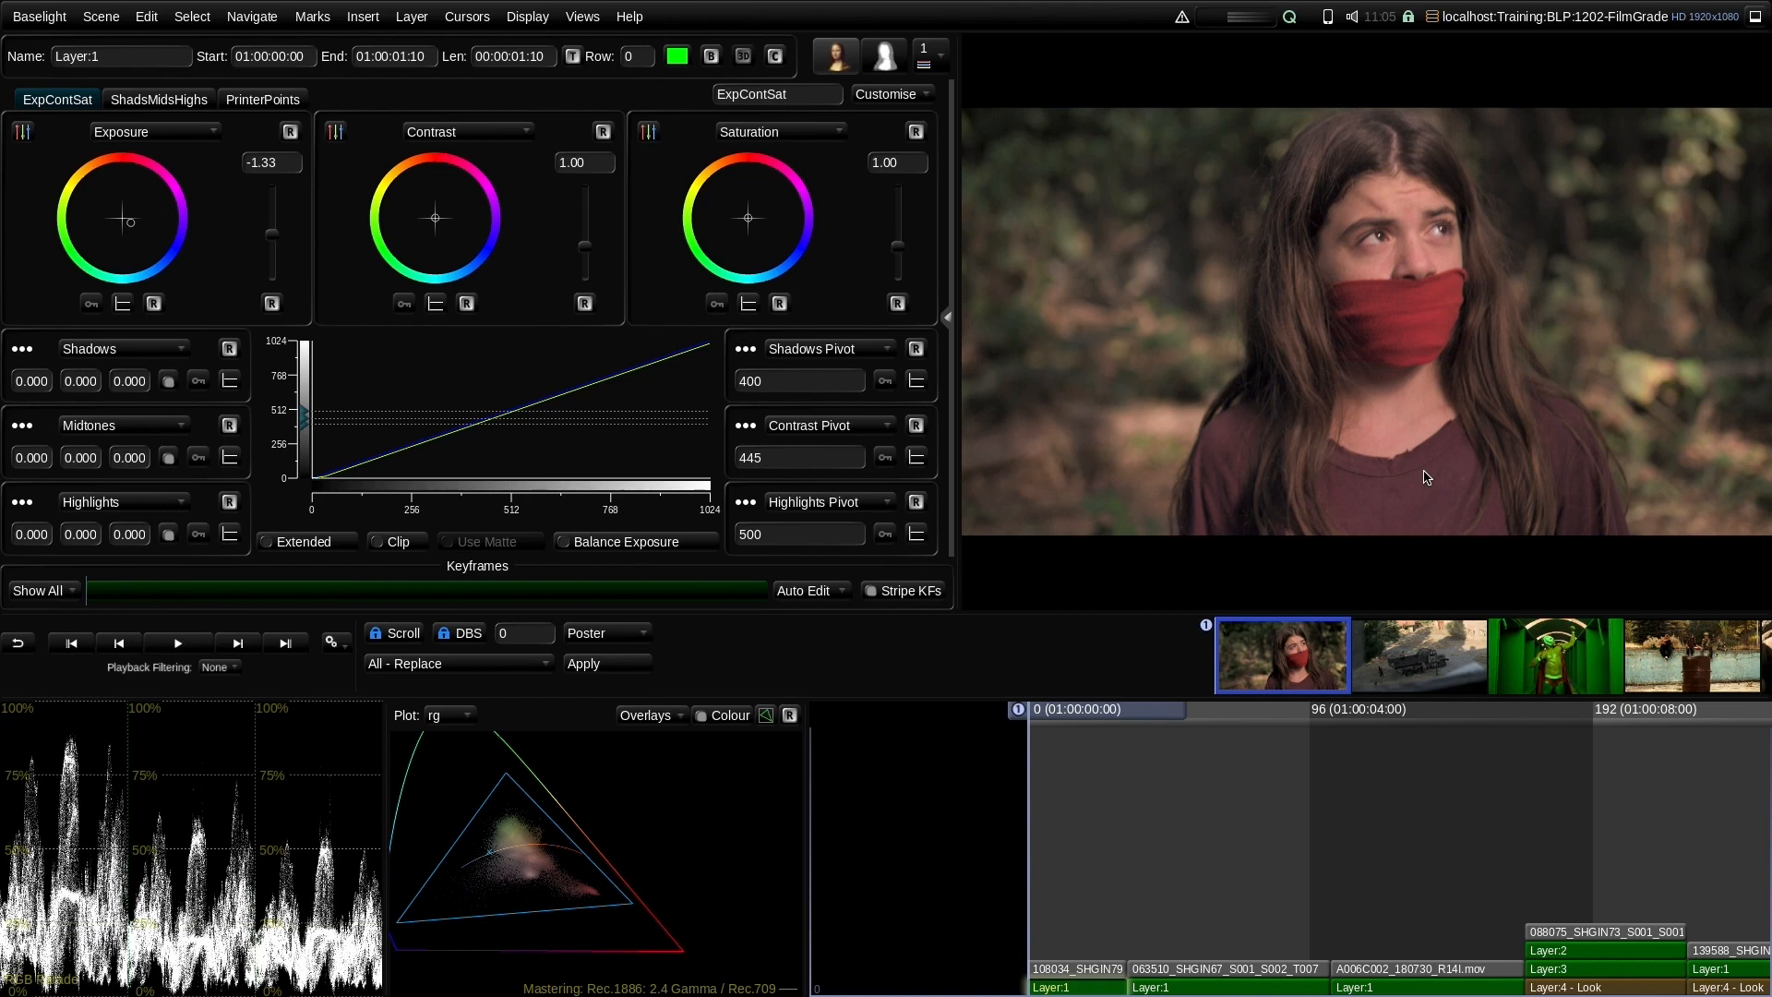
key("Down")
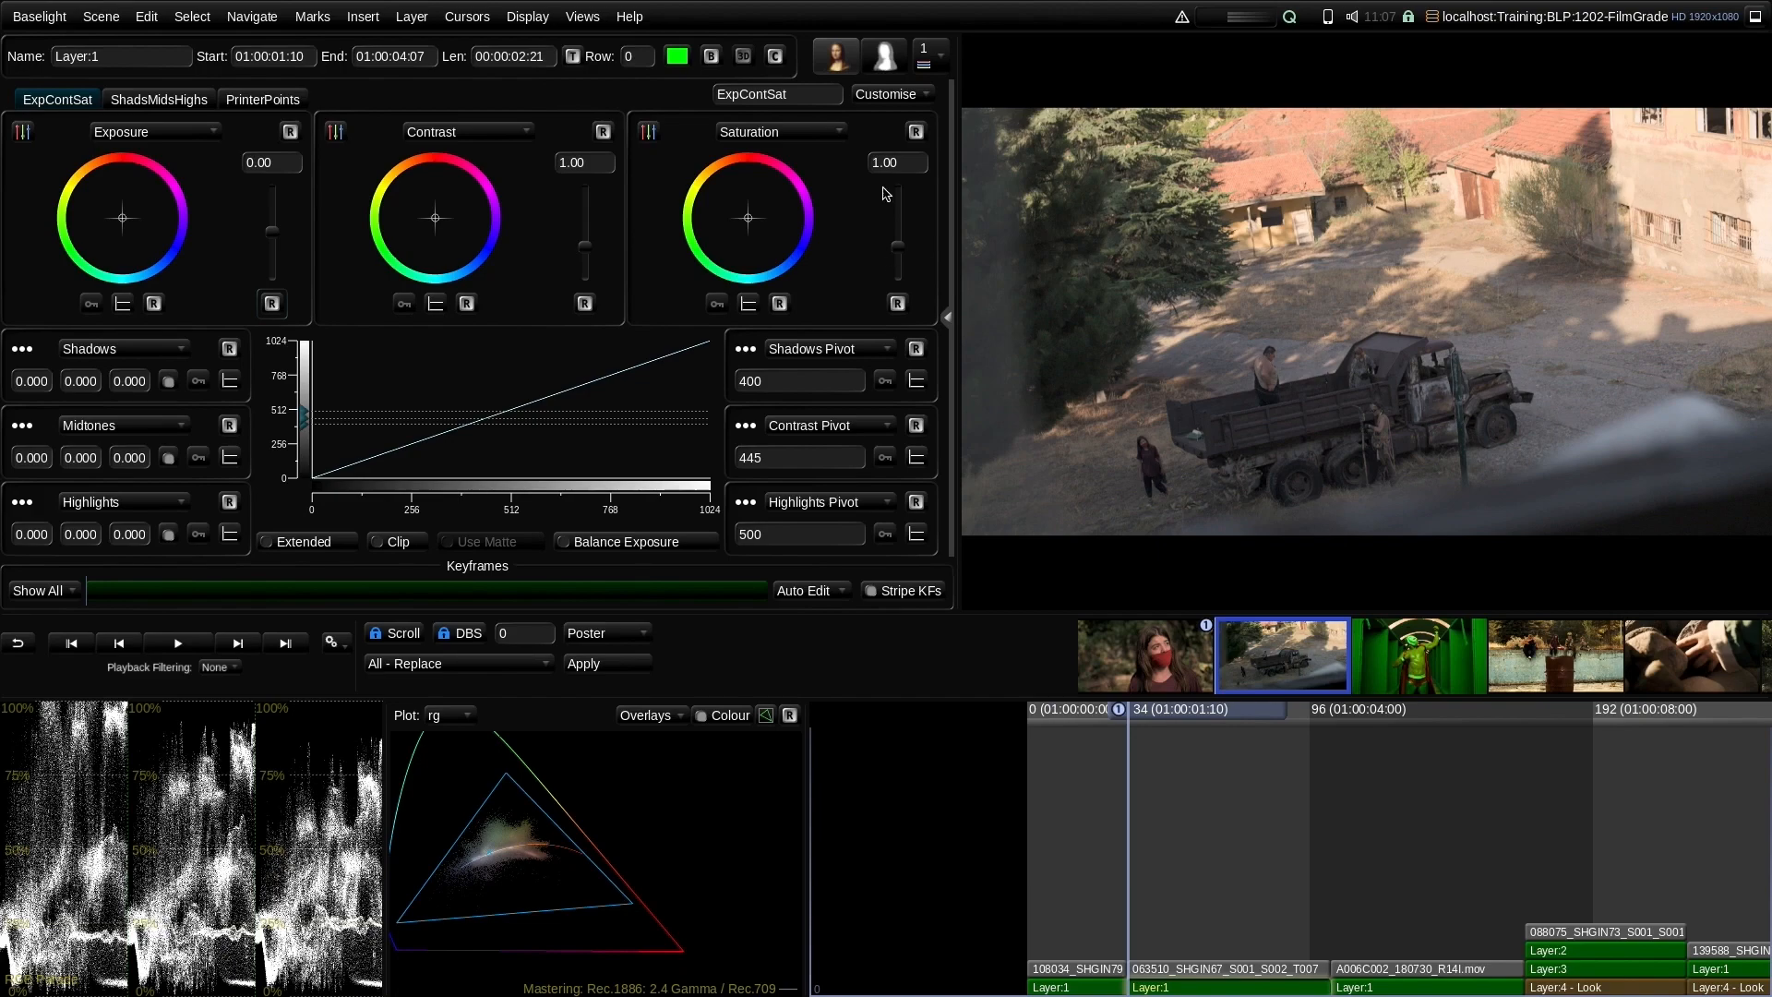
left_click_drag(271, 232, 270, 255)
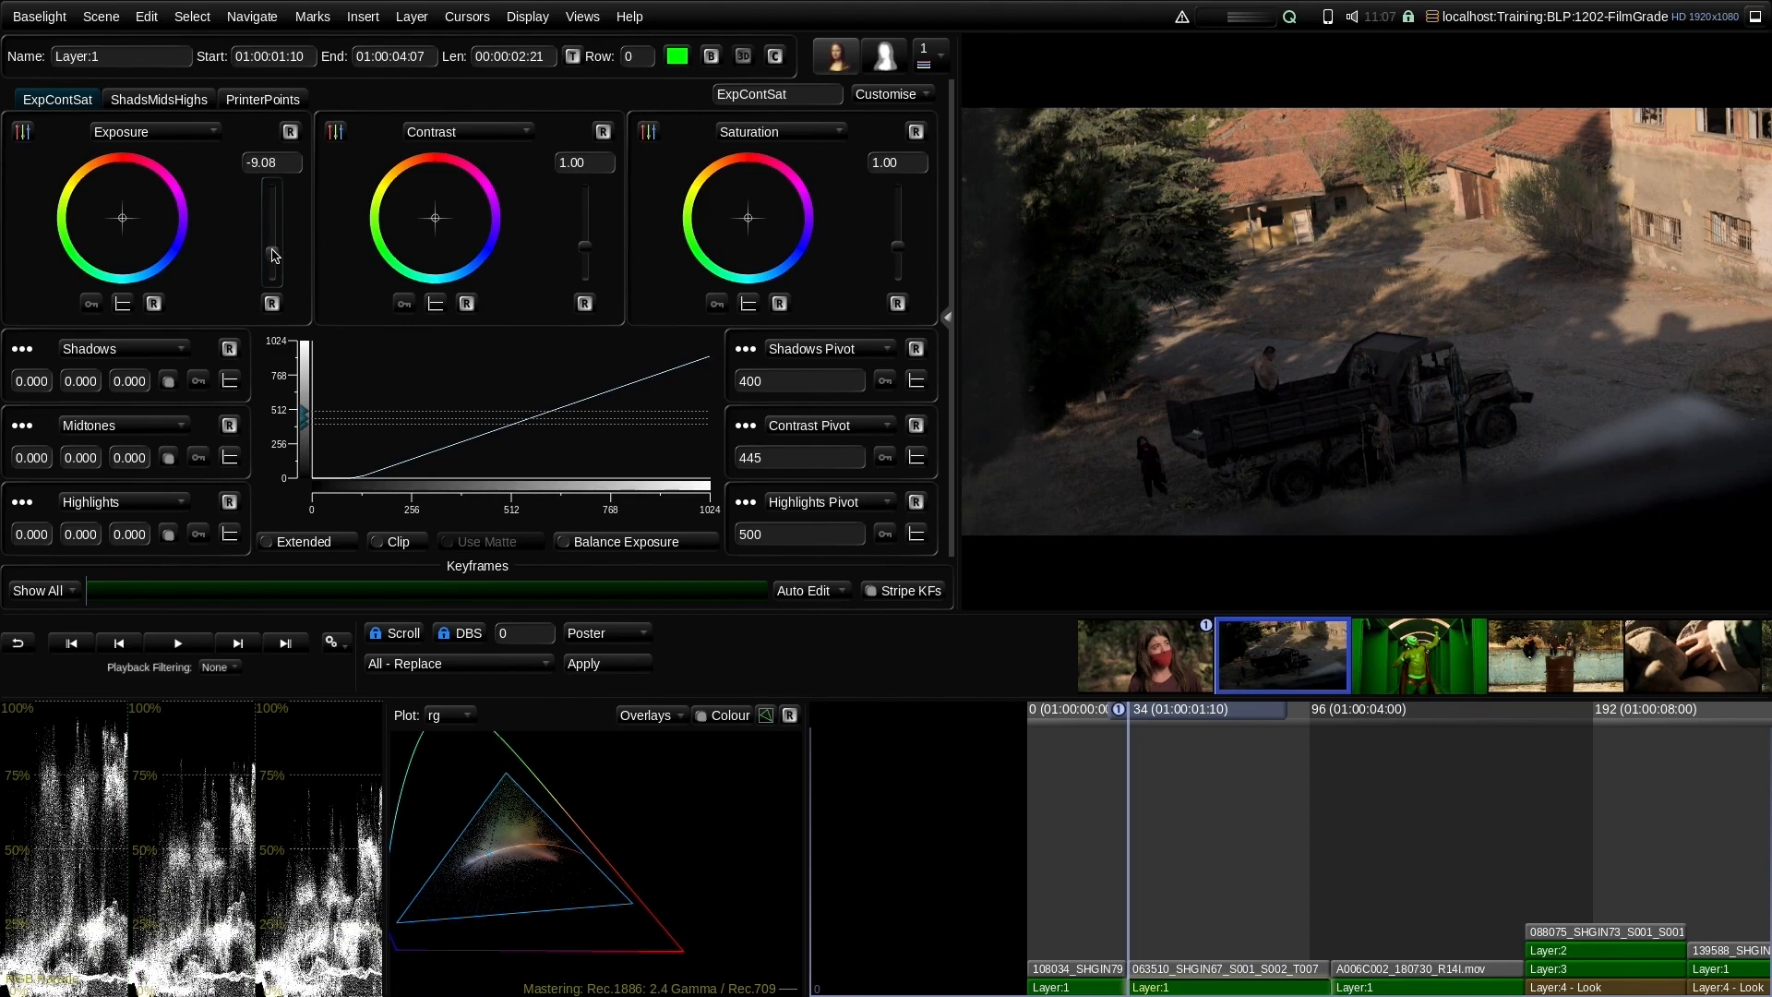
left_click_drag(271, 256, 272, 219)
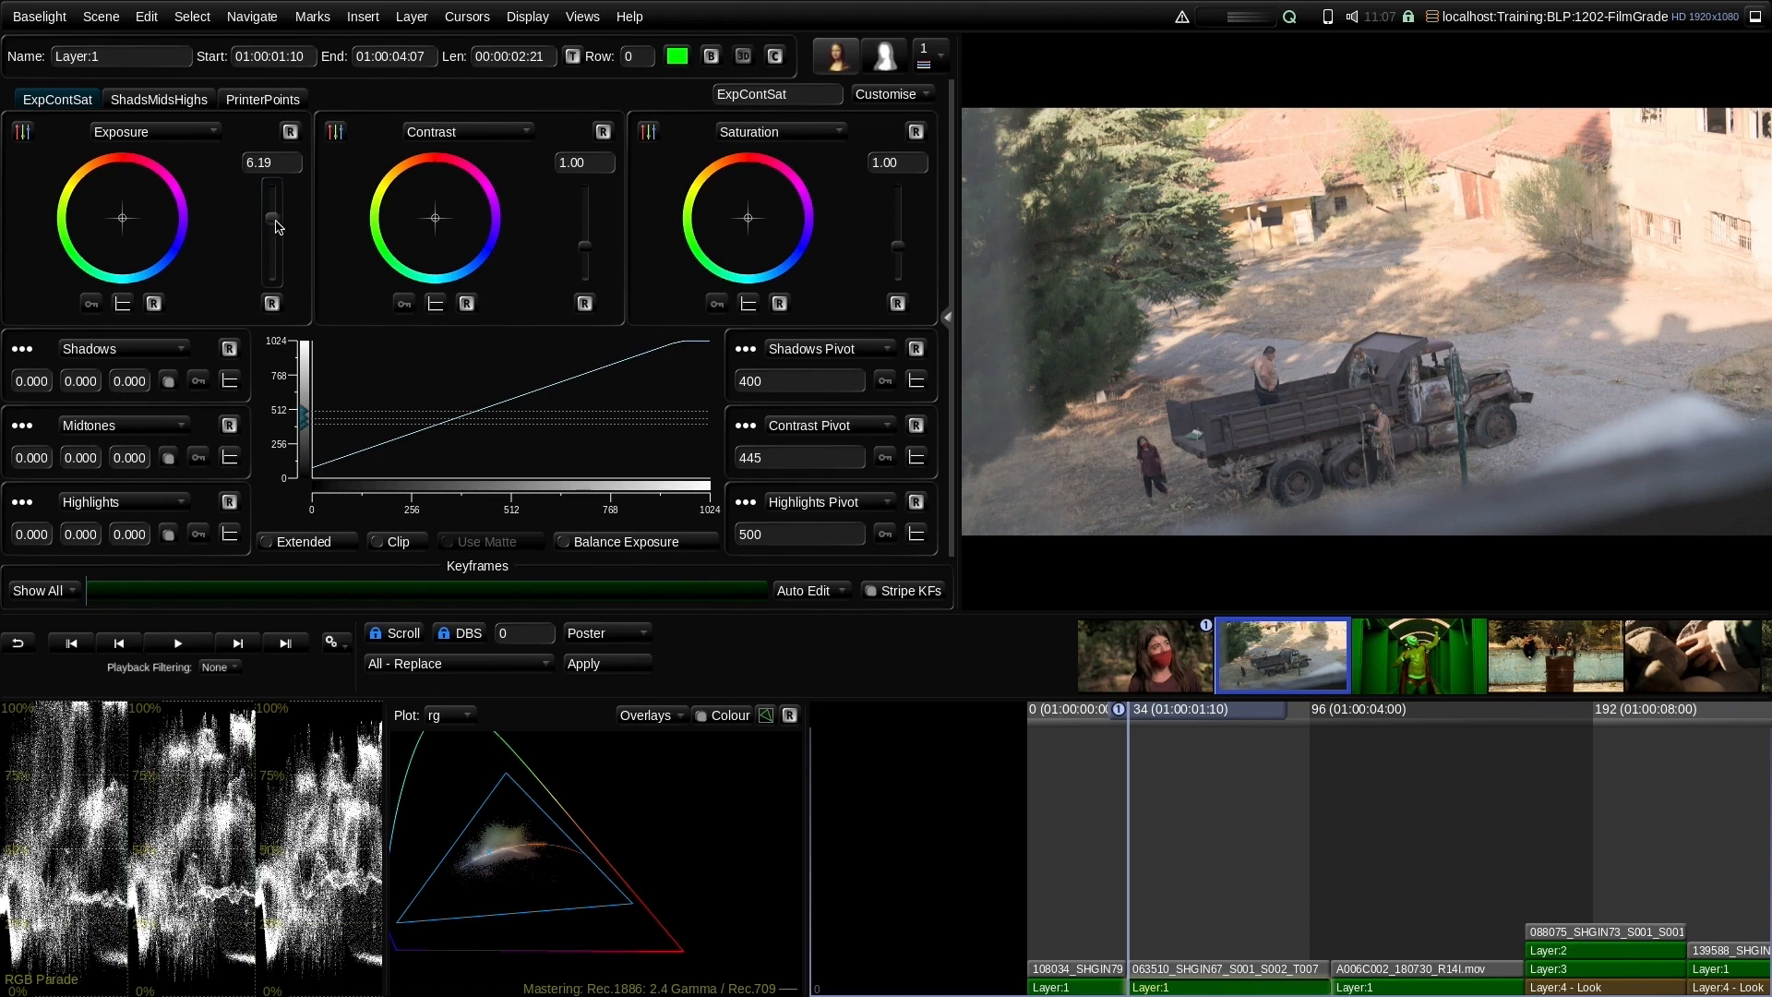
left_click_drag(272, 219, 272, 226)
left_click(272, 302)
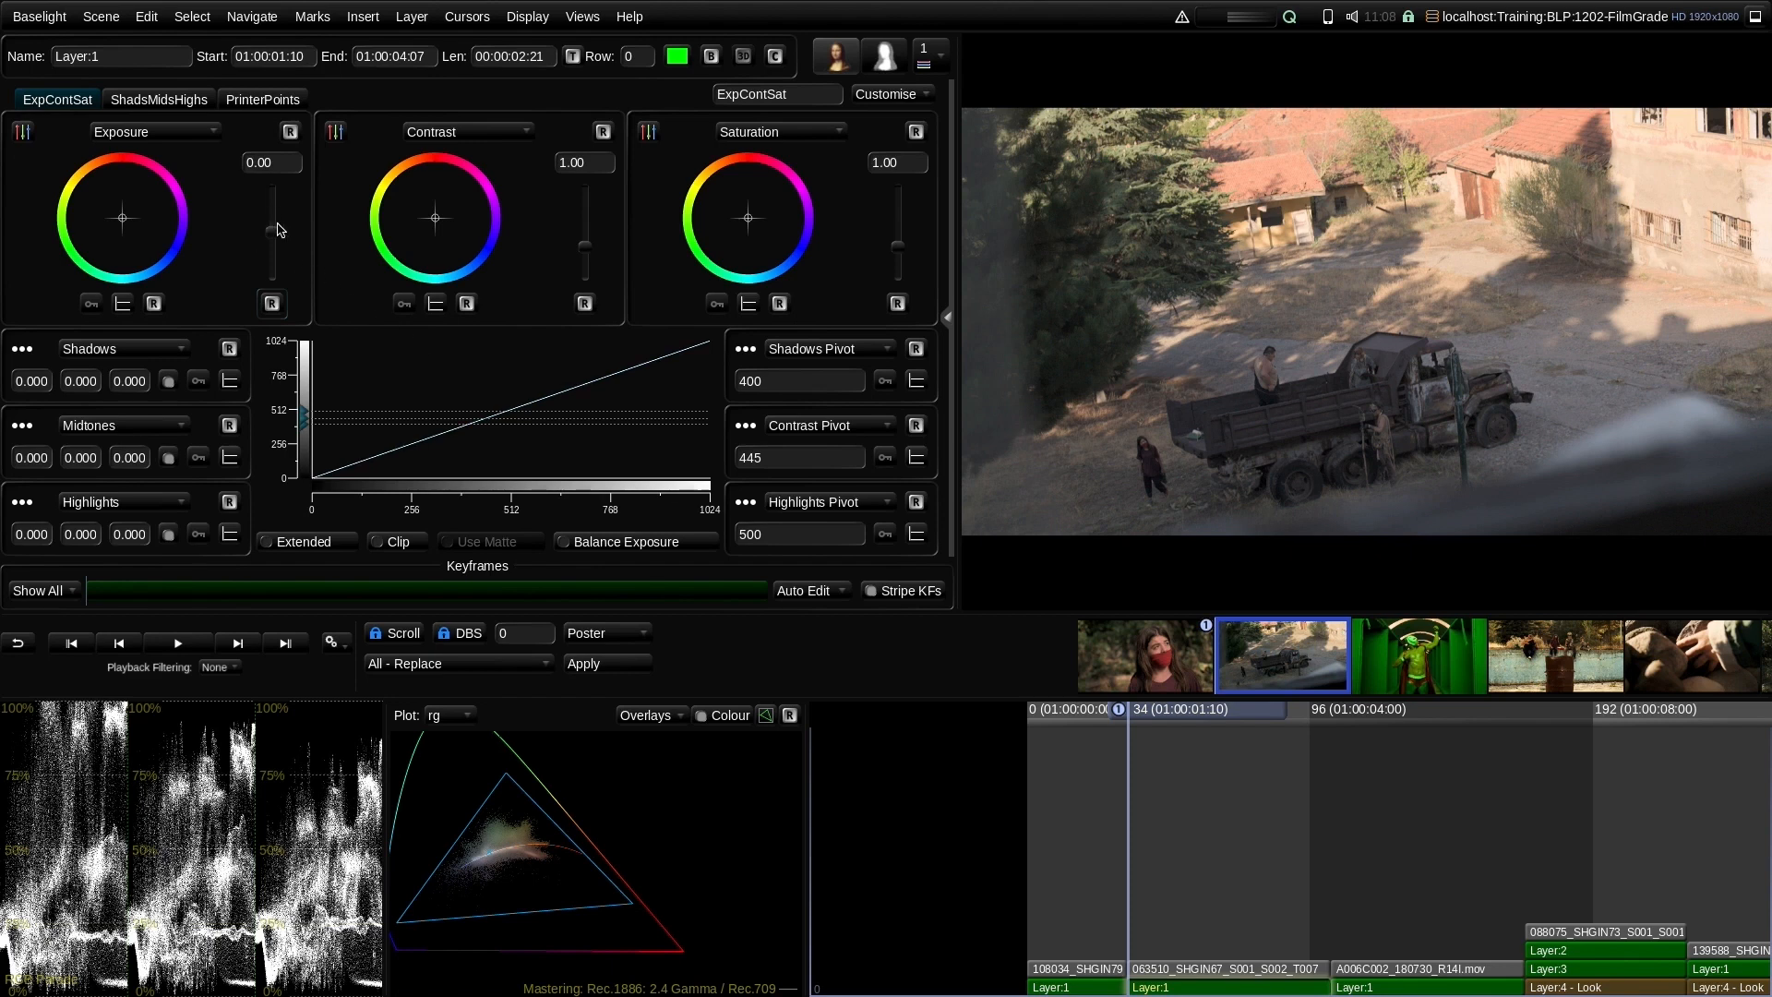
Try more extreme exposure values of -11.96 and 20.00 on the truck shot and reset the exposure
left_click_drag(272, 234, 273, 265)
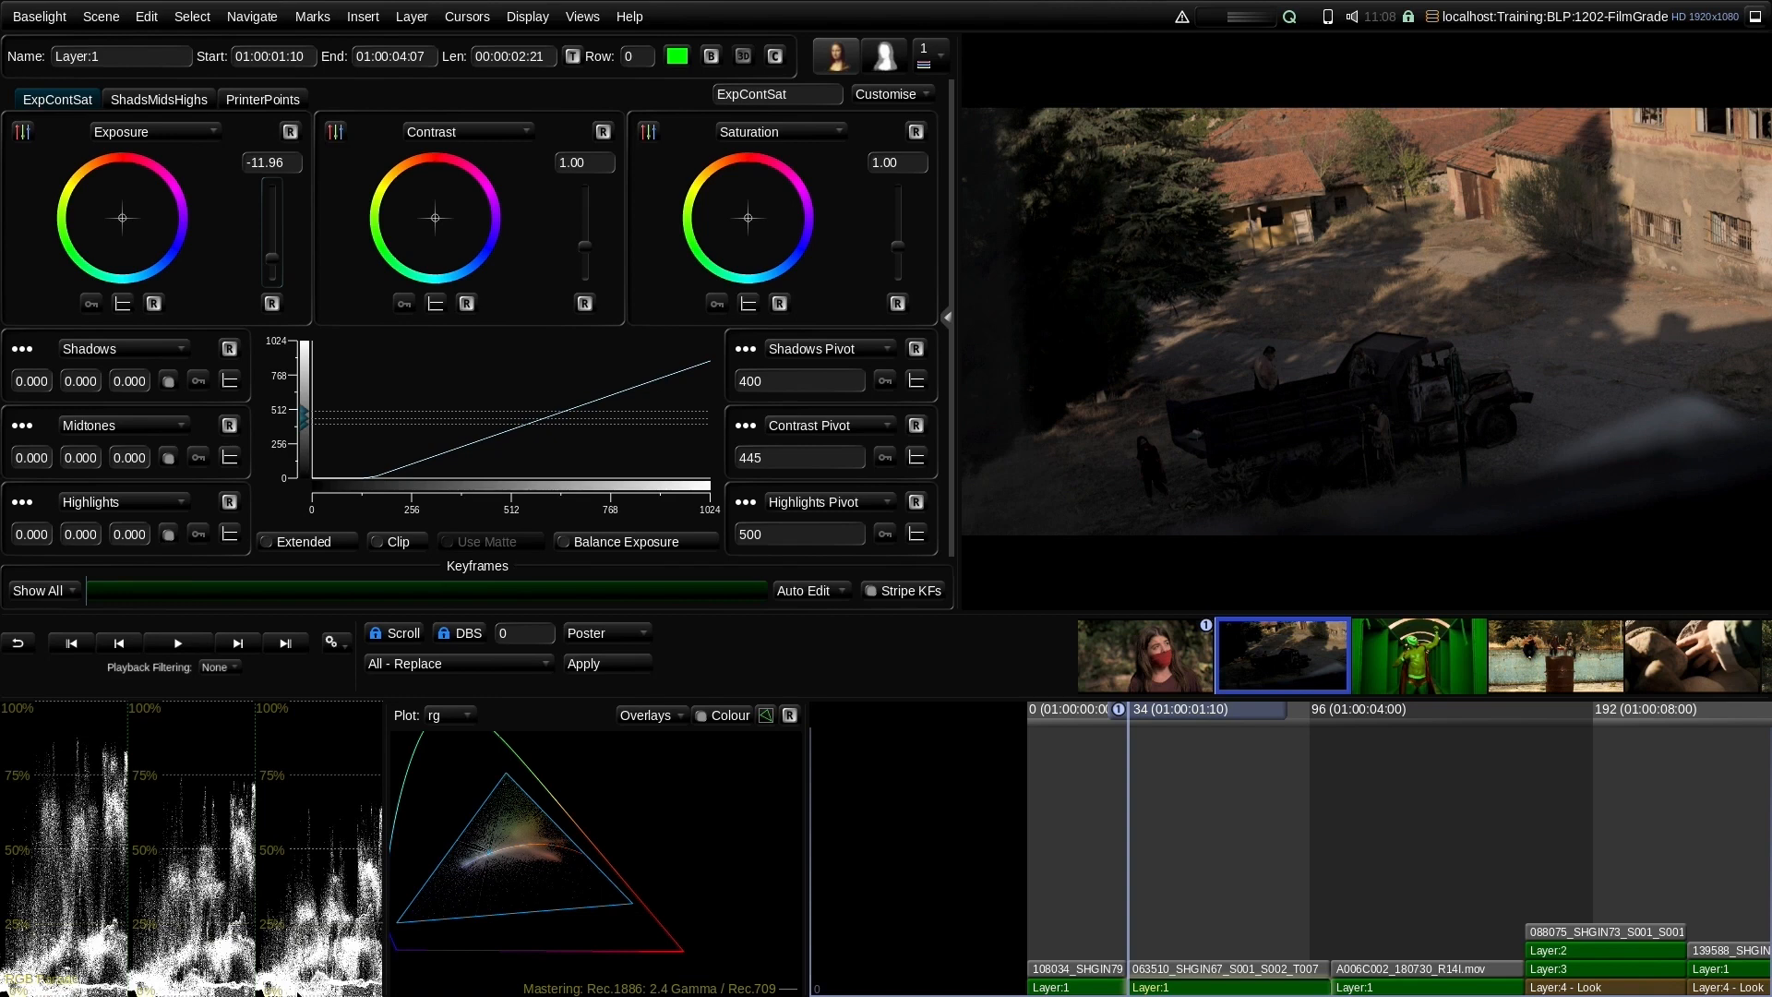
left_click_drag(273, 264, 267, 183)
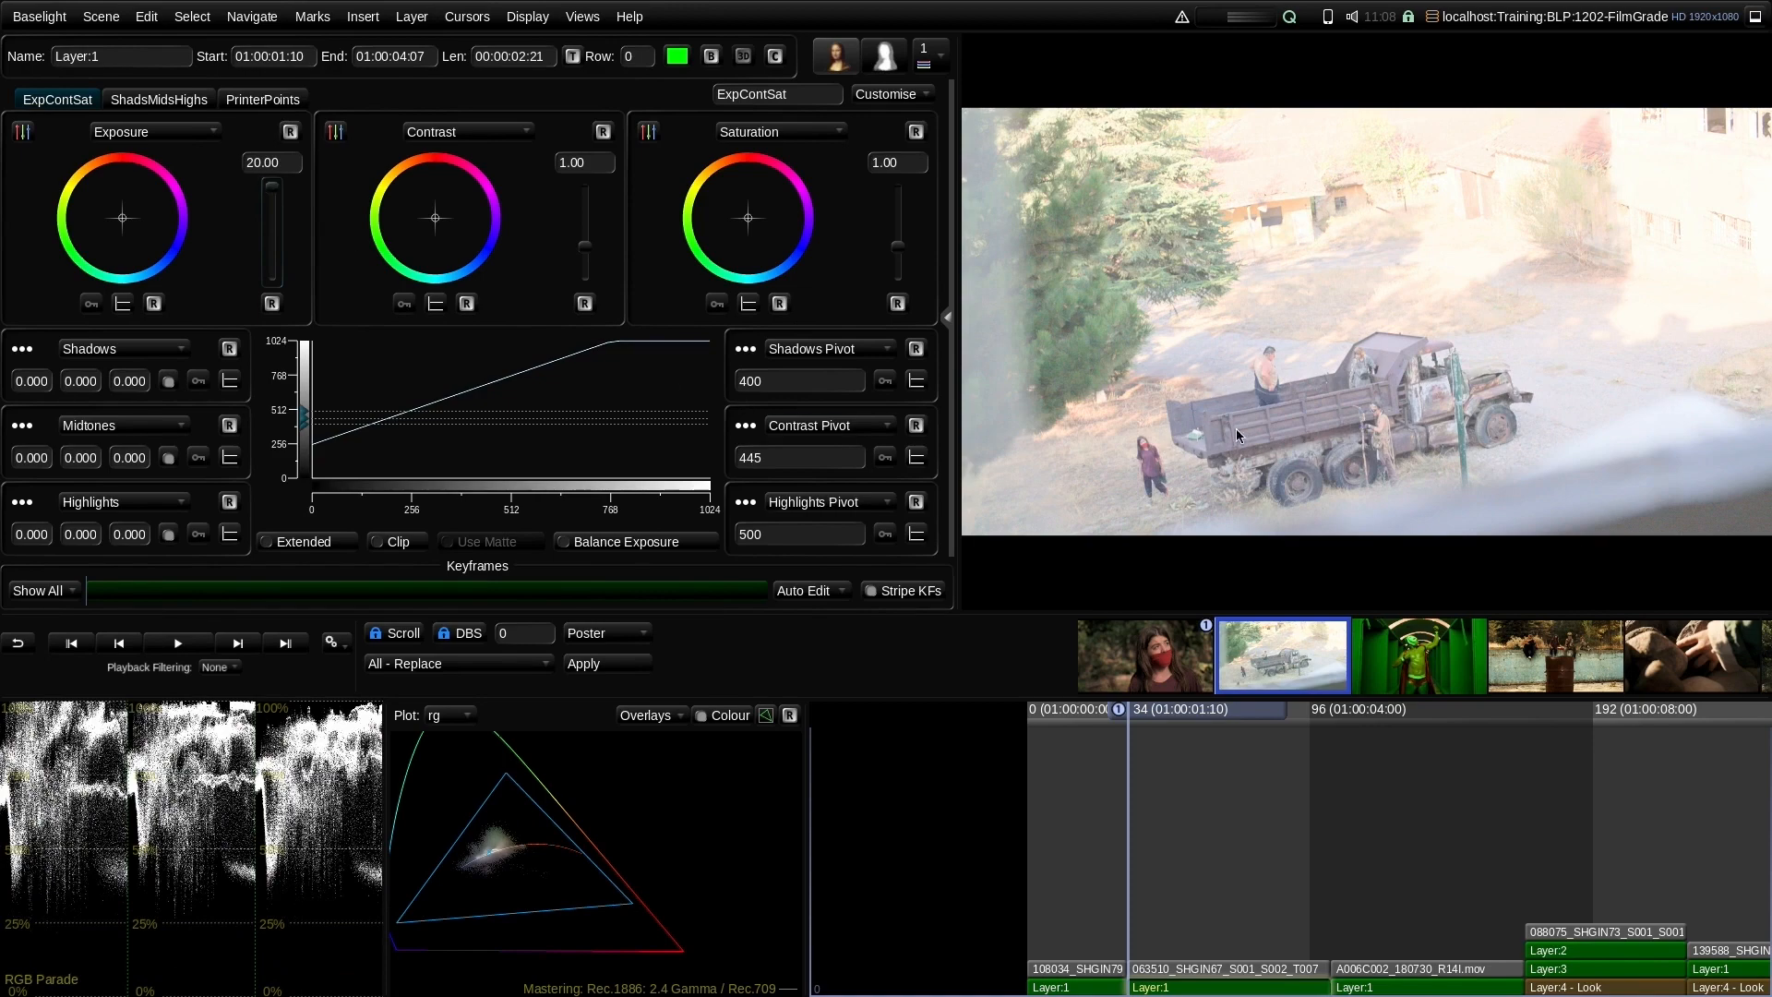
left_click(271, 303)
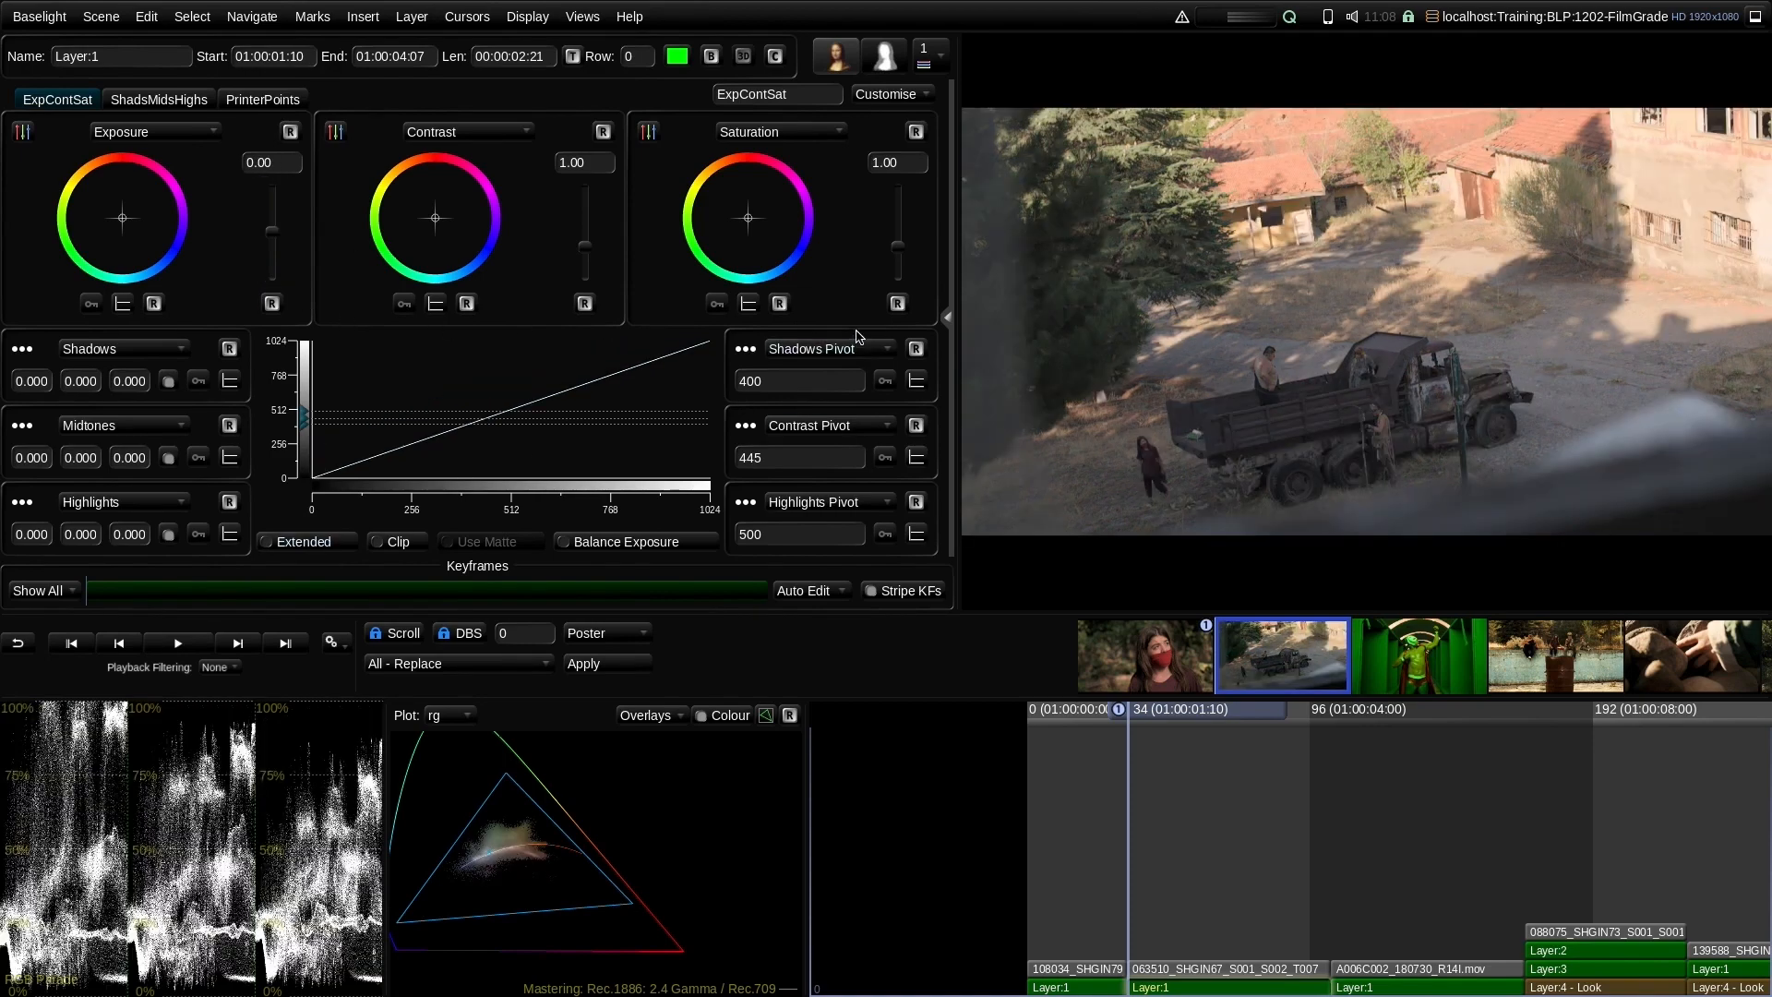
Switch to Base Grade, try Balance exposures of about -3.7 and 4.0, reset the value, and return to Film Grade
left_click(941, 319)
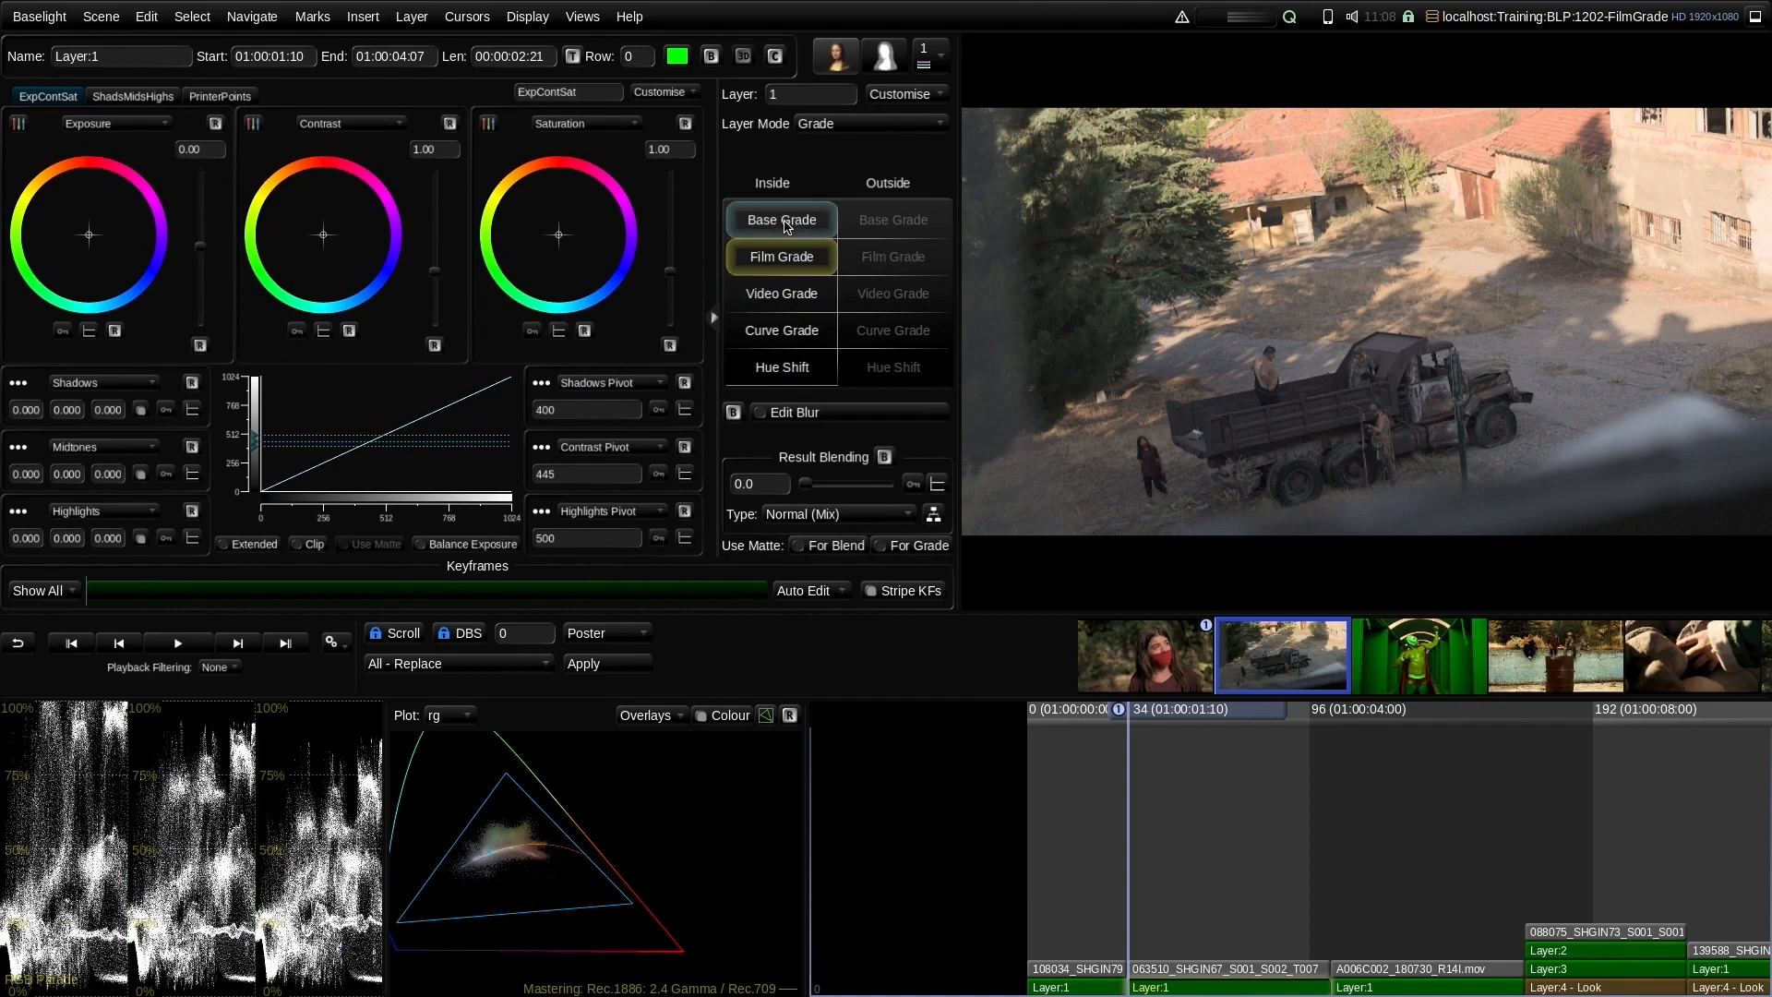
left_click(782, 224)
mouse_move(427, 187)
left_mouse_down()
mouse_move(406, 230)
mouse_move(478, 256)
mouse_move(421, 116)
left_mouse_up()
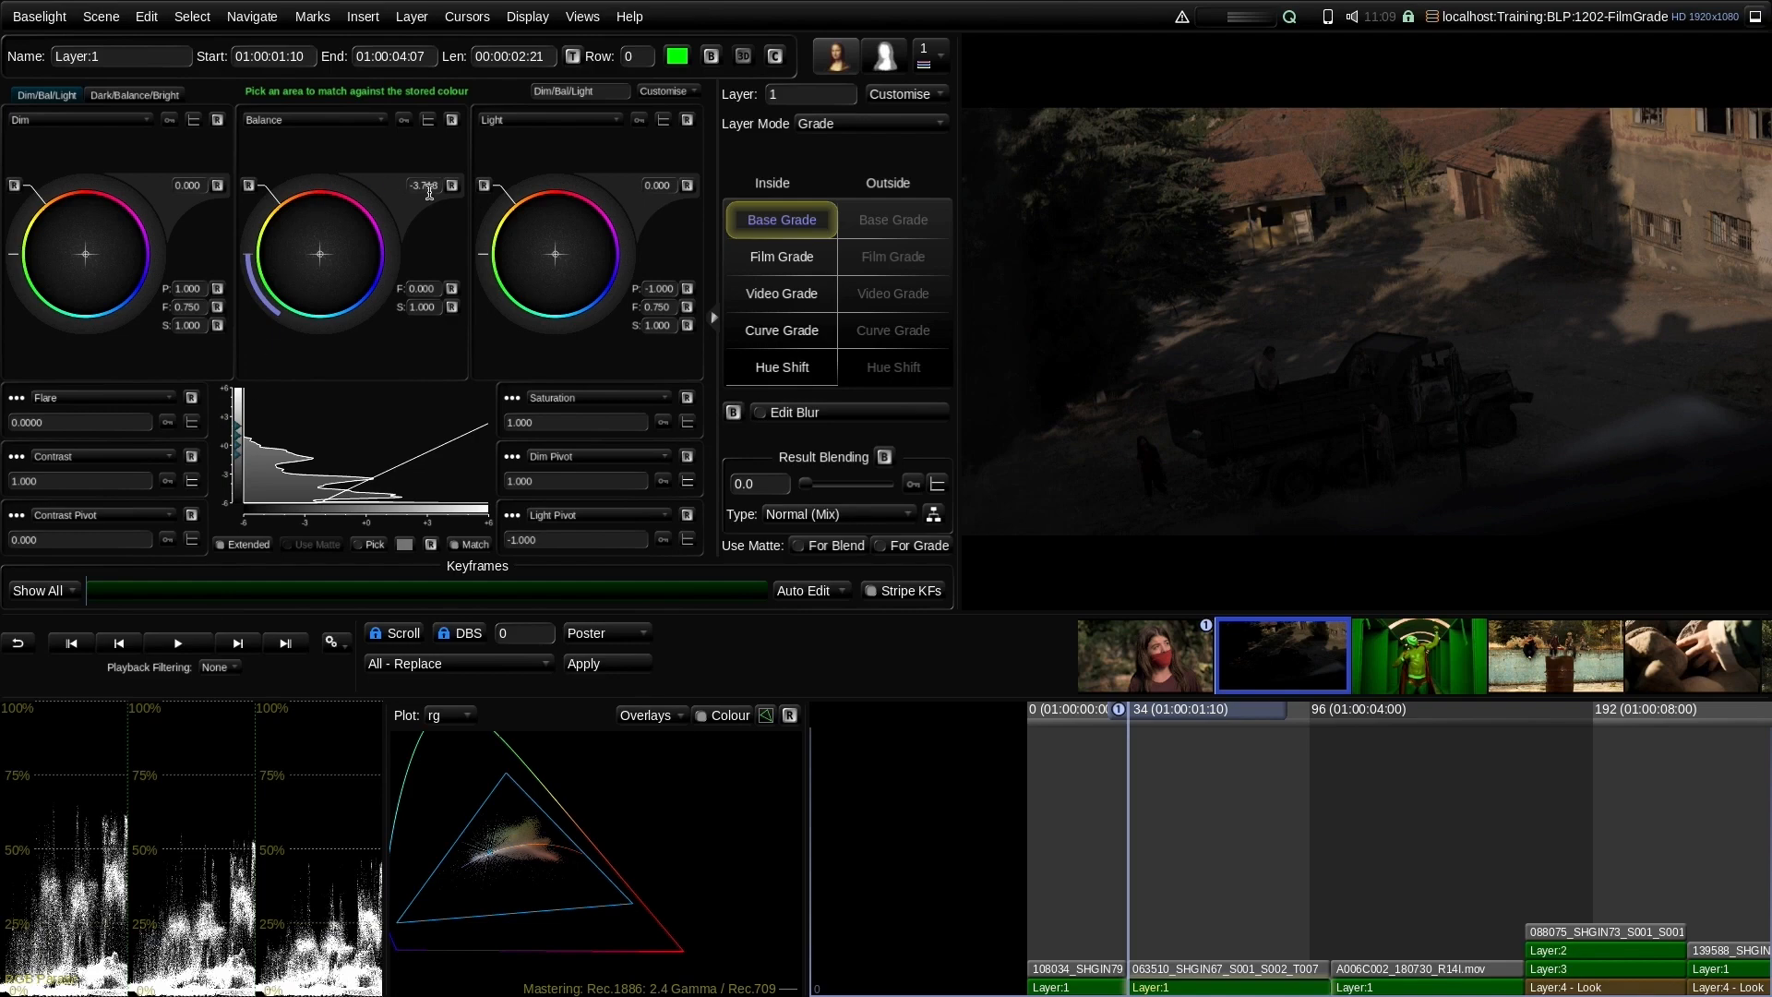
mouse_move(399, 211)
left_mouse_down()
mouse_move(495, 148)
mouse_move(383, 297)
mouse_move(319, 224)
mouse_move(552, 146)
mouse_move(517, 276)
mouse_move(395, 348)
mouse_move(277, 277)
mouse_move(477, 170)
mouse_move(374, 228)
left_mouse_up()
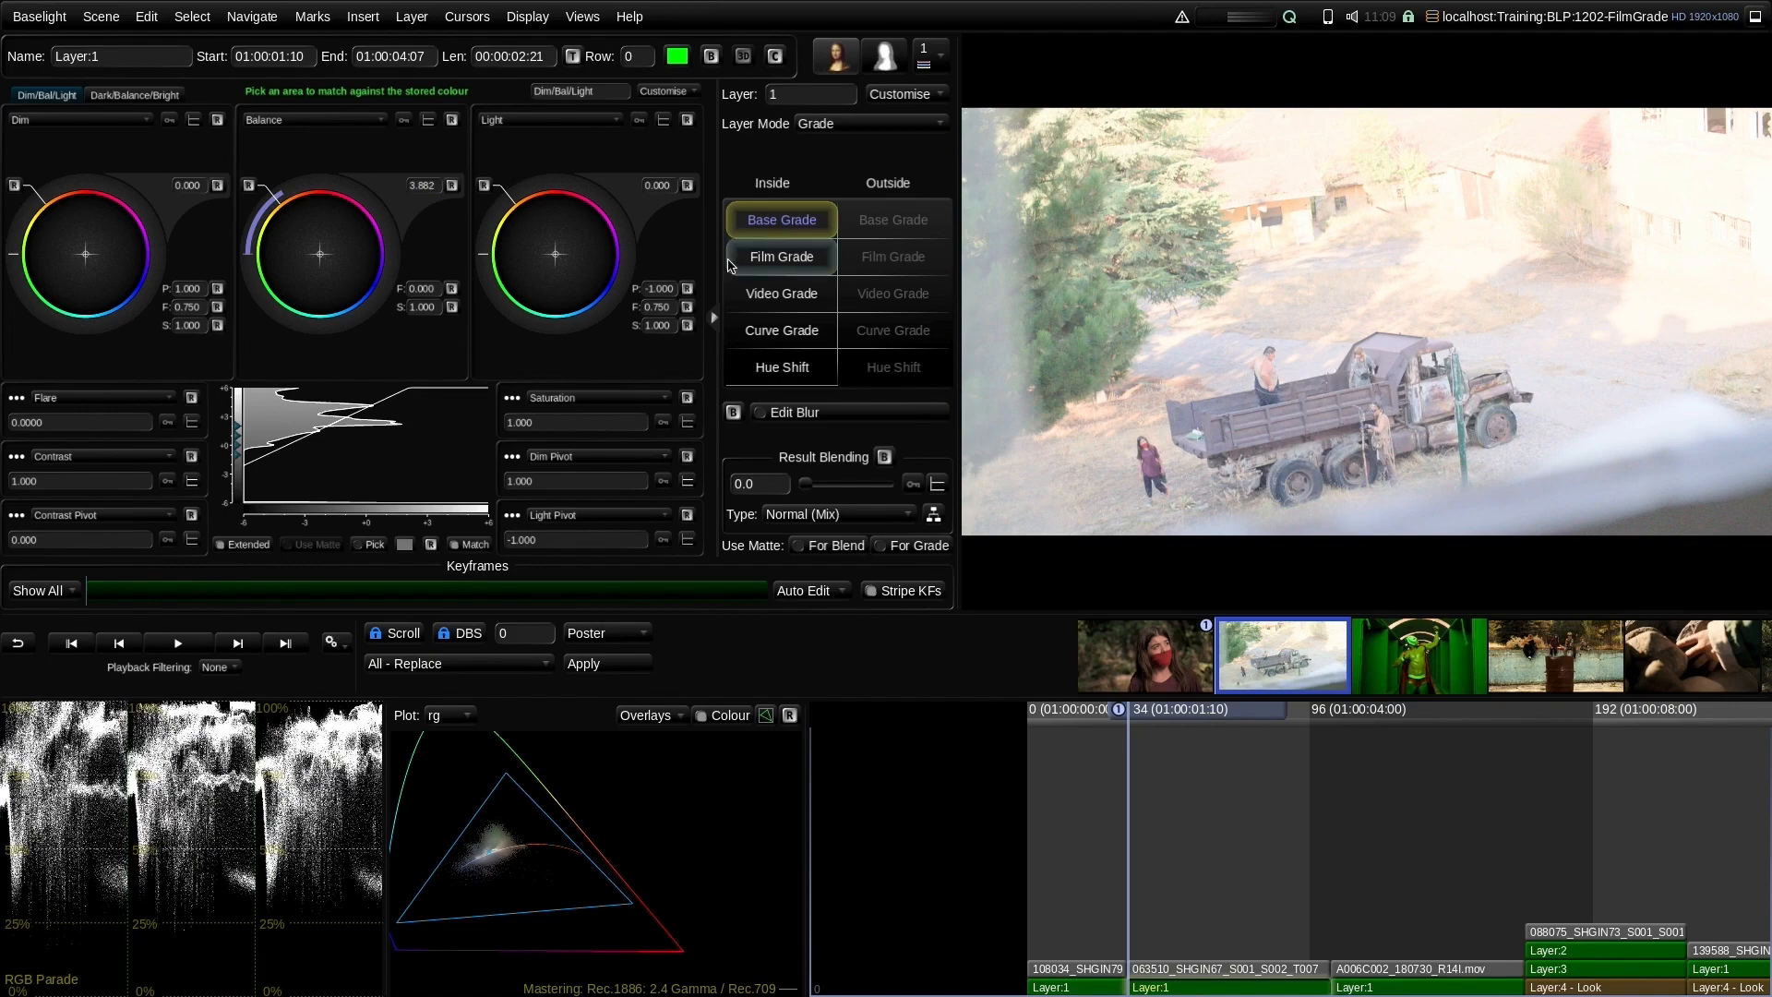
left_click_drag(423, 188, 478, 224)
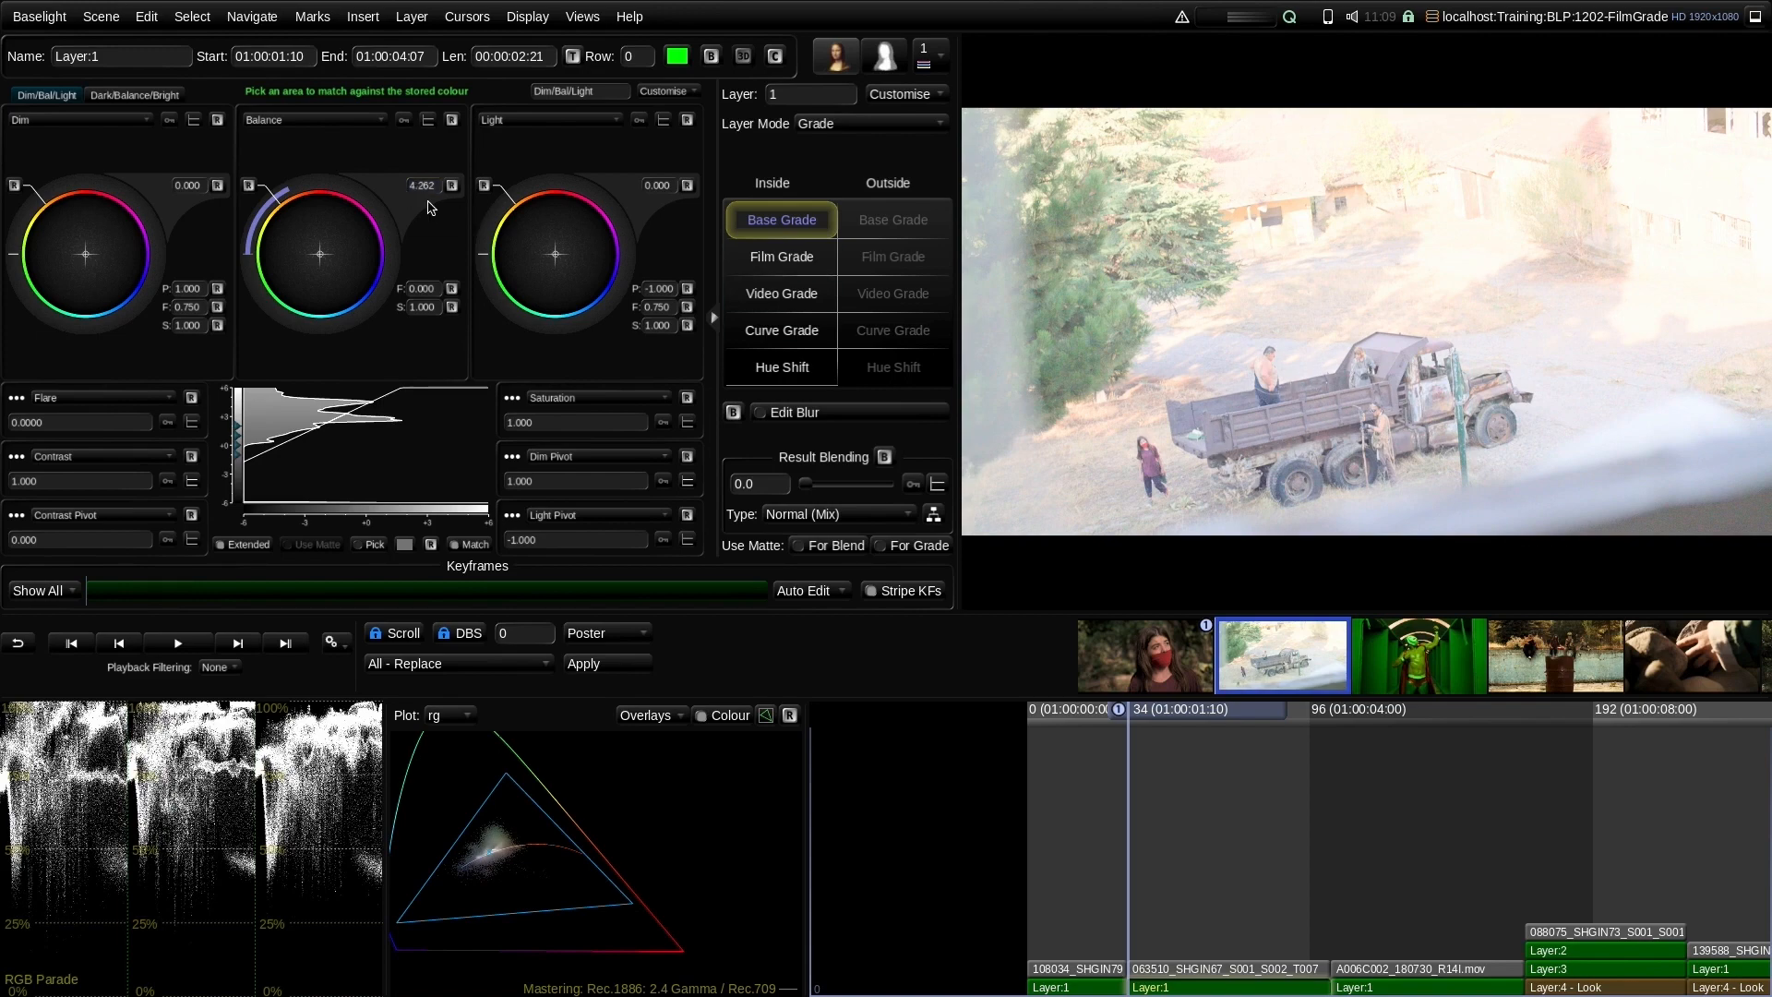
left_click_drag(428, 187, 383, 226)
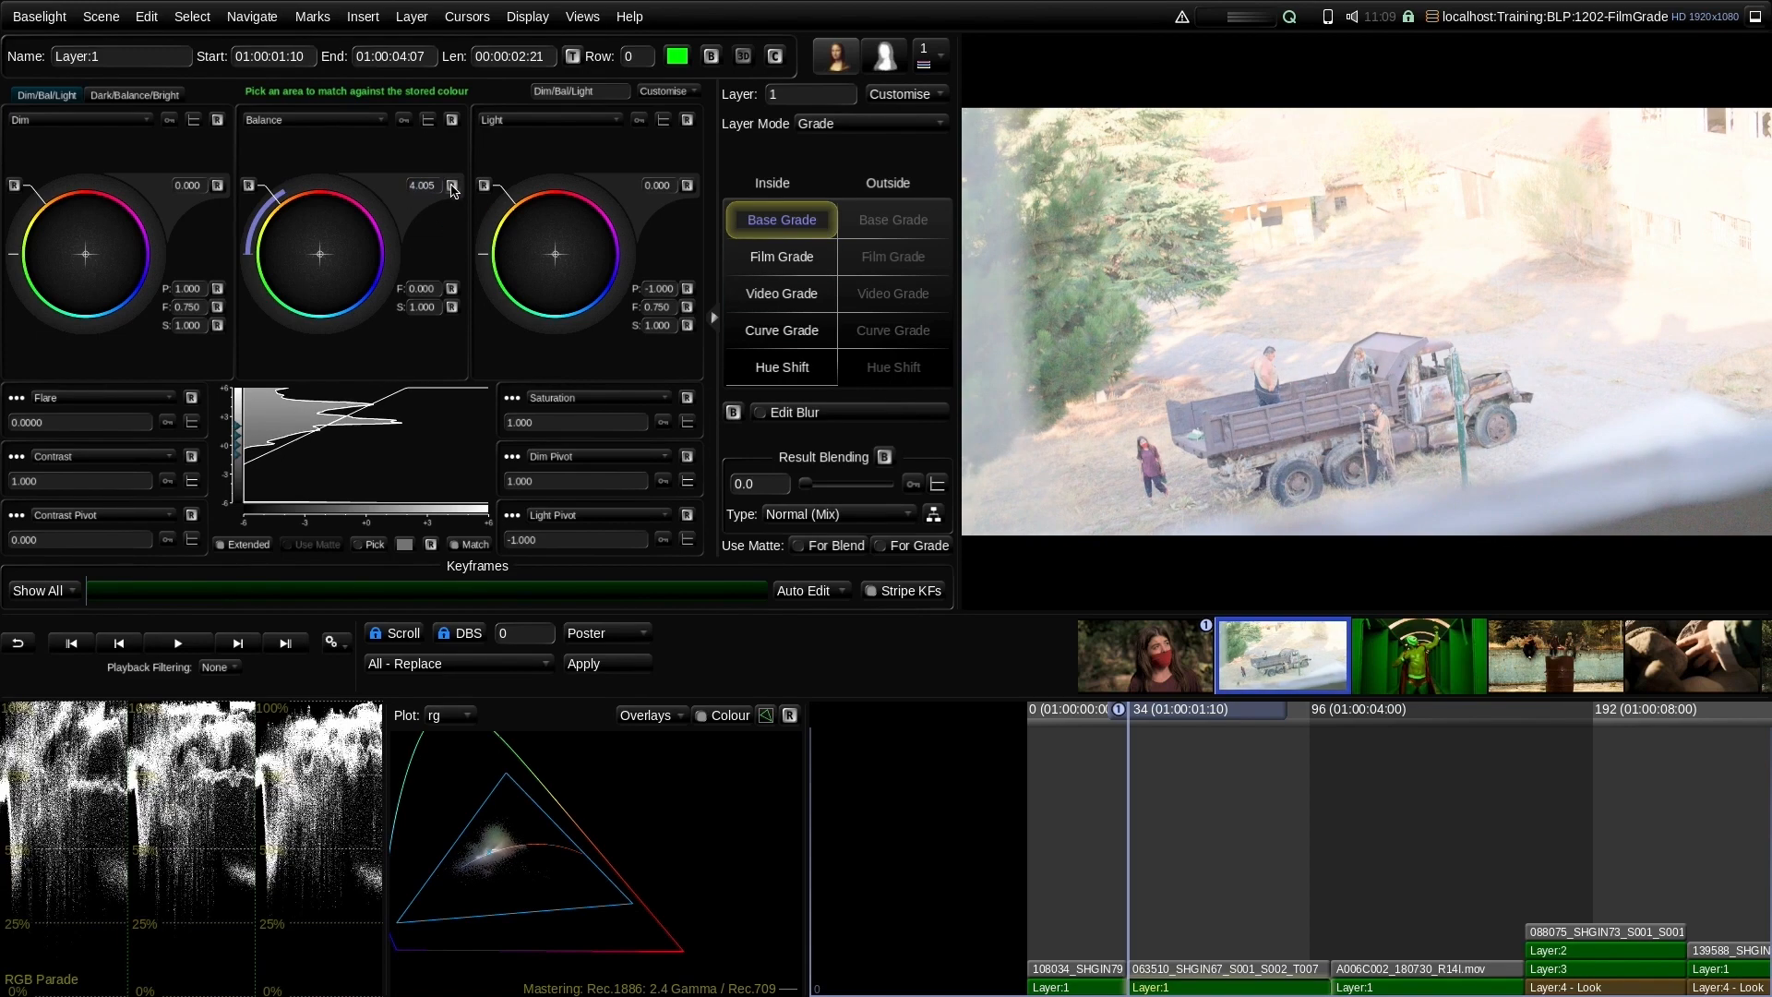
left_click(453, 186)
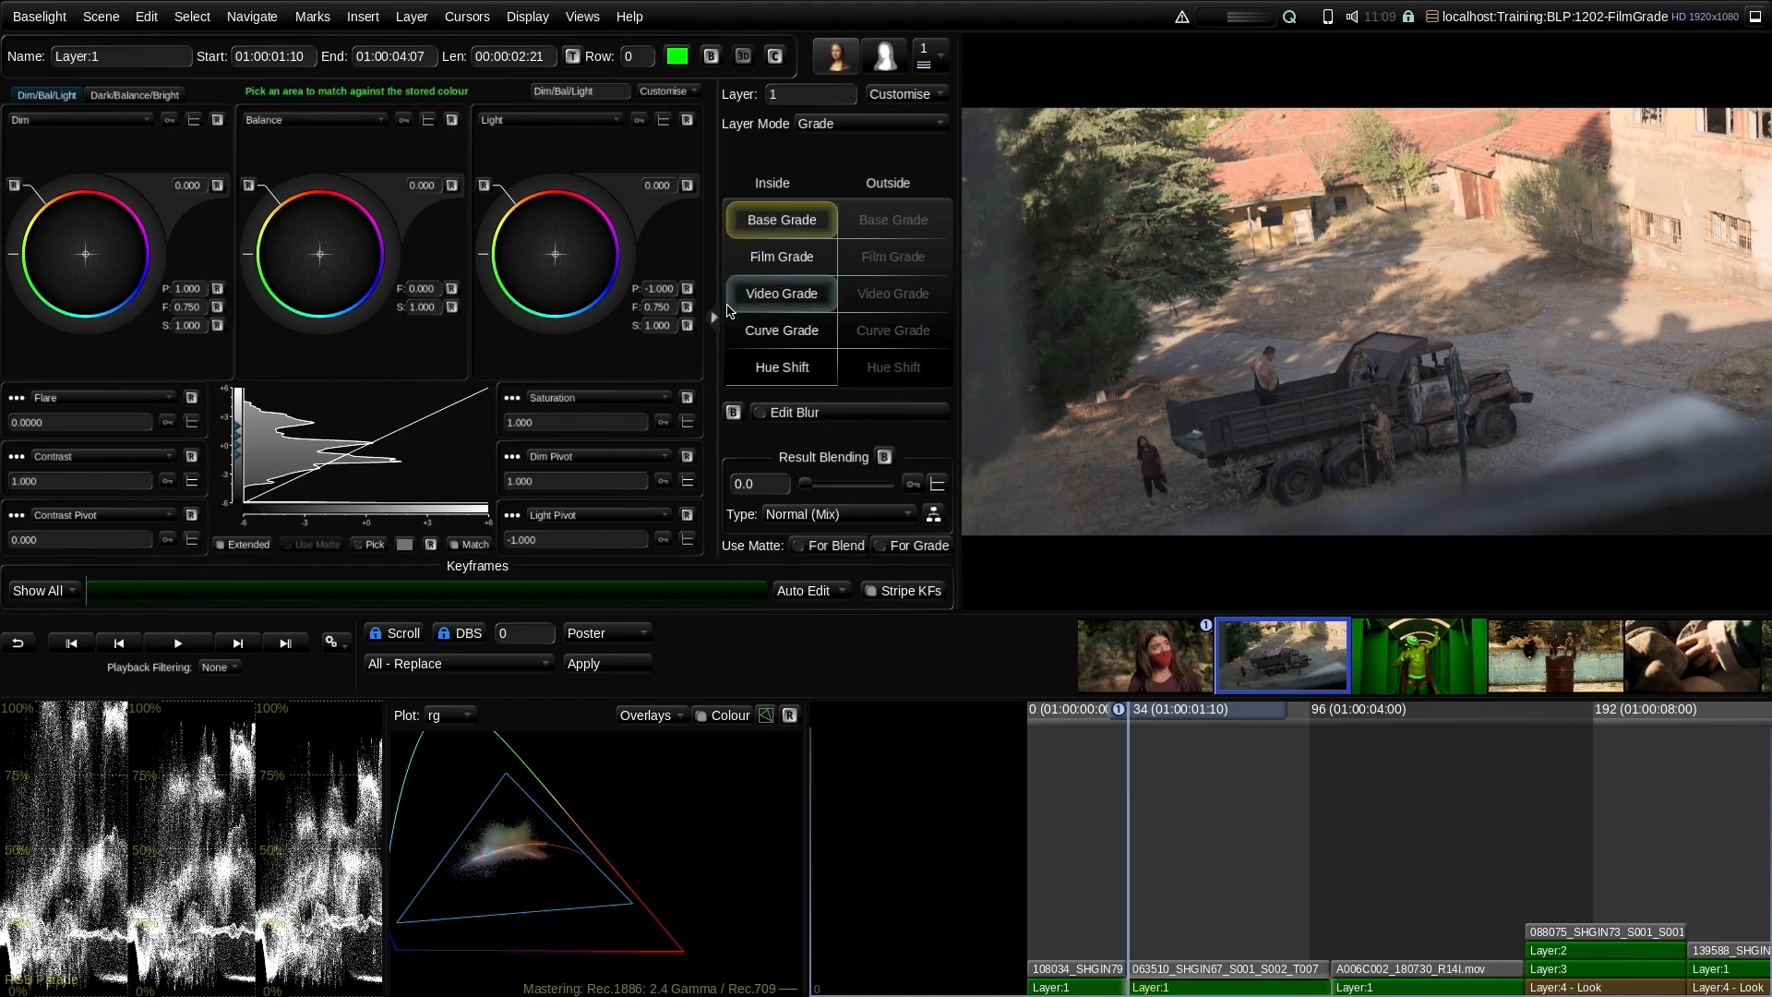
left_click(765, 262)
left_click(714, 320)
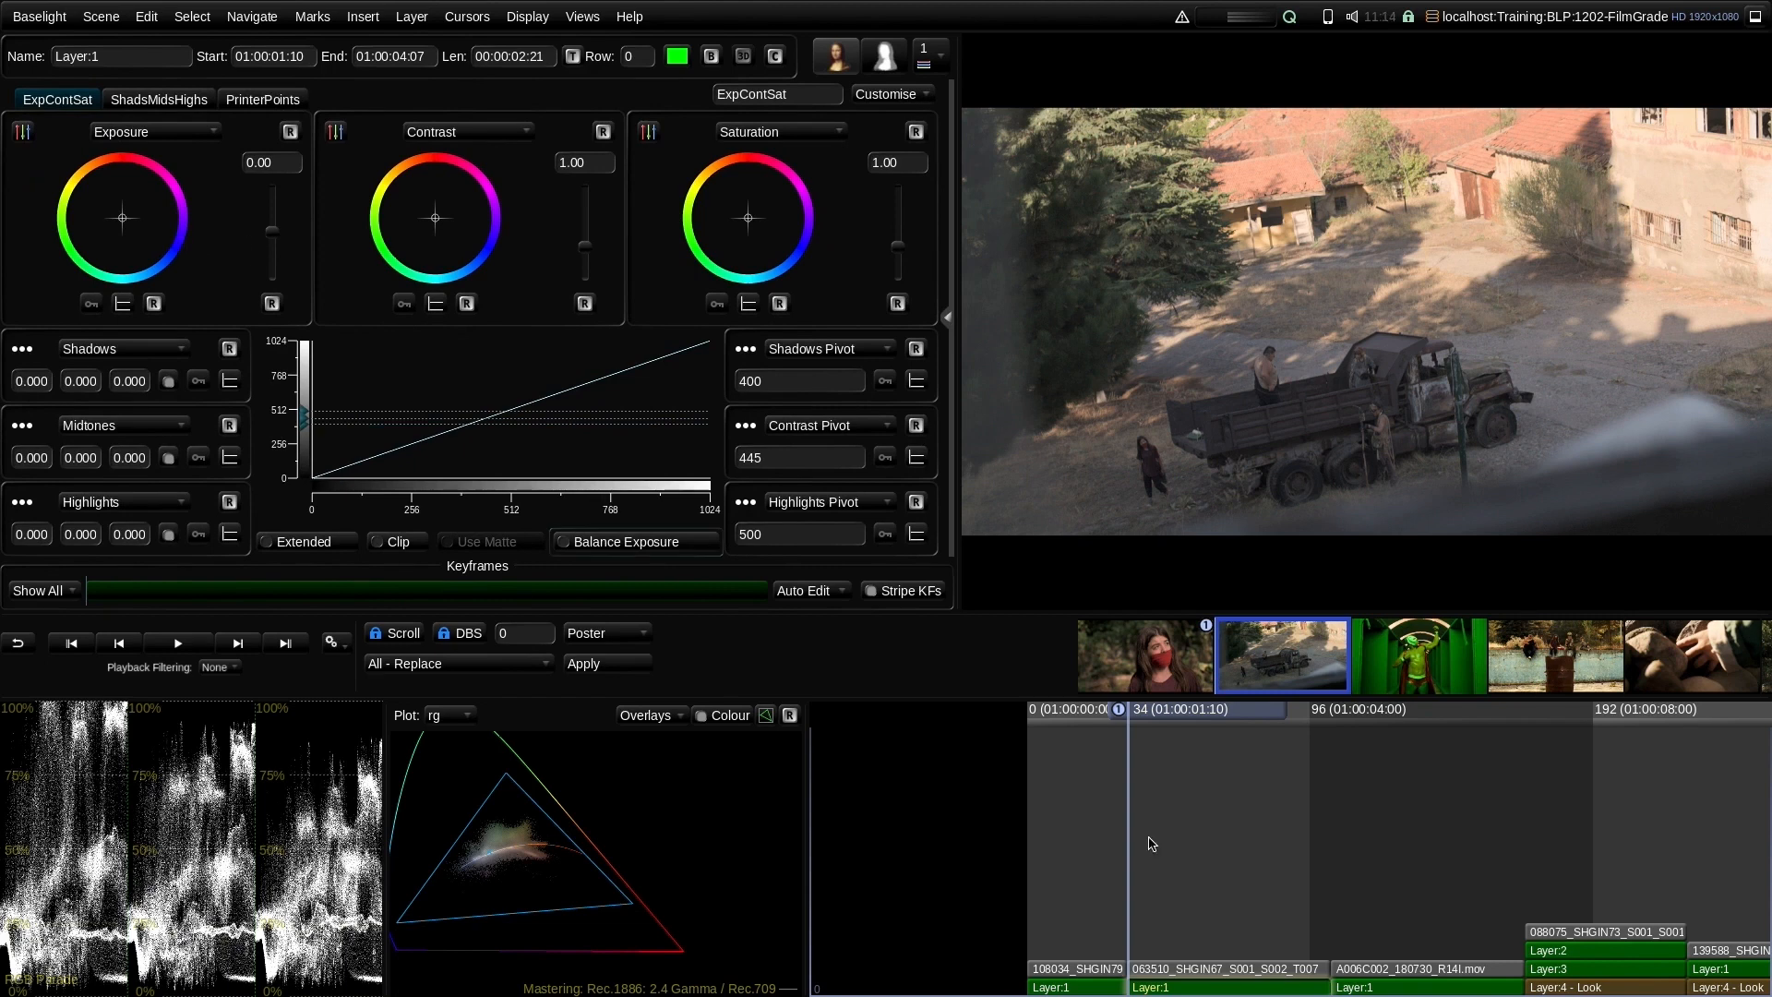
On the green-lit wrestler shot, balance the exposure by sampling the white waistband as the neutral colour
key("Down")
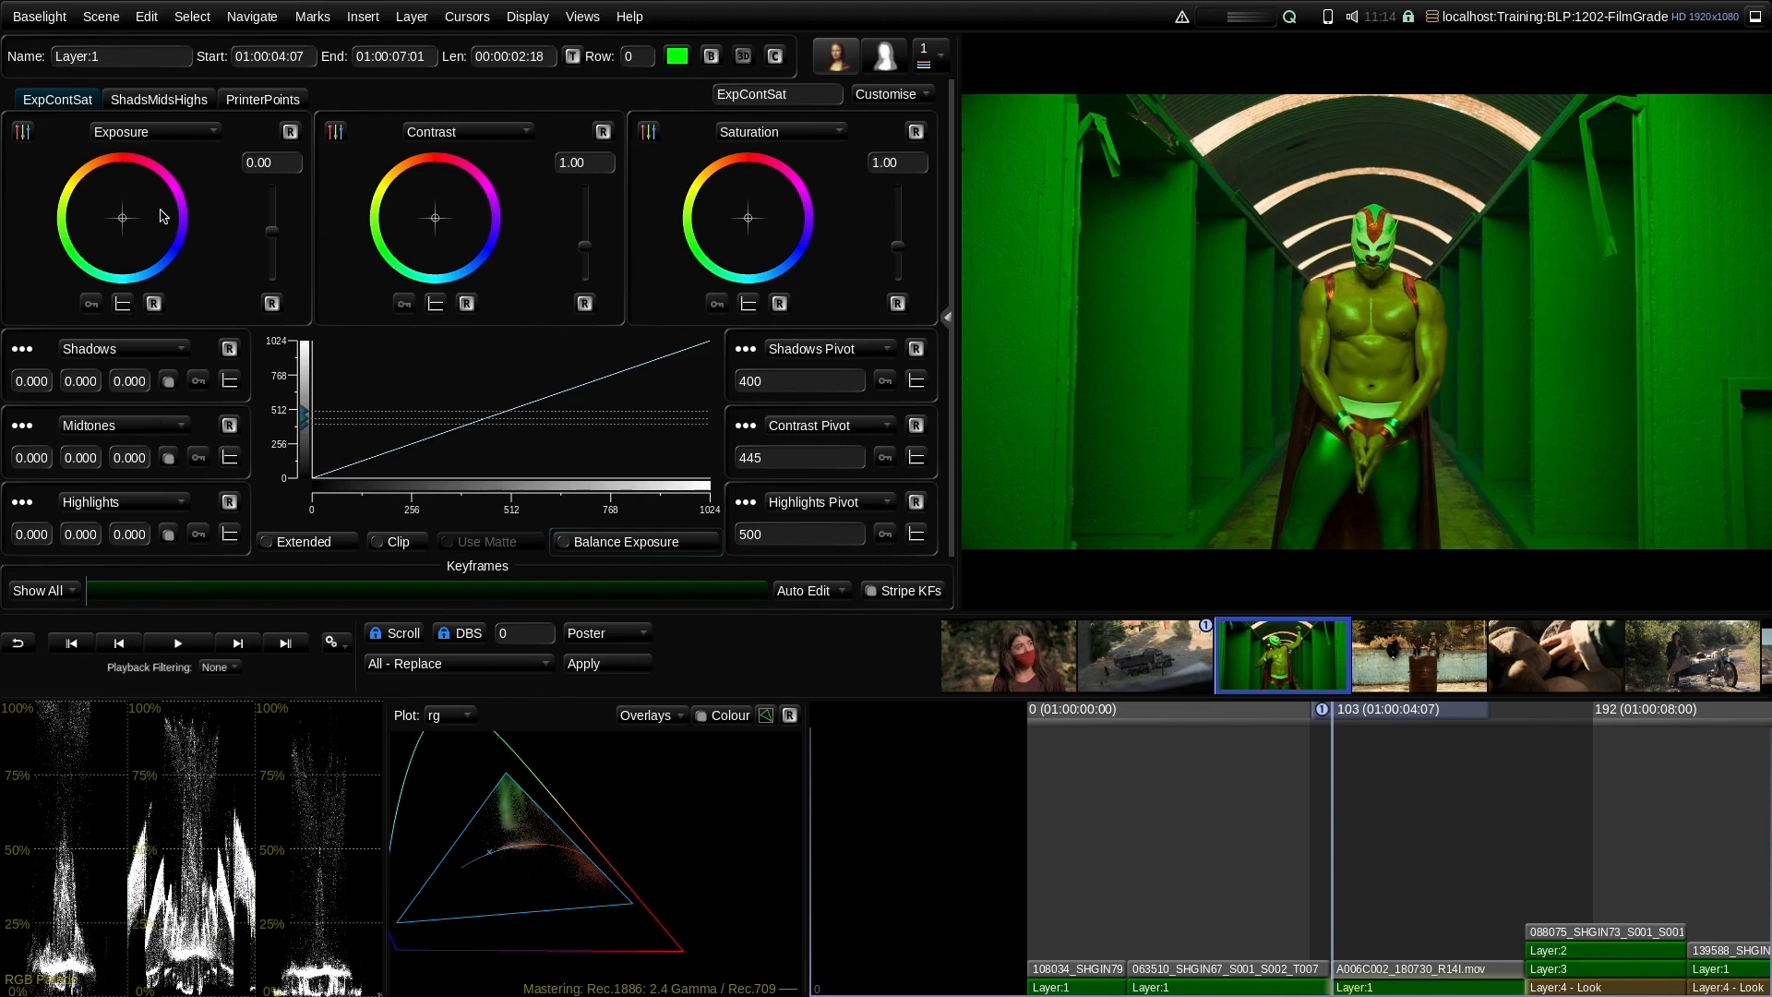
left_click_drag(128, 233, 123, 219)
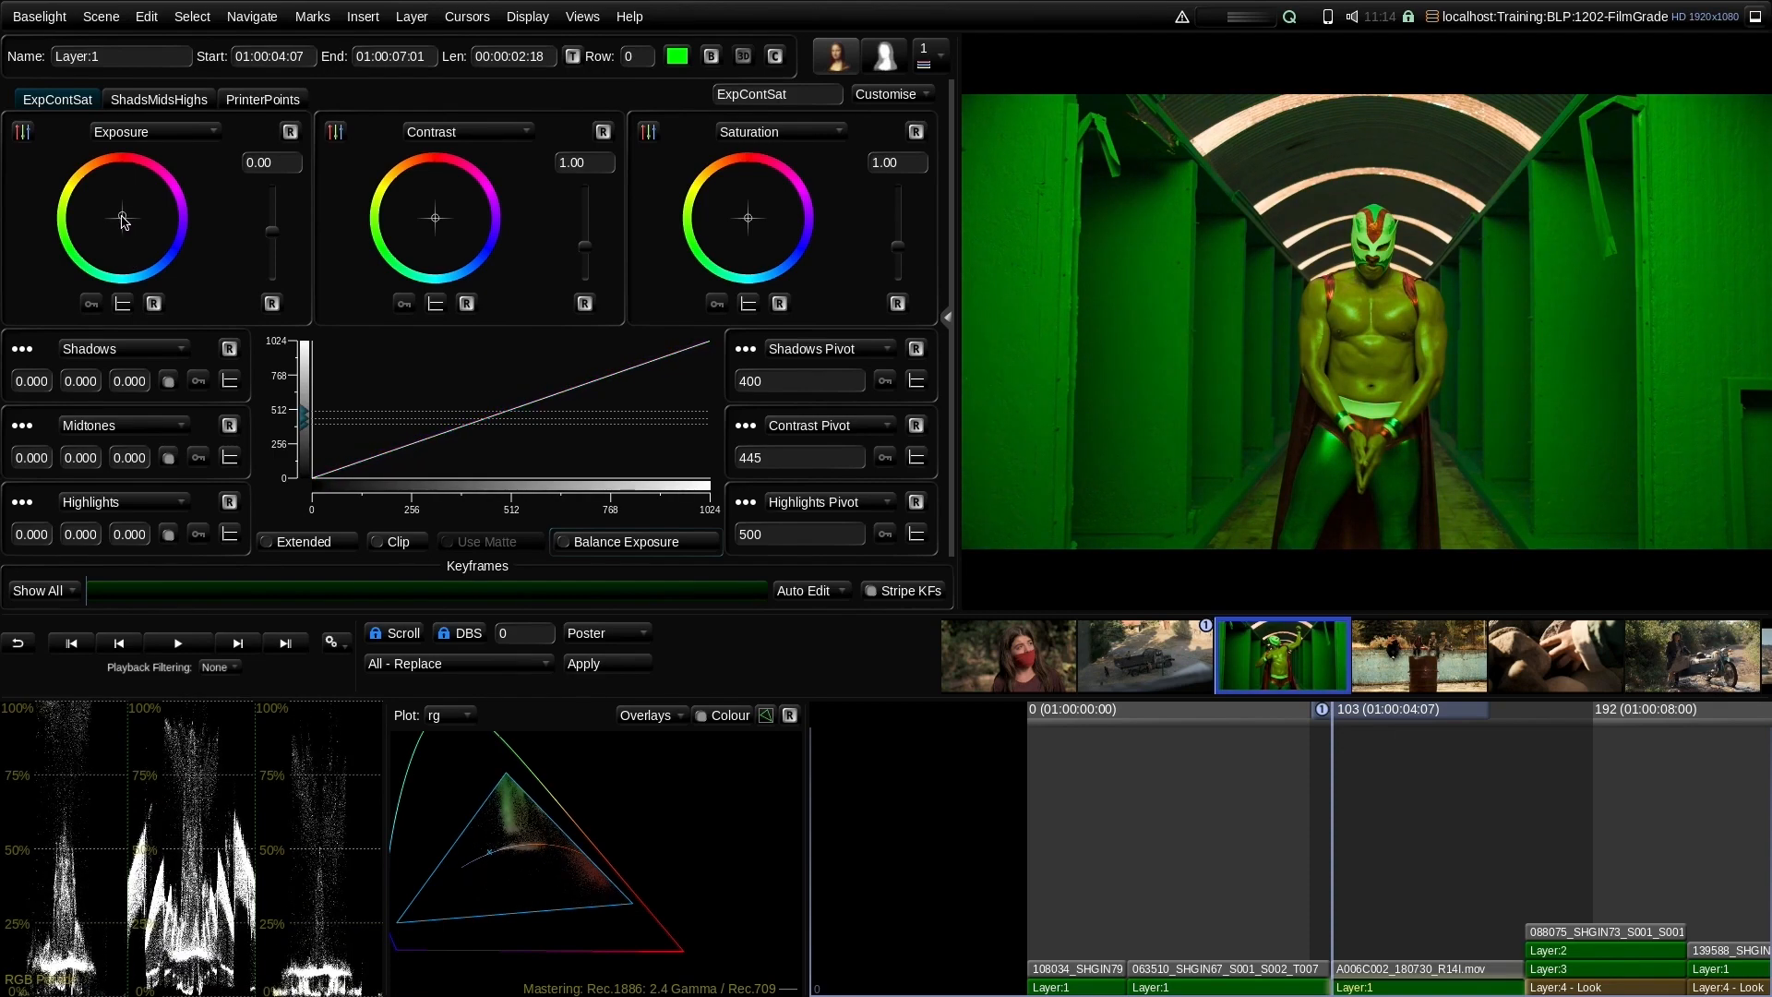
left_click(614, 545)
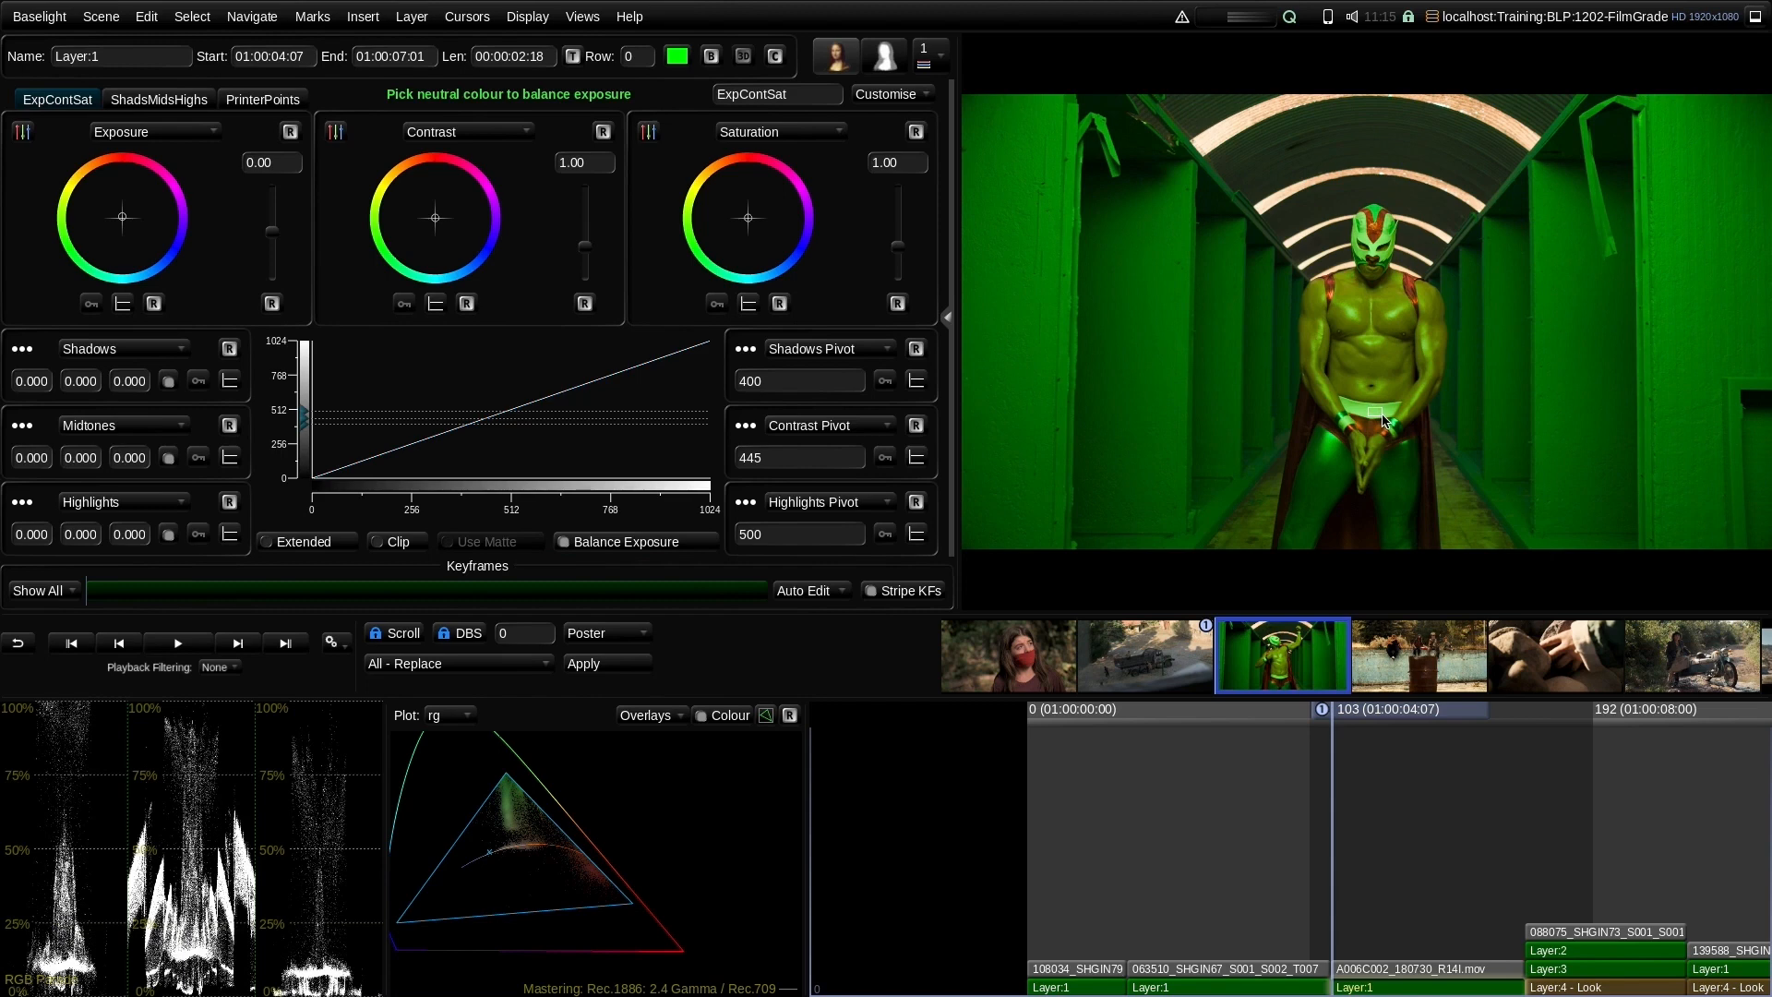
left_click_drag(1382, 419, 1383, 421)
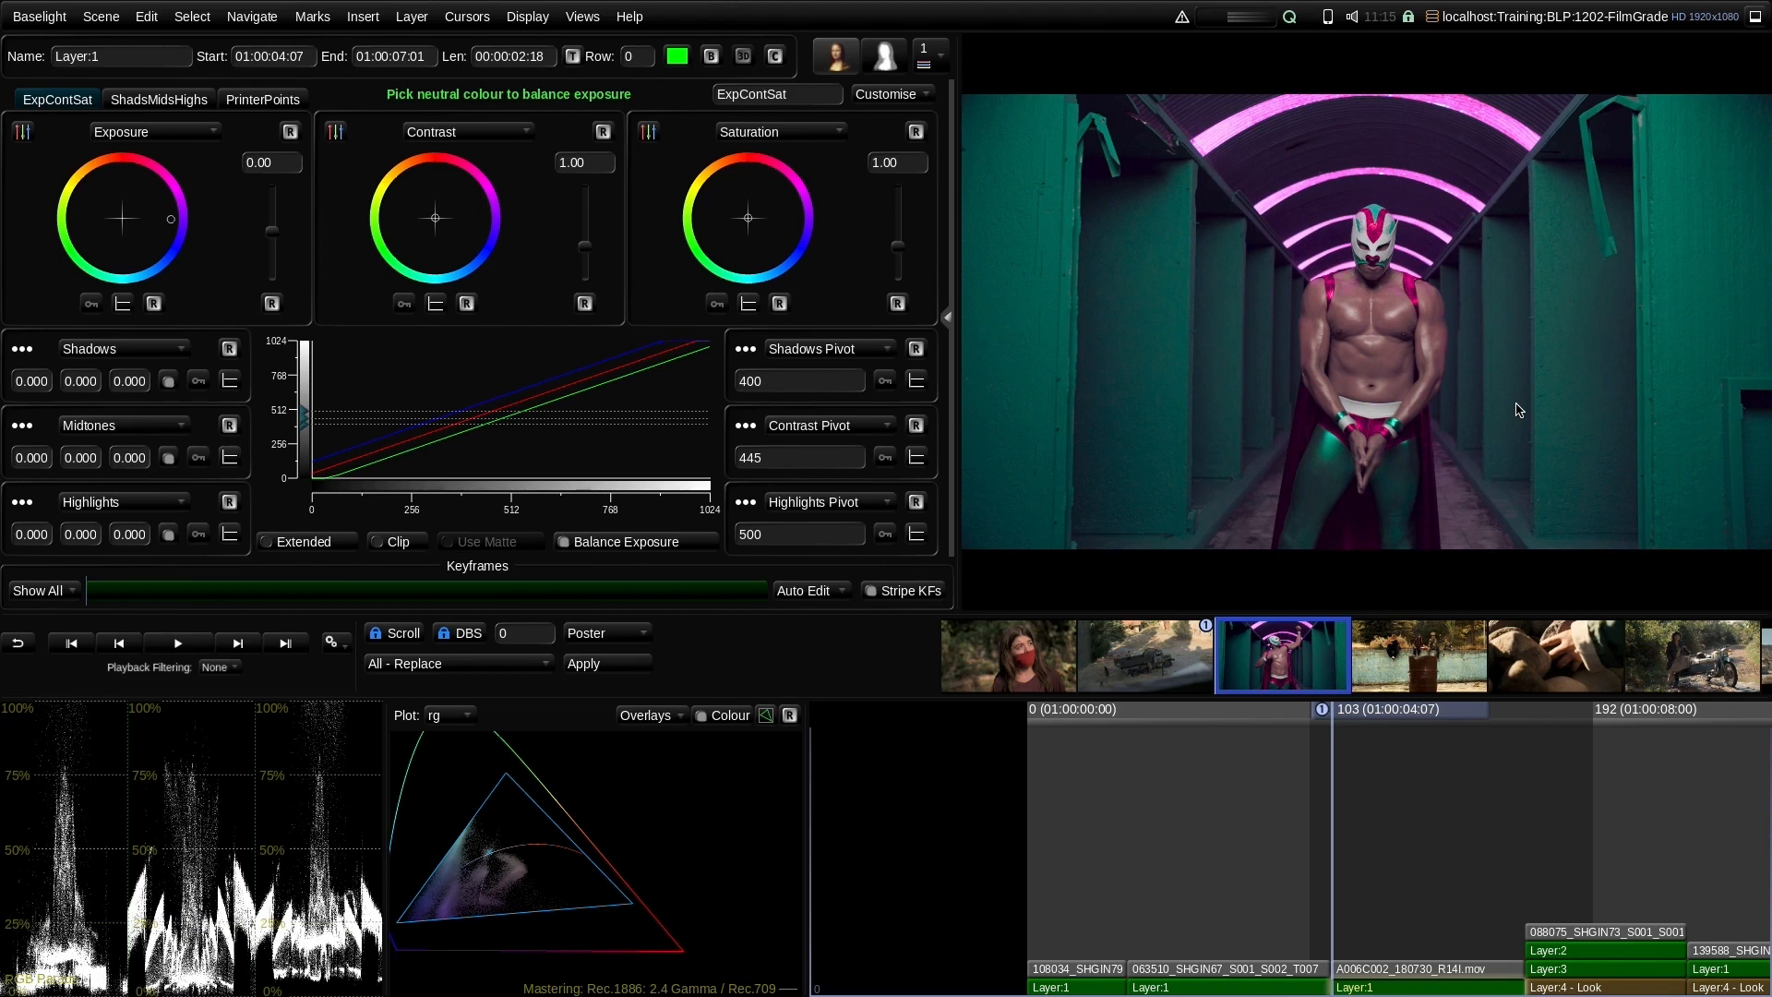
Go to the shot of people on the wall, raise contrast to 1.50, and lower the contrast pivot to about 216
key("Down")
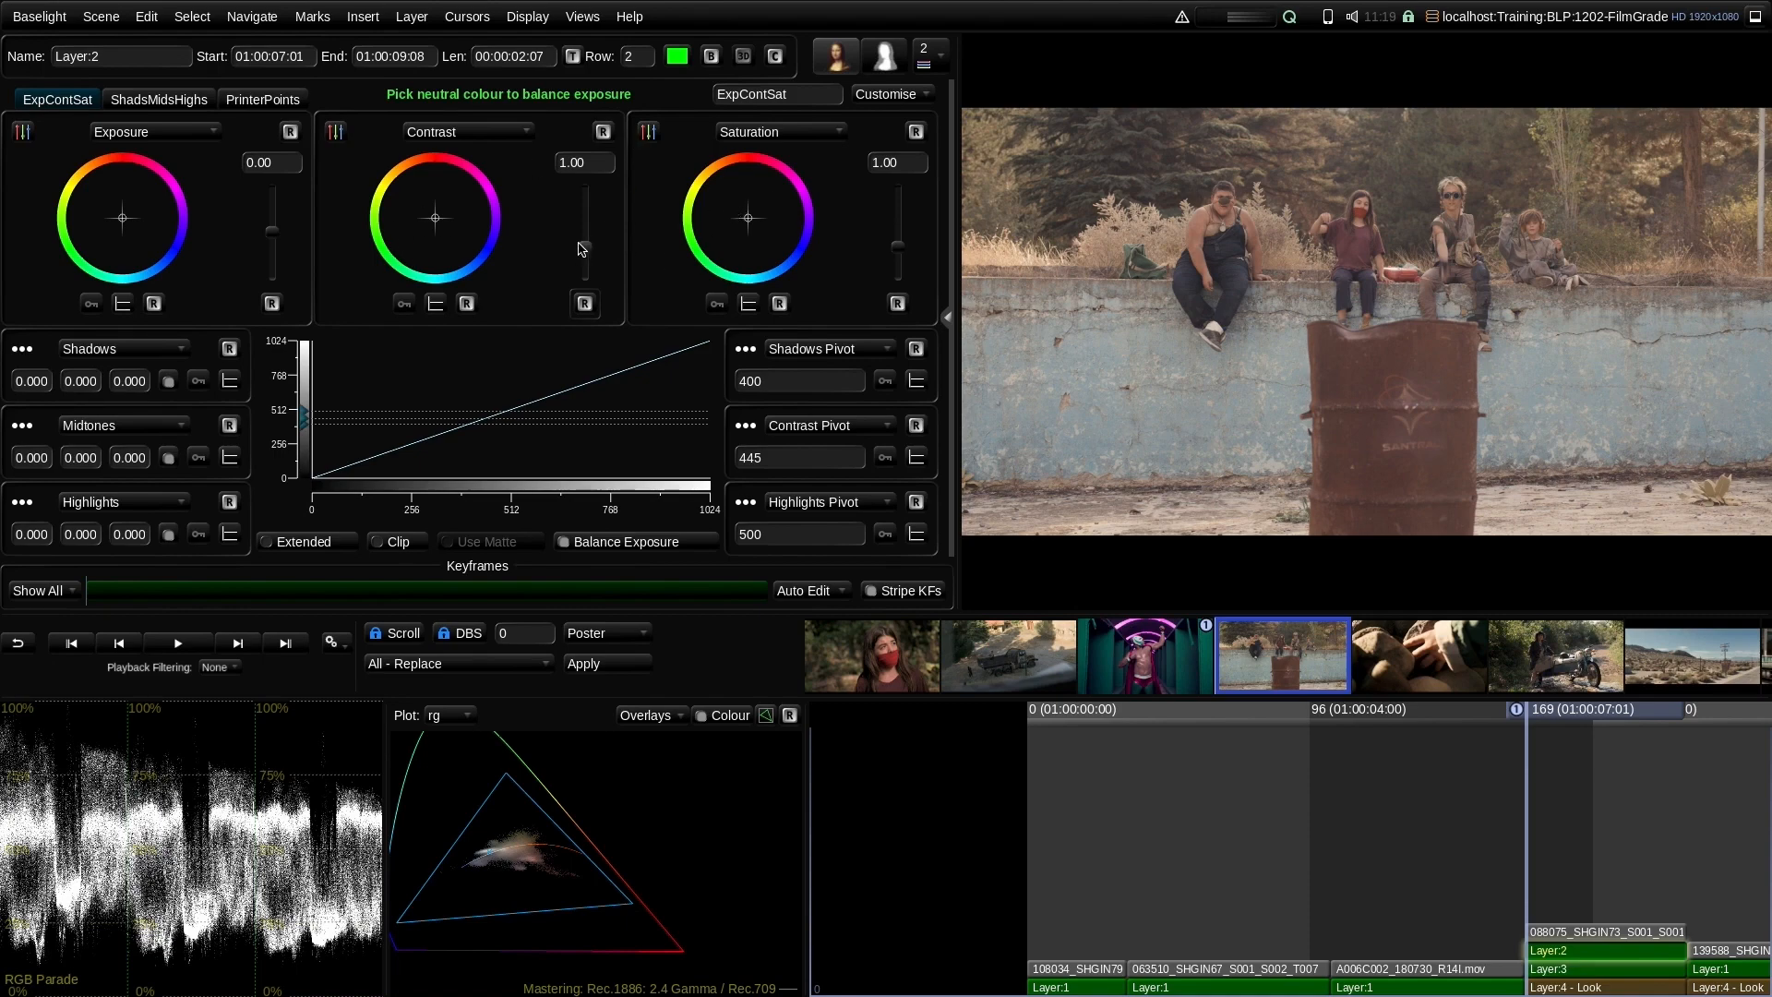
mouse_move(584, 245)
left_mouse_down()
mouse_move(583, 222)
mouse_move(587, 237)
left_mouse_up()
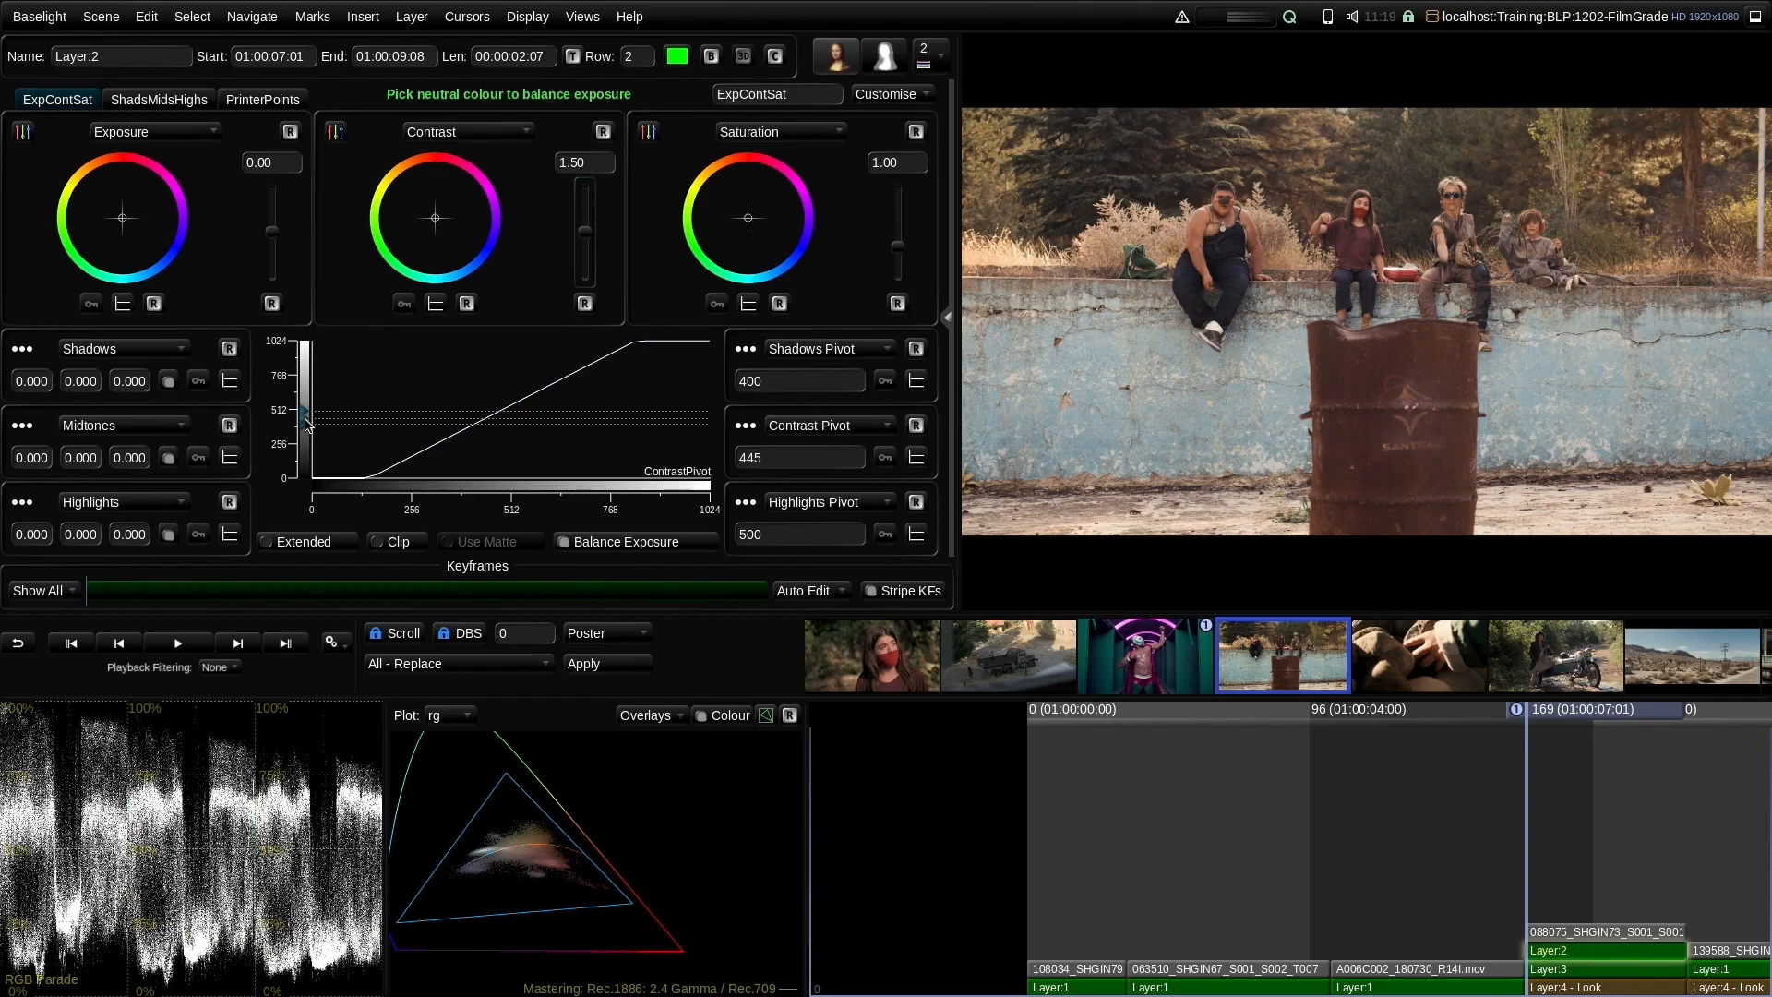
mouse_move(306, 417)
left_mouse_down()
mouse_move(308, 378)
mouse_move(300, 451)
left_mouse_up()
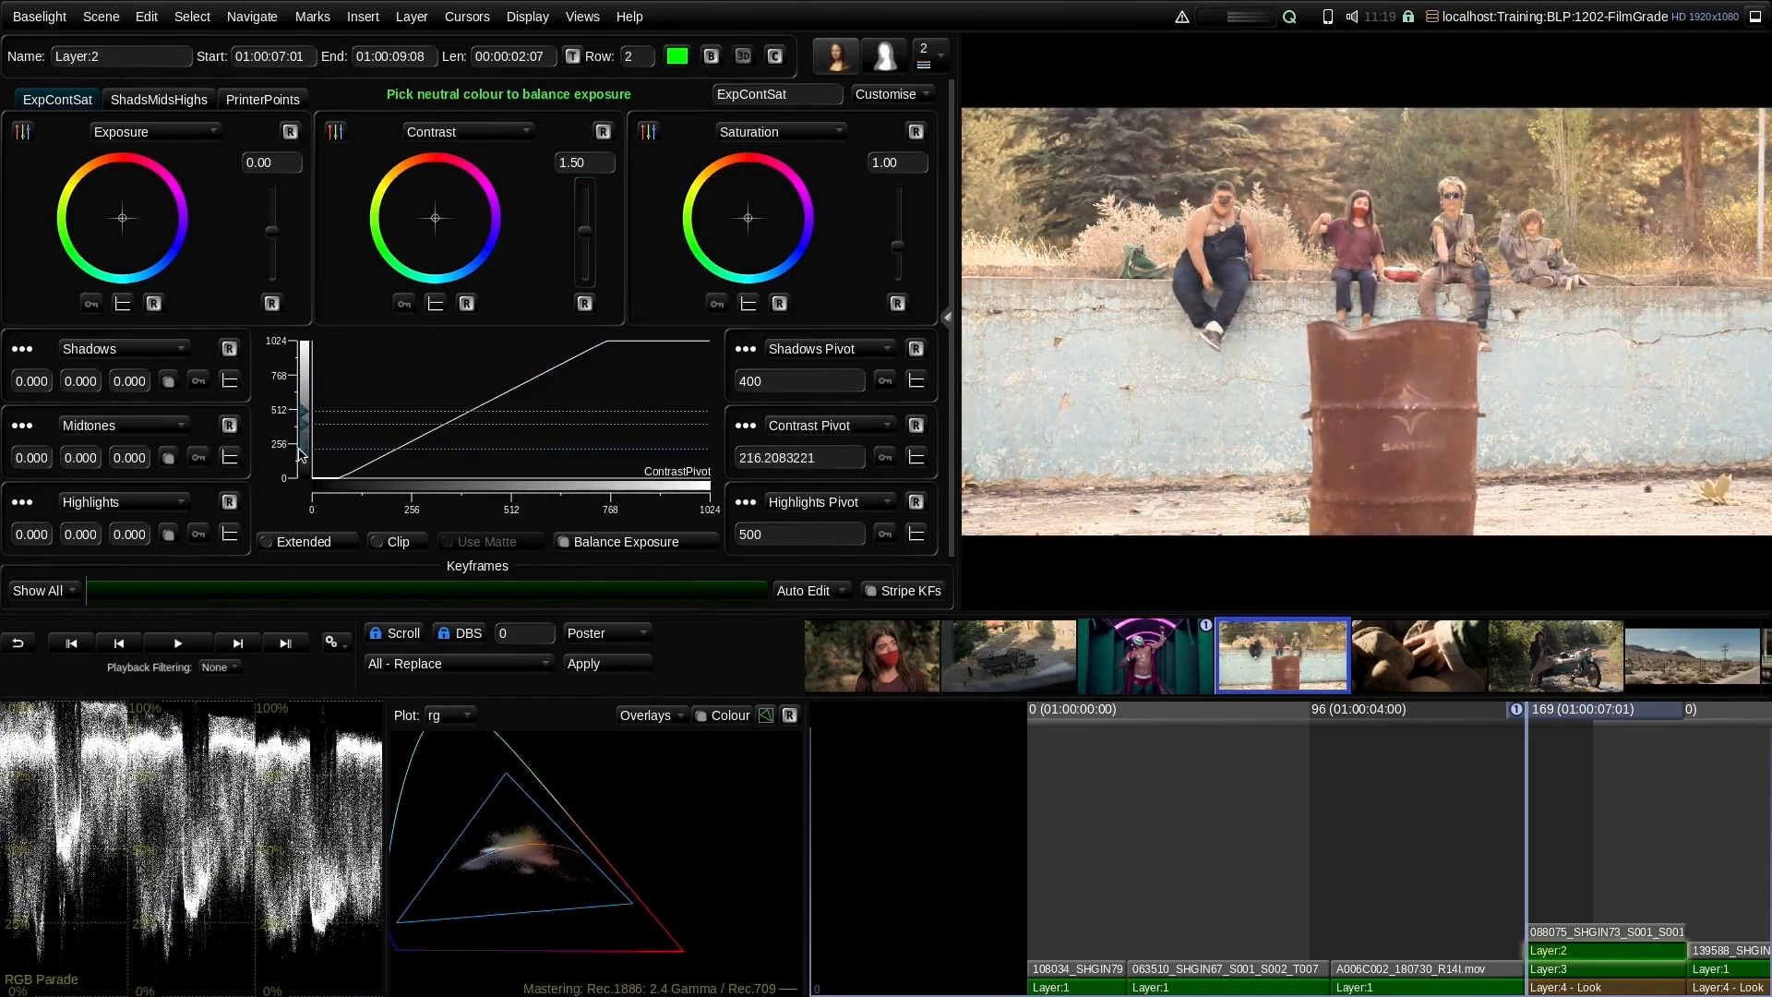
Reset the contrast pivot, try contrast values of 1.19 and 1.28, and reset the contrast
mouse_move(585, 232)
left_mouse_down()
mouse_move(585, 211)
mouse_move(589, 261)
mouse_move(592, 240)
left_mouse_up()
left_click(913, 425)
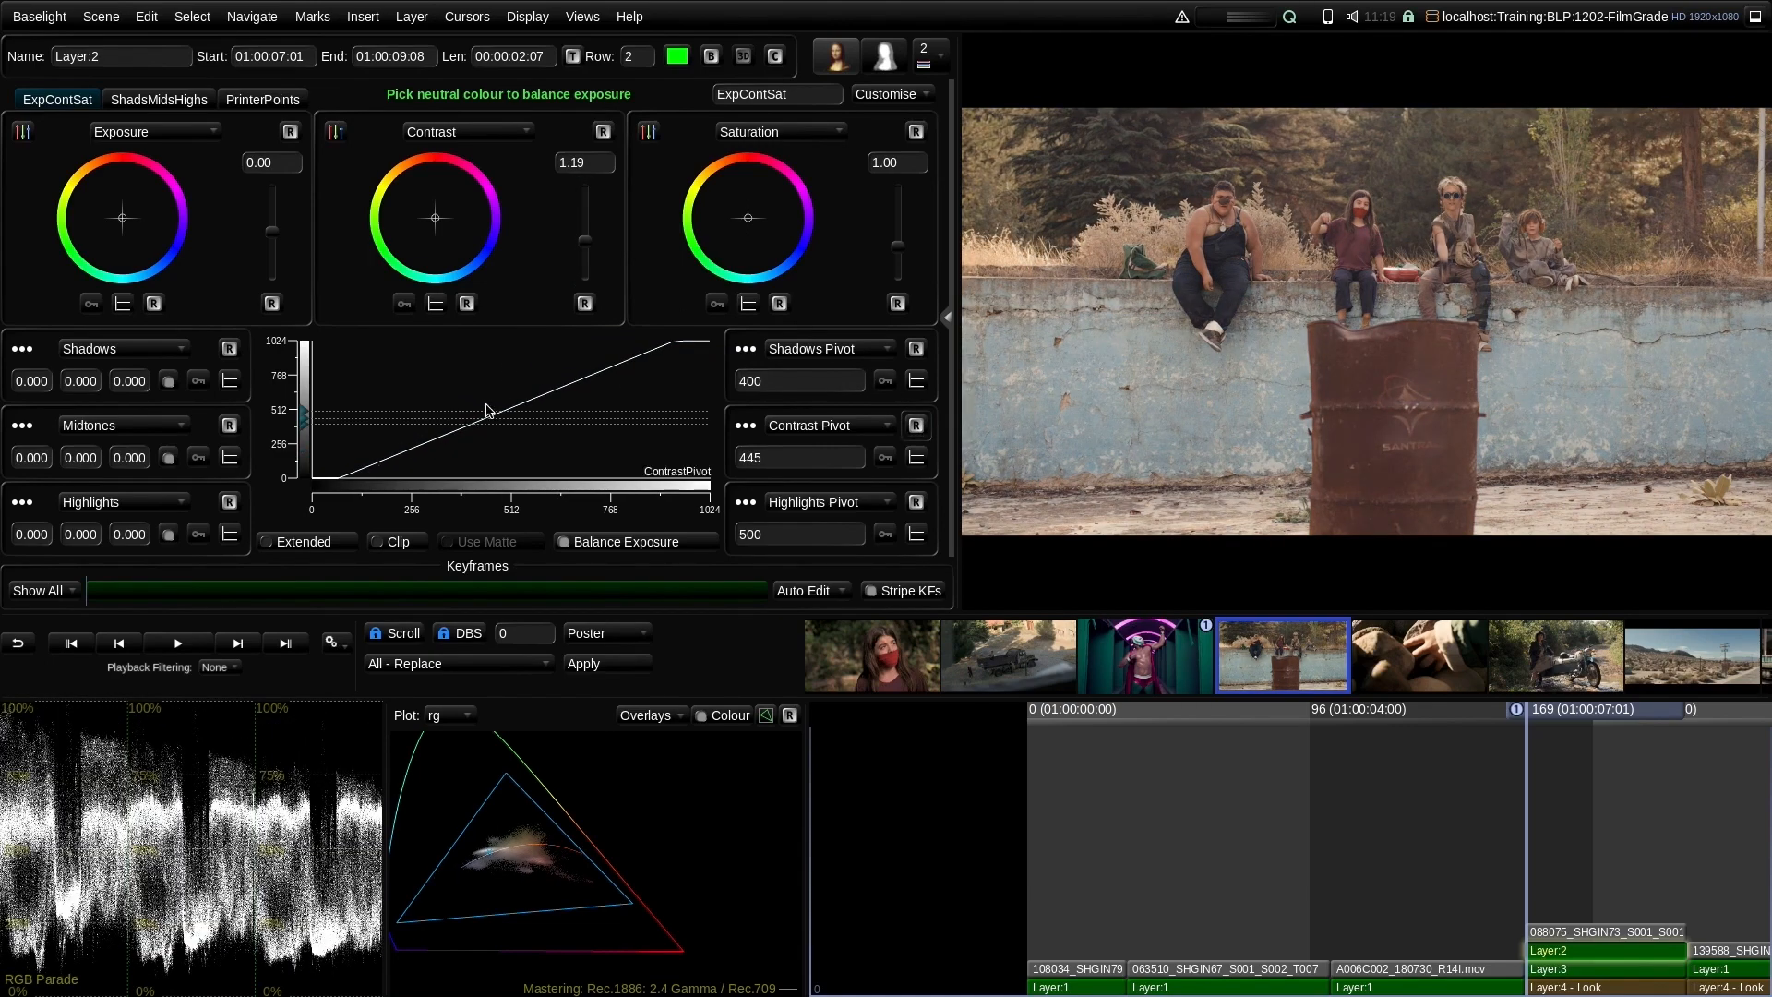
left_click_drag(595, 244, 585, 241)
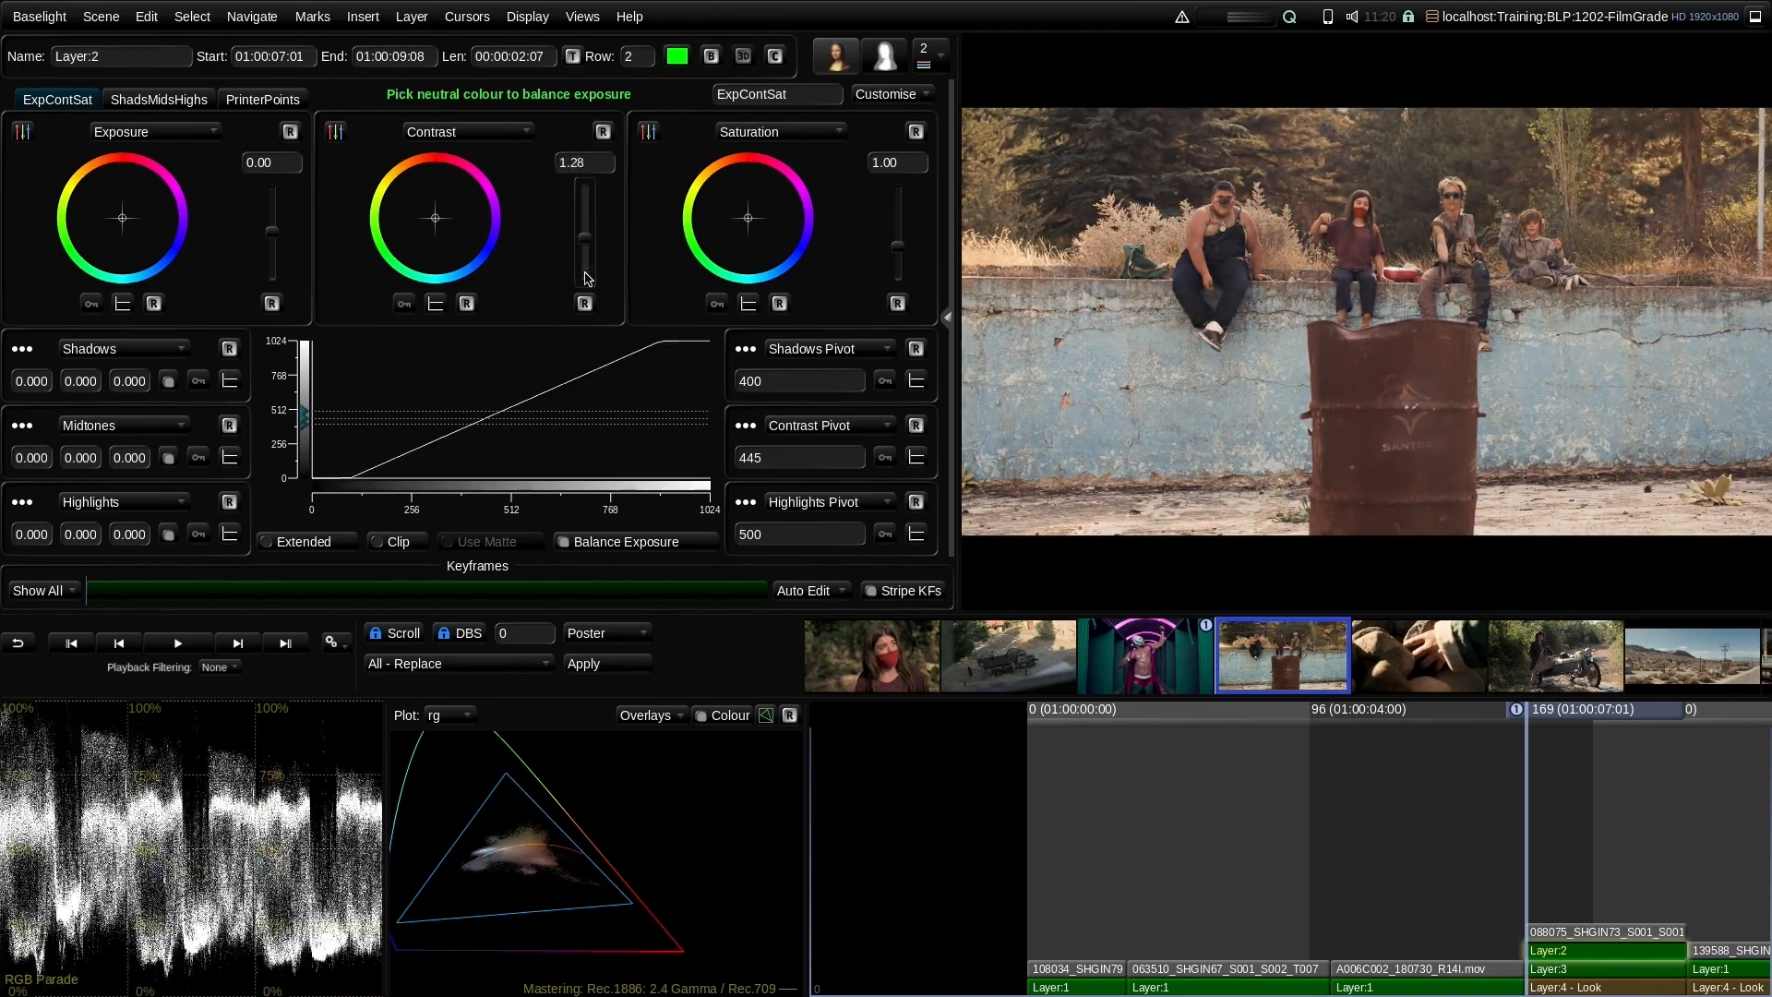
left_click(583, 303)
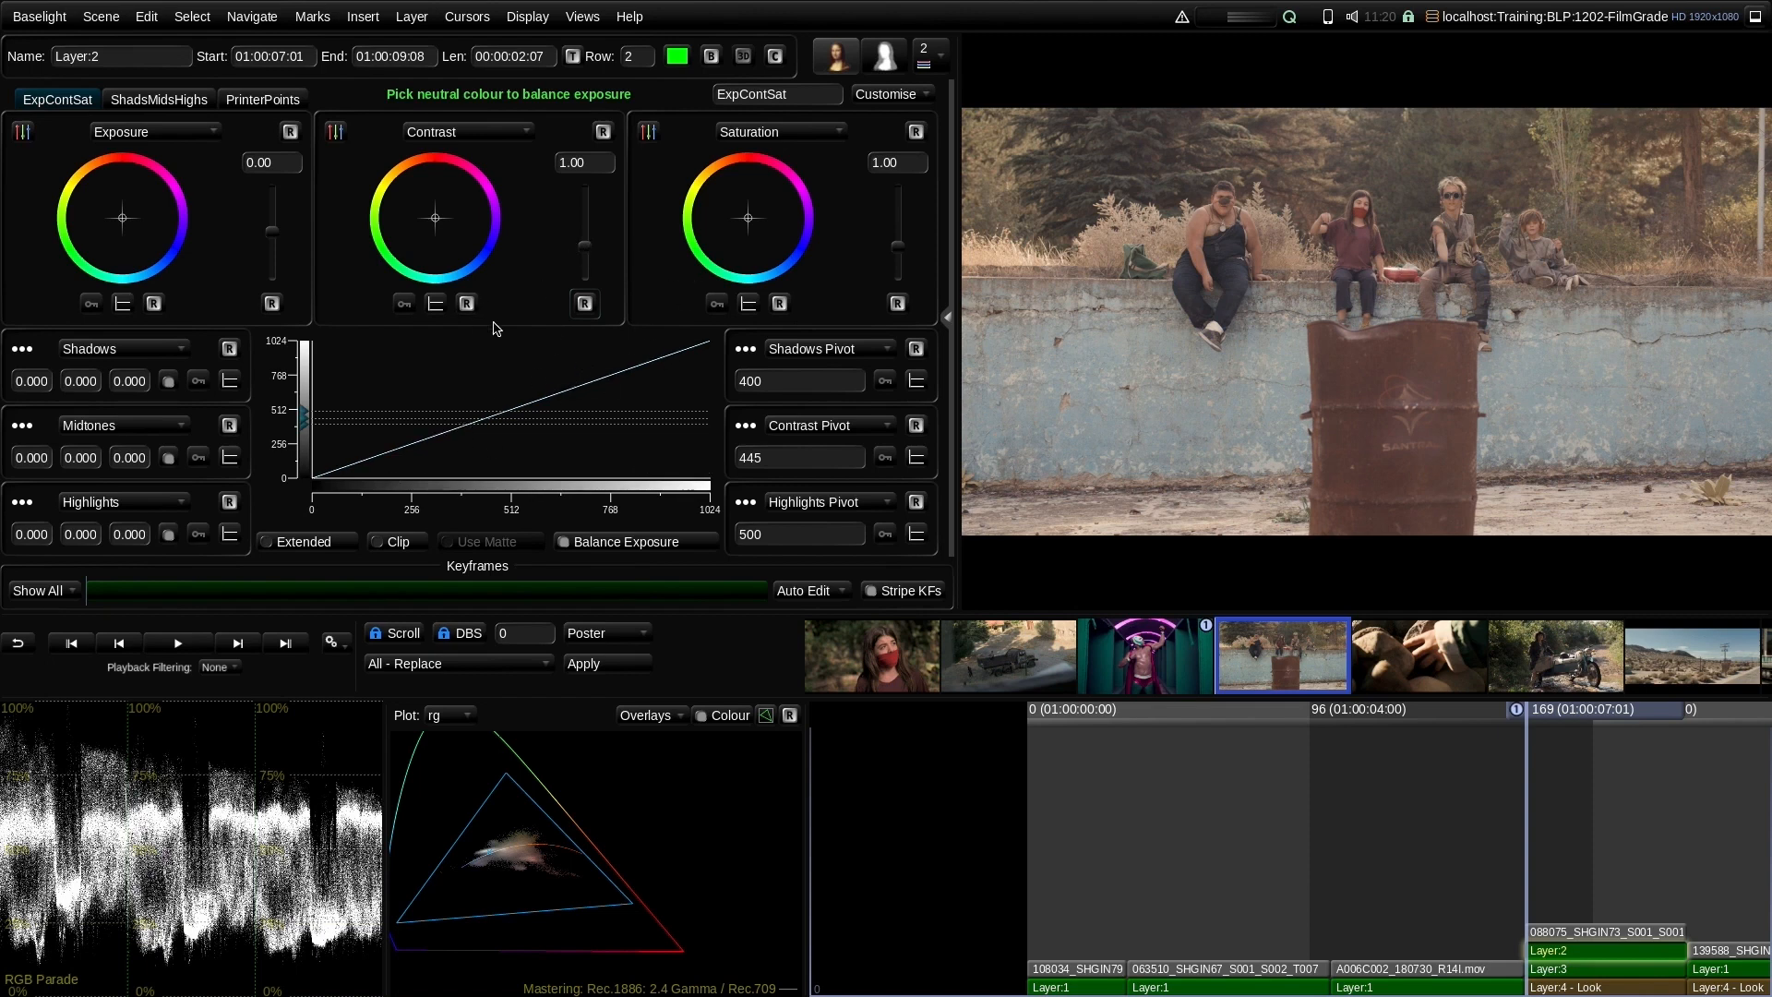
Raise the contrast of the wall shot to 2.18 and further to 2.39
left_click_drag(585, 246, 588, 216)
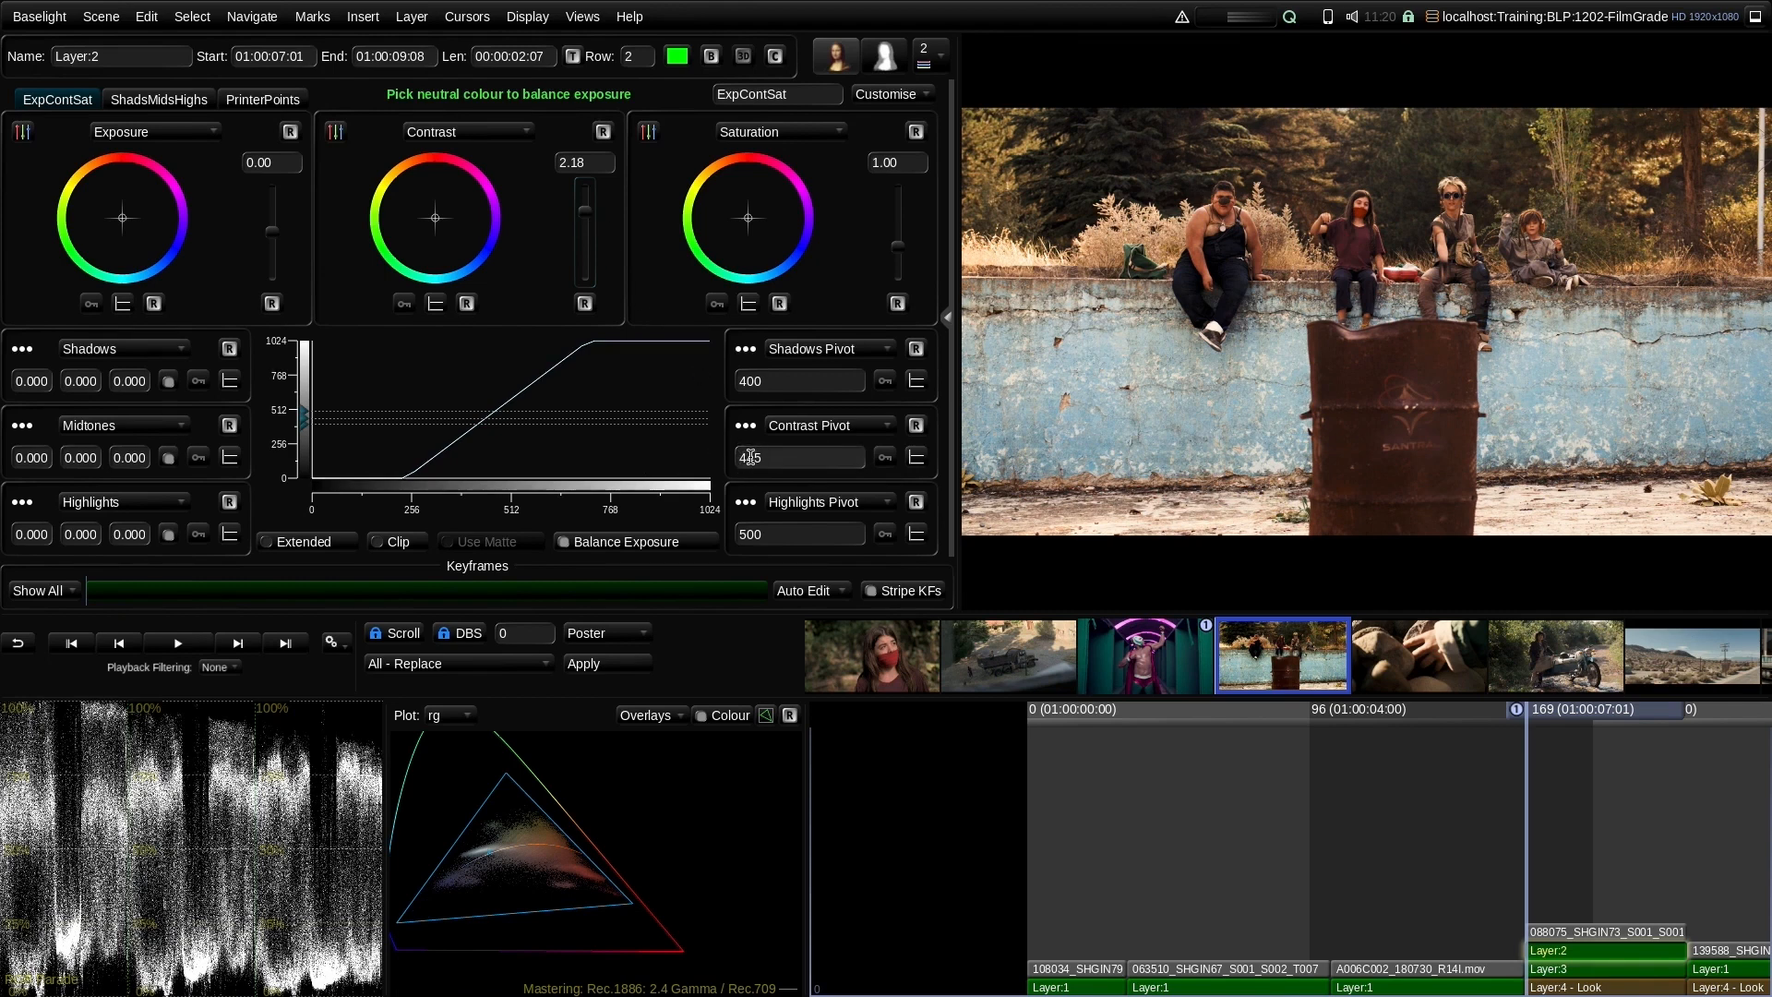
left_click_drag(584, 215, 584, 208)
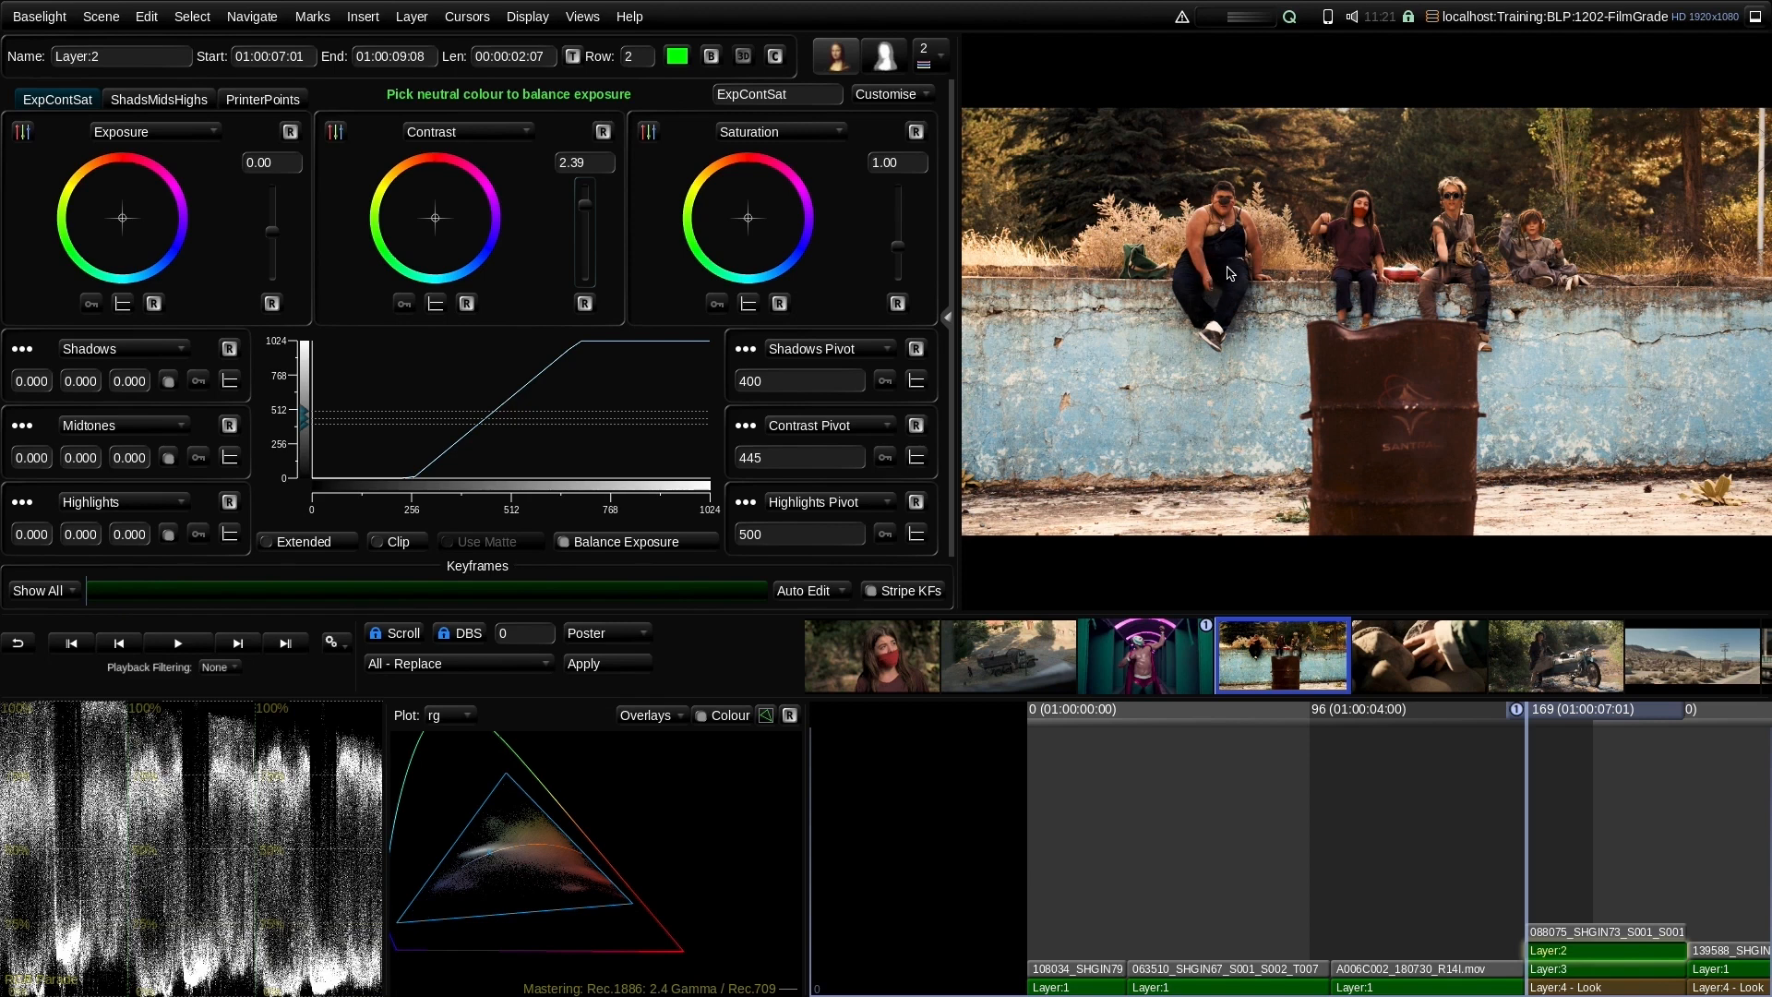
Lower the wall shot's contrast pivot to about 377 and further down to 0
left_click(749, 459)
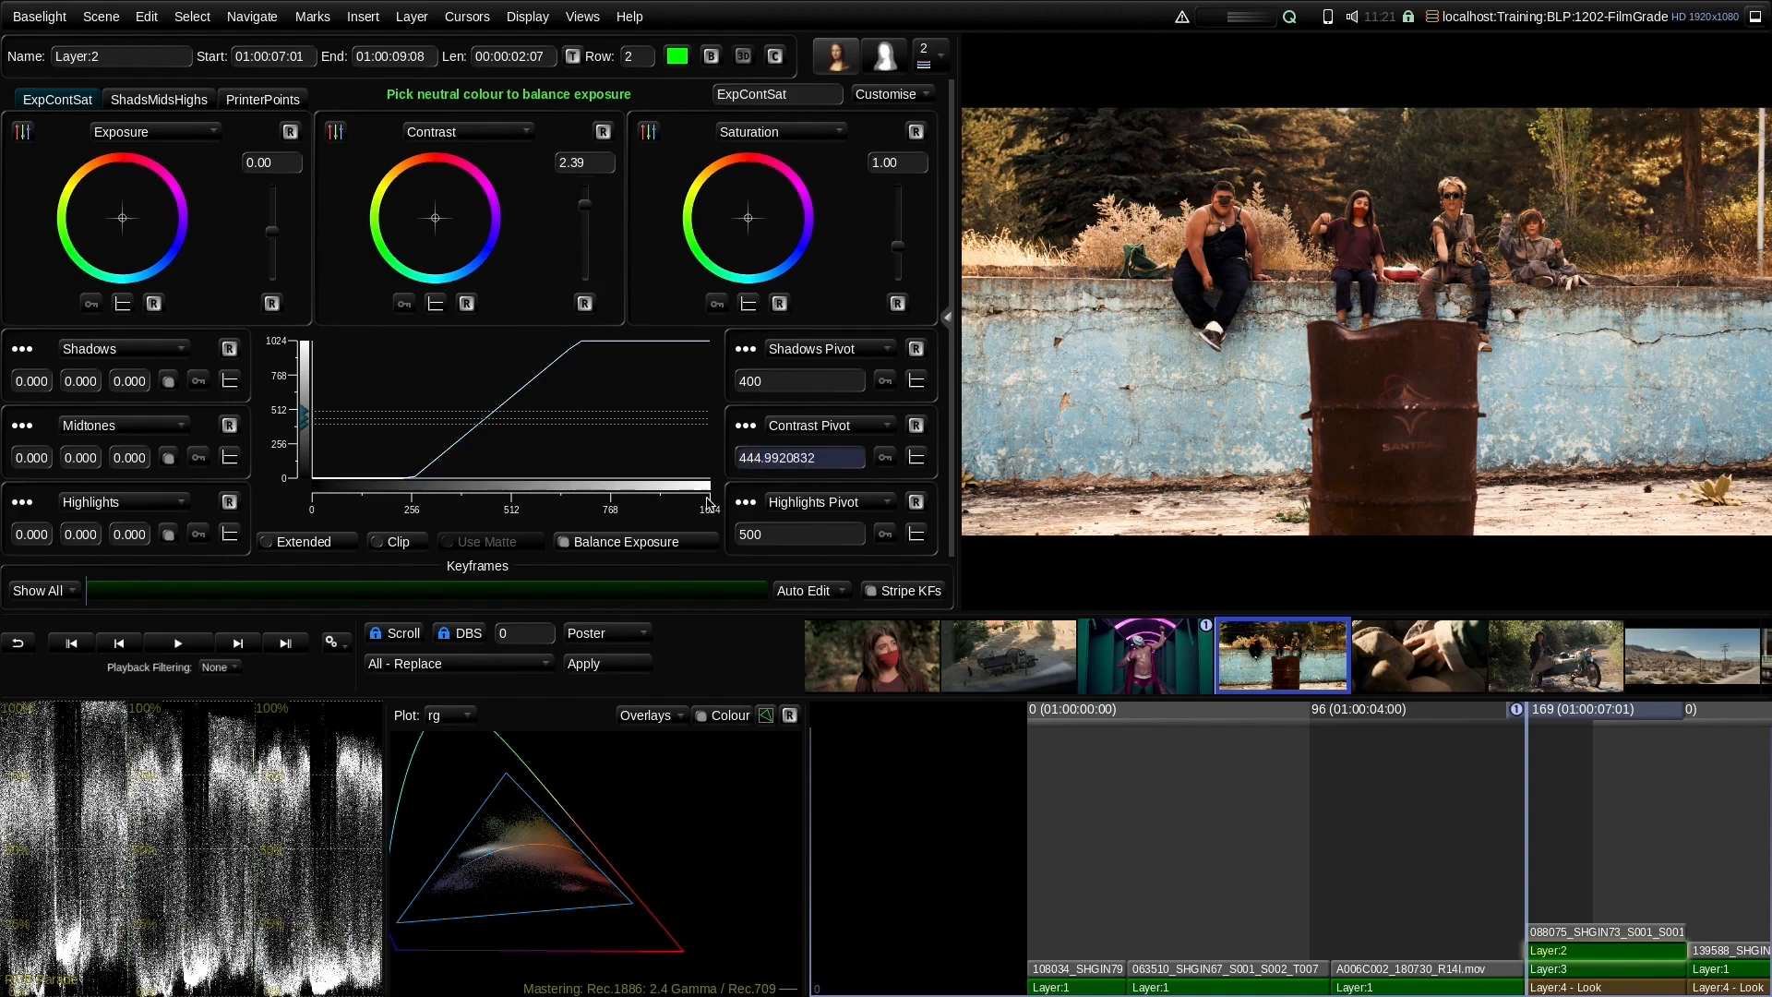
left_click_drag(789, 457, 734, 494)
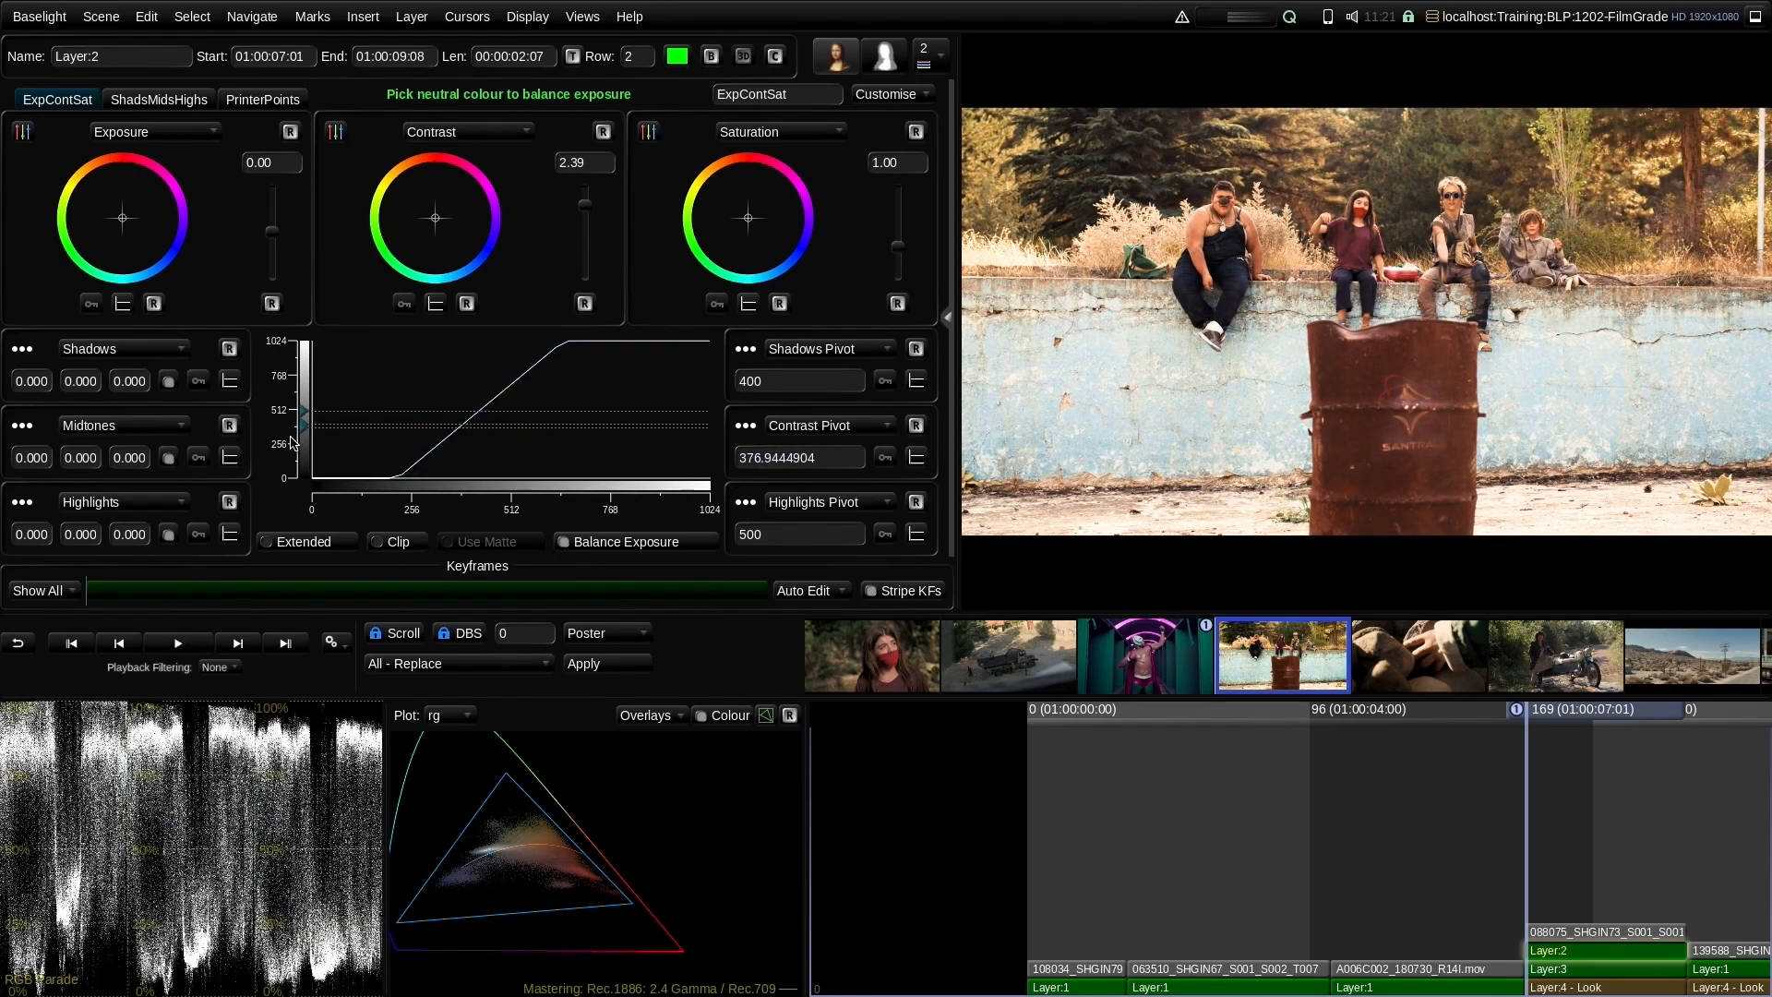
left_click_drag(304, 427, 305, 484)
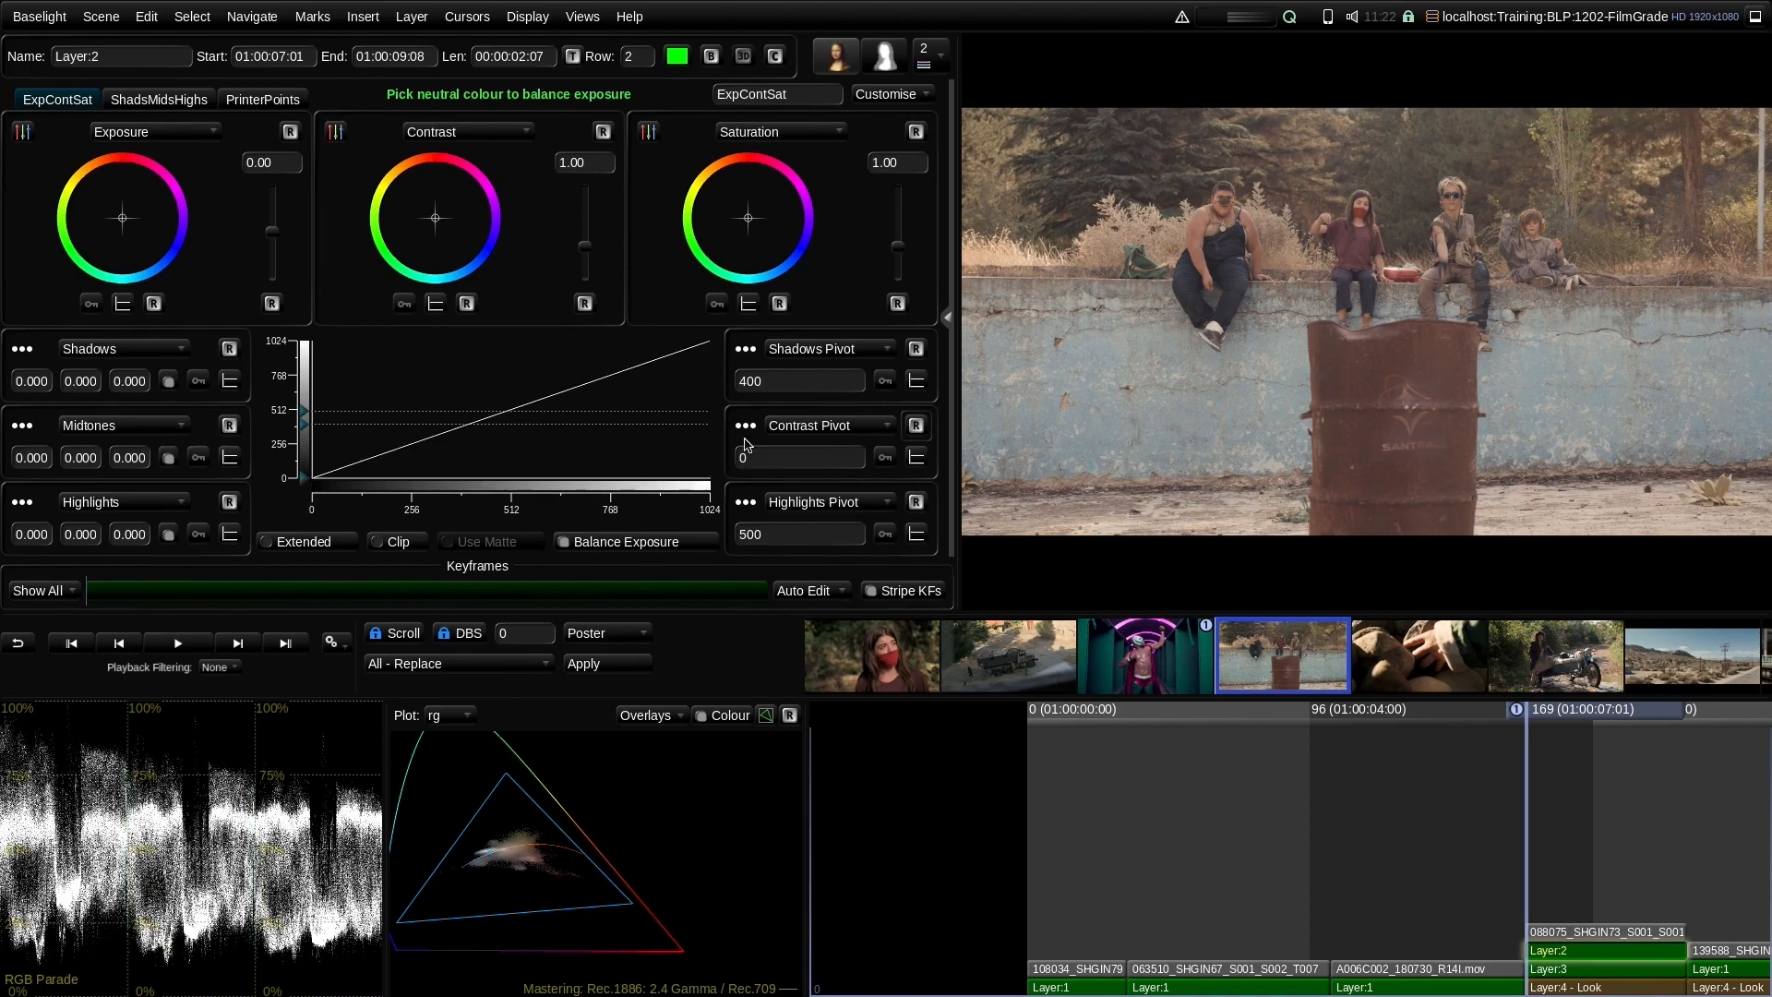
Lower the contrast to 0.97, try a slight contrast colour shift, and reset the contrast colour balance
left_click(588, 247)
left_click_drag(588, 247, 584, 250)
left_click_drag(432, 221, 447, 234)
left_click(466, 303)
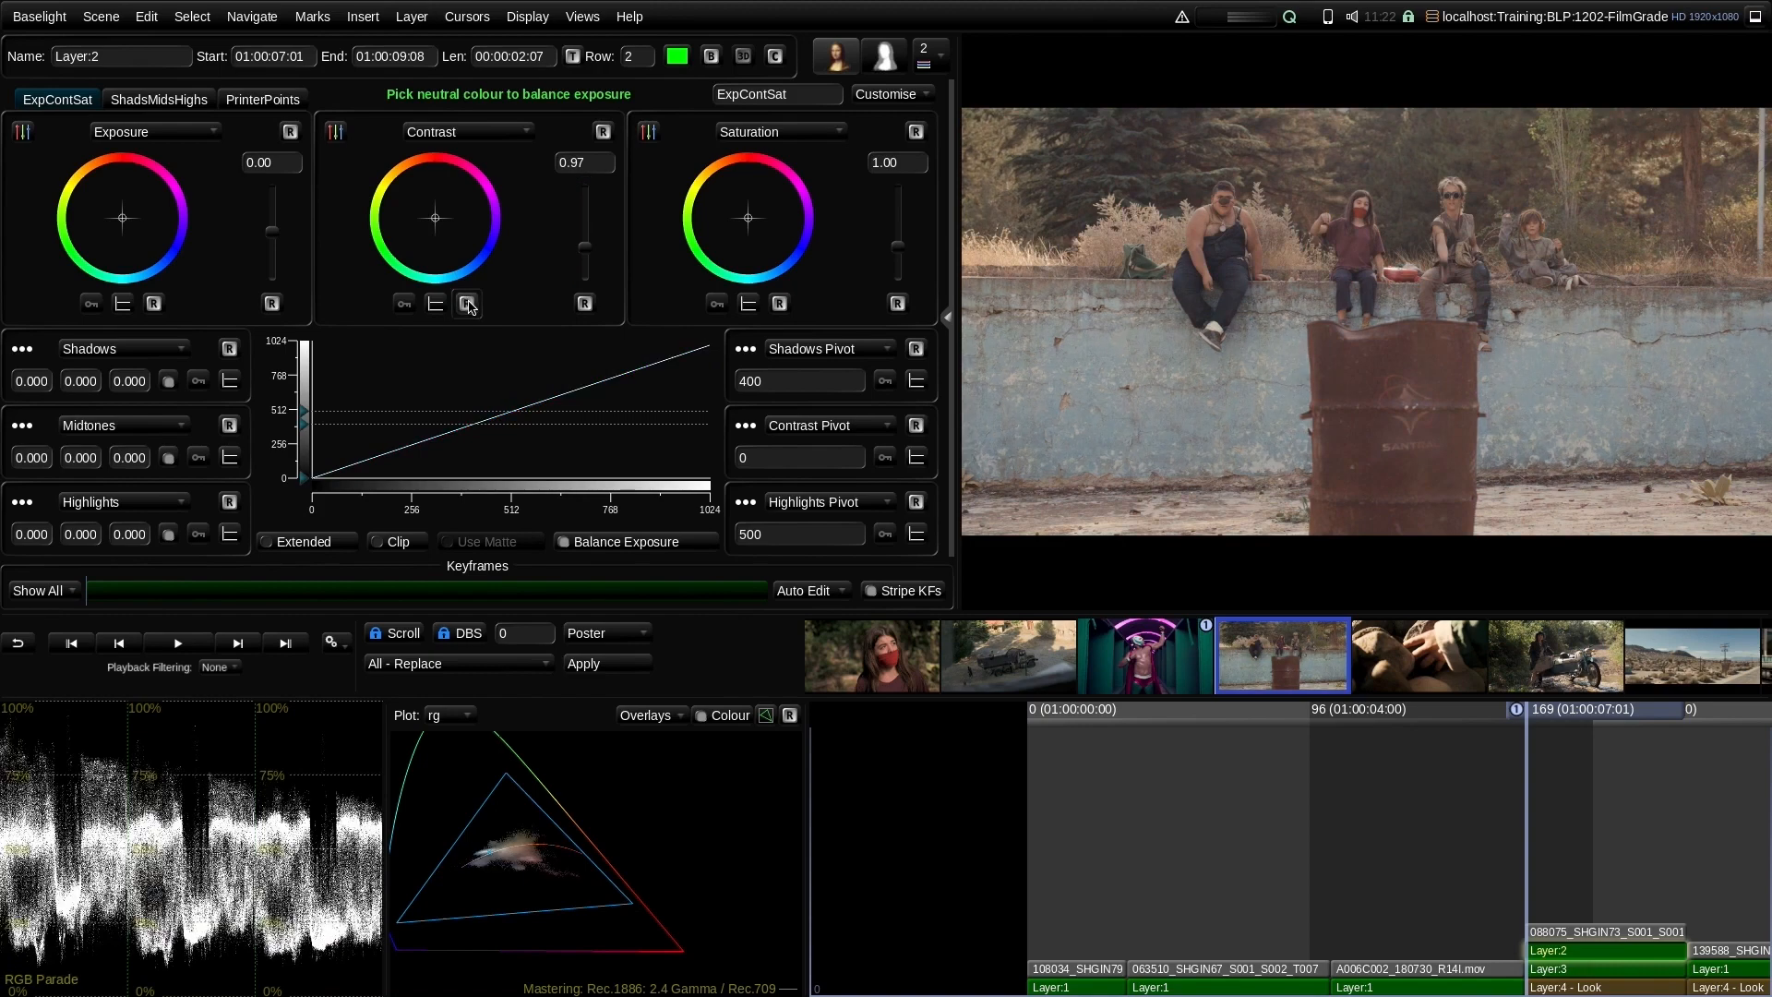
Raise the contrast pivot to 1023, try a contrast of 1.15, and reset the contrast
left_click_drag(305, 478, 304, 341)
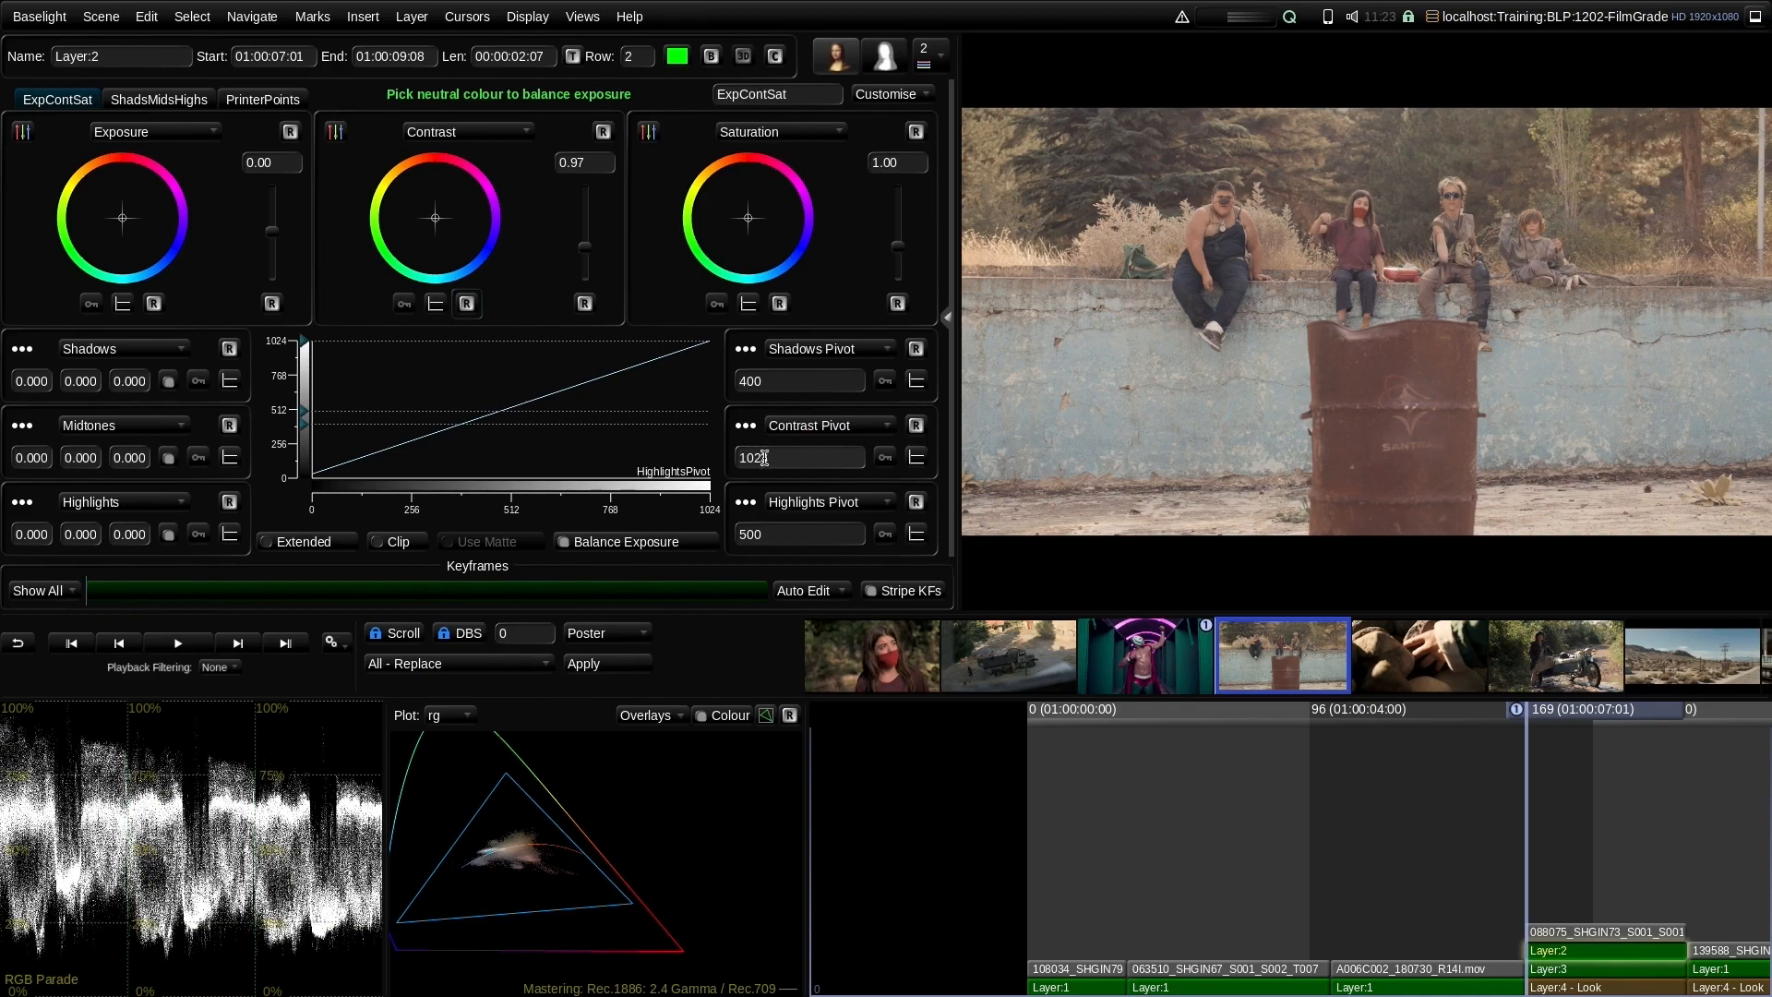
mouse_move(585, 249)
left_mouse_down()
mouse_move(588, 232)
mouse_move(590, 263)
mouse_move(591, 247)
left_mouse_up()
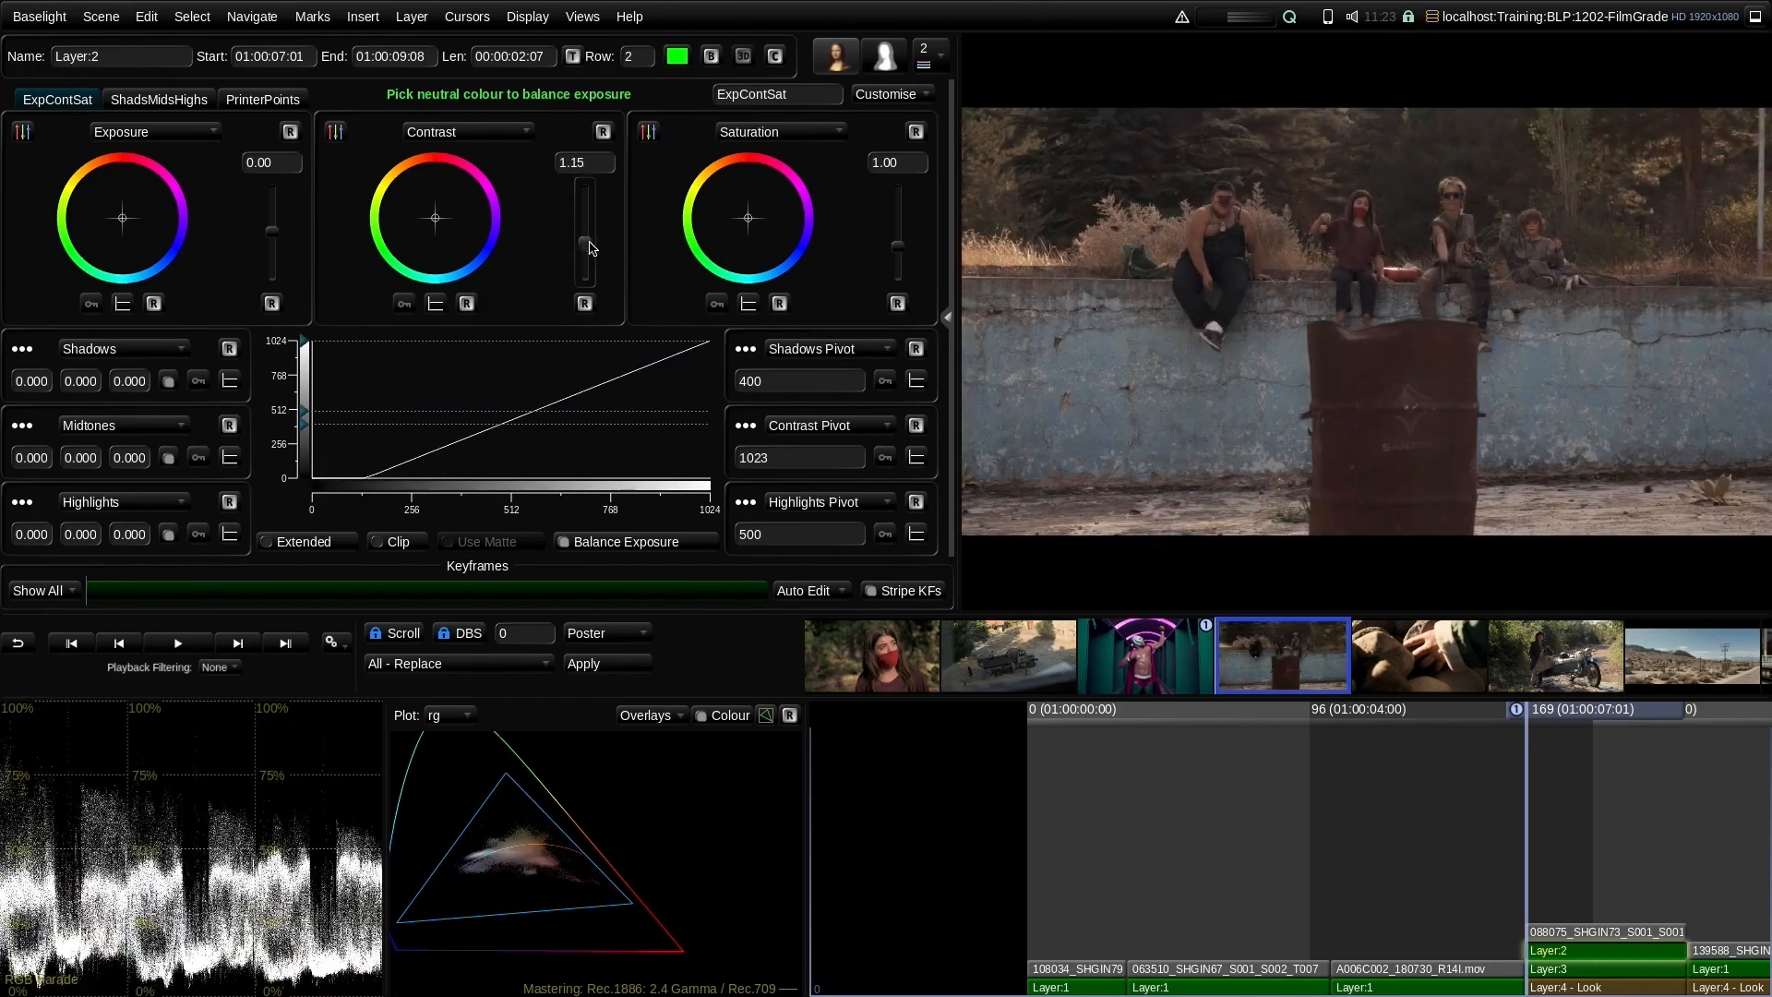
left_click(584, 303)
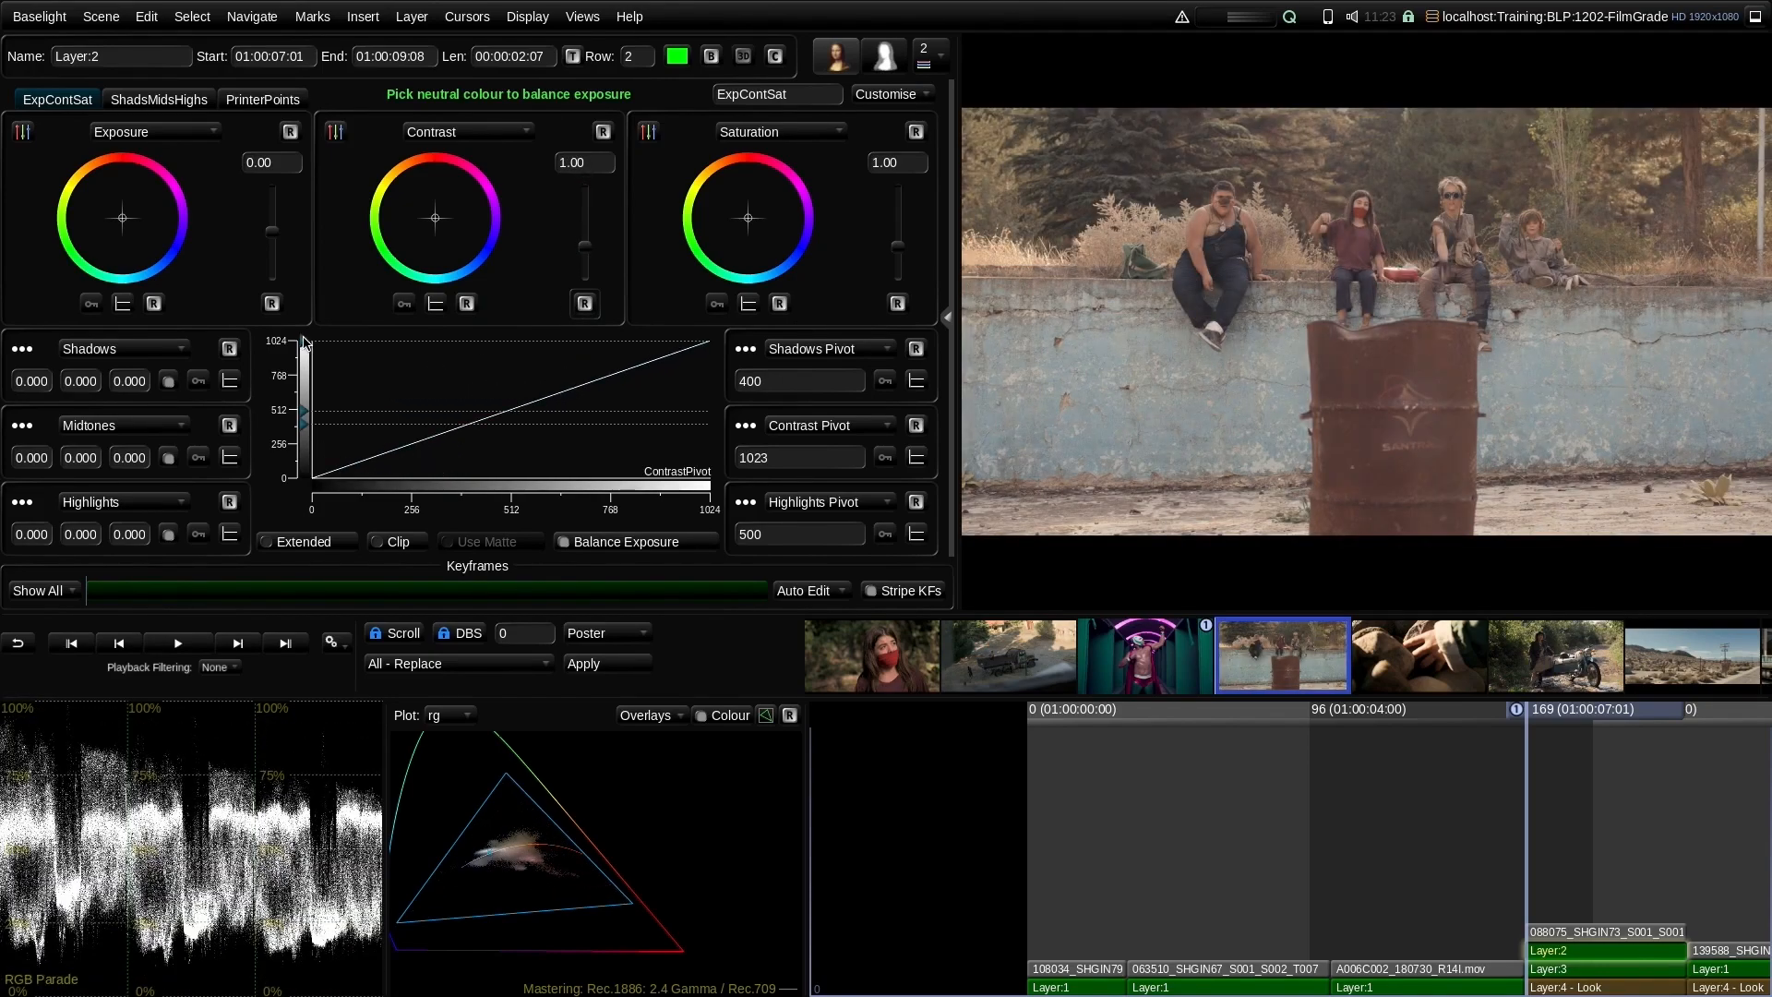
Try contrast pivots of about 450 and 663 with a small contrast change, and reset both contrast and pivot
left_click_drag(305, 342, 312, 425)
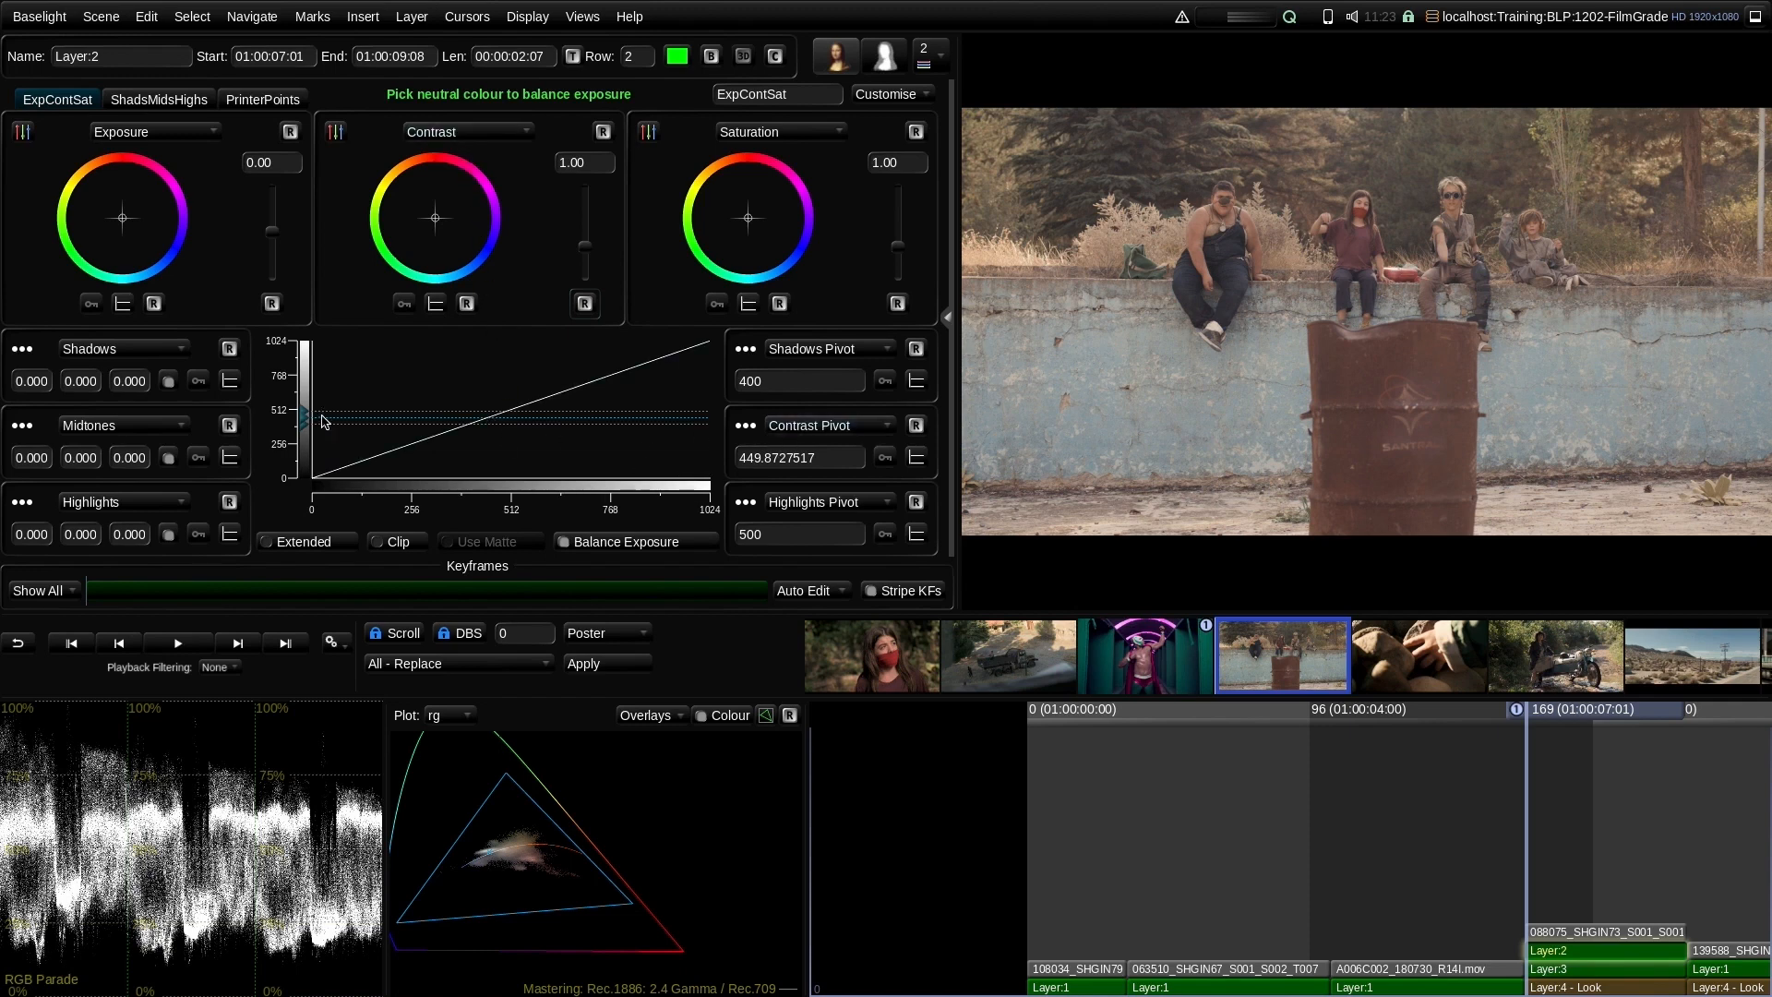
left_click_drag(307, 424, 305, 391)
mouse_move(585, 248)
left_mouse_down()
mouse_move(591, 263)
mouse_move(586, 244)
left_mouse_up()
left_click(584, 303)
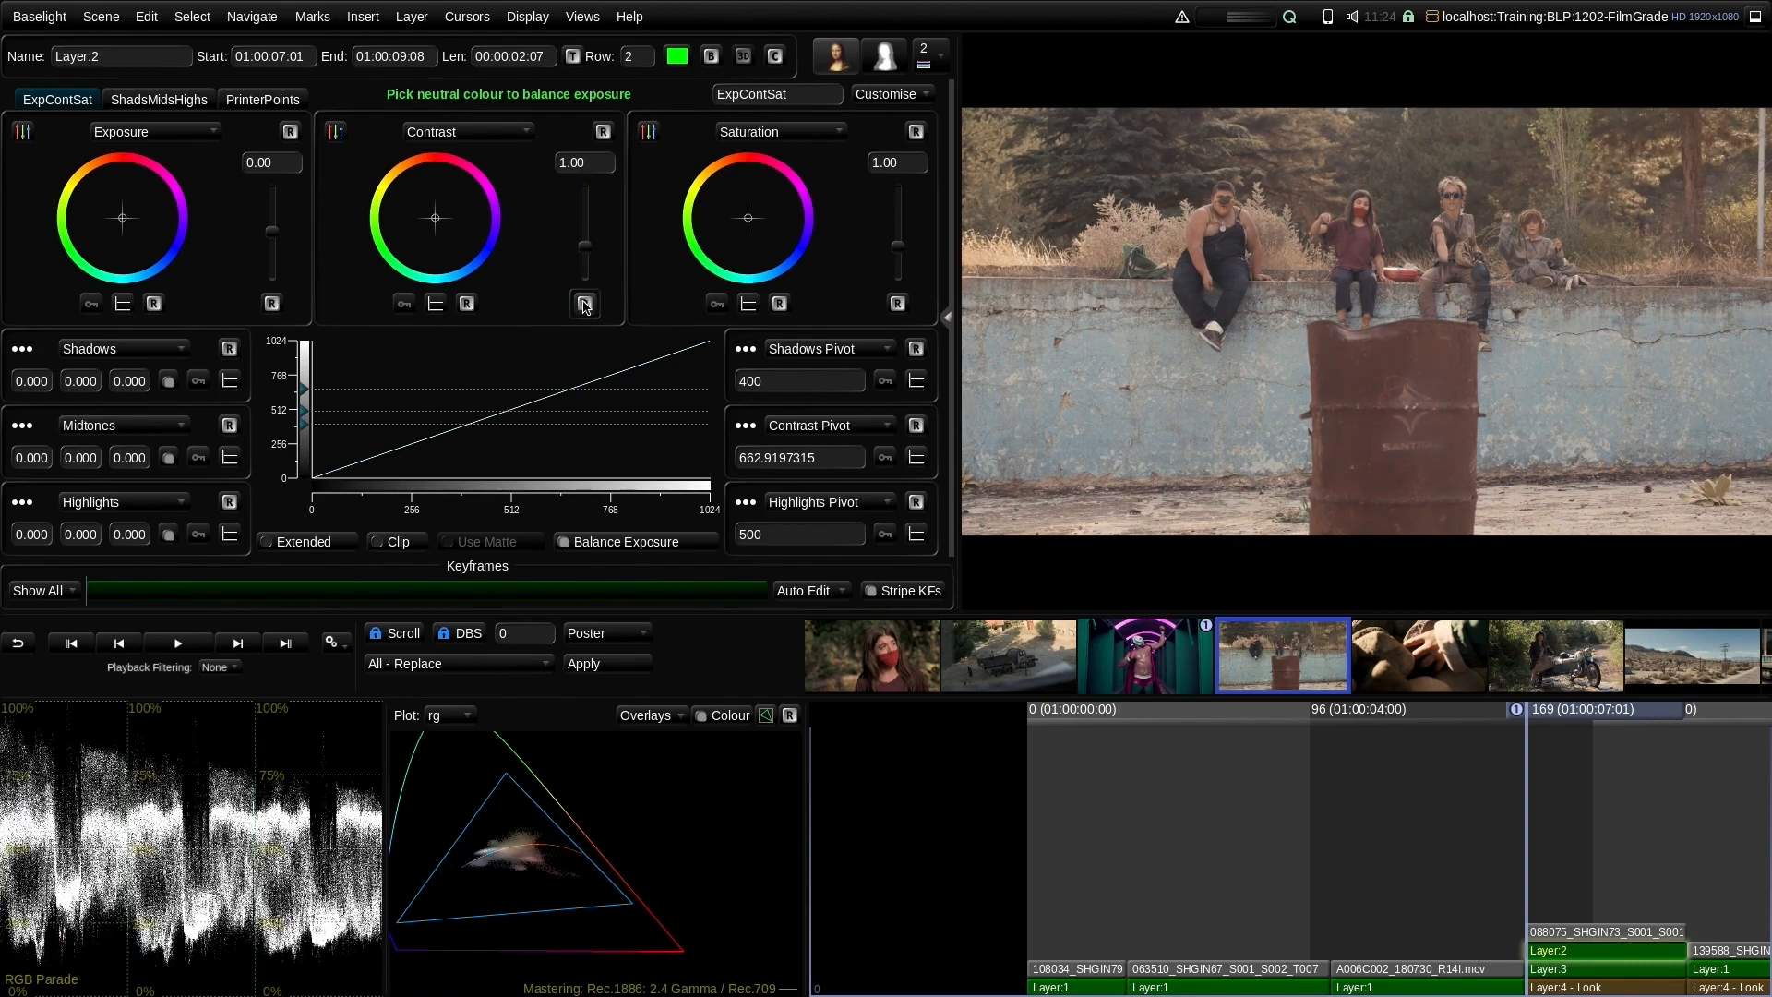
left_click(915, 427)
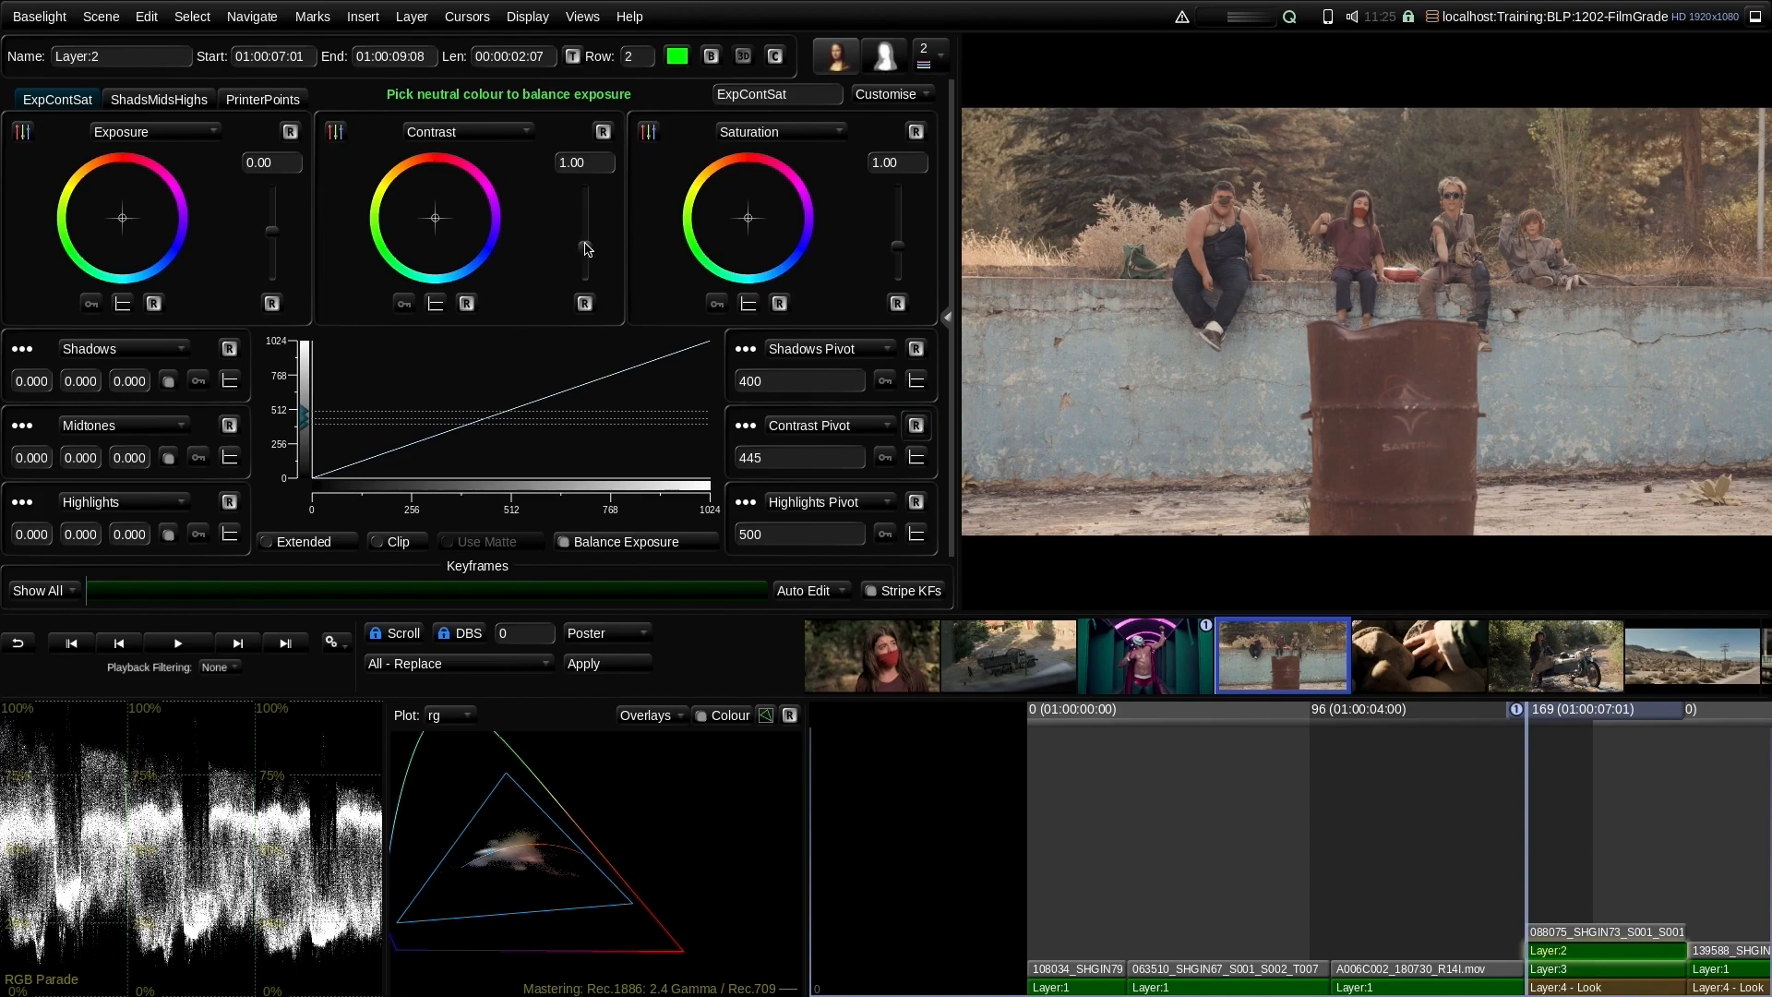
Raise the contrast to 1.90, try a saturation of 0.00, and reset the saturation
left_click_drag(585, 238, 584, 222)
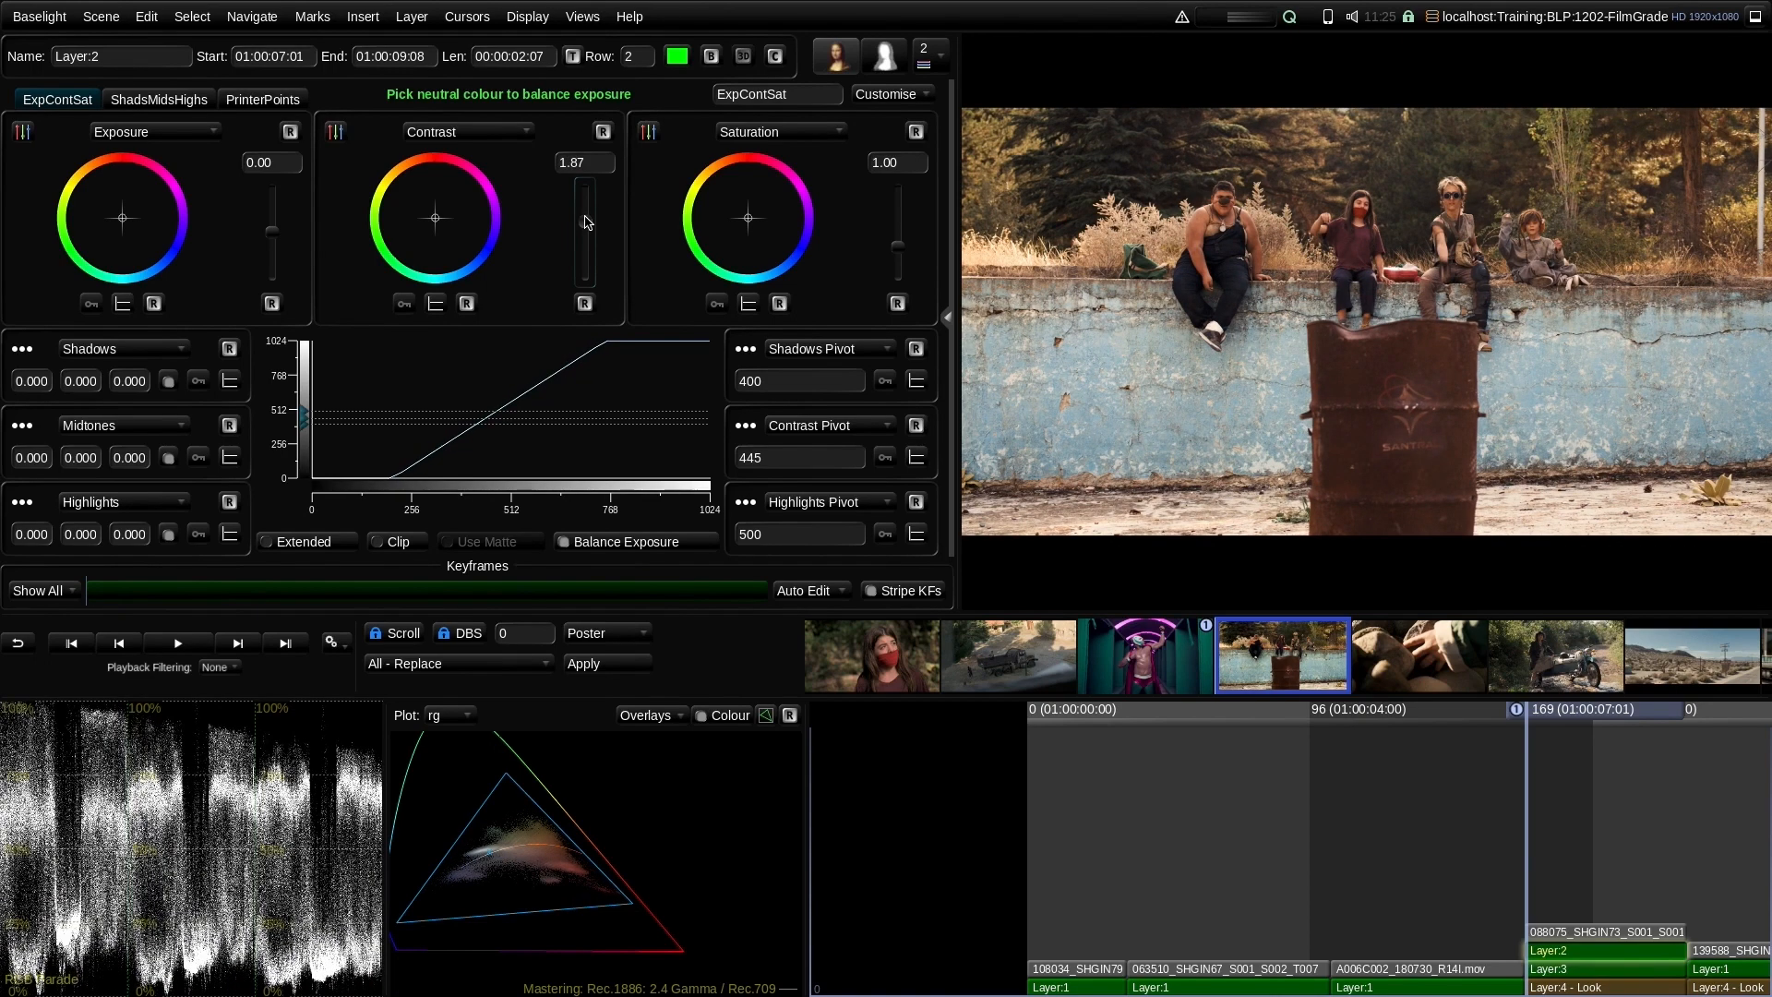
left_click_drag(584, 221, 584, 219)
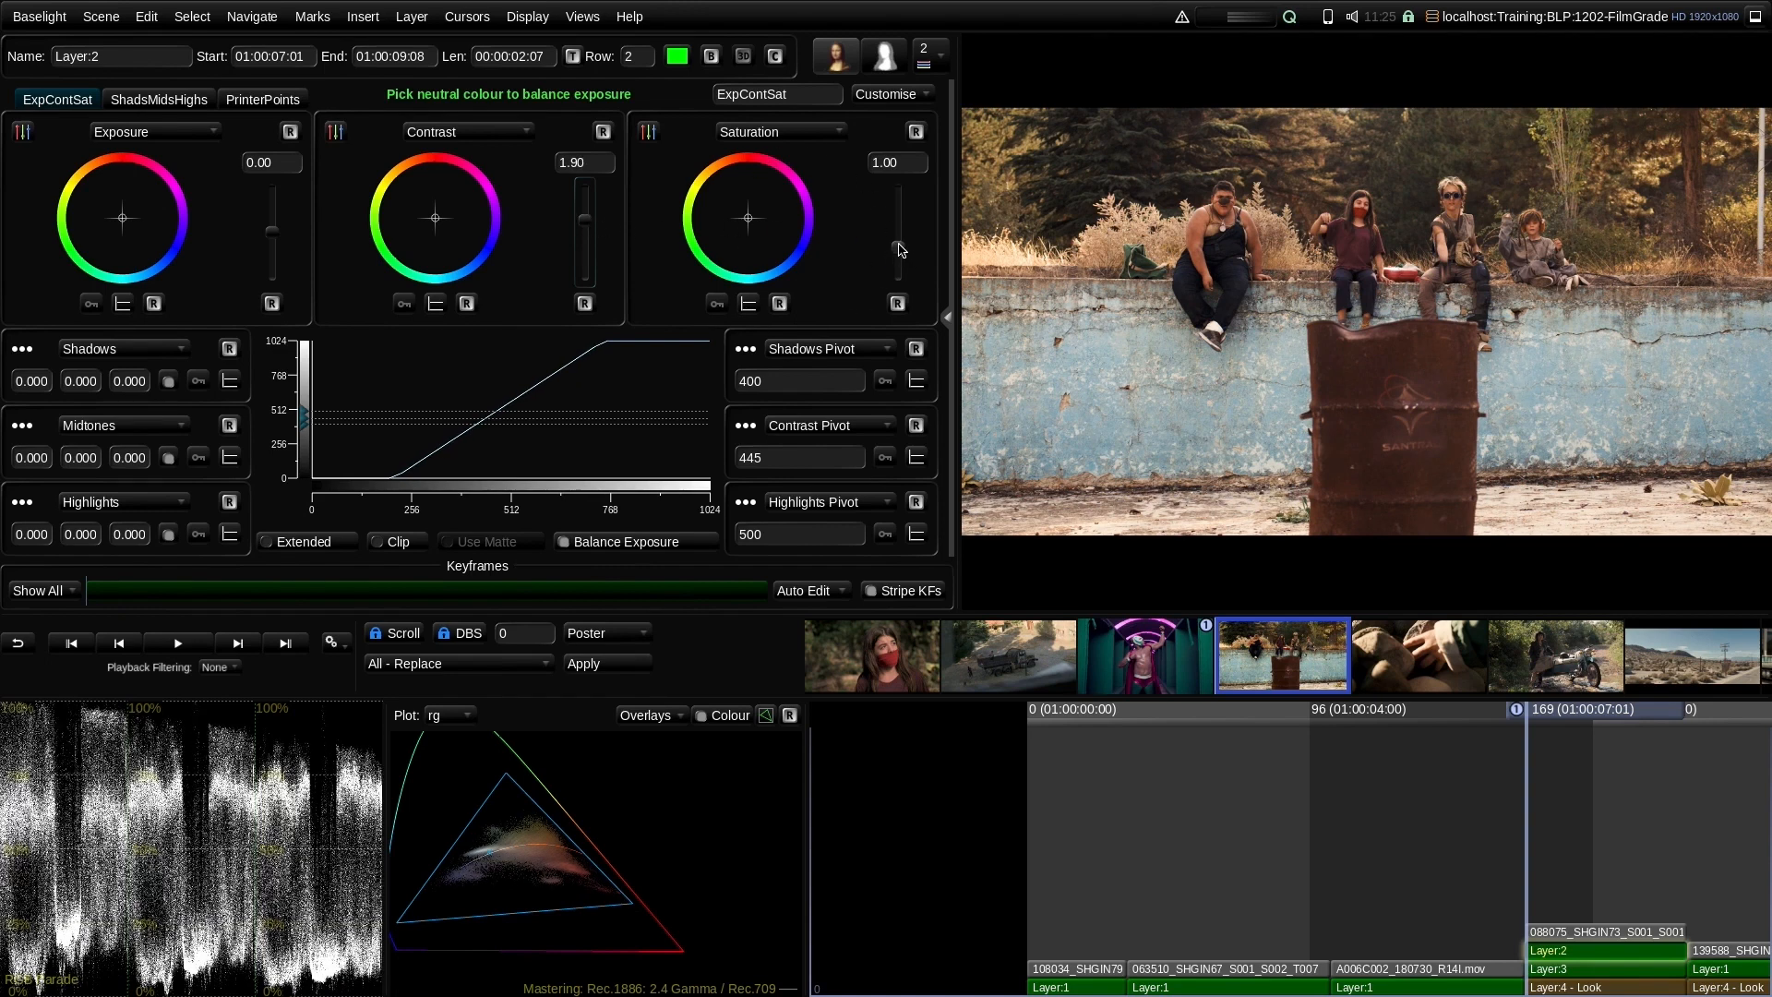
left_click_drag(900, 249, 897, 299)
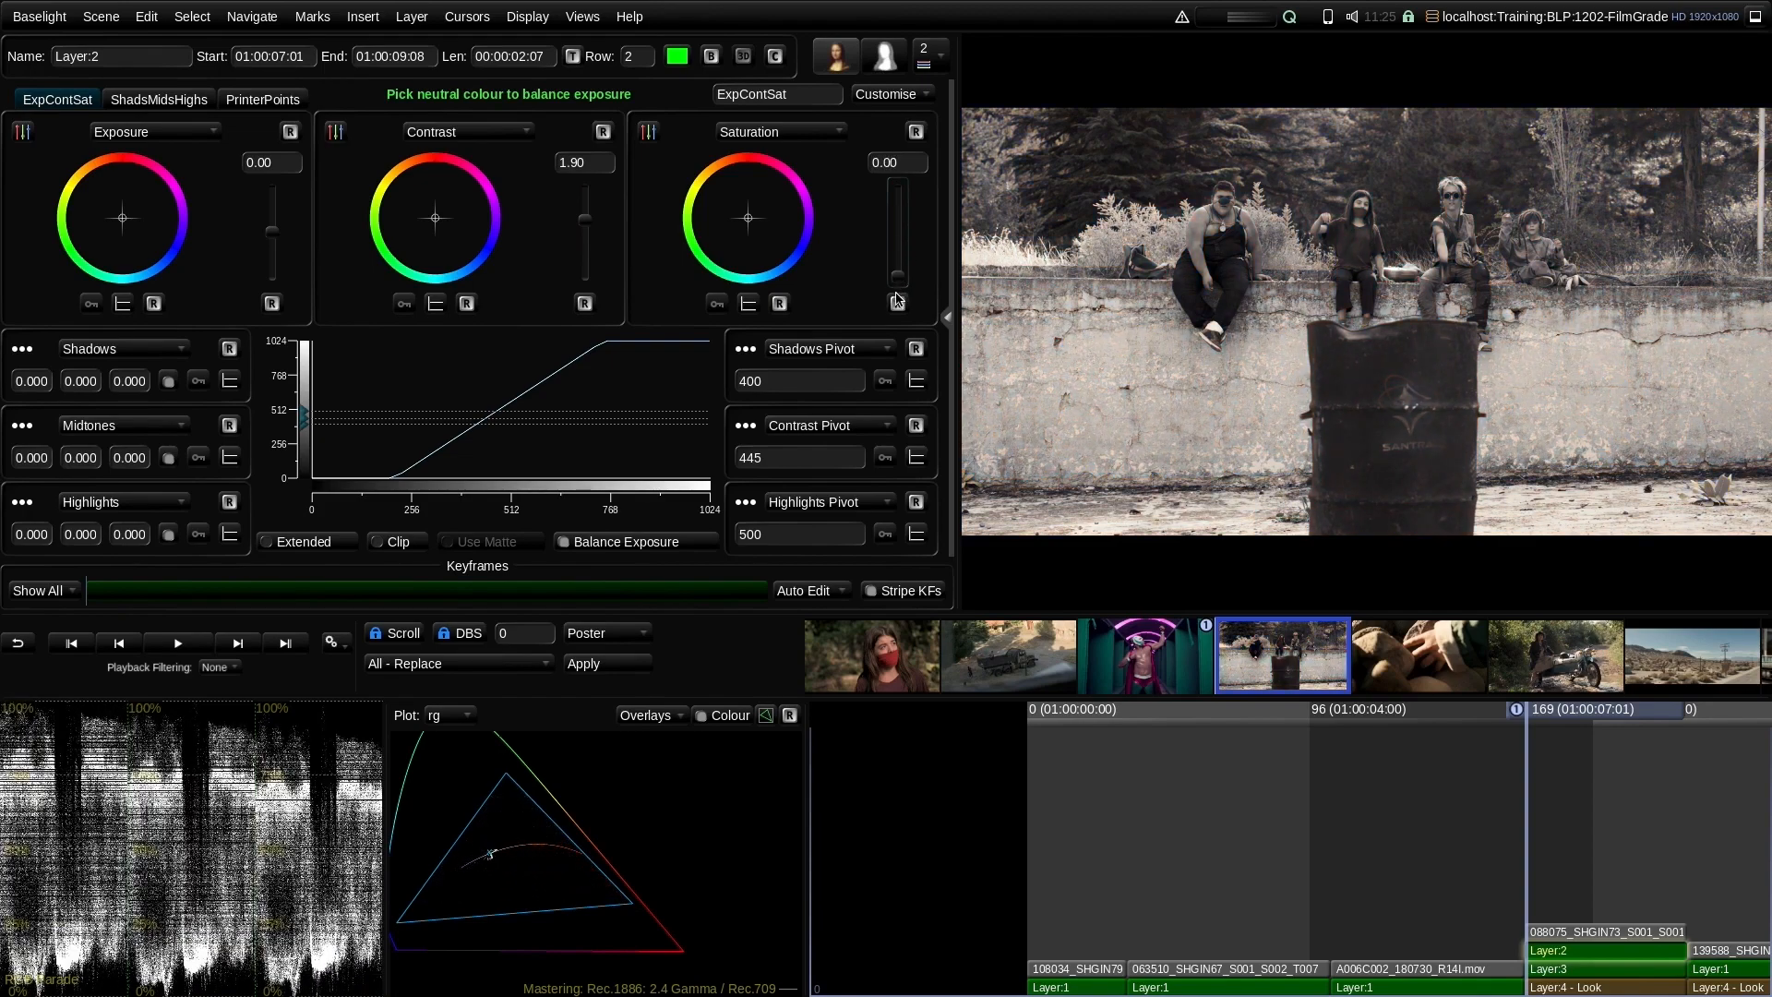
left_click(897, 303)
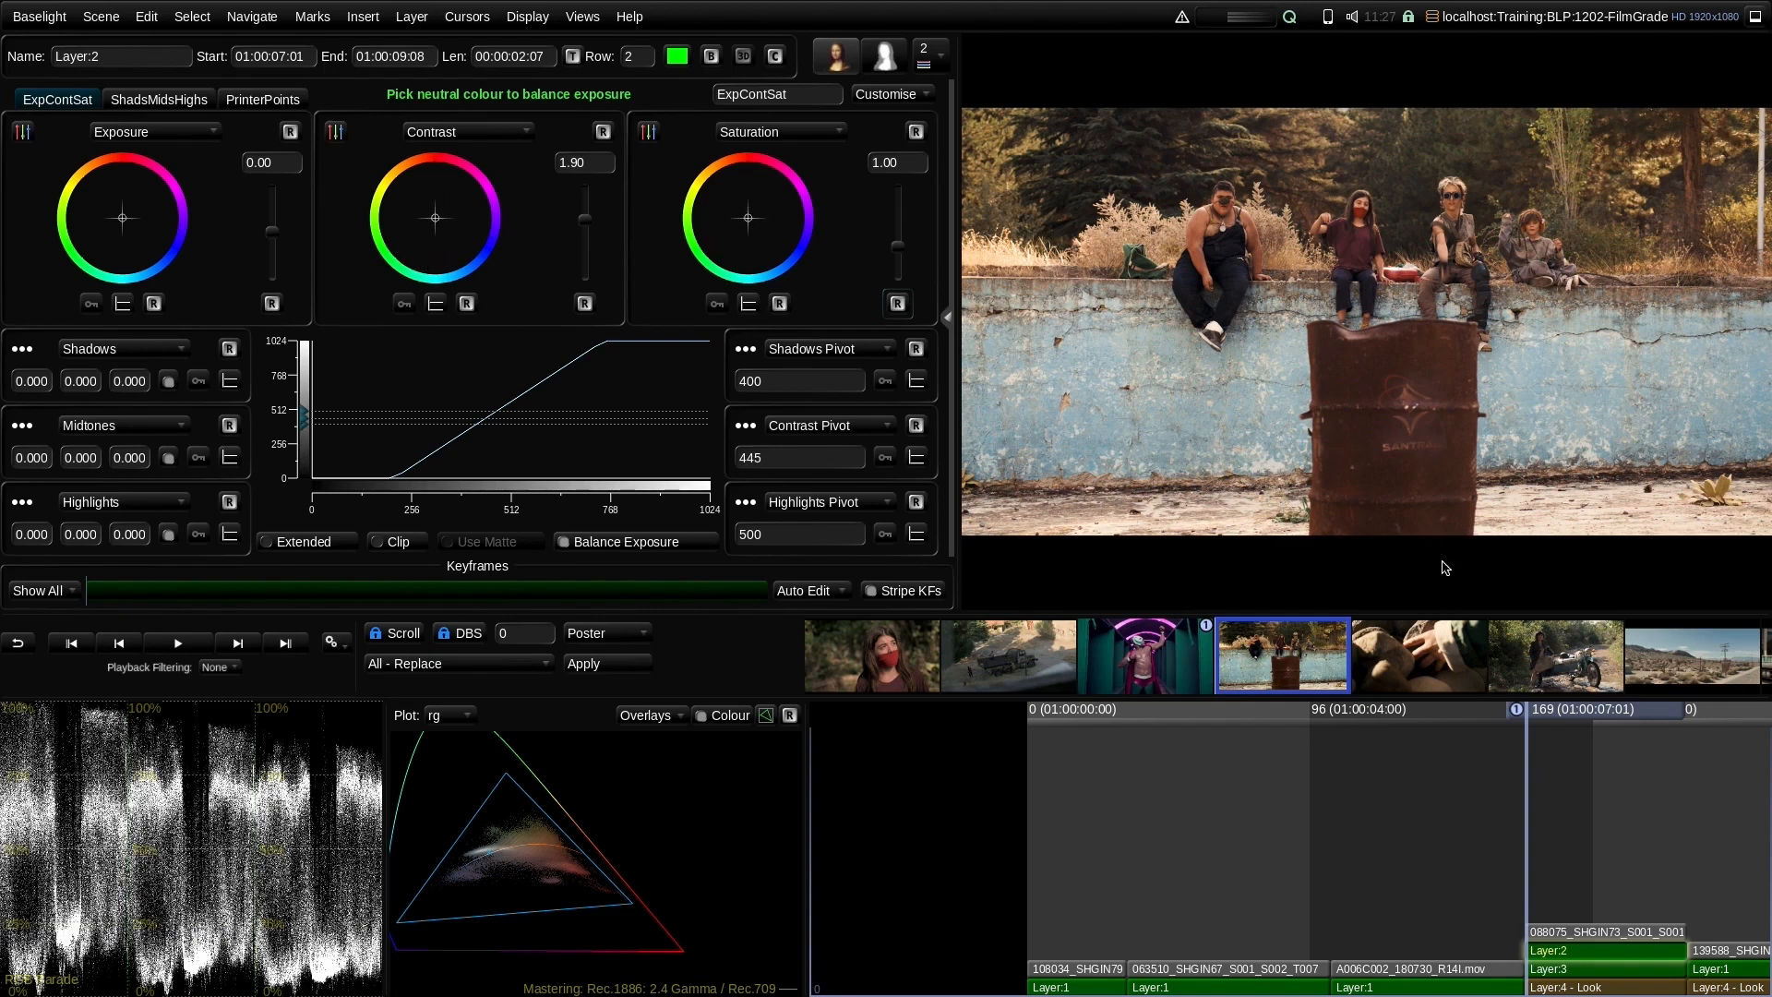
On Layer 3, shift the contrast colour balance towards orange and set the contrast pivot to about 457
left_click(1551, 971)
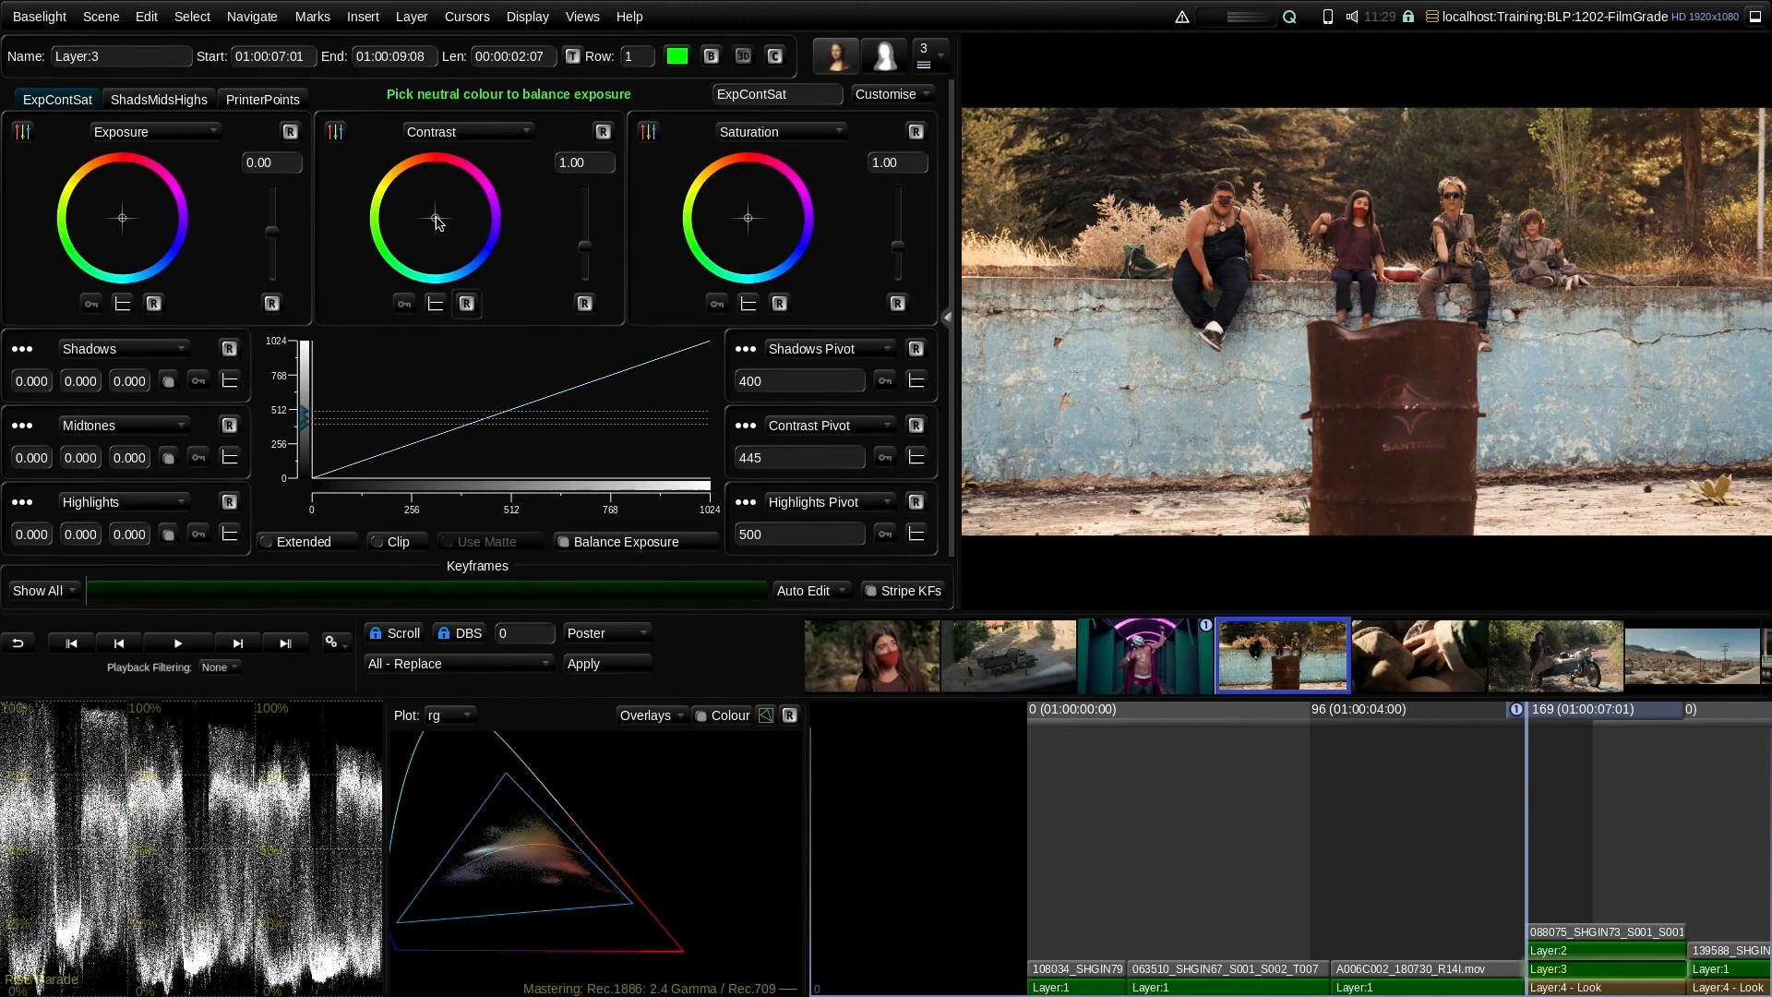
left_click_drag(435, 221, 417, 192)
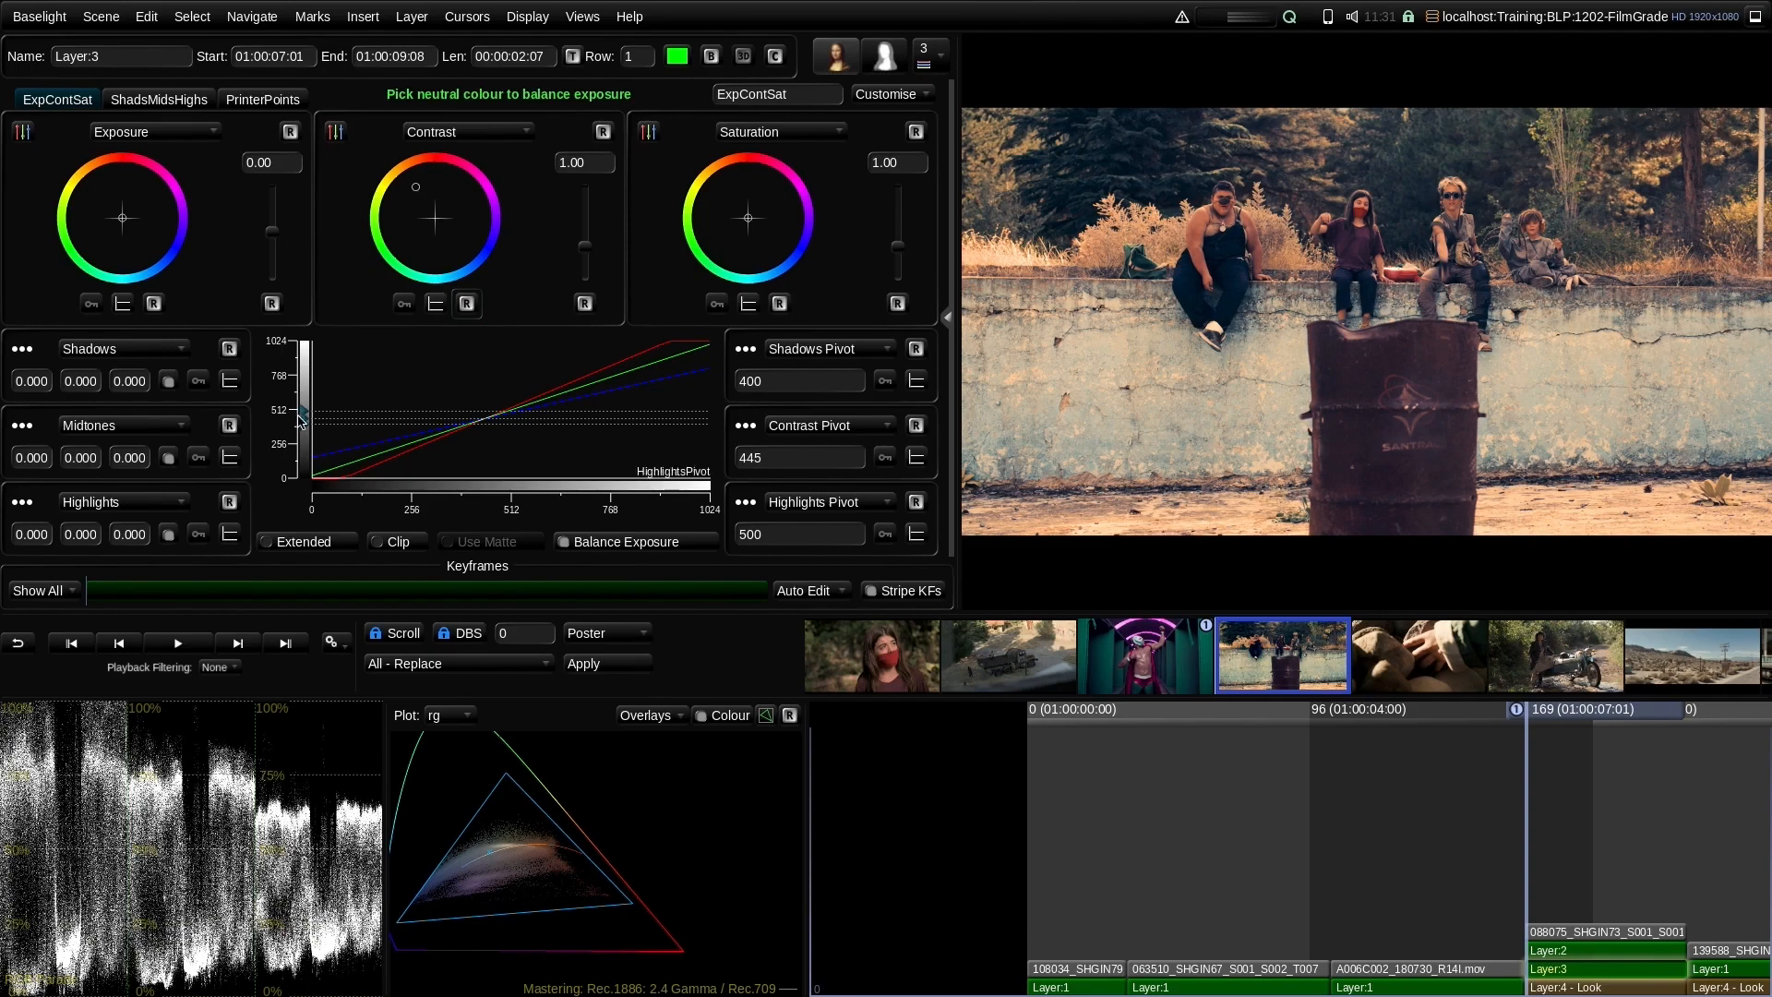
left_click_drag(307, 425, 300, 422)
Store the orange look in the scratchpad, shift the contrast balance towards magenta, and grab that look into slot 2
left_click(147, 16)
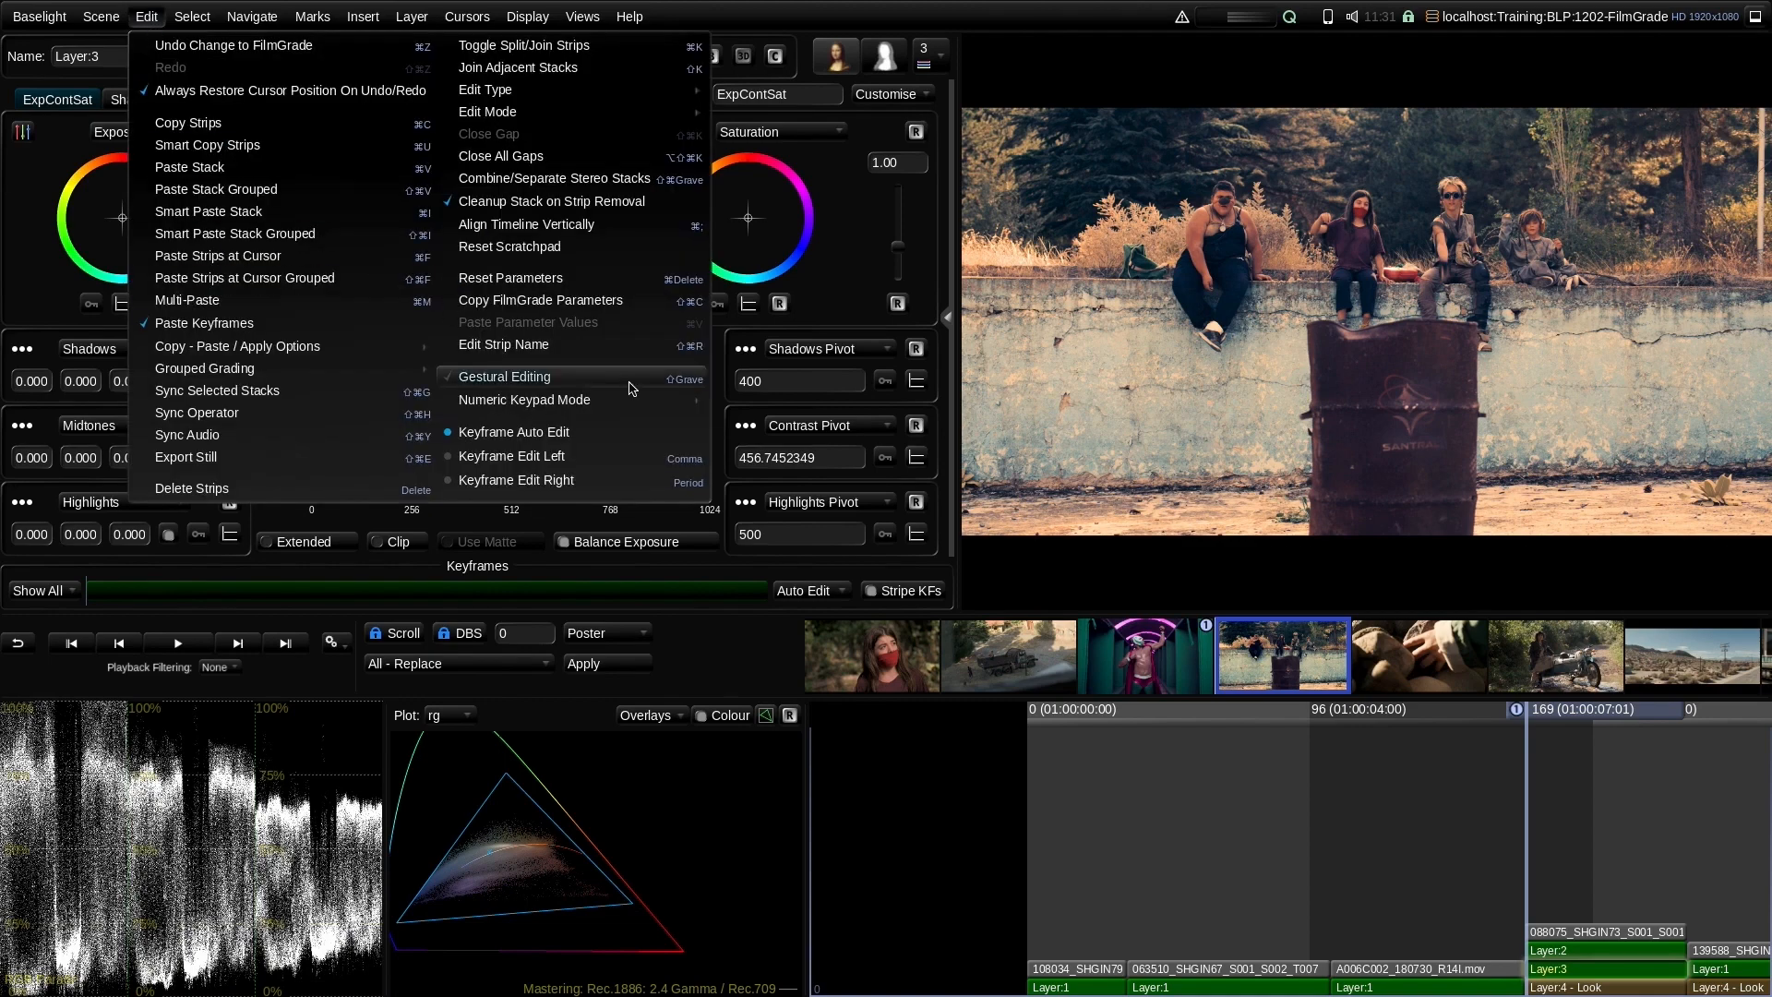
mouse_move(637, 400)
left_click(755, 459)
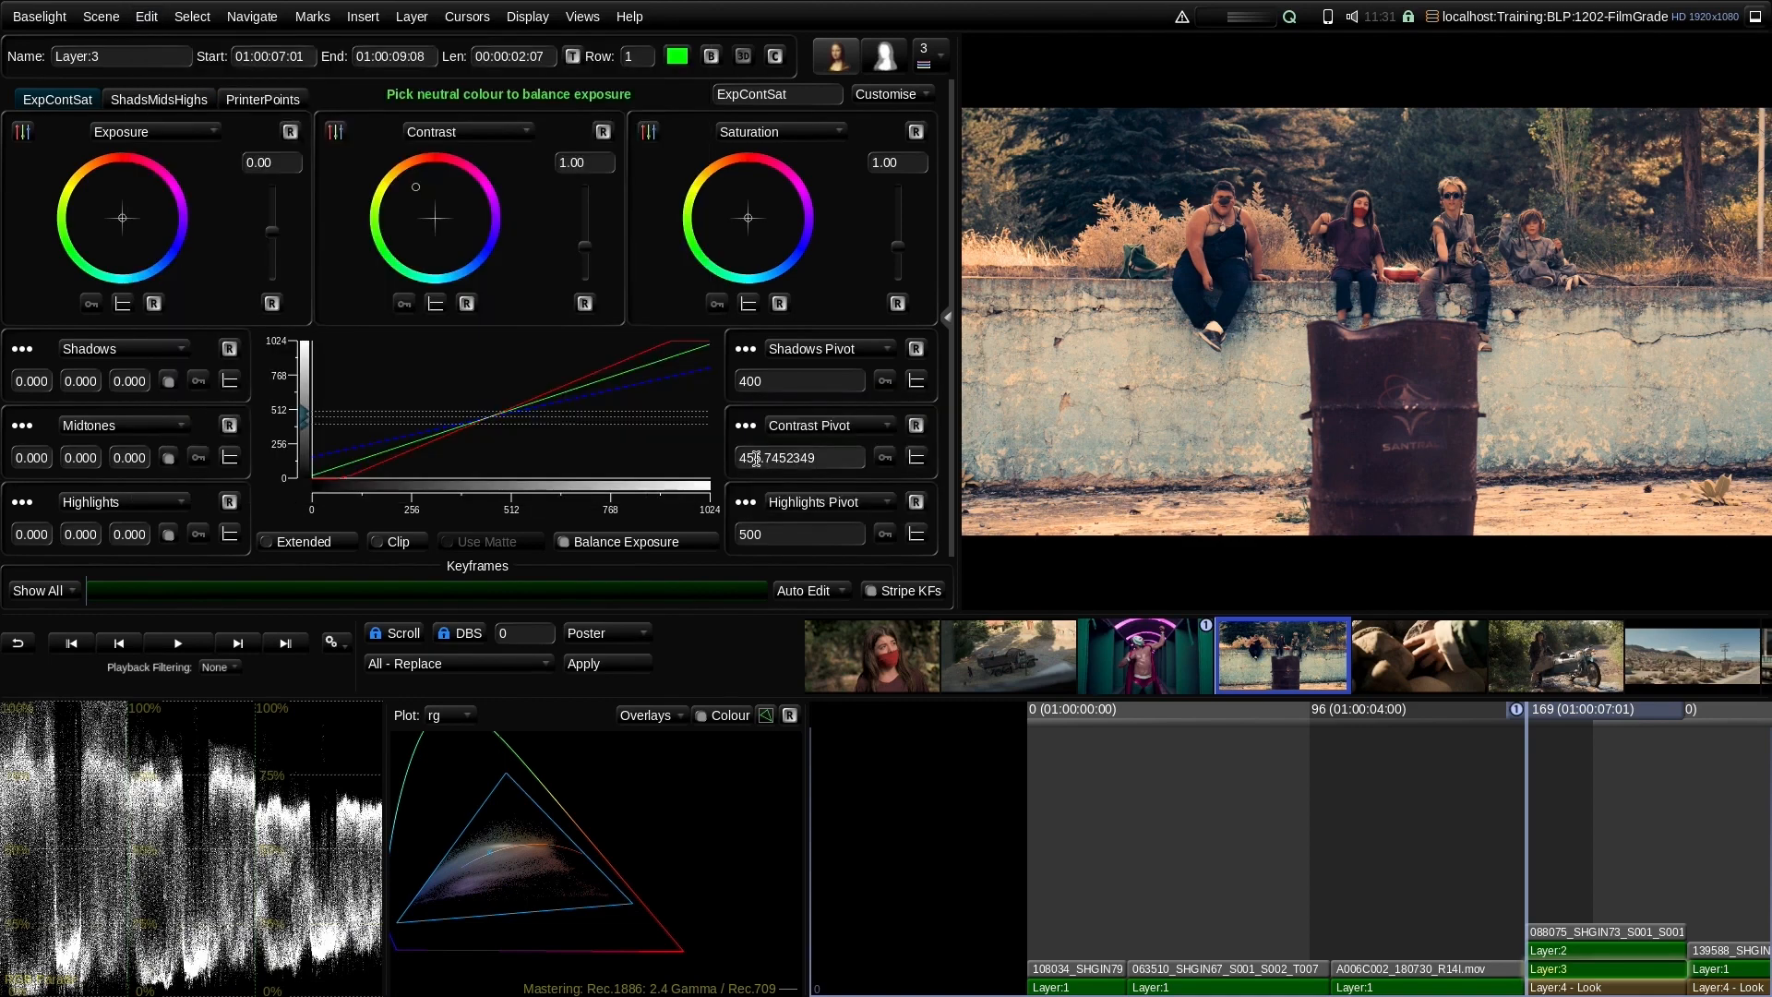
key("KP_1")
left_click_drag(419, 192, 462, 204)
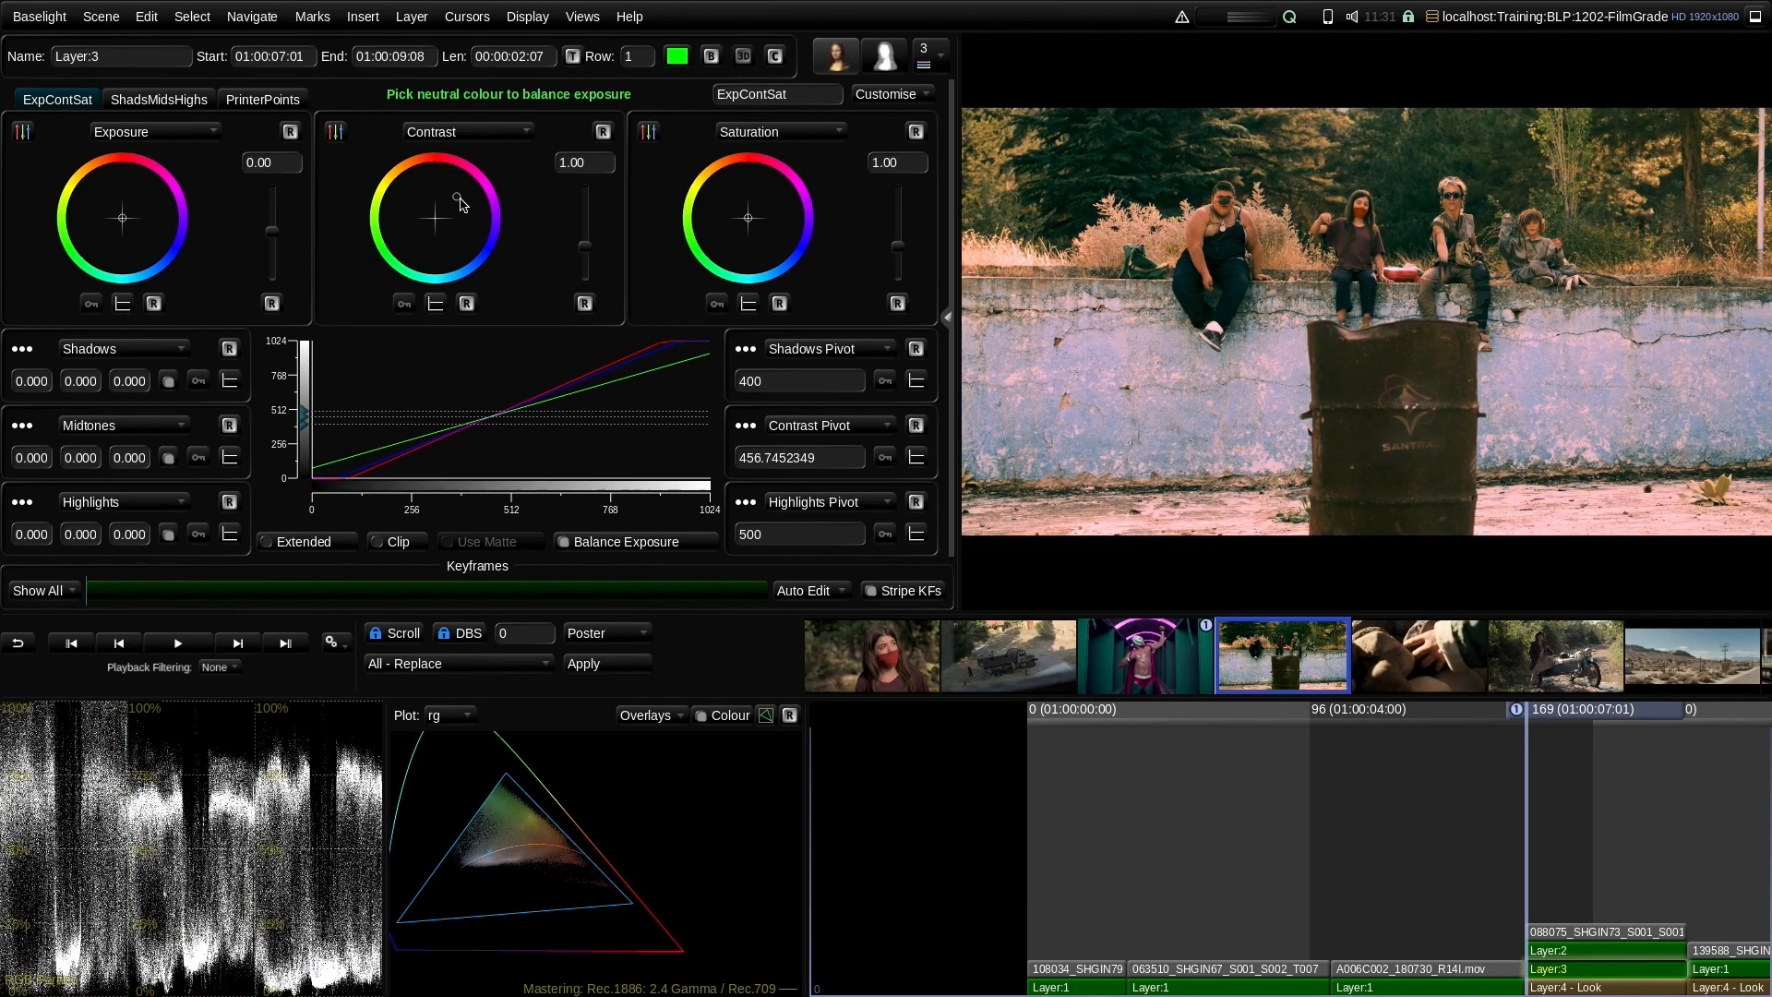
key("ctrl+g")
Shift the contrast balance towards blue and towards green-cyan, grabbing the looks into scratchpad slots 3 and 4
left_click_drag(475, 199, 453, 243)
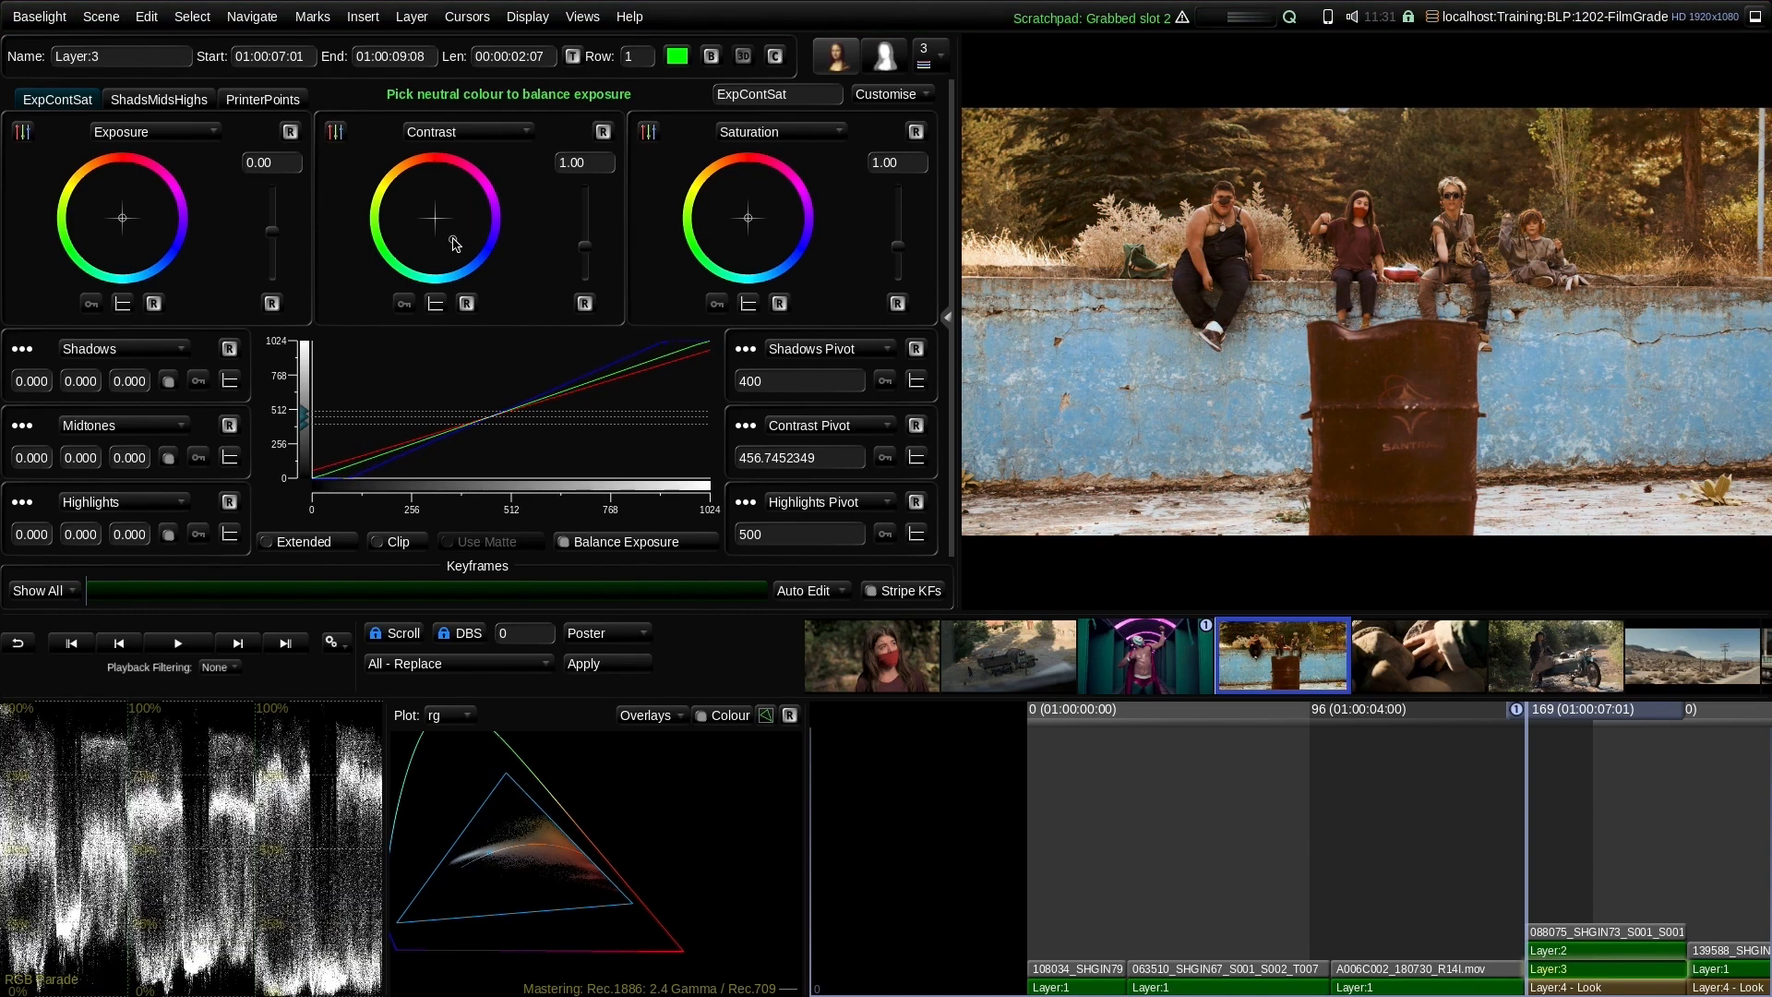
key("ctrl+g")
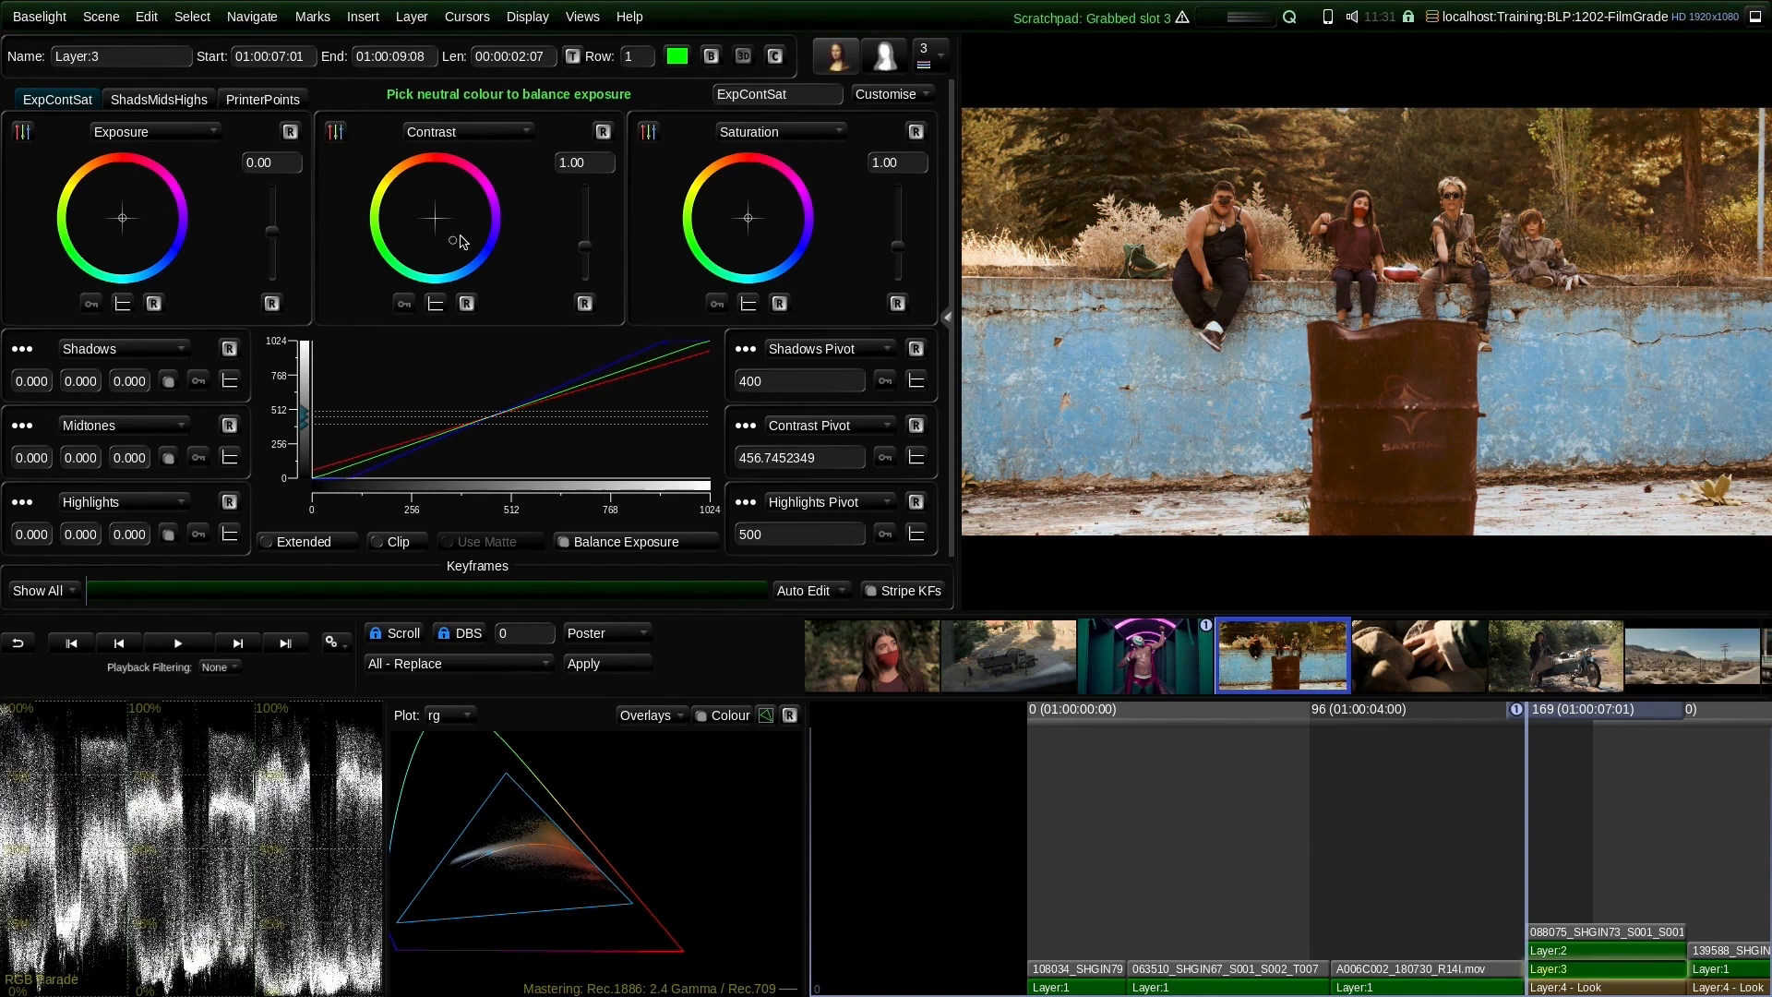
left_click_drag(452, 244, 422, 239)
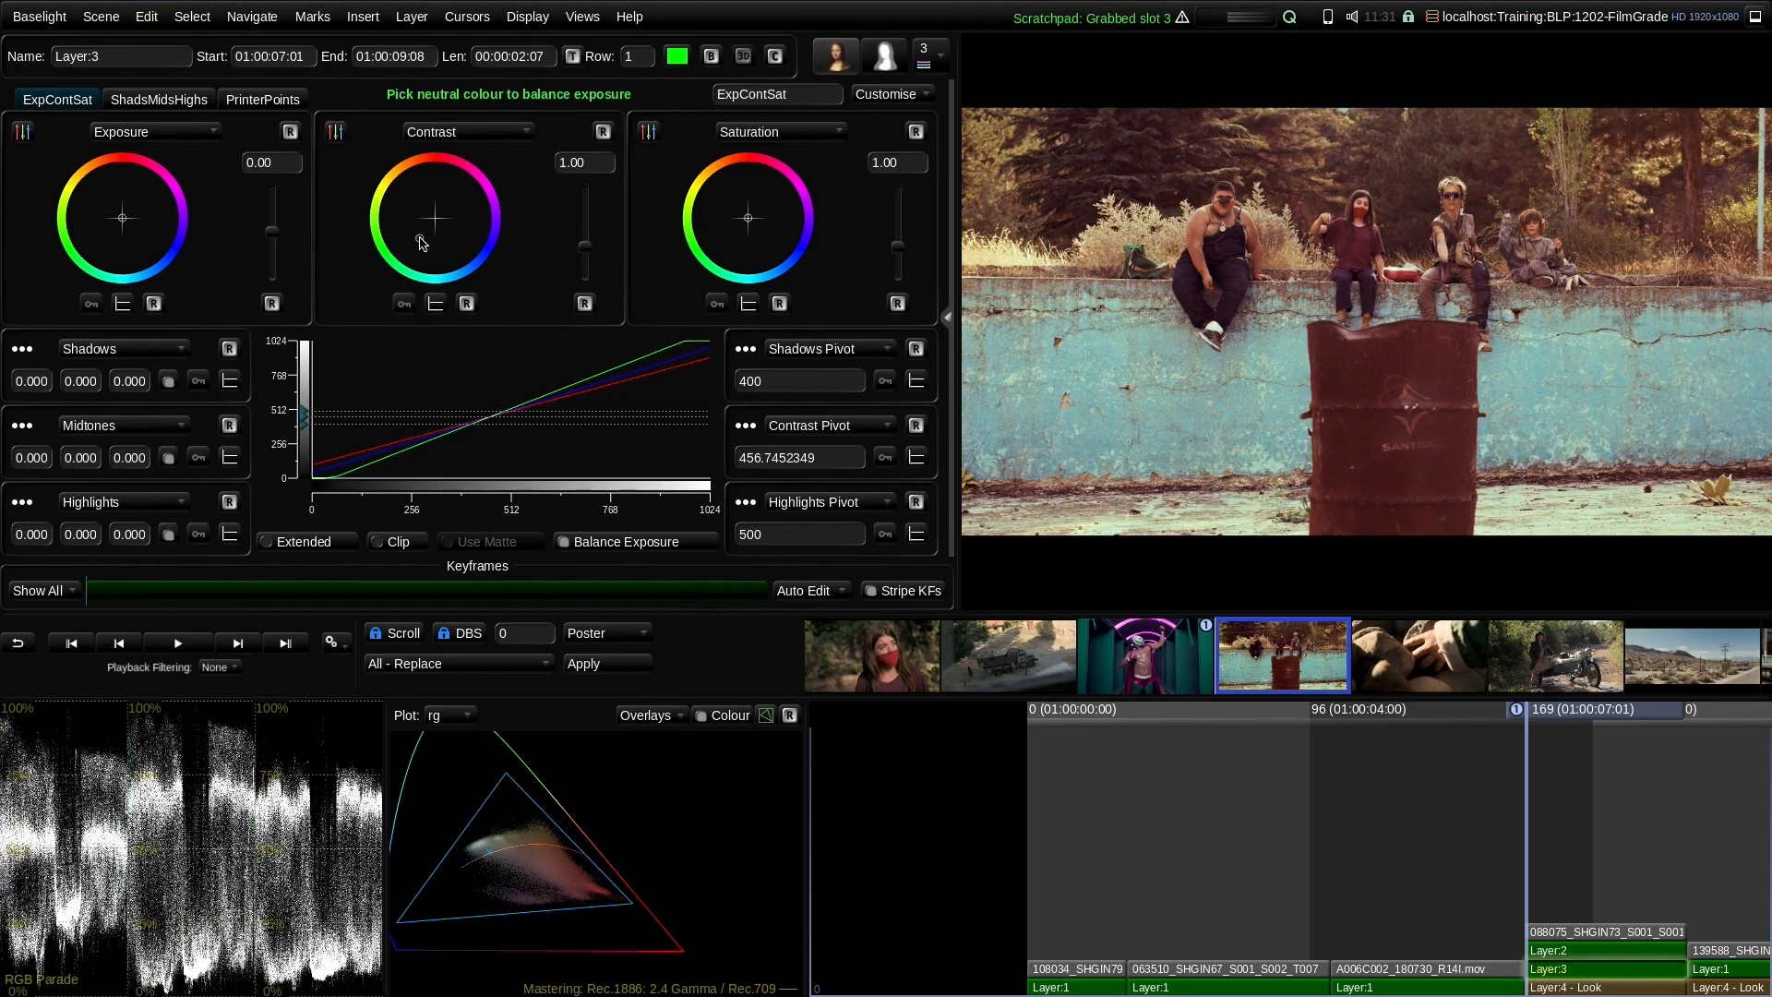
key("ctrl+g")
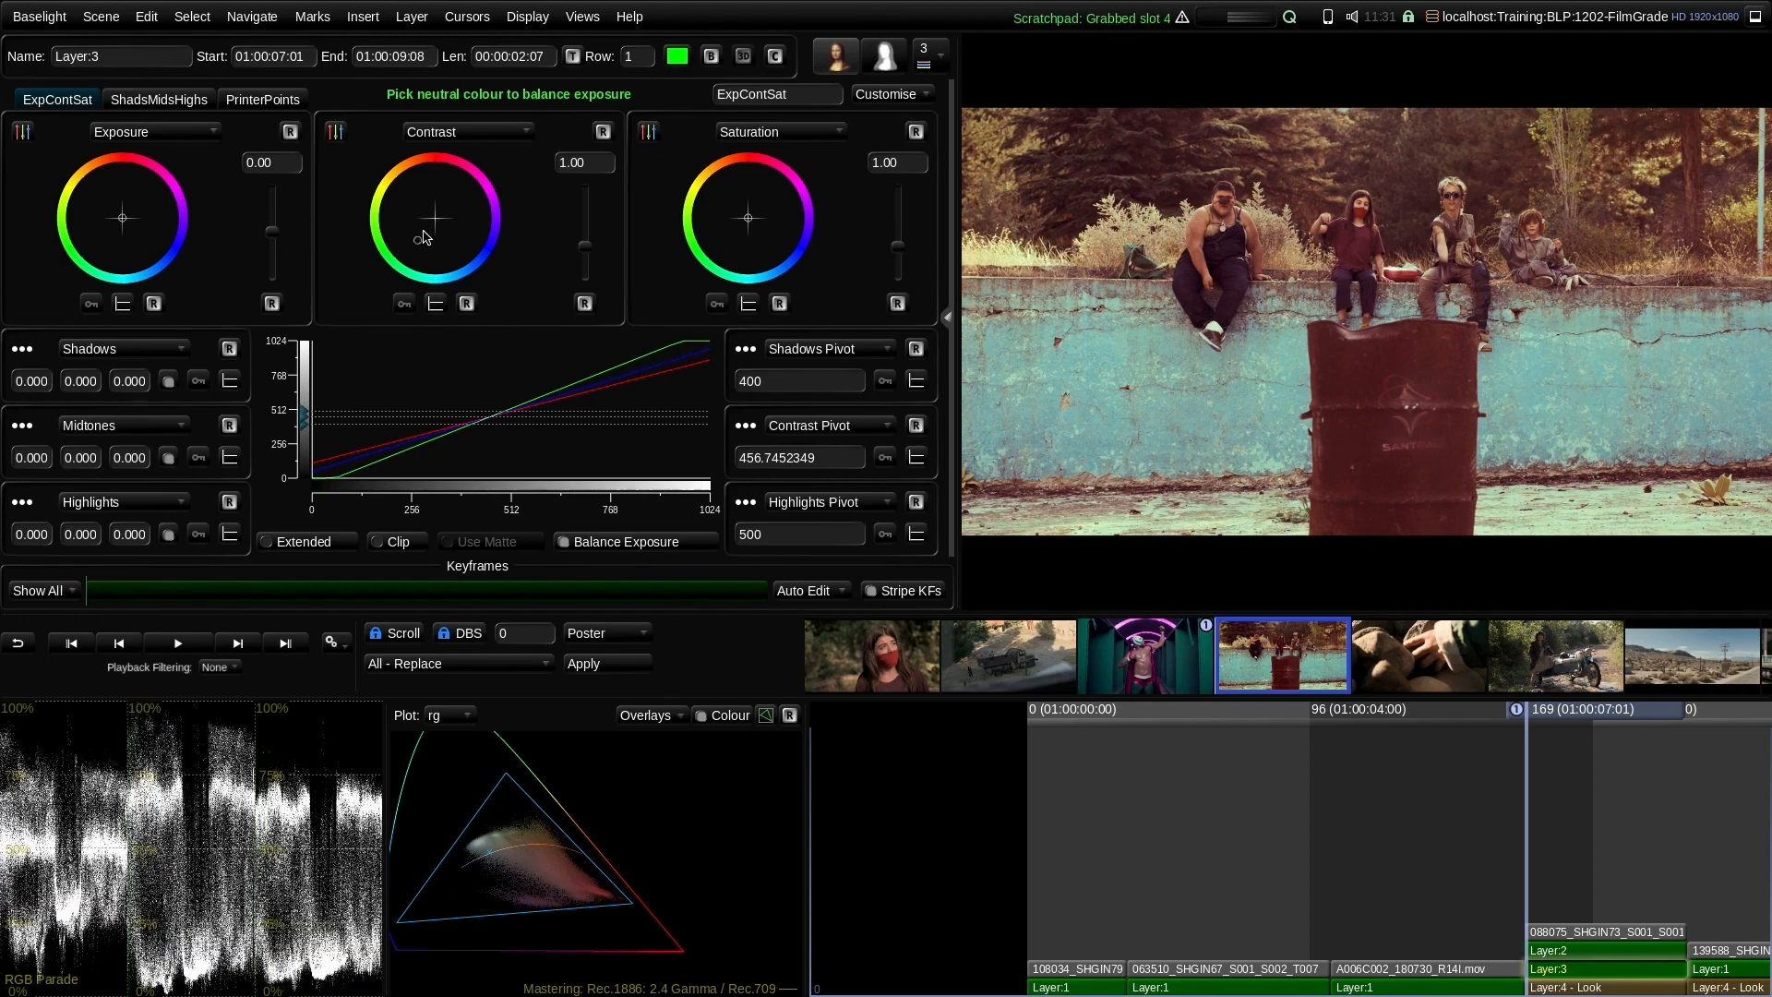
Shift the contrast balance towards yellow-green, grab it into scratchpad slot 5, and recall the stored looks for comparison
left_click_drag(419, 243, 414, 217)
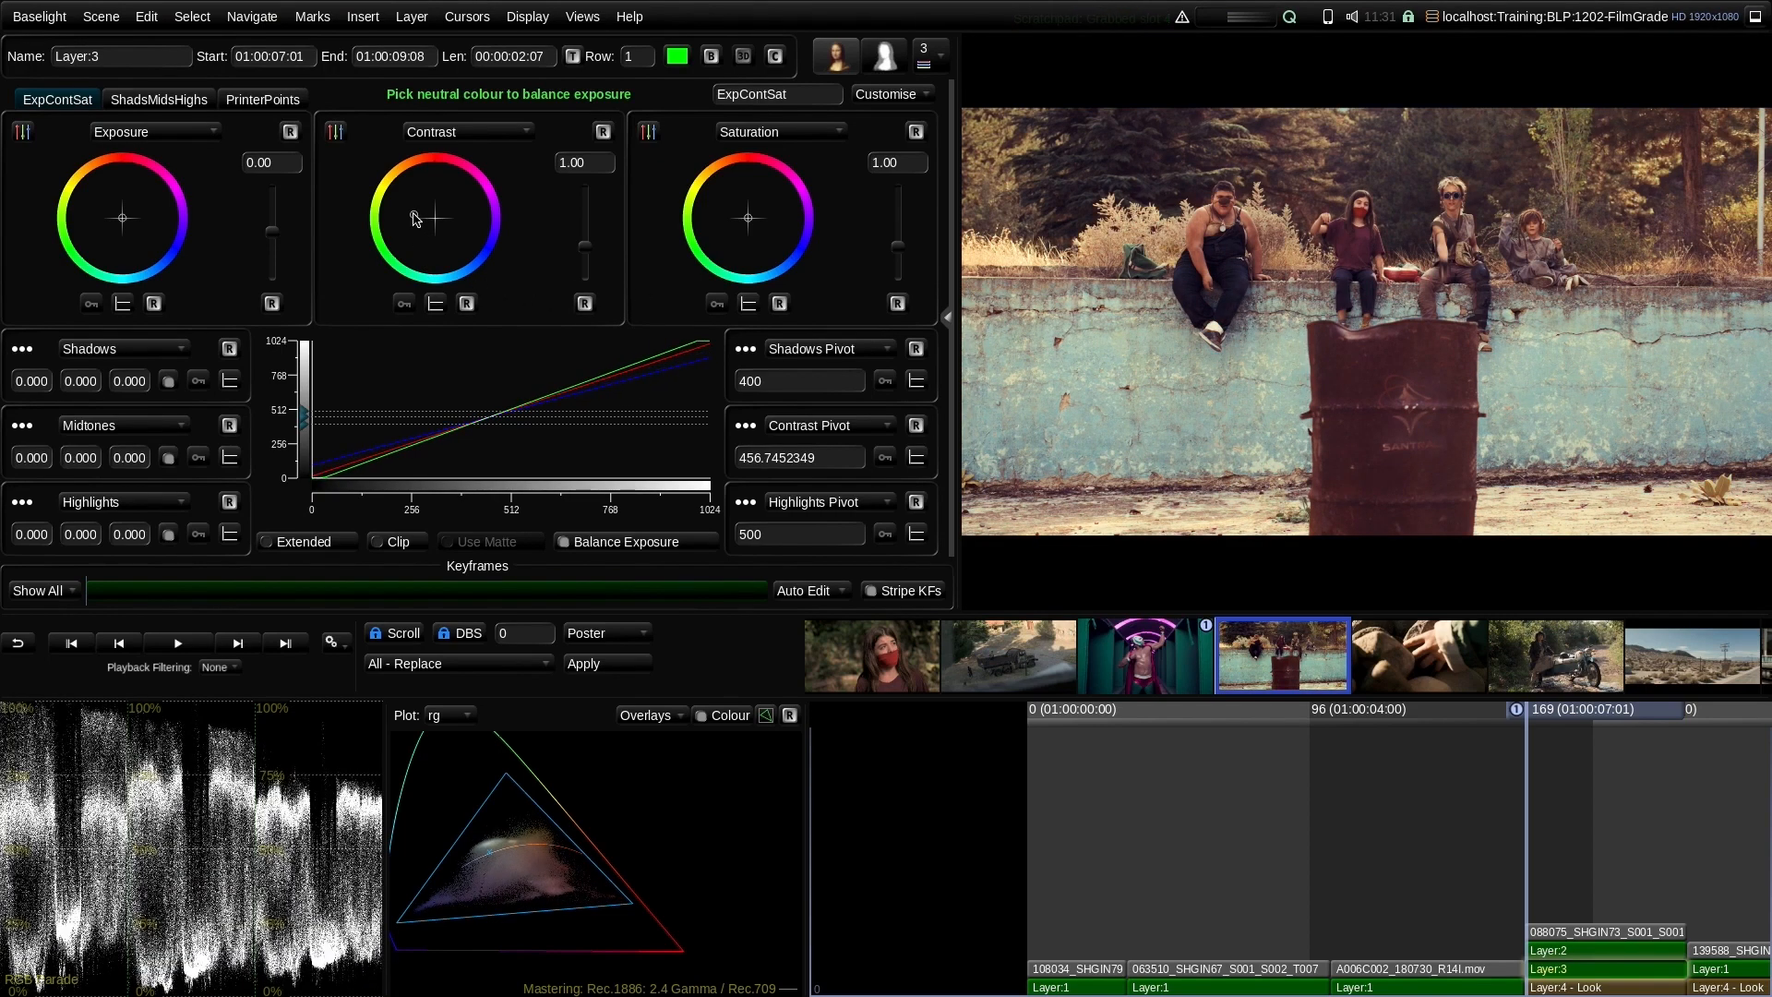
key("g")
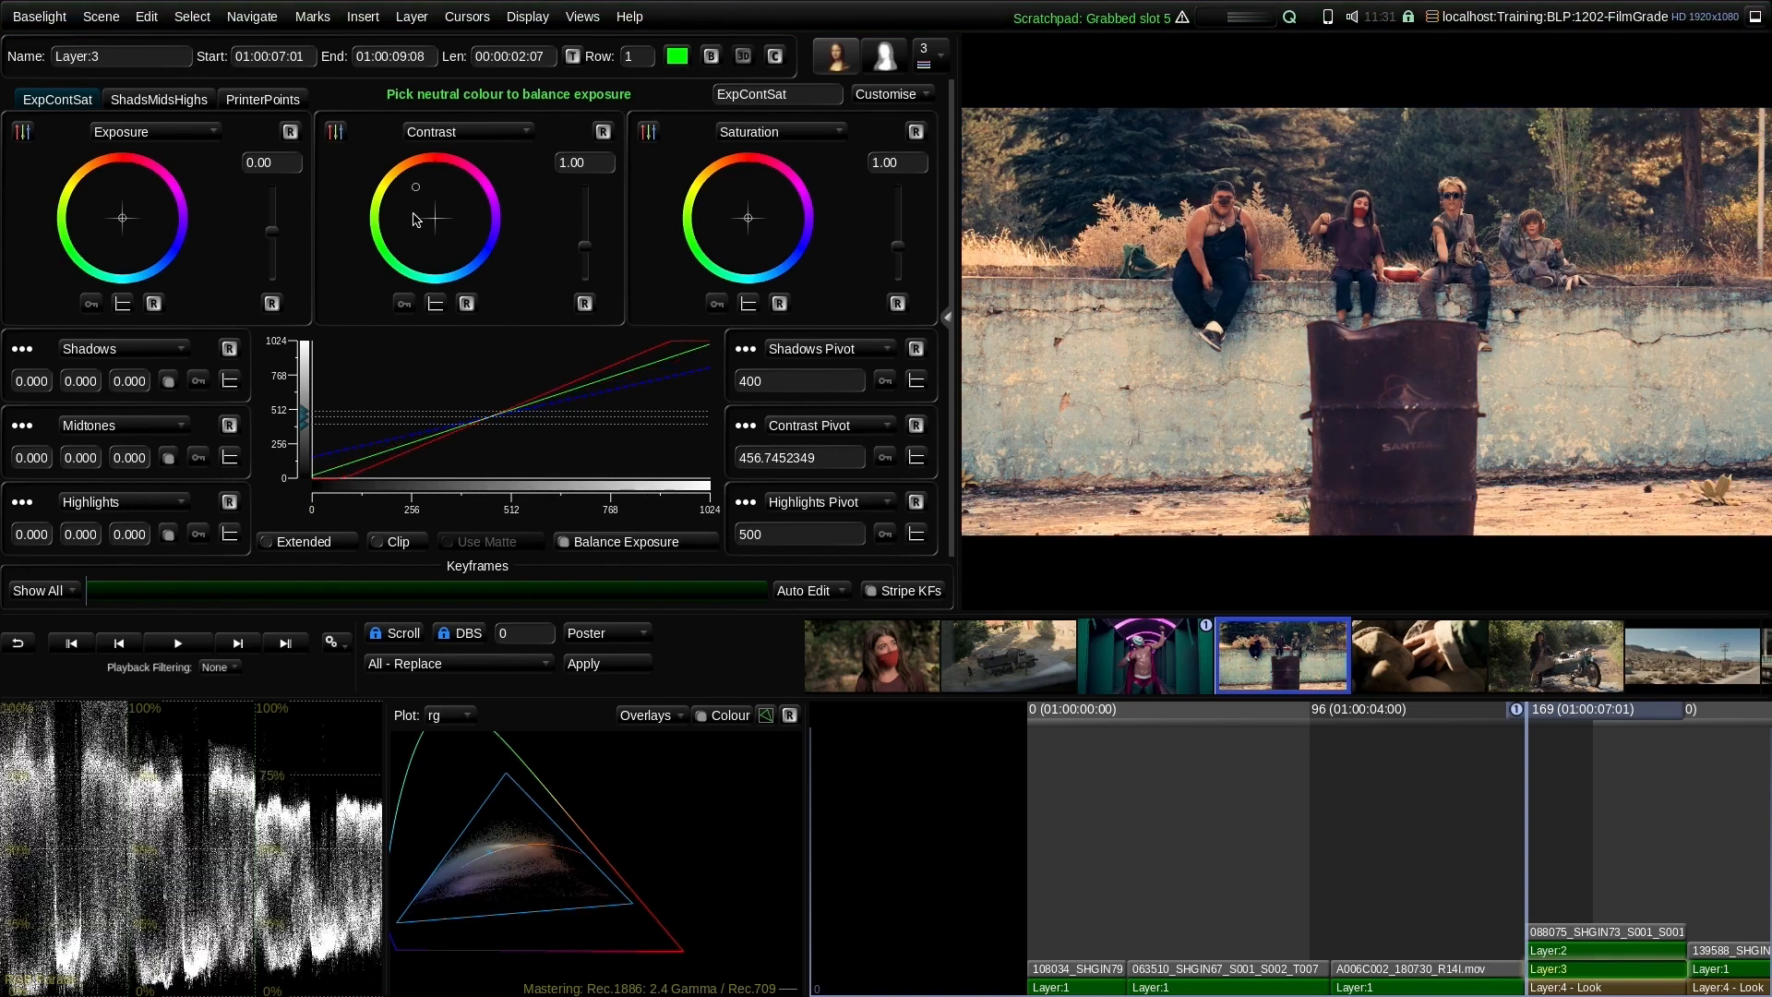
mouse_move(413, 213)
left_mouse_down()
mouse_move(453, 223)
mouse_move(396, 242)
mouse_move(417, 191)
left_mouse_up()
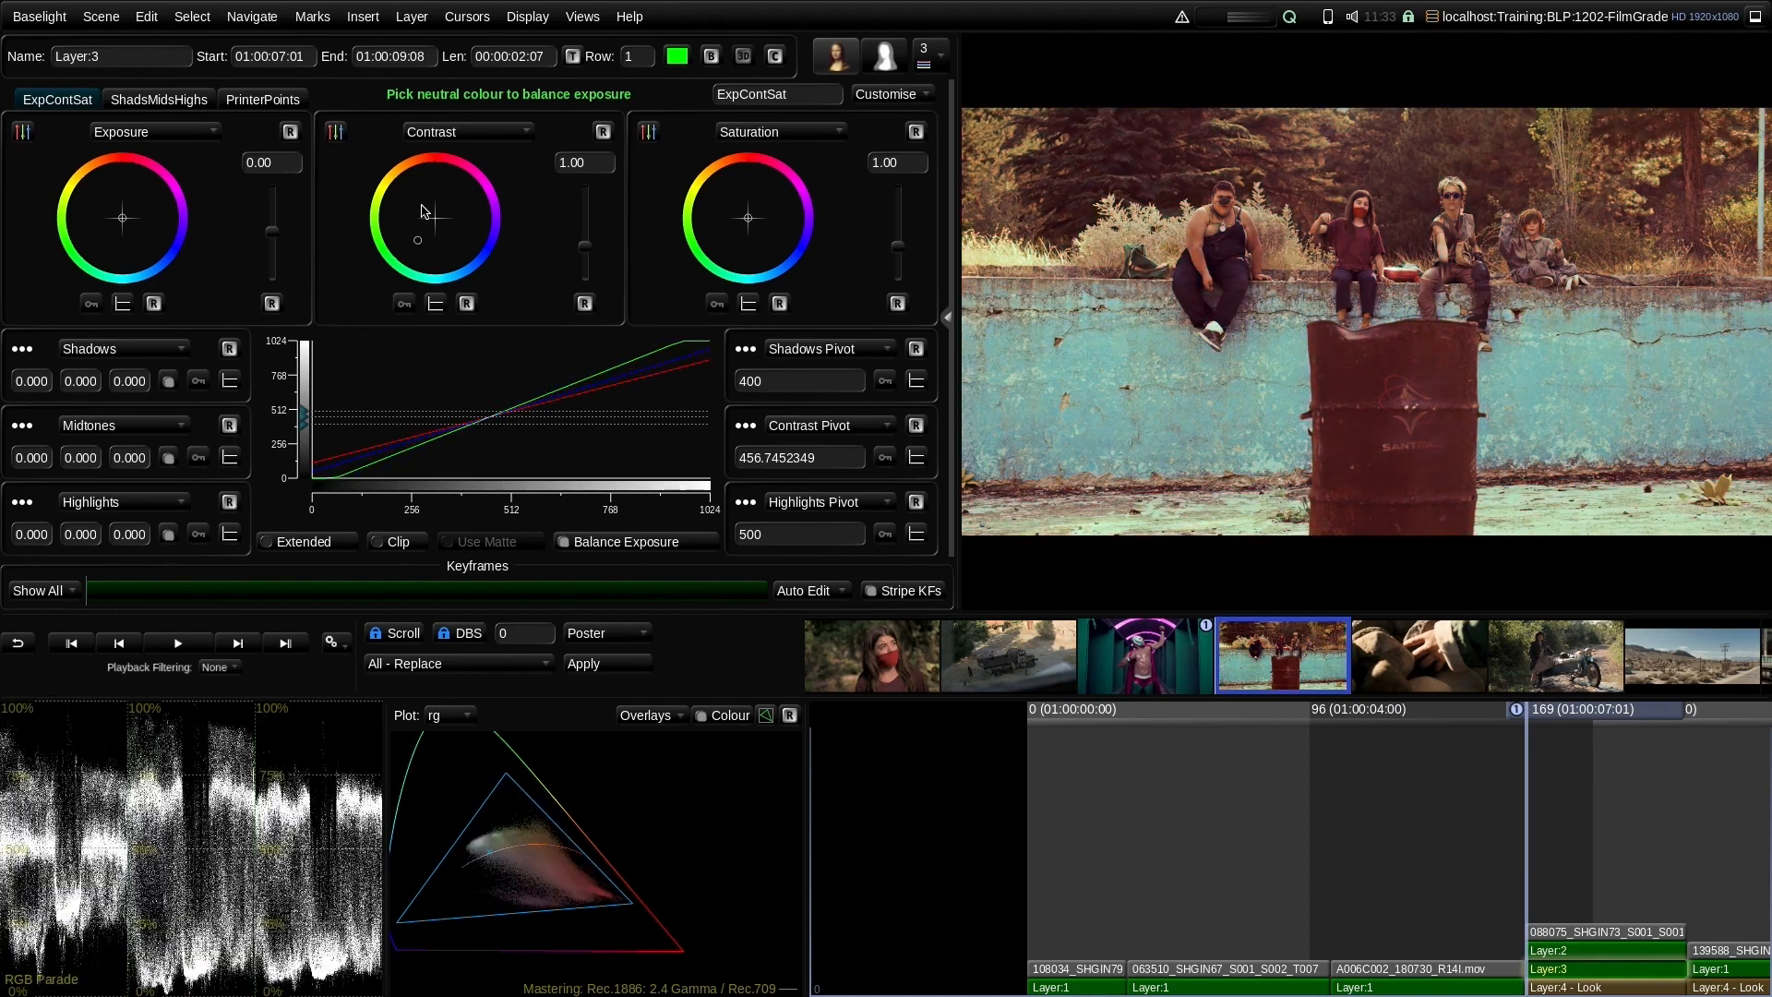
left_click_drag(420, 211, 425, 237)
Try Result Blending values of 30.5 and 33.8 on Layer 3, toggle the layer to compare, and remove the blending
left_click(952, 325)
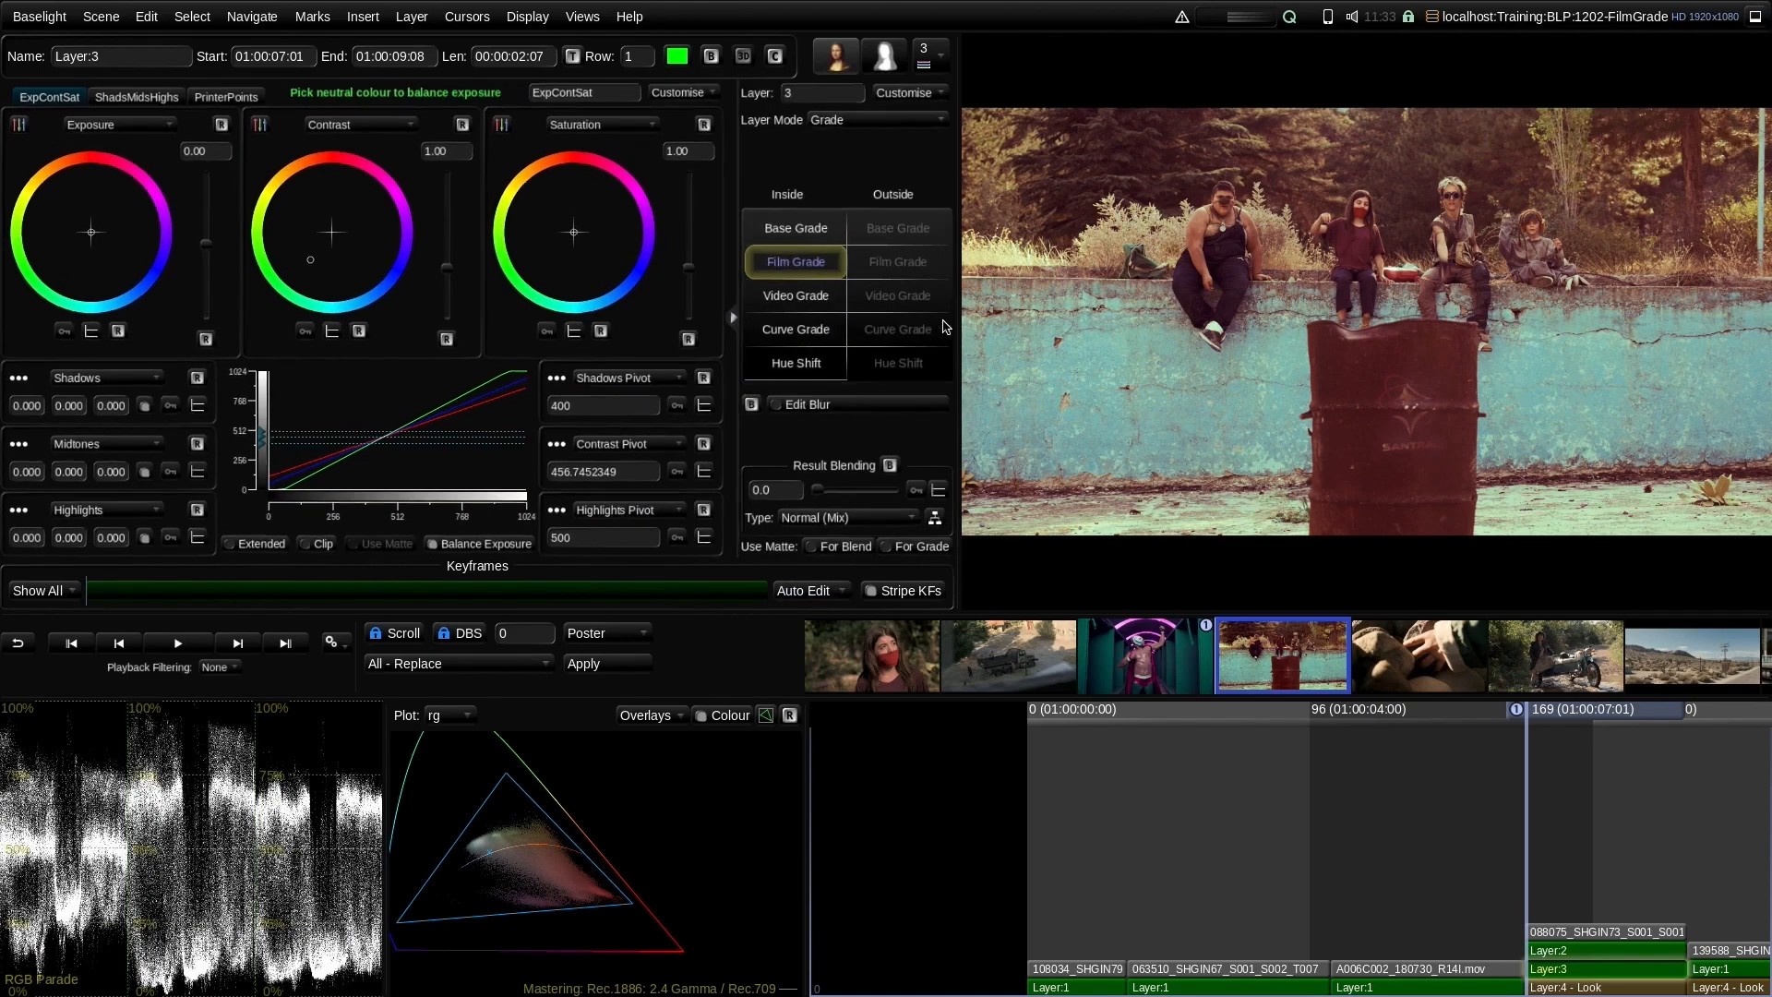
left_click_drag(828, 497, 832, 500)
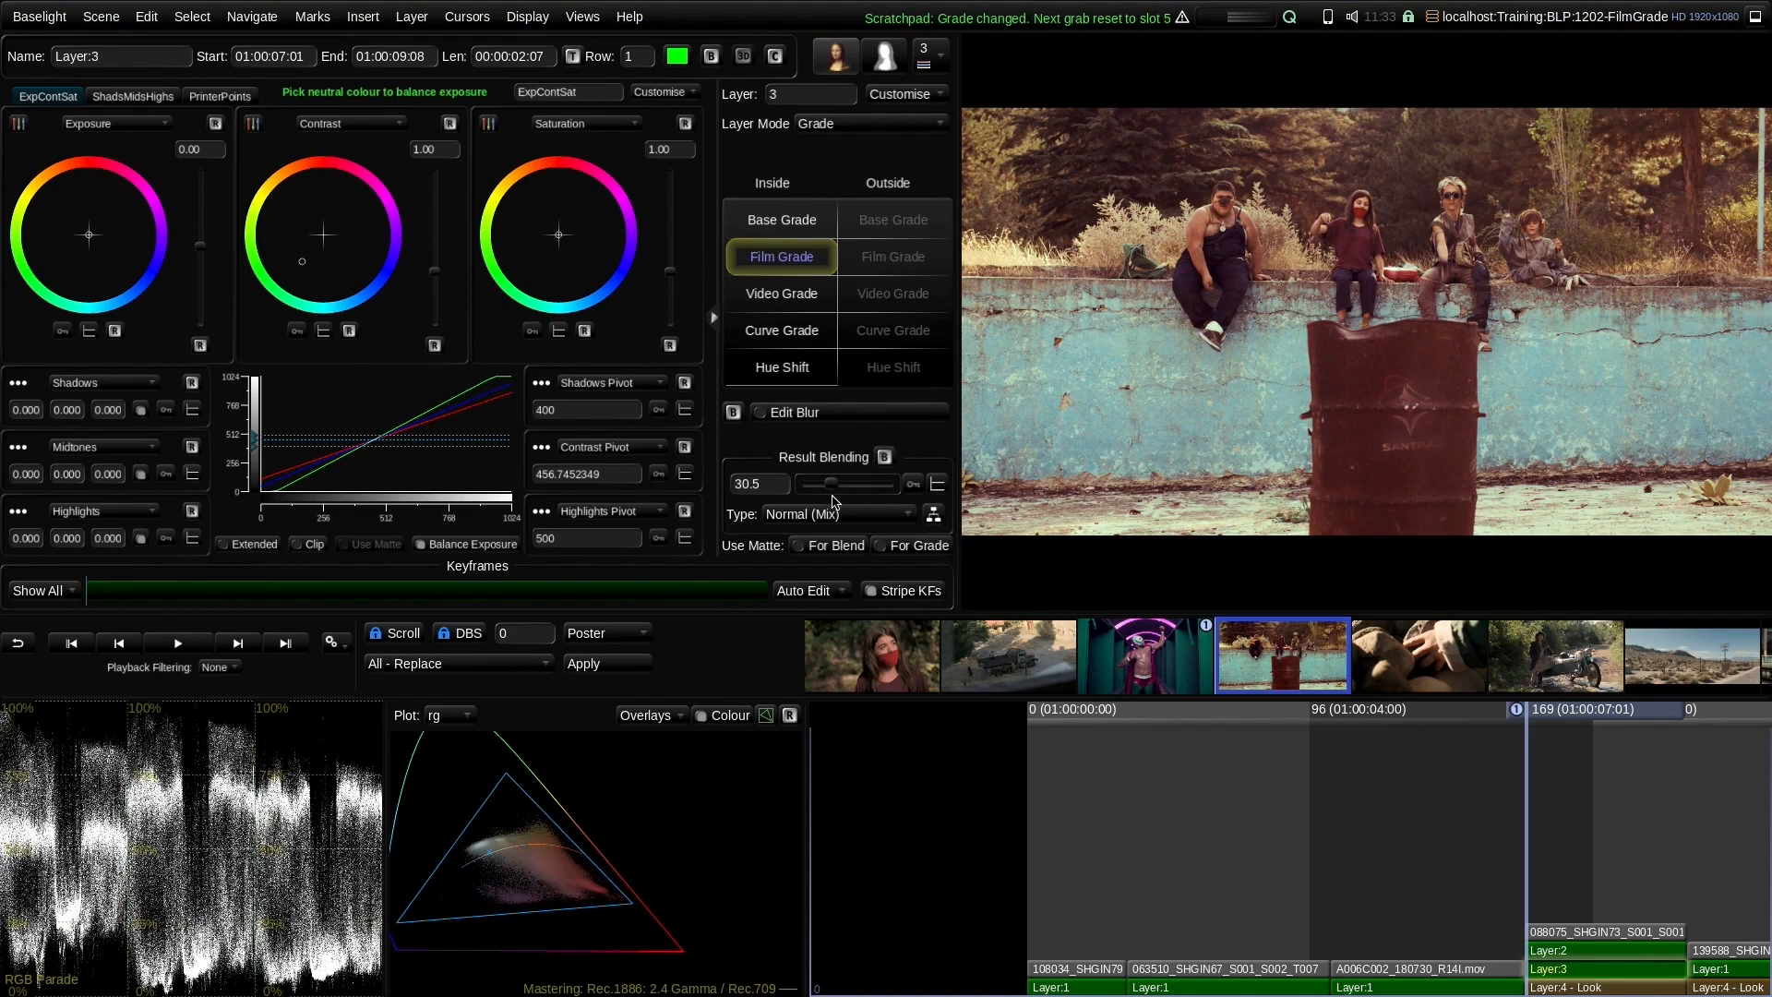
left_click_drag(833, 500, 836, 500)
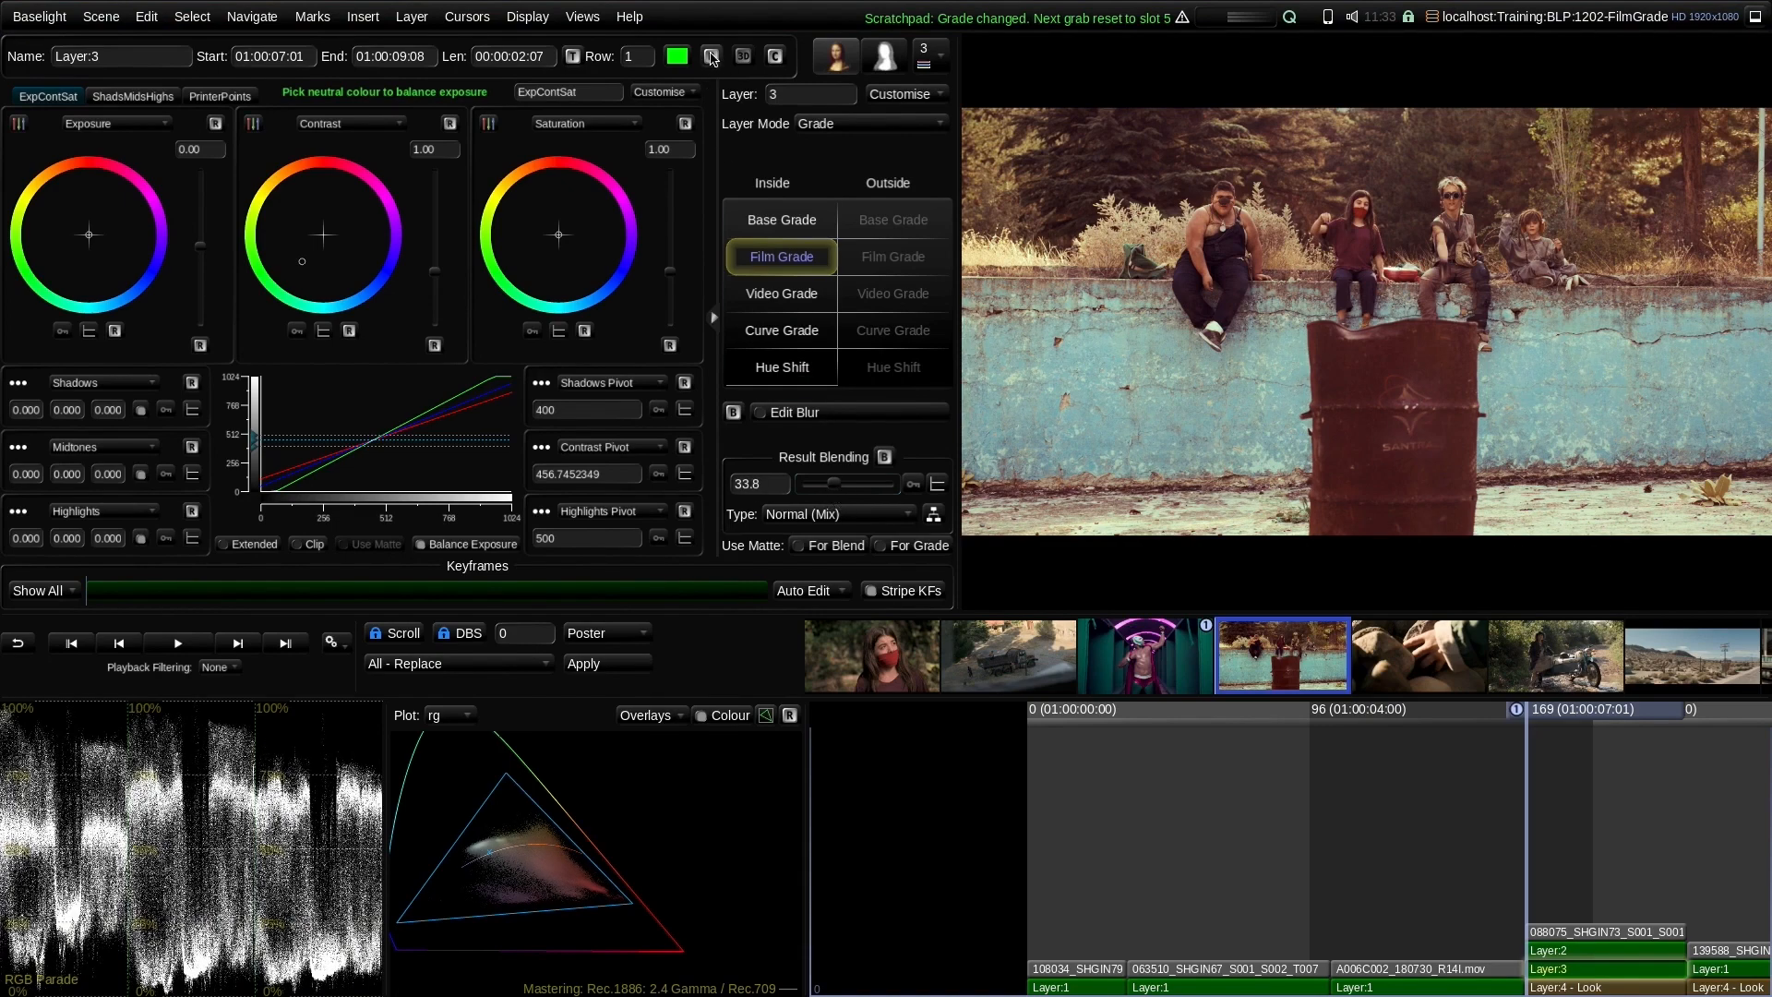
left_click(713, 56)
left_click(713, 56)
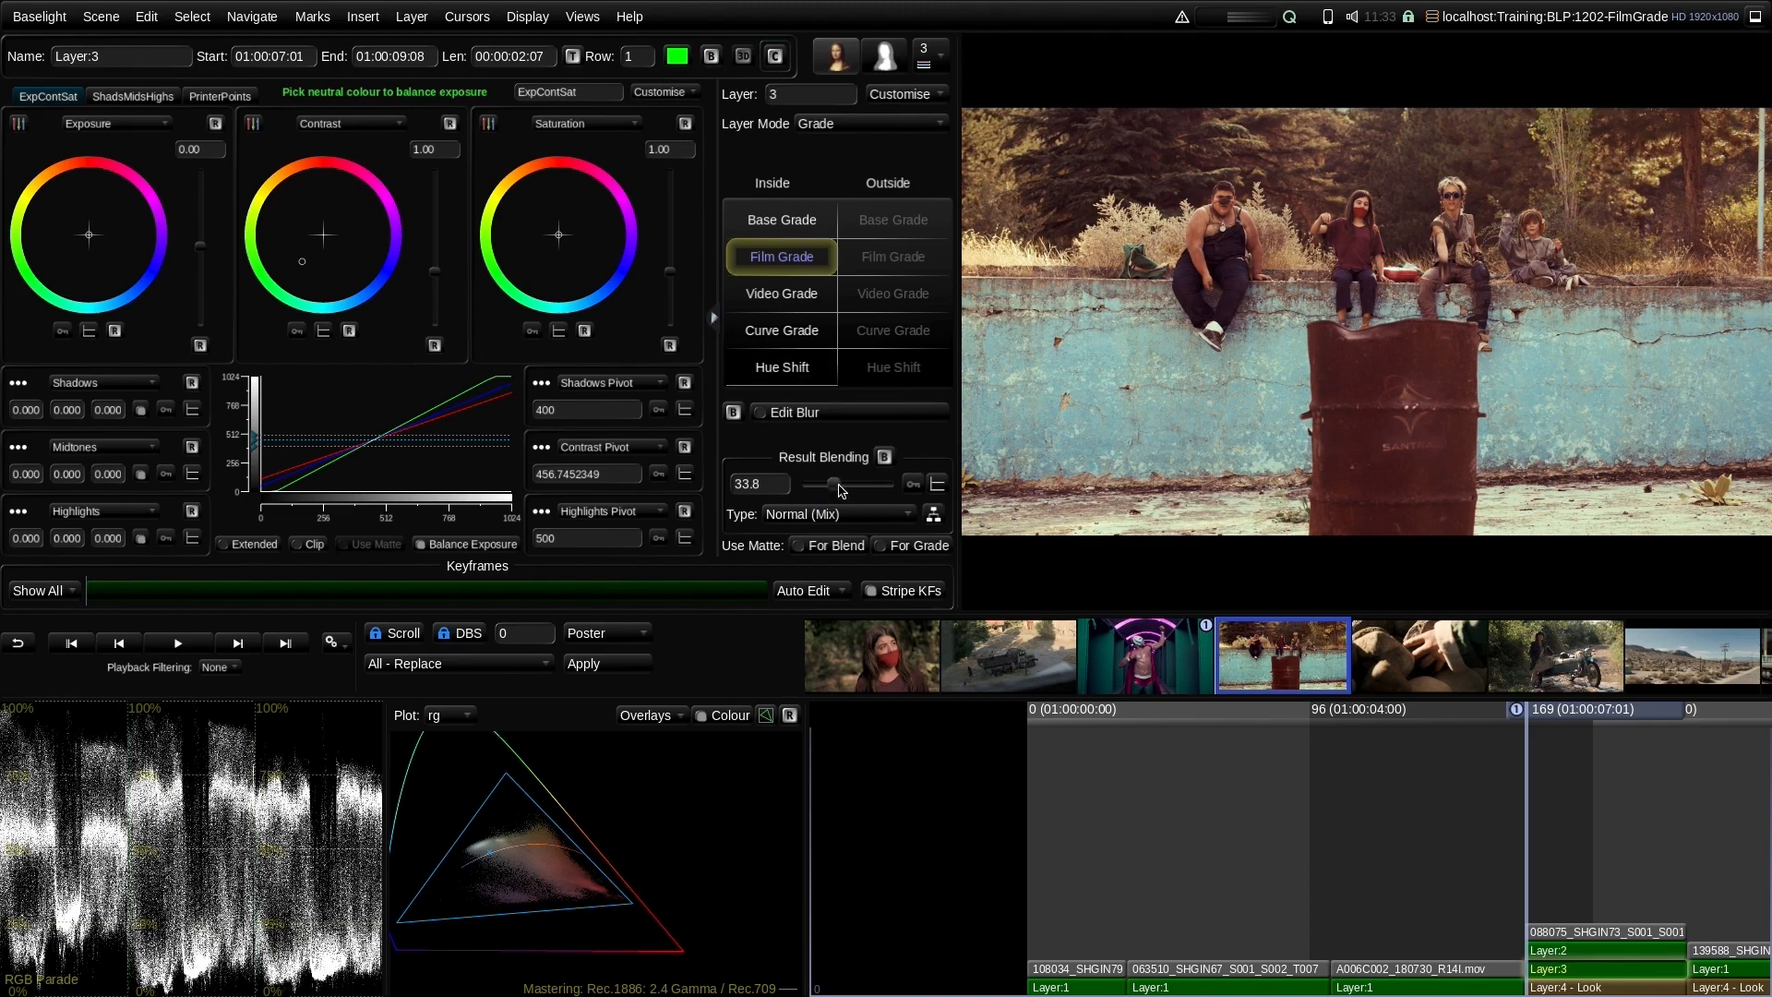
left_click_drag(830, 491, 794, 494)
left_click(714, 319)
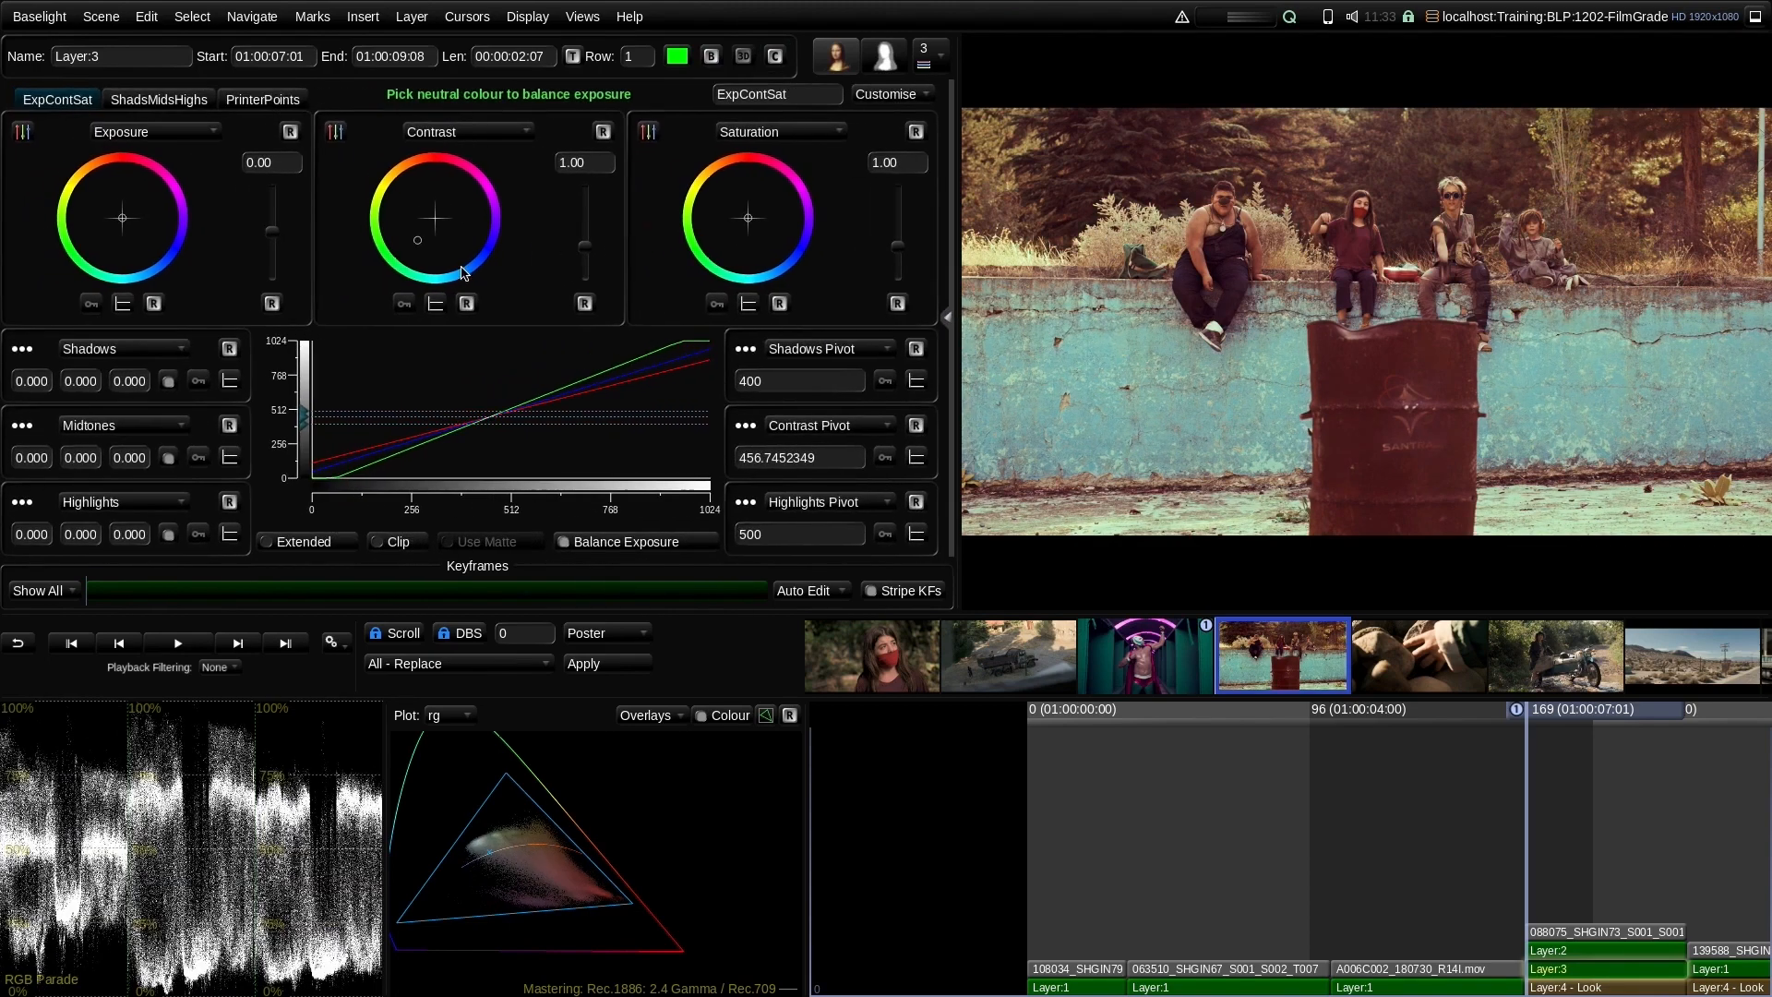
Reset the contrast colour balance, try shifting the saturation balance towards magenta and green, and reset the saturation balance
left_click(466, 304)
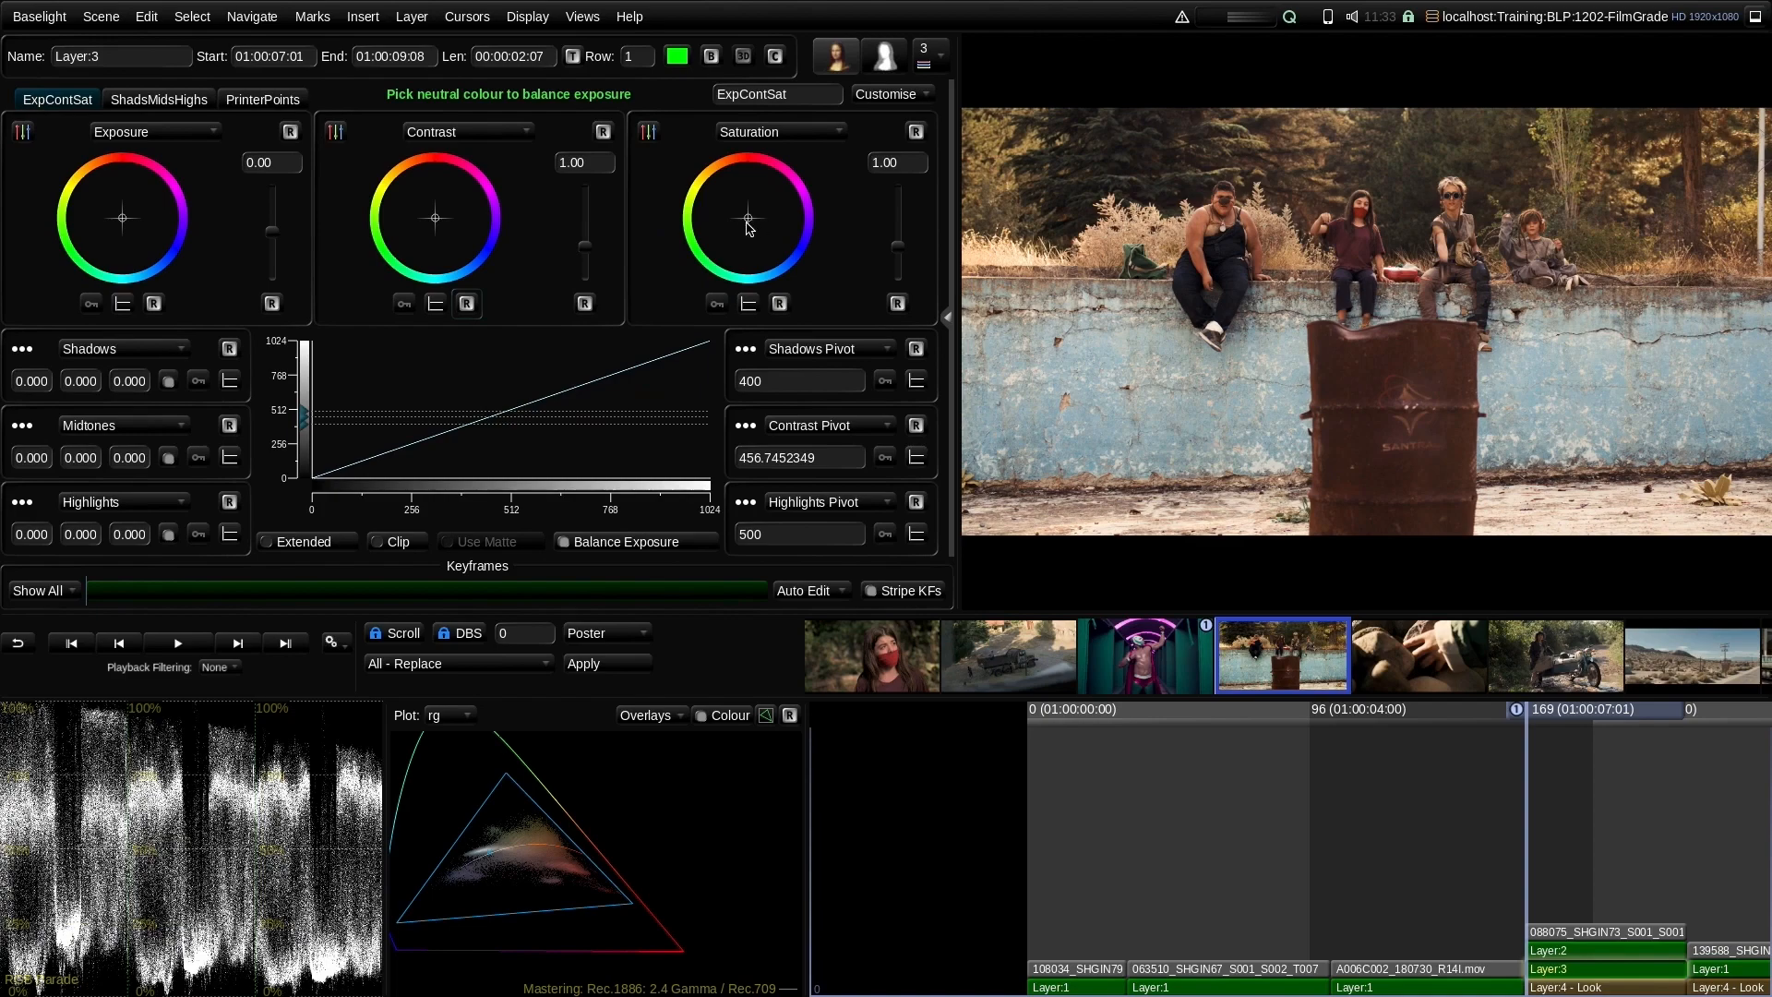
left_click_drag(748, 215, 574, 202)
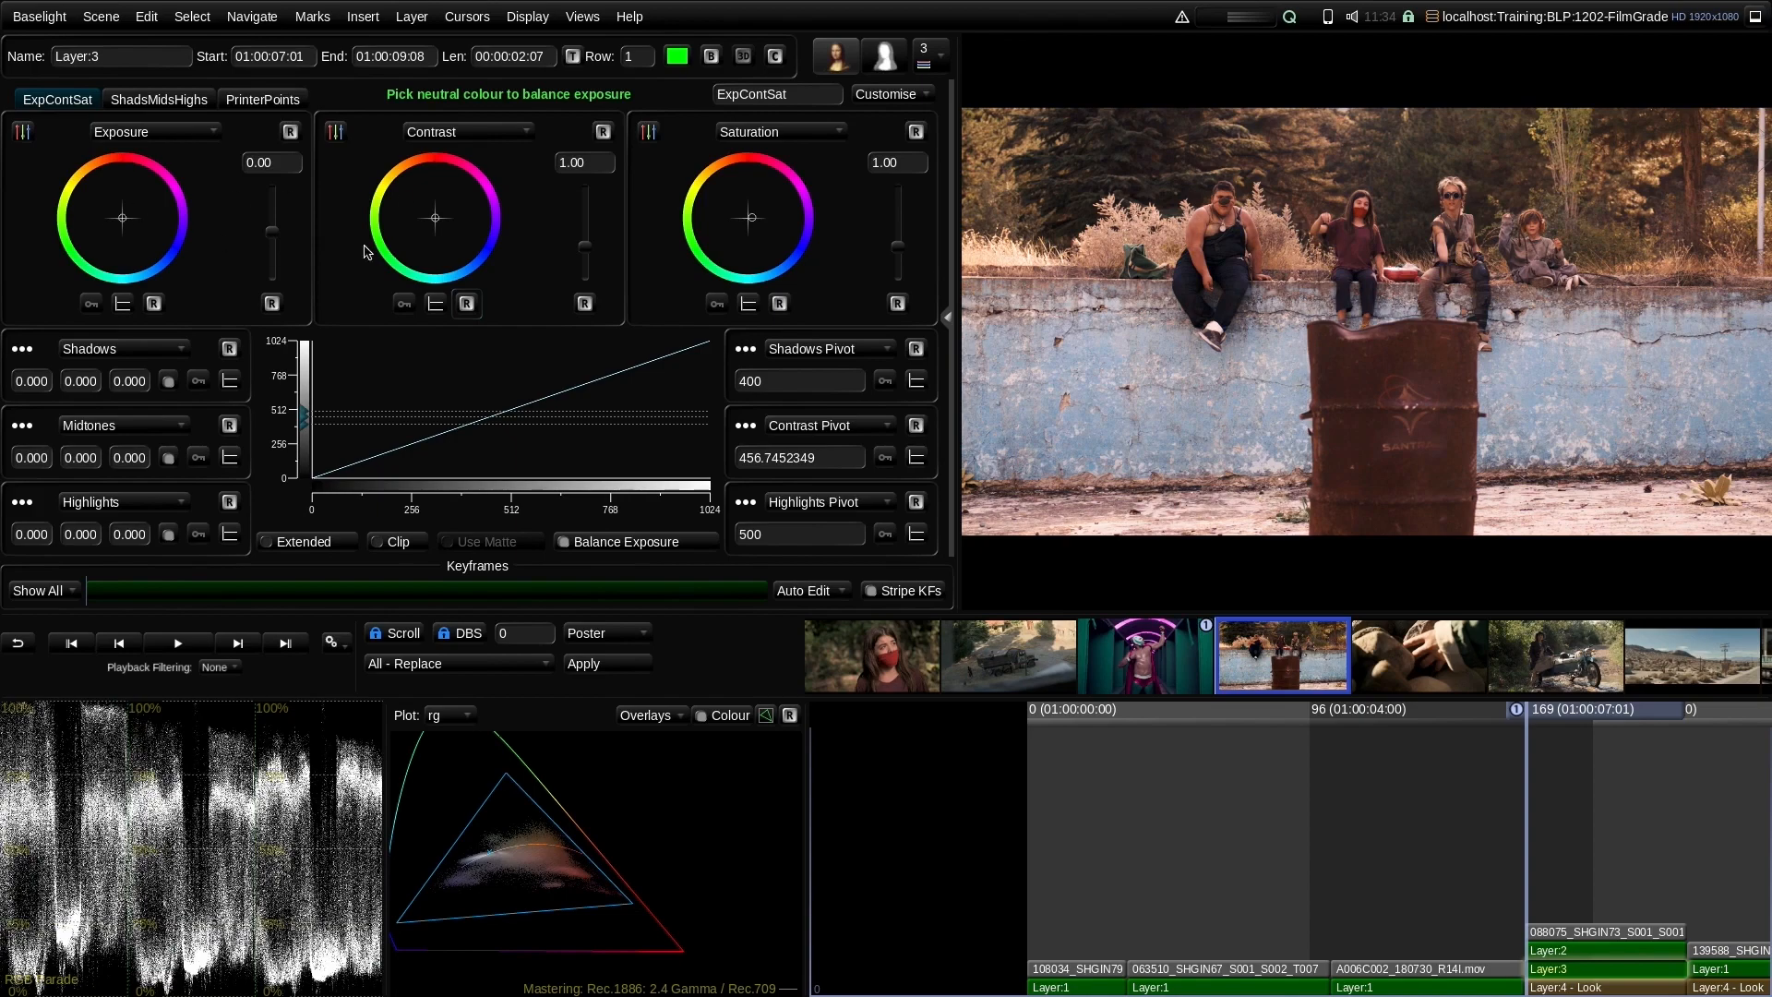
mouse_move(755, 224)
left_mouse_down()
mouse_move(747, 211)
mouse_move(747, 228)
left_mouse_up()
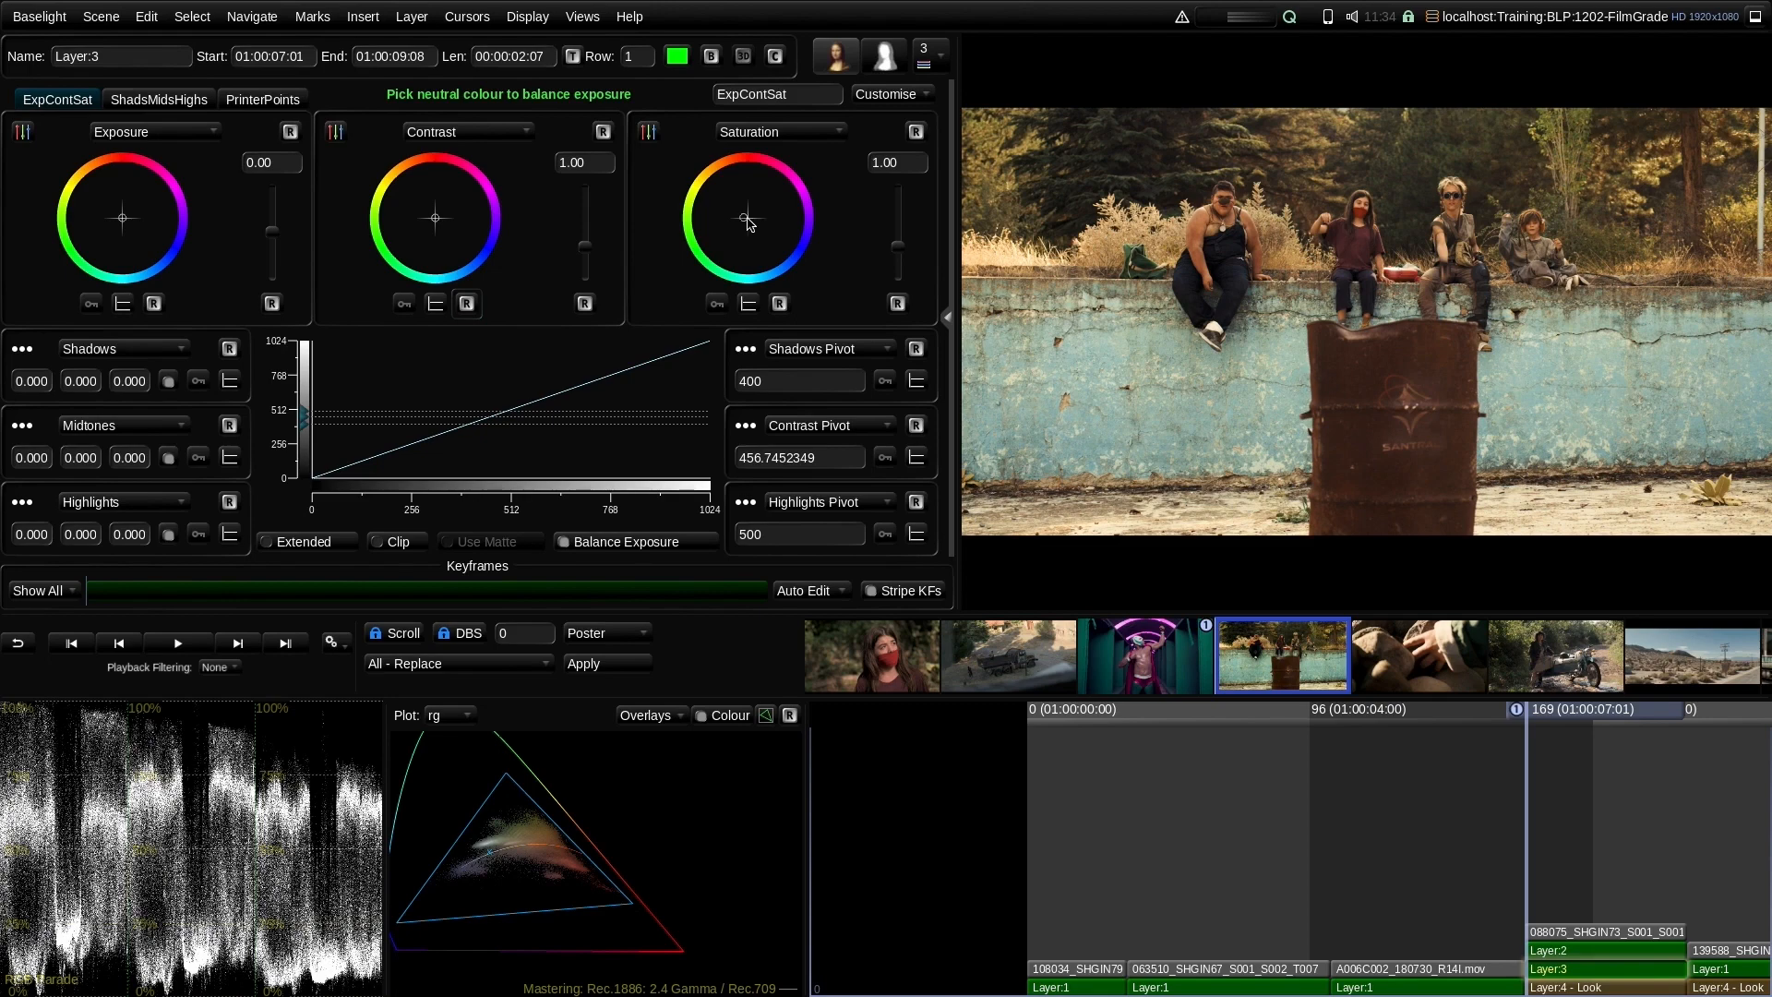
left_click(780, 305)
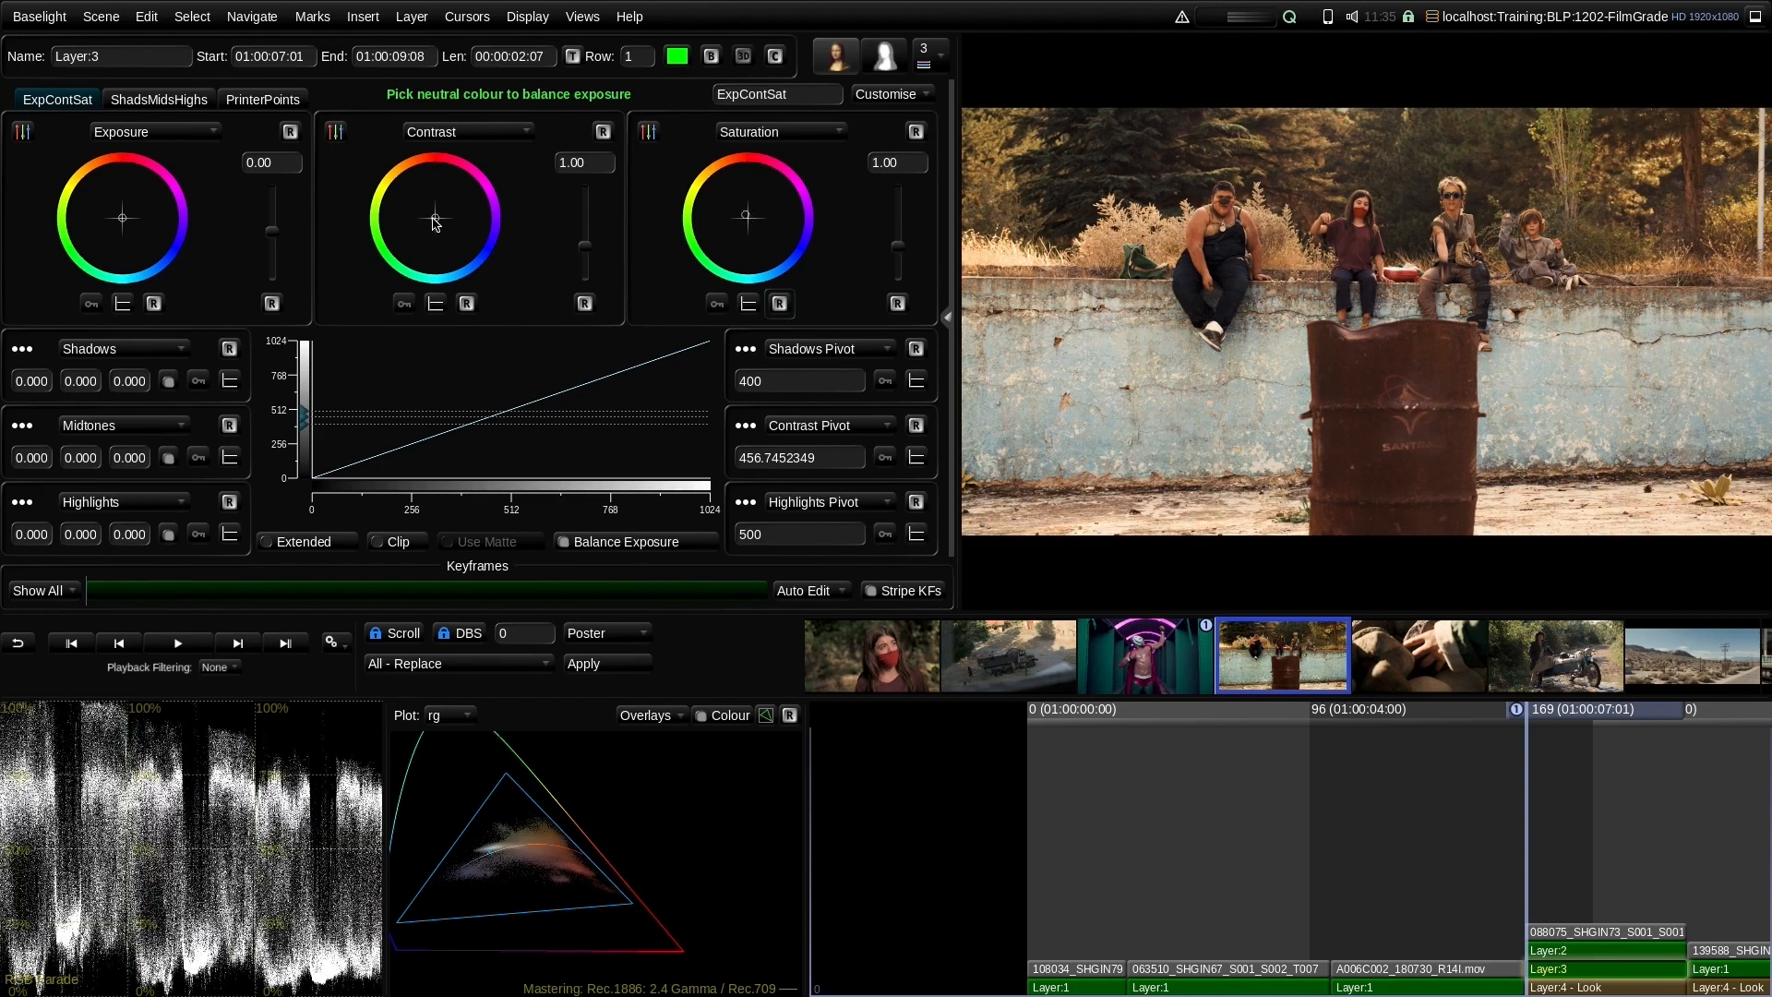
Shift Layer 3's contrast colour balance towards yellow-green and toggle the layer off and on to compare
left_click_drag(434, 224, 425, 229)
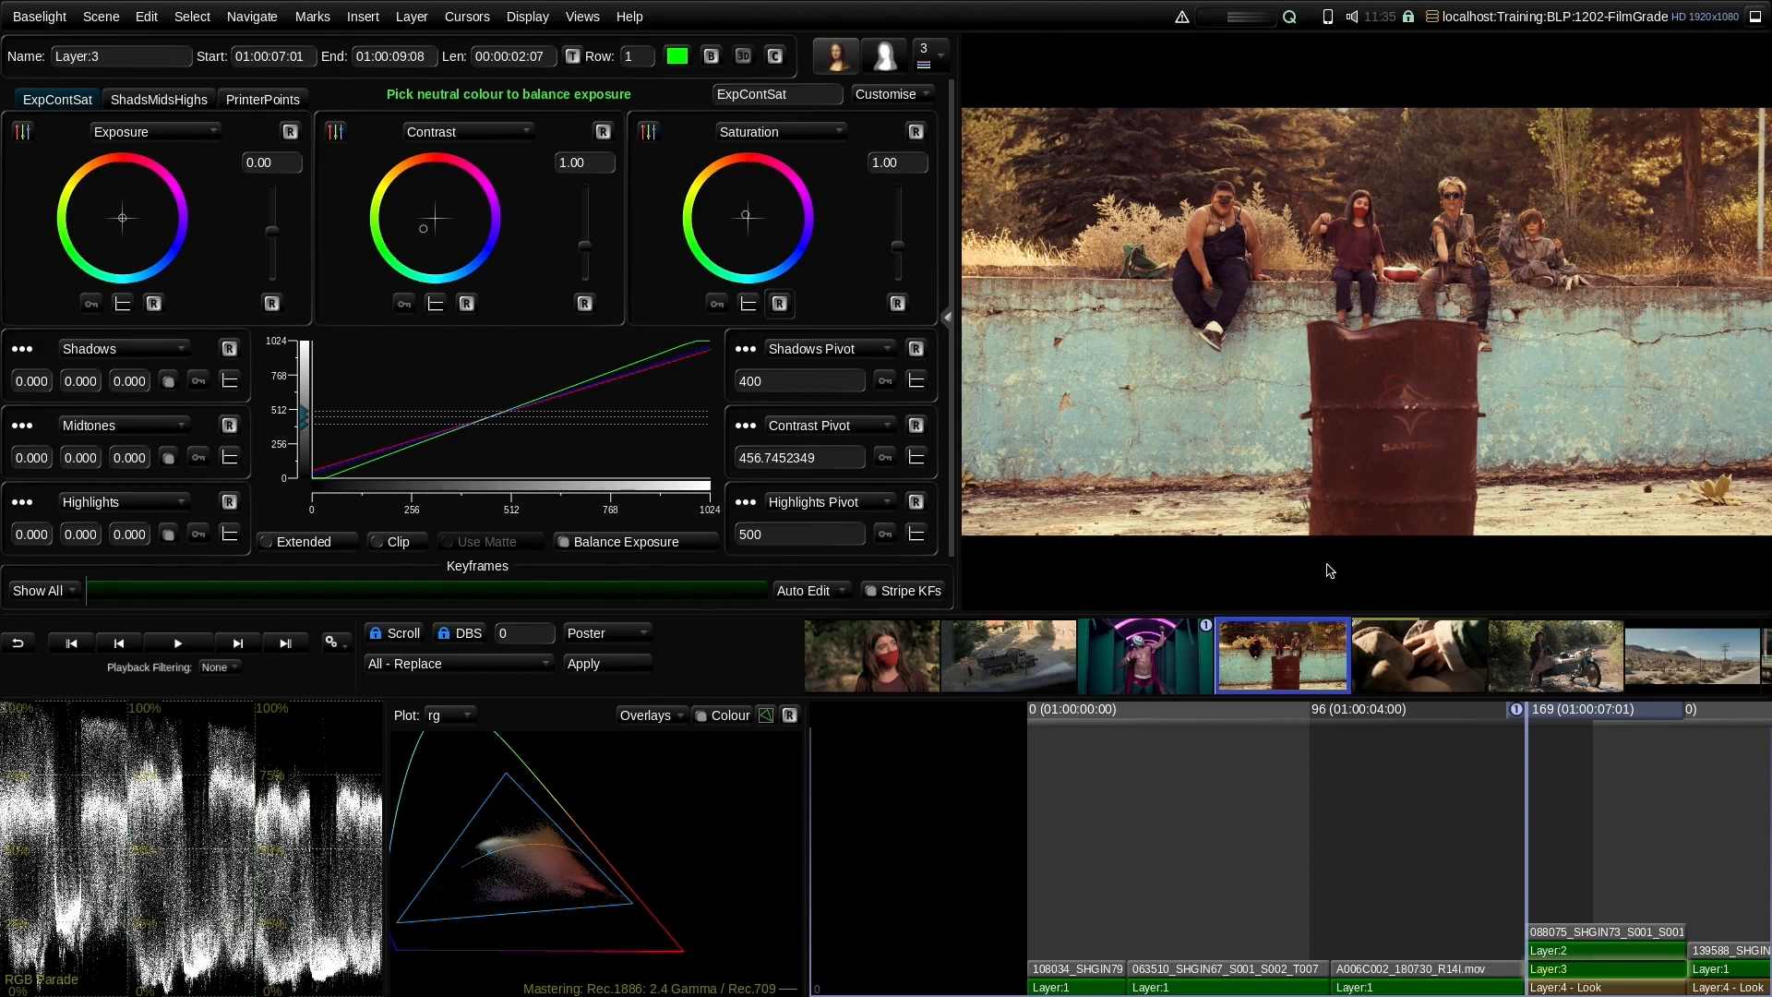
left_click(714, 60)
left_click(711, 59)
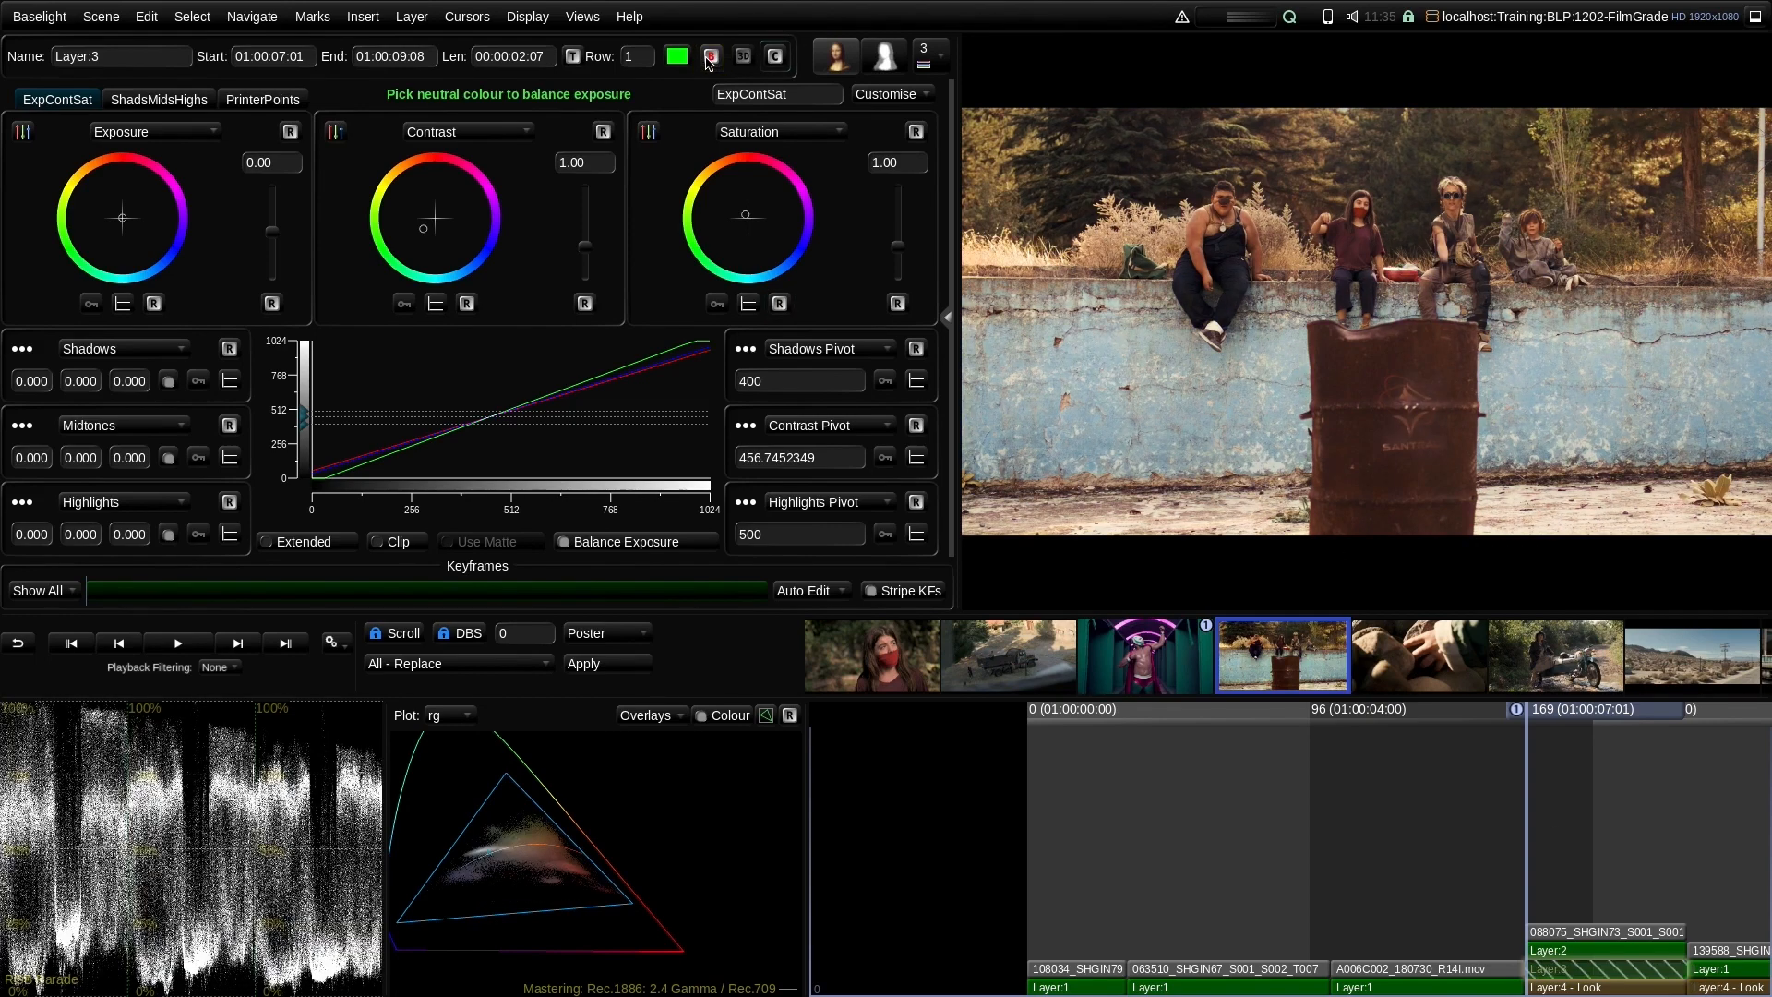
Select Layer 2 and toggle it off and on to compare the wall shot with and without its contrast
left_click(1563, 953)
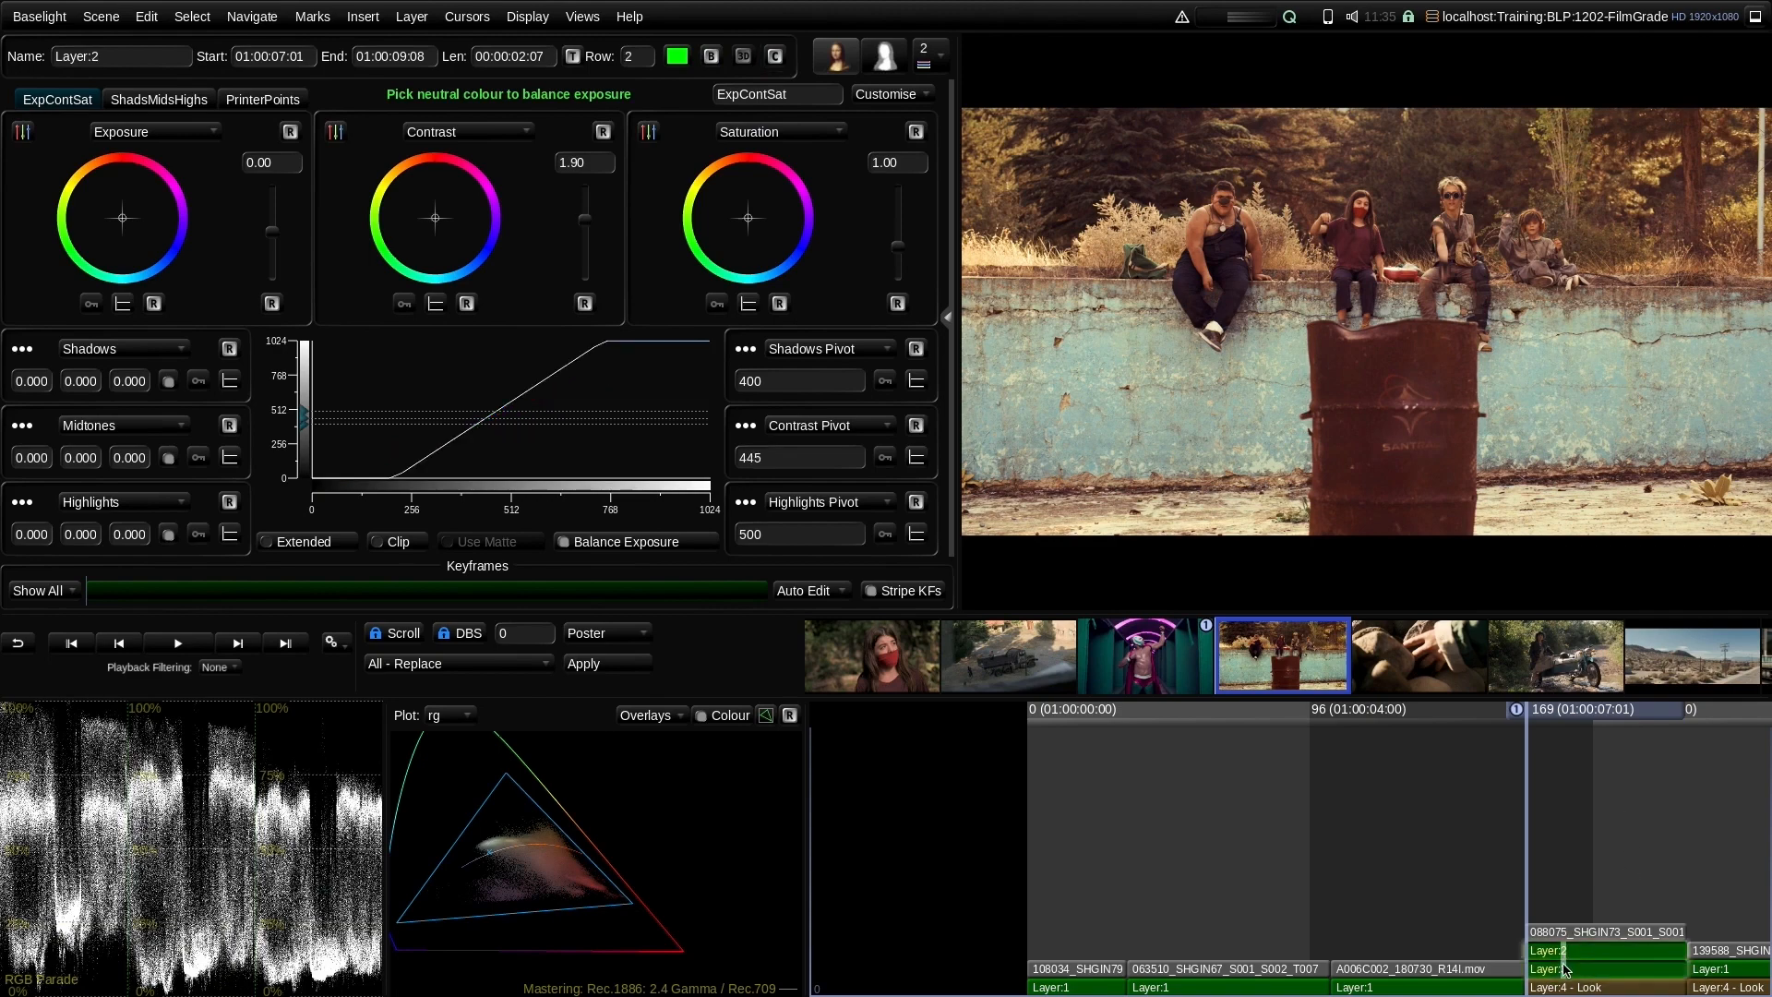
left_click(711, 59)
left_click(711, 58)
left_click(710, 59)
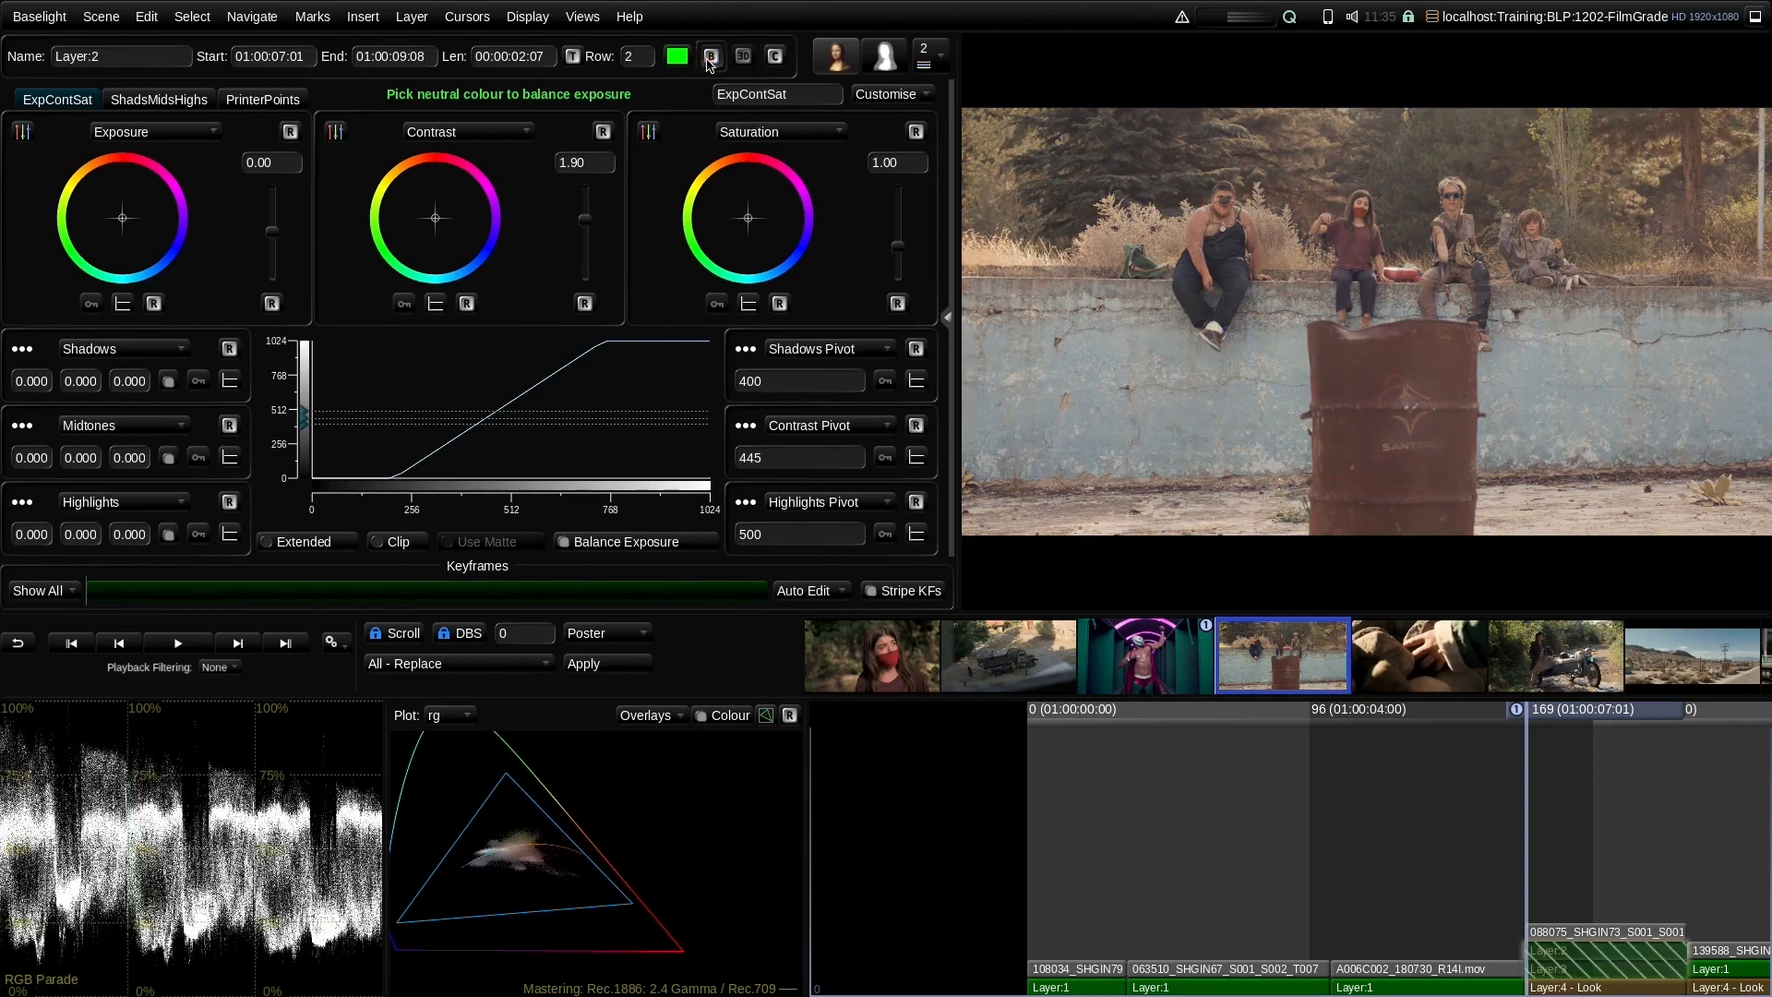
left_click(710, 59)
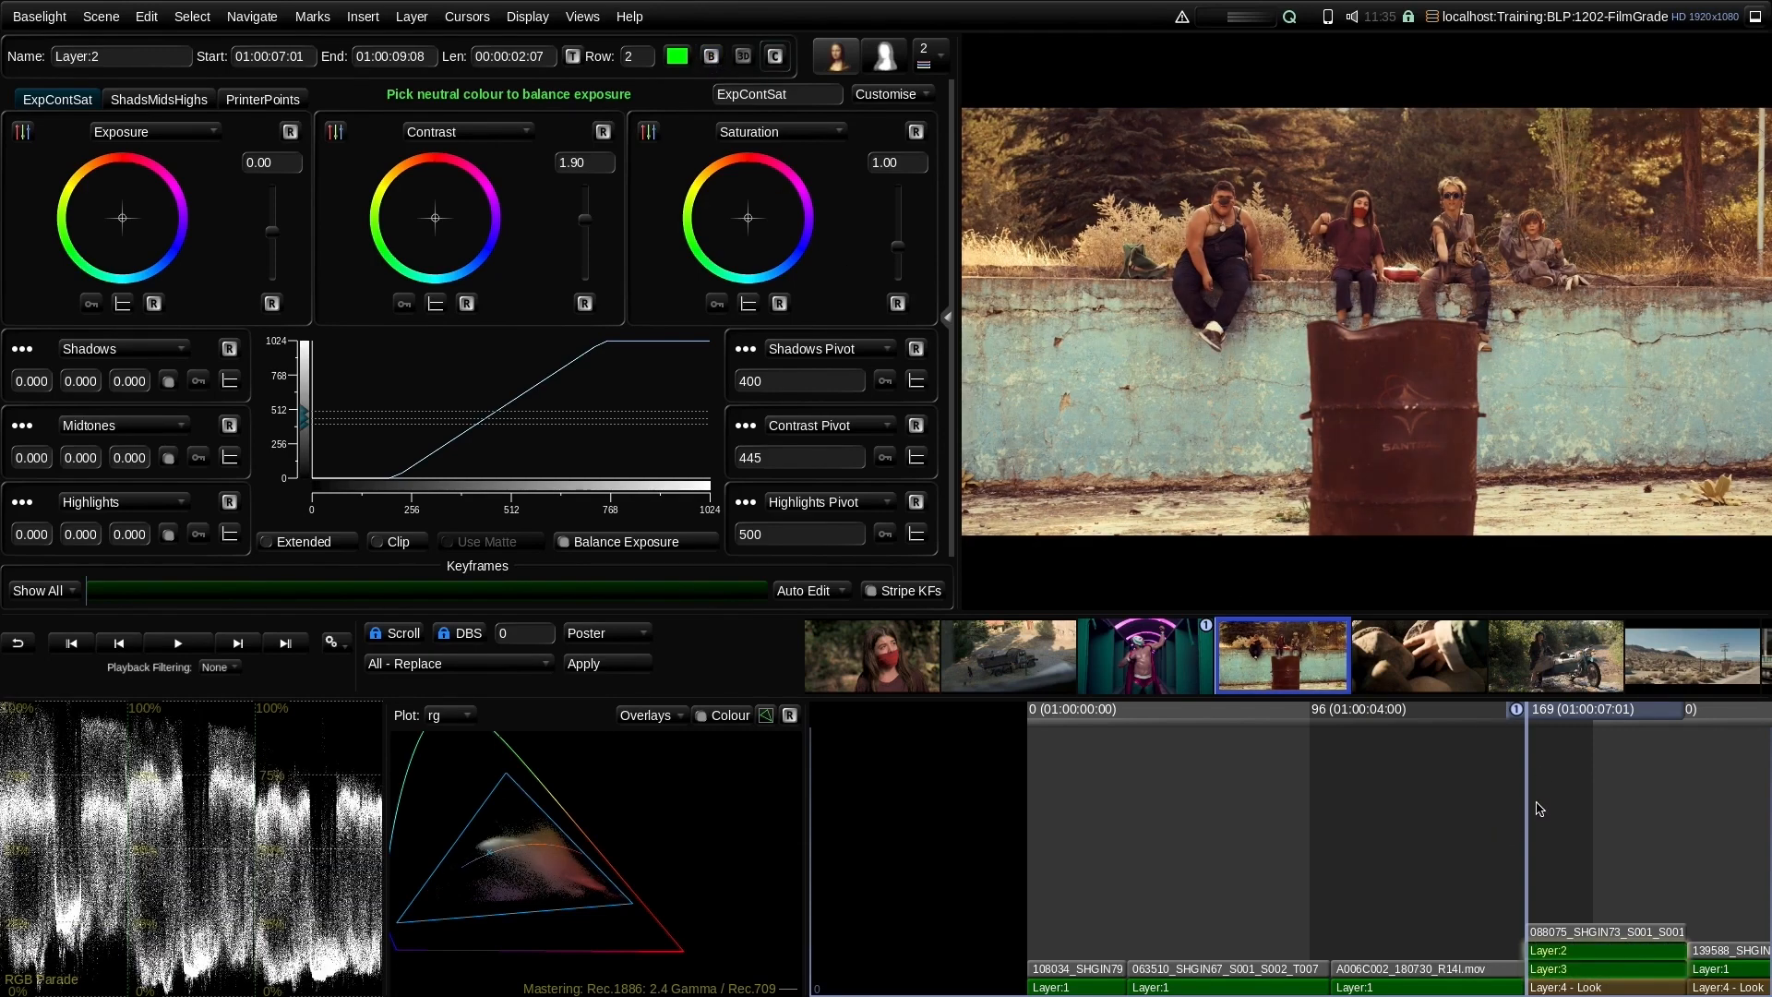
Go to the shot of the hand among the rocks at 01:00:10:23 and lower Layer 1's contrast to 0.60
key("Down")
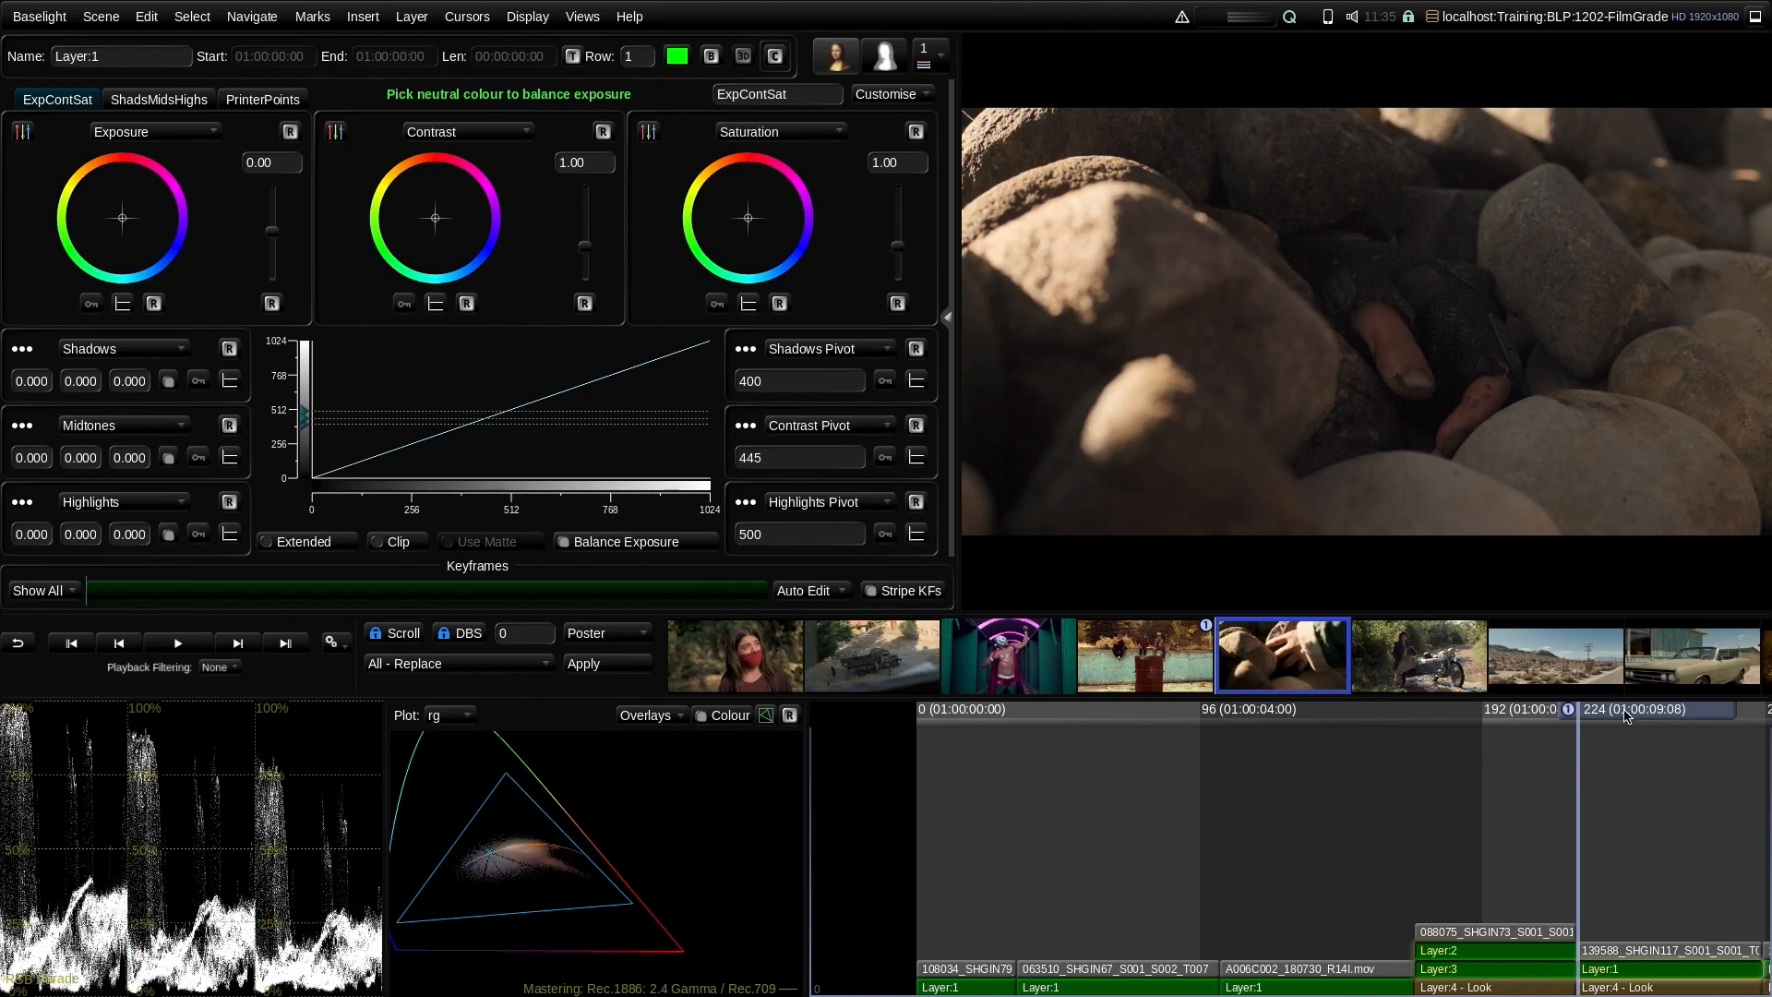
left_click_drag(1630, 739, 1473, 735)
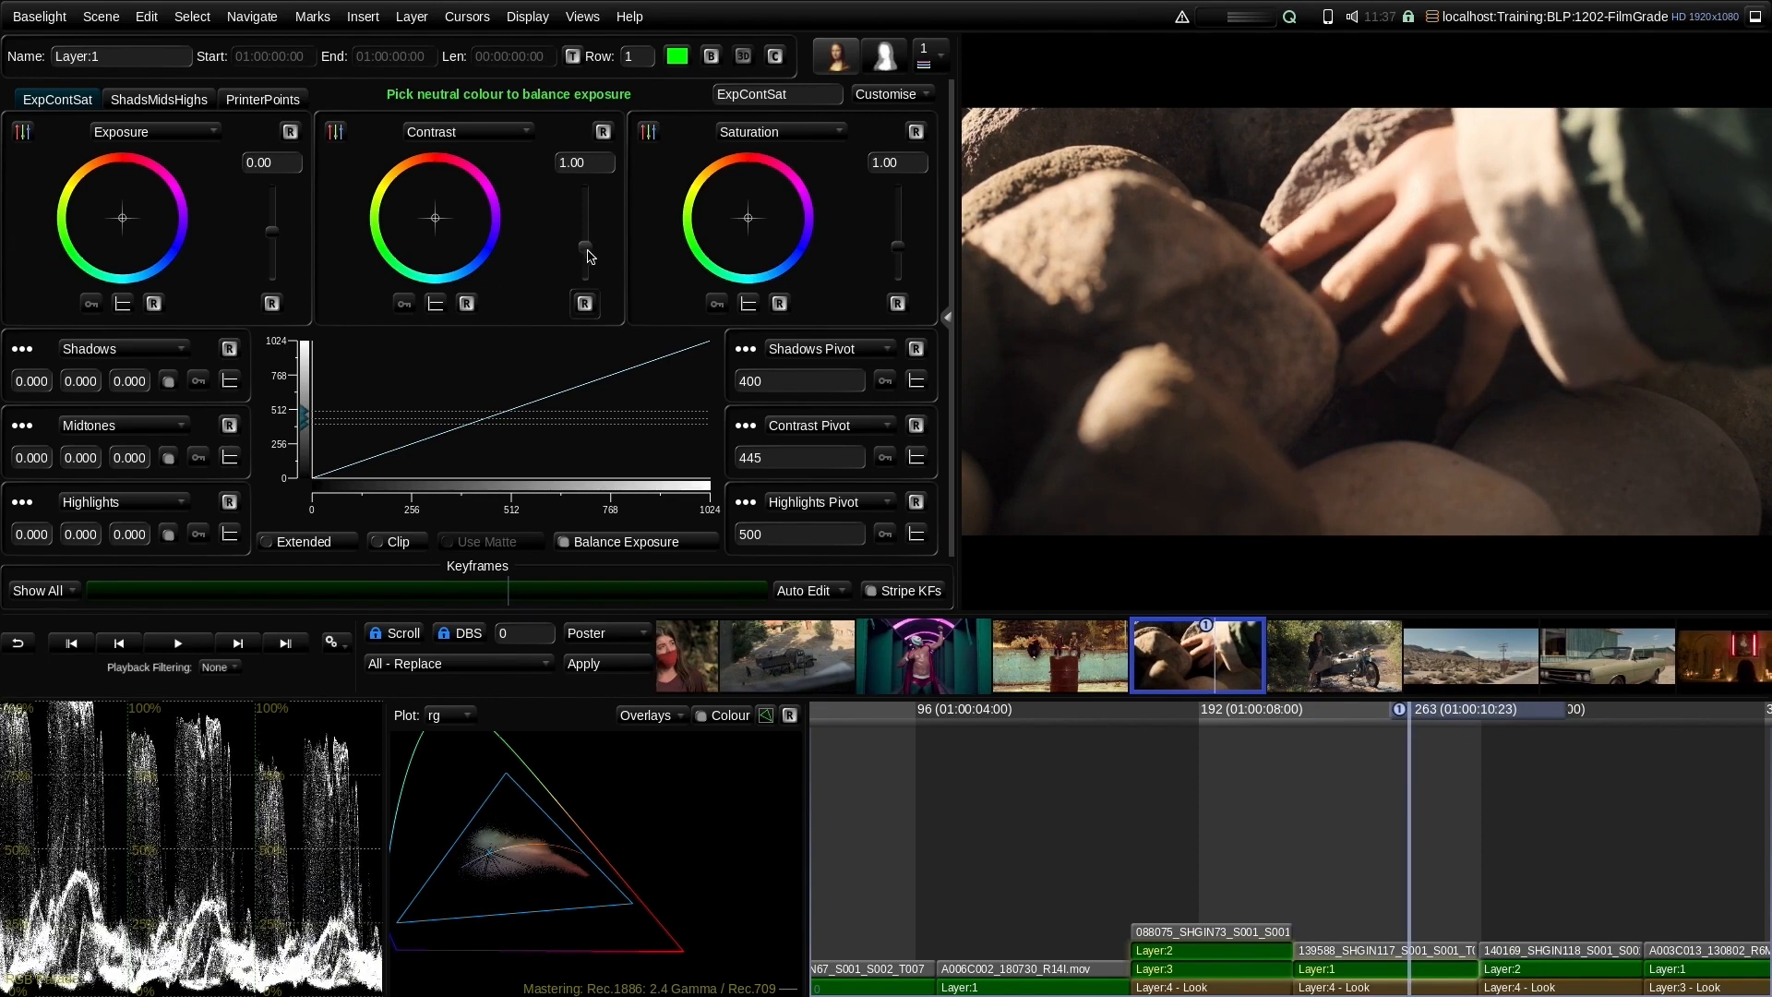
left_click_drag(588, 252, 585, 265)
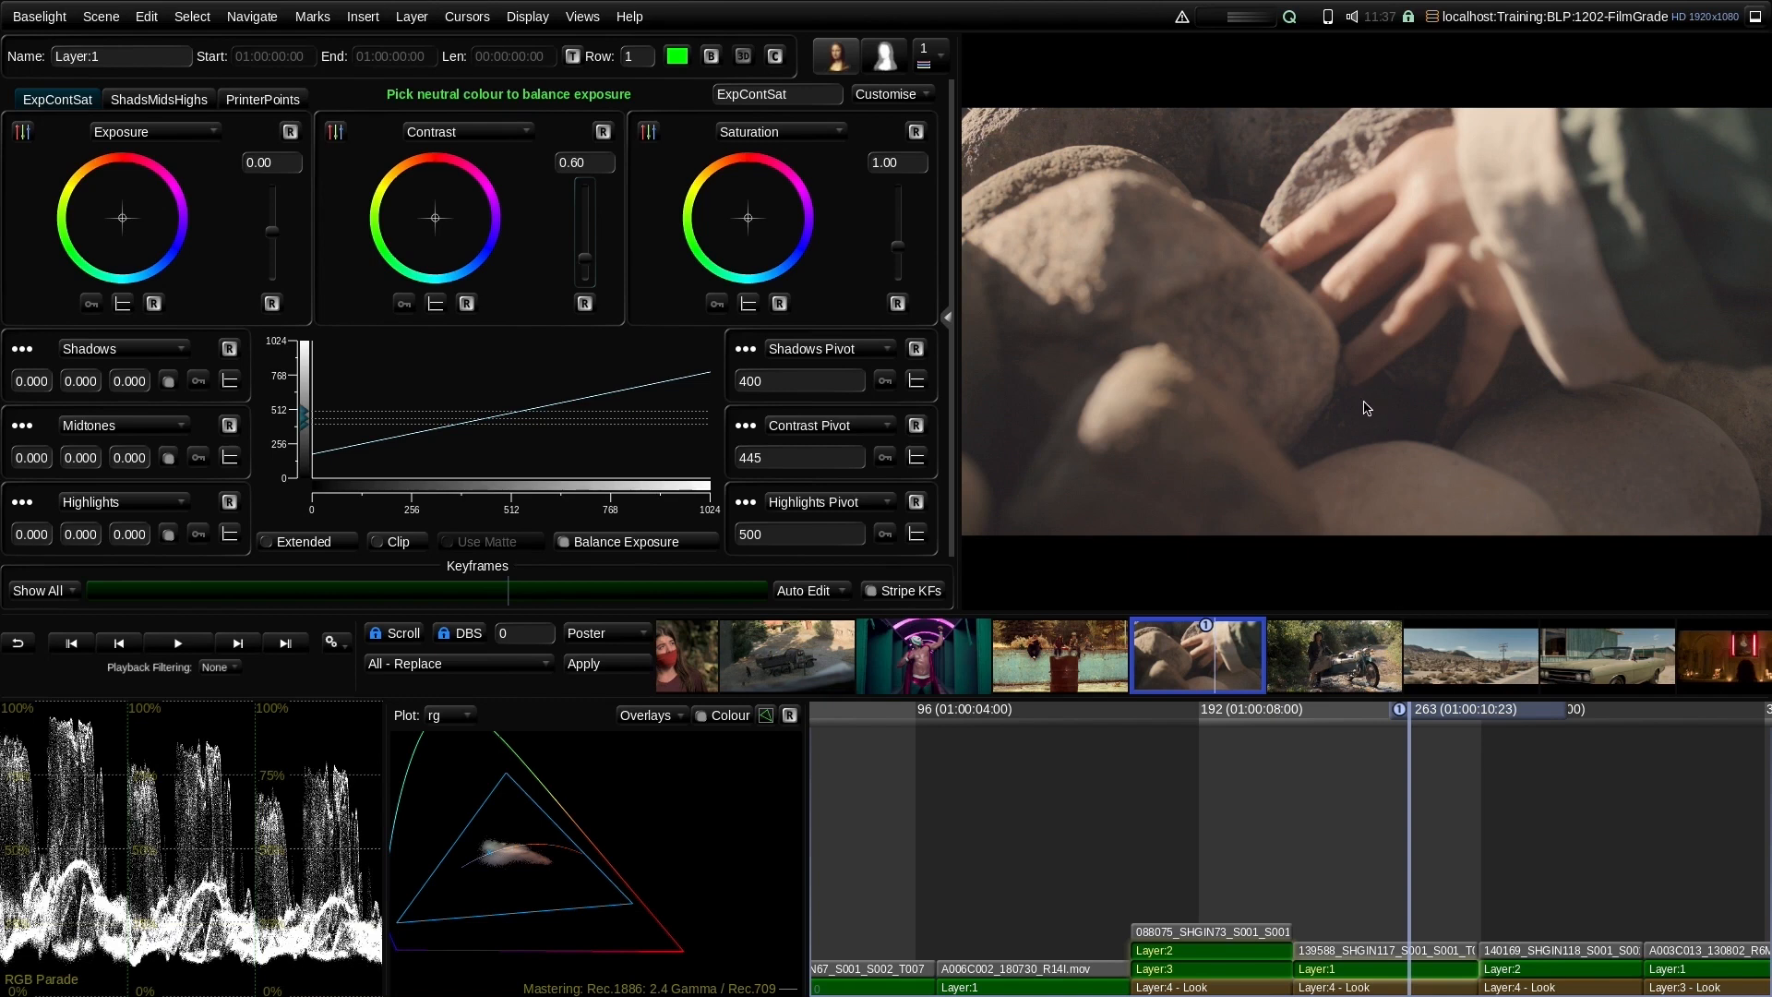
Lower Layer 1's Shadows to -0.500 and raise the Shadows Pivot to 437.8454069
left_click(168, 100)
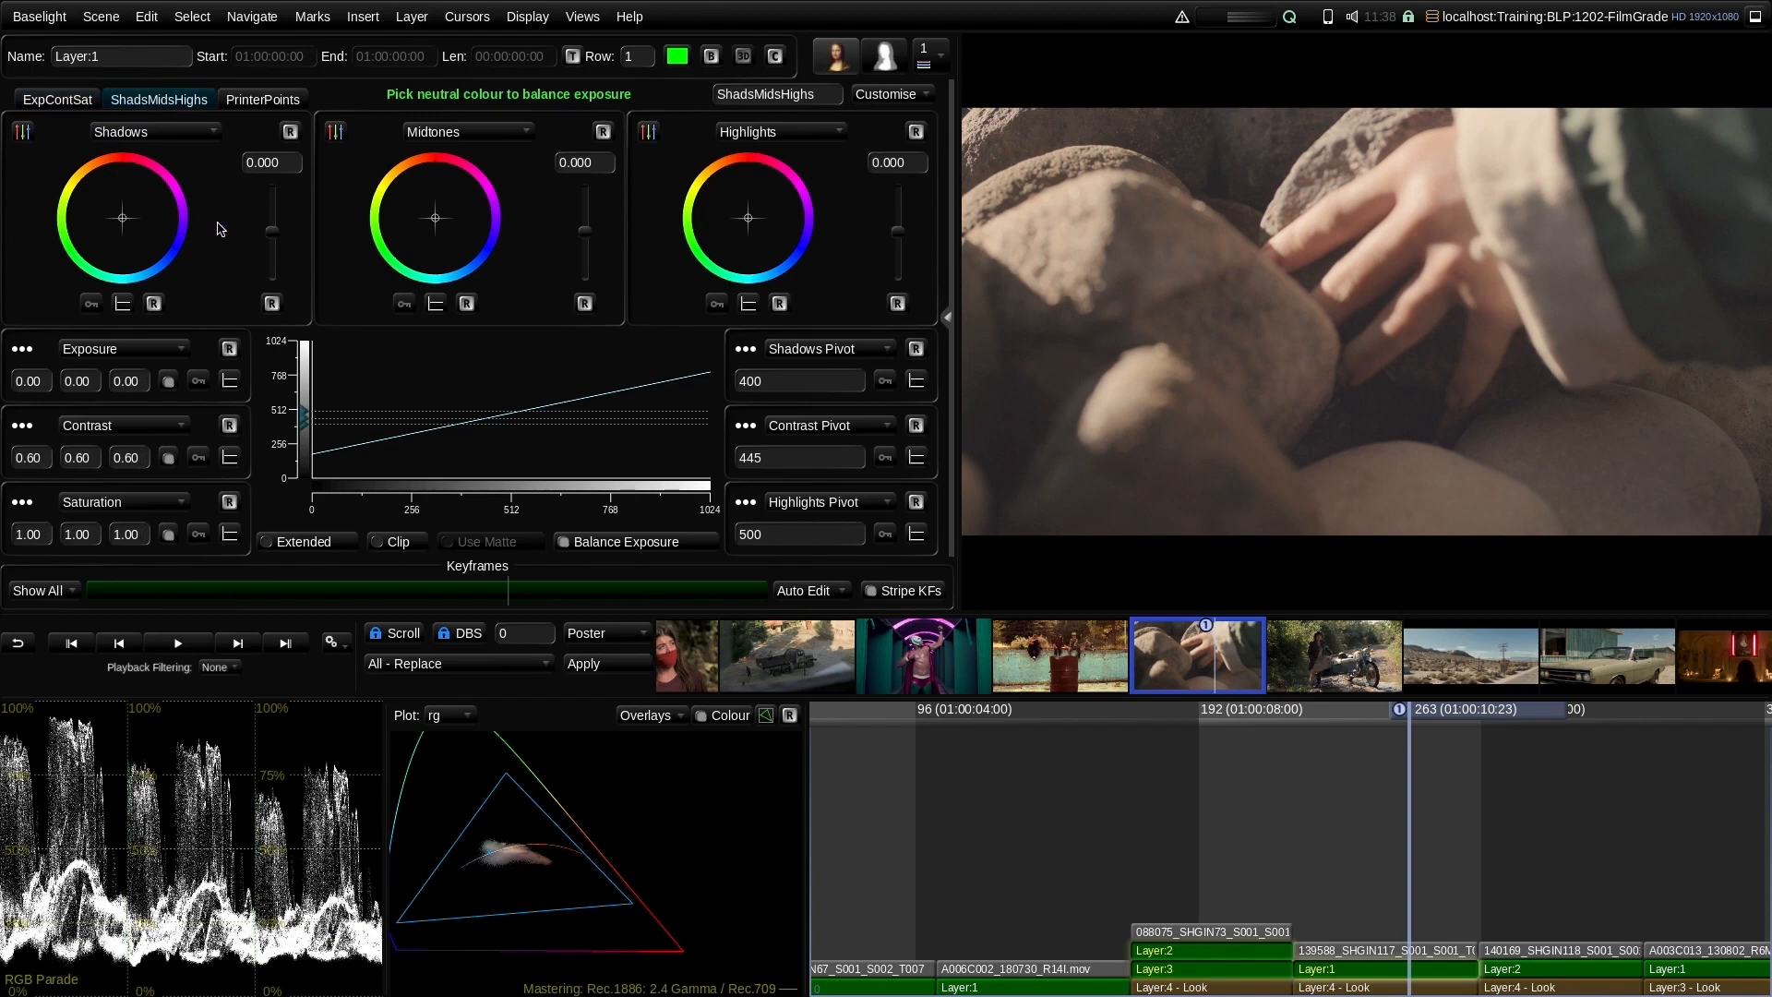
left_click_drag(271, 231, 273, 292)
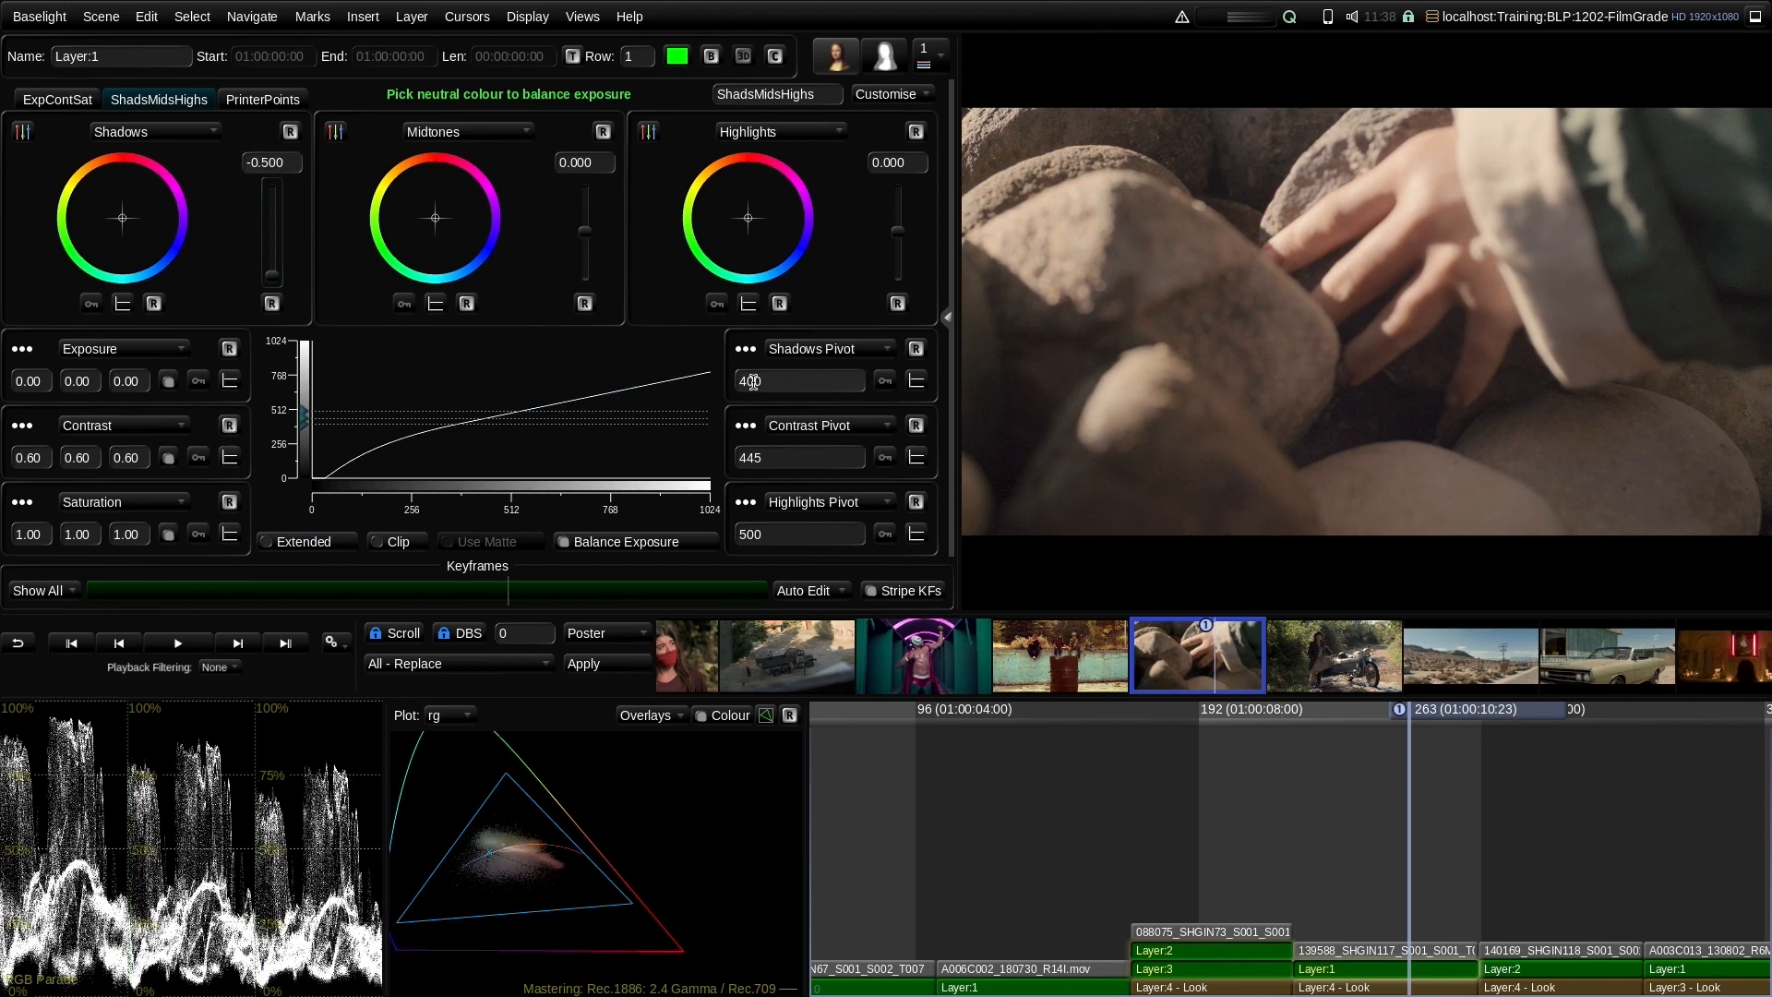
left_click_drag(750, 380, 816, 308)
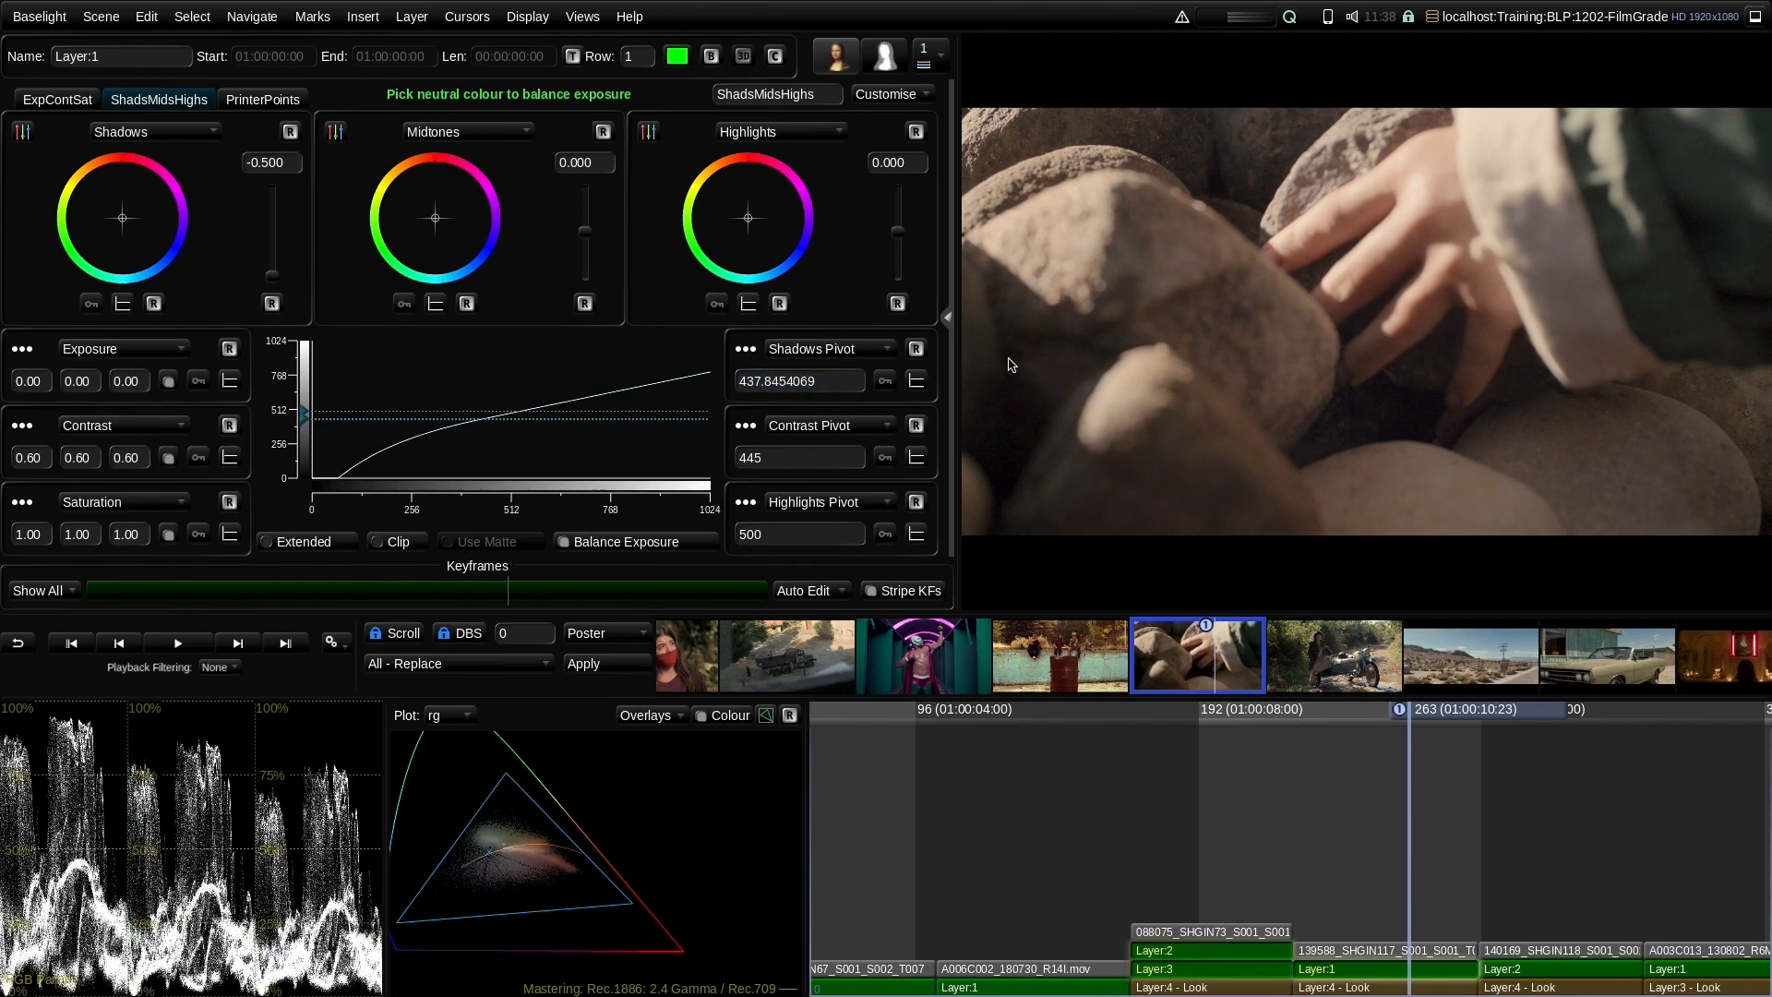
Toggle Layer 1 off and on at two different frames of the rocks shot, and move on to the motorcycle shot
left_click(711, 56)
left_click(711, 57)
left_click_drag(1429, 711, 1368, 701)
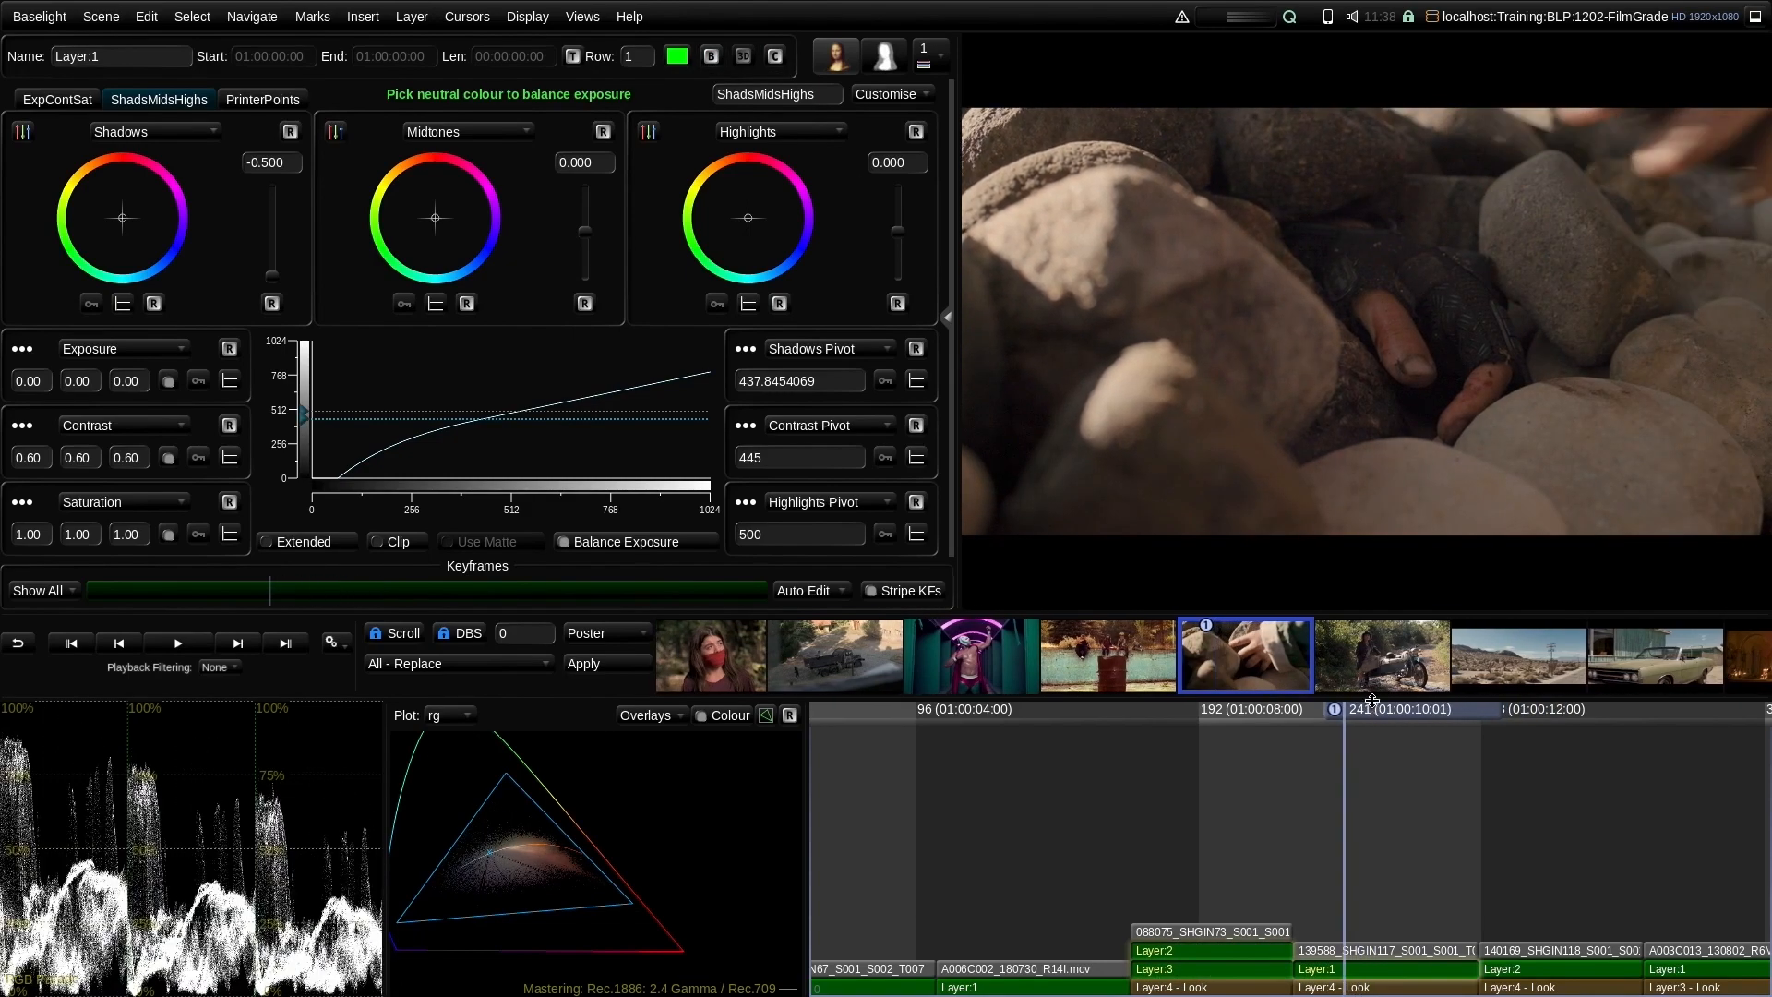
left_click(711, 57)
left_click(711, 56)
left_click_drag(1364, 720, 1418, 821)
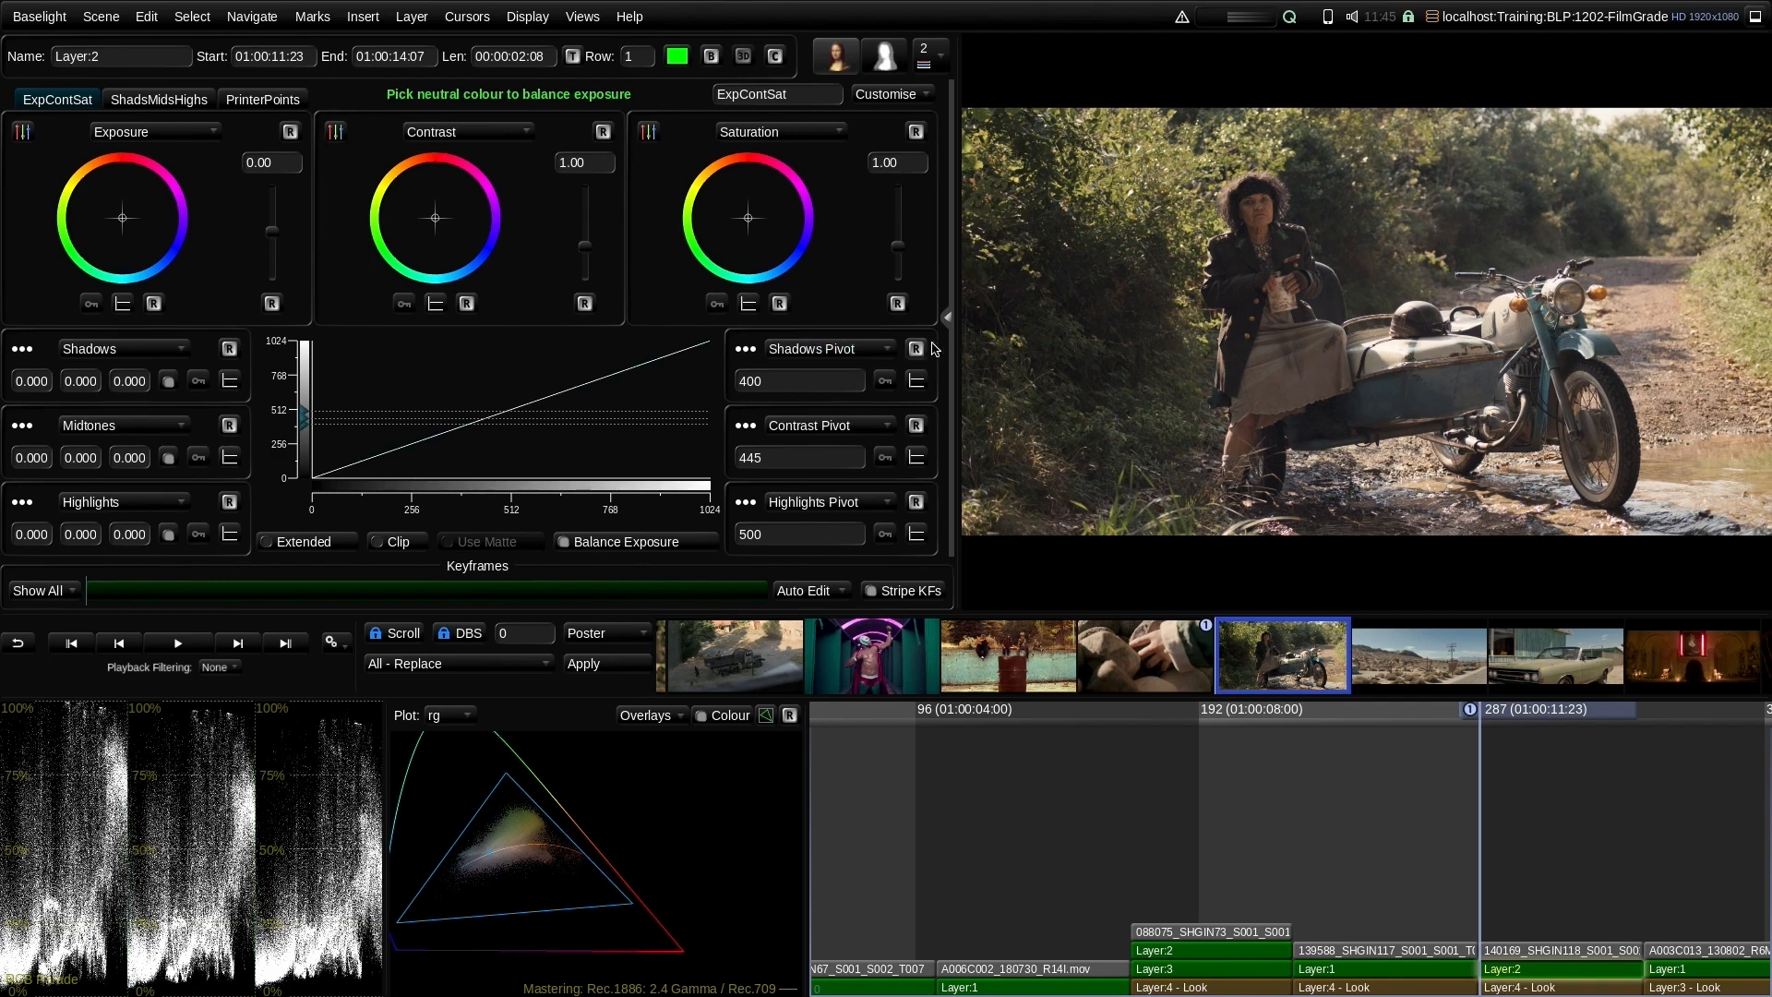
Try shifting Layer 2's Base Grade Dim balance towards blue, reset Base Grade, and return to Film Grade
left_click(947, 317)
left_click(785, 230)
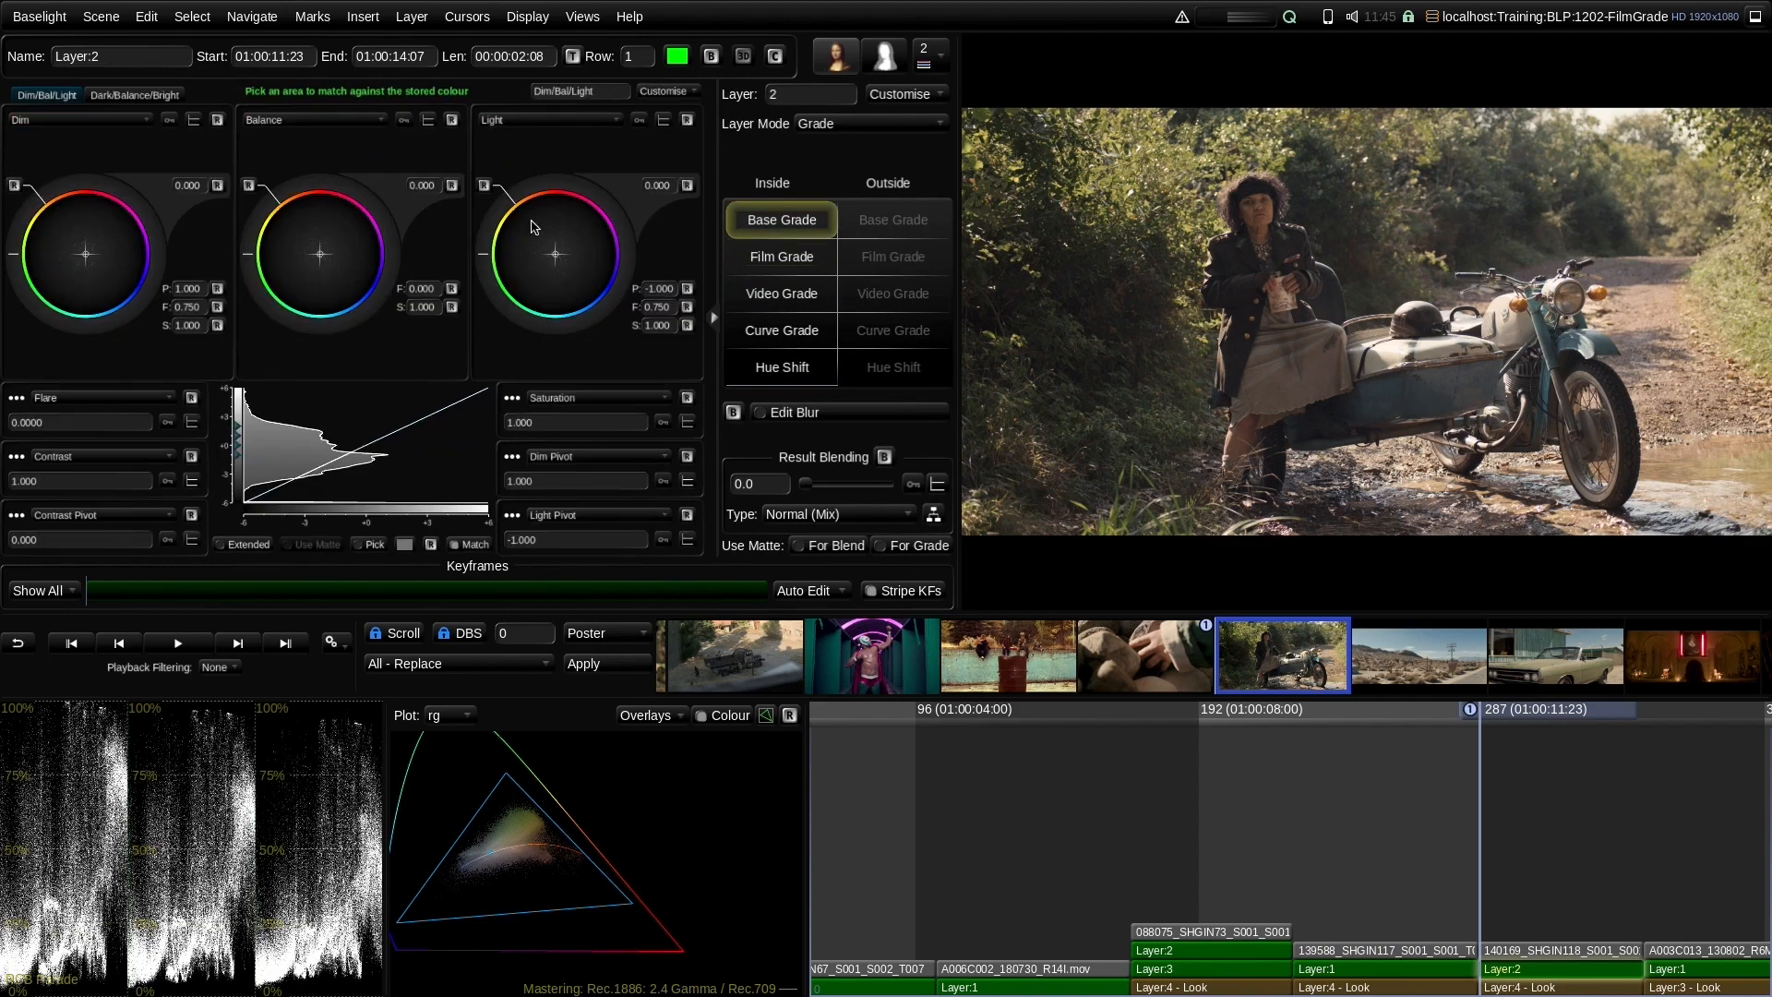
left_click_drag(90, 259, 124, 293)
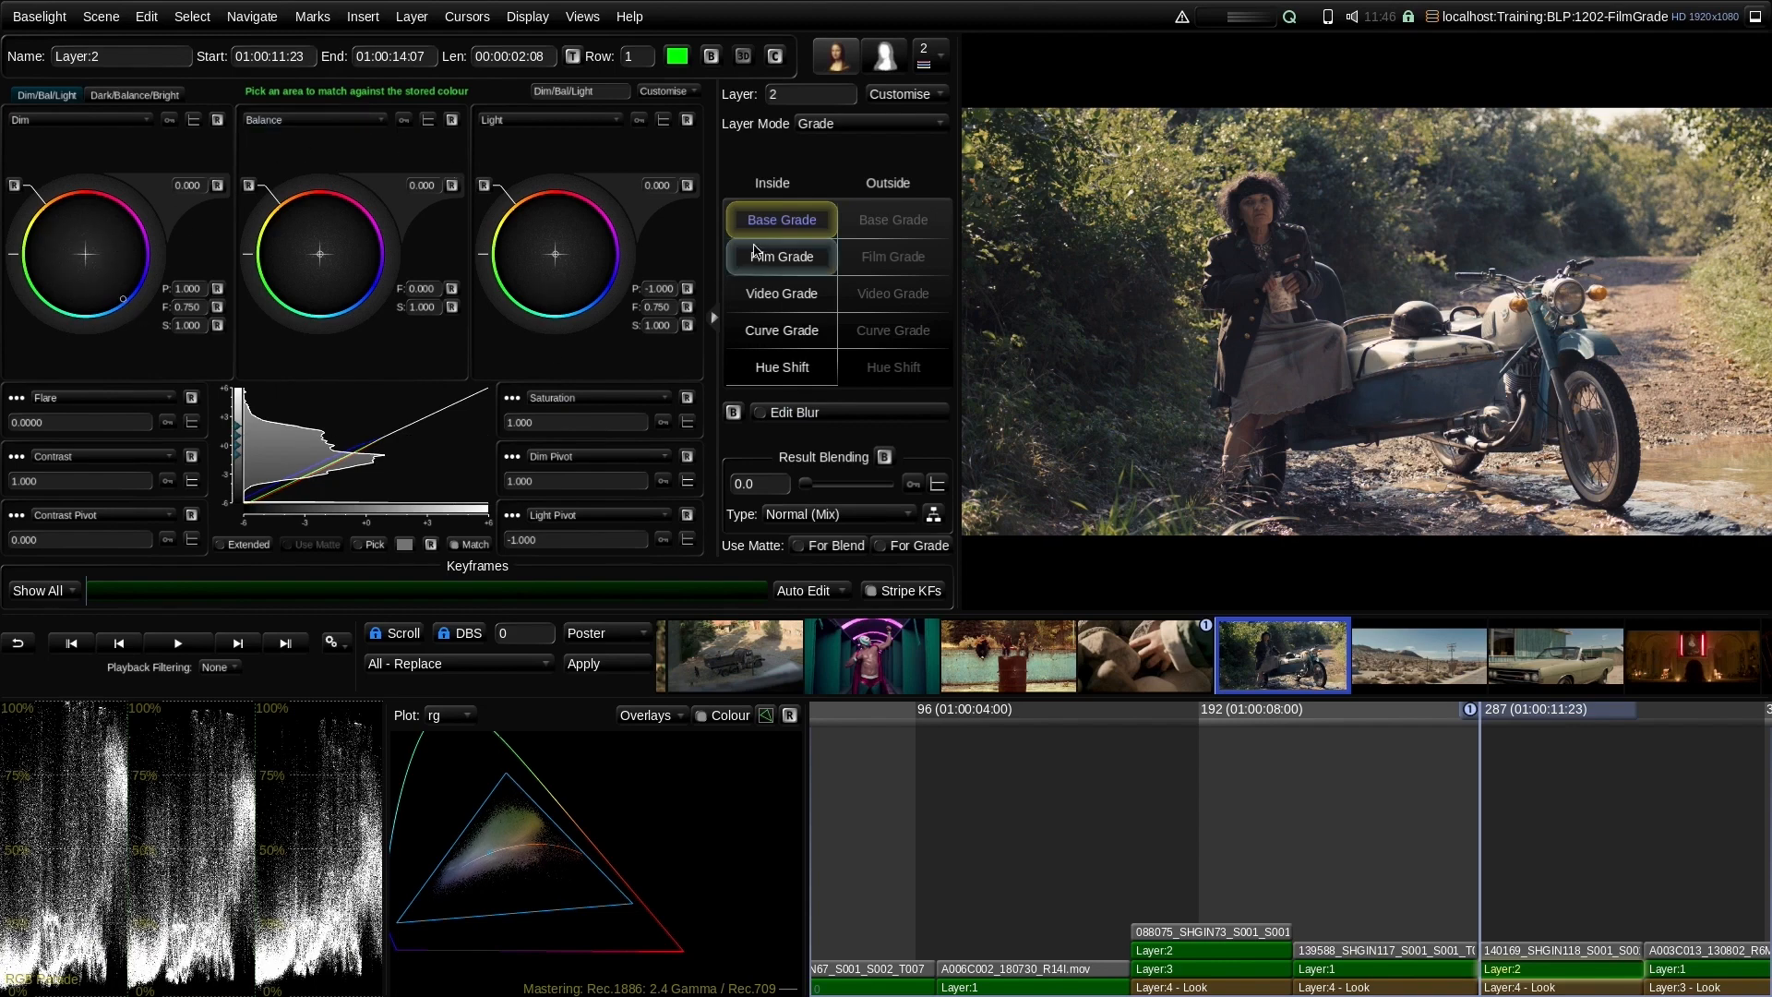
right_click(766, 227)
left_click(800, 316)
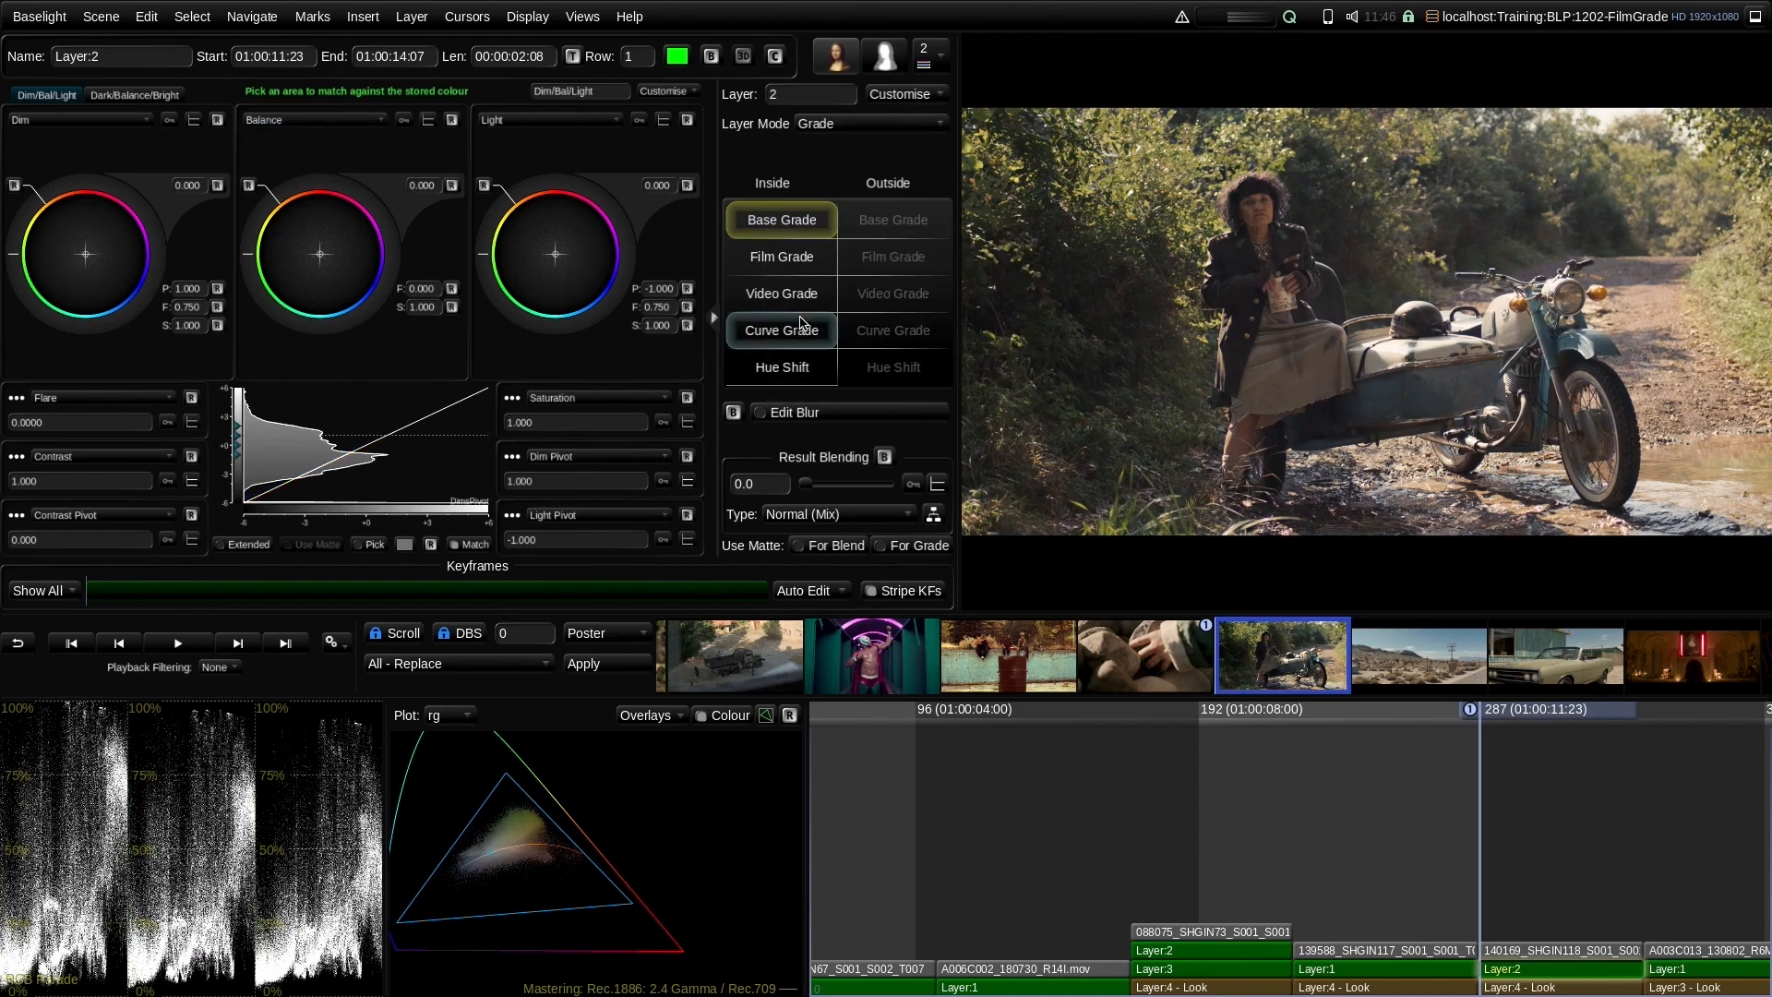
left_click(714, 318)
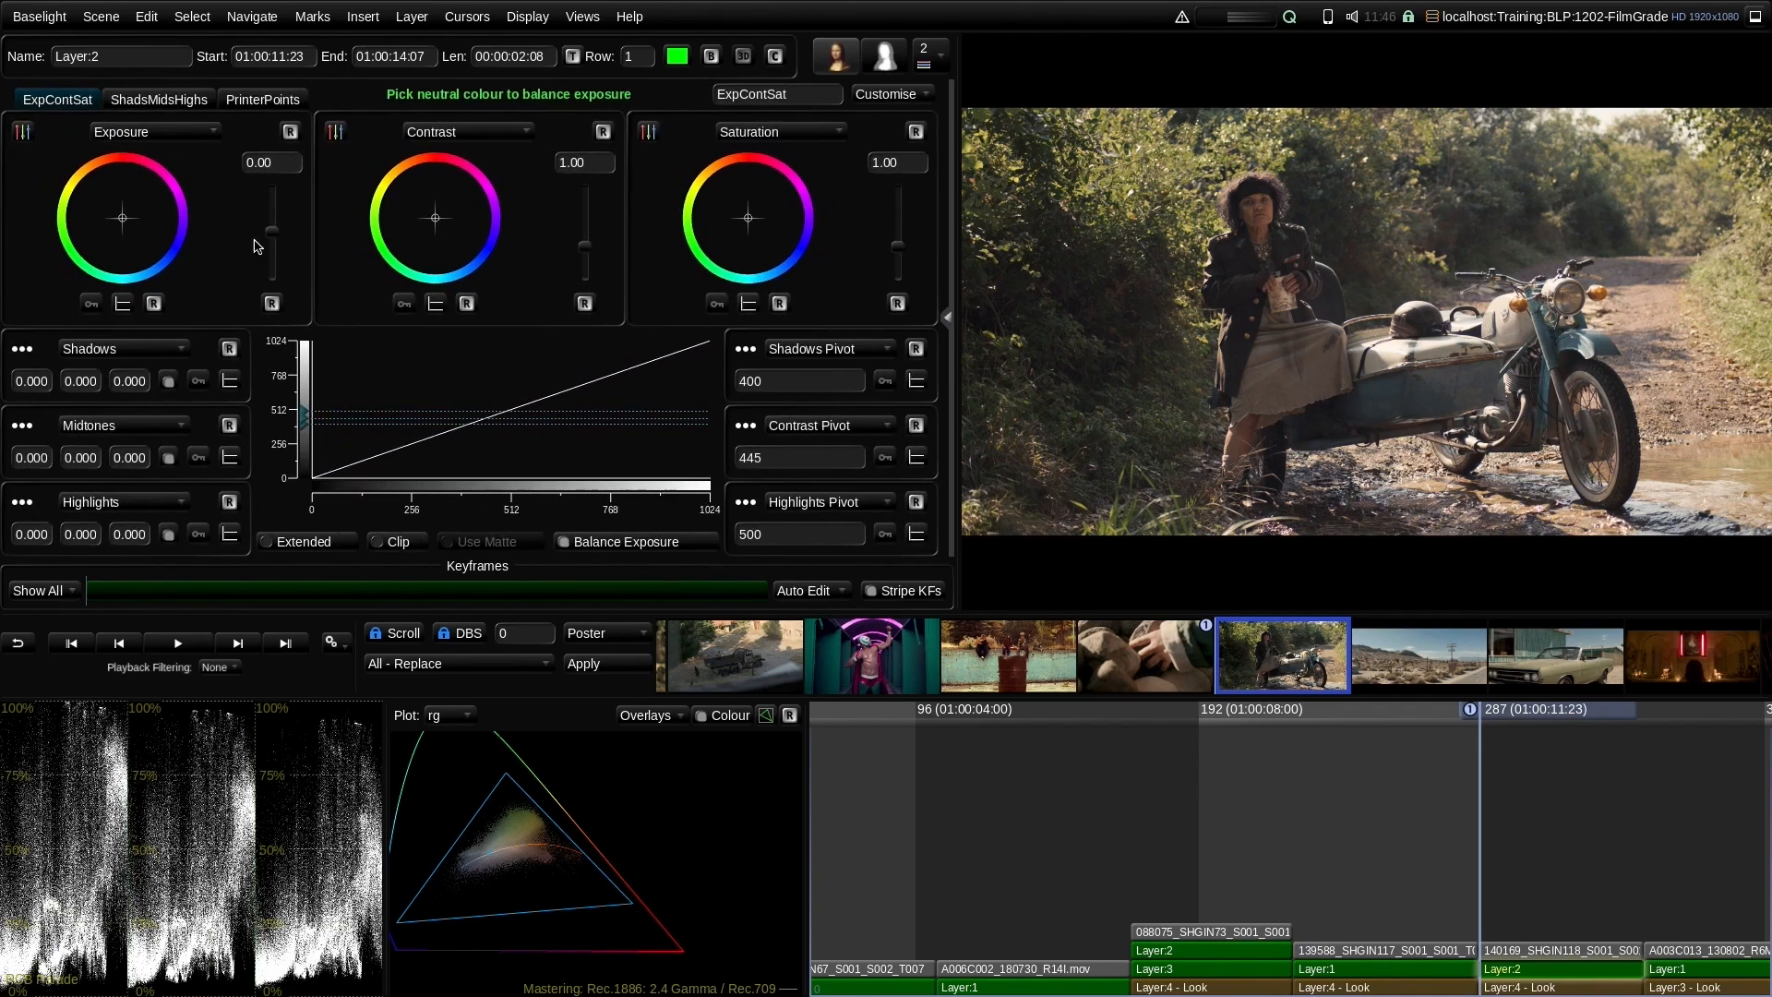
Try shifting Layer 2's shadows colour balance towards red, cyan-blue and violet, and reset the shadows balance
left_click(159, 98)
left_click_drag(122, 223, 116, 166)
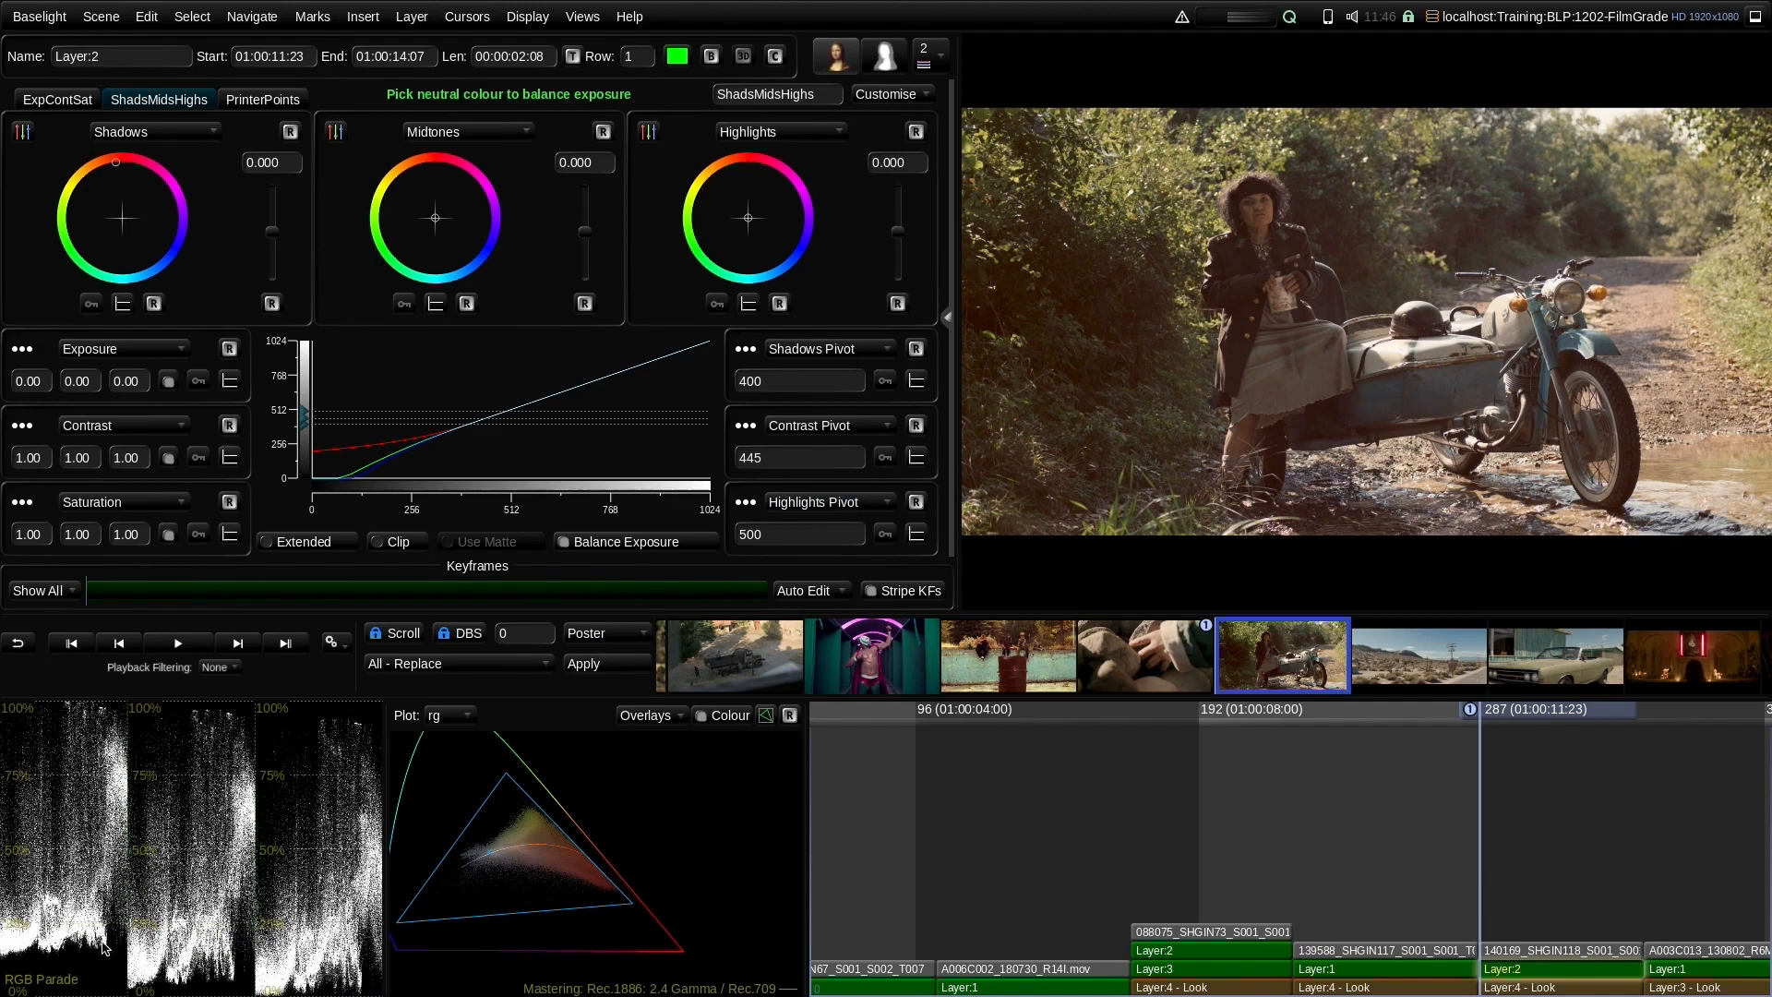
left_click_drag(120, 169, 175, 315)
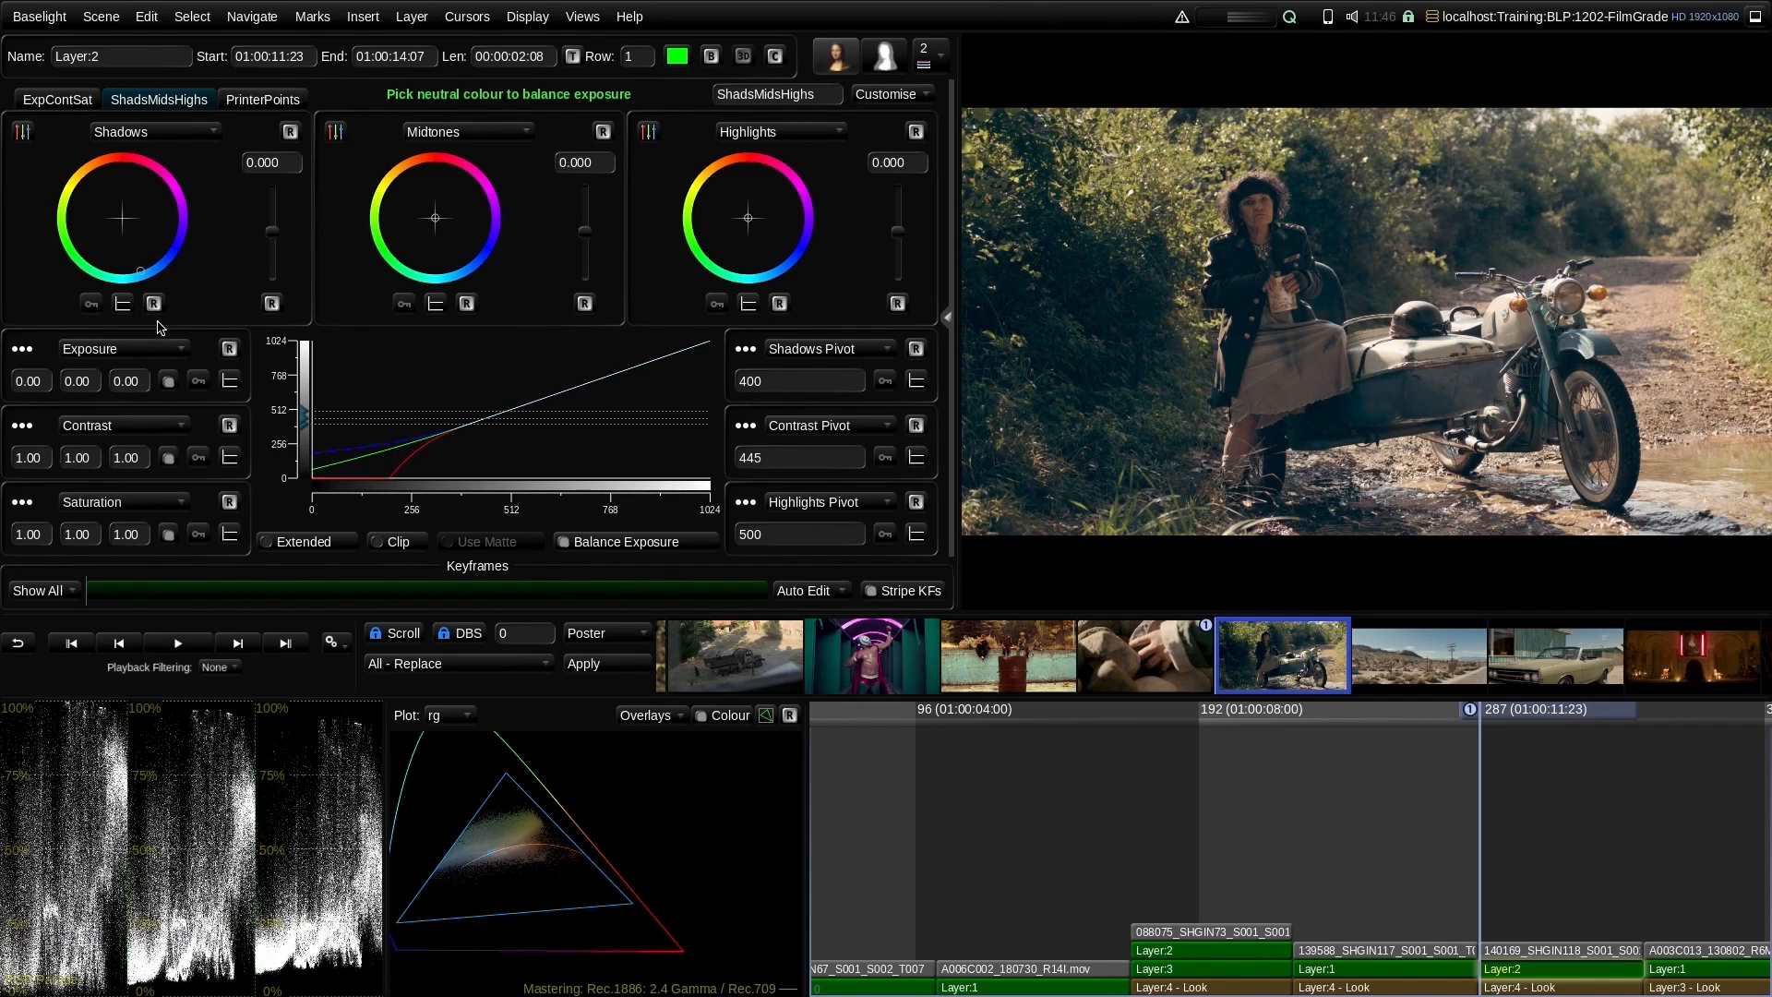
left_click_drag(141, 270, 191, 224)
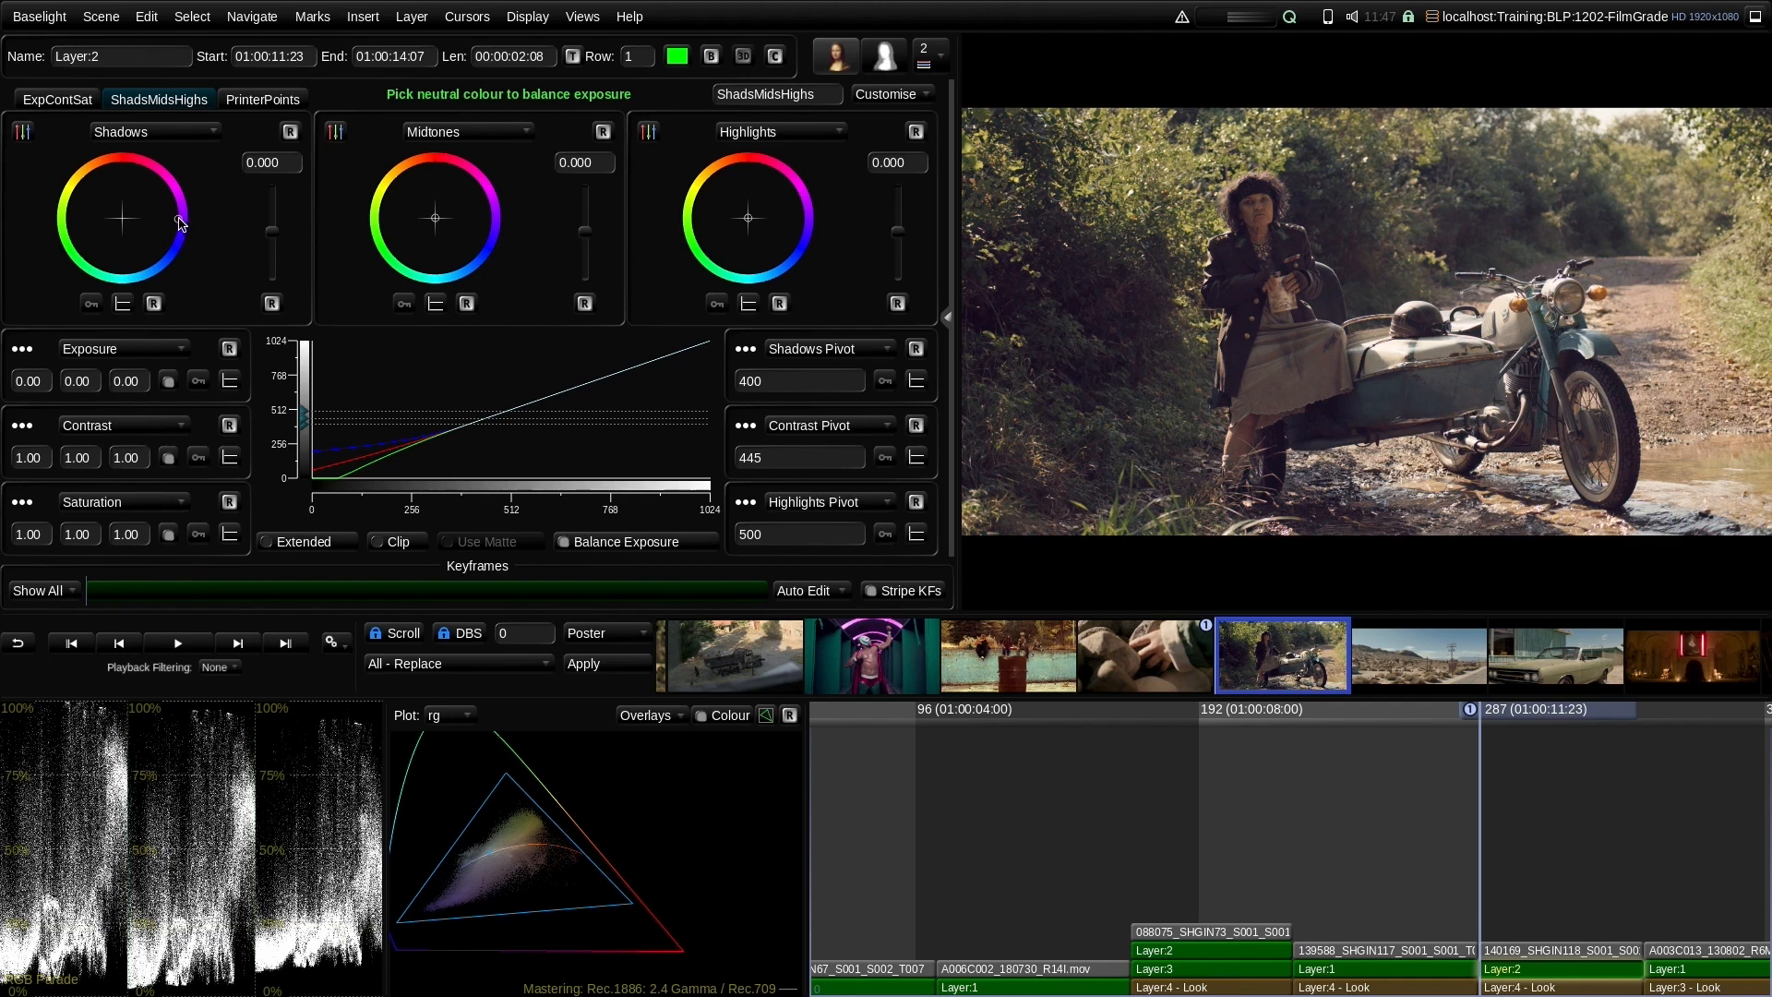
left_click(154, 304)
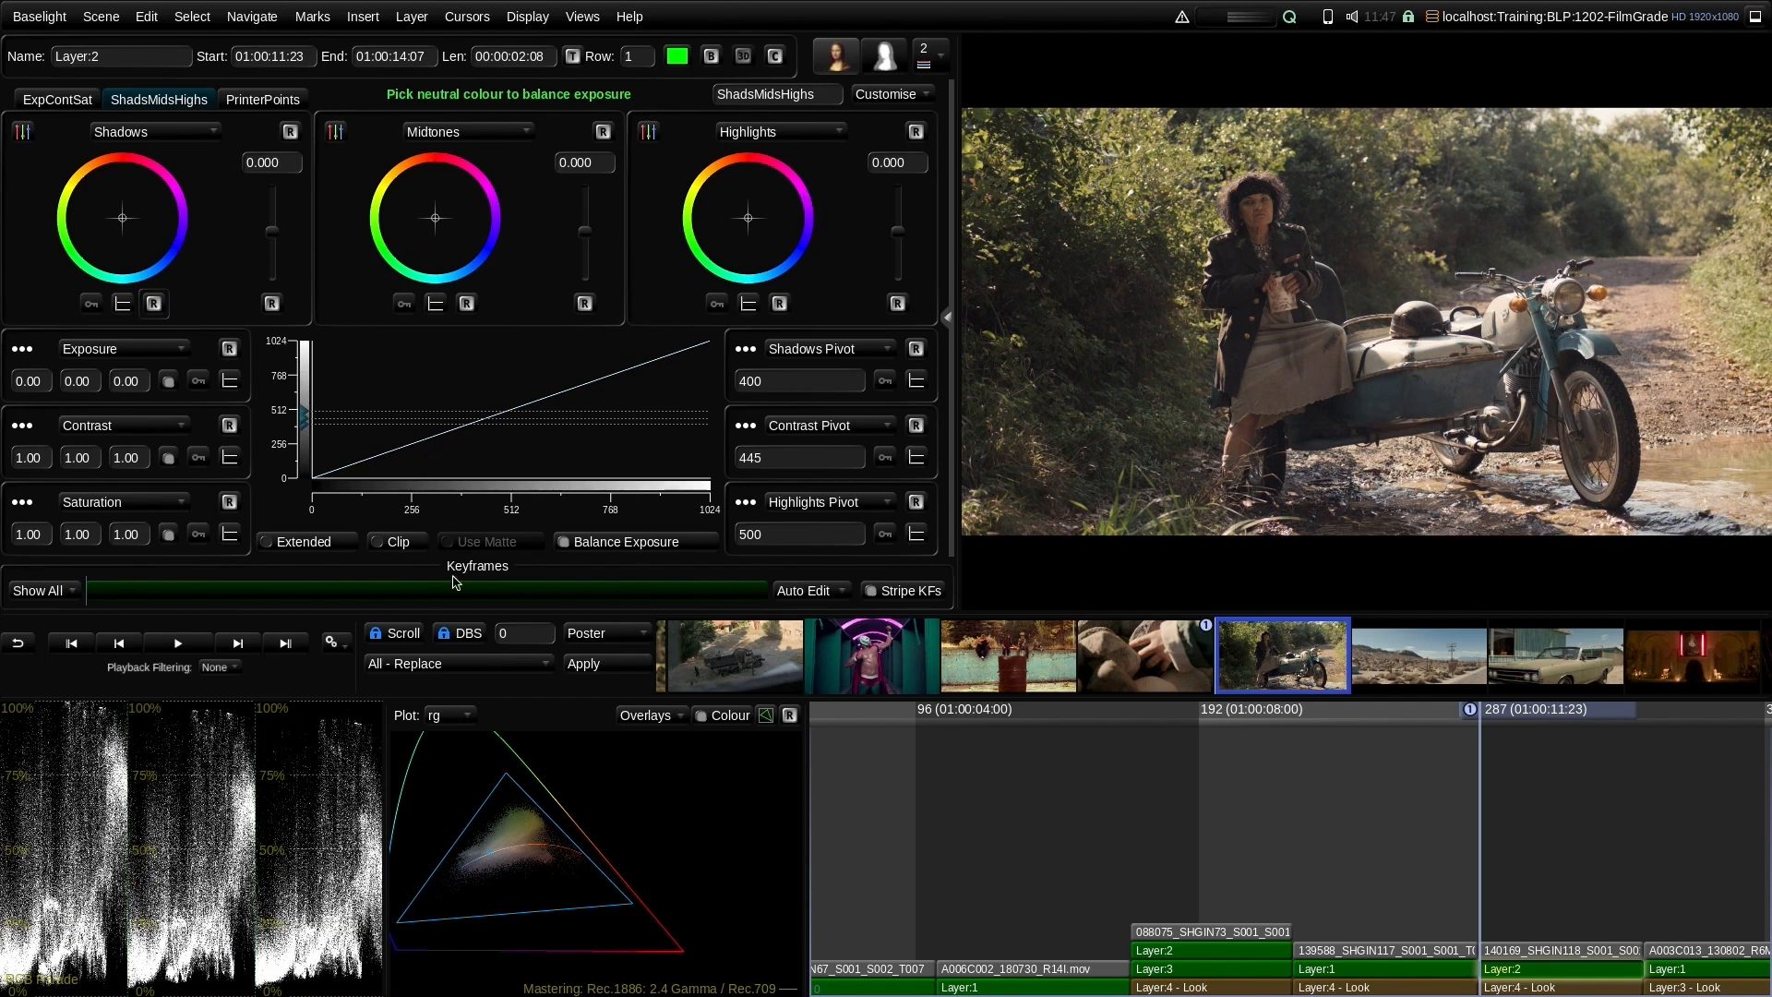
Try Shadows at 0.067 and 0.459 with Shadows Pivot values of 603.4650538 and 717.8995973, and reset both controls
mouse_move(272, 231)
left_mouse_down()
mouse_move(289, 277)
mouse_move(286, 223)
mouse_move(297, 288)
mouse_move(300, 231)
left_mouse_up()
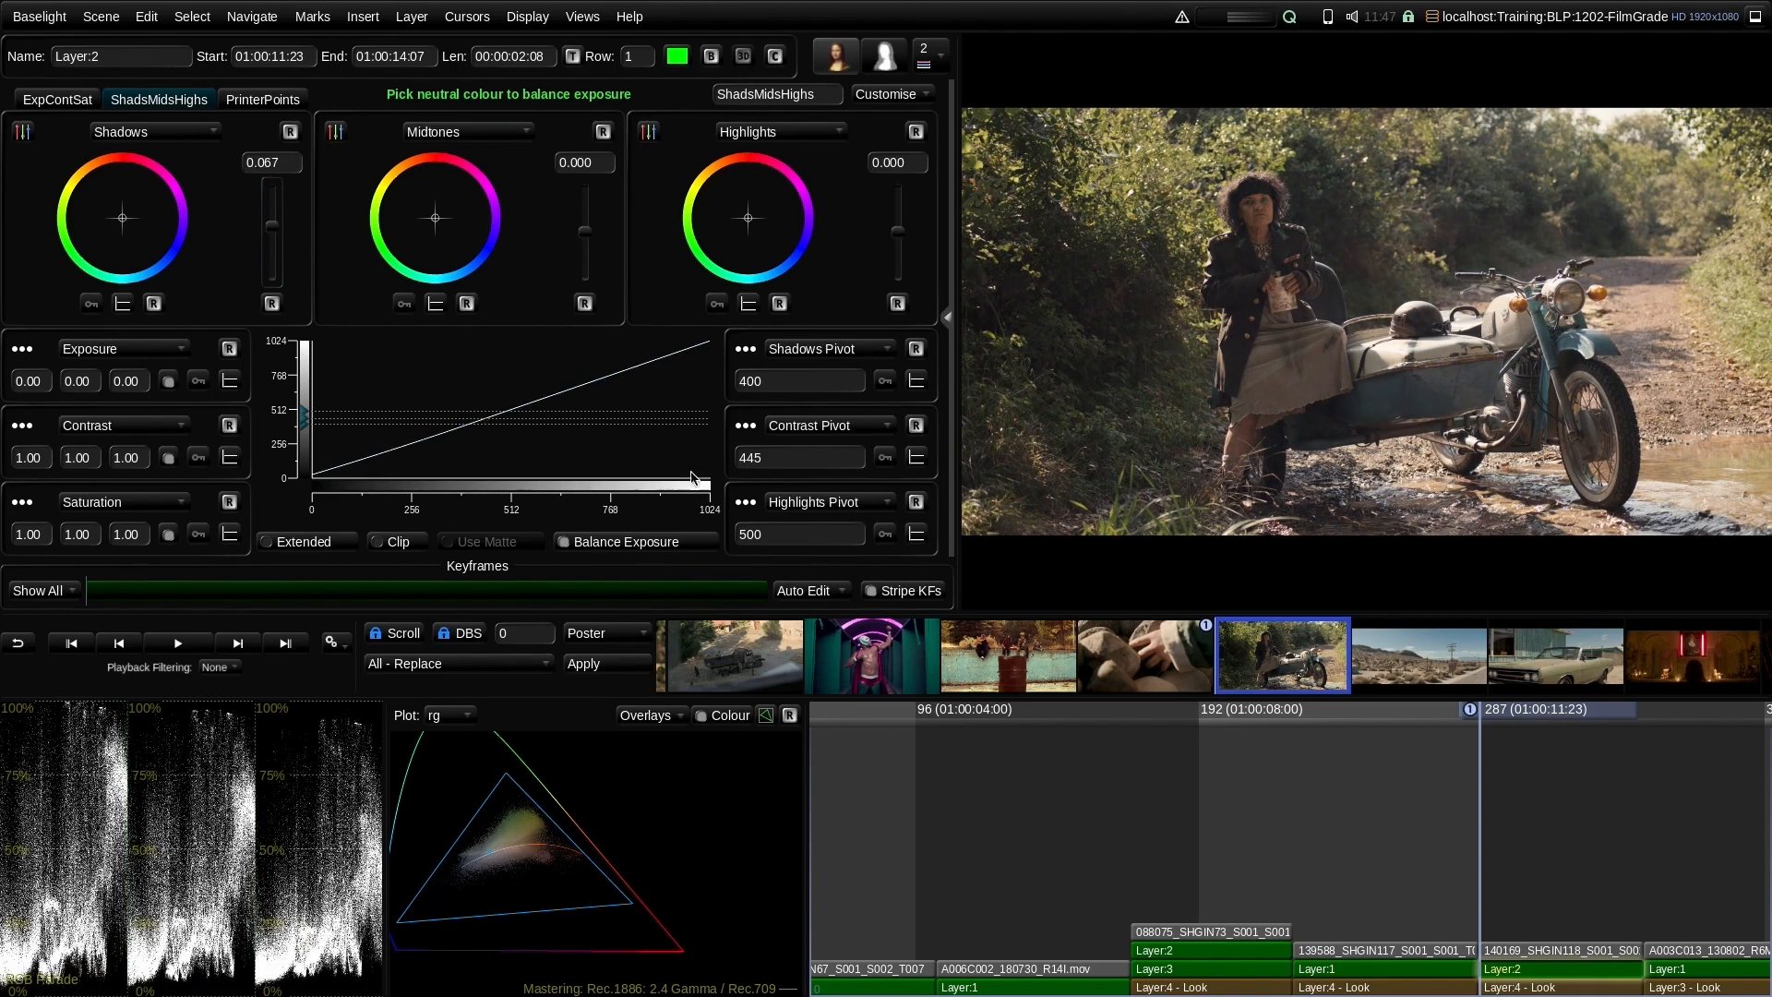
mouse_move(749, 381)
left_mouse_down()
mouse_move(267, 261)
mouse_move(272, 189)
left_mouse_up()
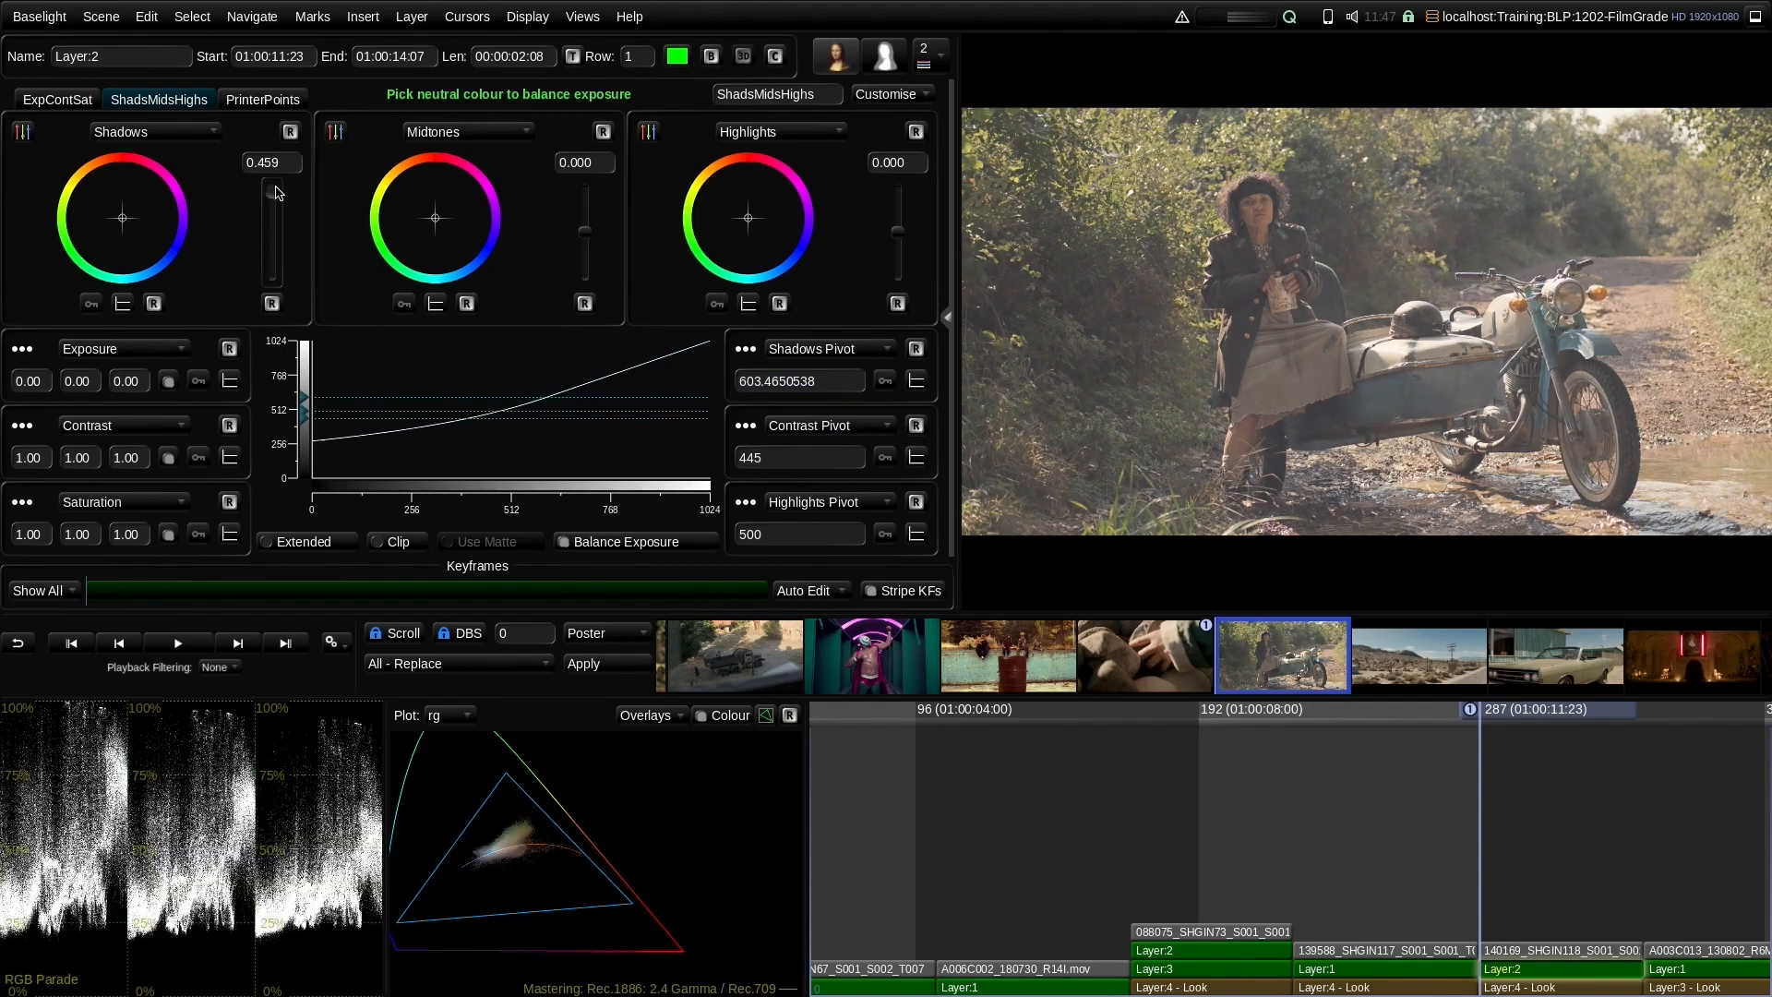
mouse_move(304, 398)
left_mouse_down()
mouse_move(310, 332)
mouse_move(325, 473)
mouse_move(327, 358)
mouse_move(324, 387)
left_mouse_up()
left_click(271, 303)
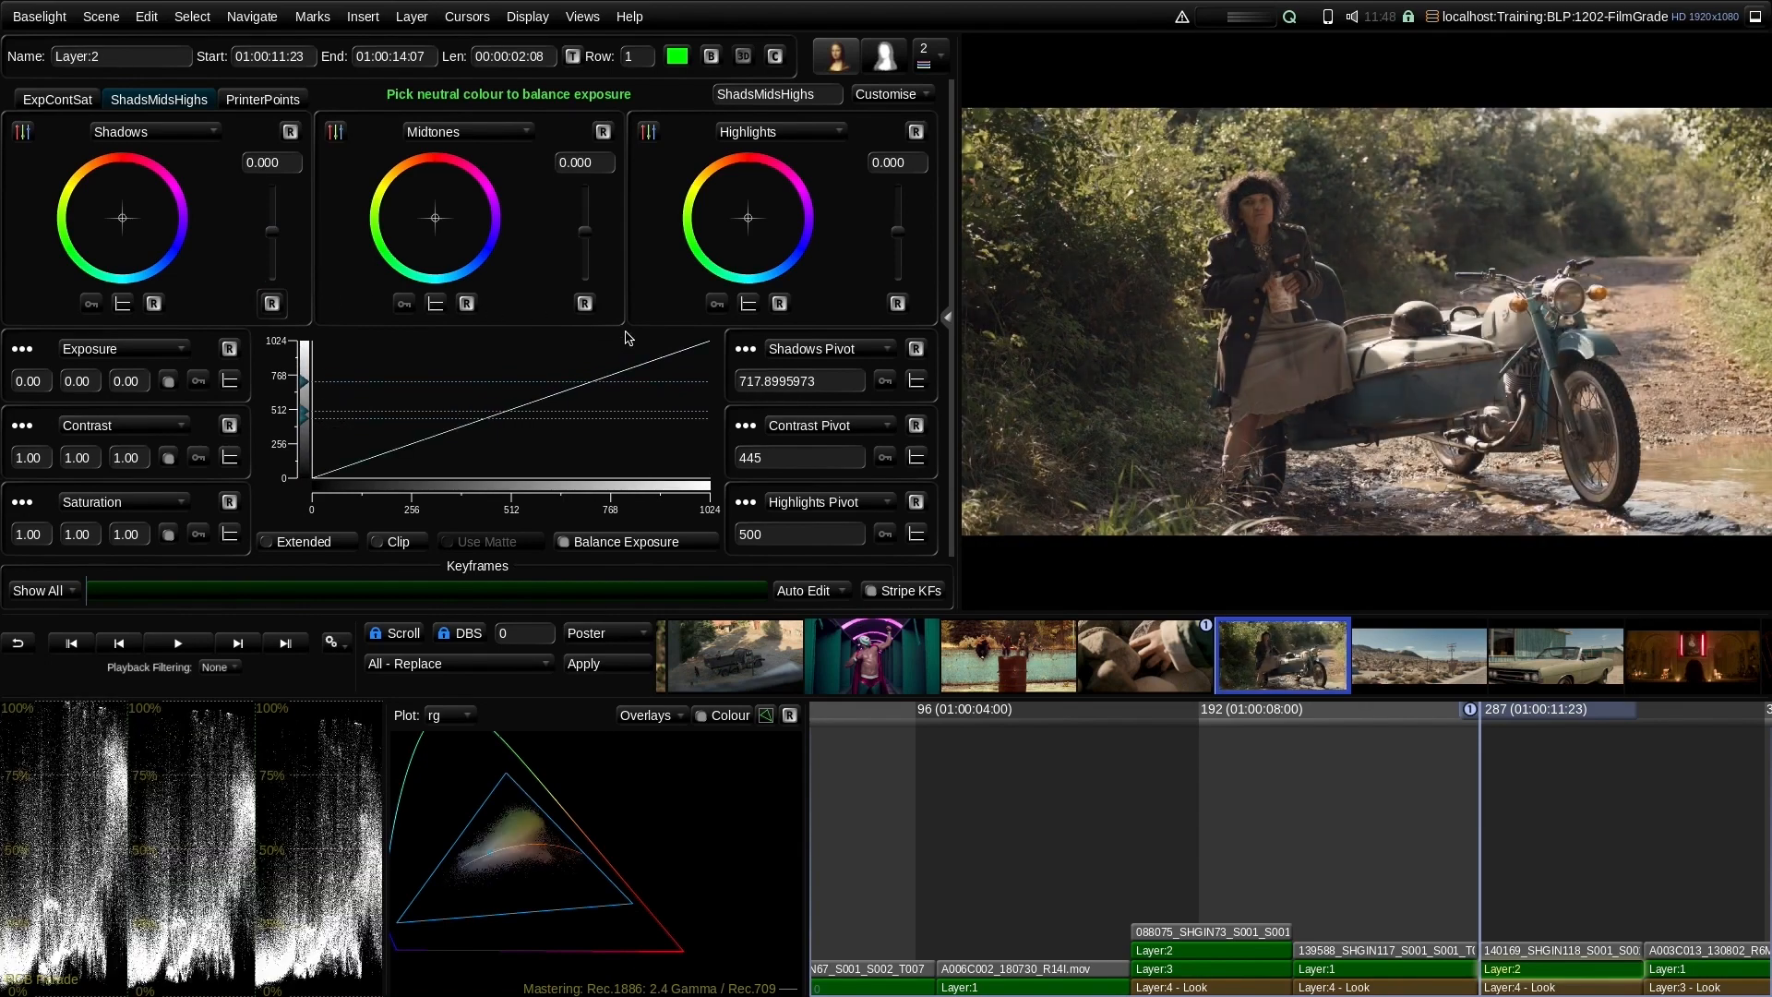
left_click(916, 349)
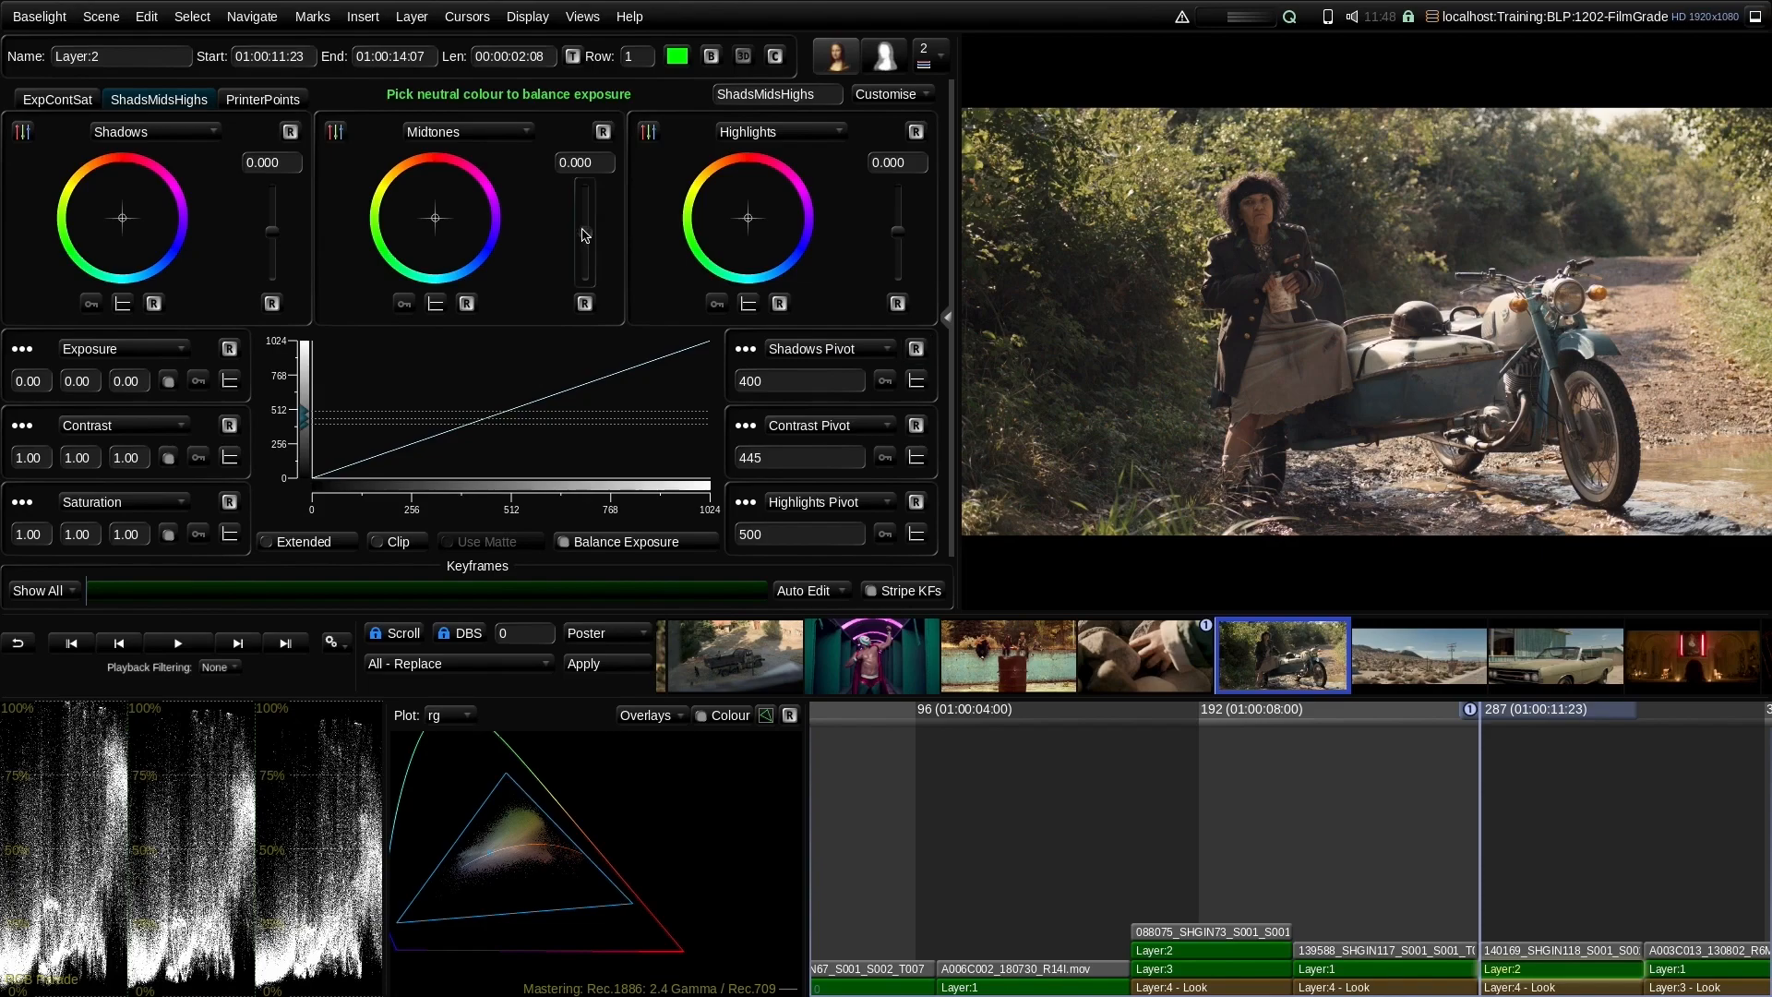
Try Midtones at 0.479 with Shadows Pivot at 223.0808054 and Highlights Pivot at 731.6445638, and reset both pivots
left_click_drag(583, 234, 583, 184)
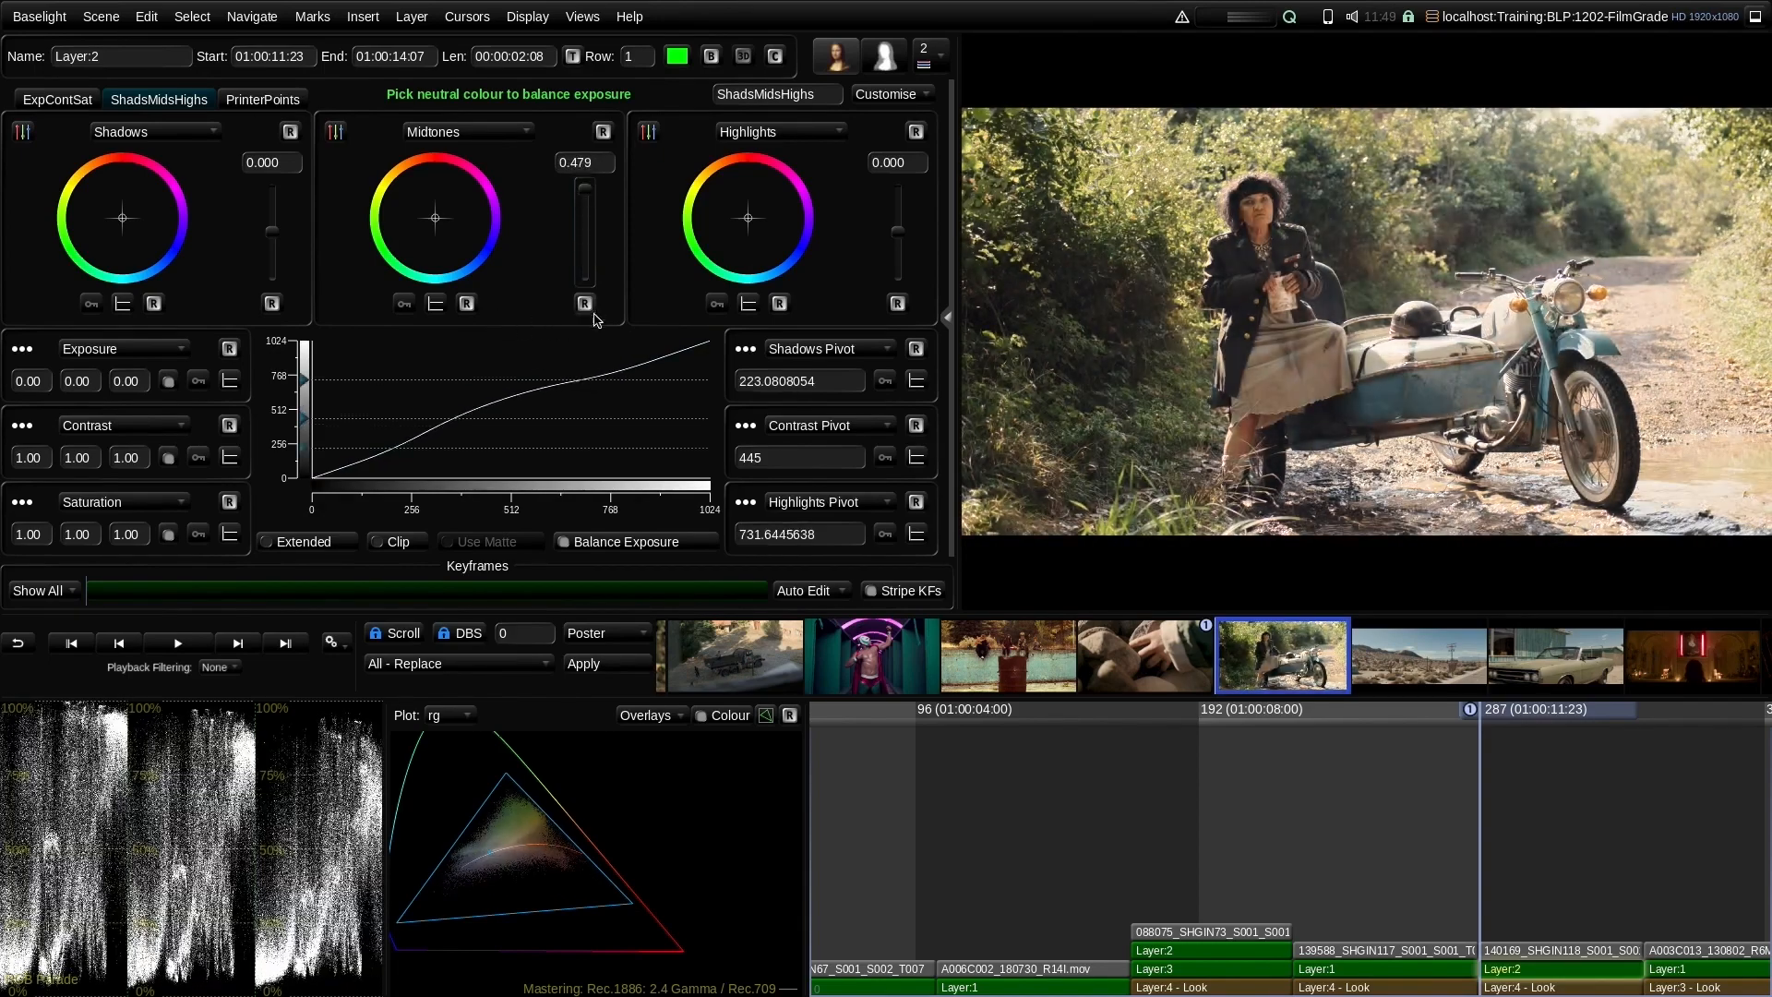
left_click(916, 348)
left_click(916, 501)
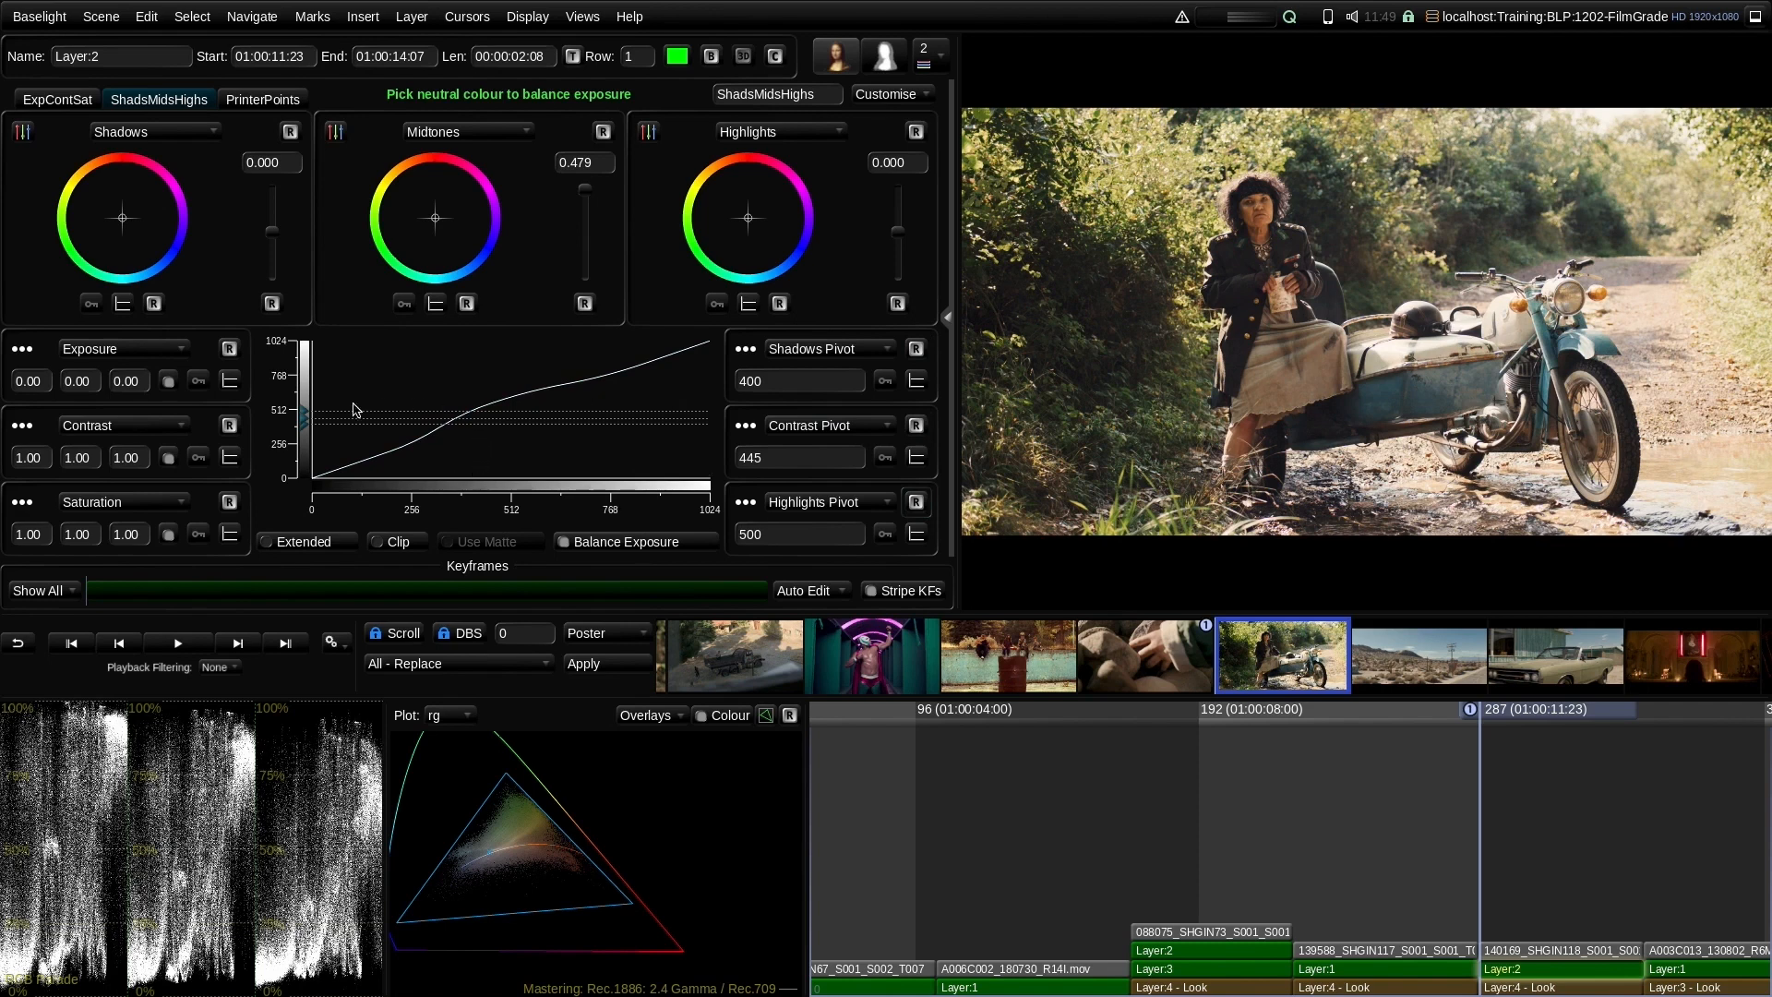
Try Highlights Pivot values of 690.4096644 and 552.96 with Shadows Pivot at 312.4230872, and reset both pivots and Midtones
left_click_drag(305, 415, 305, 441)
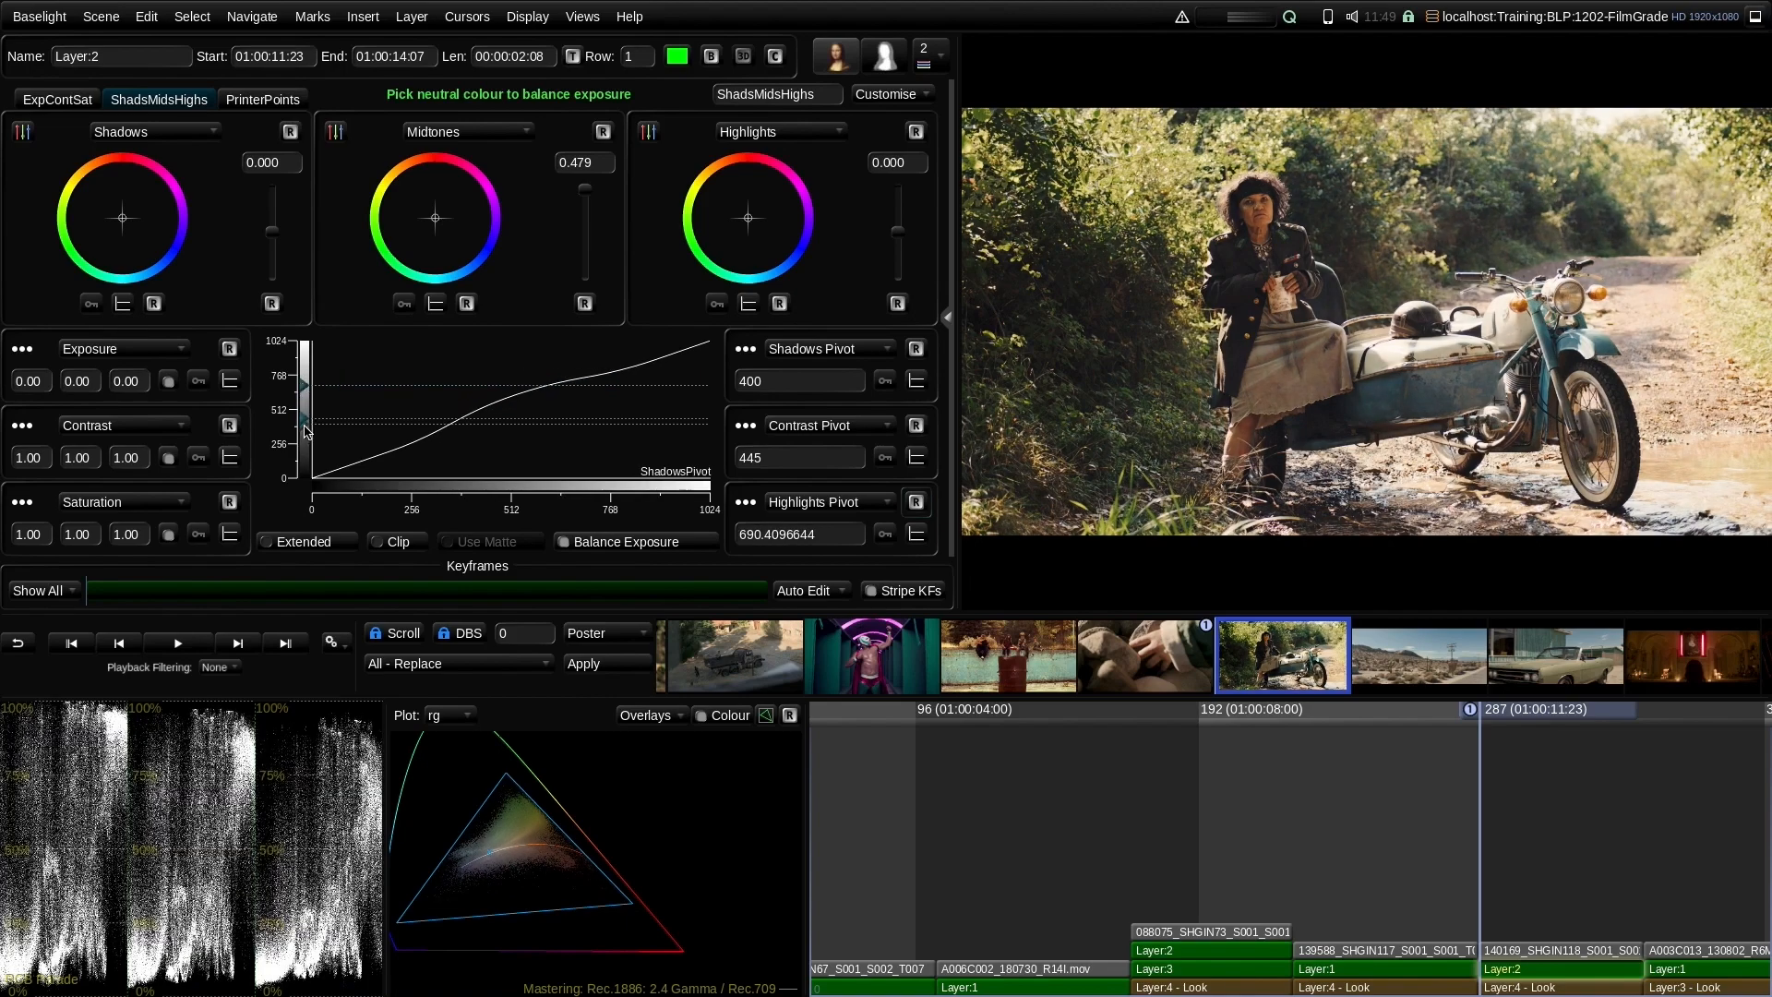
left_click_drag(305, 427, 309, 408)
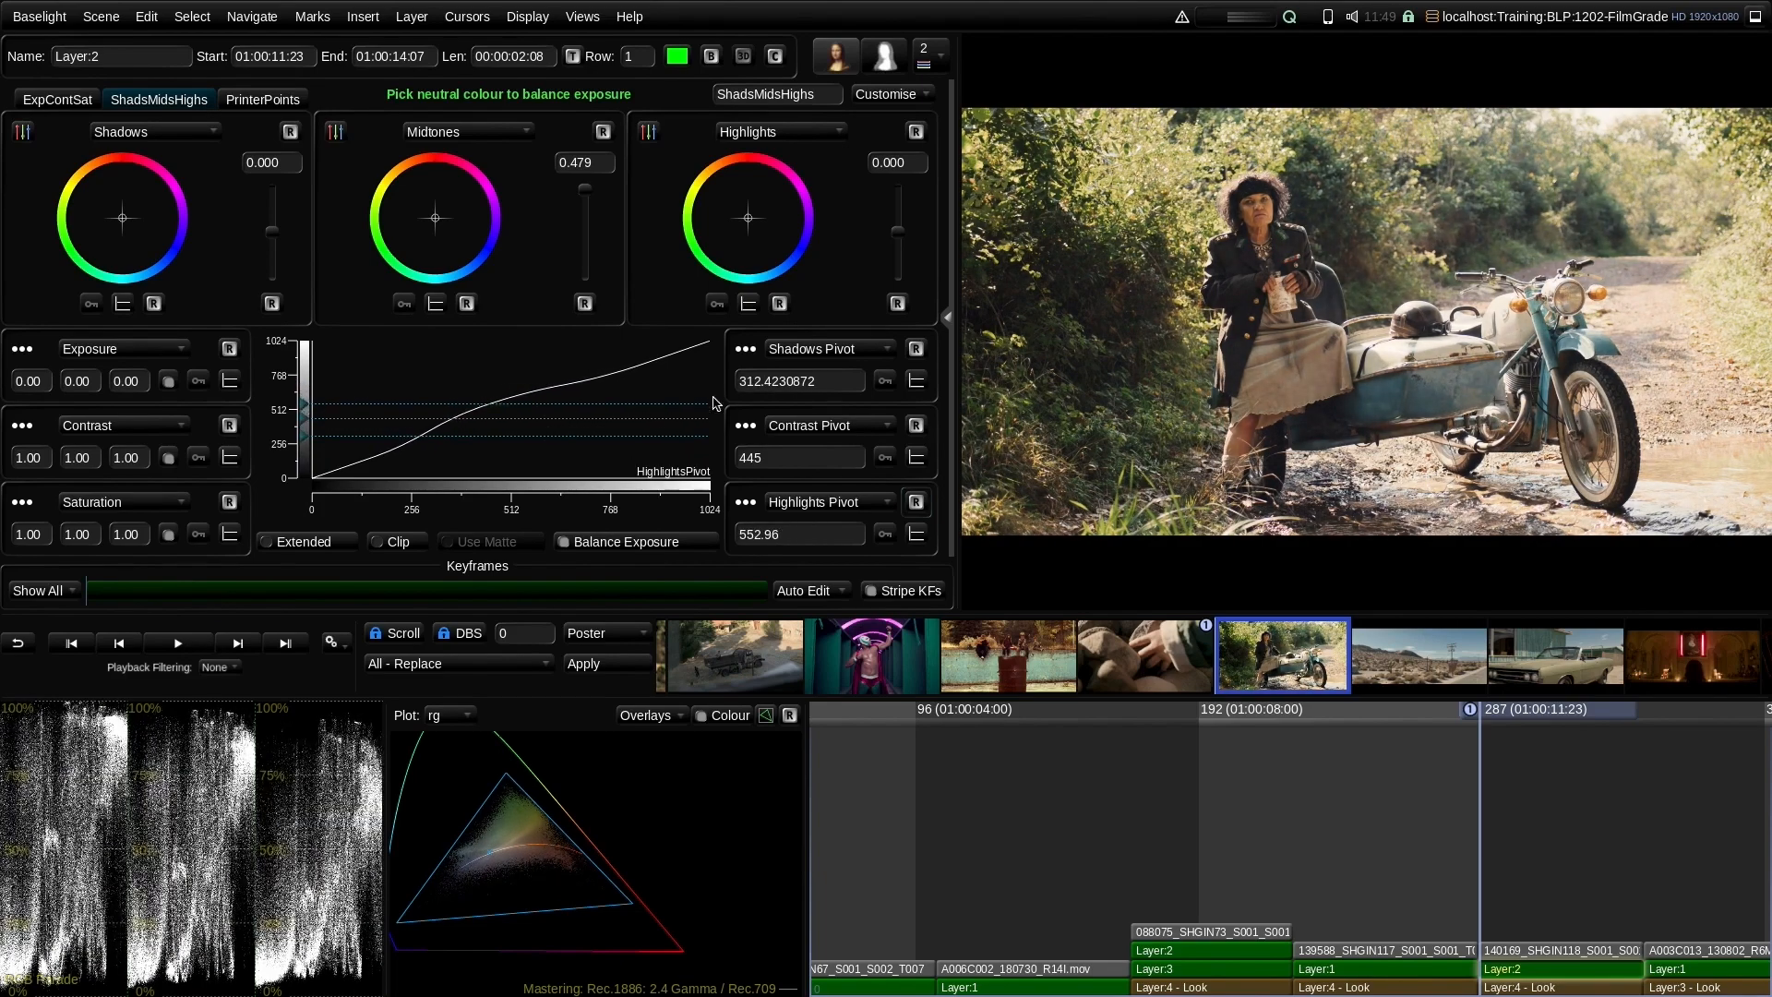
left_click(915, 349)
left_click(916, 502)
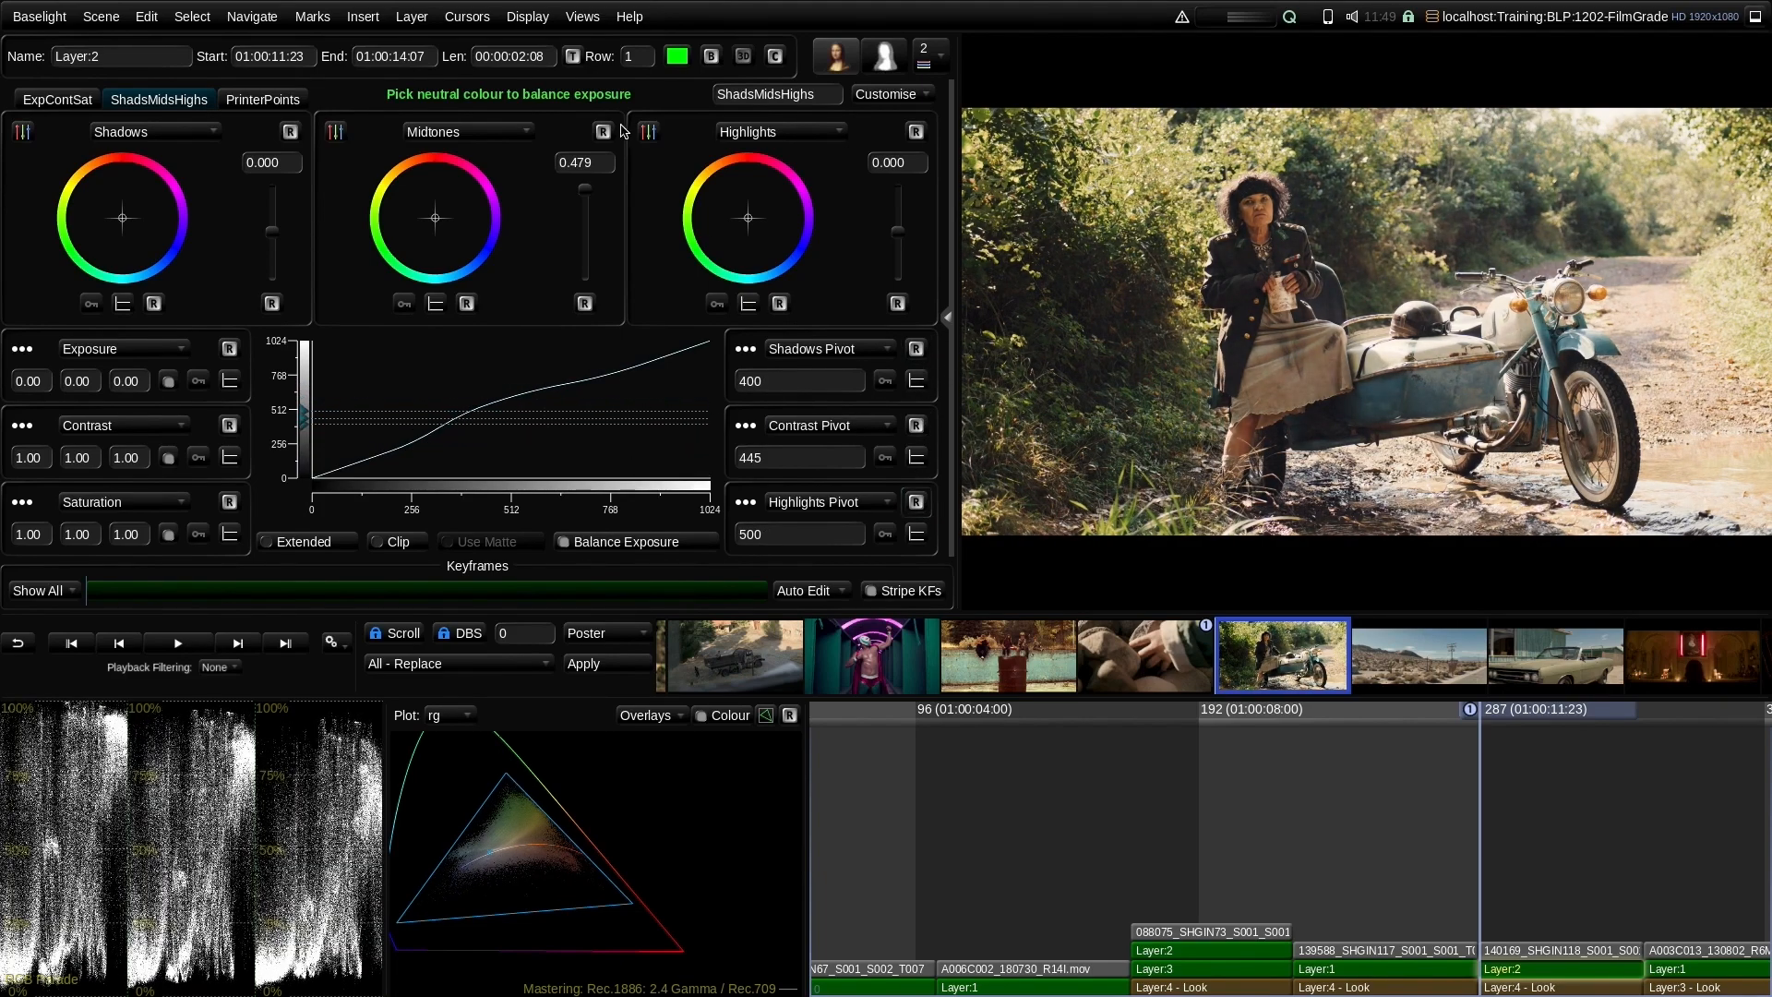
left_click(602, 131)
Lower Highlights to -0.377, trying Highlights Pivot values of 243.698255 and 573.5774497 before resetting the pivot
mouse_move(898, 231)
left_mouse_down()
mouse_move(896, 287)
mouse_move(900, 176)
mouse_move(901, 277)
mouse_move(888, 188)
mouse_move(891, 257)
left_mouse_up()
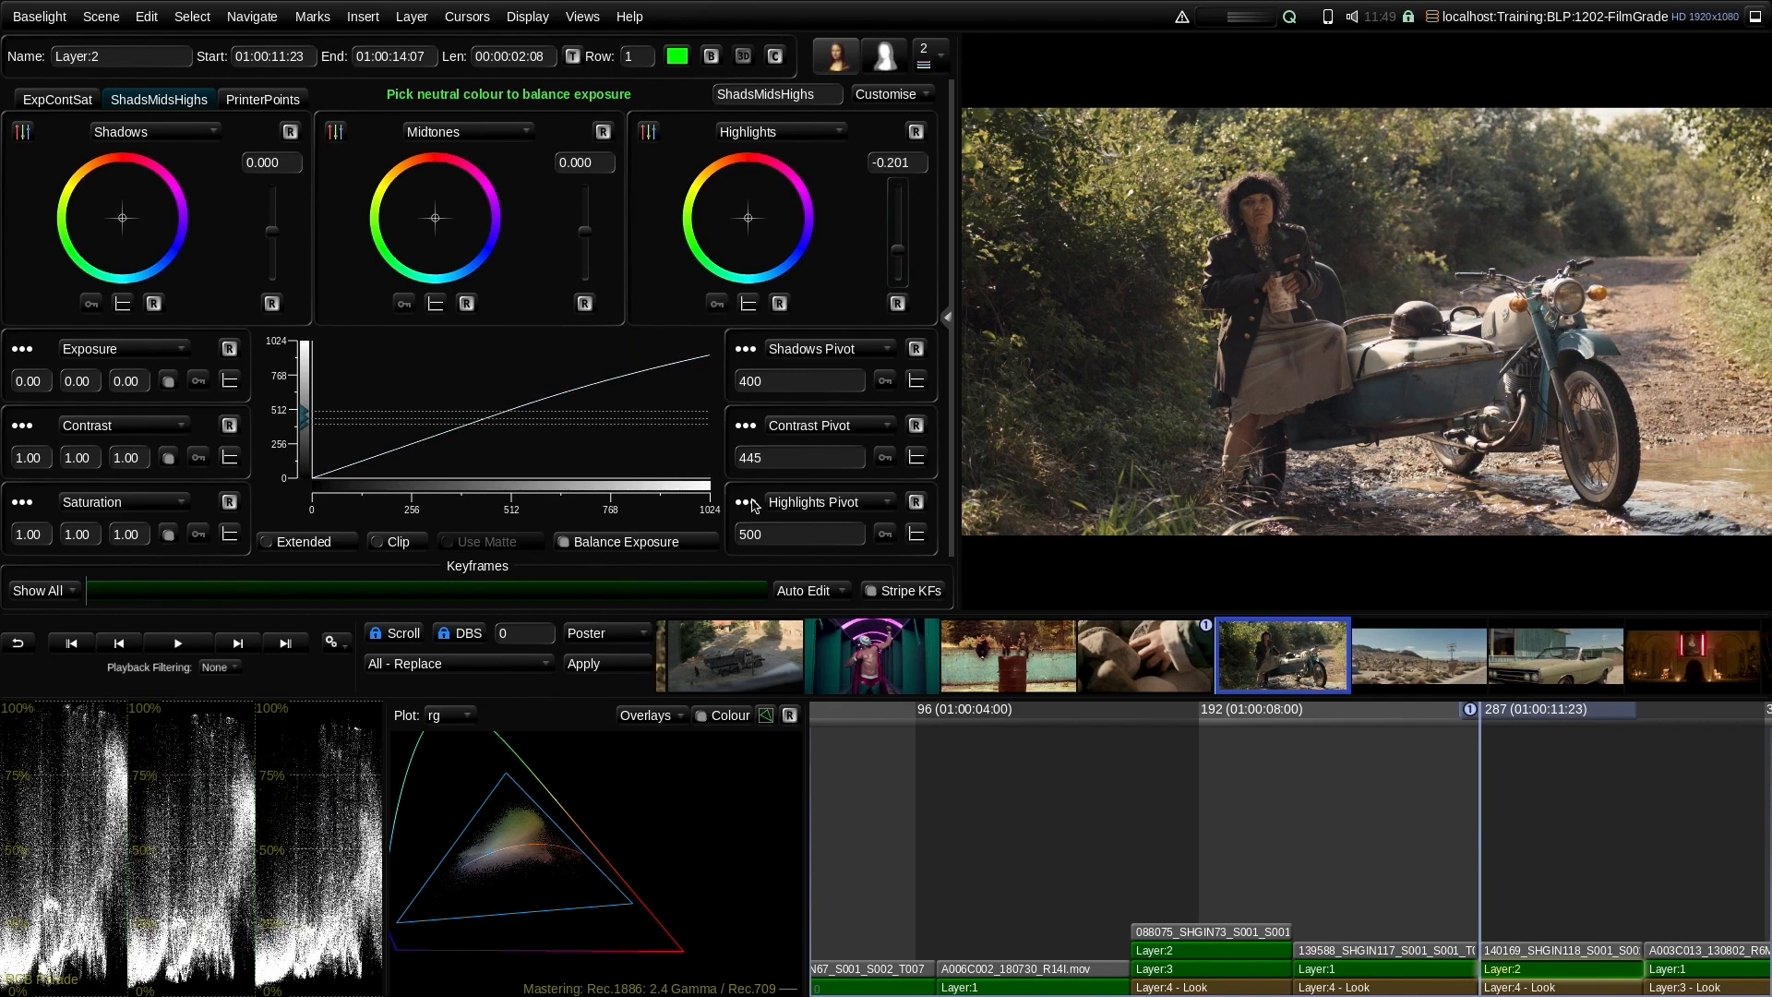
left_click_drag(899, 249, 899, 269)
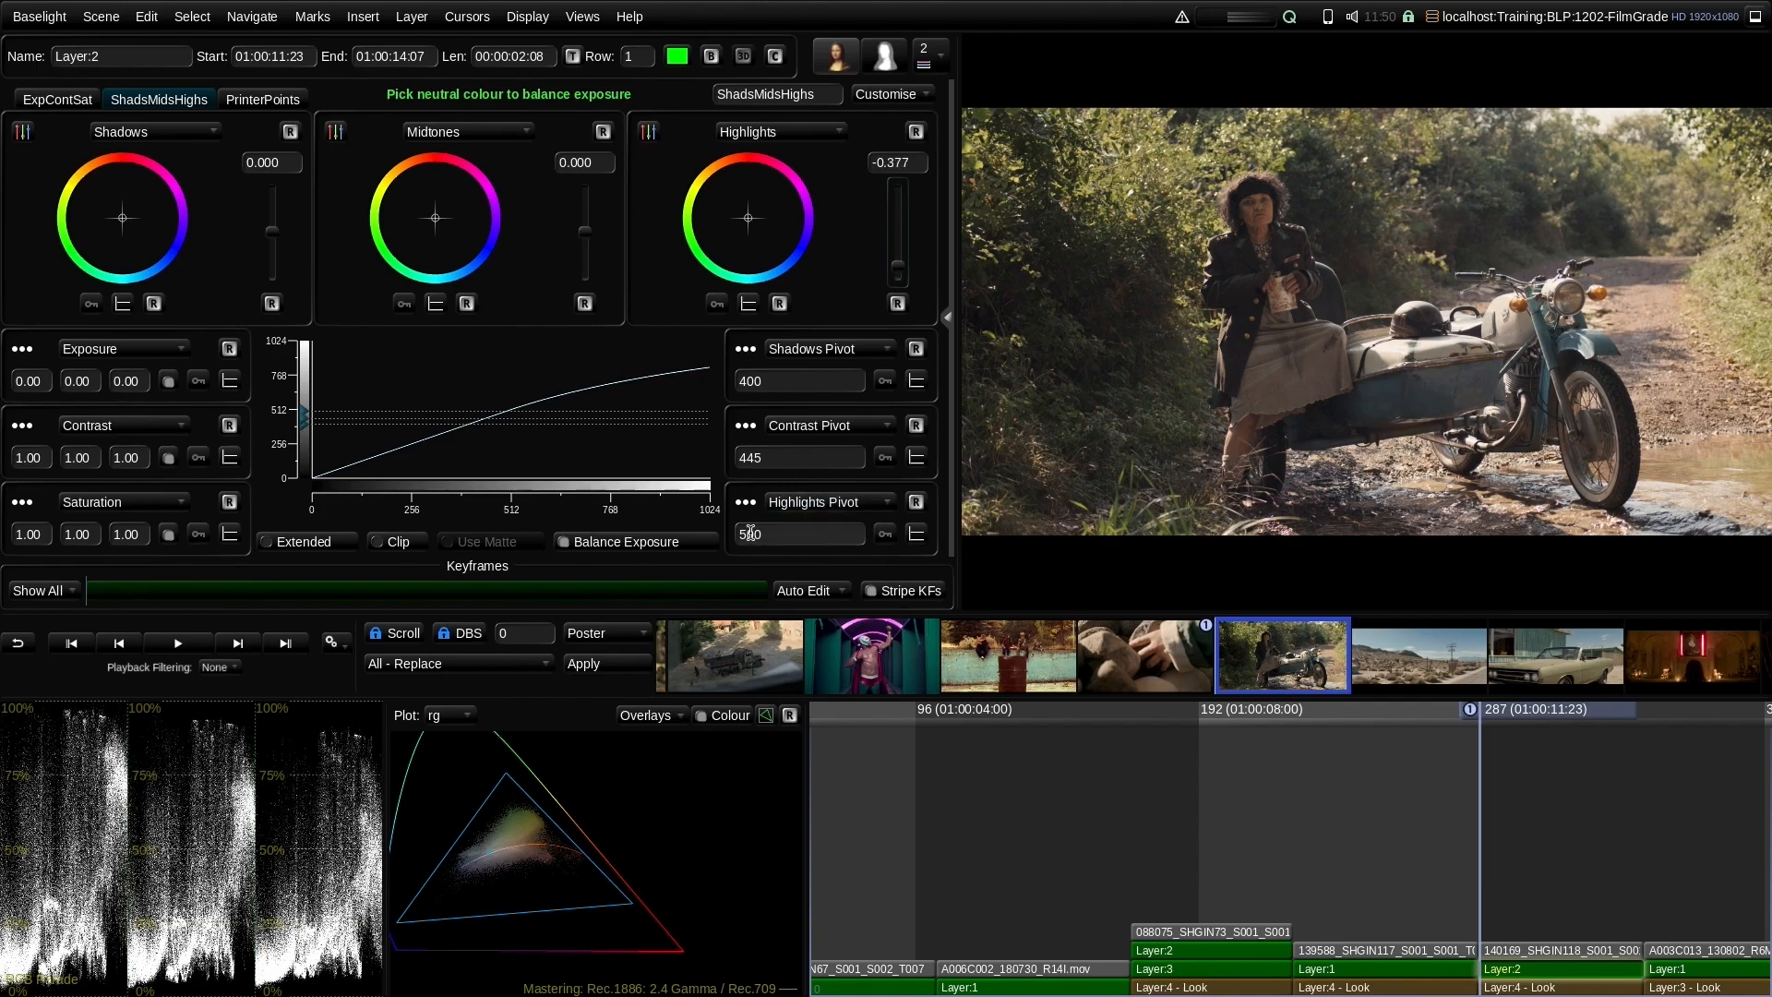
left_click_drag(750, 533, 724, 482)
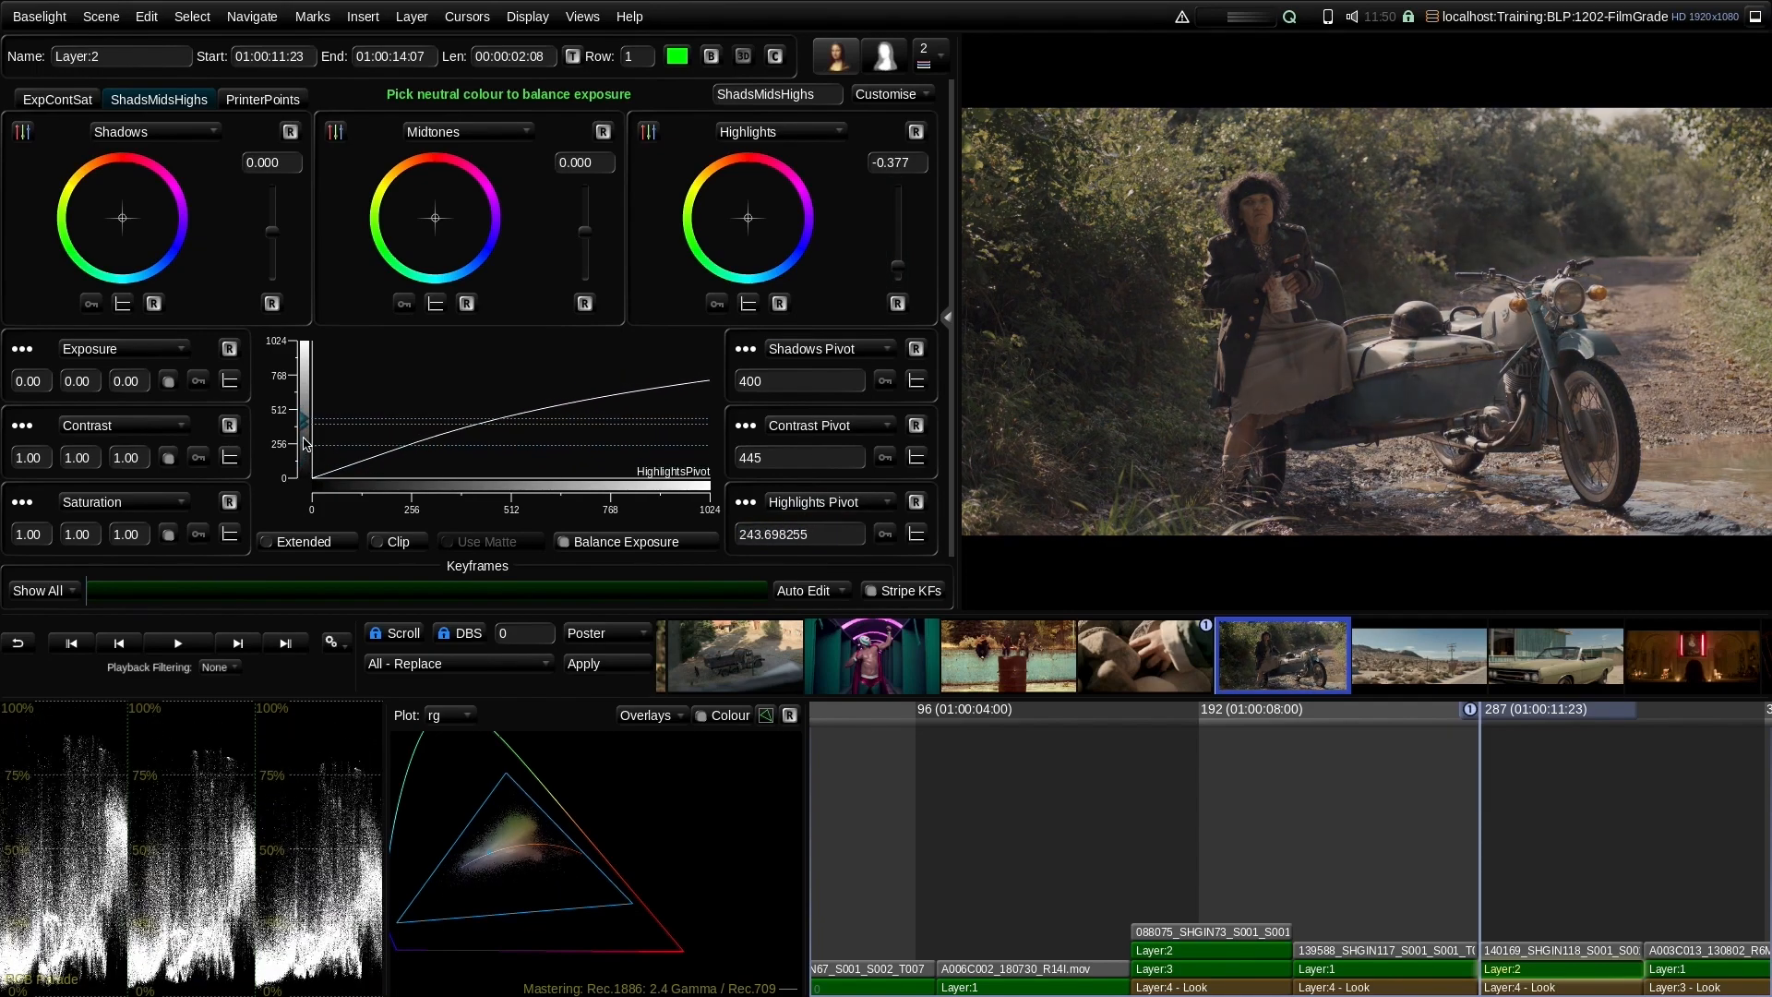
left_click_drag(305, 444, 305, 409)
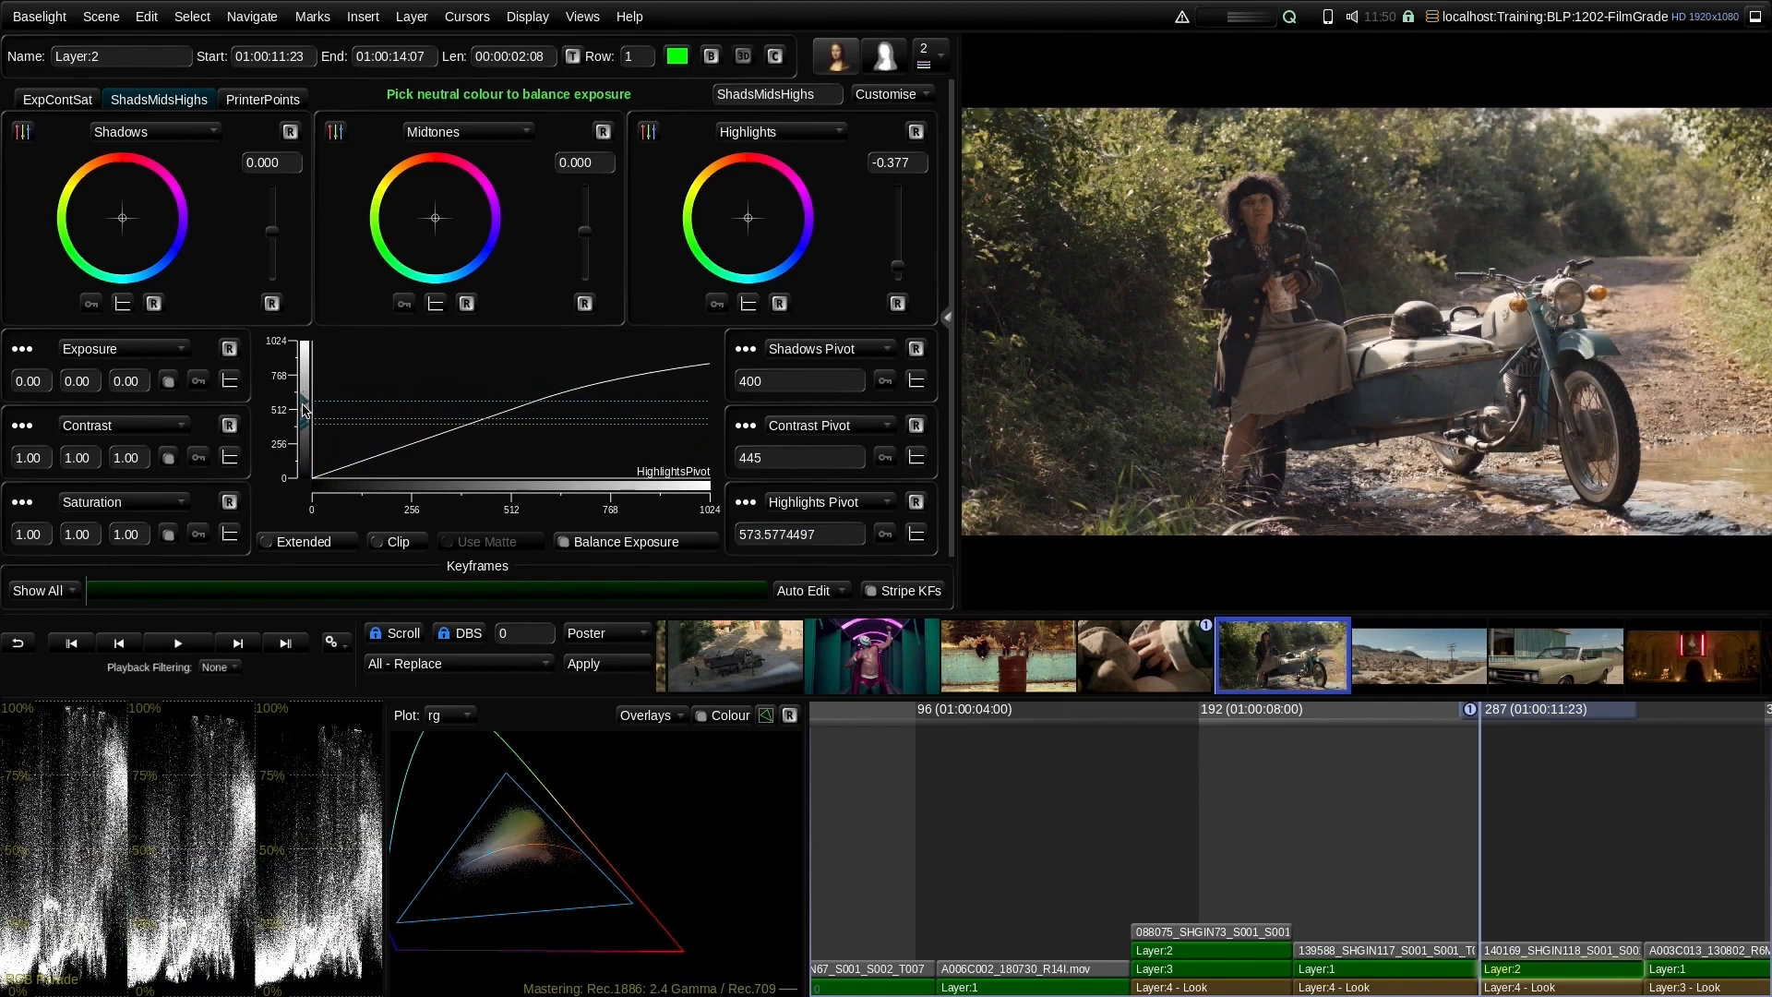
left_click(915, 502)
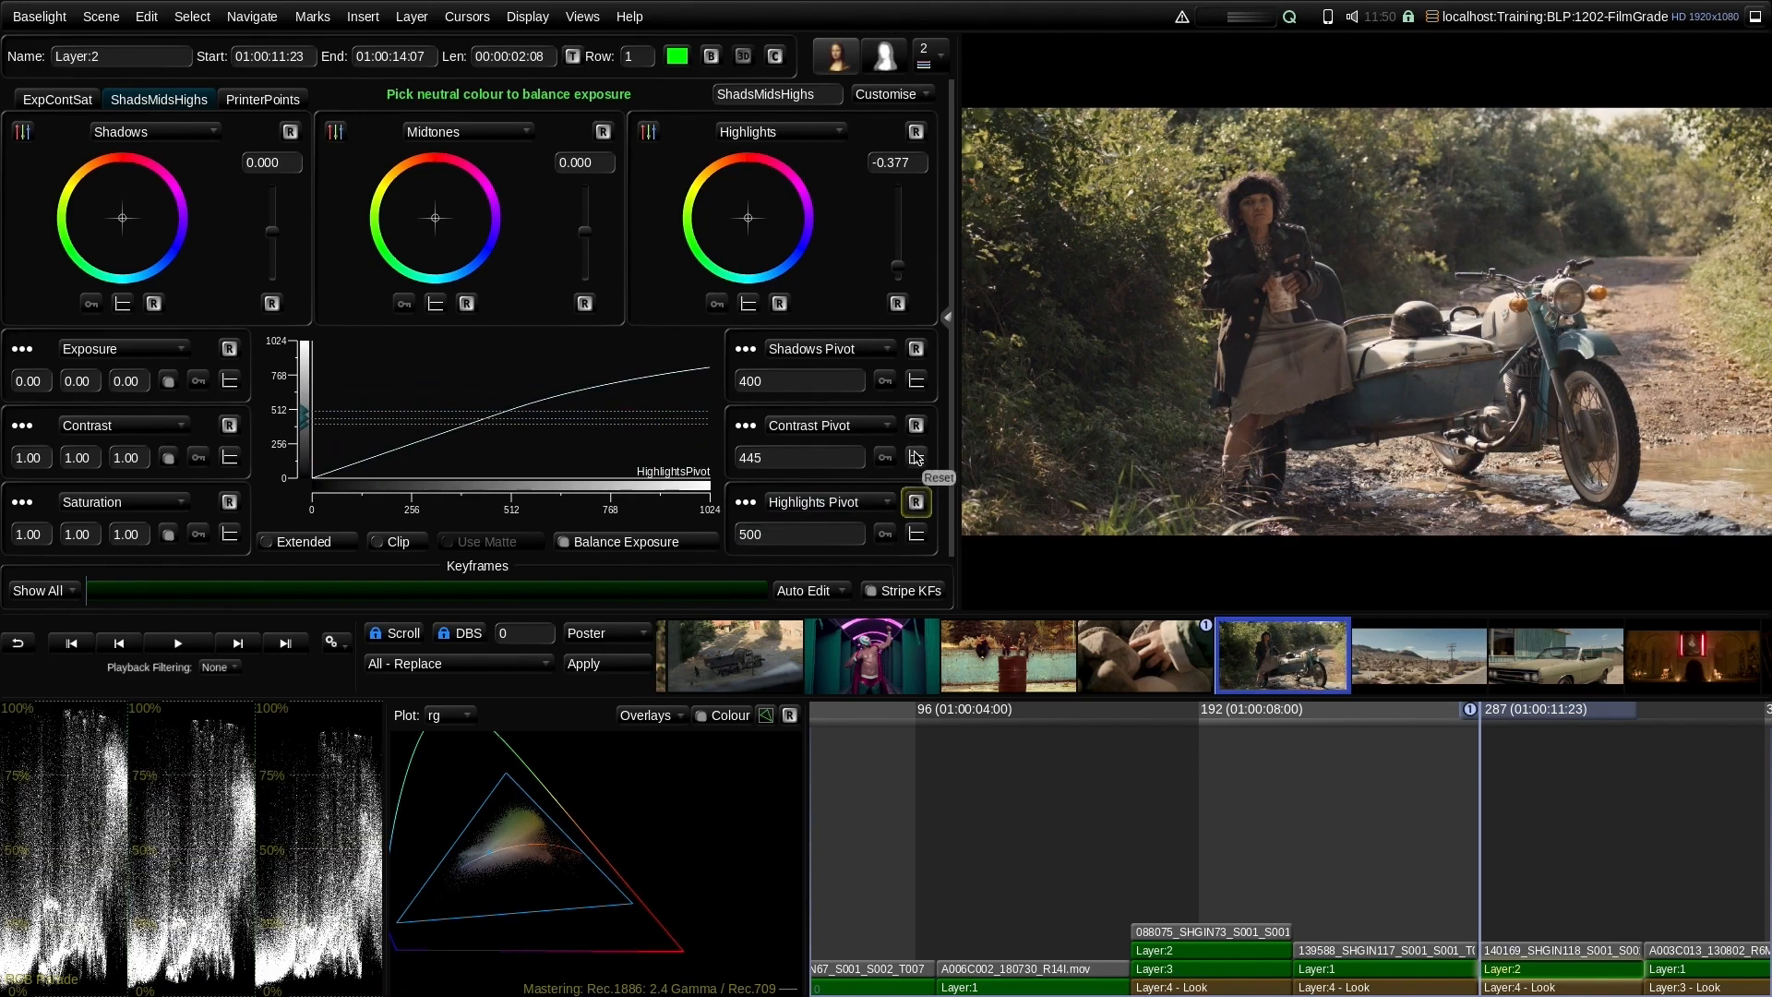
Reset Highlights on the motorcycle shot and go to the desert road shot starting at 01:00:14:07
left_click(897, 302)
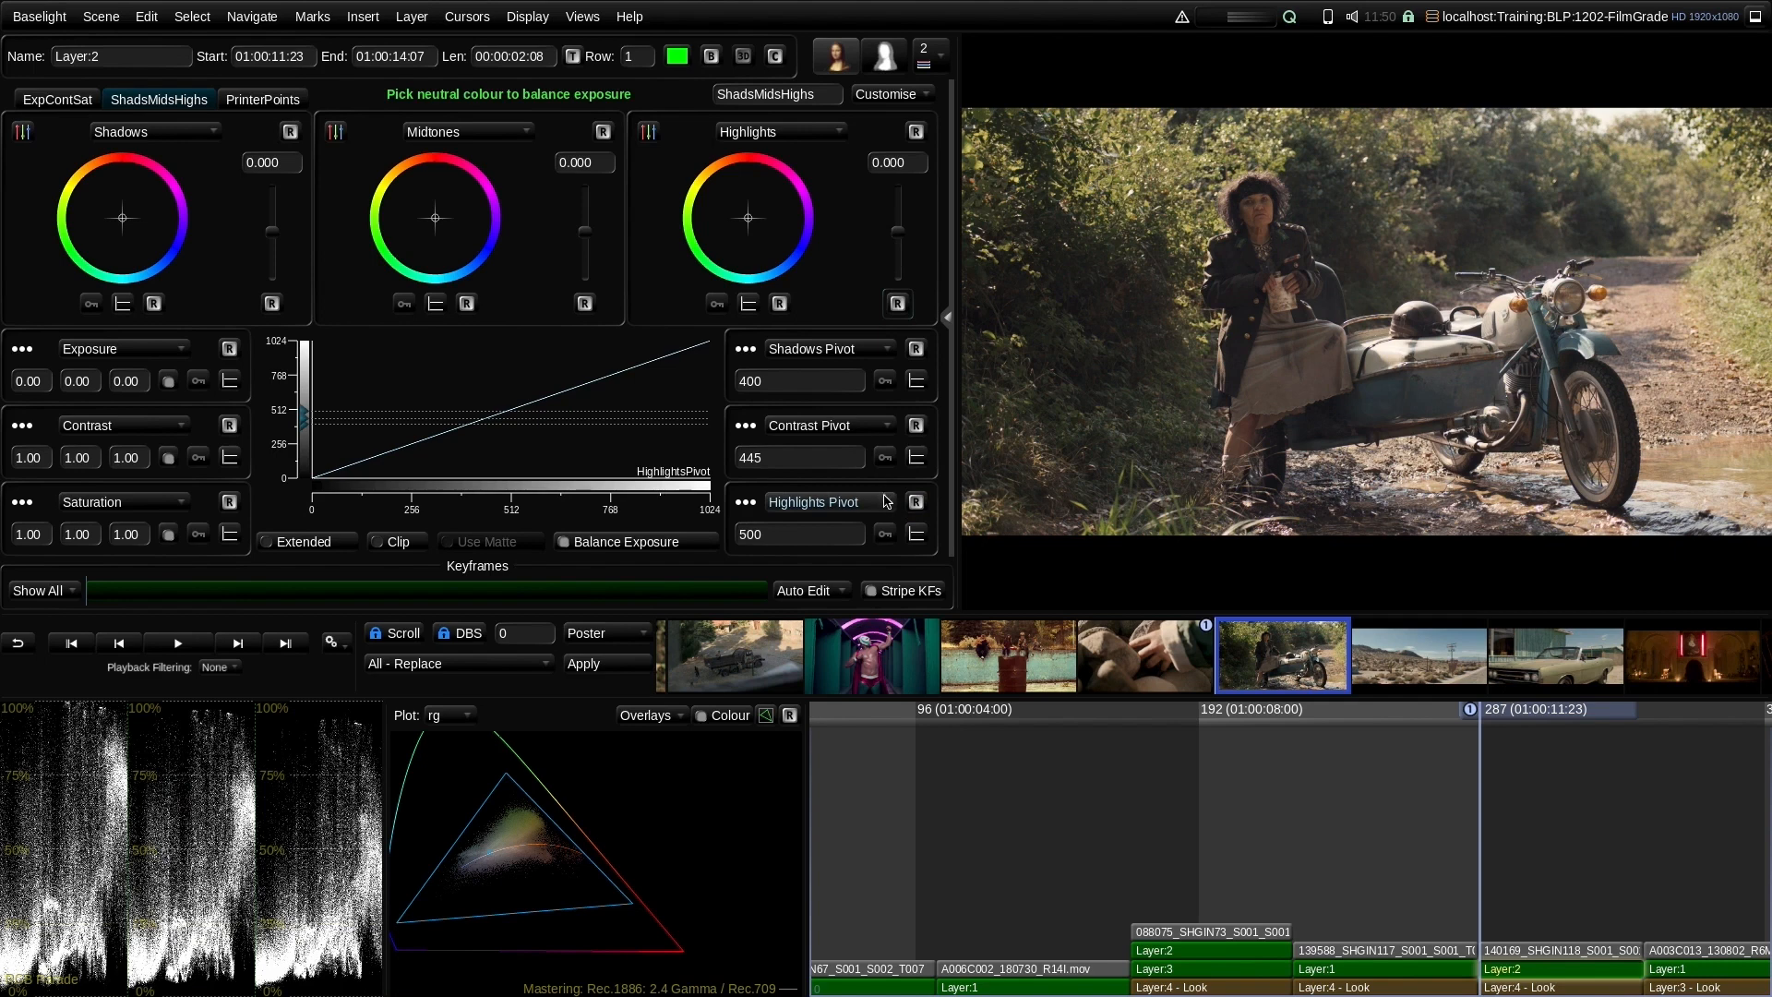
key("Down")
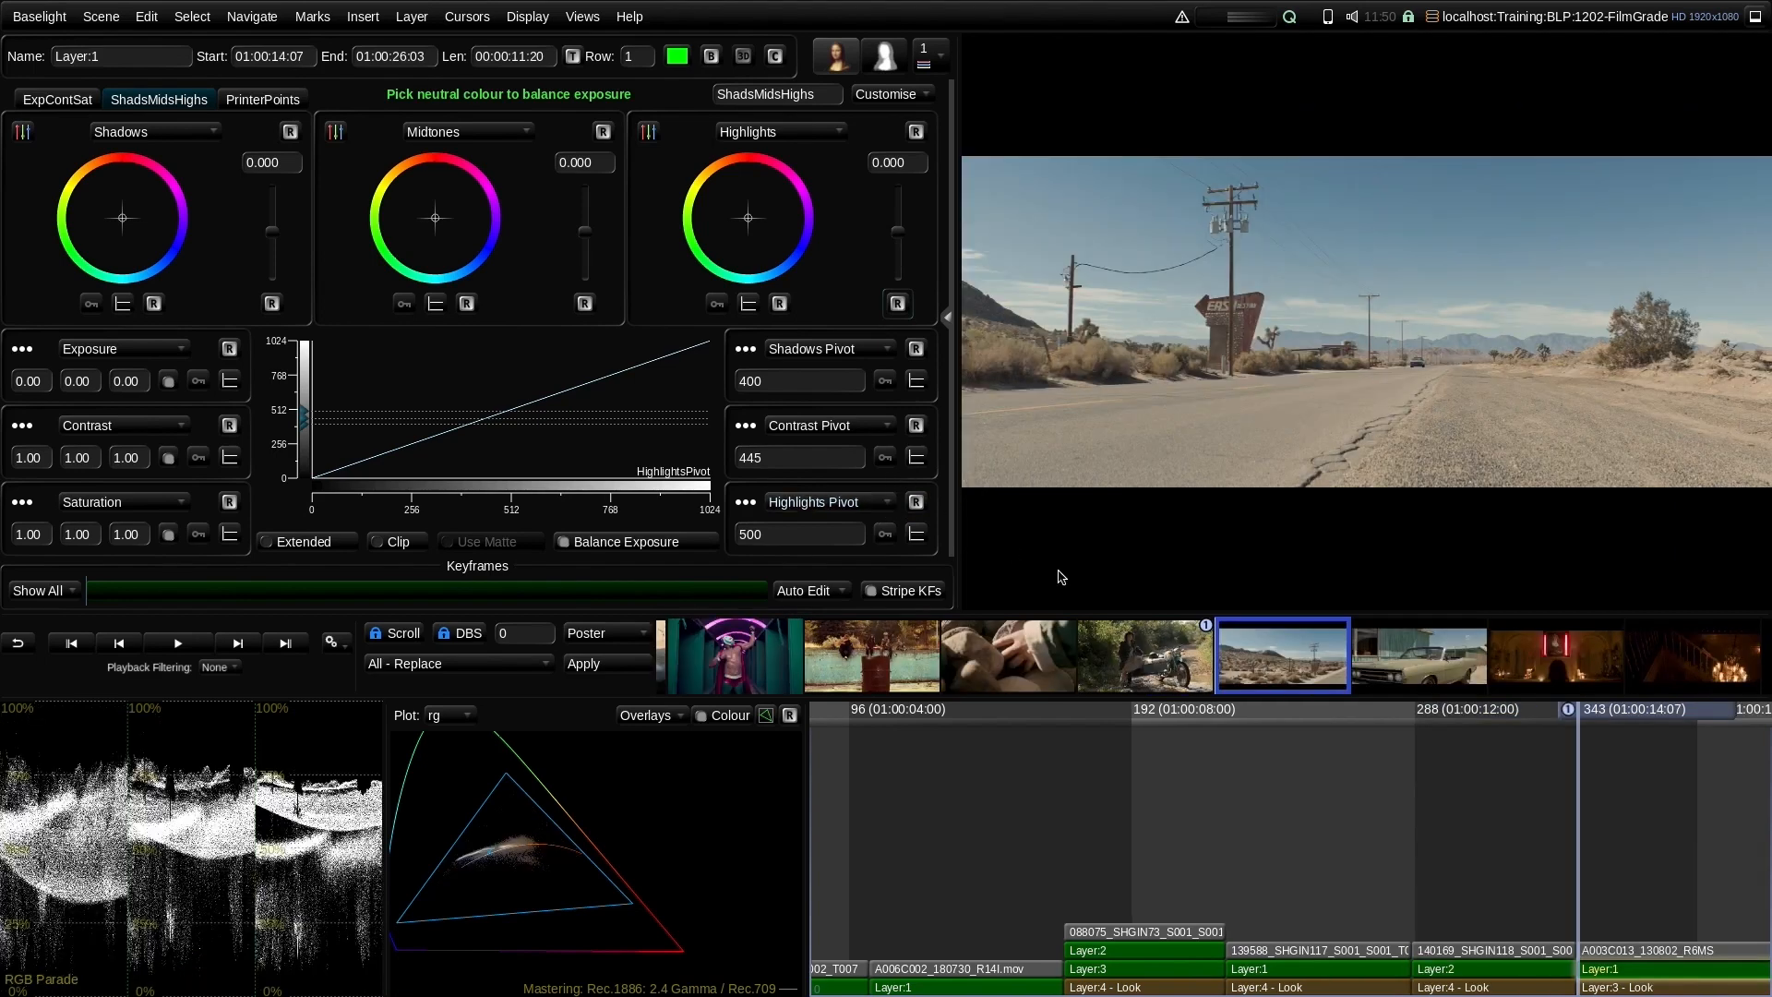
left_click_drag(1652, 801, 1281, 789)
Set Exposure to -2.06 and Contrast to 1.34 on the desert road shot's Layer:1
left_click(57, 99)
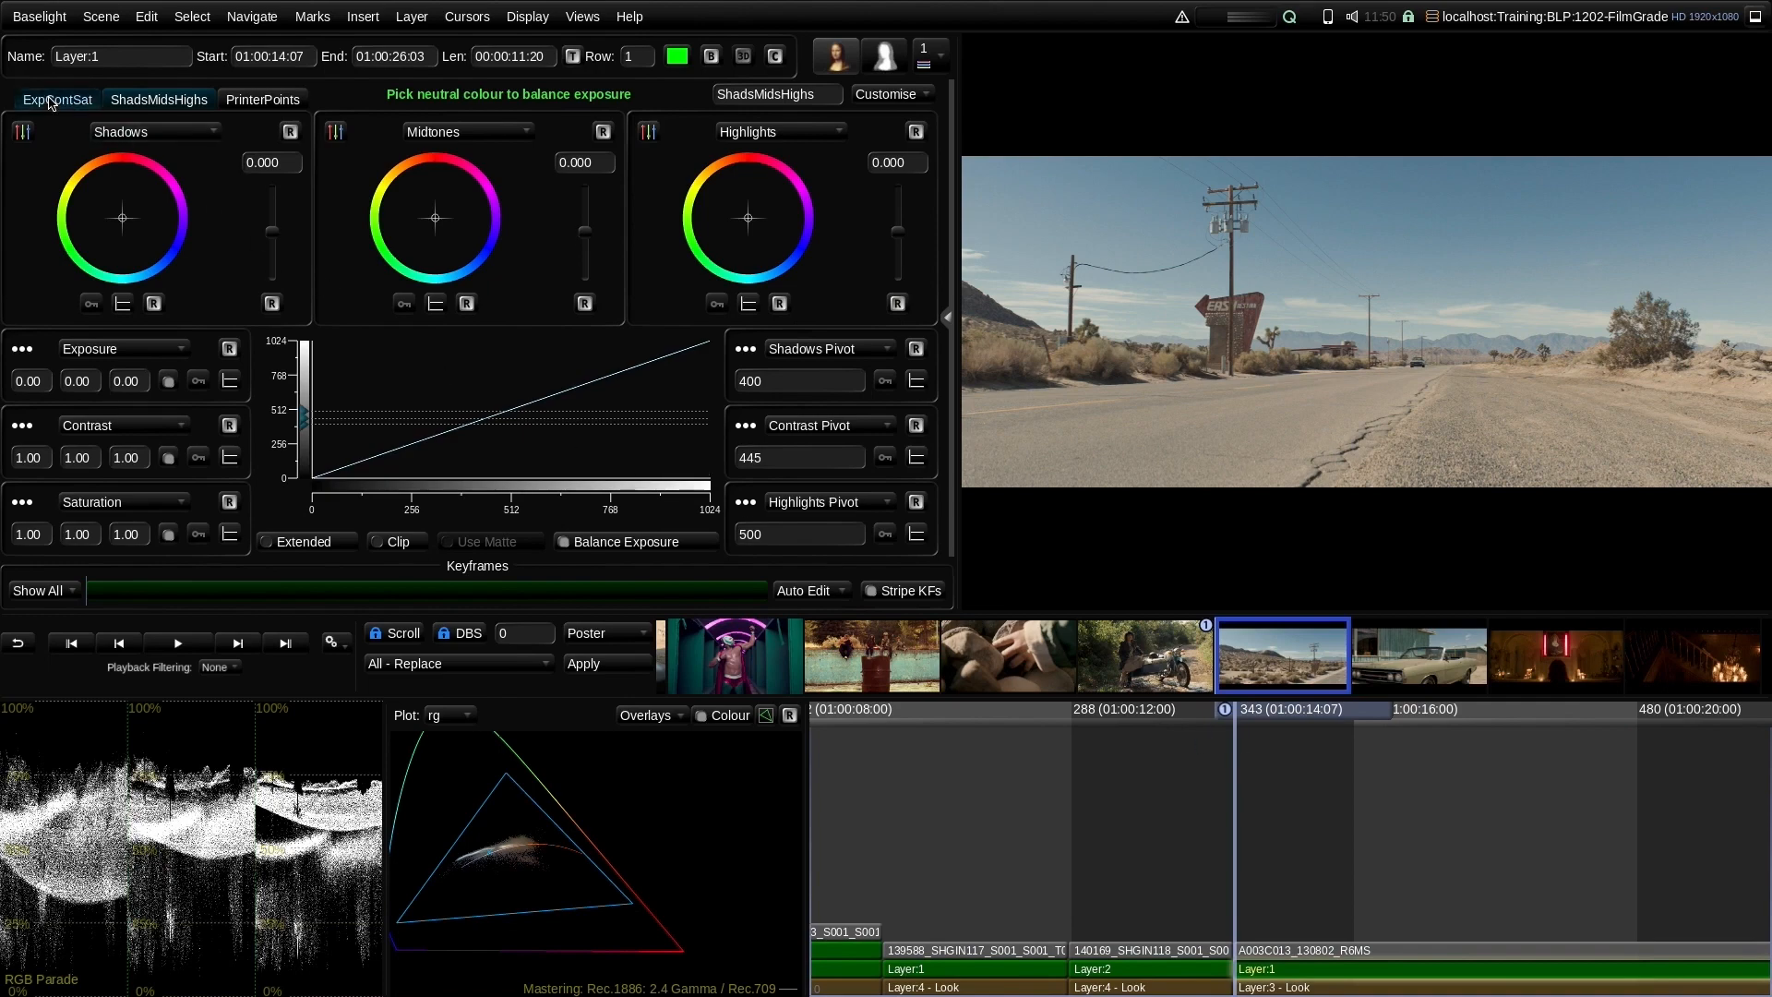
left_click_drag(273, 233, 272, 247)
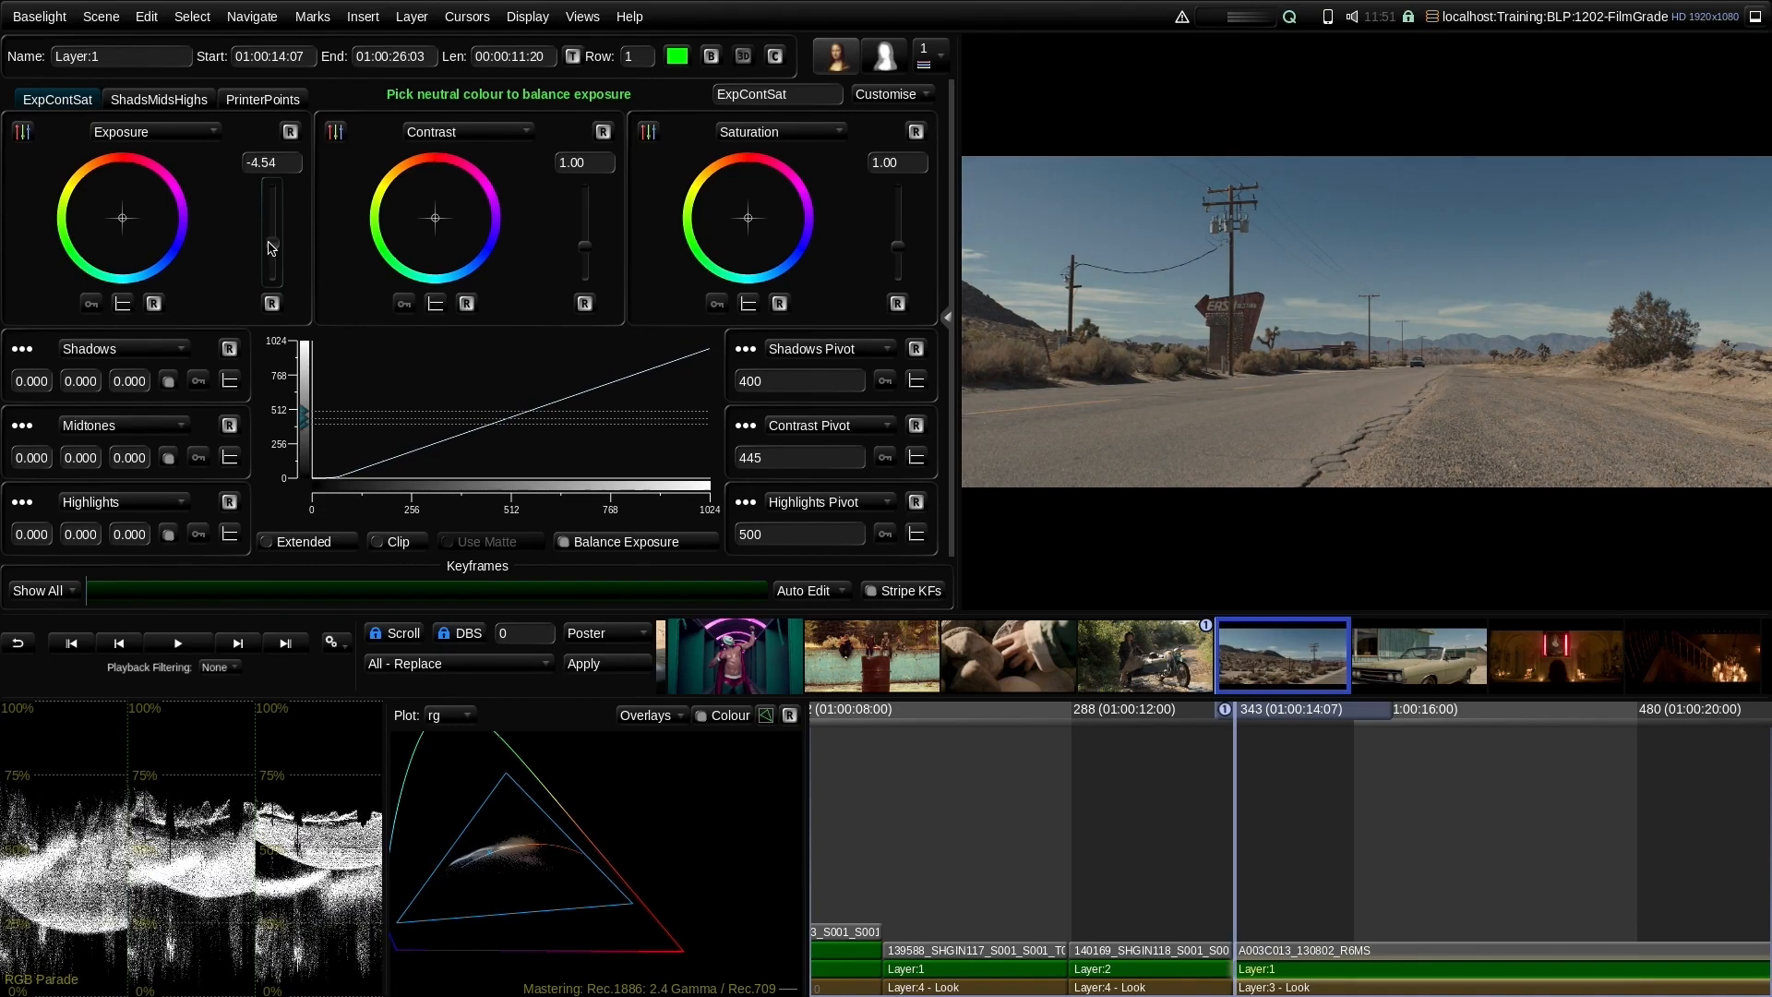
left_click_drag(586, 251, 589, 241)
left_click_drag(272, 242, 273, 239)
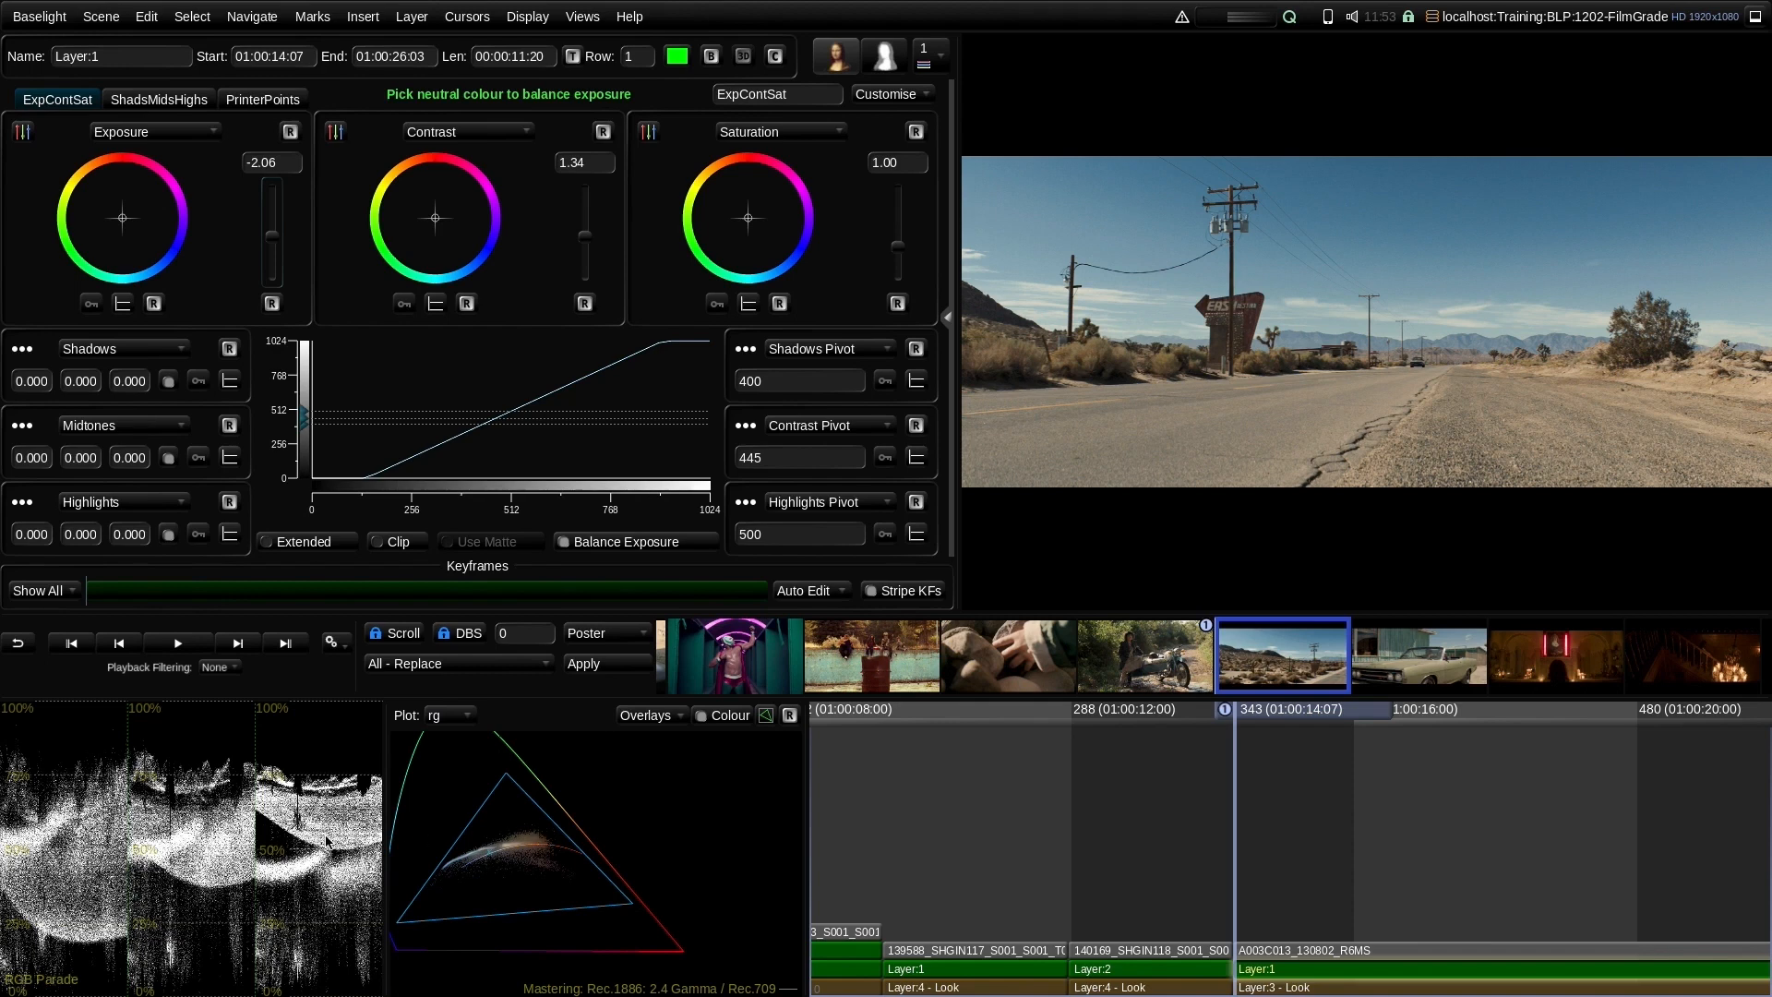
Add a second grading layer to the desert road shot and set its inside grade to Film Grade
key("ctrl+l")
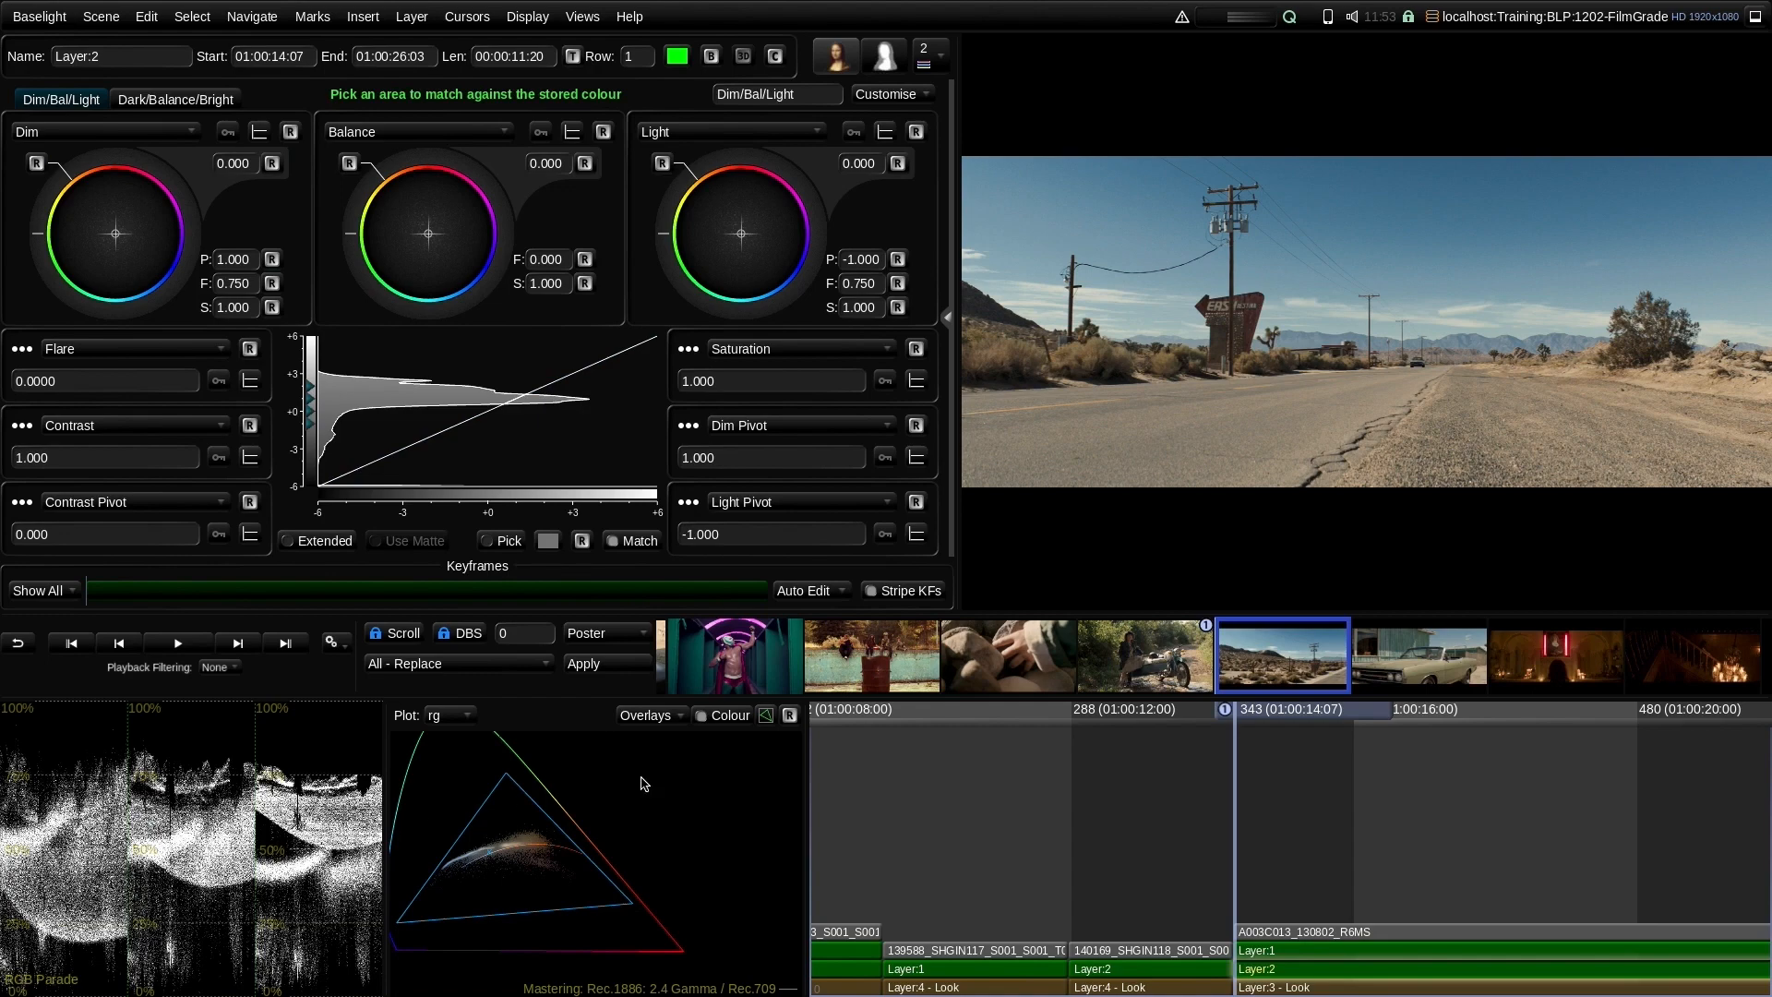
left_click(947, 319)
left_click(796, 262)
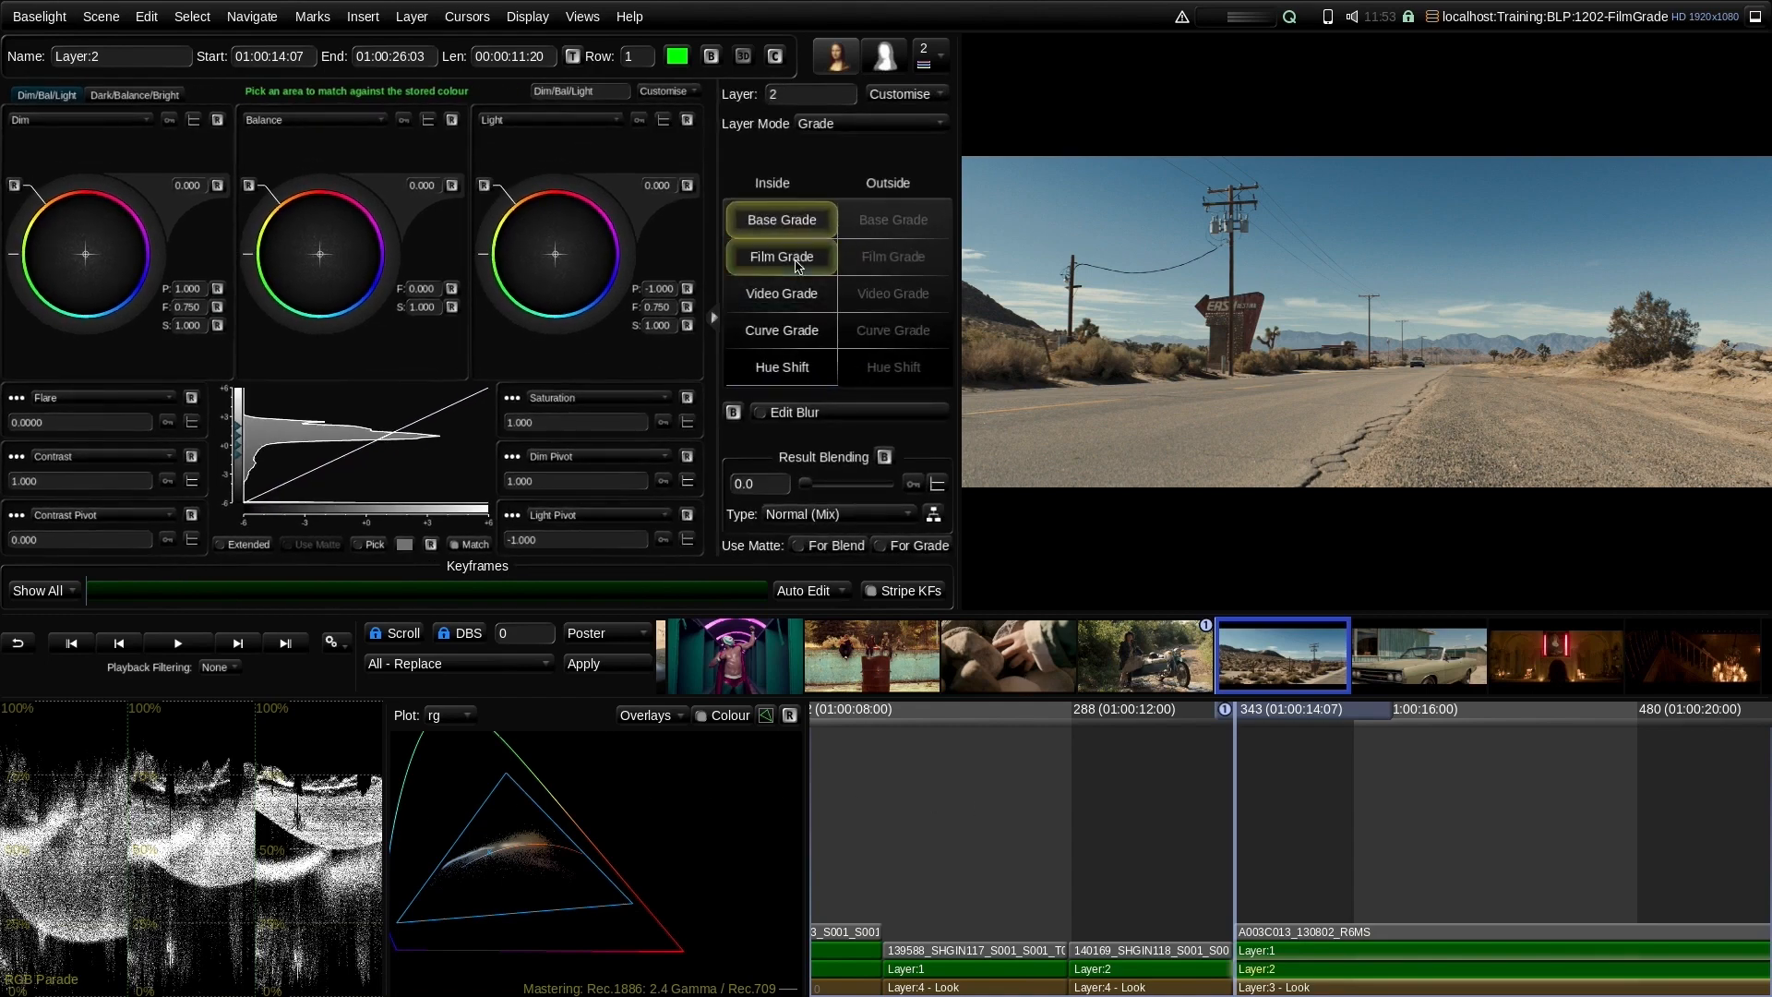
left_click(732, 317)
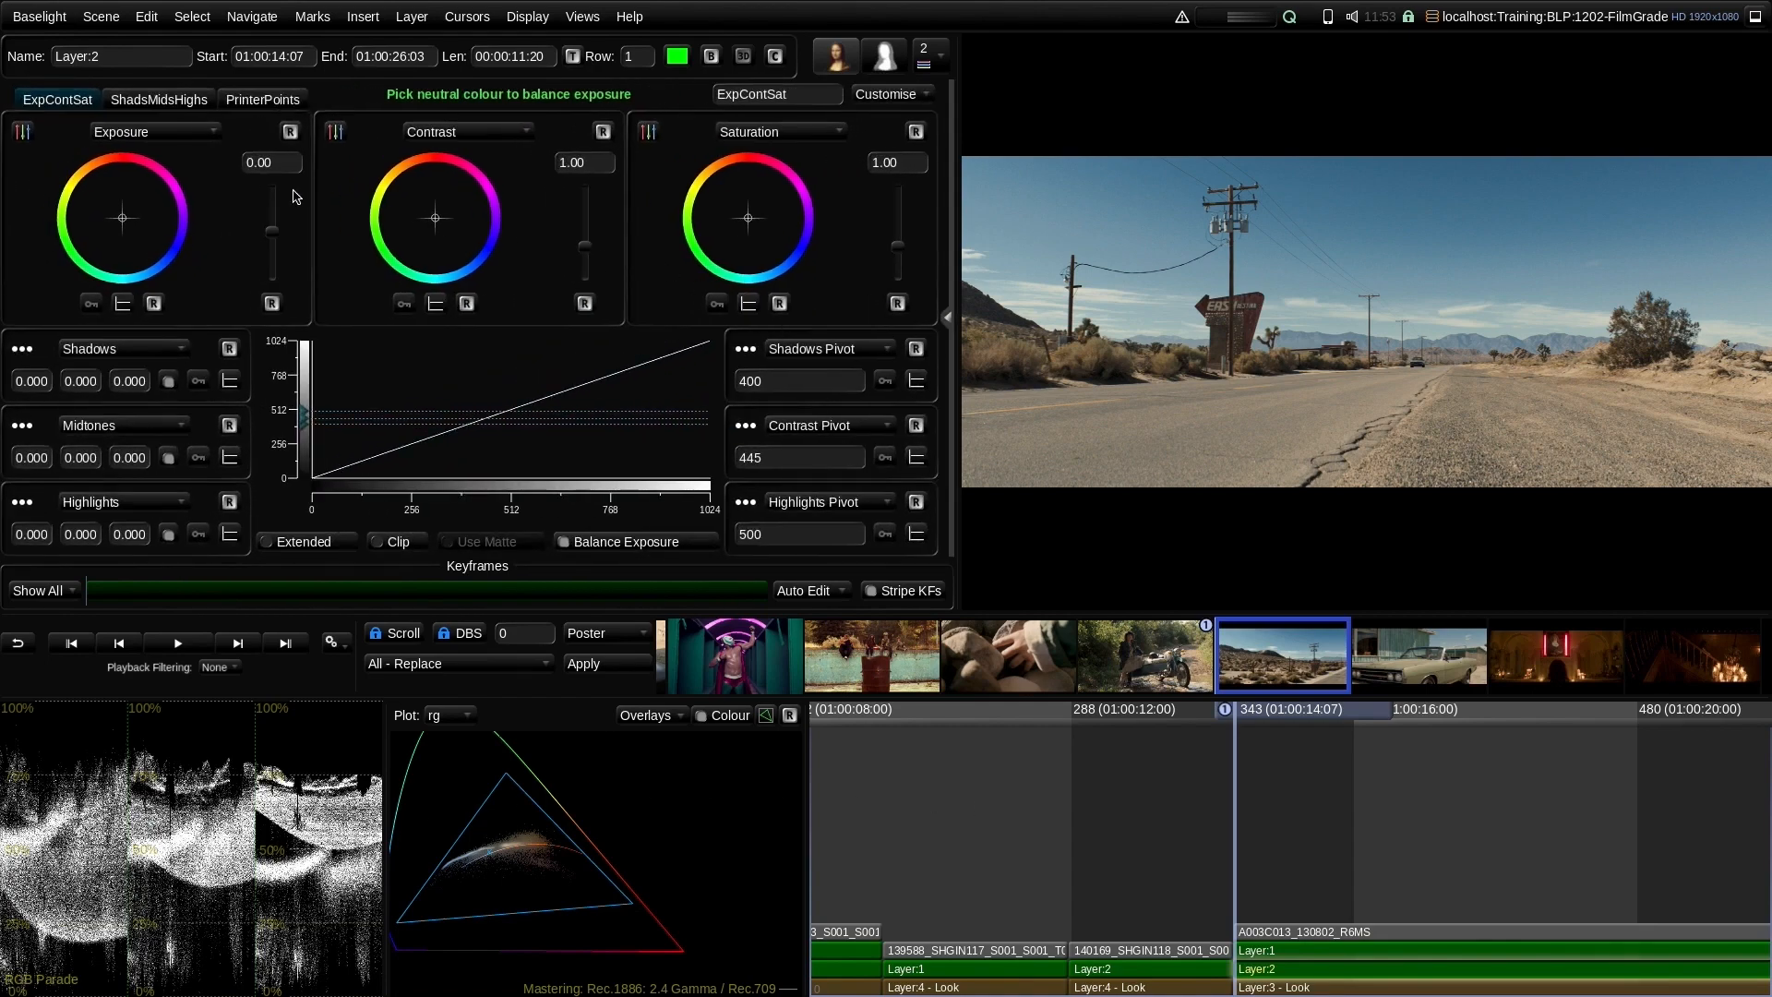
Try Highlights at -0.500 and Shadows at 0.500 on Layer:2, and reset both controls
left_click(164, 103)
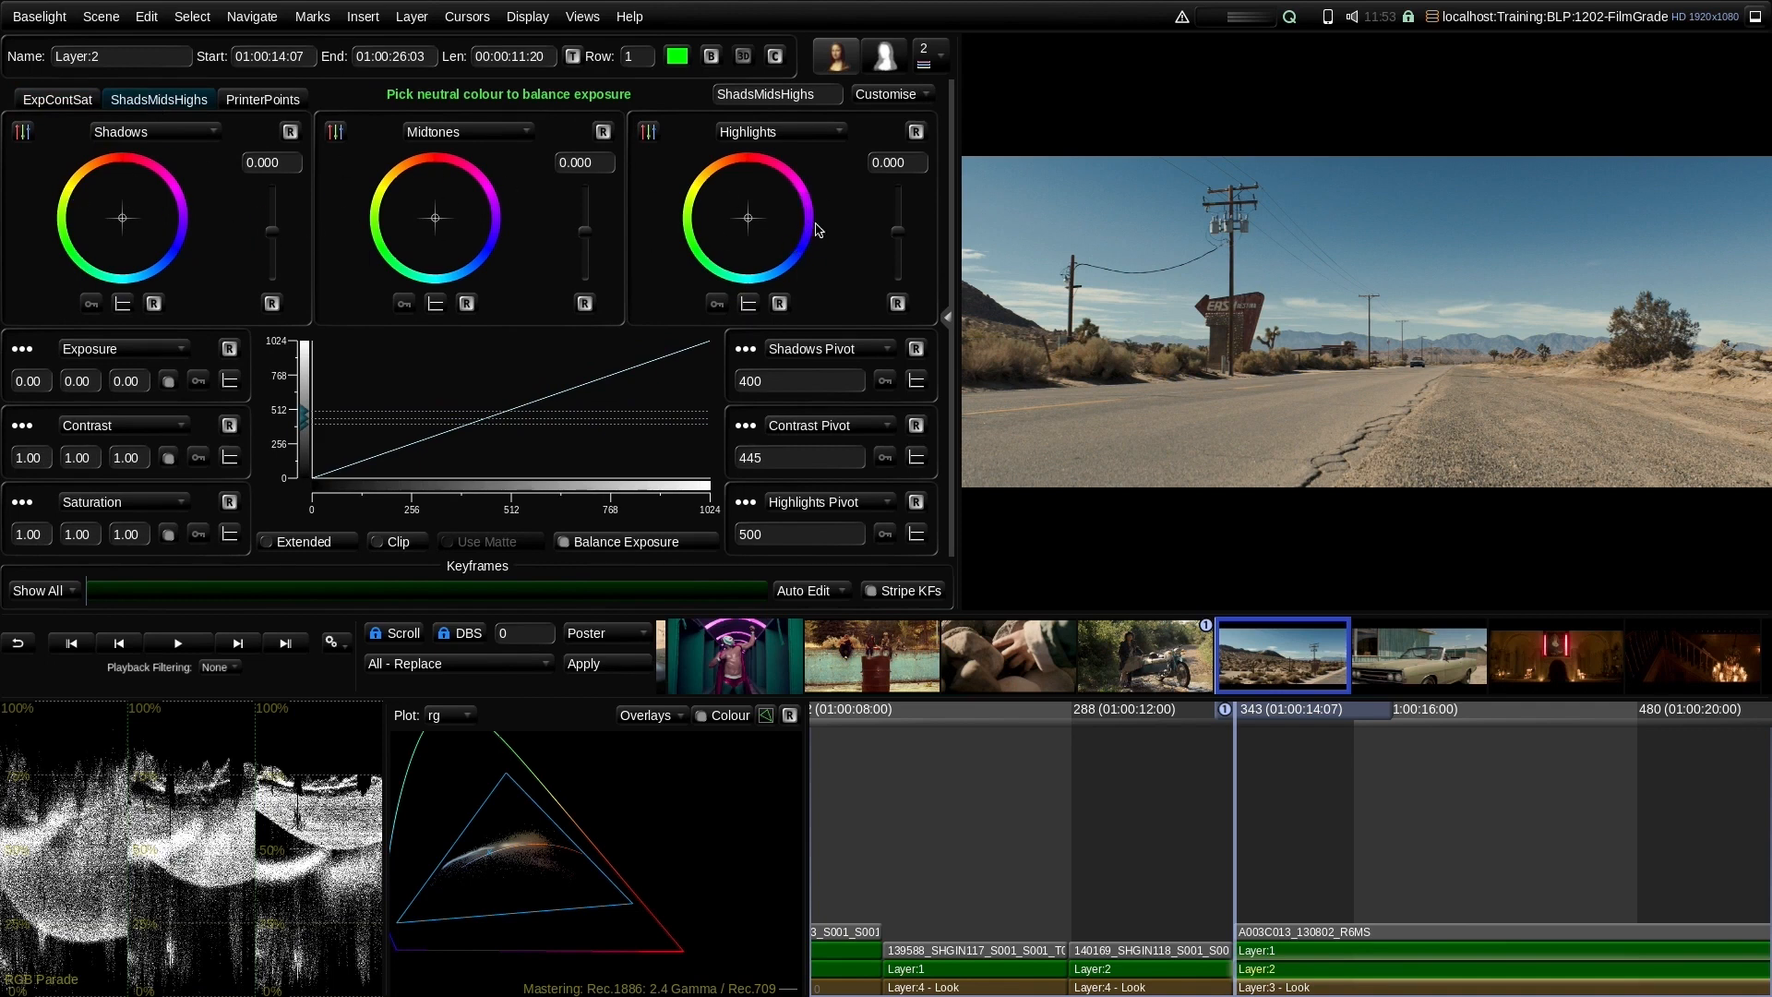
left_click_drag(900, 232, 898, 277)
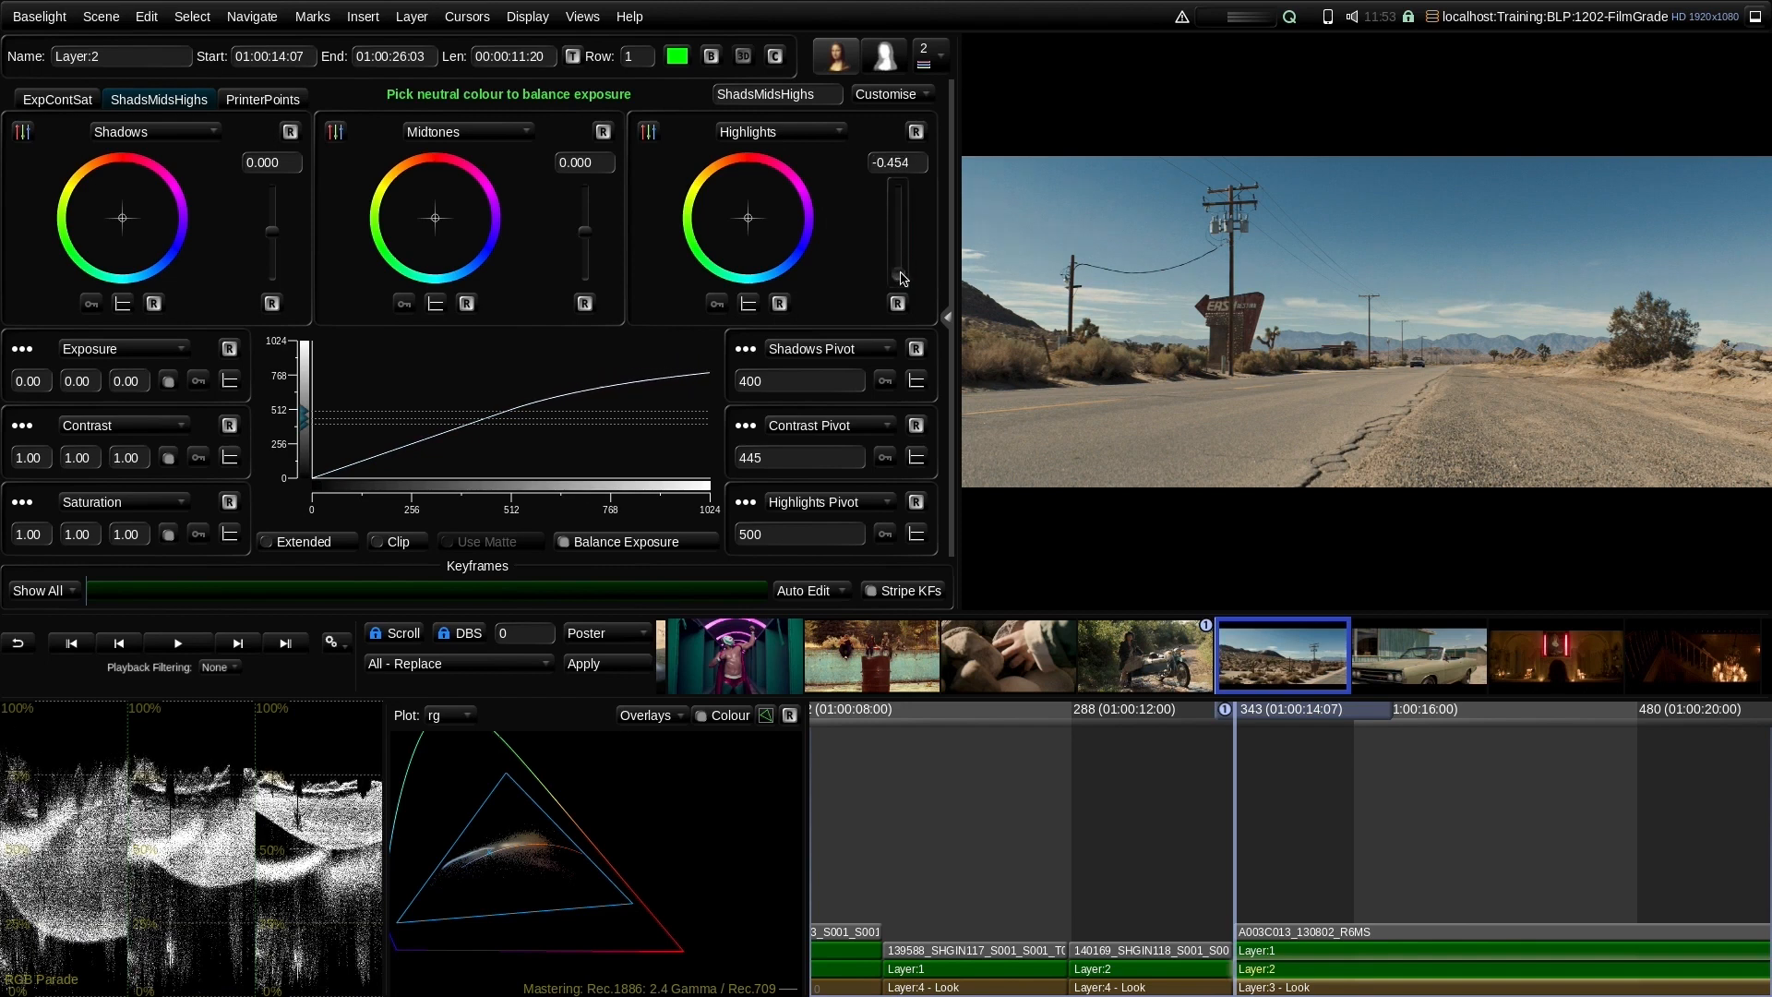
left_click_drag(272, 230, 265, 181)
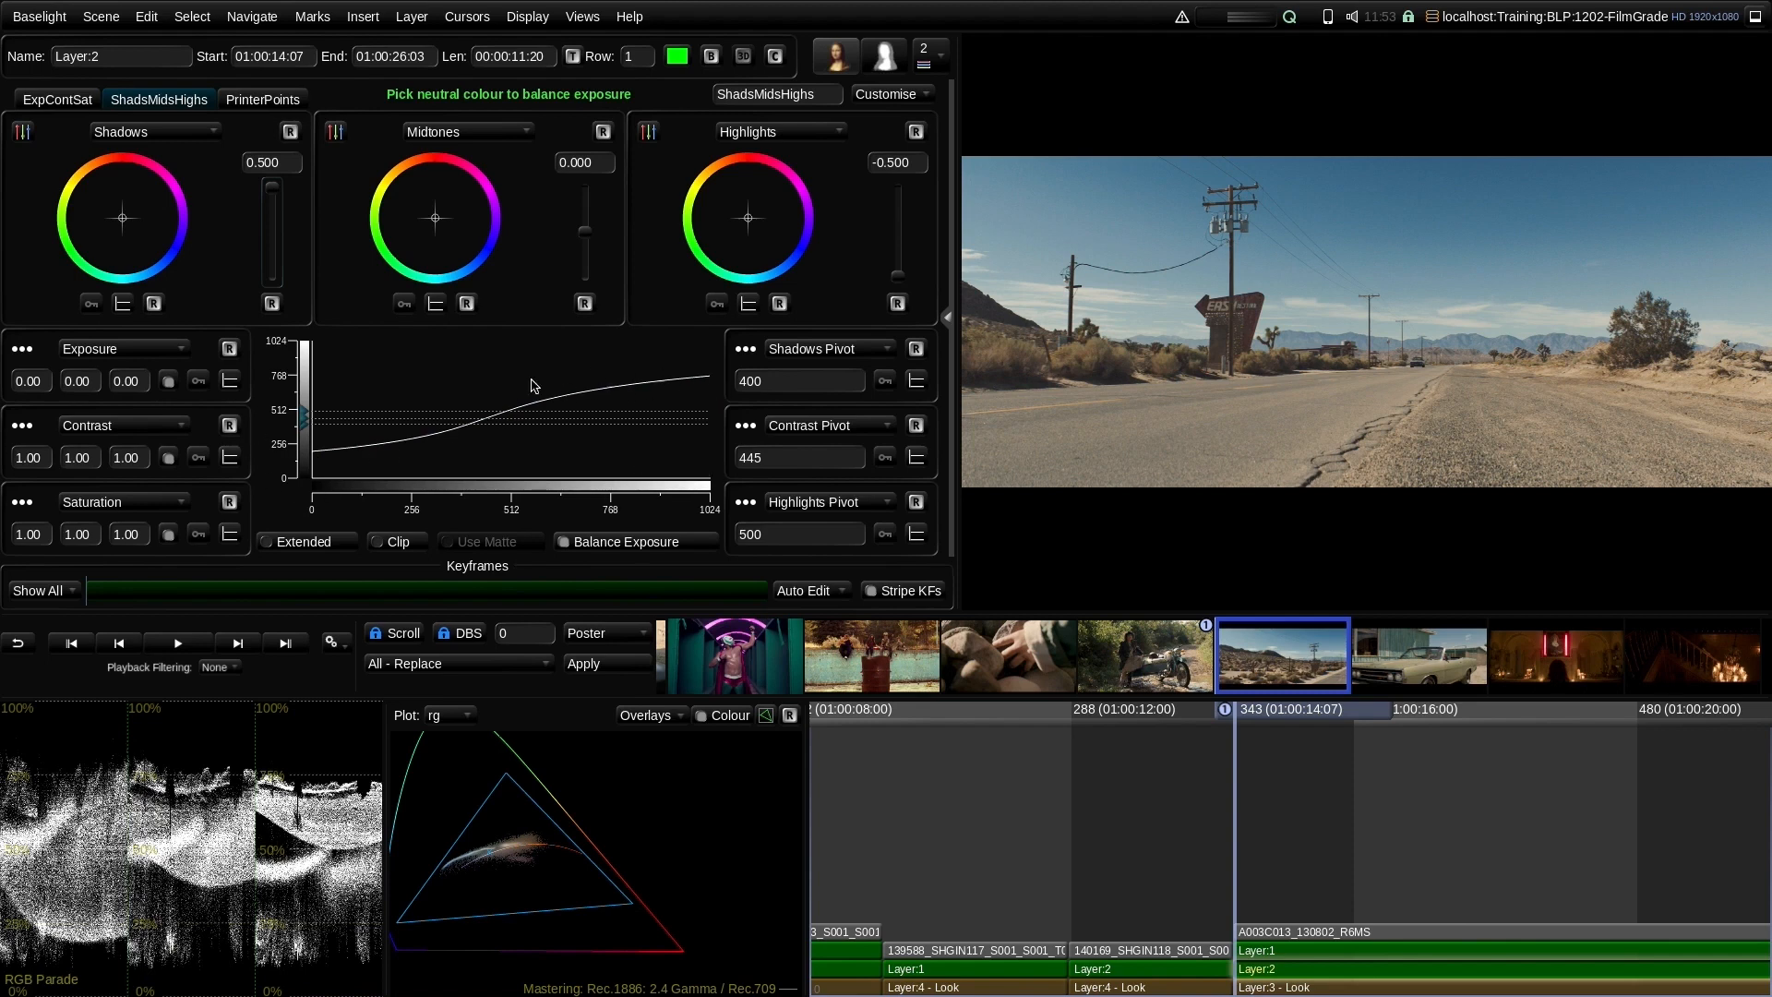
left_click(271, 303)
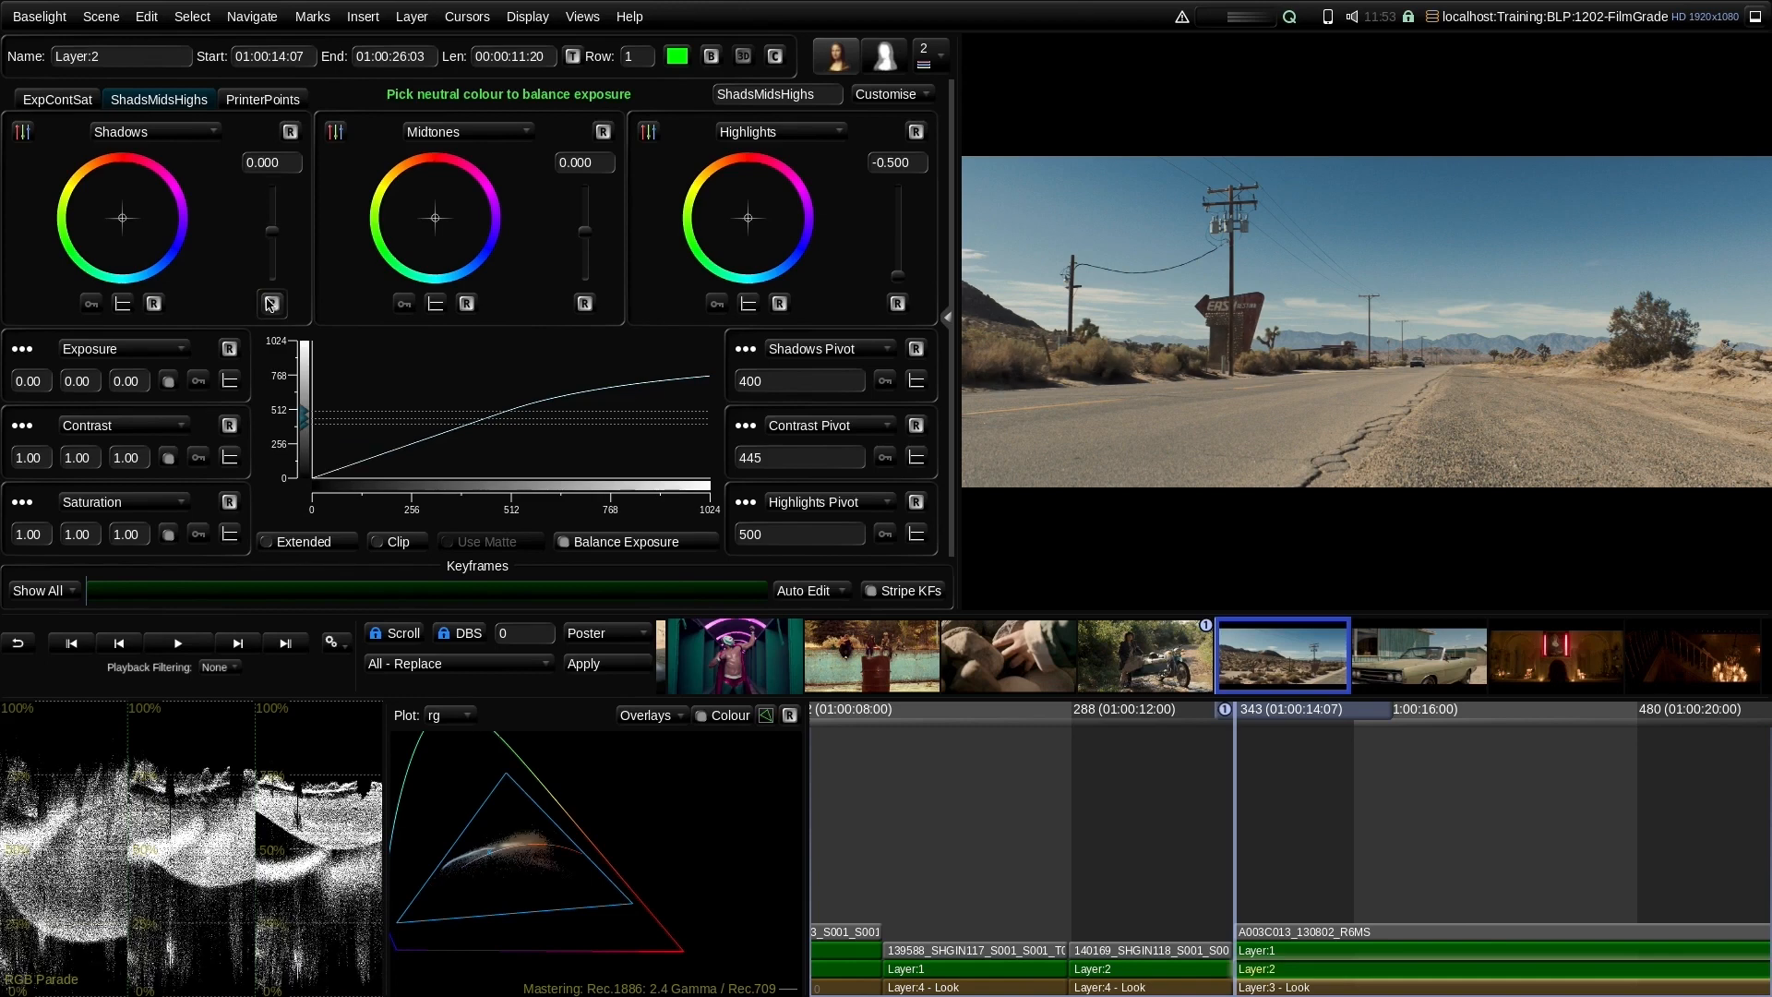
left_click(897, 304)
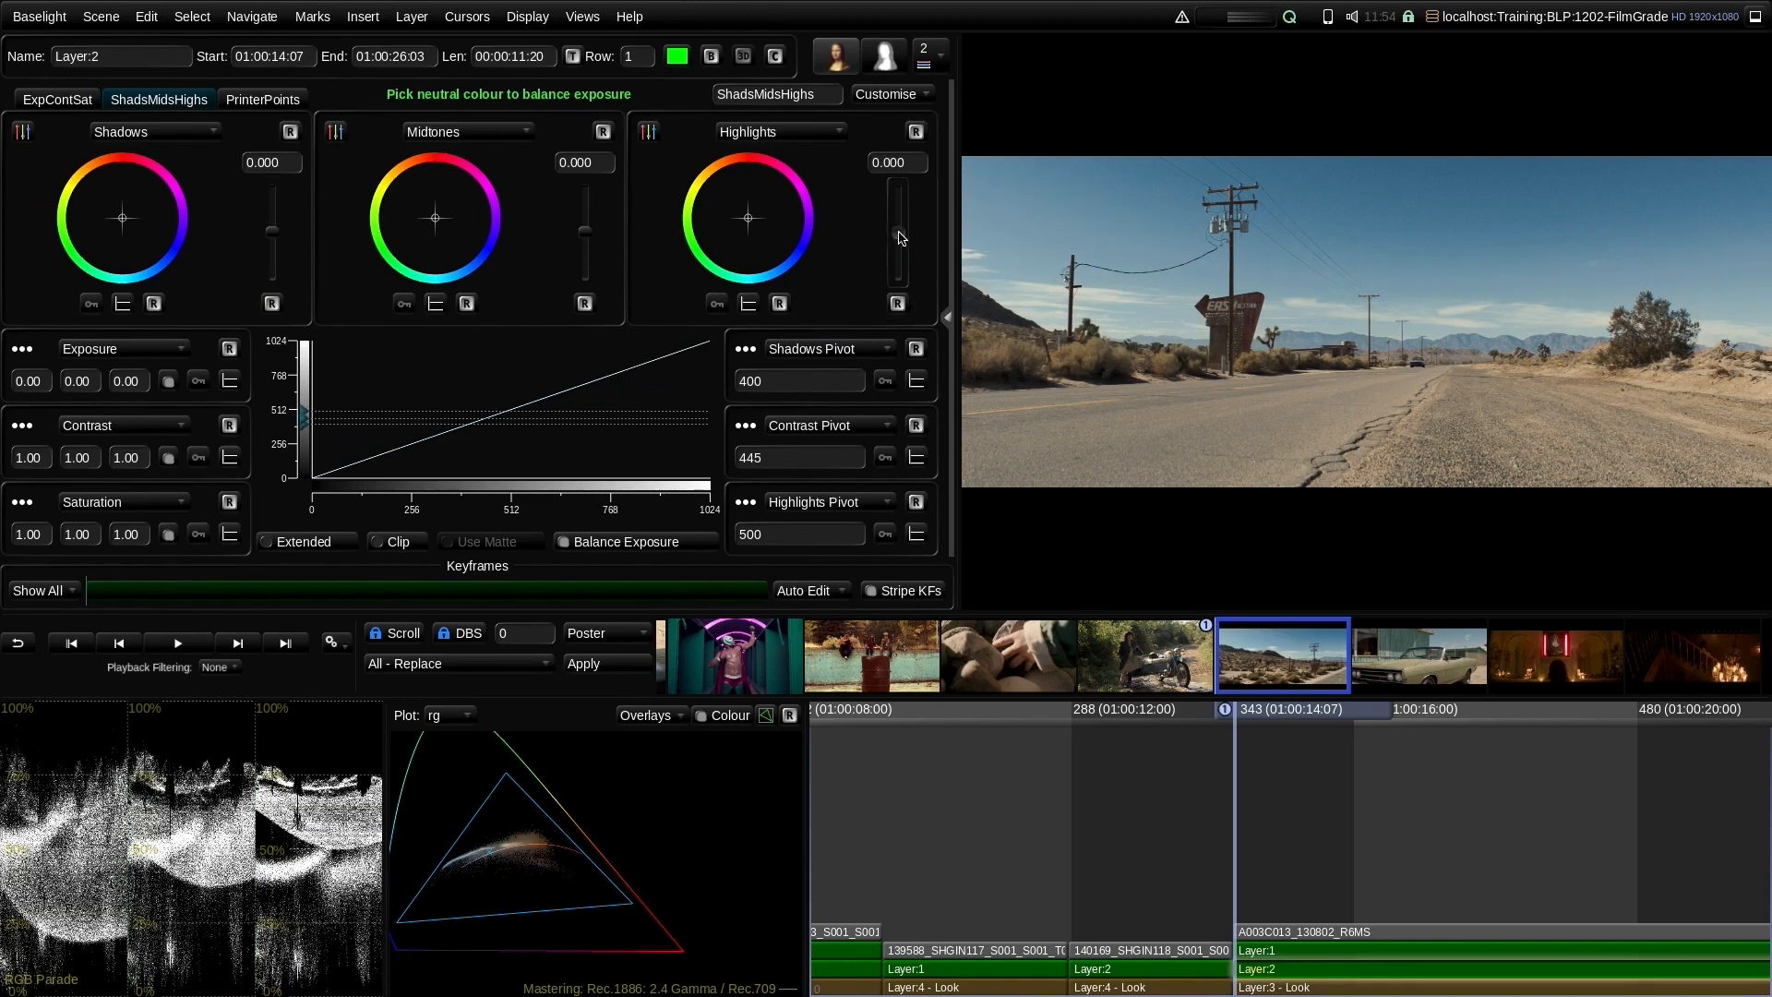
Set Layer:2's Highlights Pivot to 312.4230872 and Highlights to 0.304, trying Highlights at 0.500 first
left_click_drag(901, 242, 907, 167)
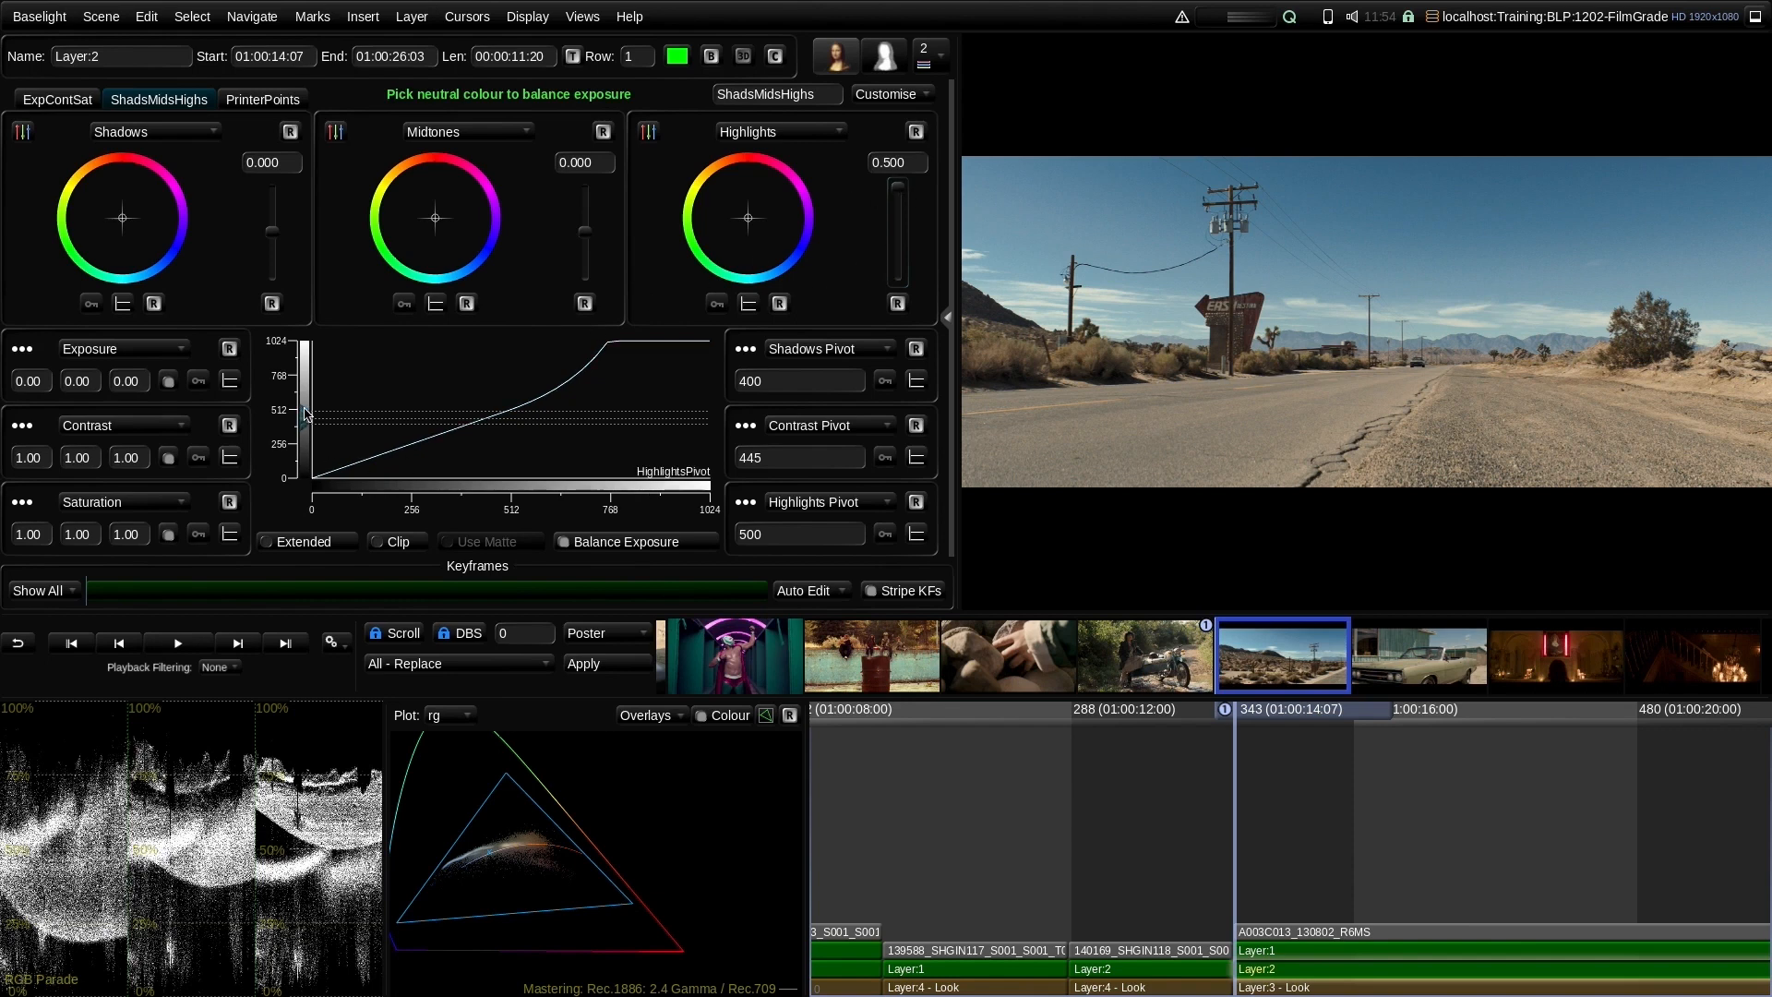
left_click_drag(306, 412, 304, 440)
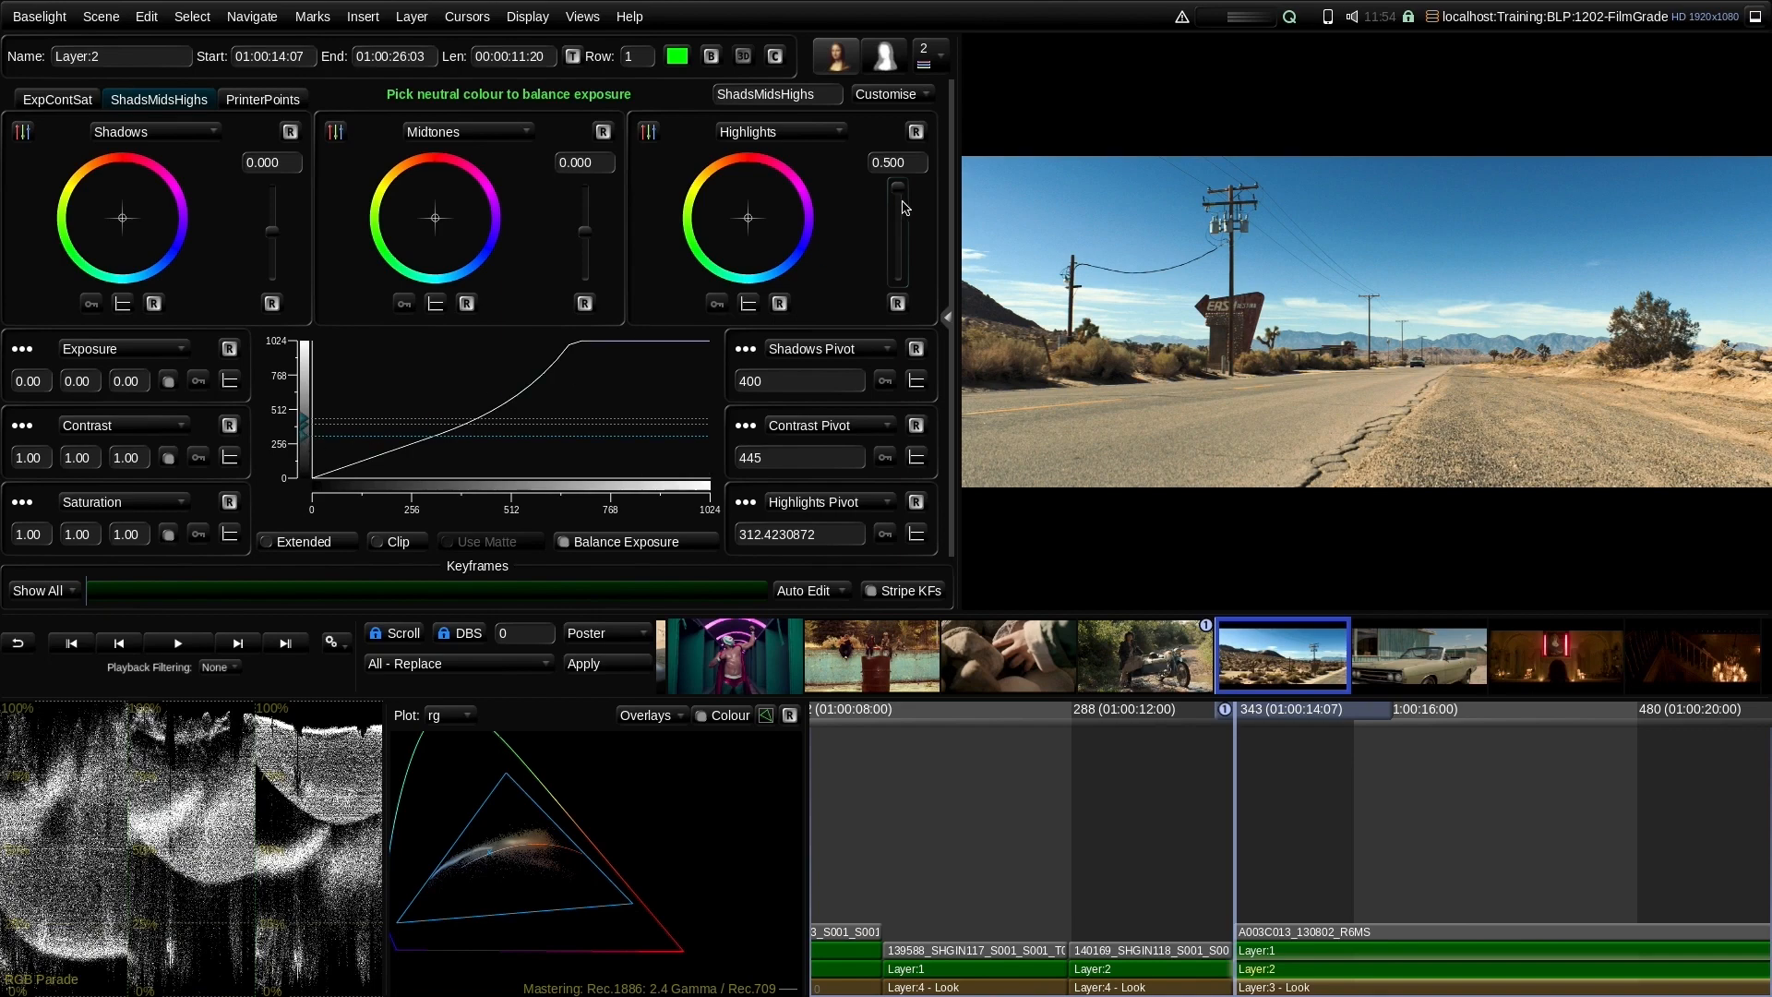
mouse_move(908, 204)
left_mouse_down()
mouse_move(900, 231)
mouse_move(900, 214)
left_mouse_up()
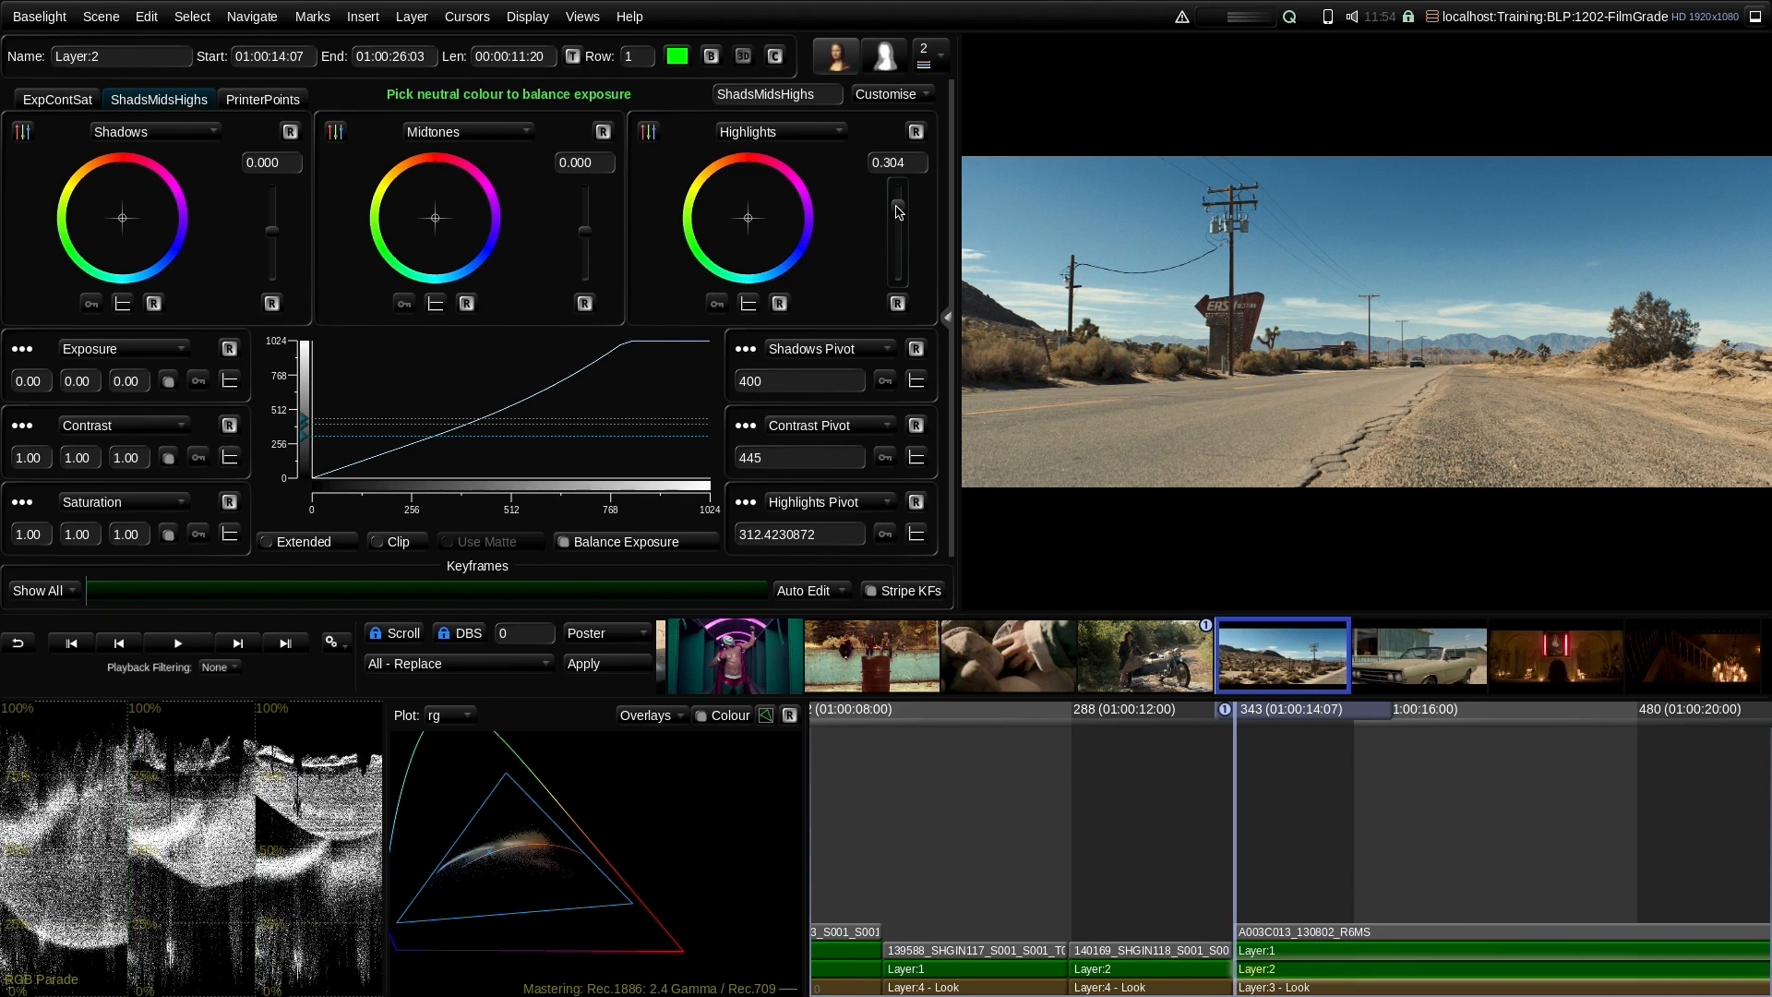
Toggle Layer:2's bypass repeatedly to compare the desert road shot with and without the highlights adjustment
left_click(712, 58)
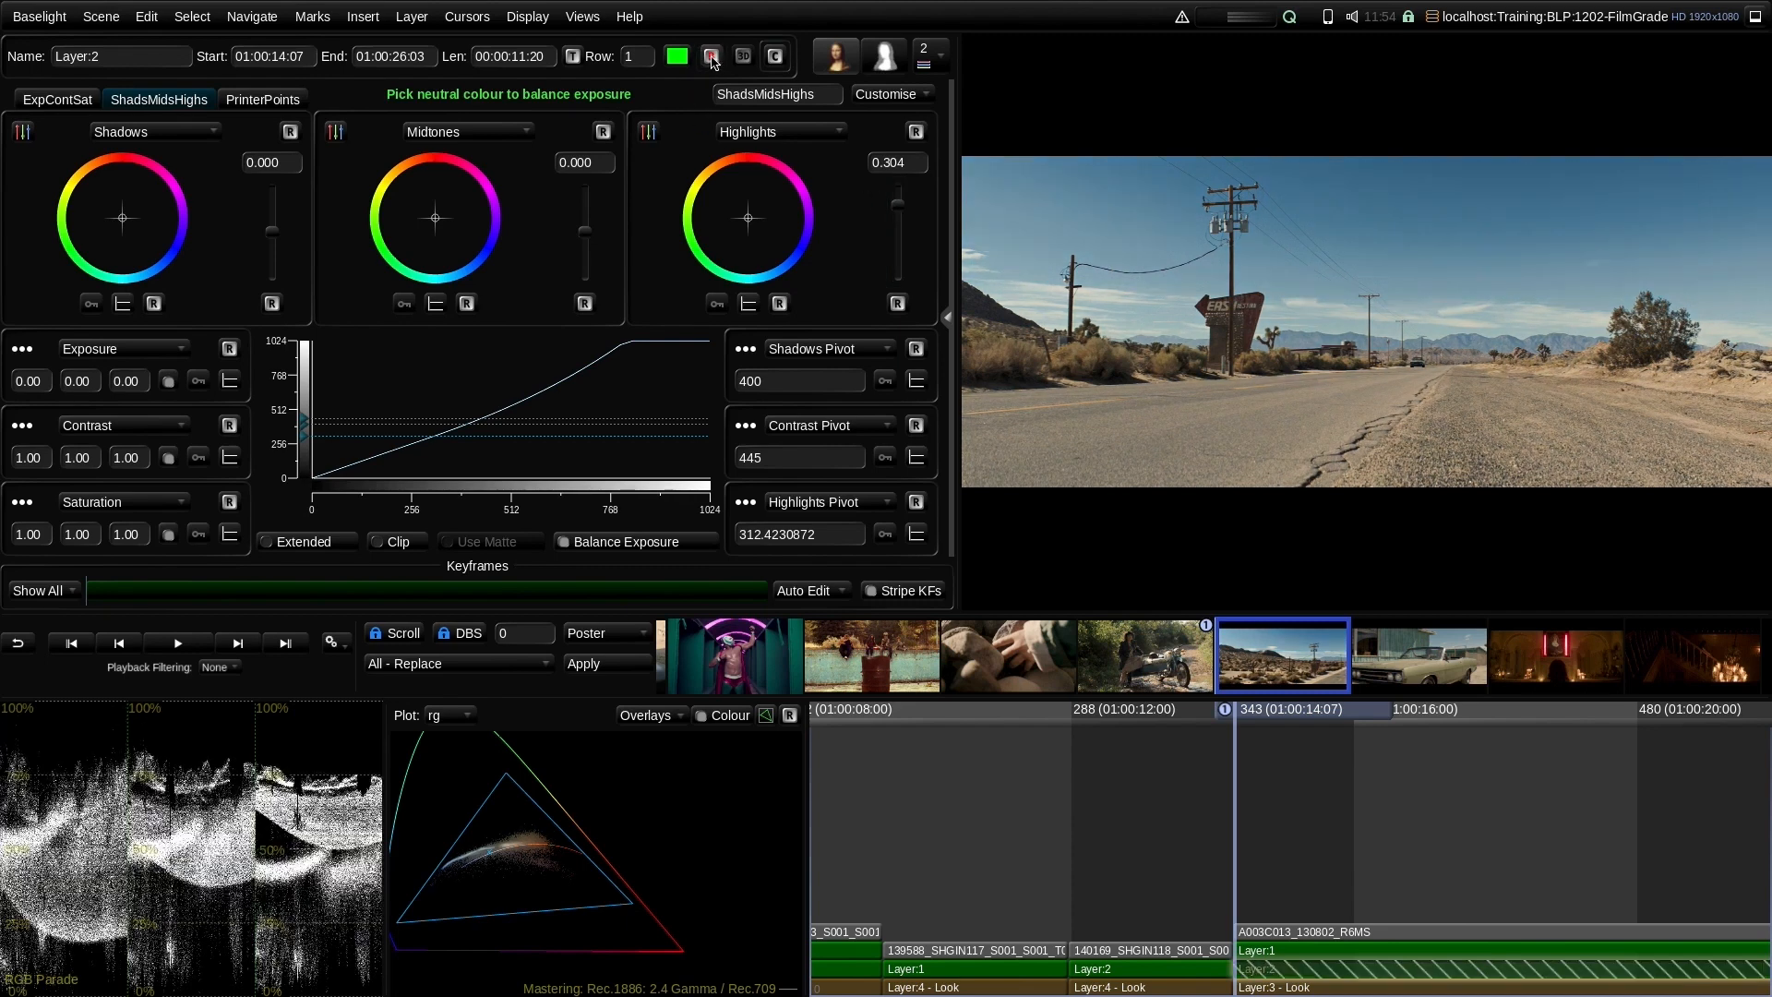
left_click(712, 58)
left_click(711, 58)
left_click(712, 58)
left_click(711, 58)
left_click(711, 58)
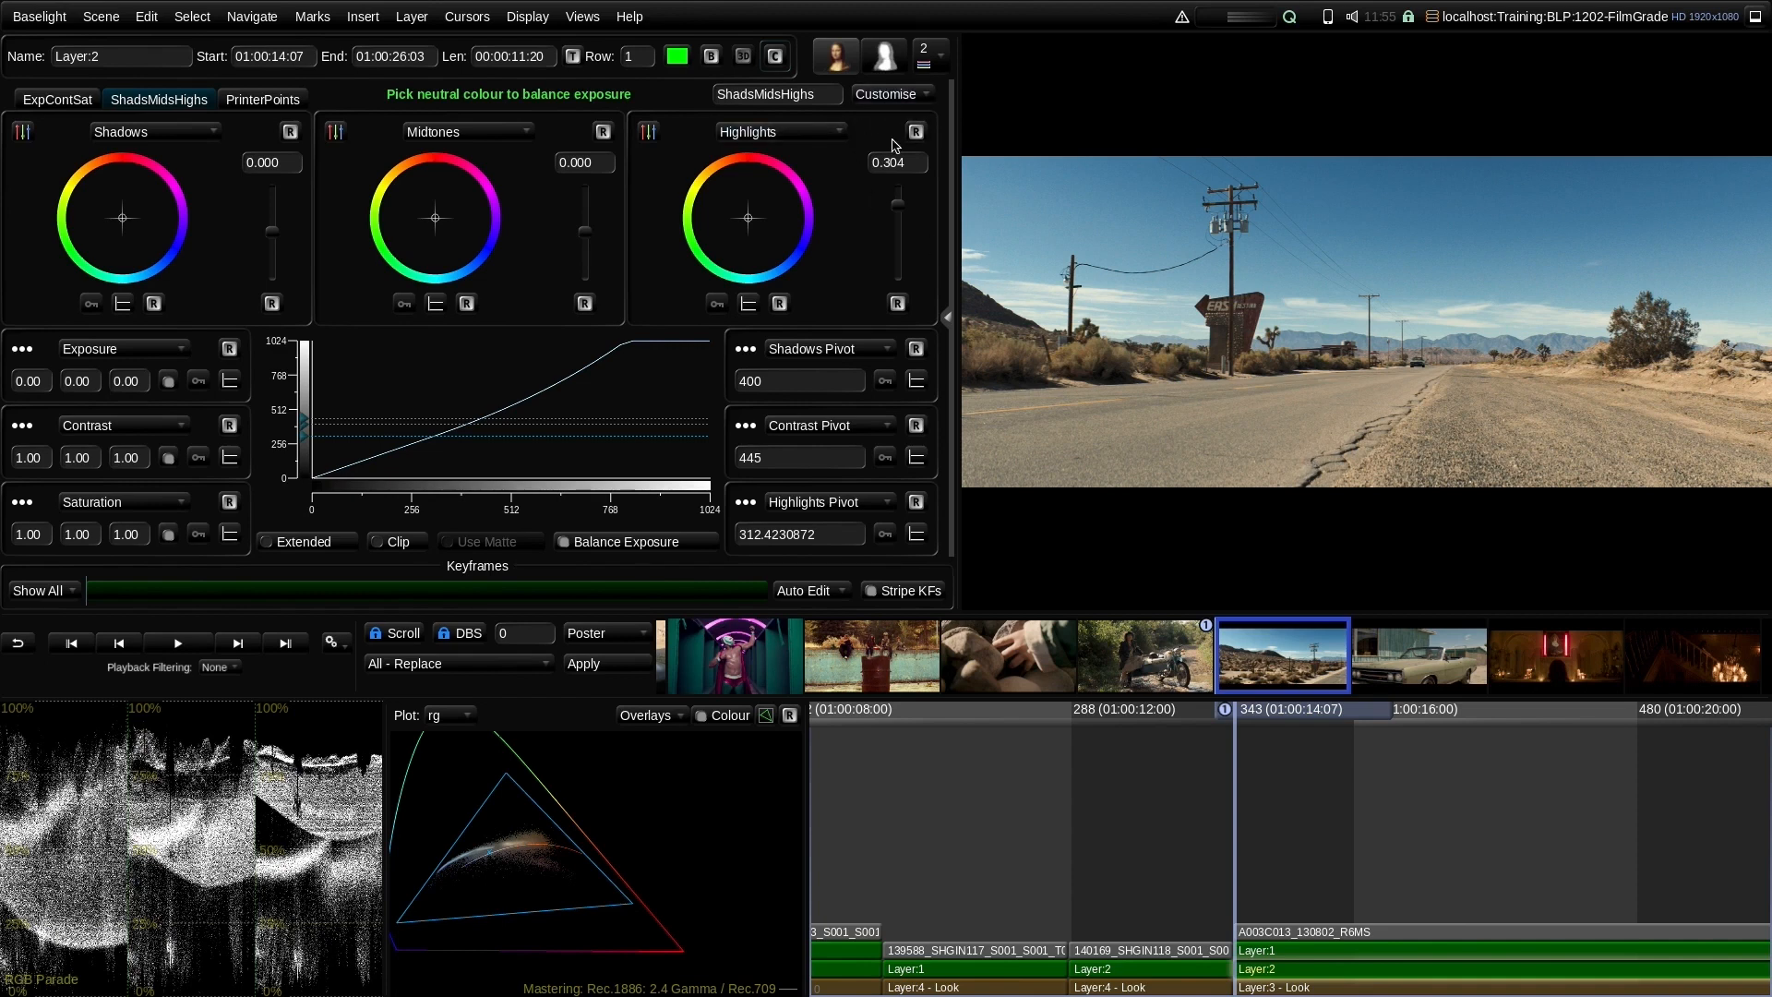
With Layer:2 bypassed, try Exposure at 8.25 on Layer:1, reset it and set it to -1.65
left_click(710, 57)
left_click(1276, 950)
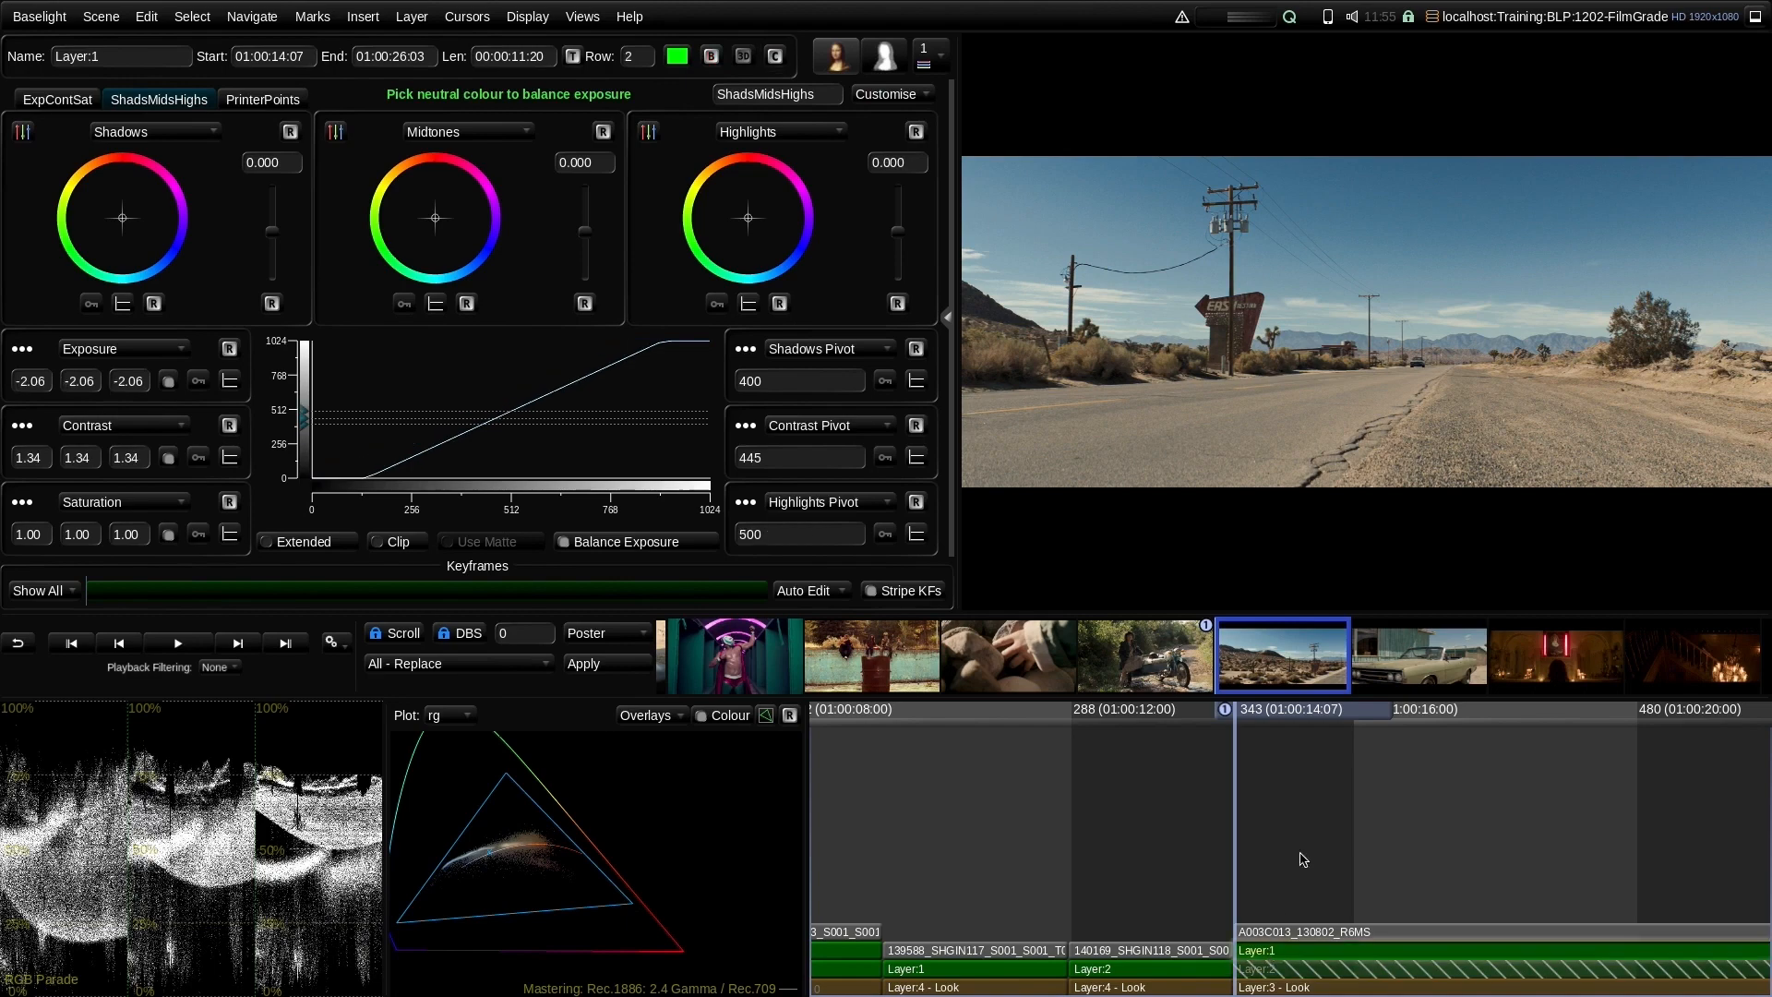
left_click(57, 98)
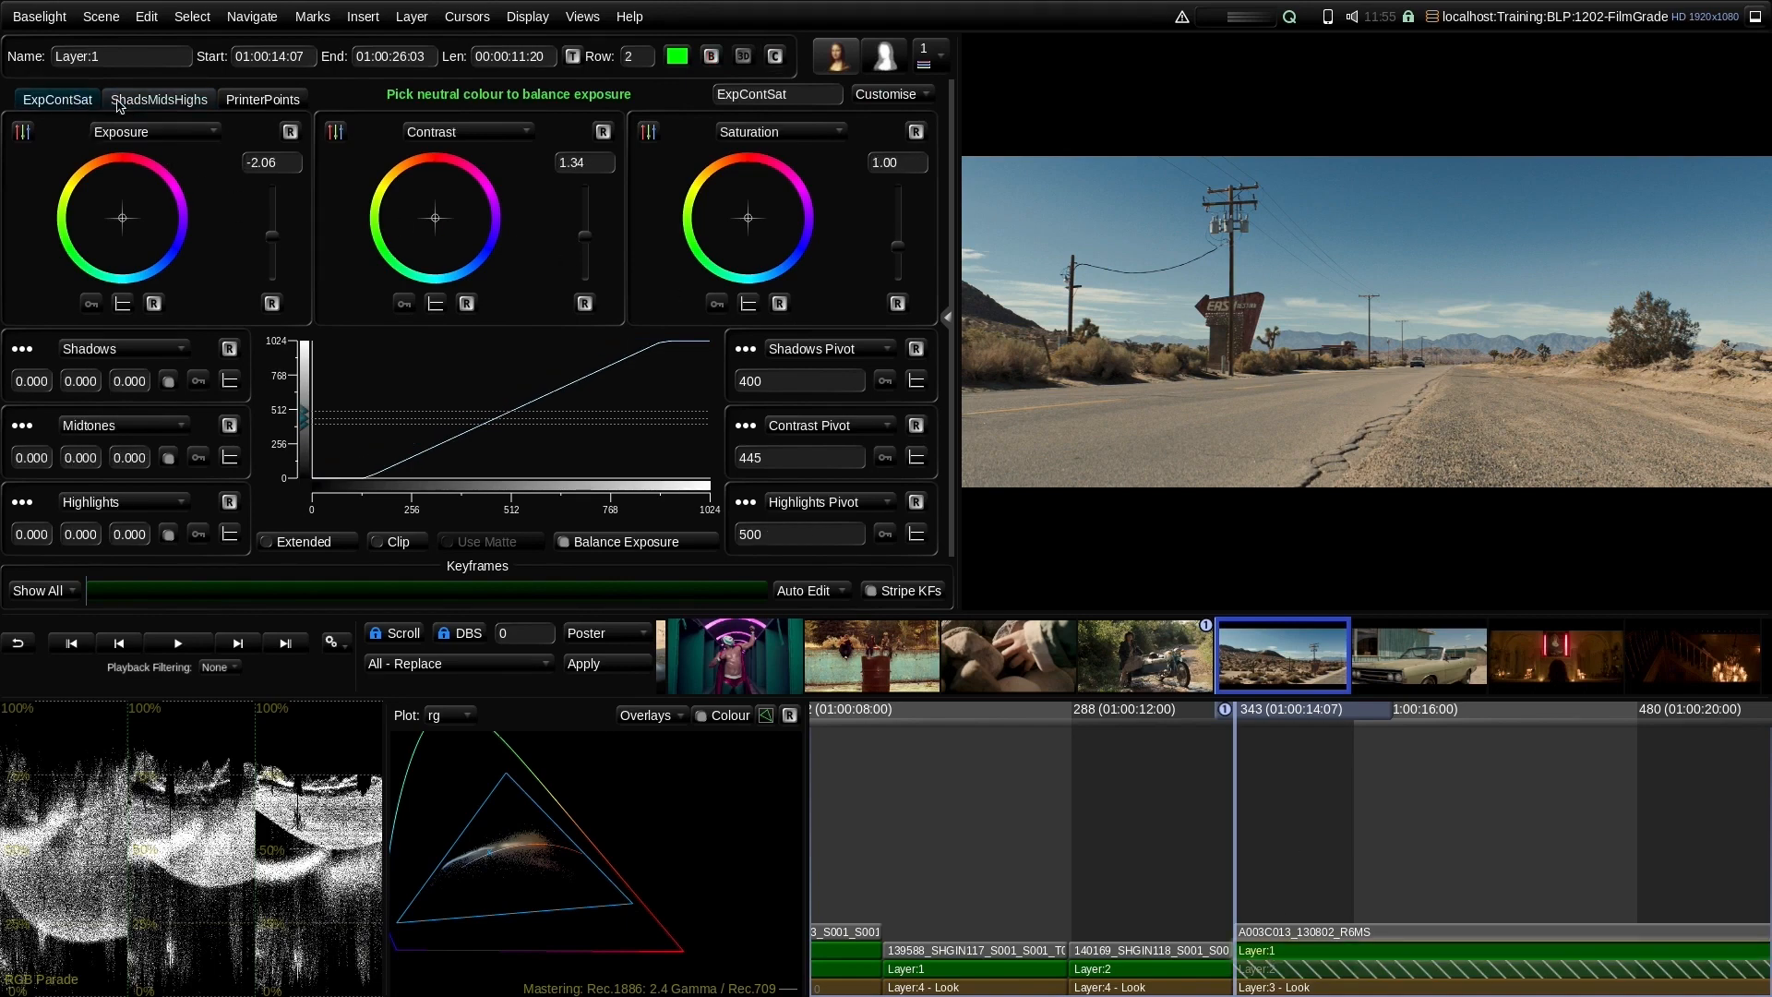
left_click_drag(273, 240, 273, 214)
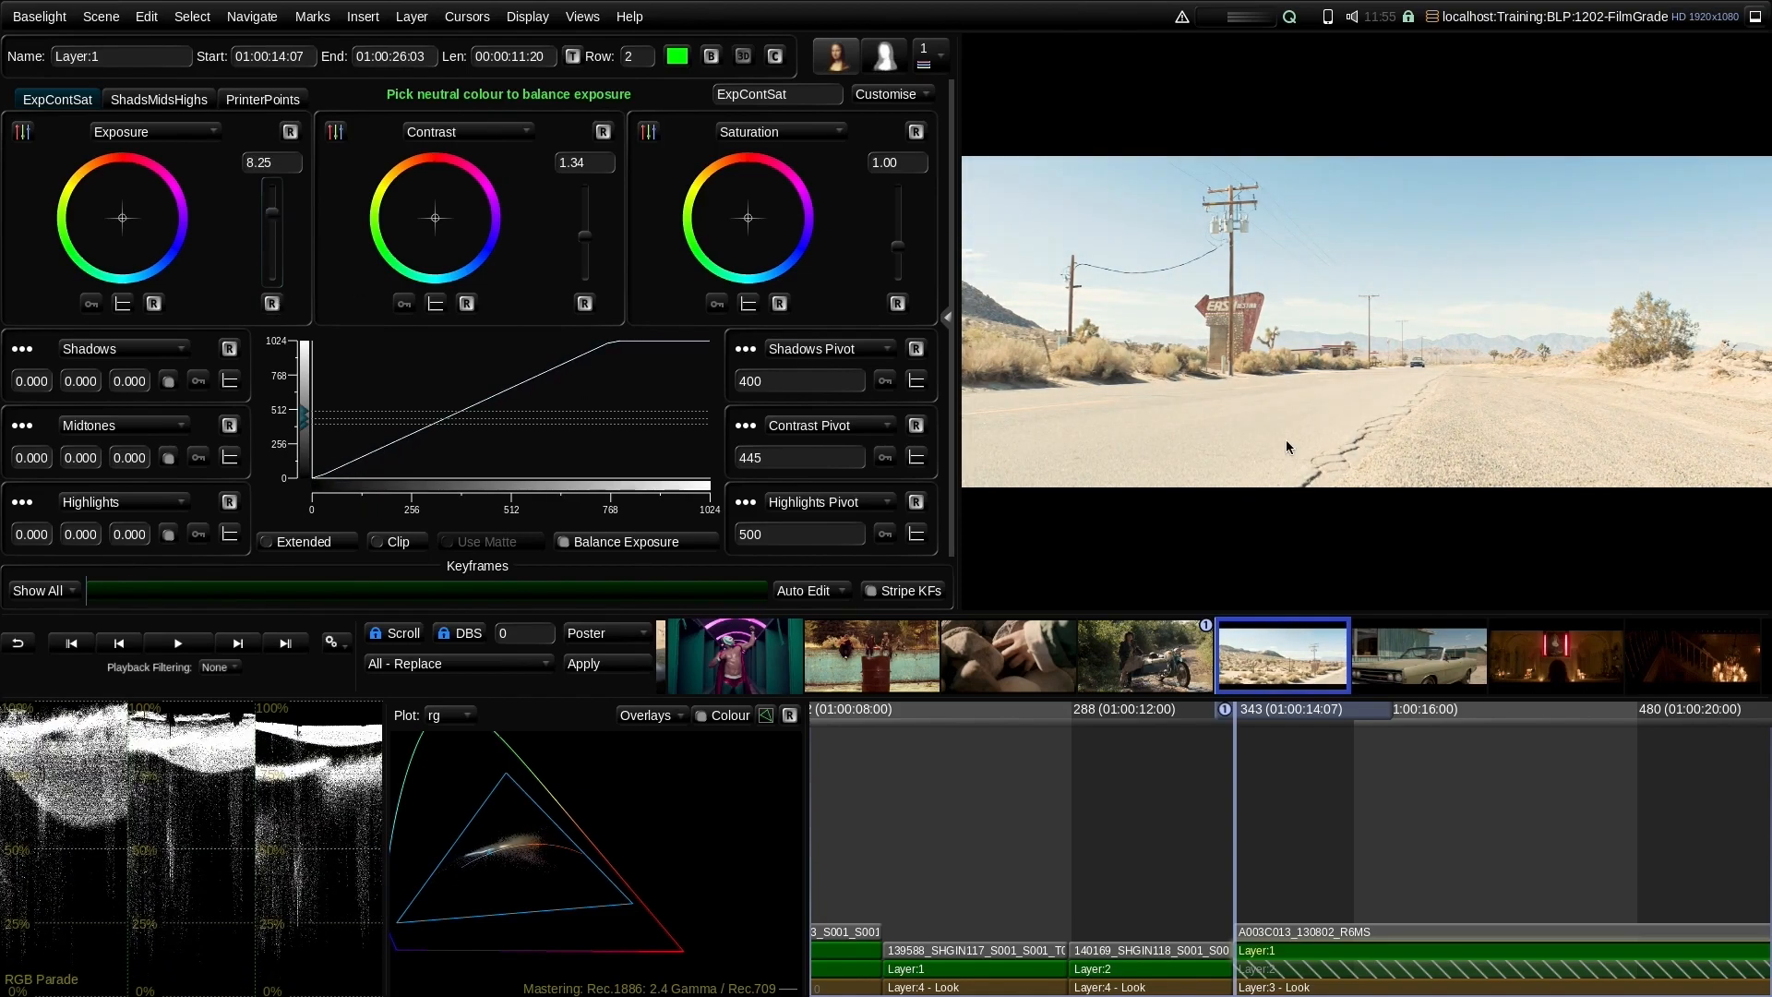
left_click(272, 303)
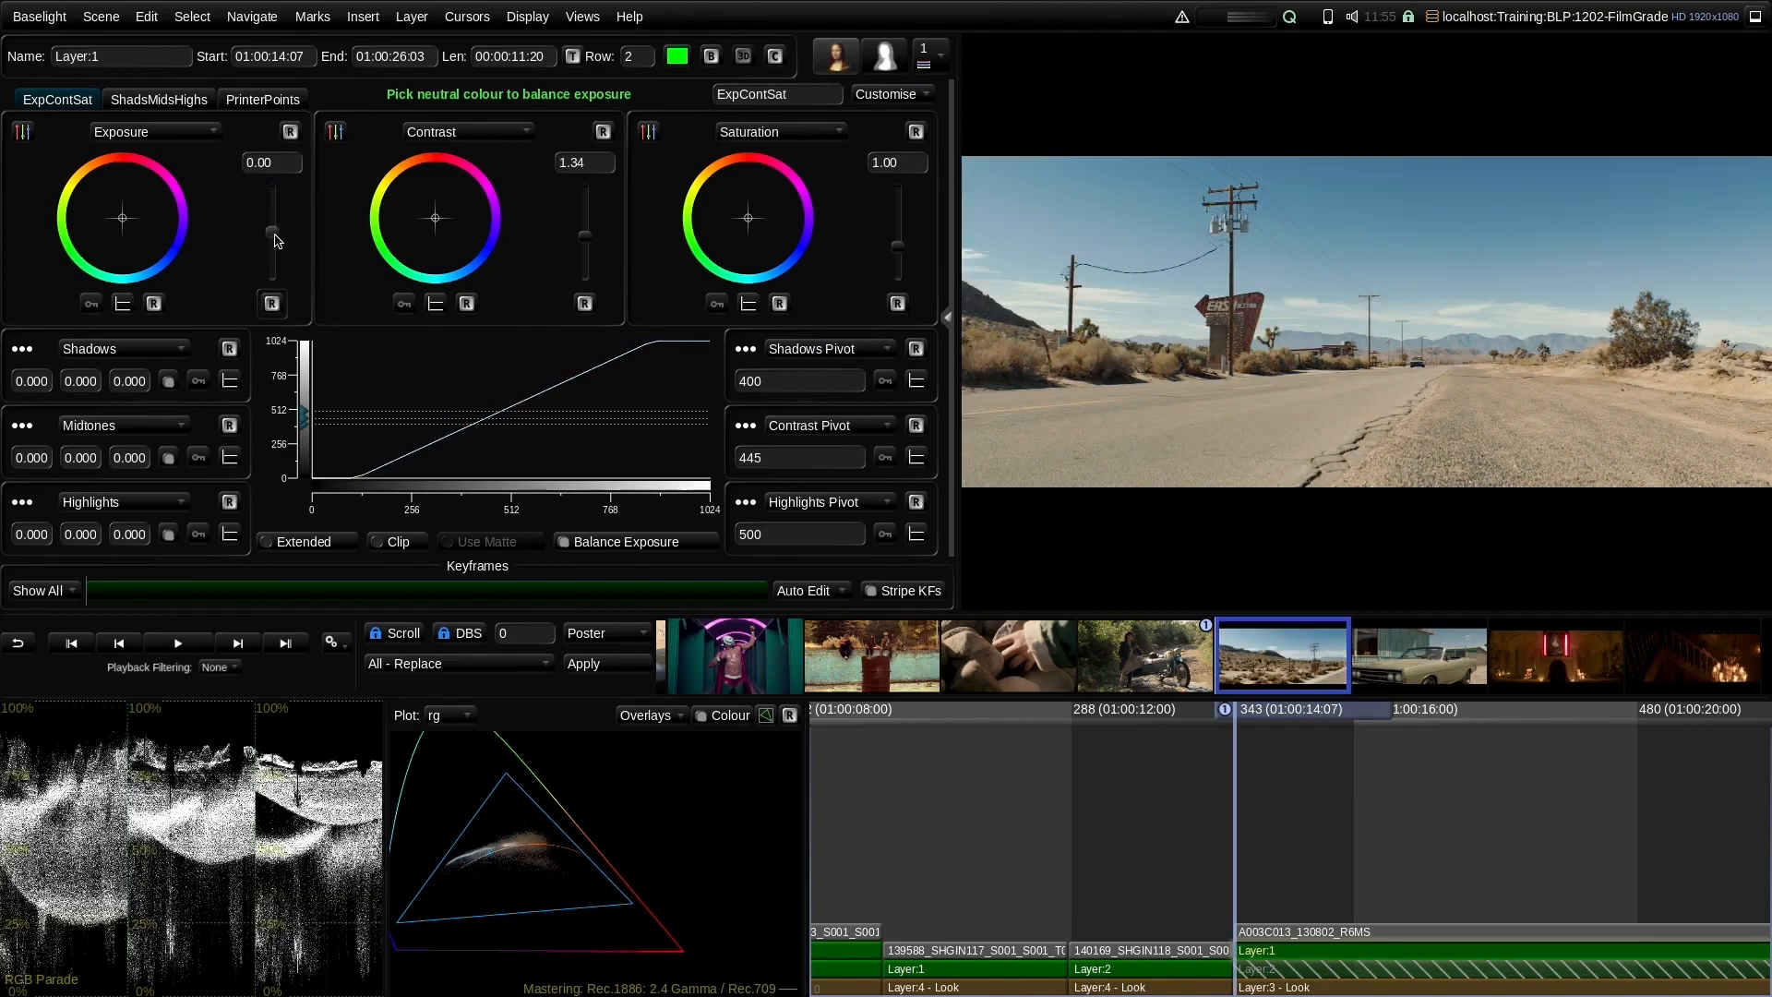
left_click_drag(273, 235, 273, 245)
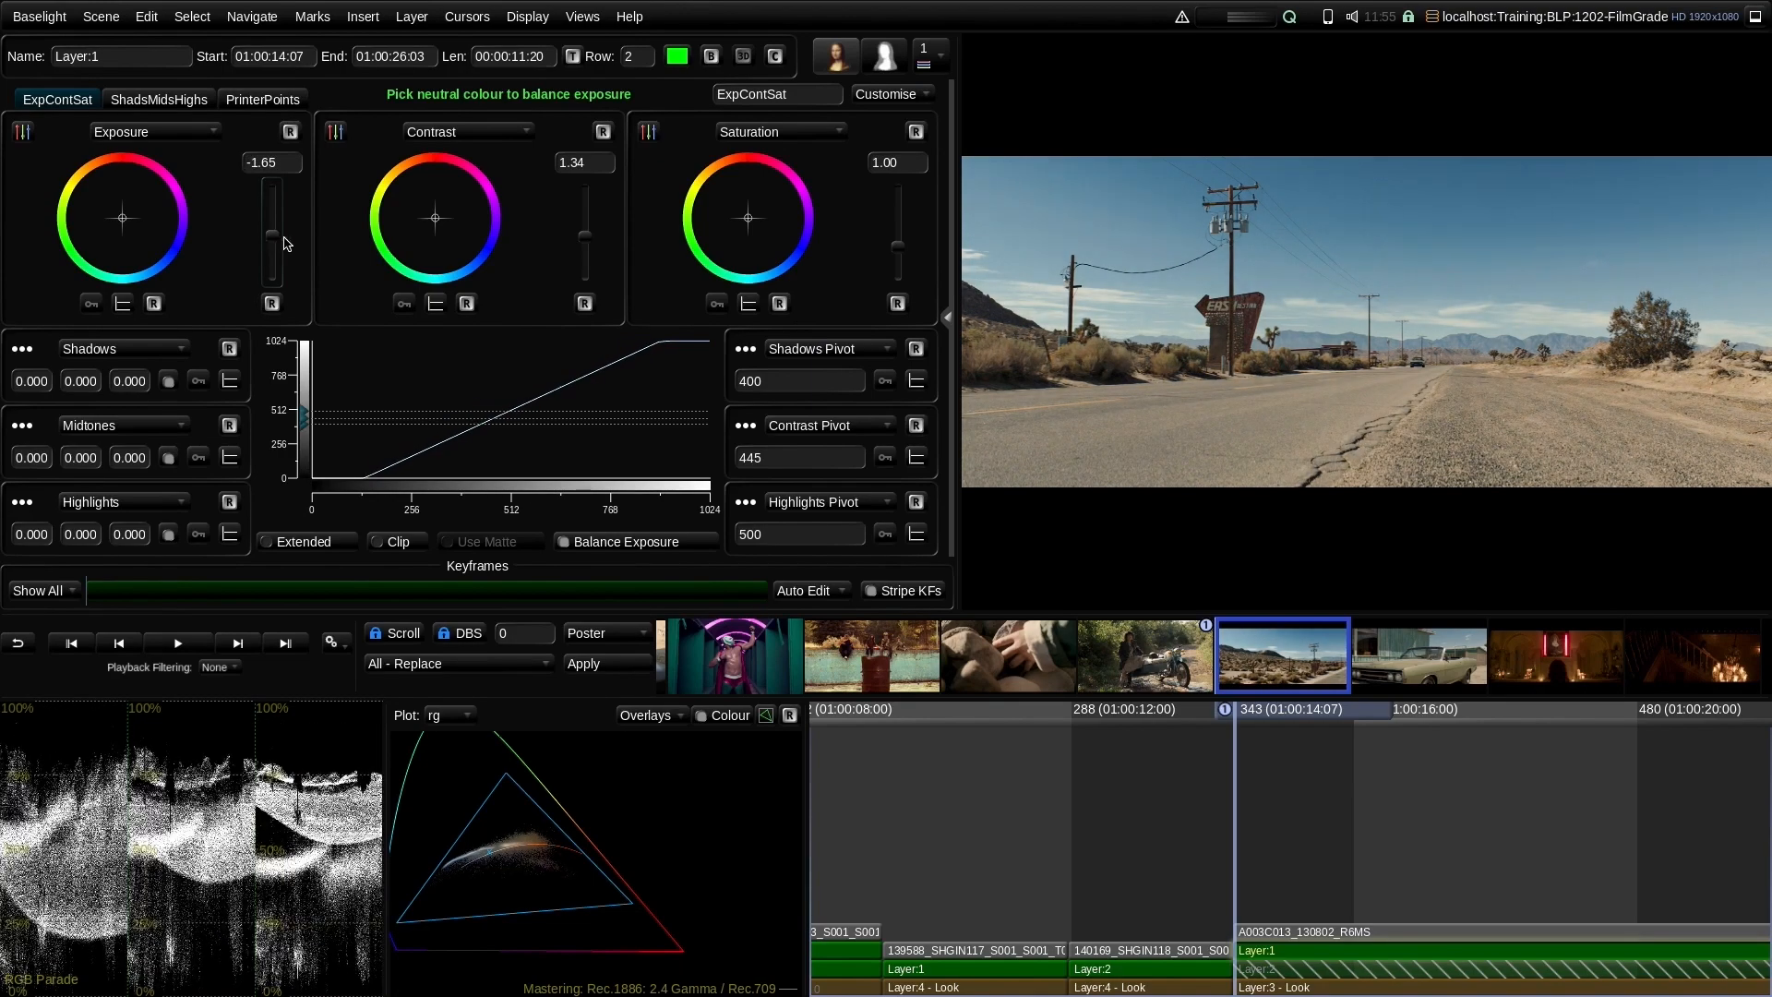
Try Contrast at 1.90 on Layer:1 and undo the change
left_click_drag(588, 242, 584, 222)
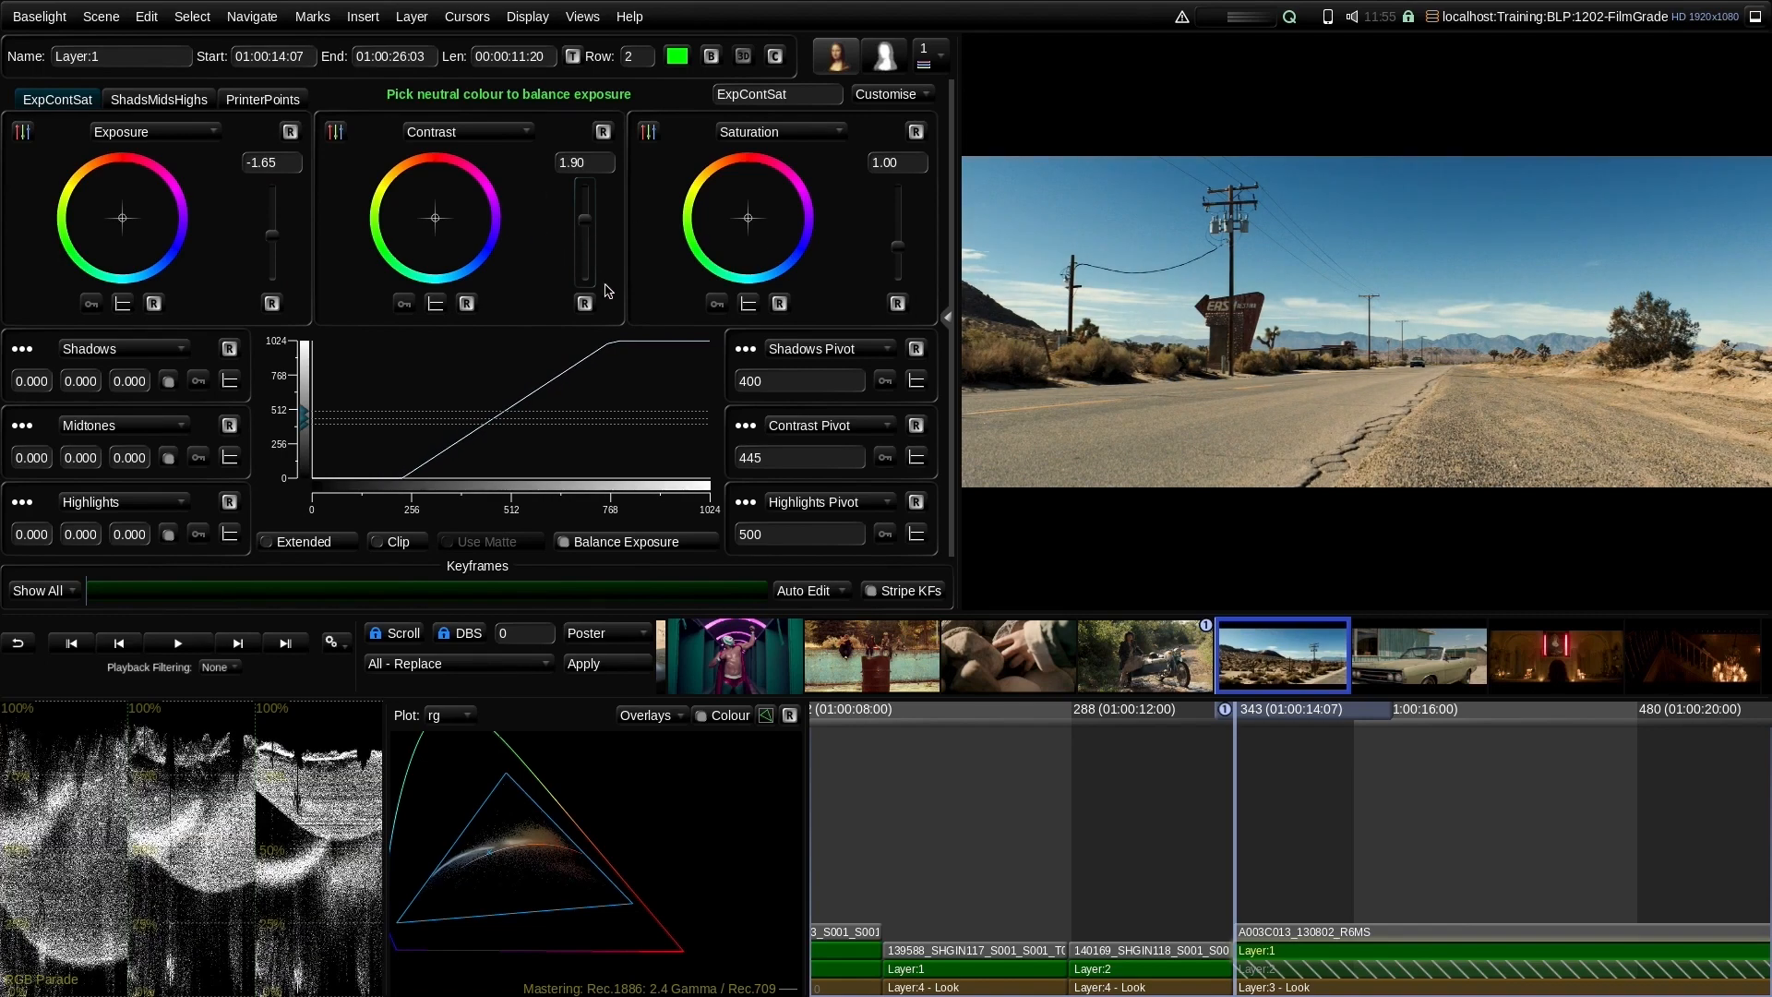
key("ctrl+z")
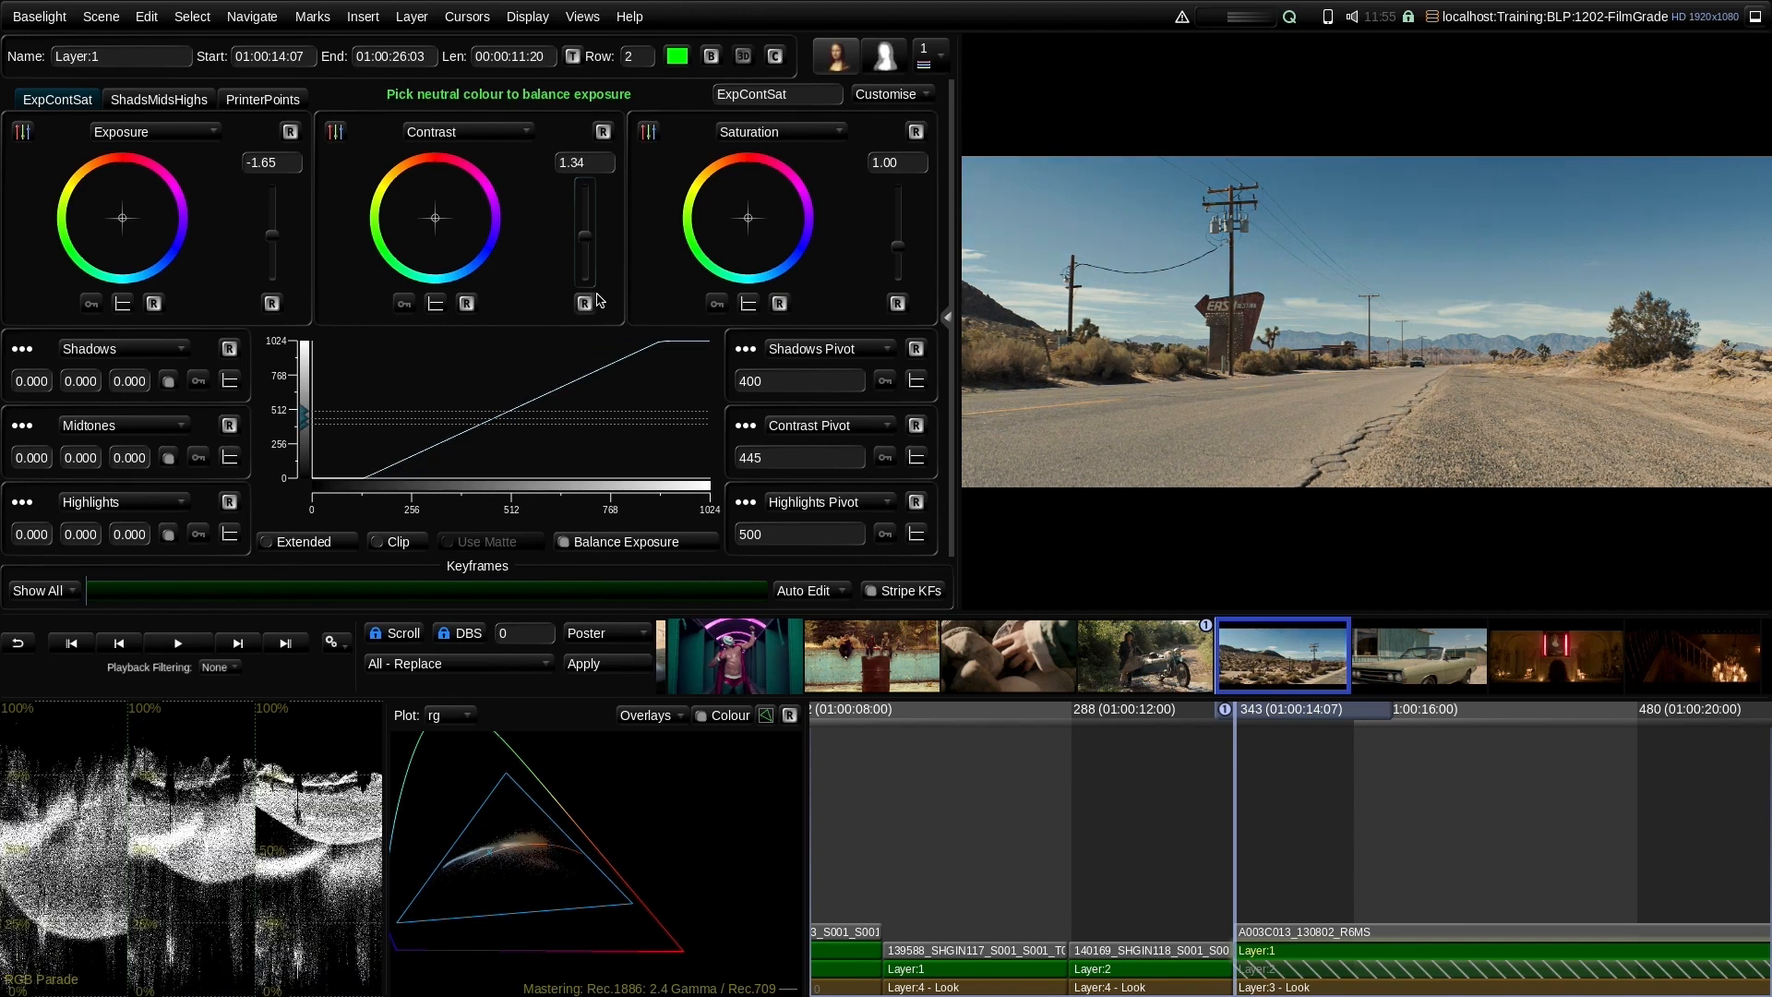
Re-enable Layer:2, toggling its bypass to compare the desert road image with and without it
left_click(1267, 972)
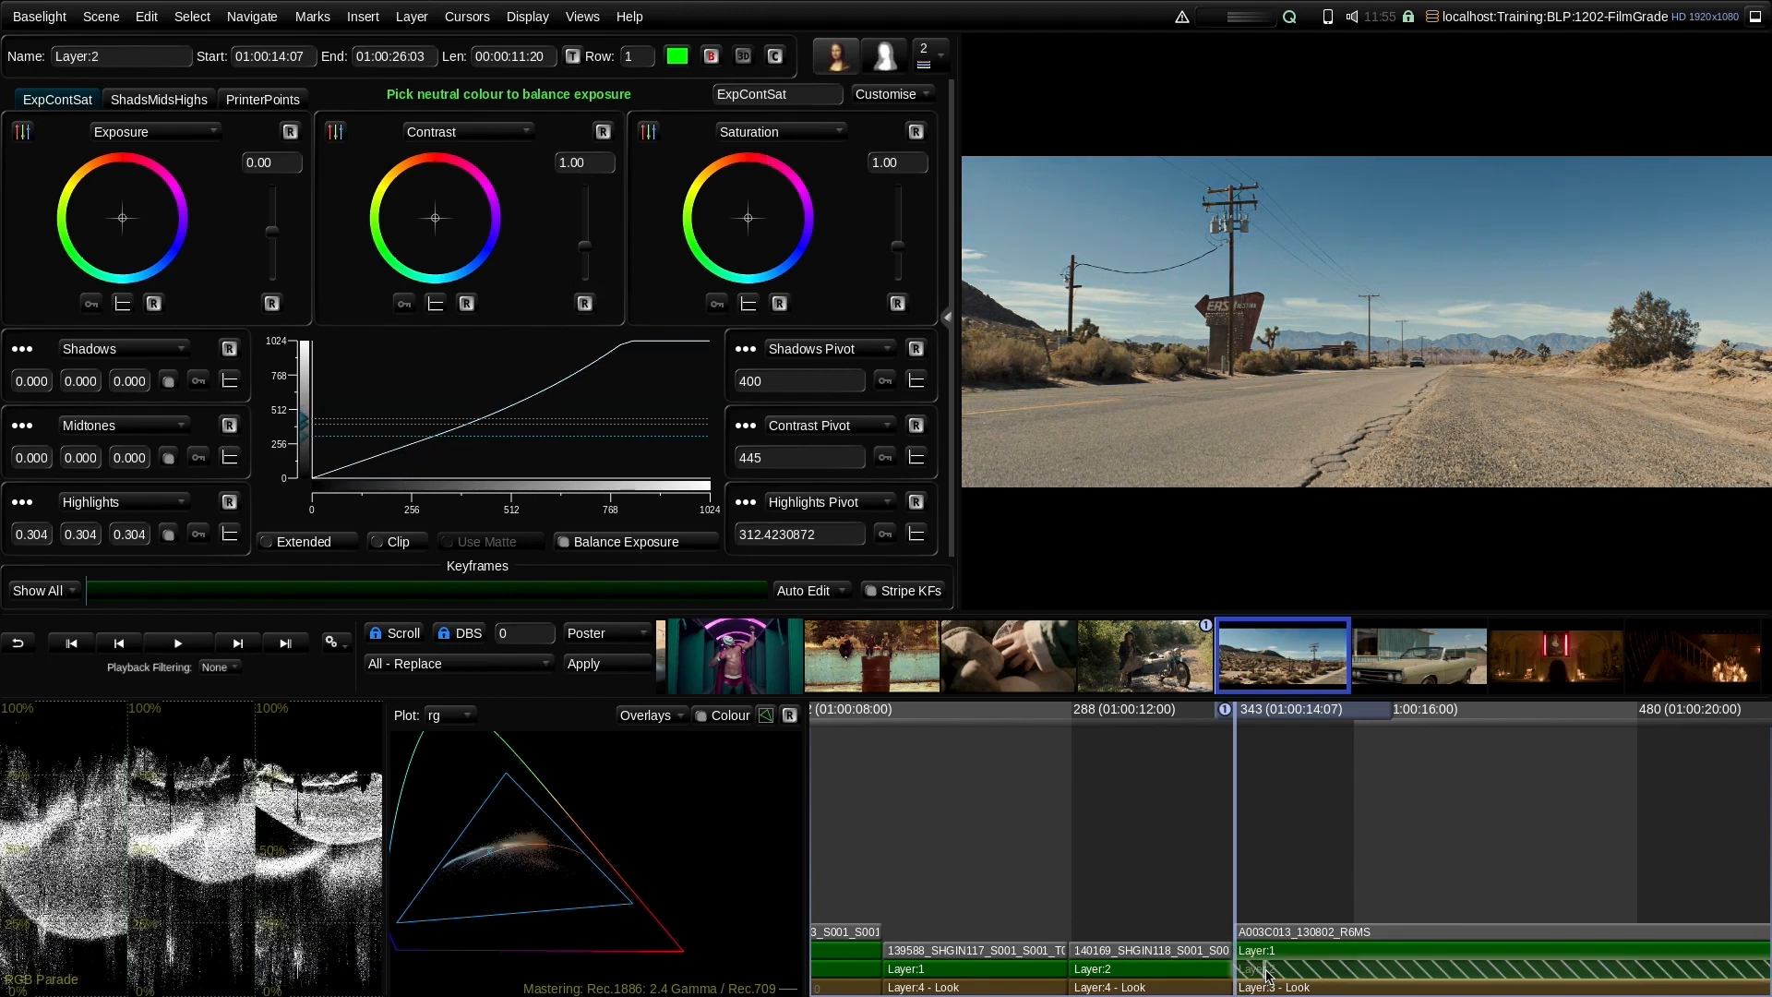
left_click(710, 58)
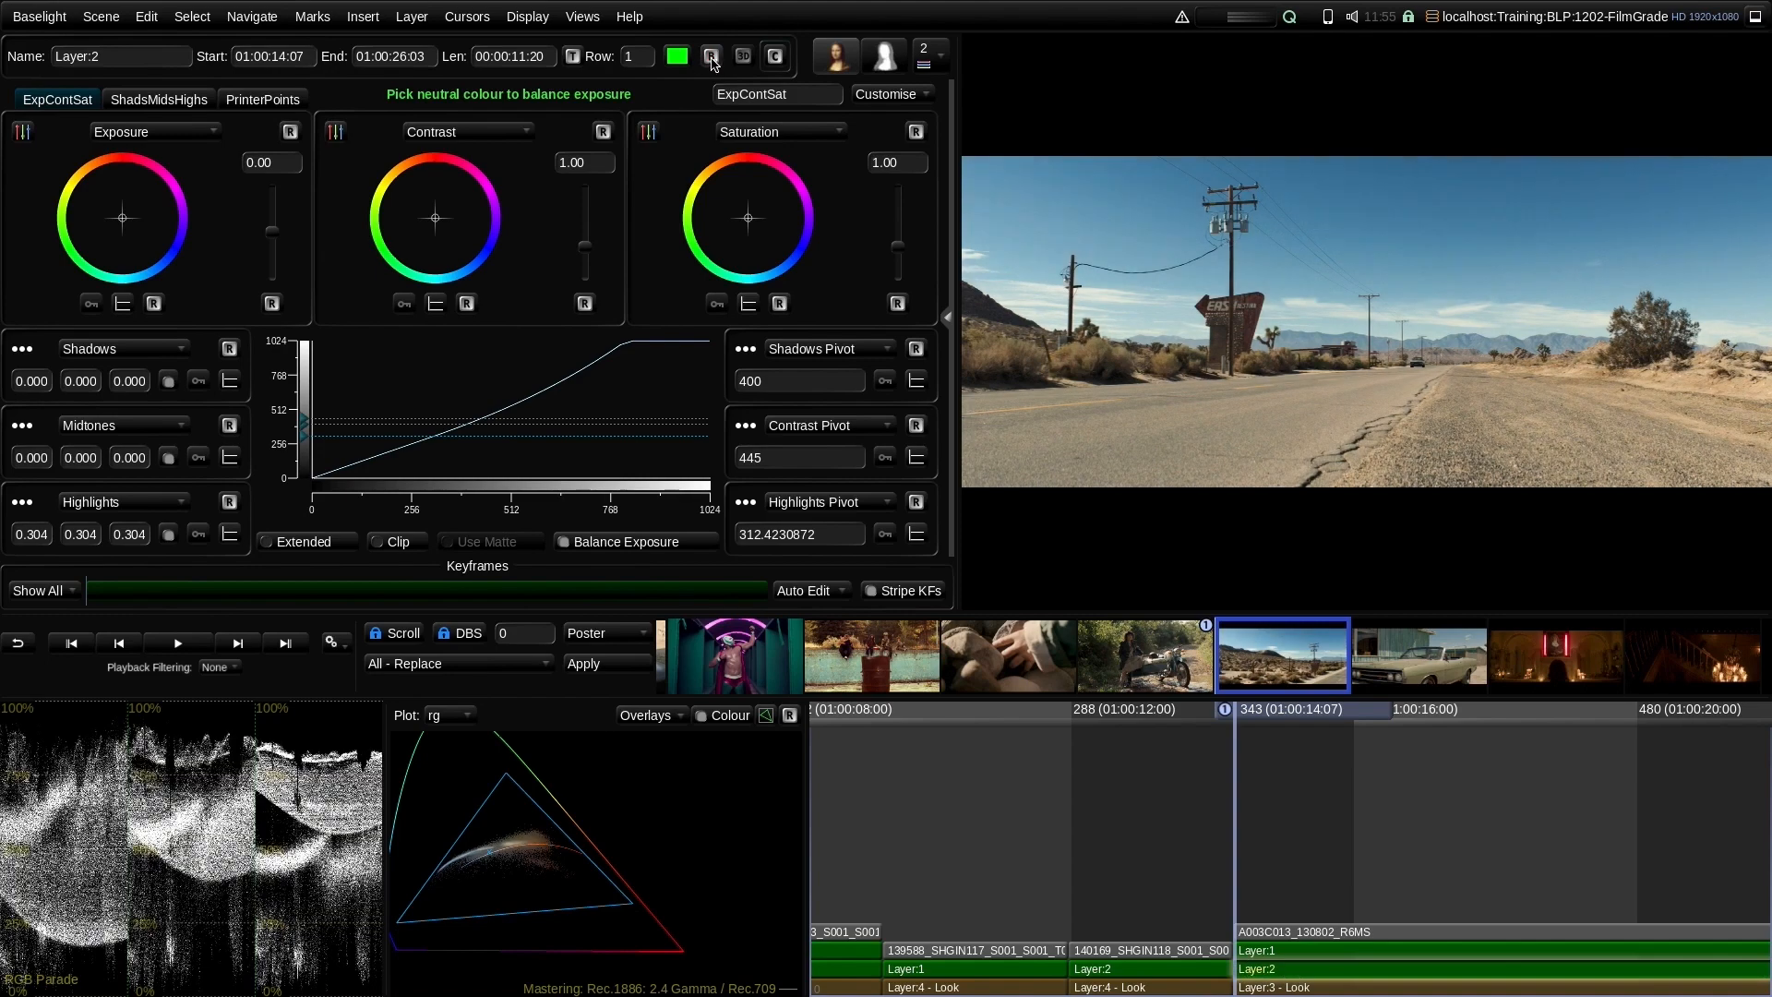
left_click(710, 58)
left_click(711, 58)
left_click(709, 57)
left_click(709, 57)
Move to the blue house frame at 01:00:25:06 and toggle Layer:2's bypass to compare the highlights adjustment
scroll(1495, 808, "down", 3)
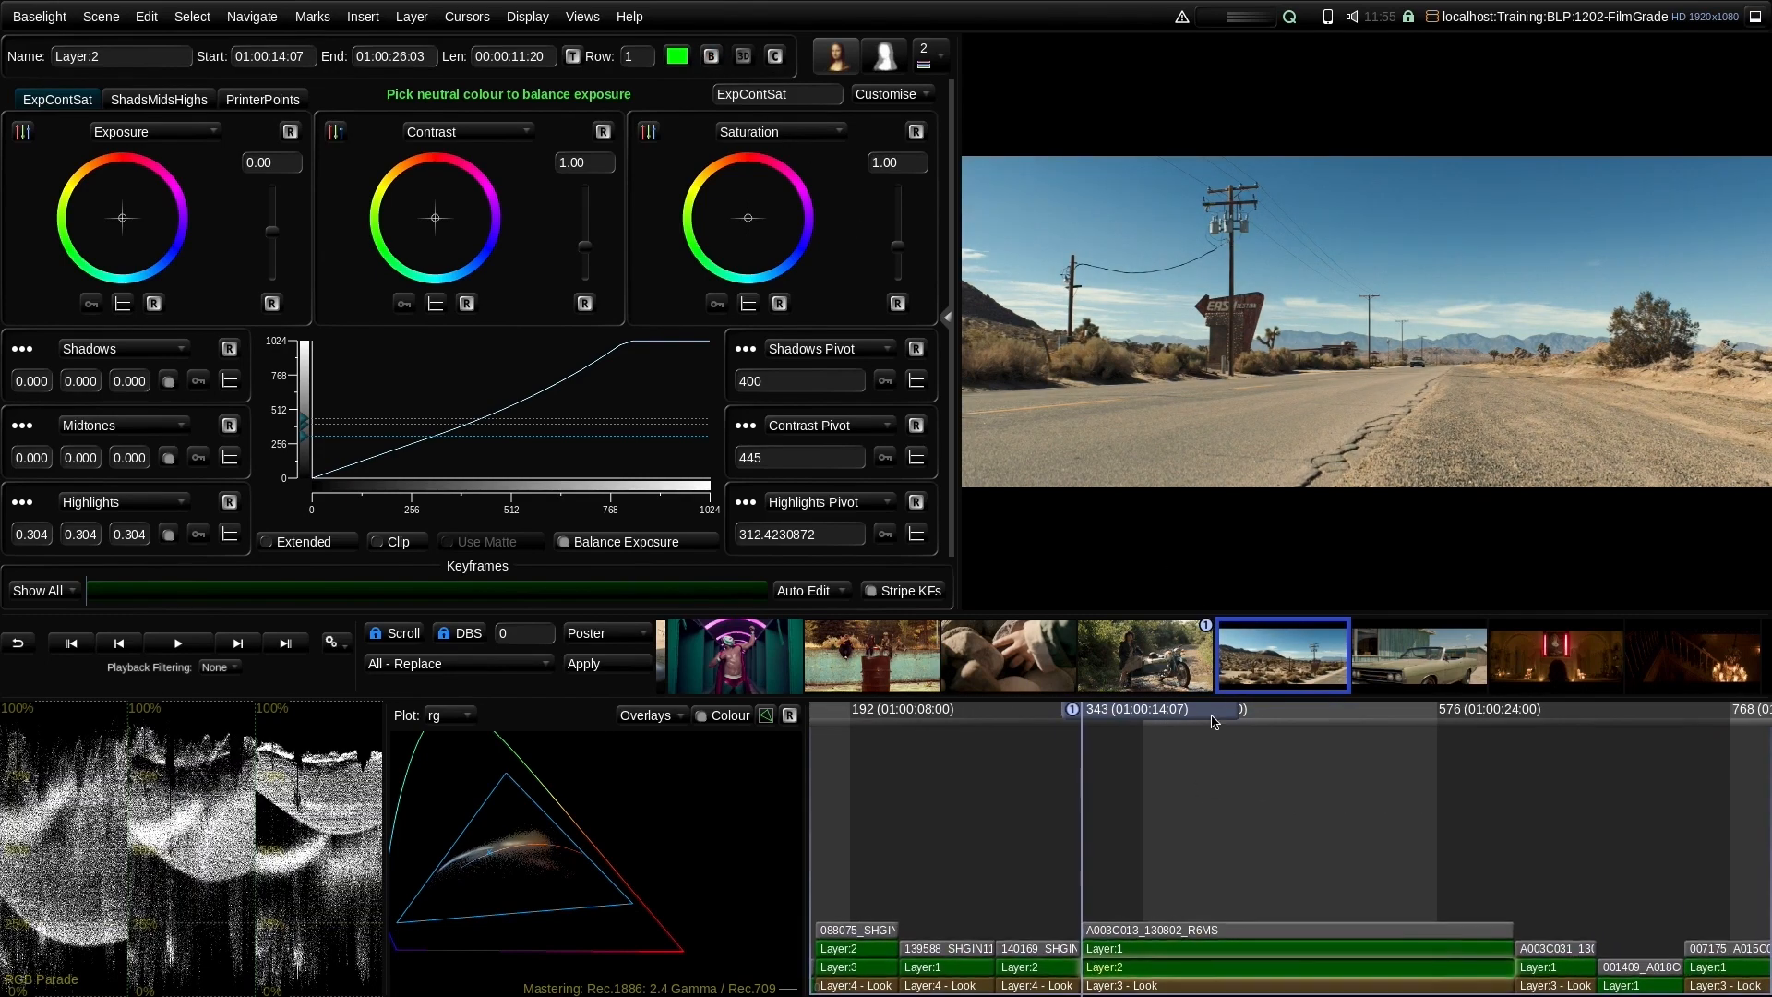
left_click(1286, 736)
left_click(1495, 751)
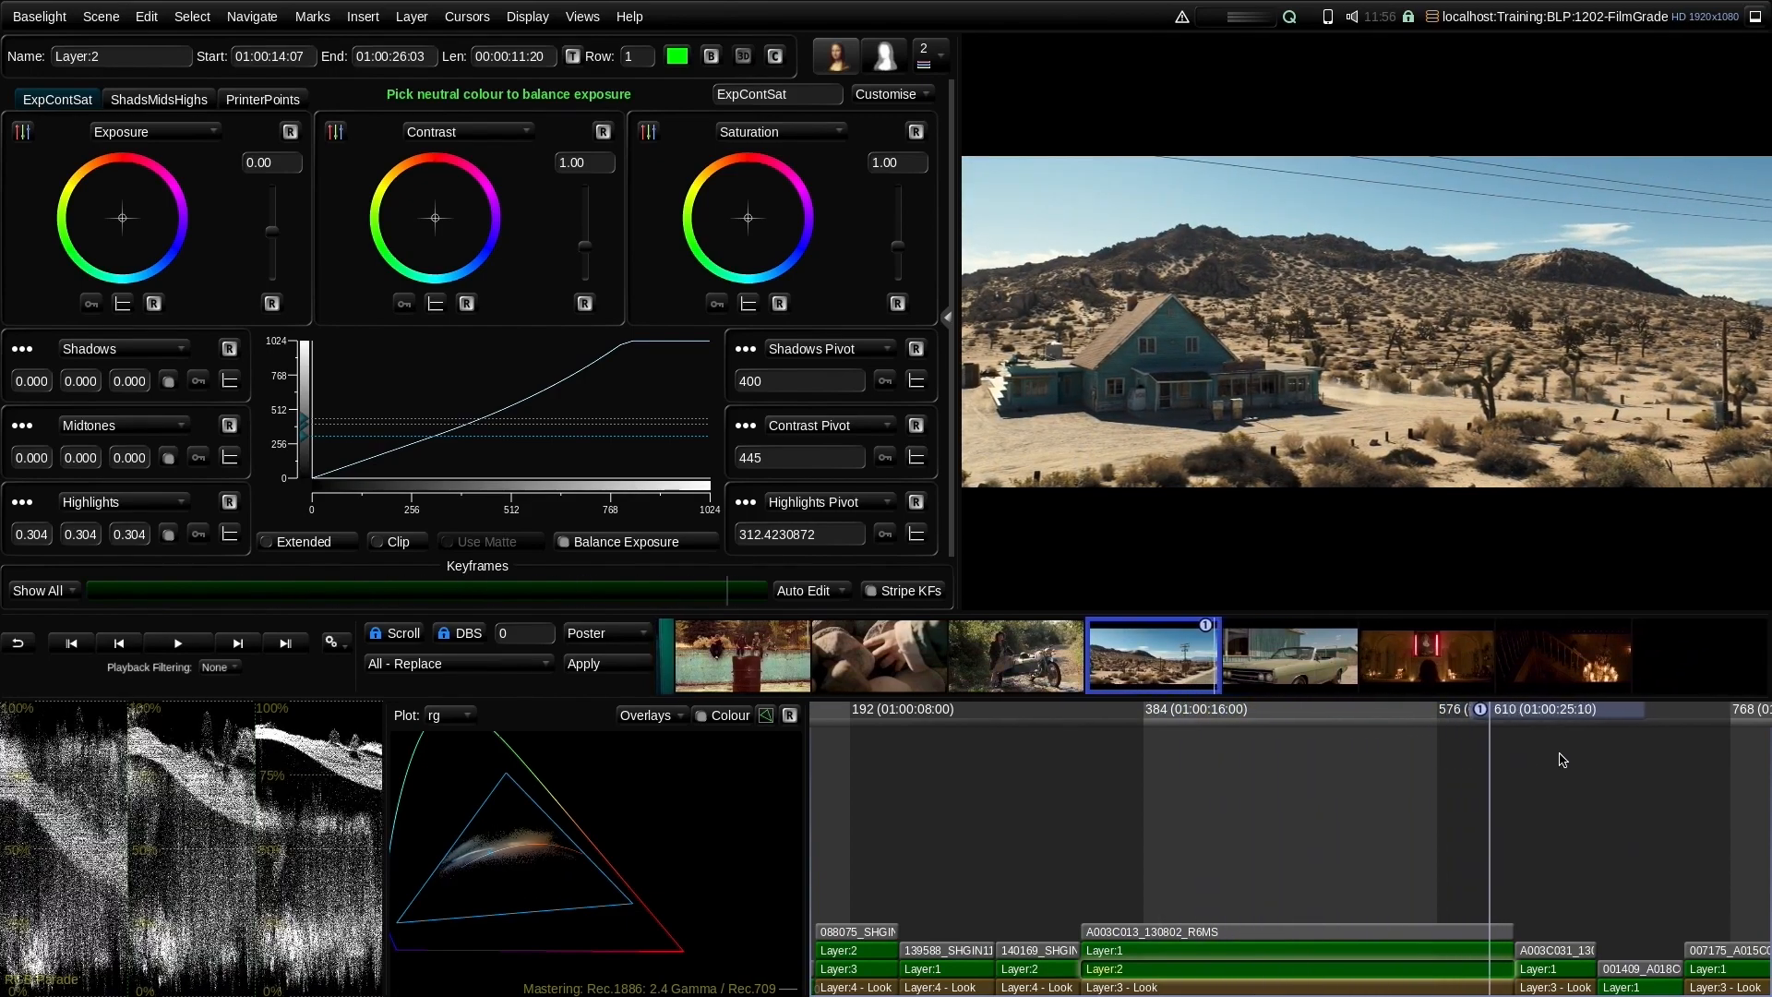
key("Left")
key("Left")
key("Left")
key("Left")
key("Left")
key("Left")
key("Left")
key("Left")
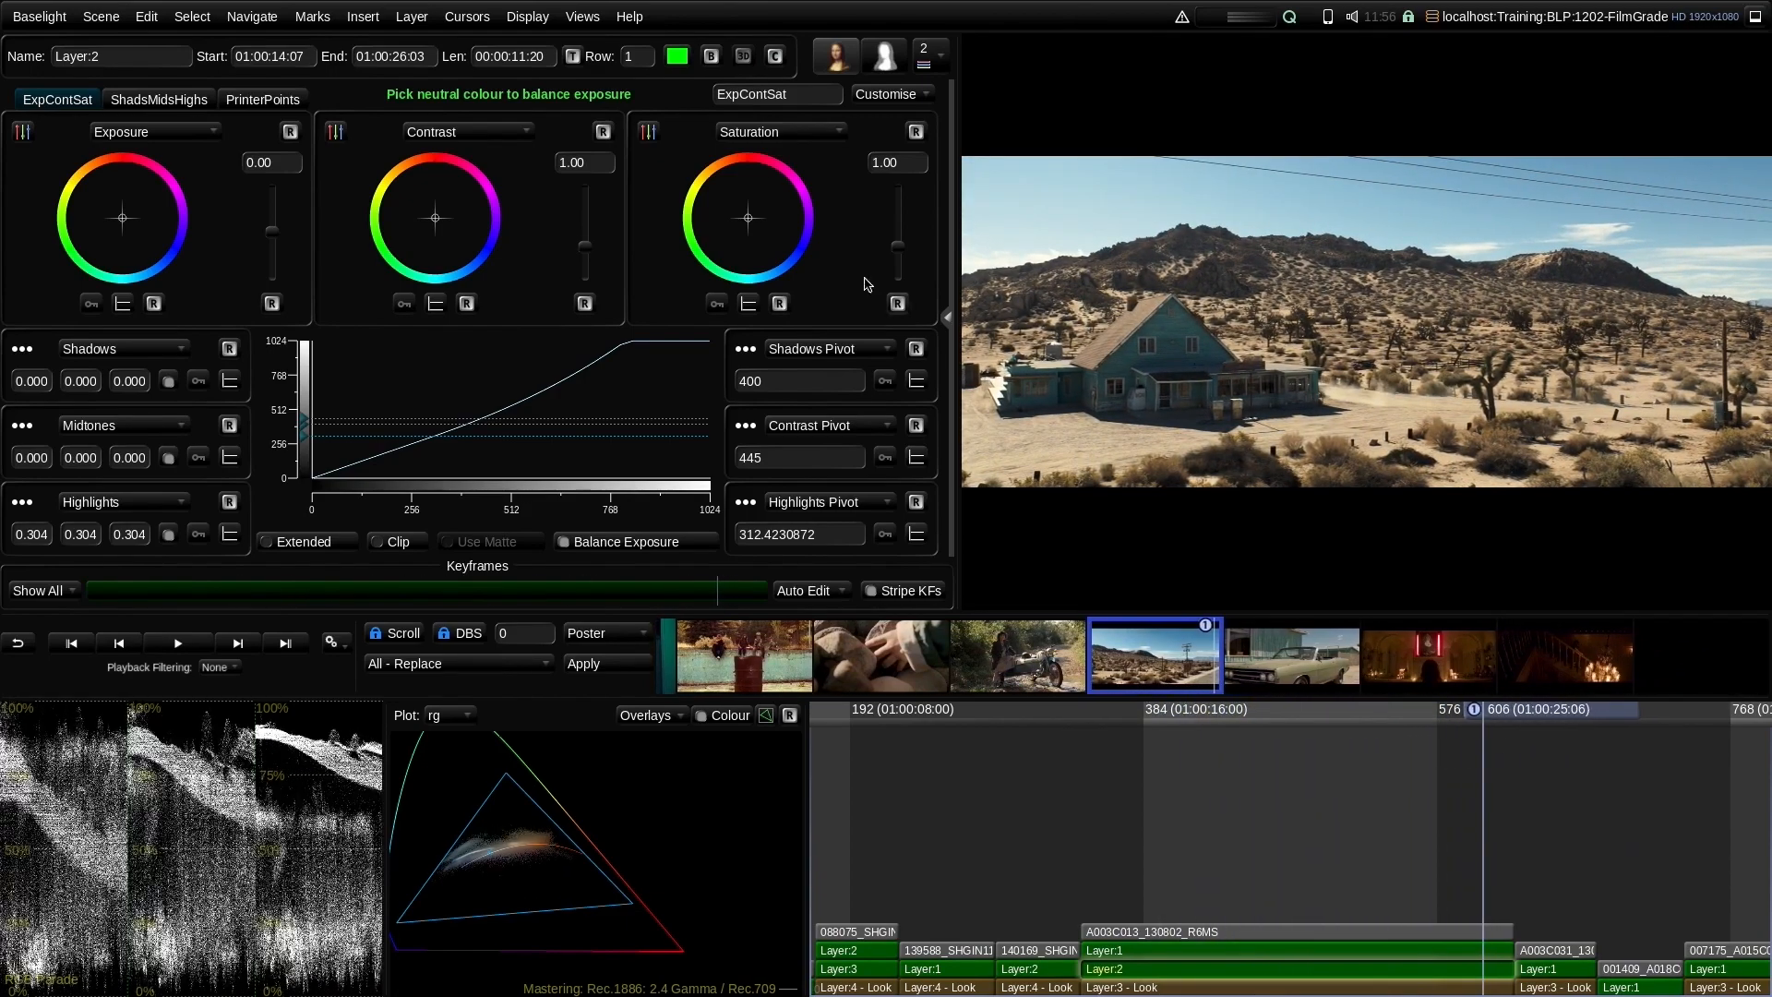
left_click(711, 55)
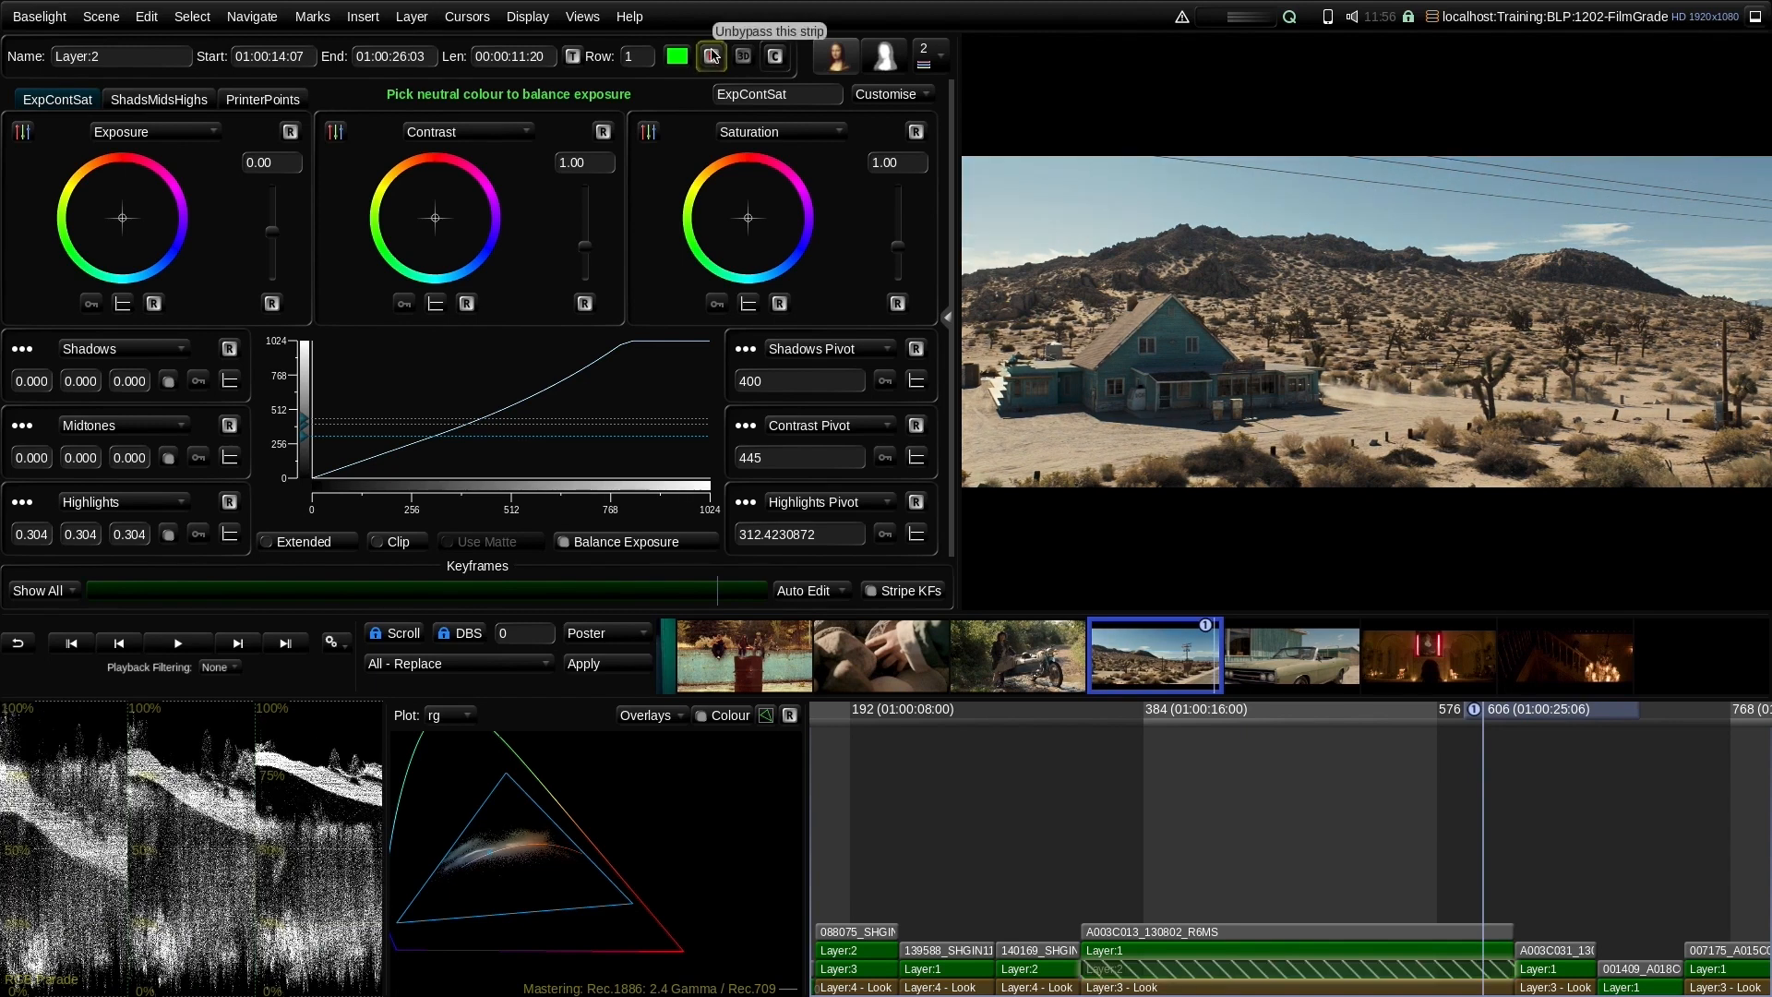
left_click(711, 55)
left_click(711, 55)
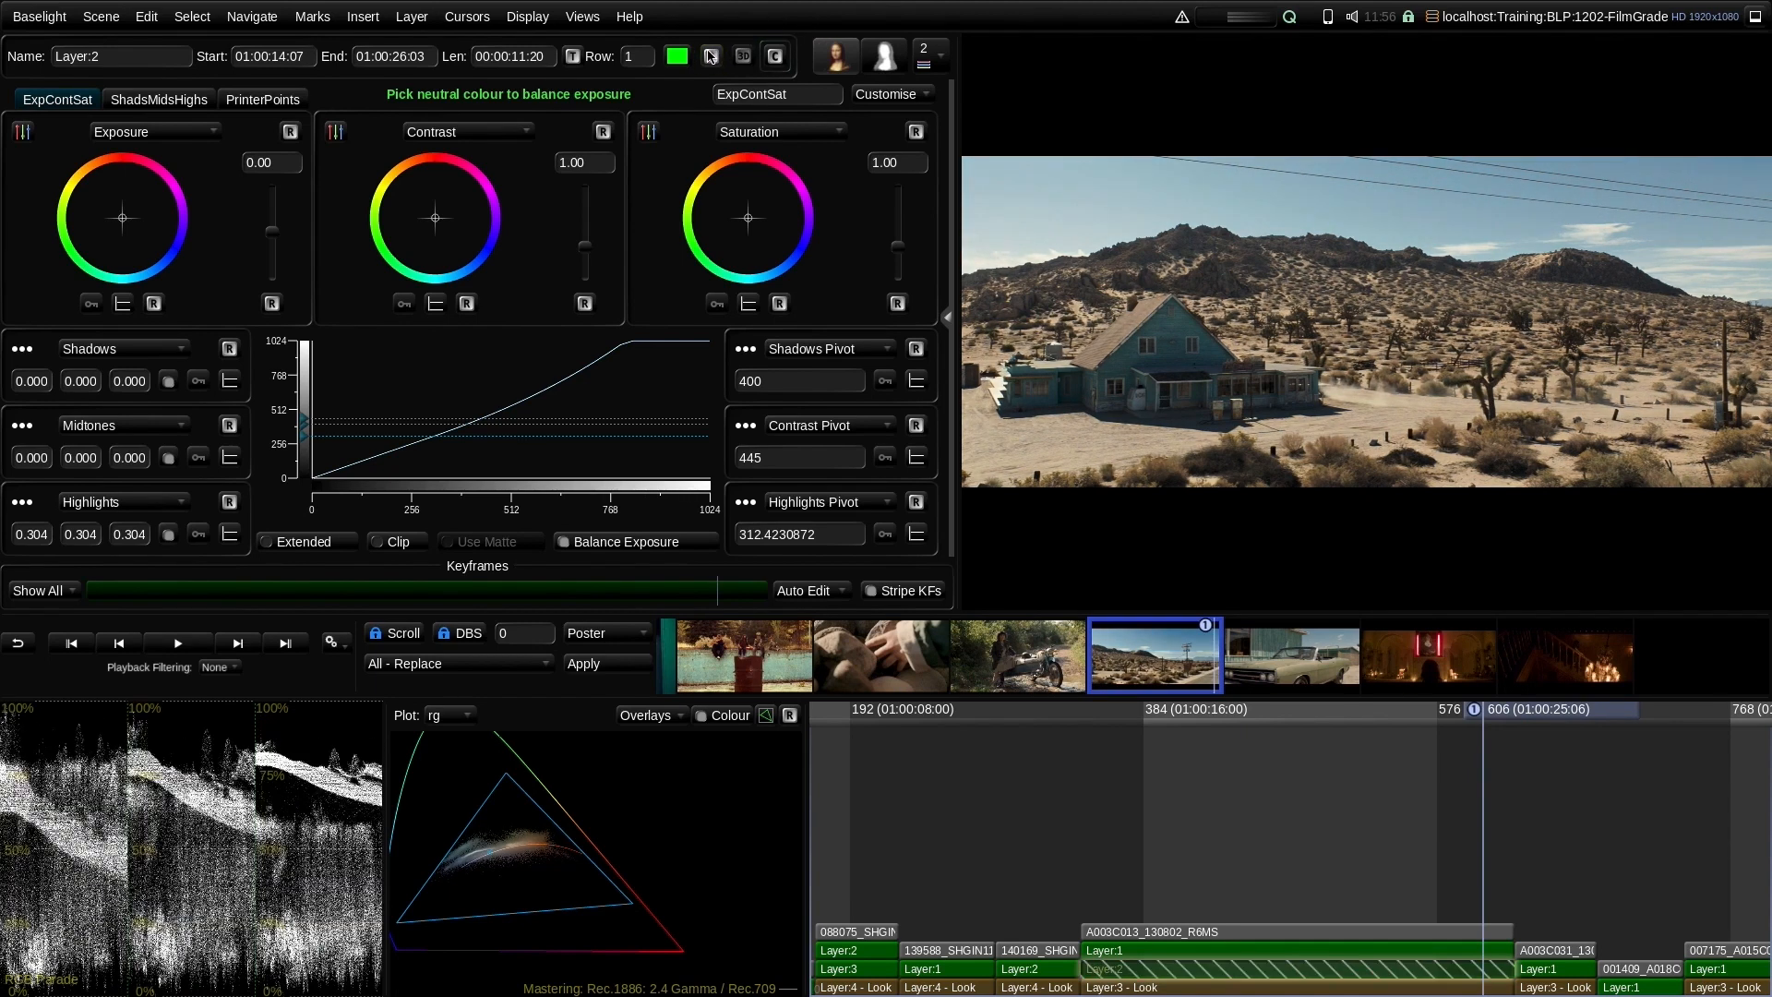
left_click(712, 55)
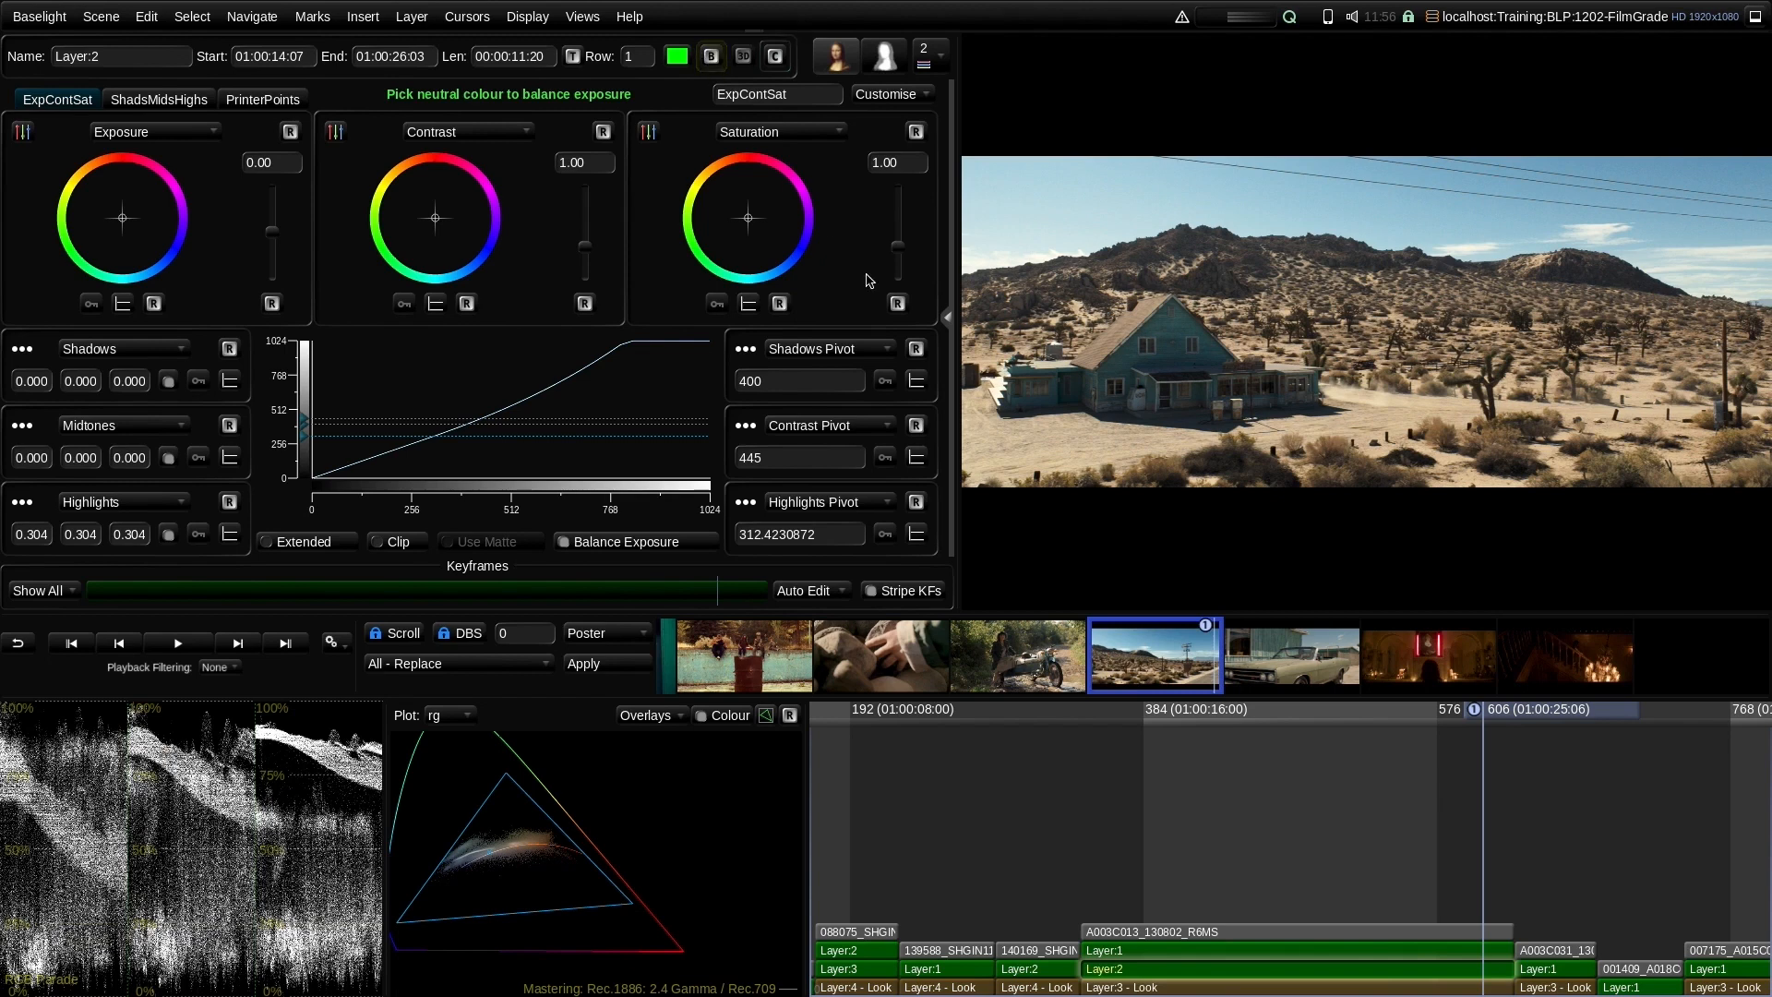
Go to the green convertible shot starting at 01:00:26:03
key("Down")
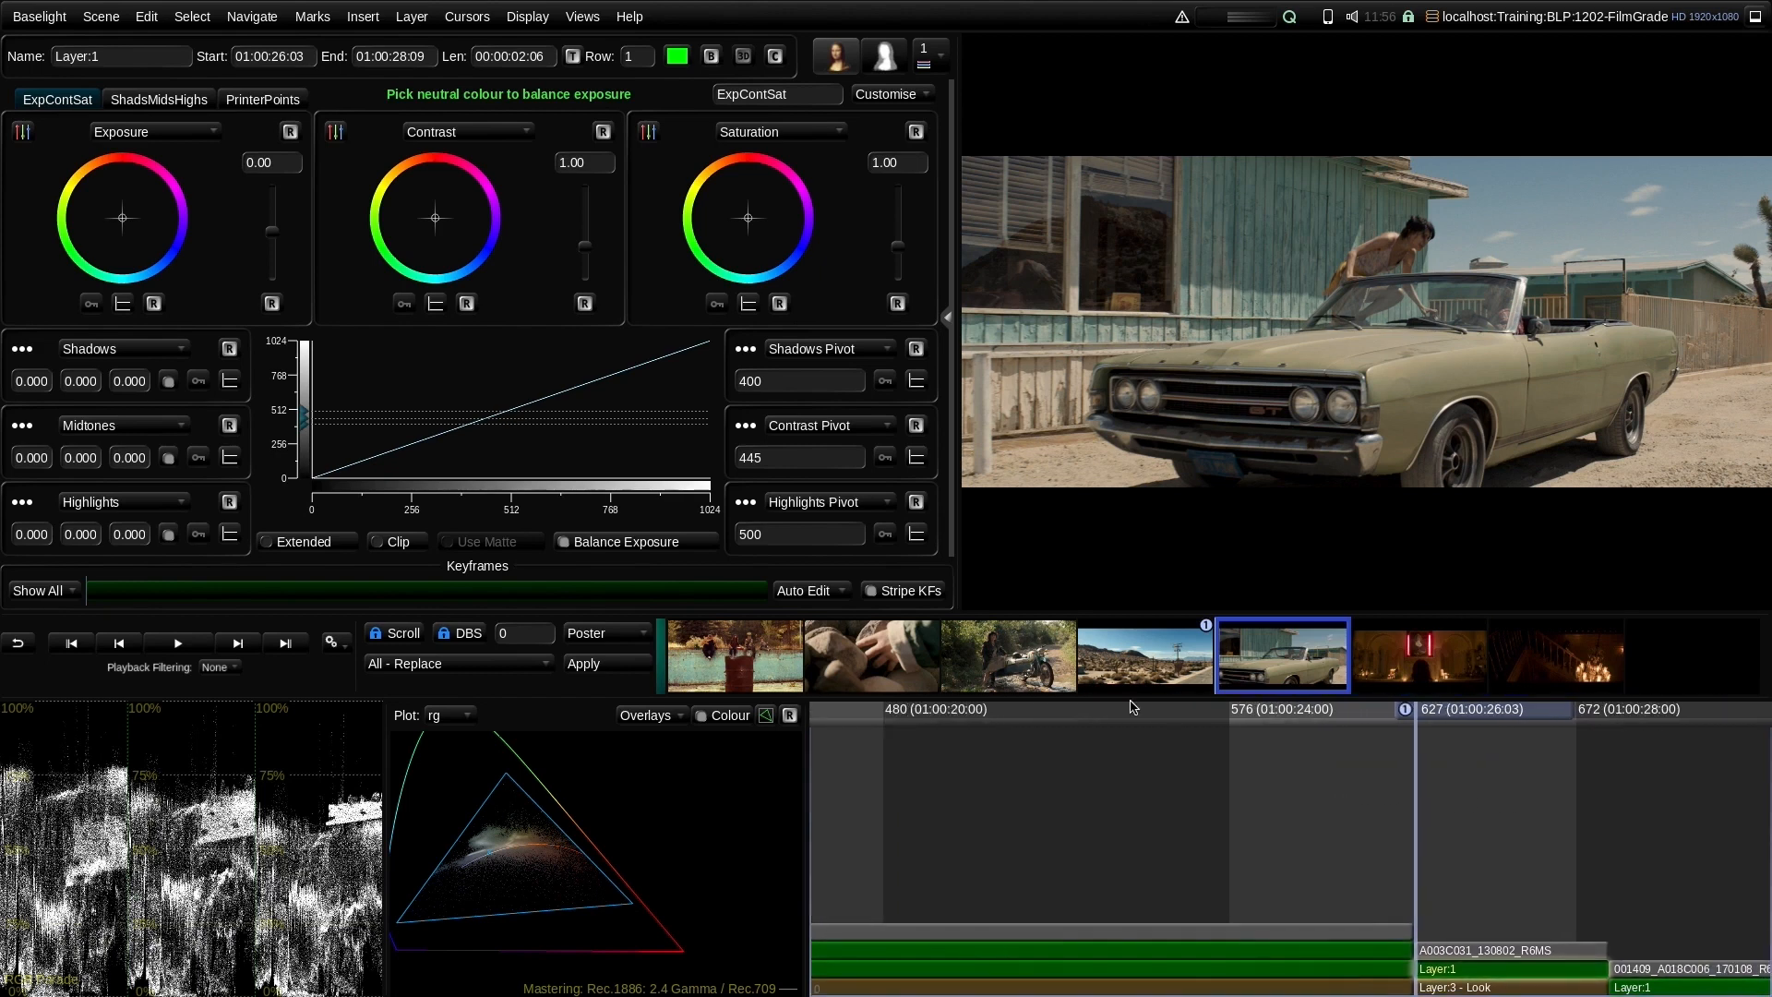
left_click_drag(1070, 770, 953, 739)
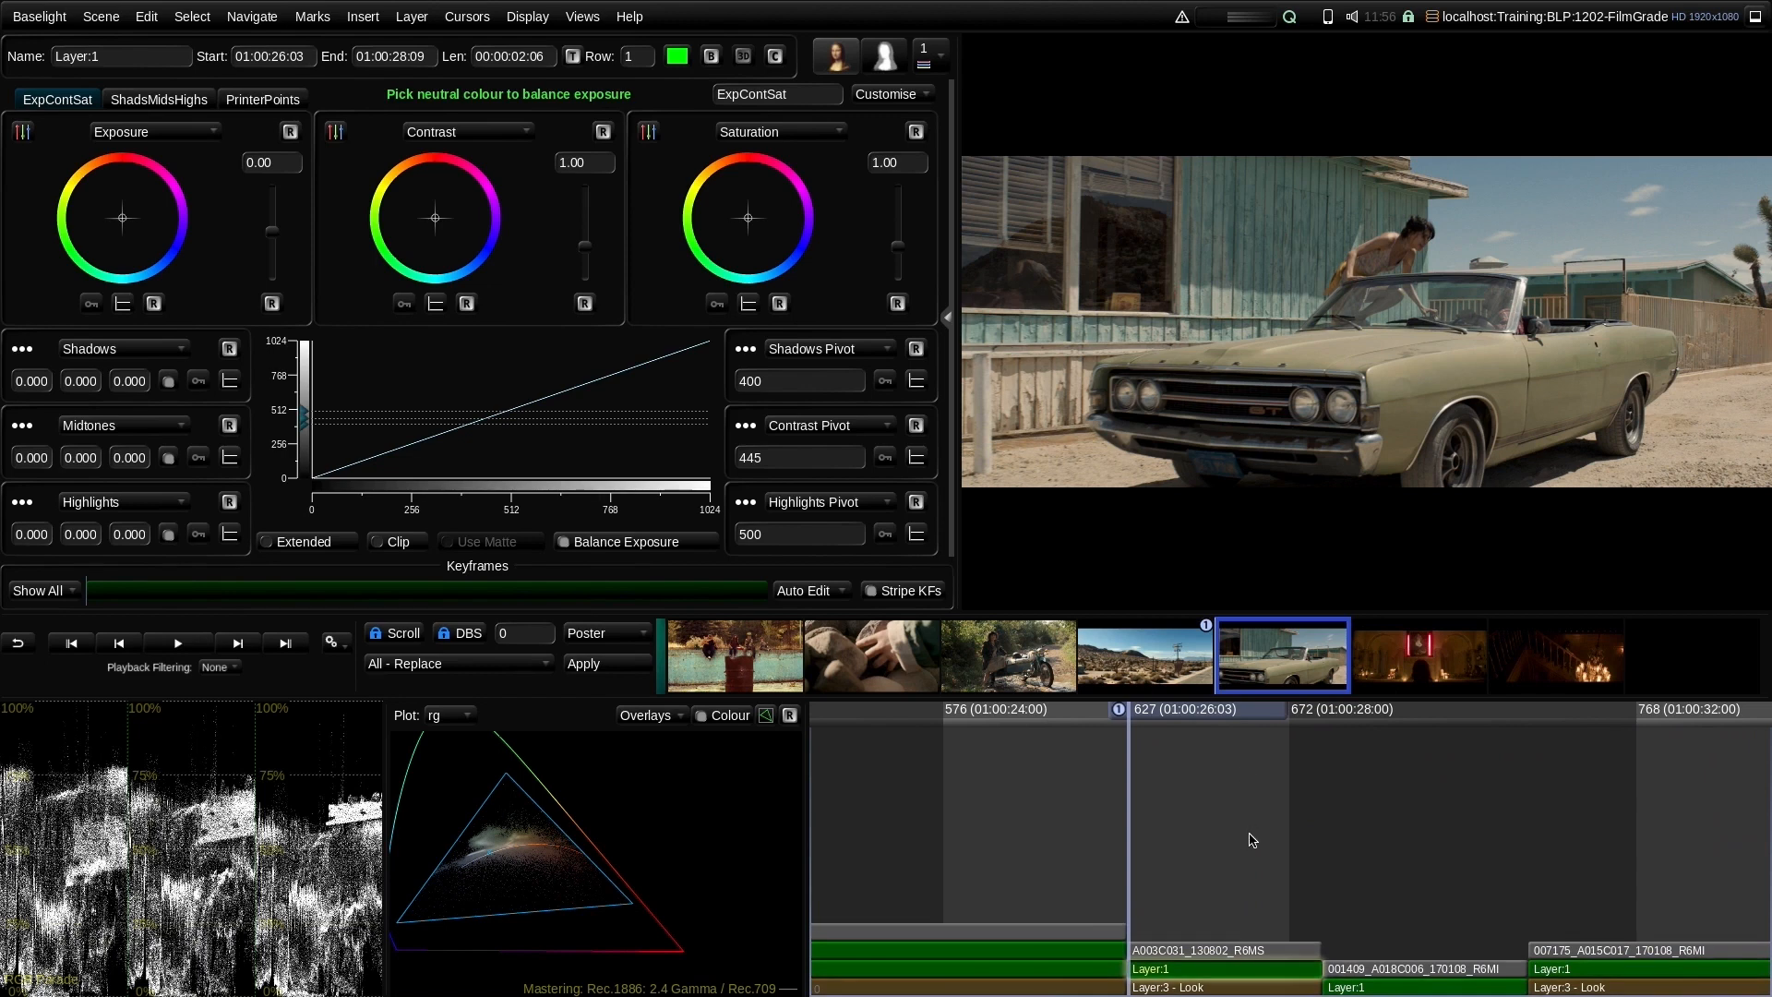
Add Layer:2 to the green convertible shot as a Film Grade and show its Shadows, Midtones and Highlights controls
key("p")
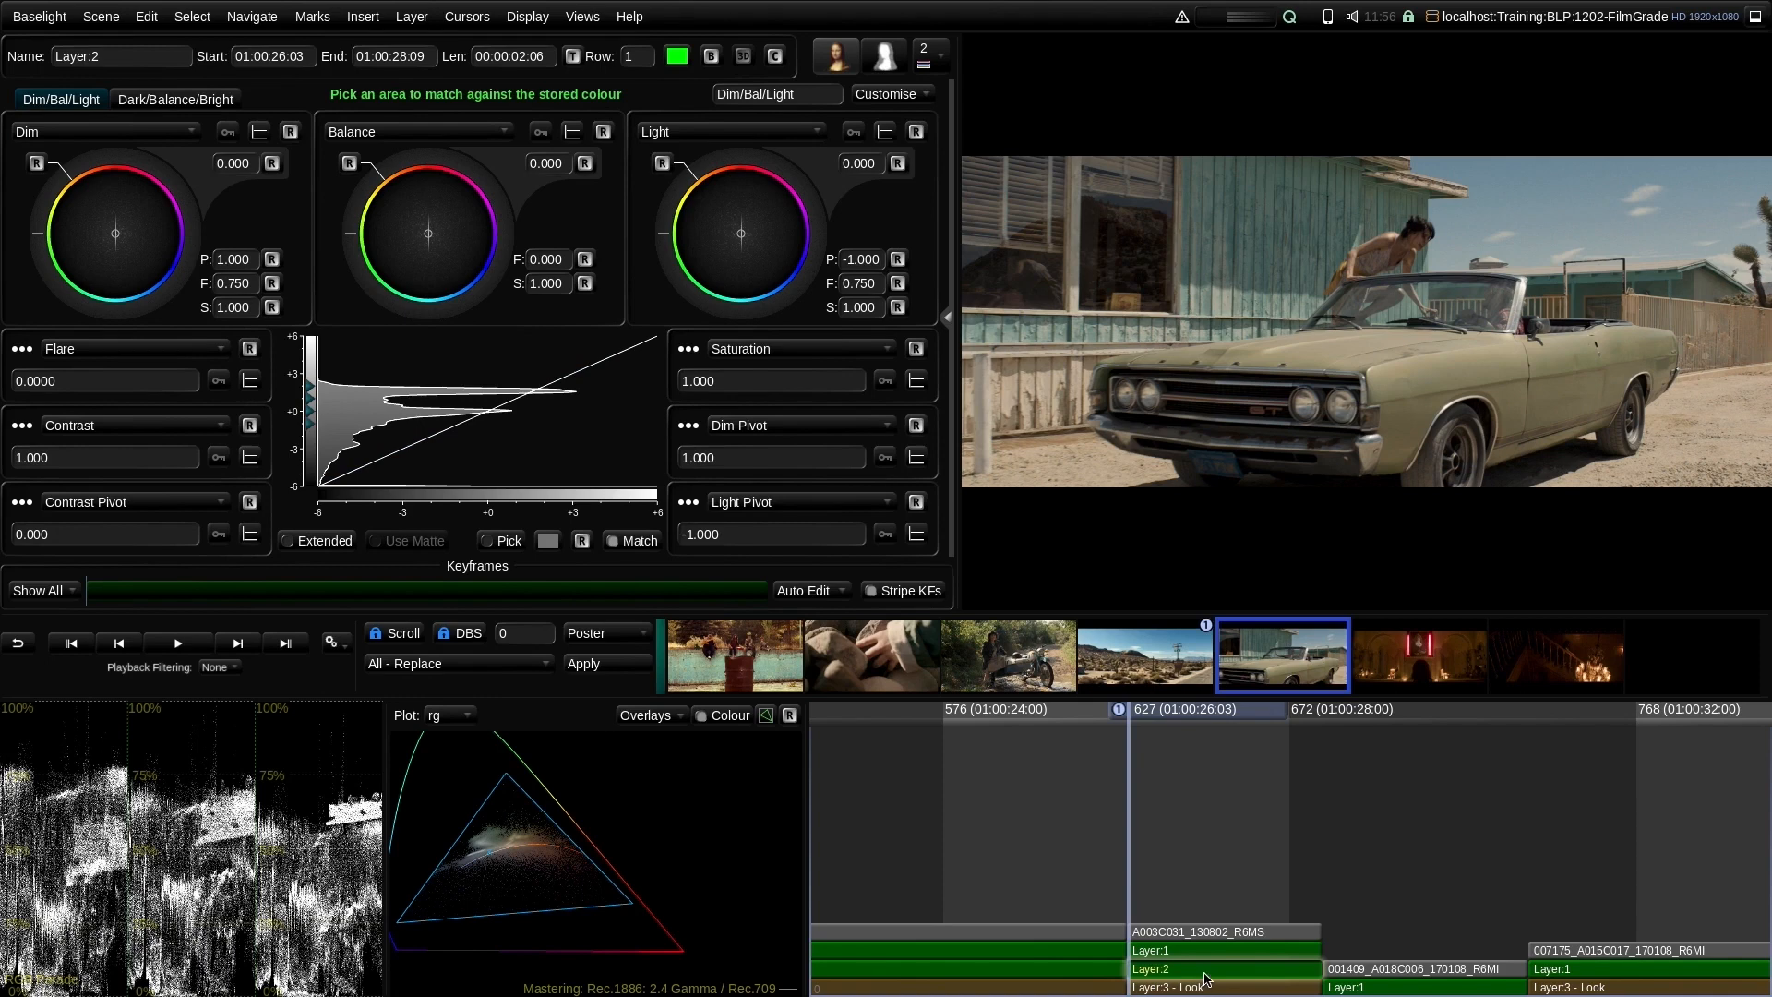
left_click(947, 318)
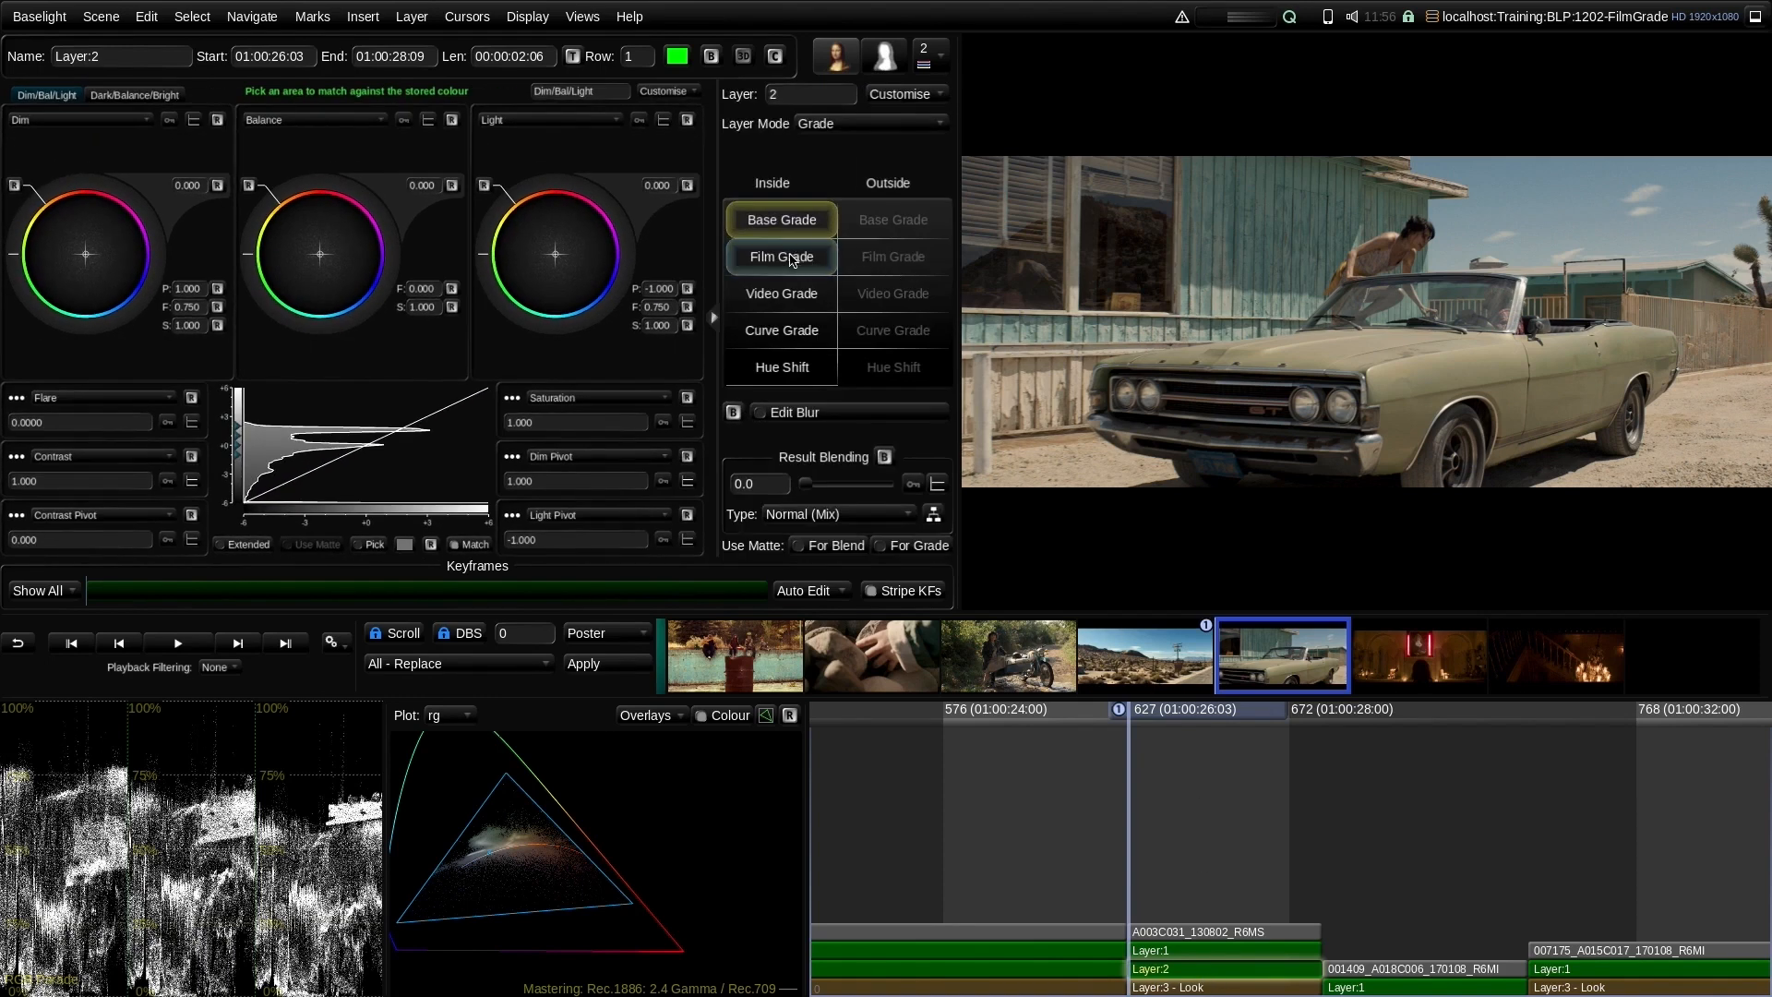
left_click(791, 259)
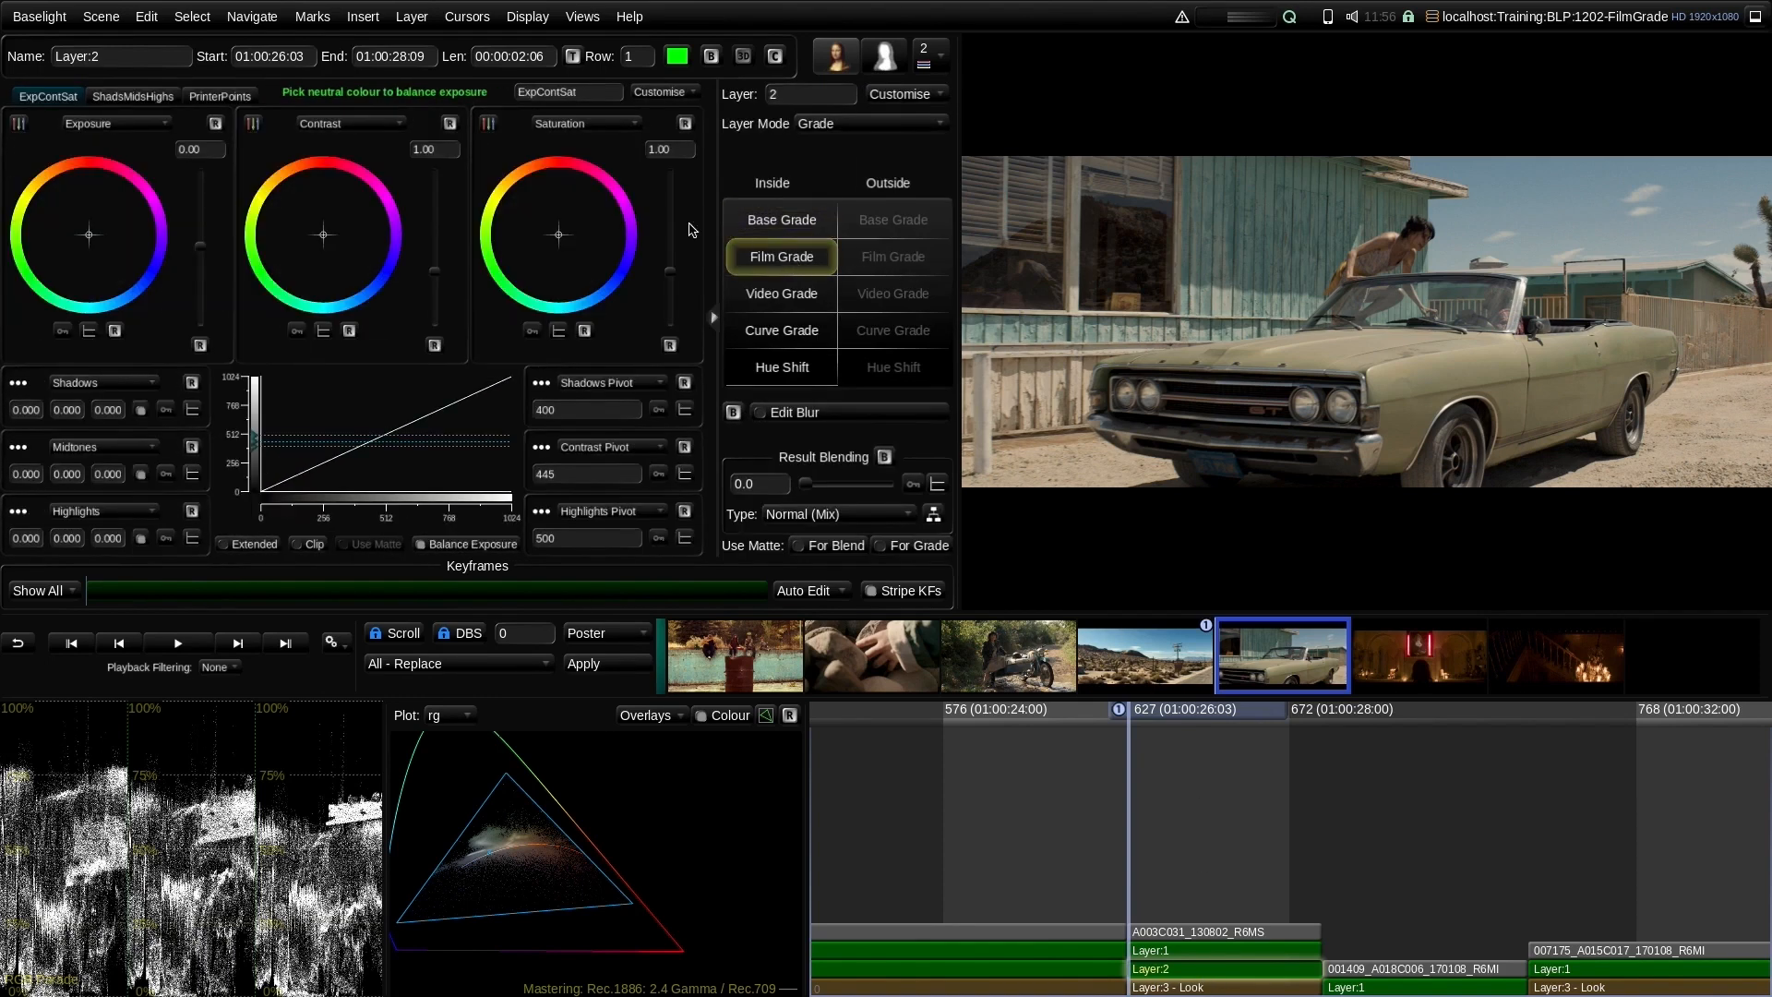
left_click(133, 96)
left_click(715, 317)
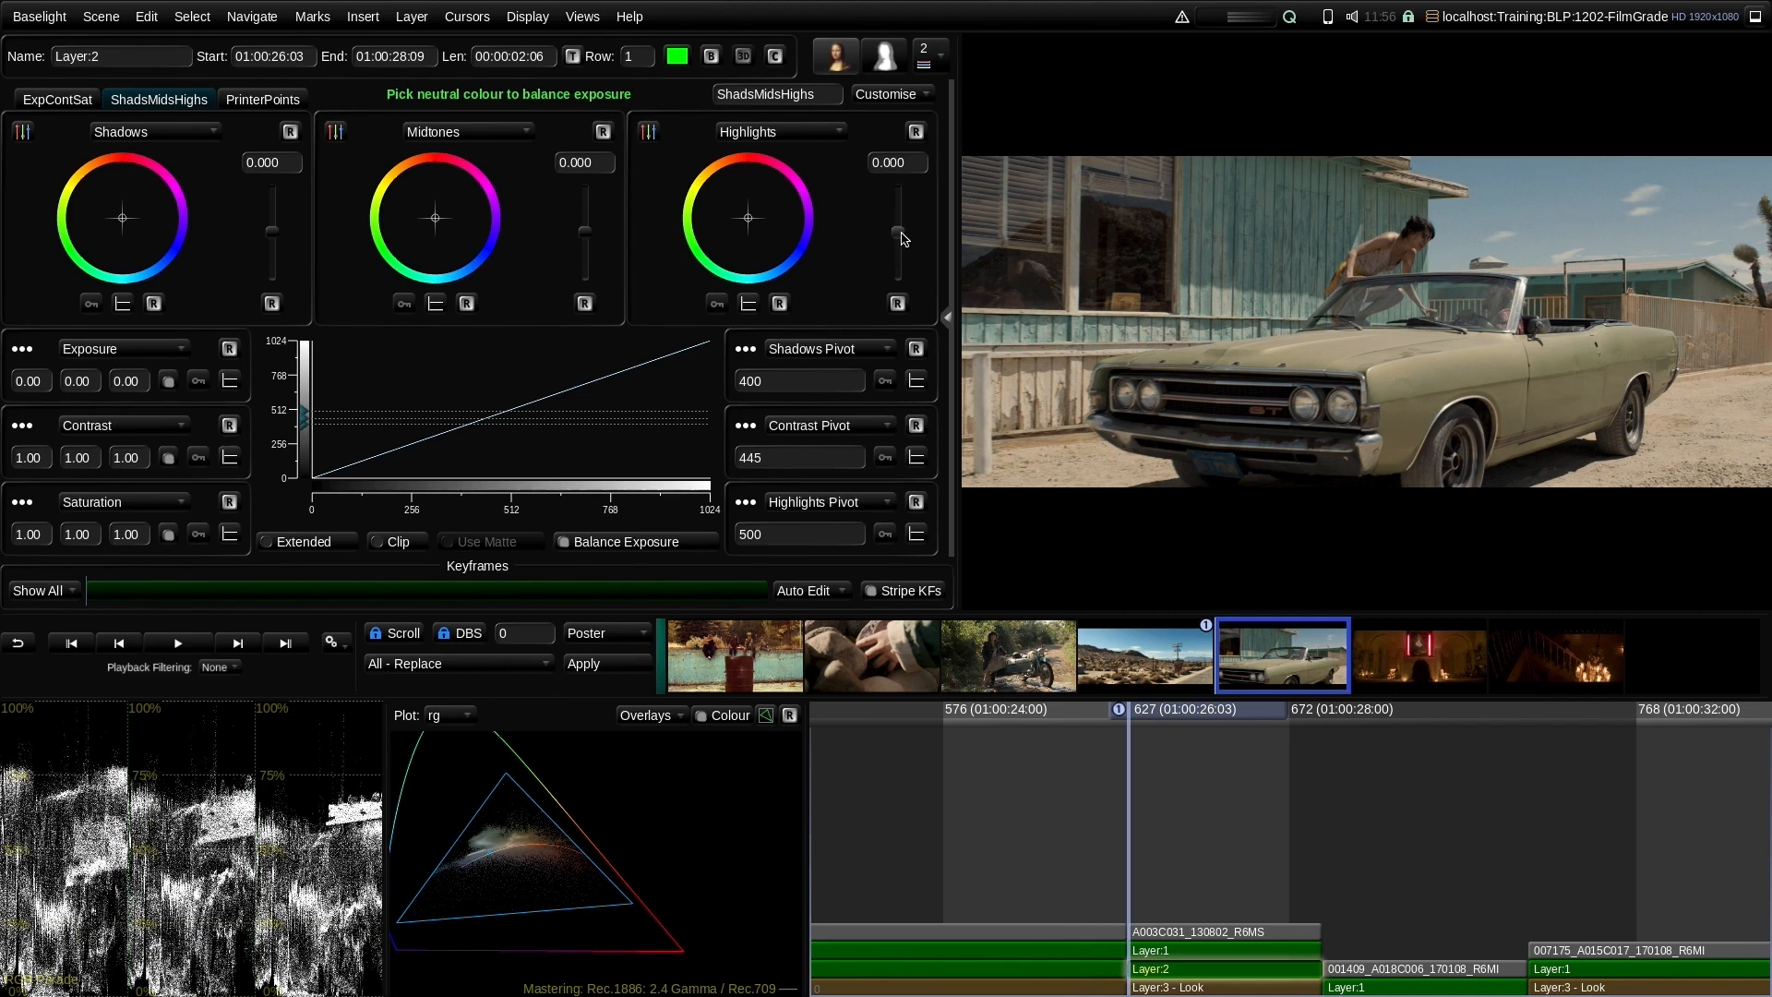
Raise Layer:2's Highlights to 0.500, lower the Highlights Pivot to about 292, and reduce Highlights to 0.325
left_click_drag(899, 232, 916, 190)
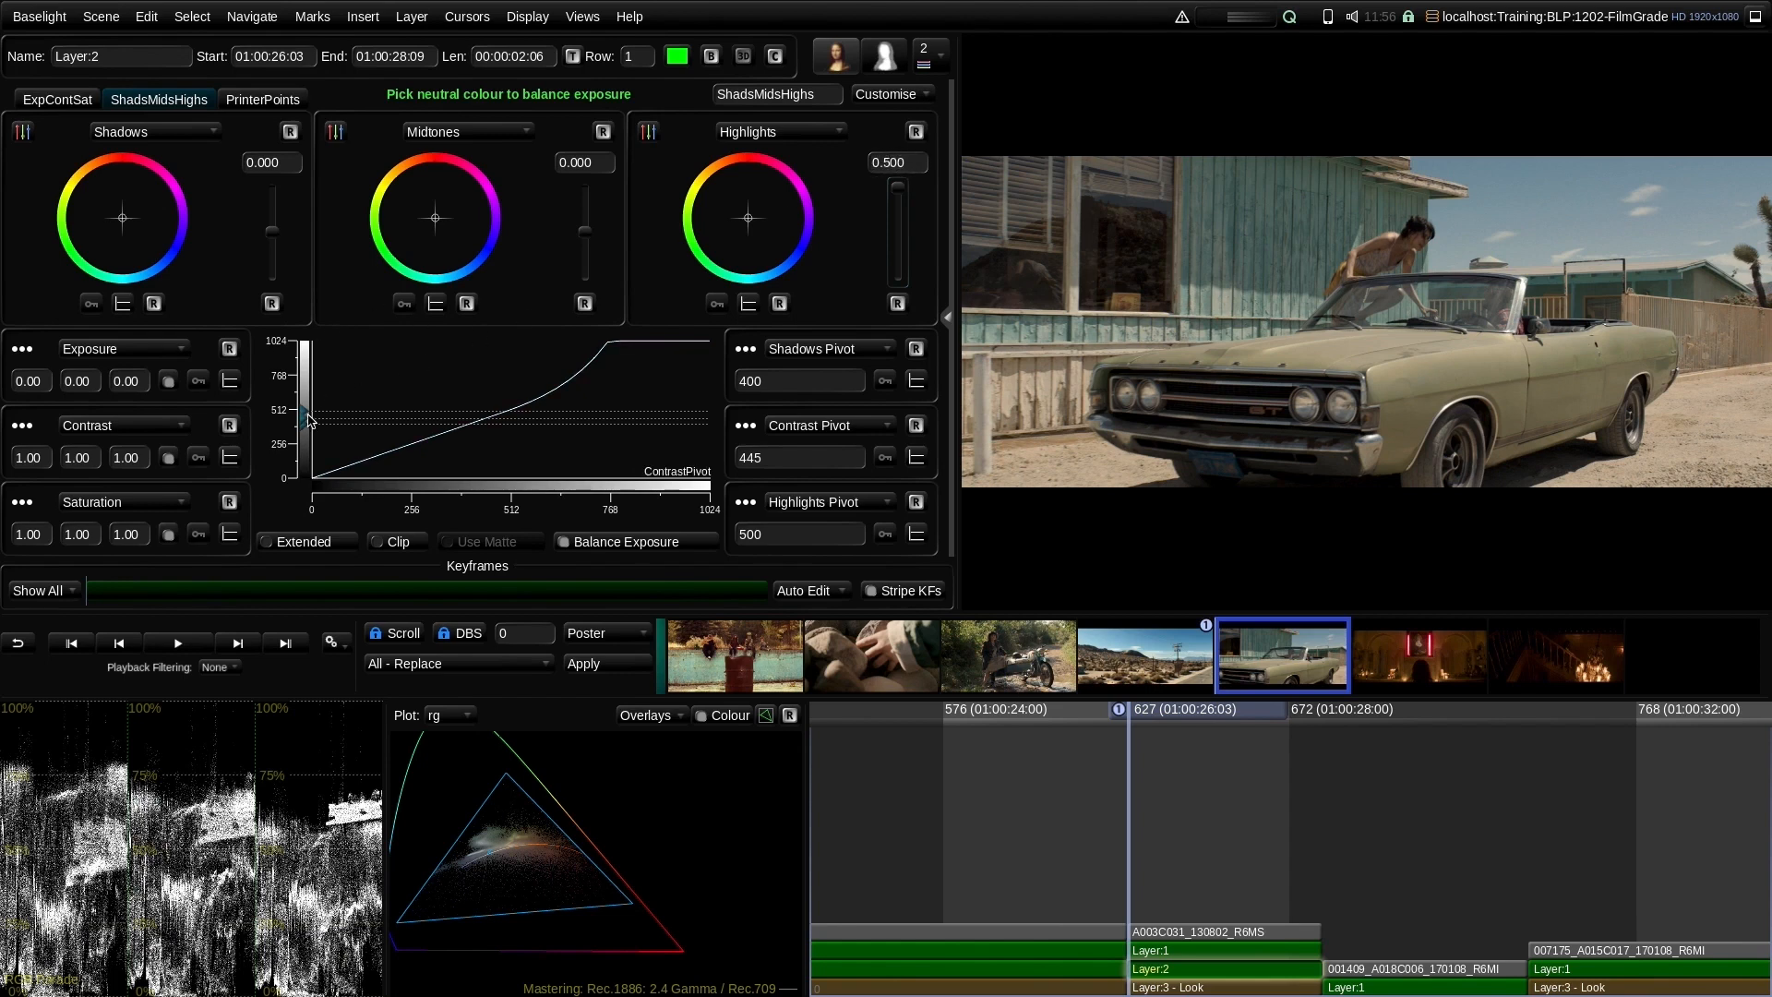
left_click_drag(307, 415, 305, 442)
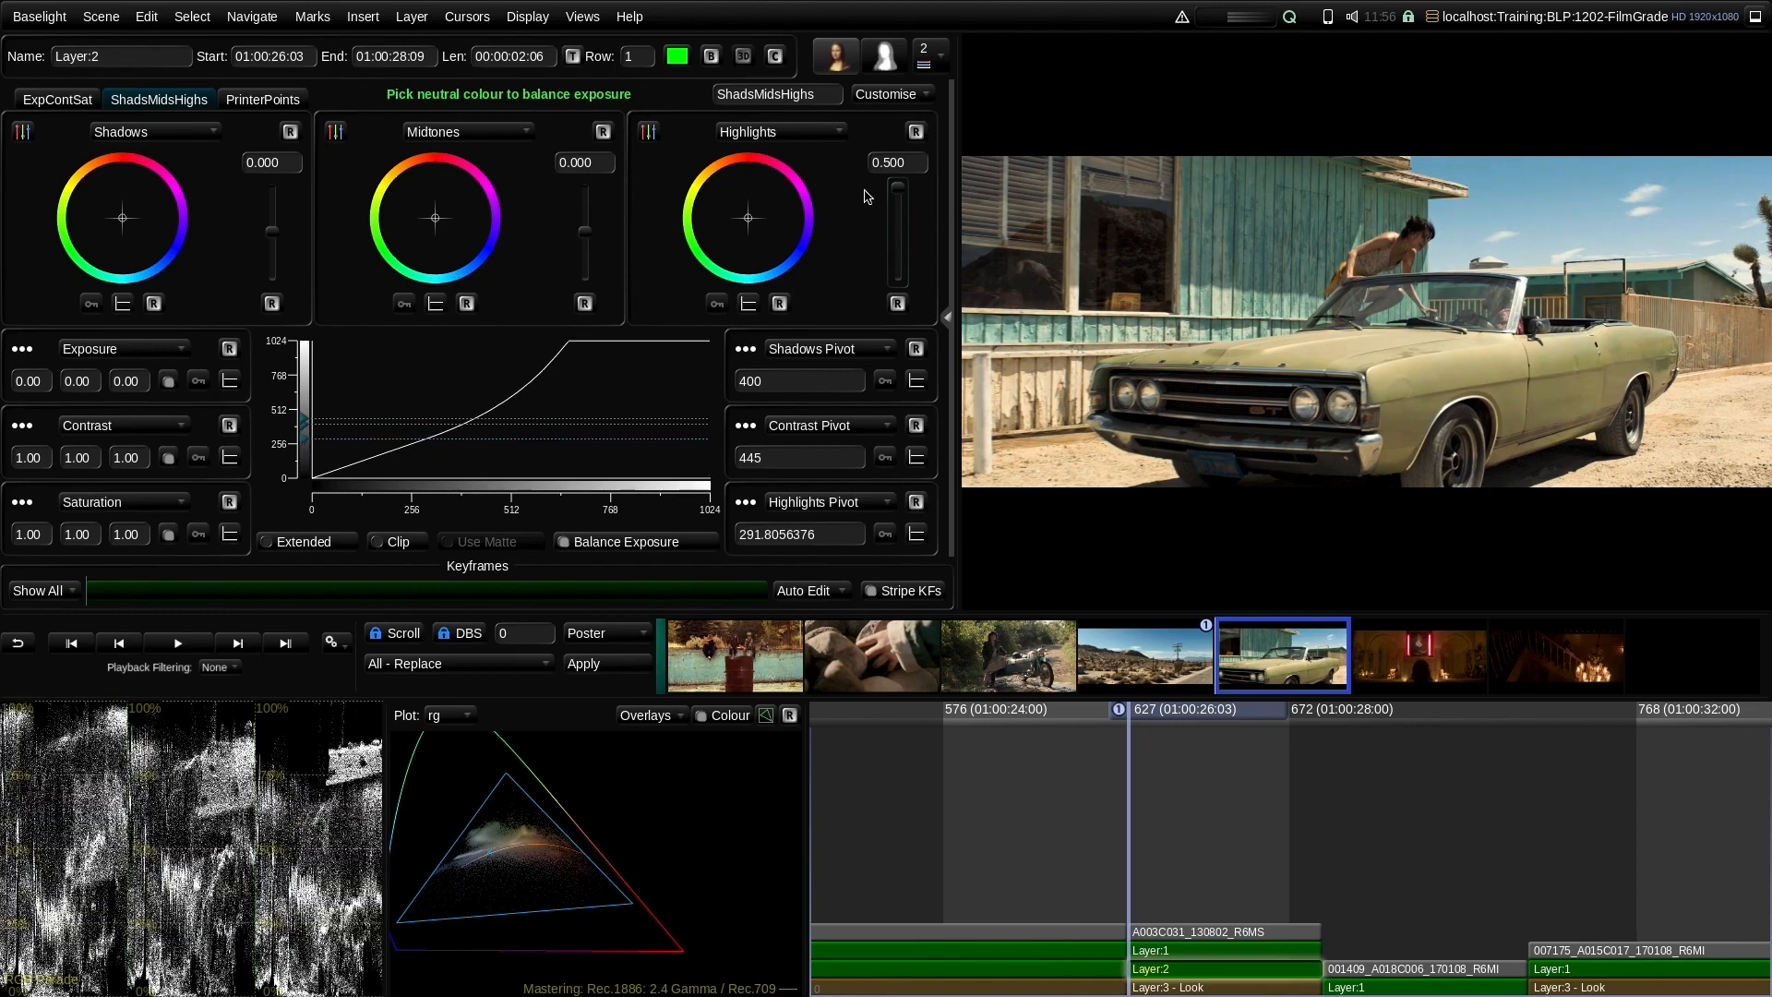
left_click_drag(898, 187, 906, 209)
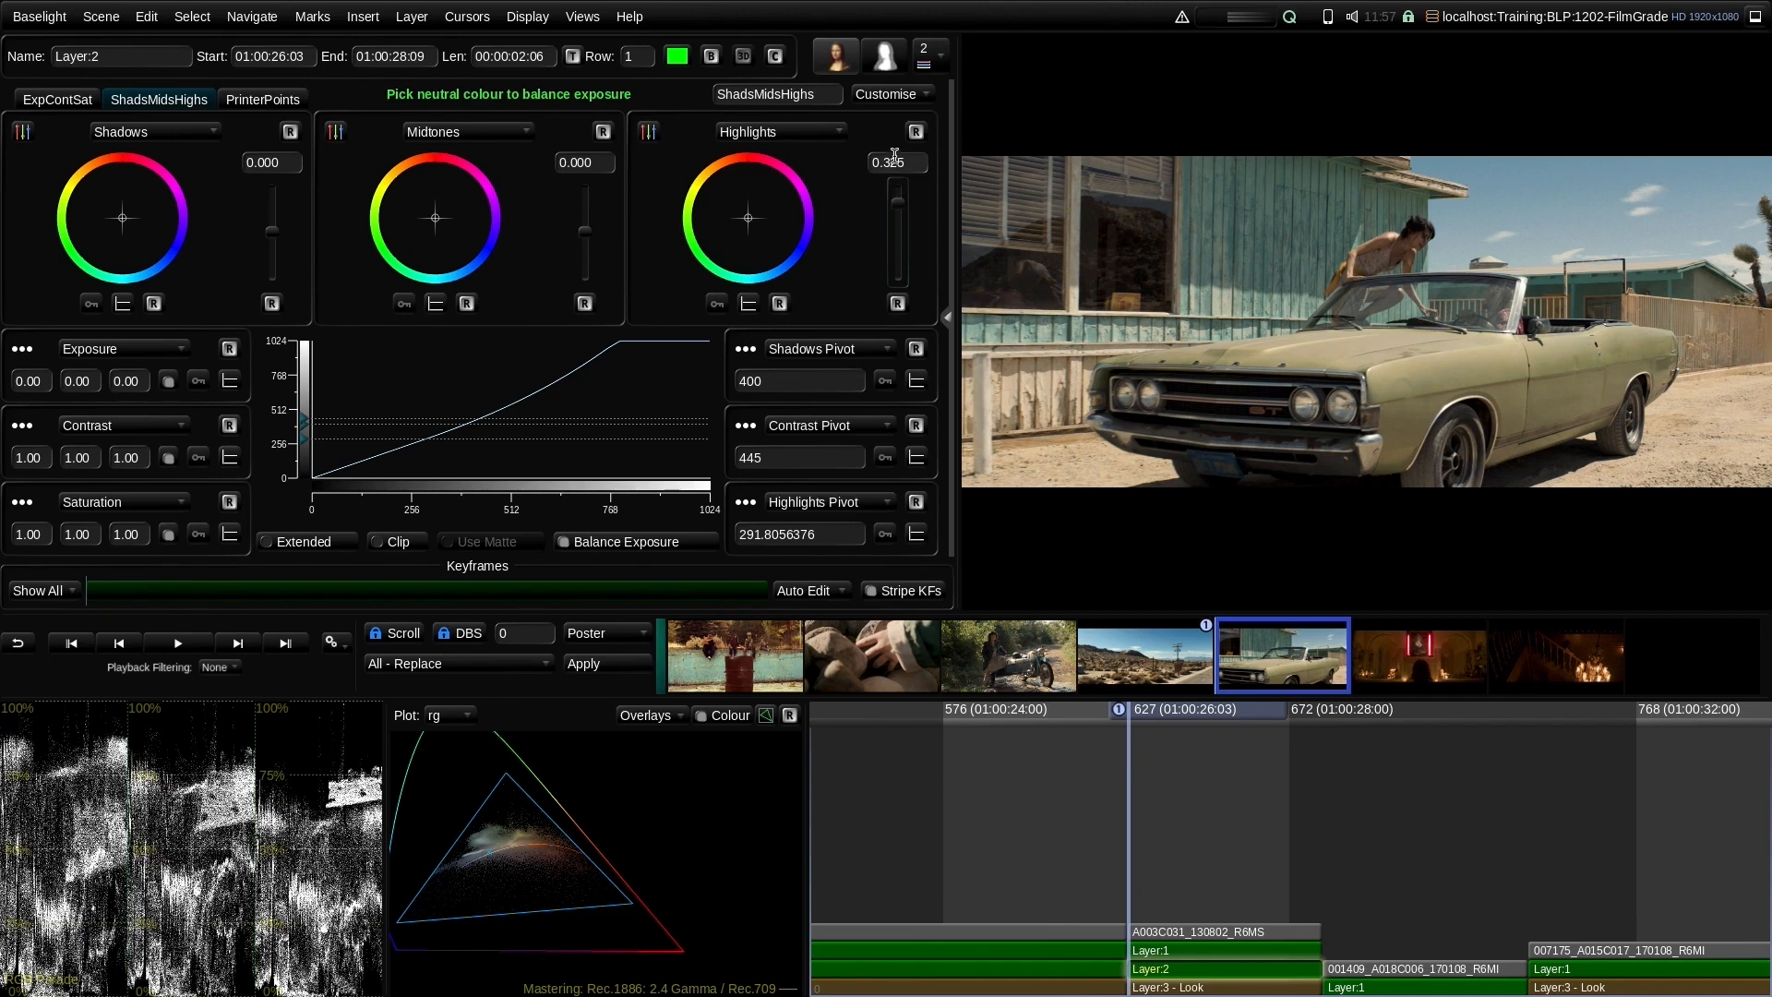
Toggle Layer:2's bypass twice to compare the convertible shot with and without the highlights adjustment
left_click(711, 58)
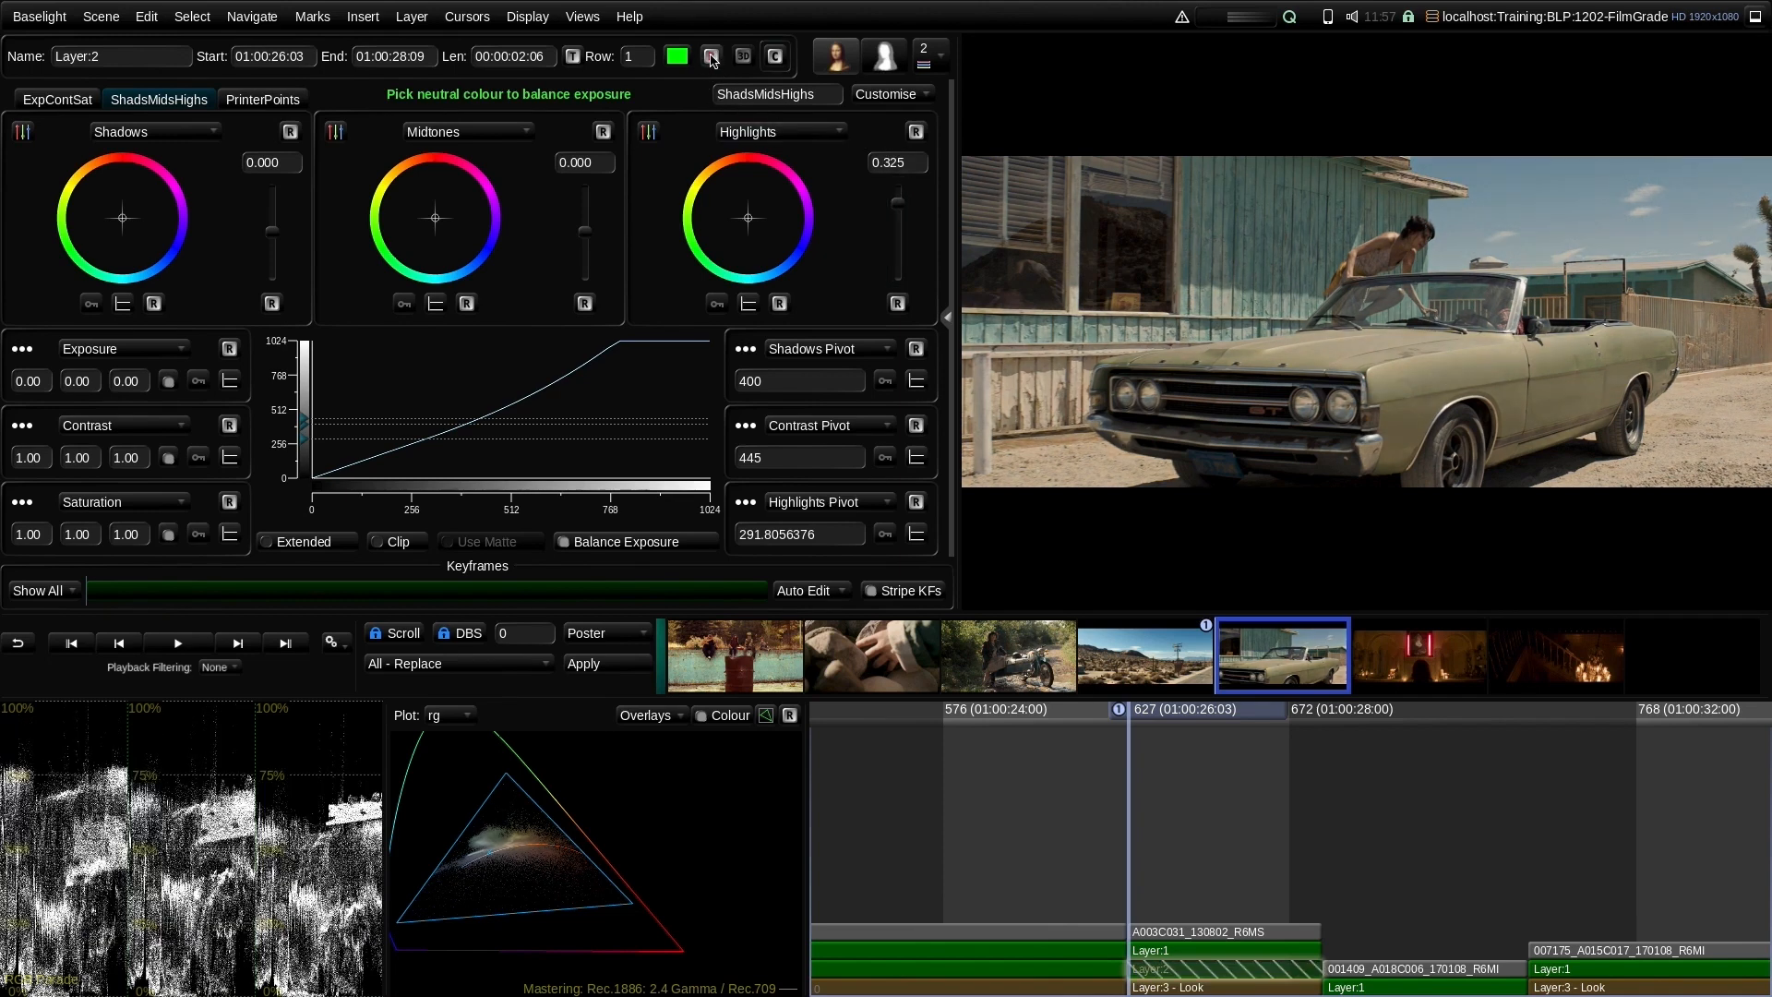
left_click(711, 57)
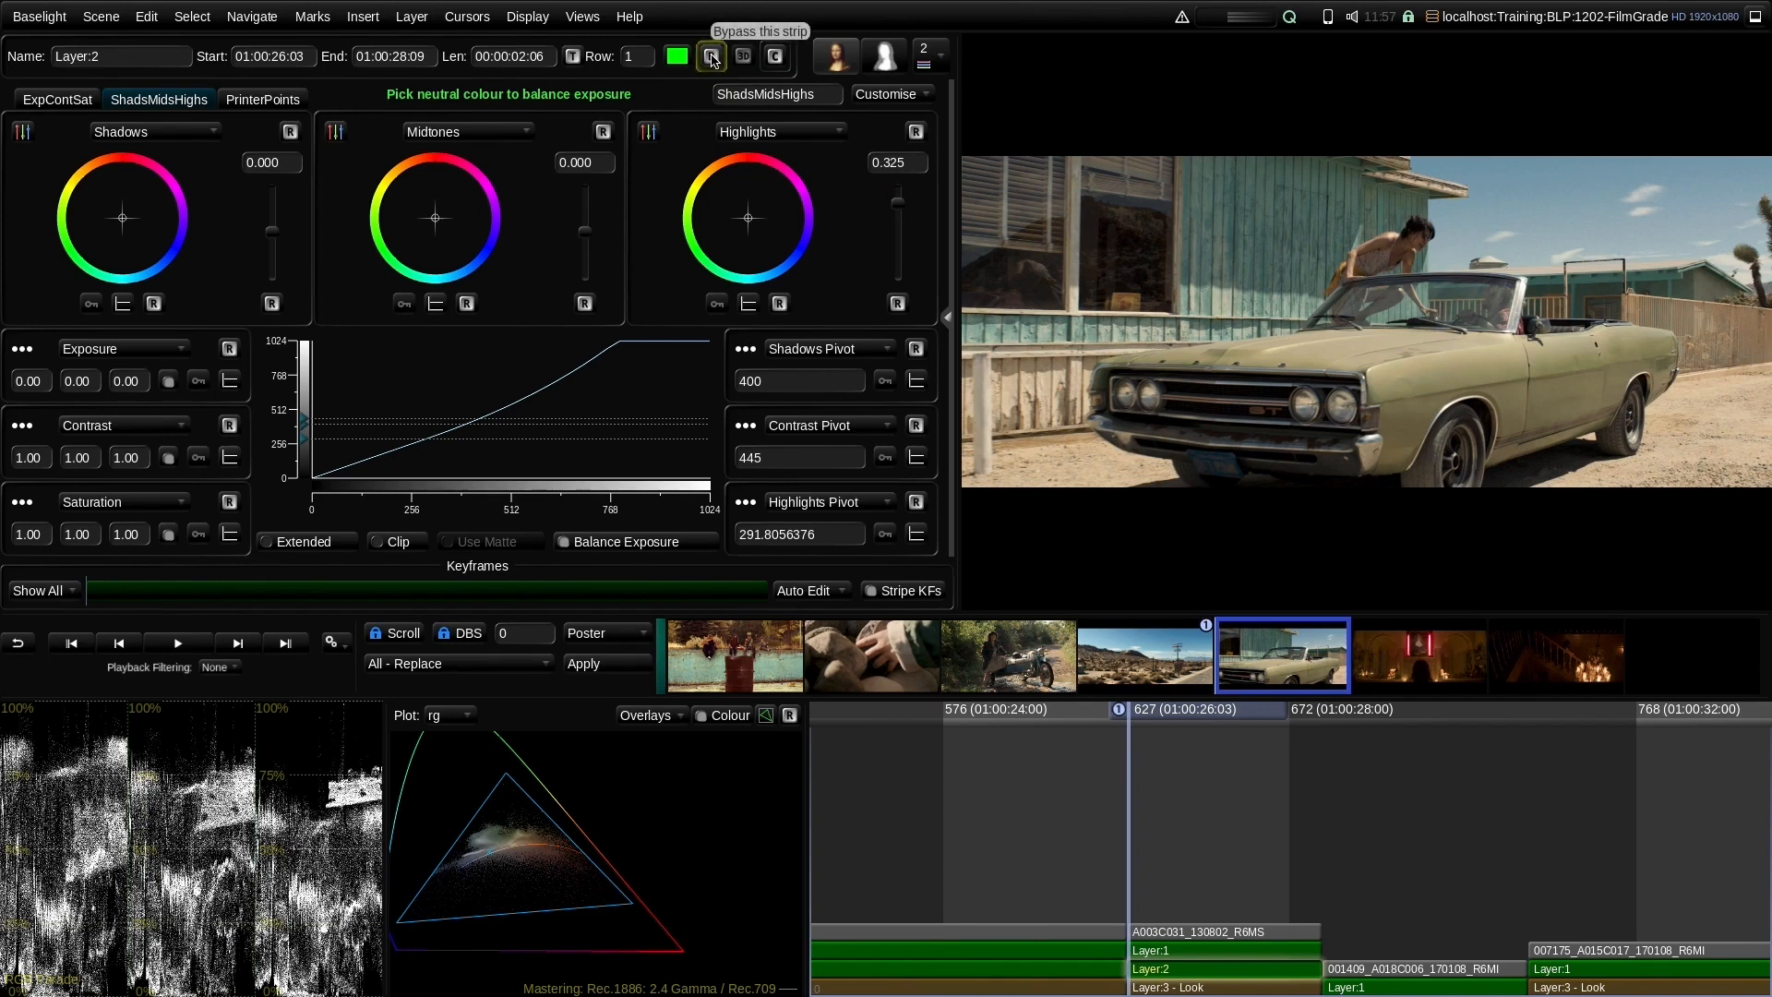
left_click(712, 57)
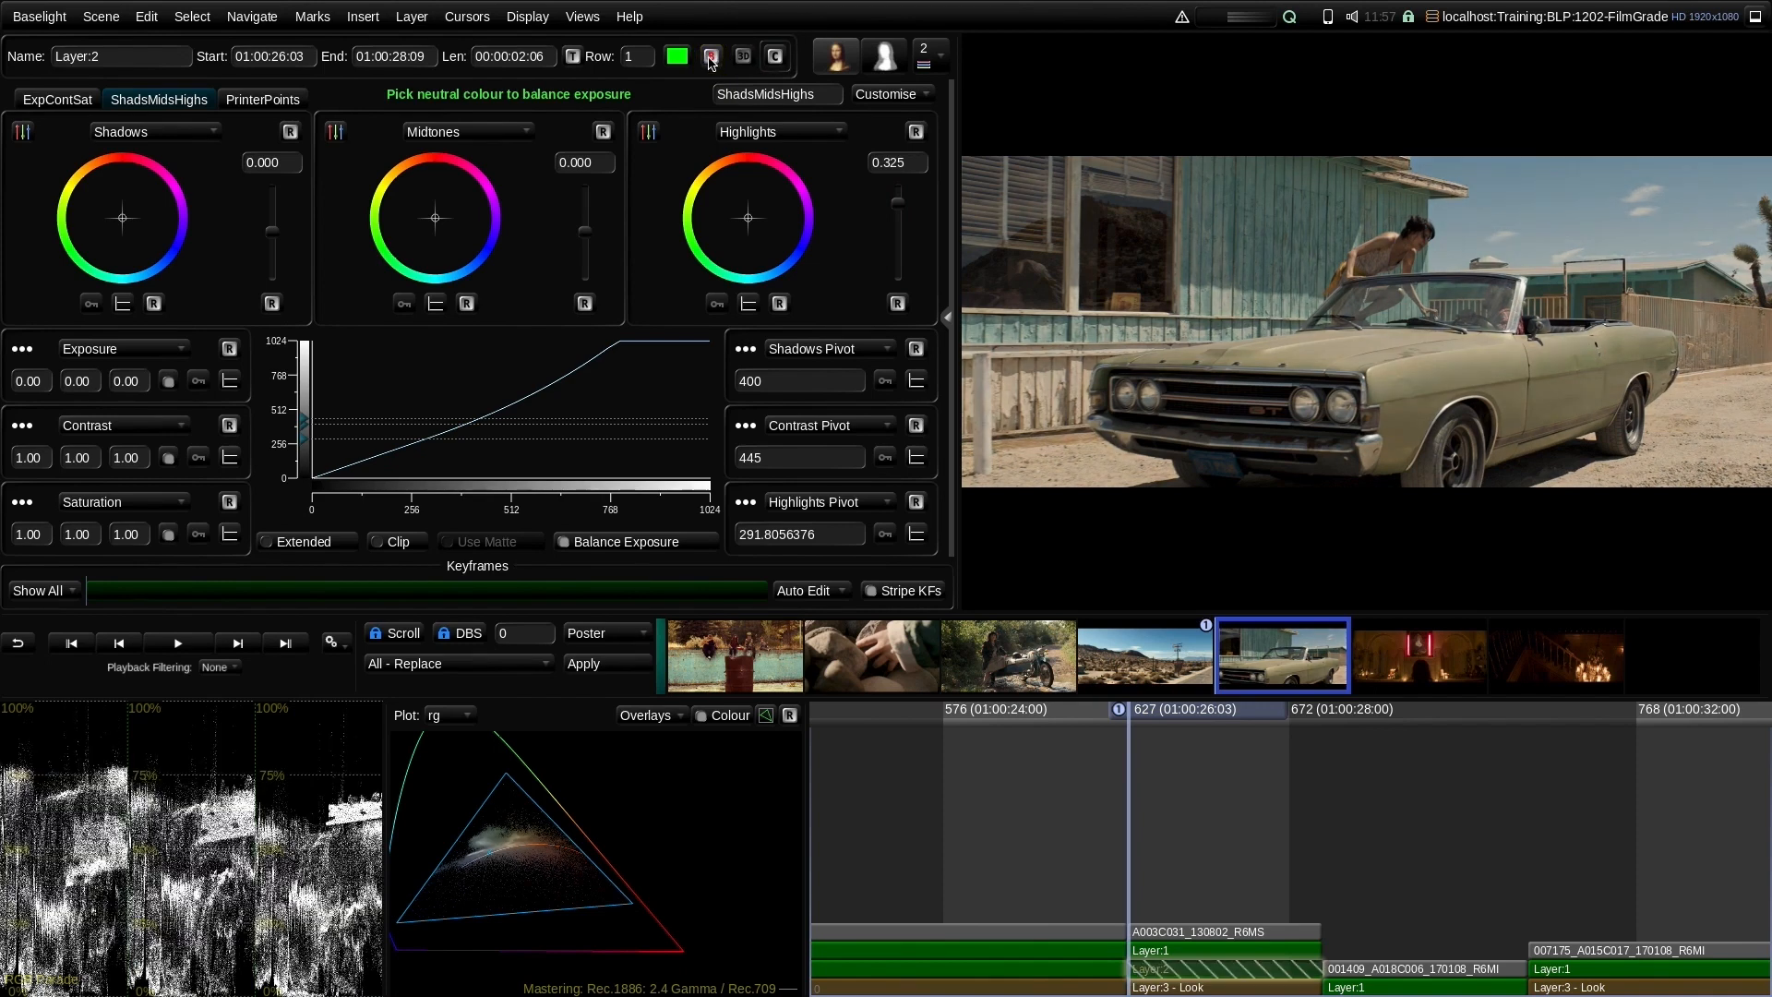
left_click(712, 57)
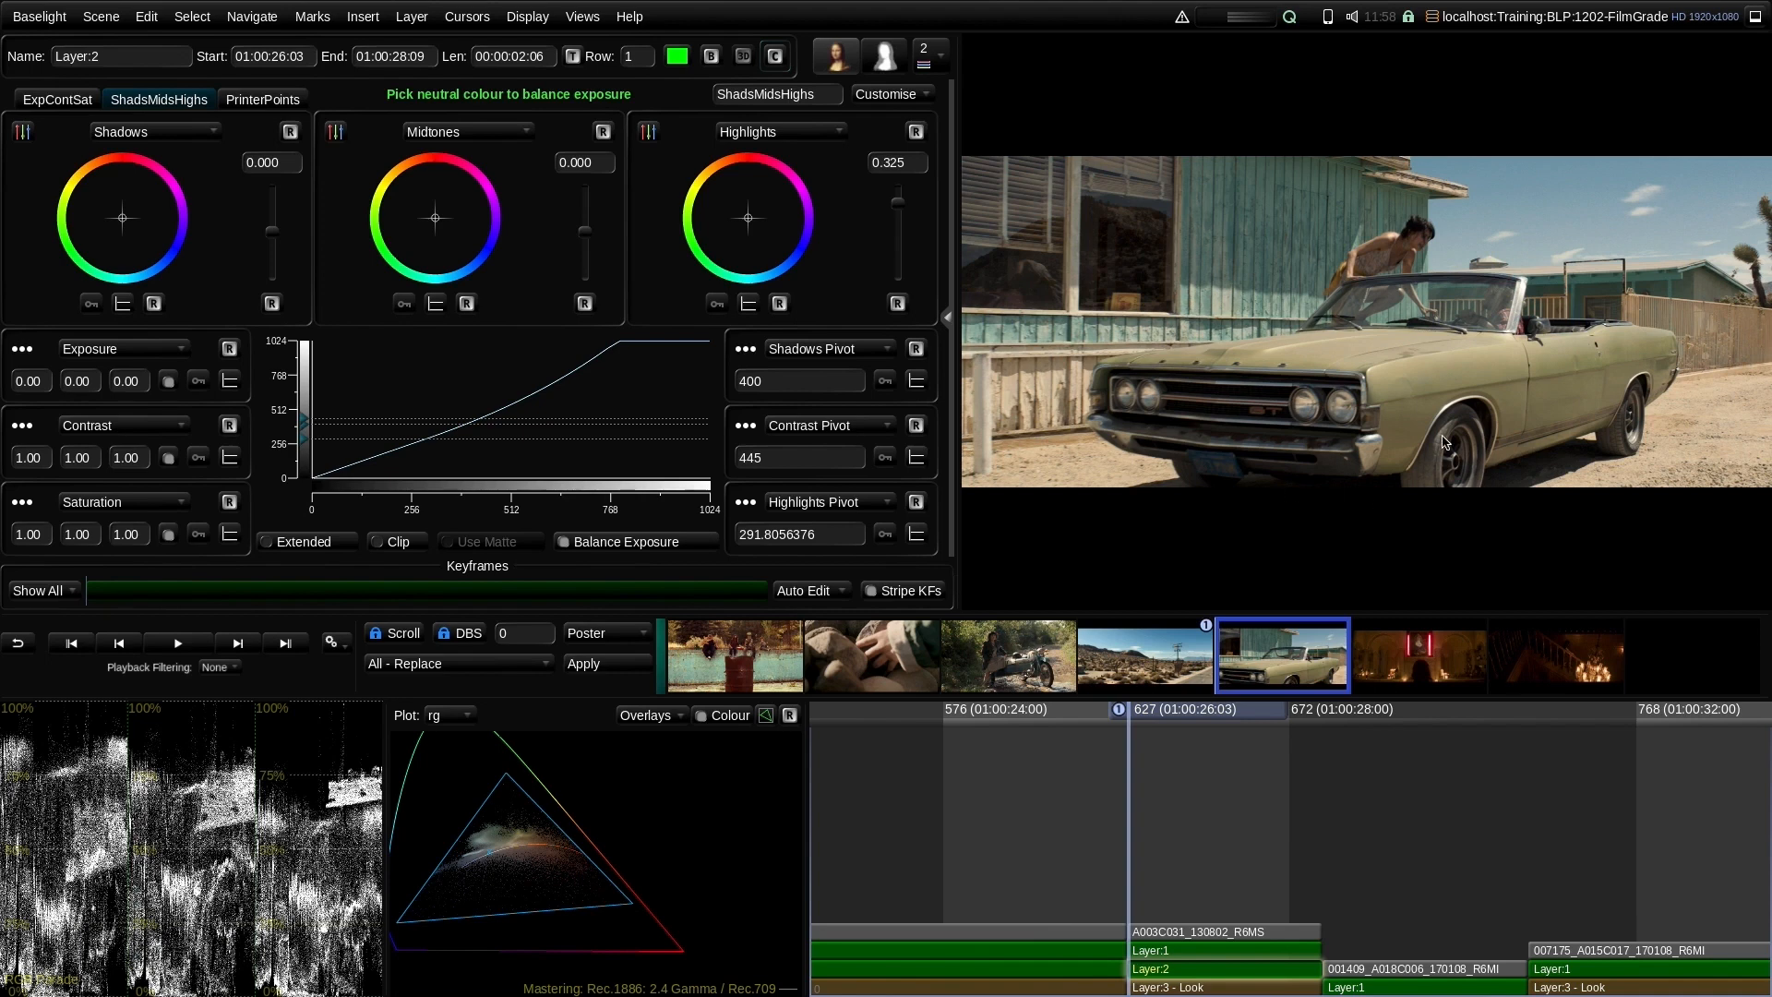
On the candlelit portrait shot starting at 01:00:28:09, set Layer:1's Highlights to -0.500 and Highlights Pivot to about 230
key("ctrl+Left")
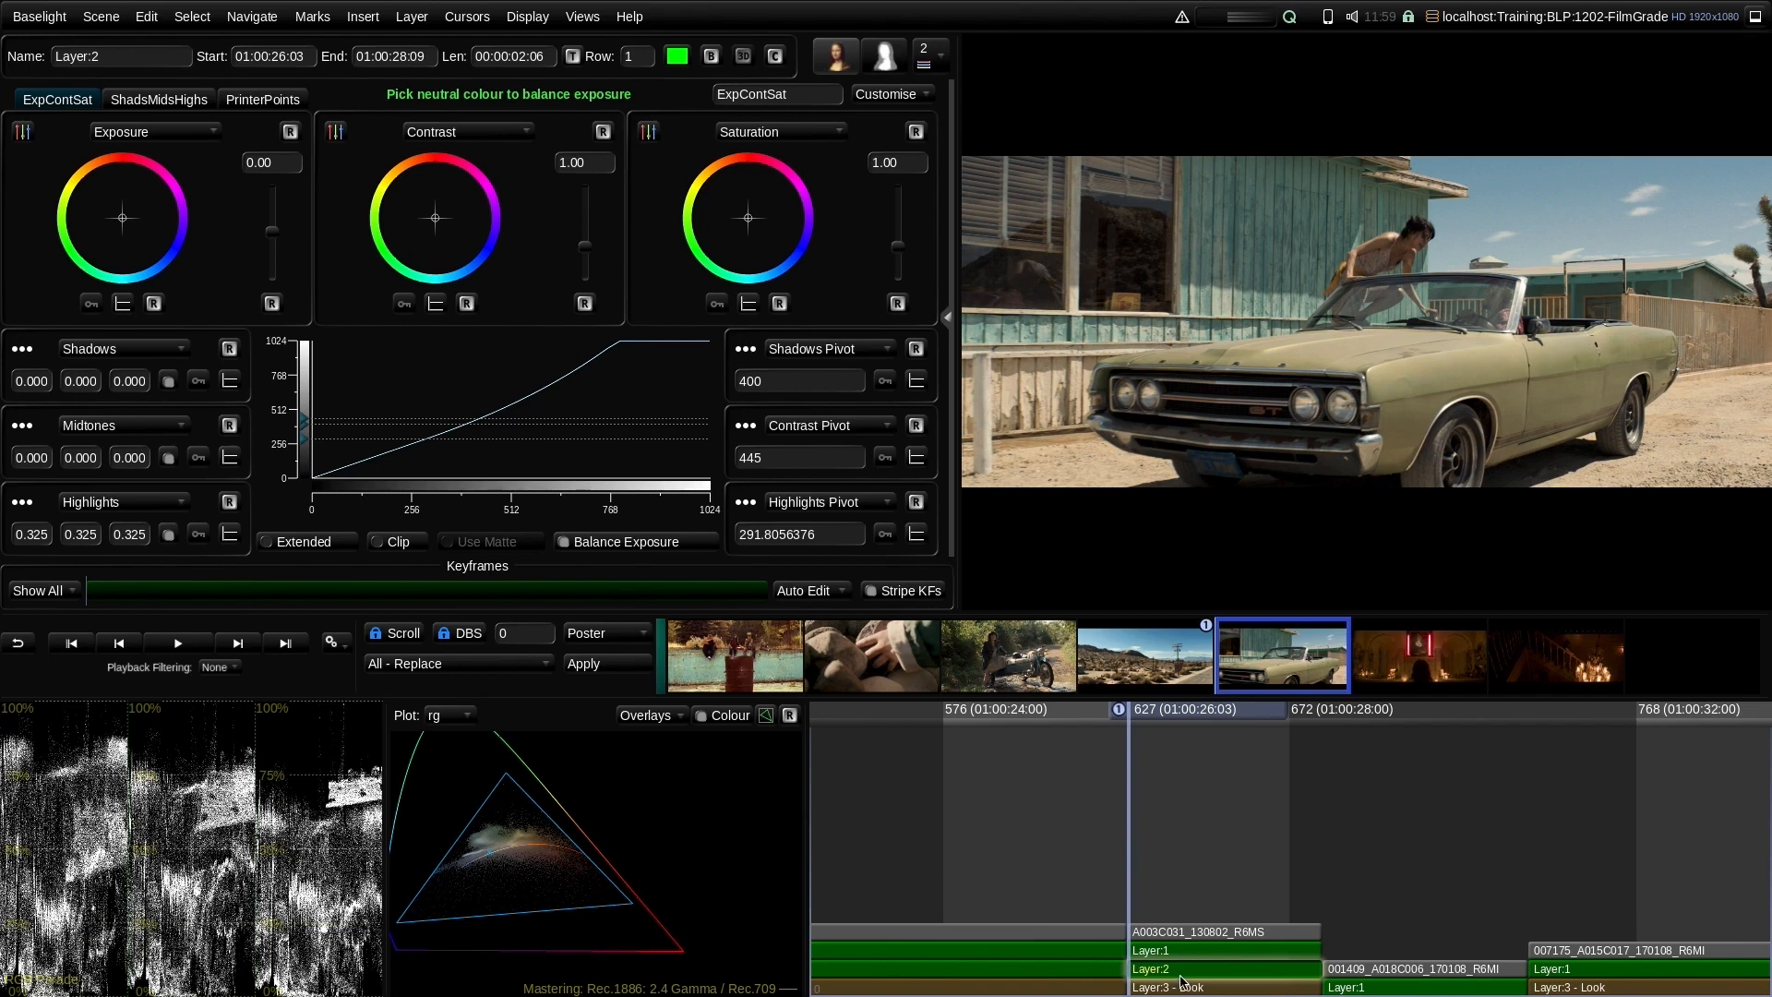
key("Down")
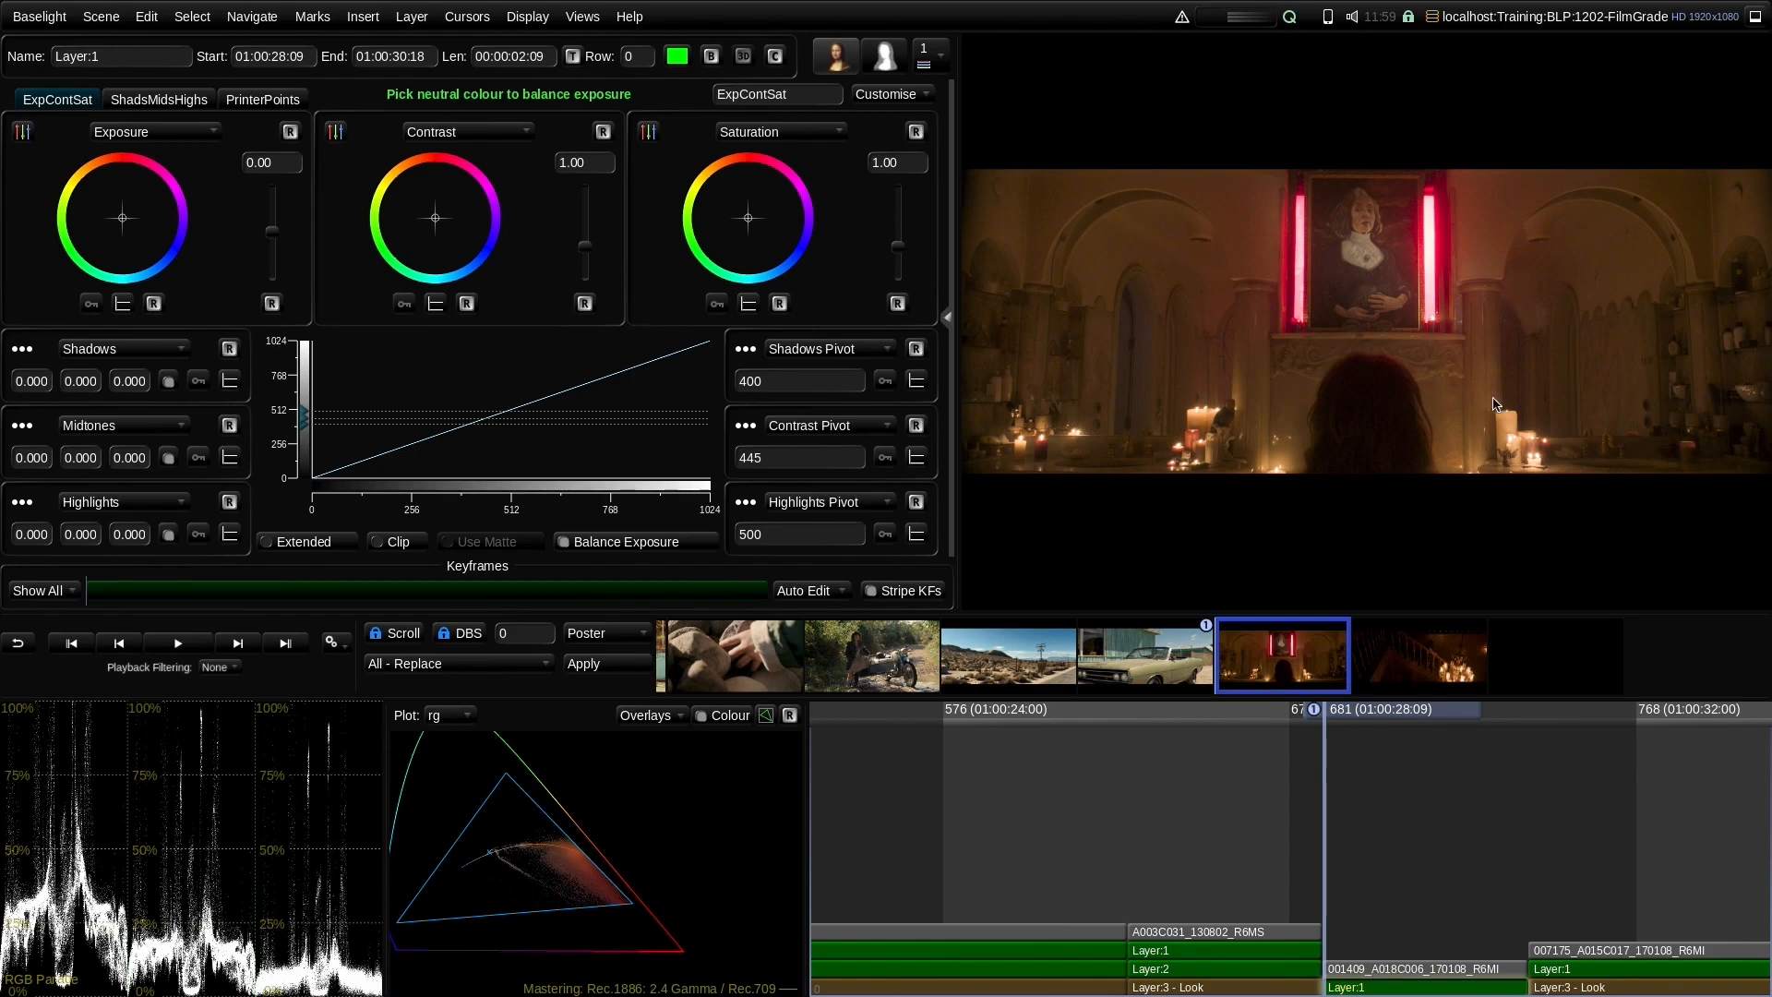
left_click(166, 104)
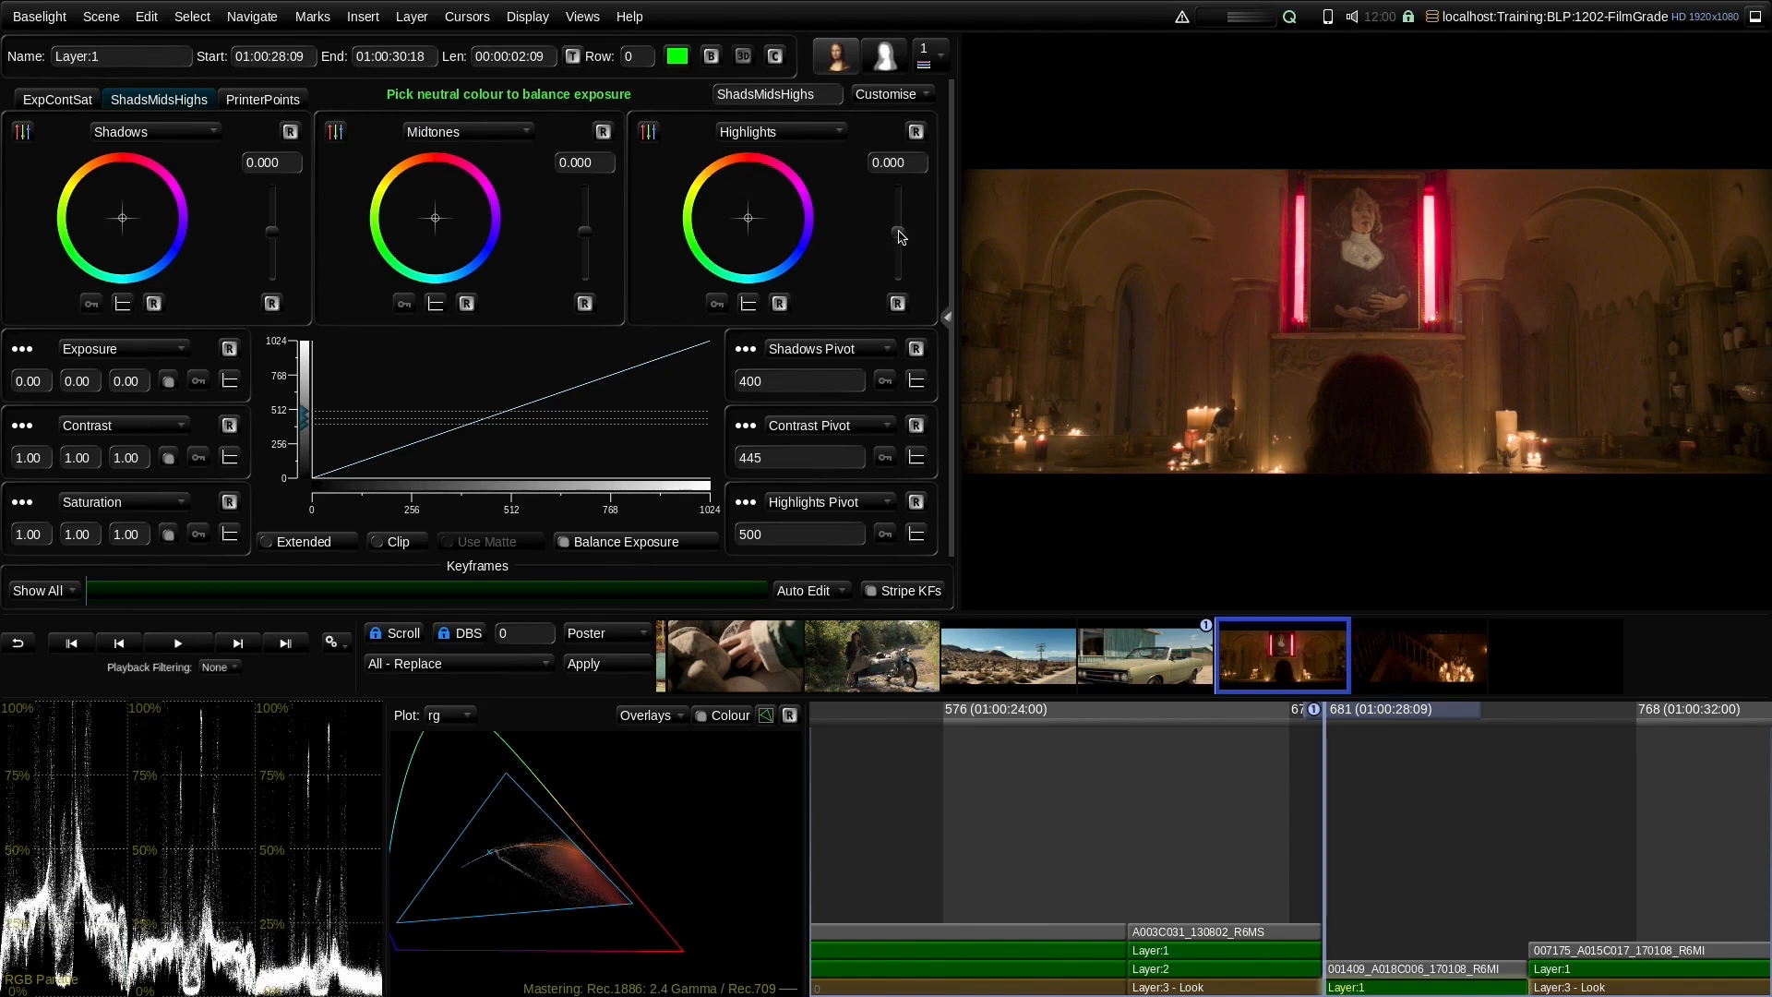
left_click_drag(901, 236, 904, 326)
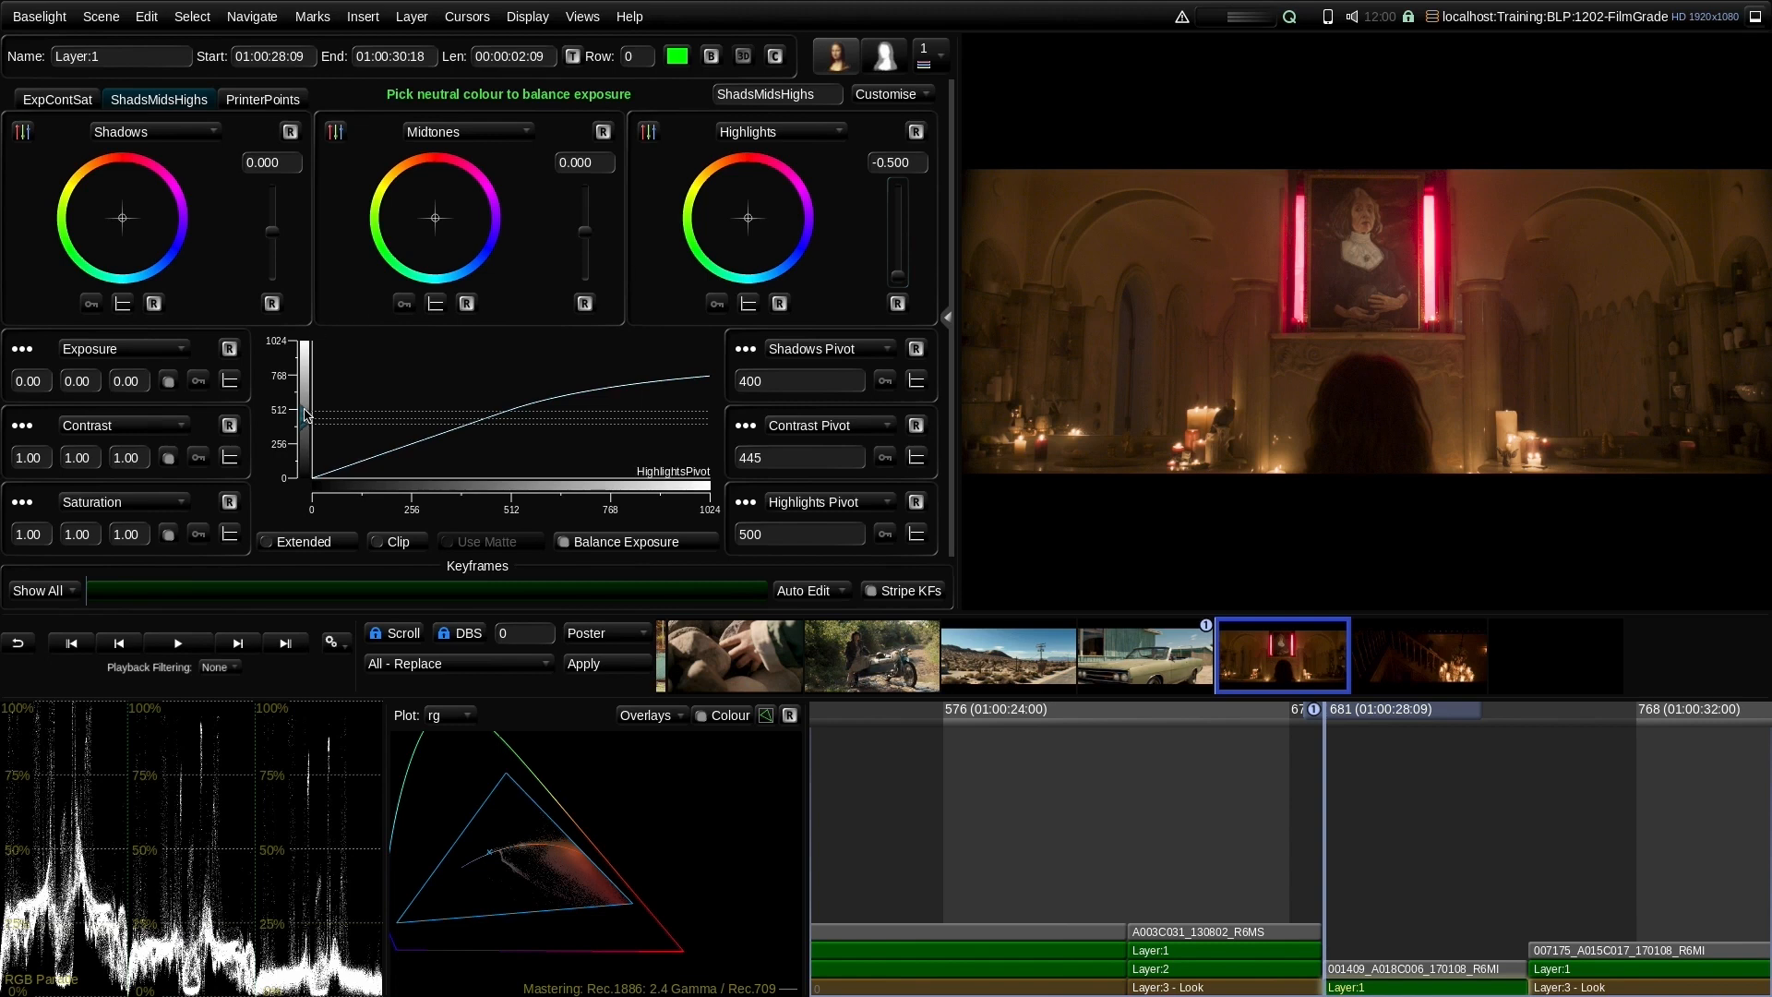
left_click_drag(305, 412, 302, 451)
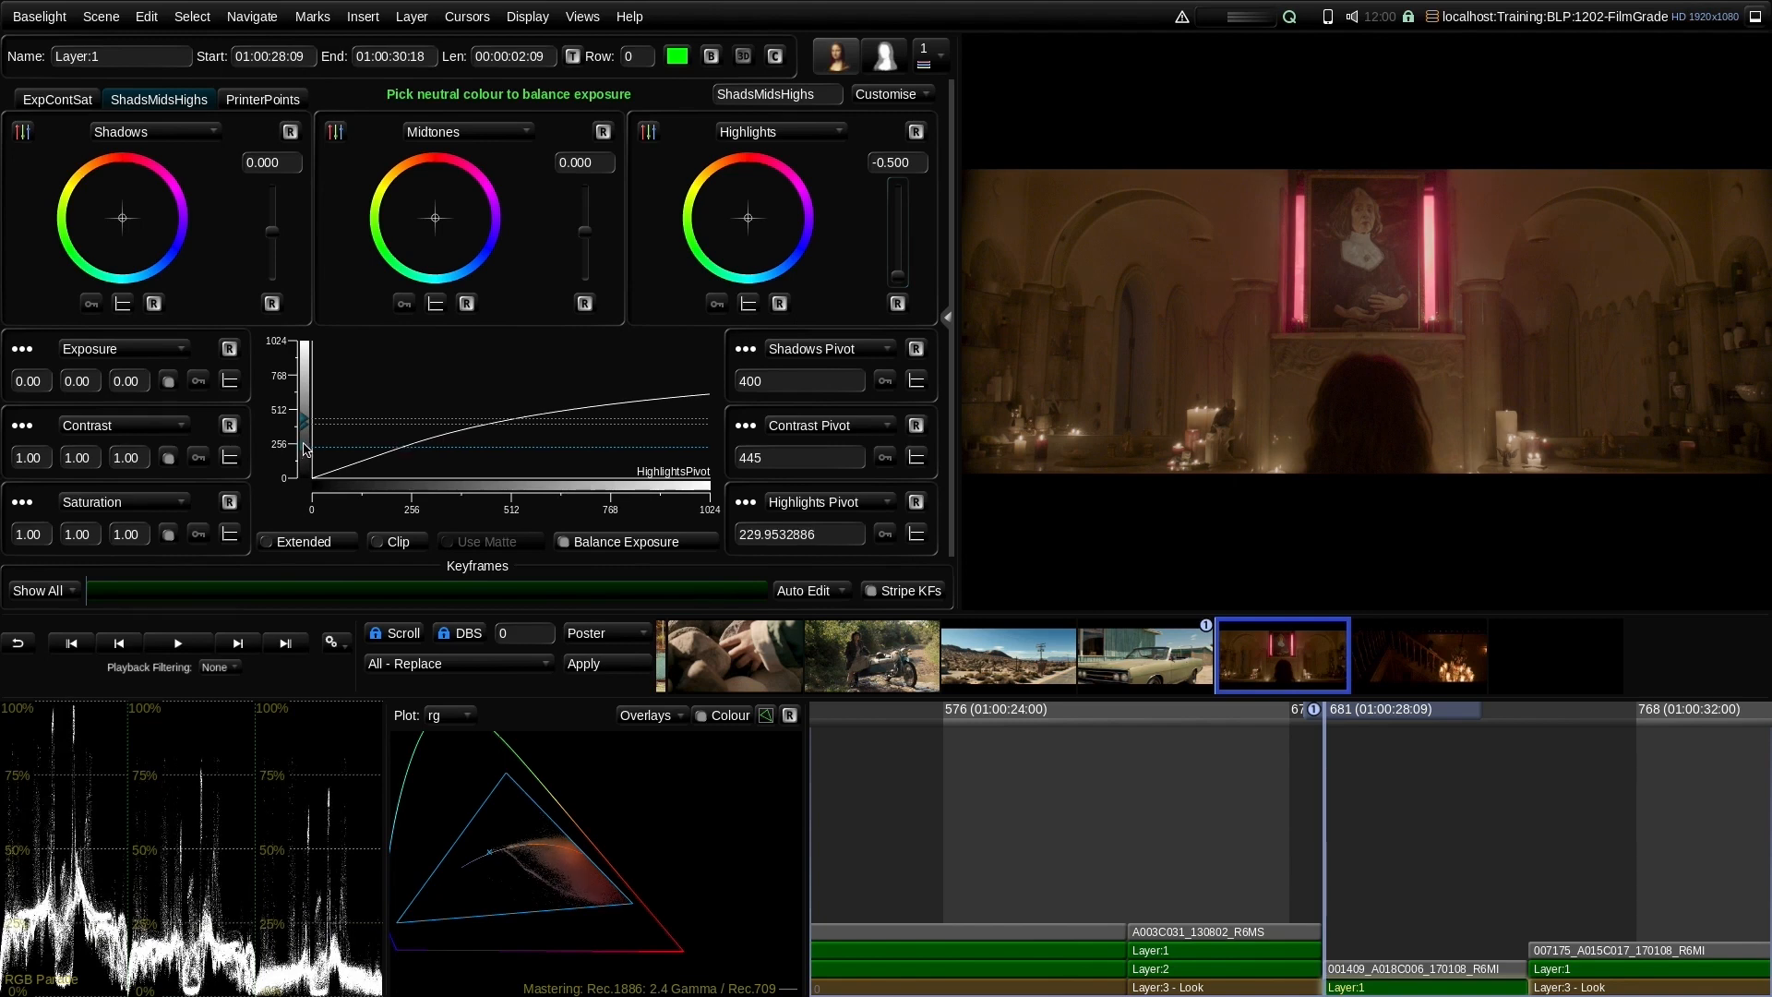
Toggle Layer:1's bypass twice to compare the candlelit portrait shot with and without the lowered highlights
left_click(710, 57)
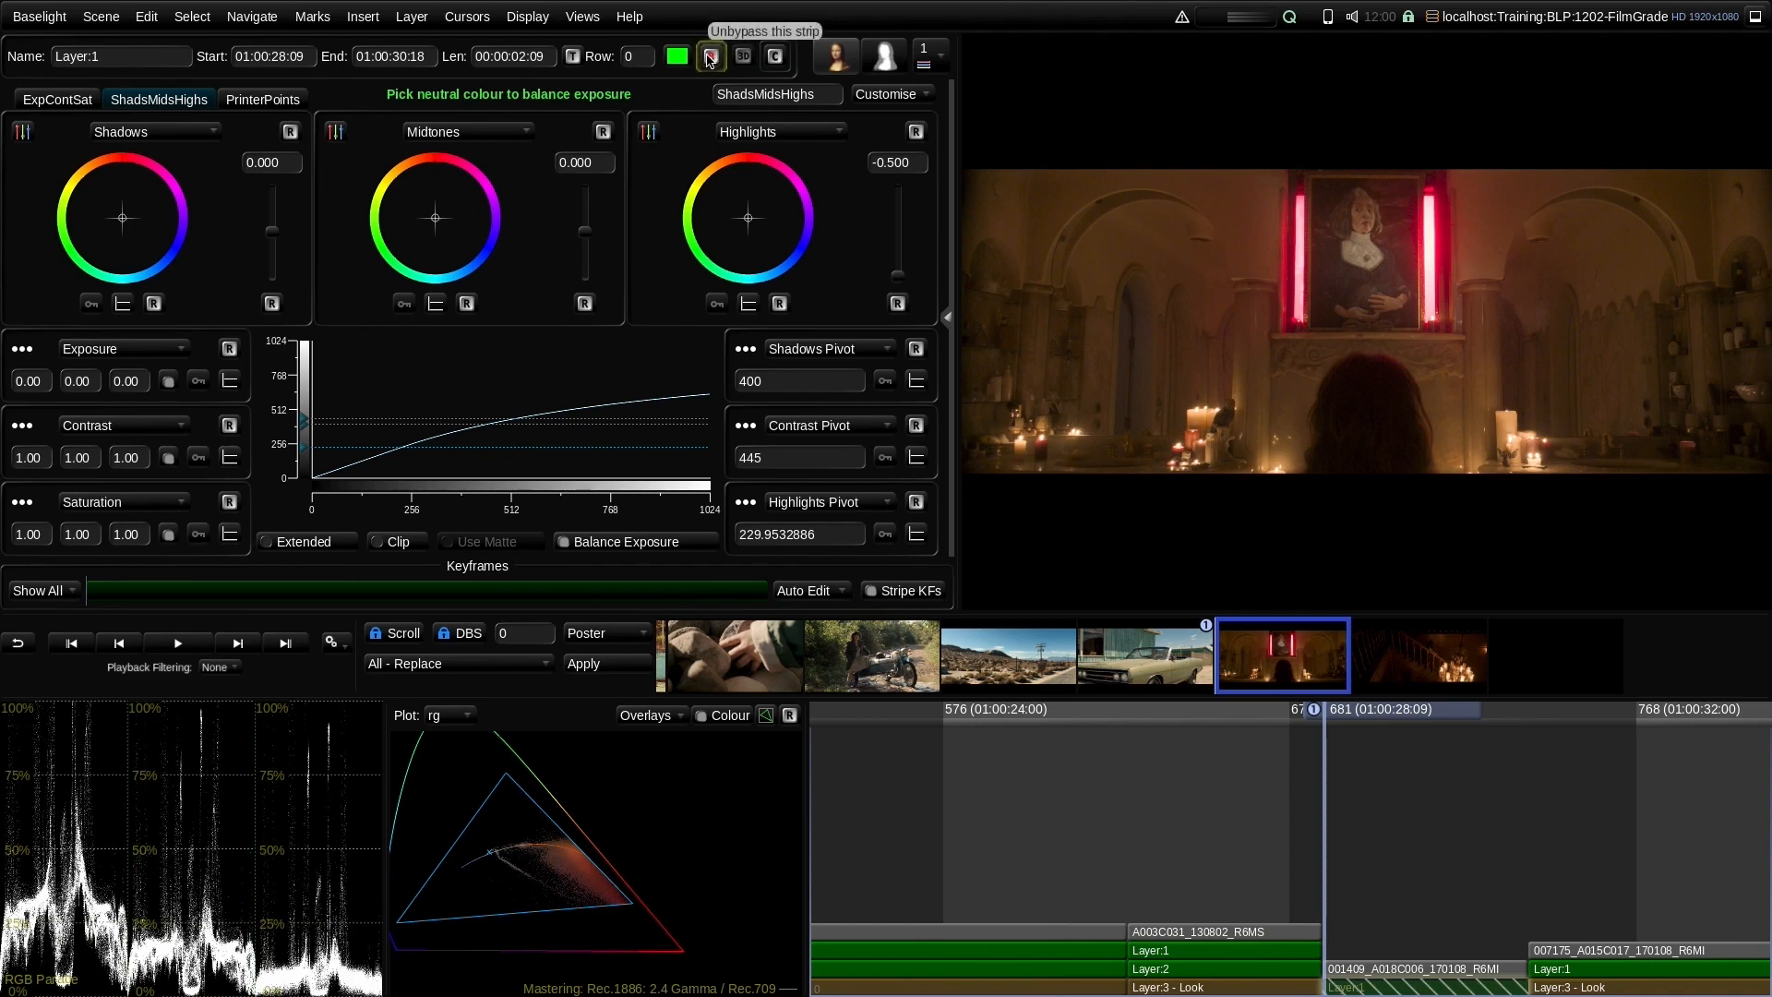
left_click(710, 57)
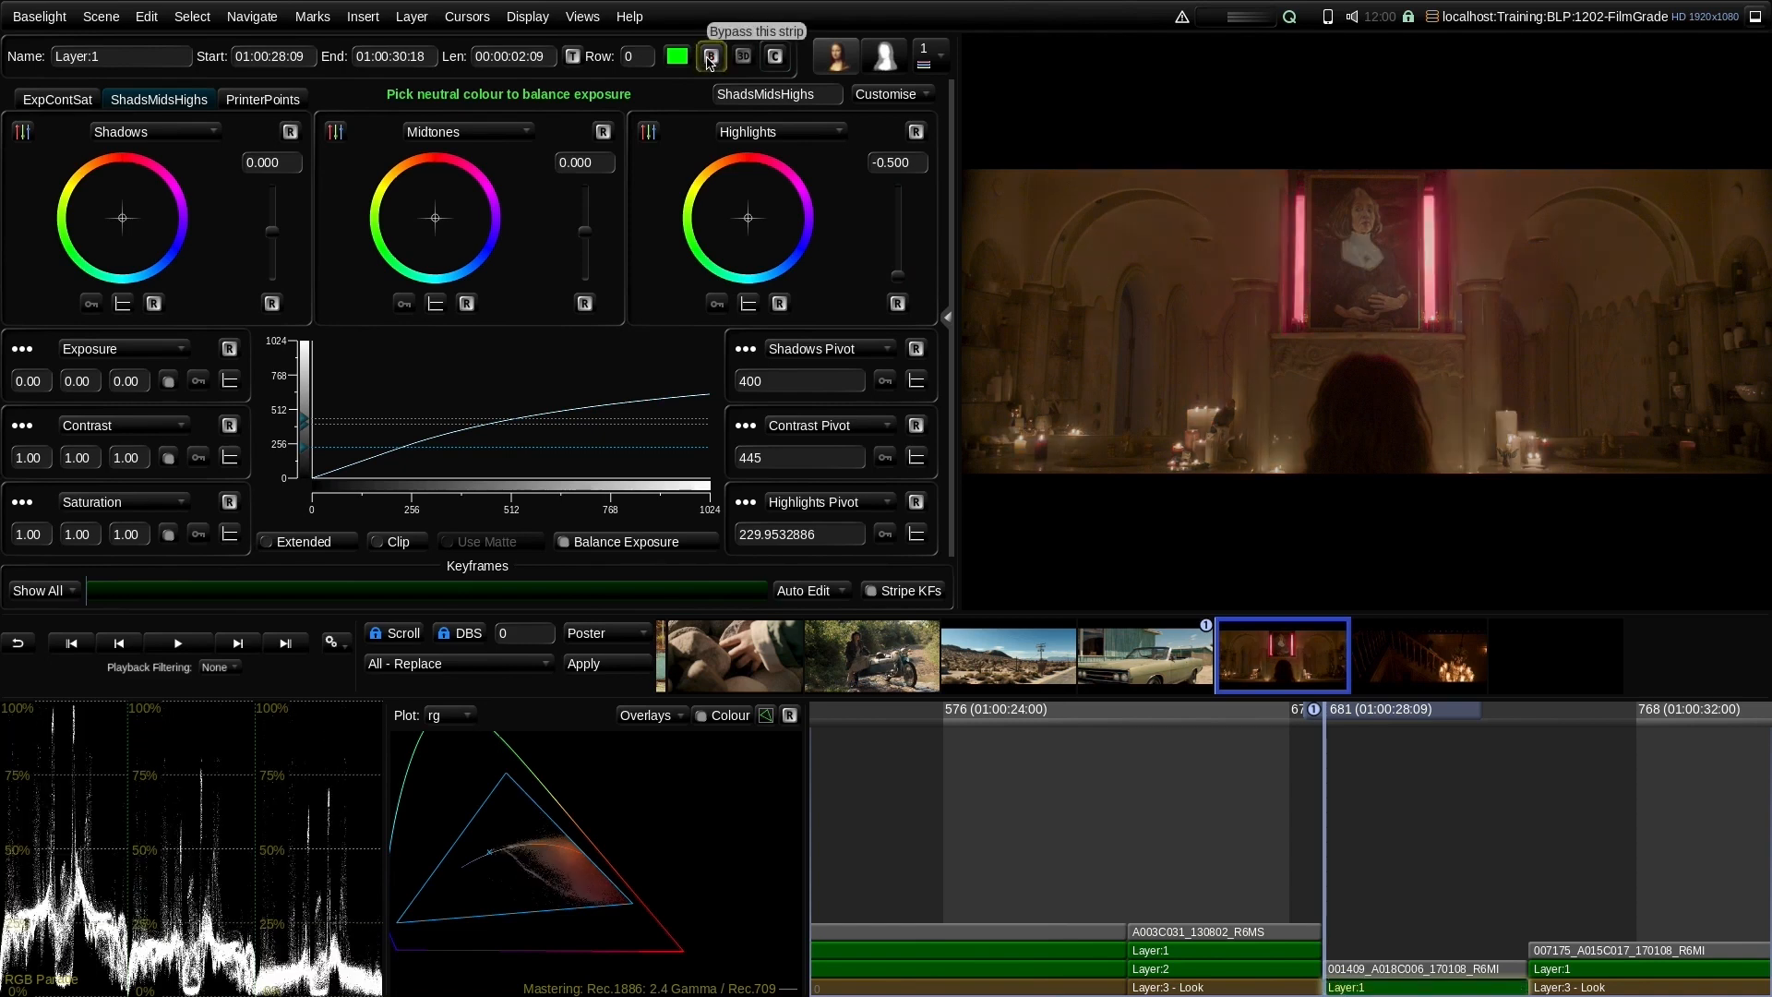
left_click(711, 58)
left_click(711, 57)
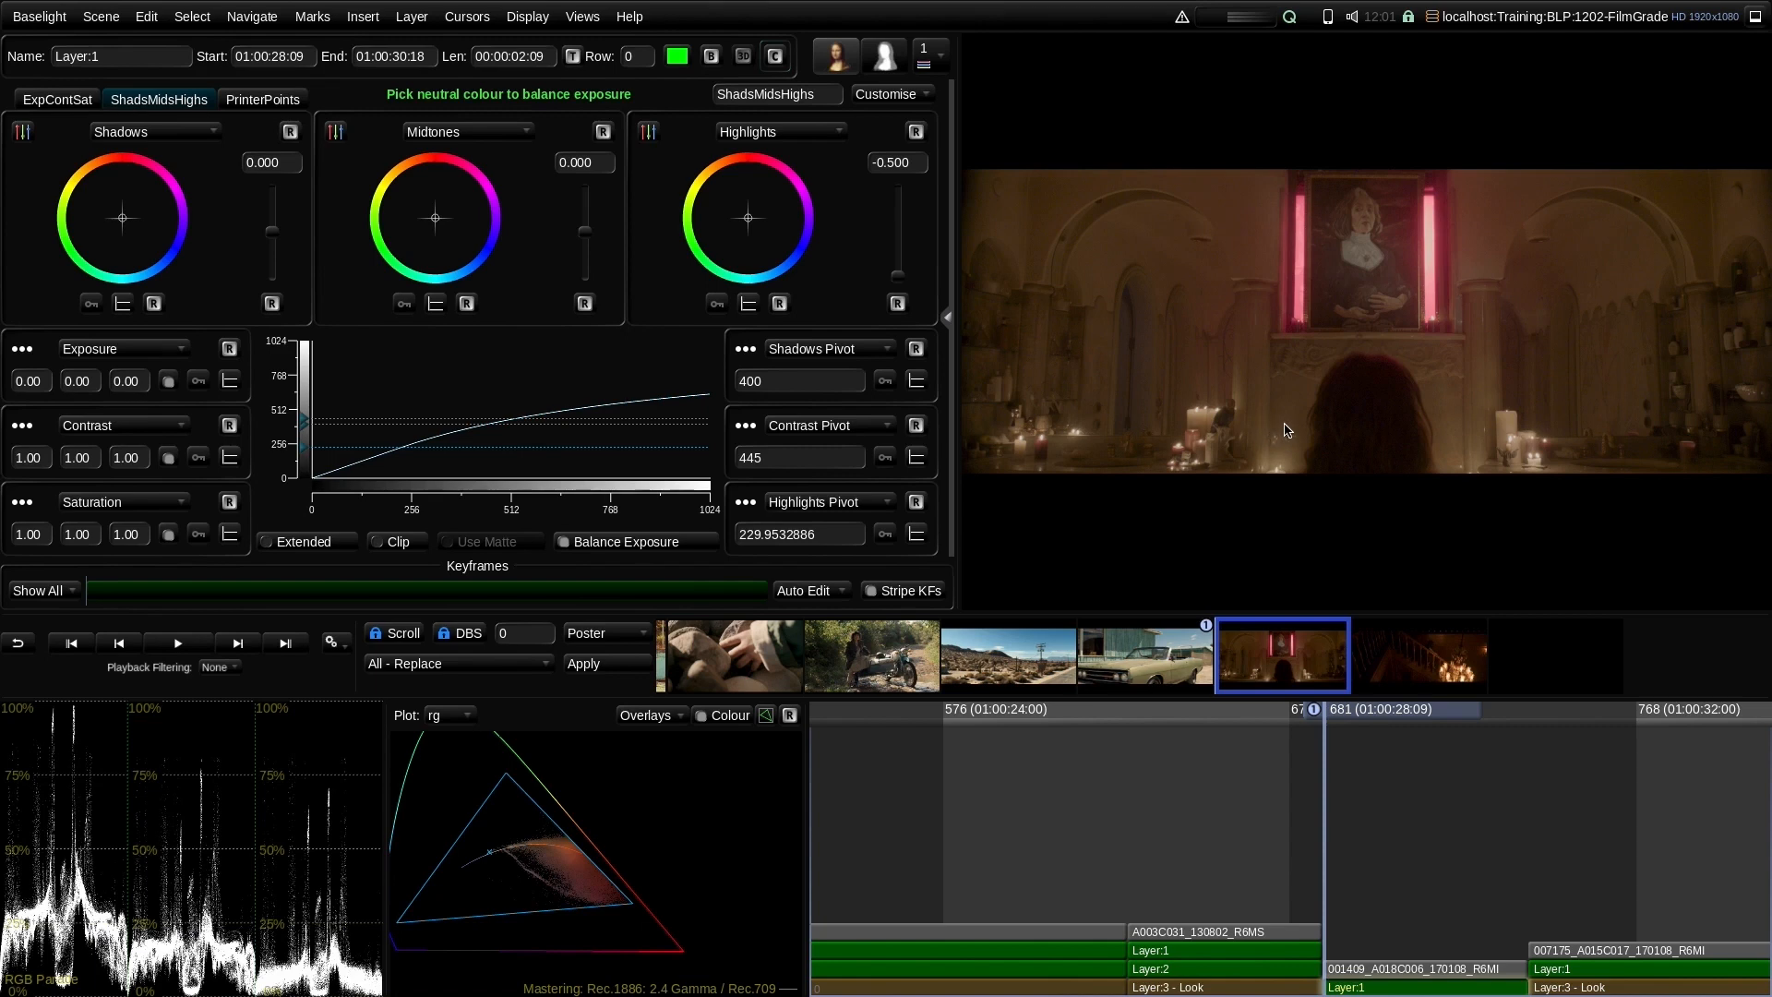
Go to the staircase chandelier shot starting at 01:00:30:18 and raise Layer:1's Exposure to 2.48
key("Down")
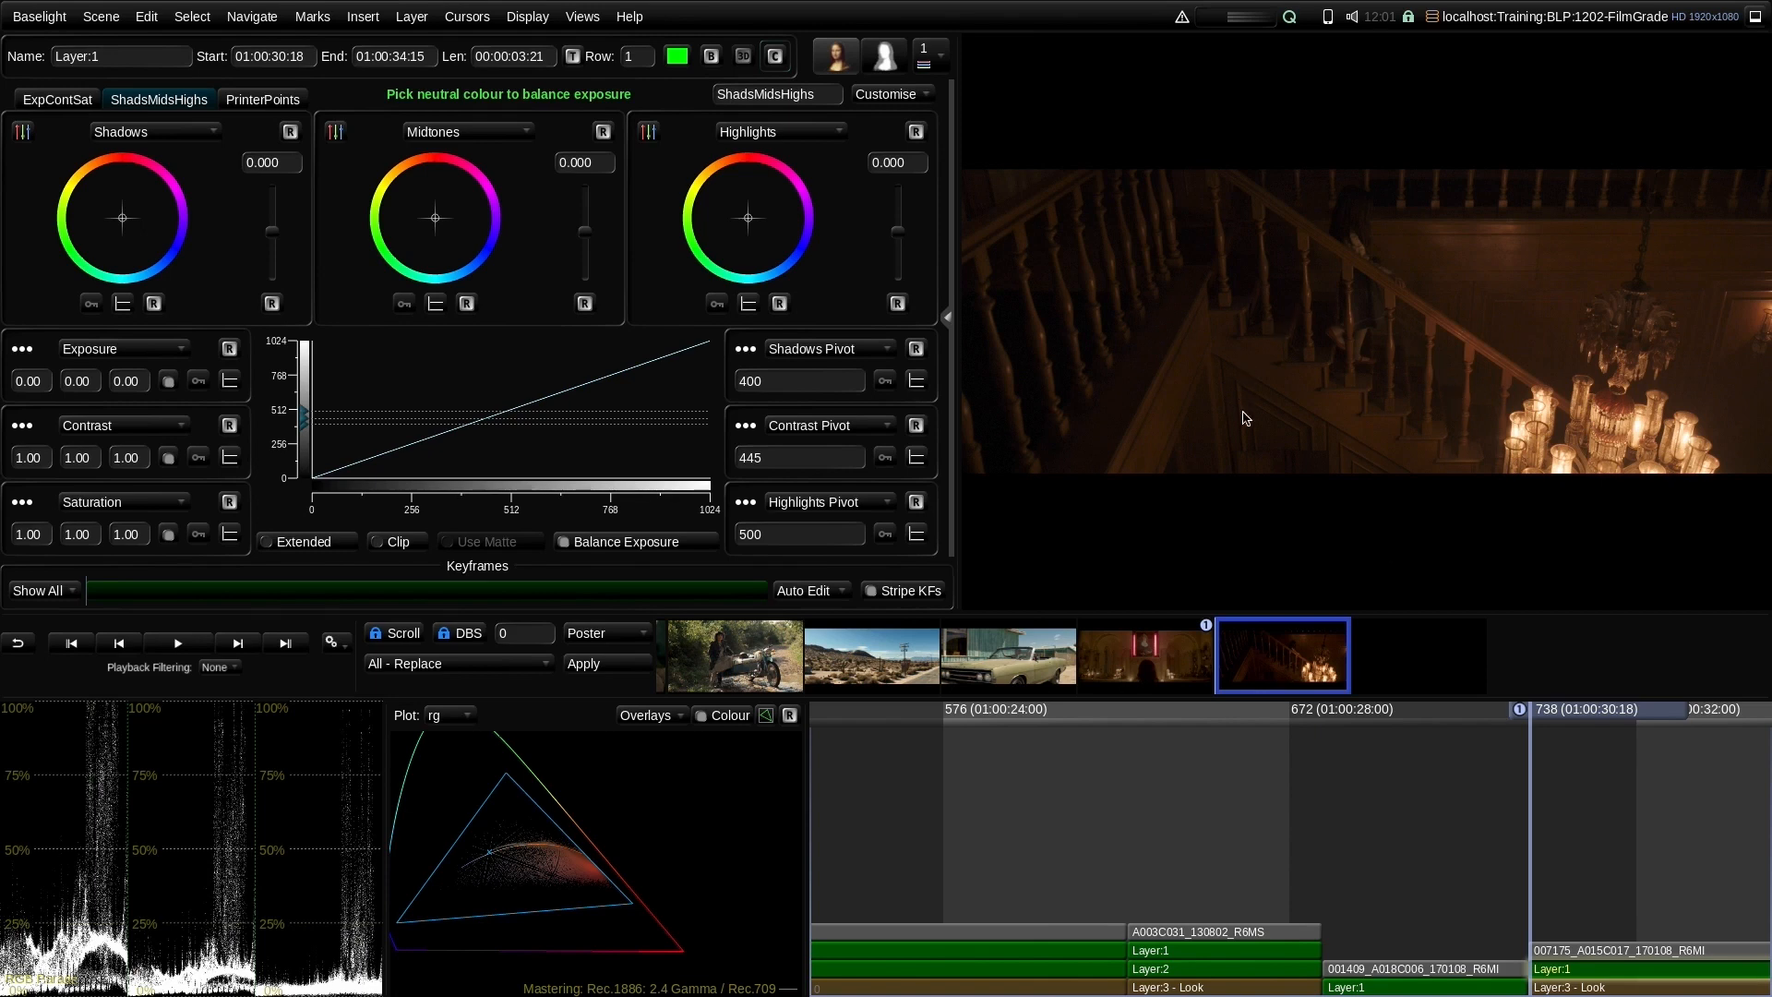
left_click(61, 100)
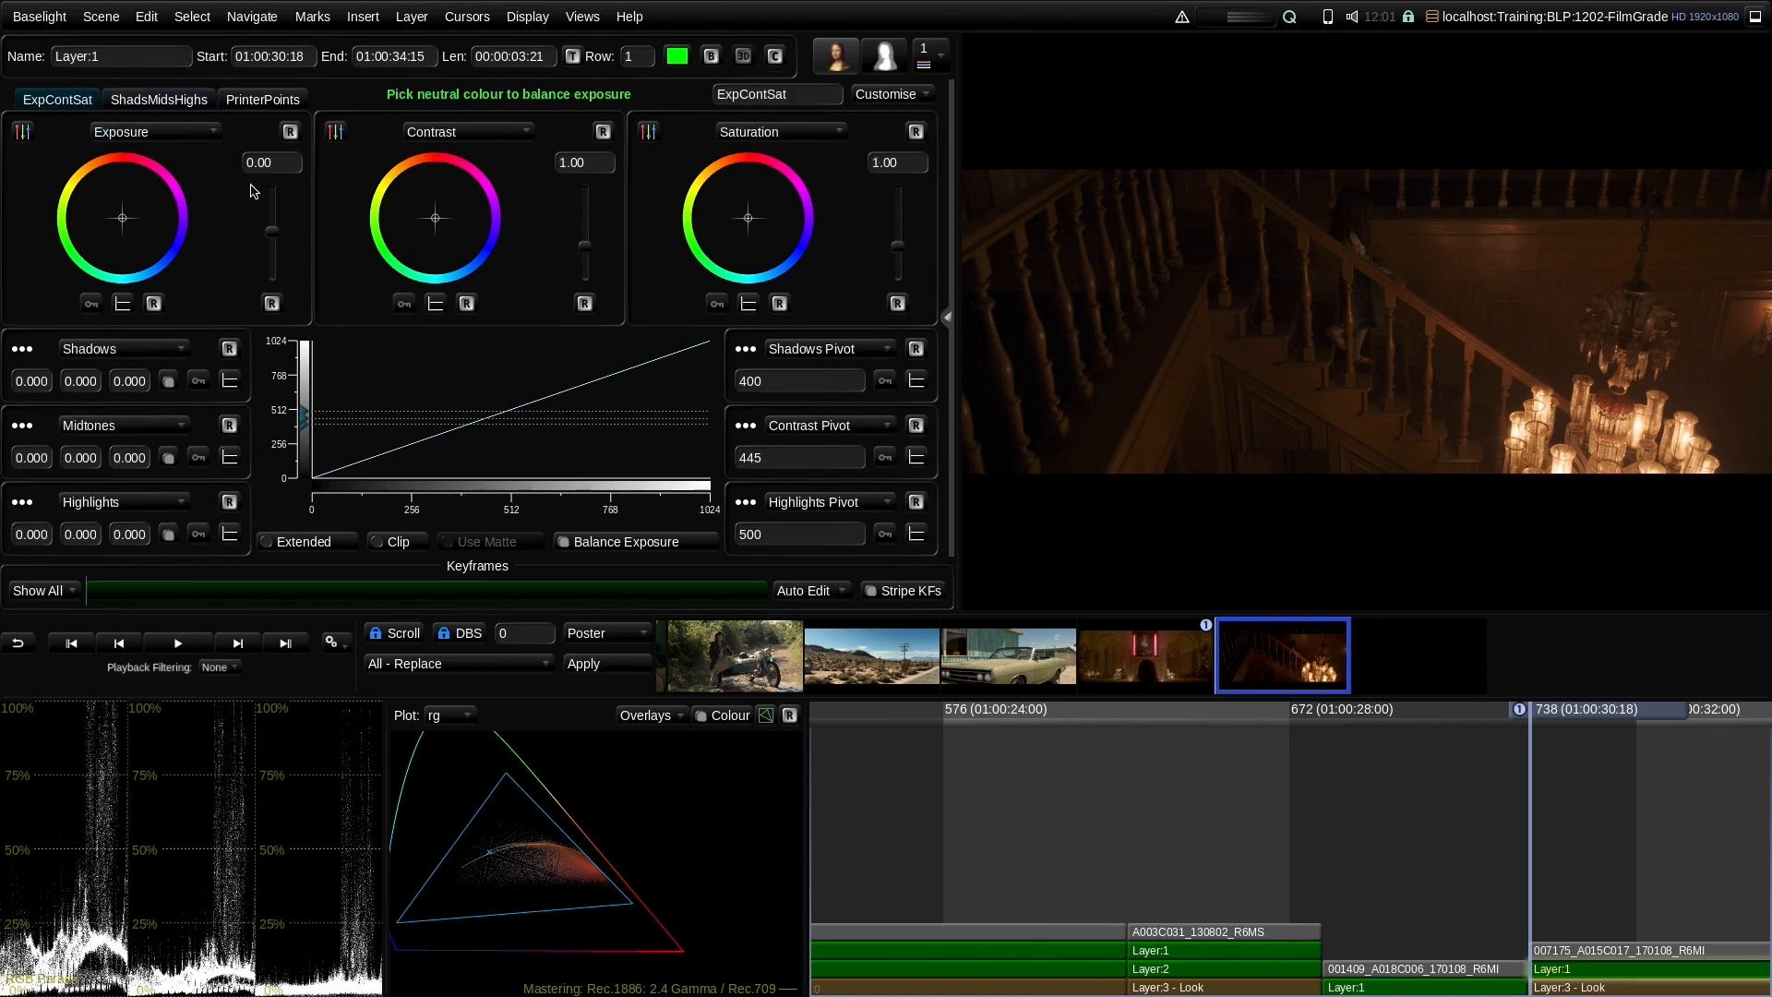
left_click_drag(272, 237, 272, 234)
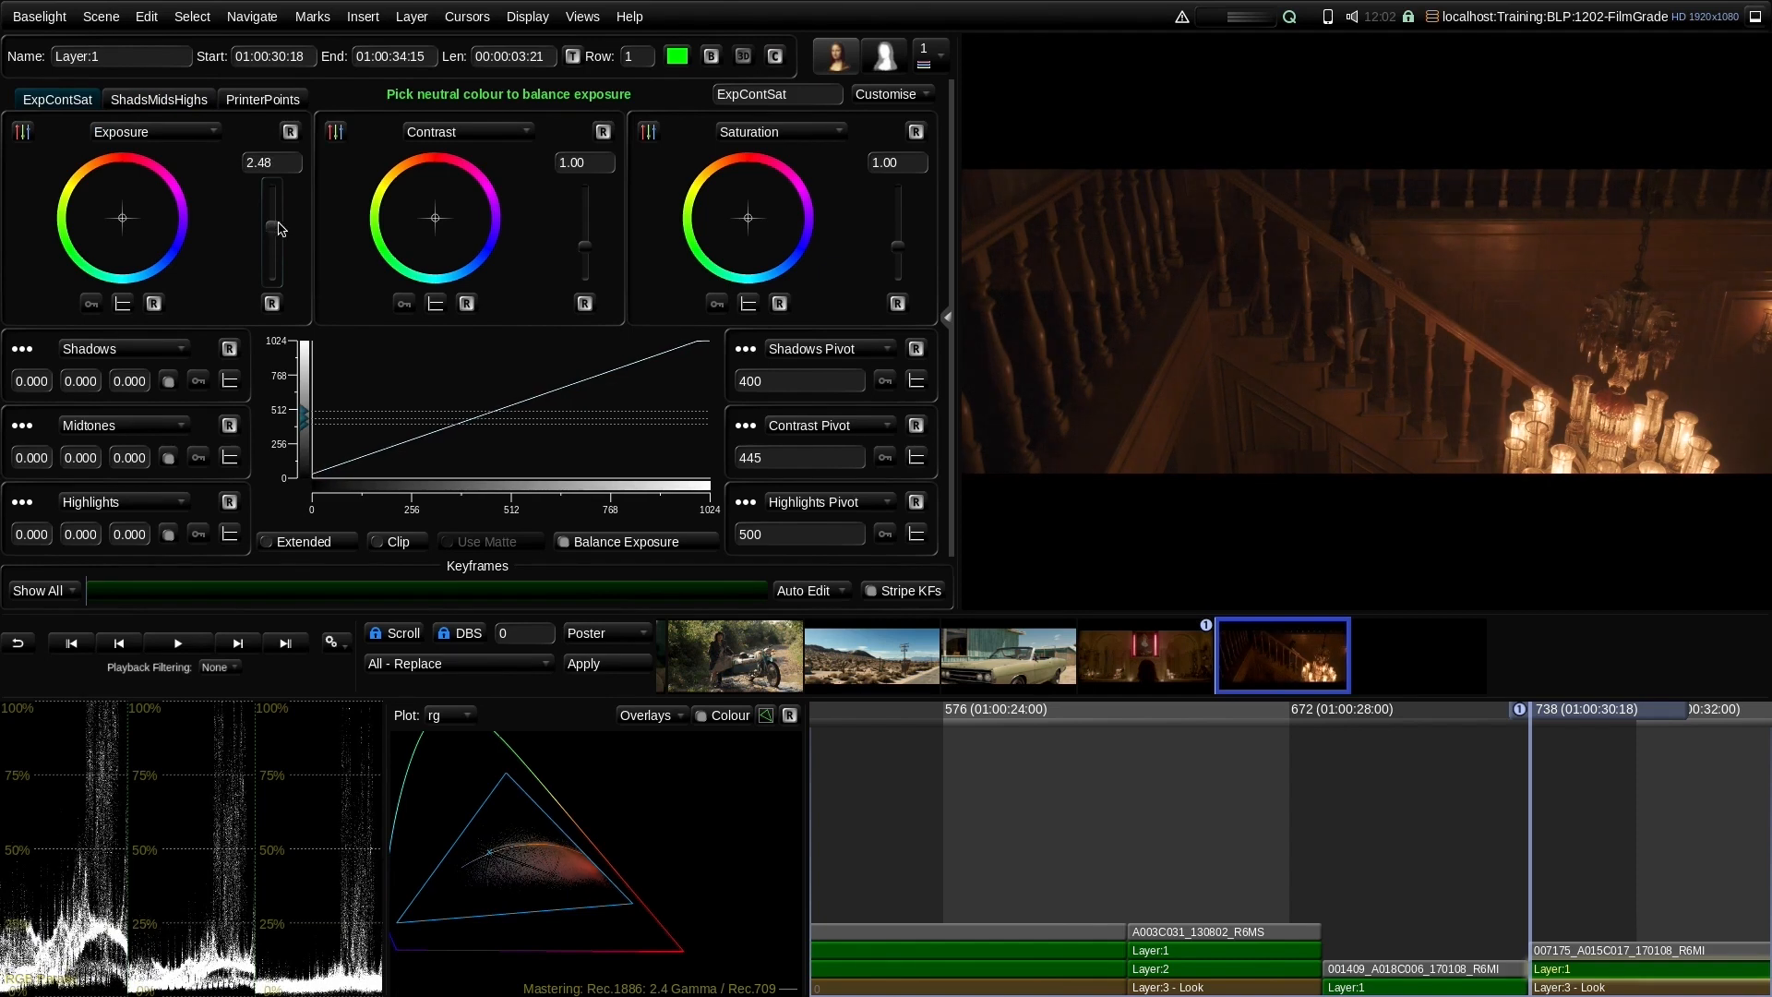
Move to the chandelier frame at 01:00:33:04 and add Layer:2 to the shot as a Film Grade
left_click_drag(1528, 803, 1529, 739)
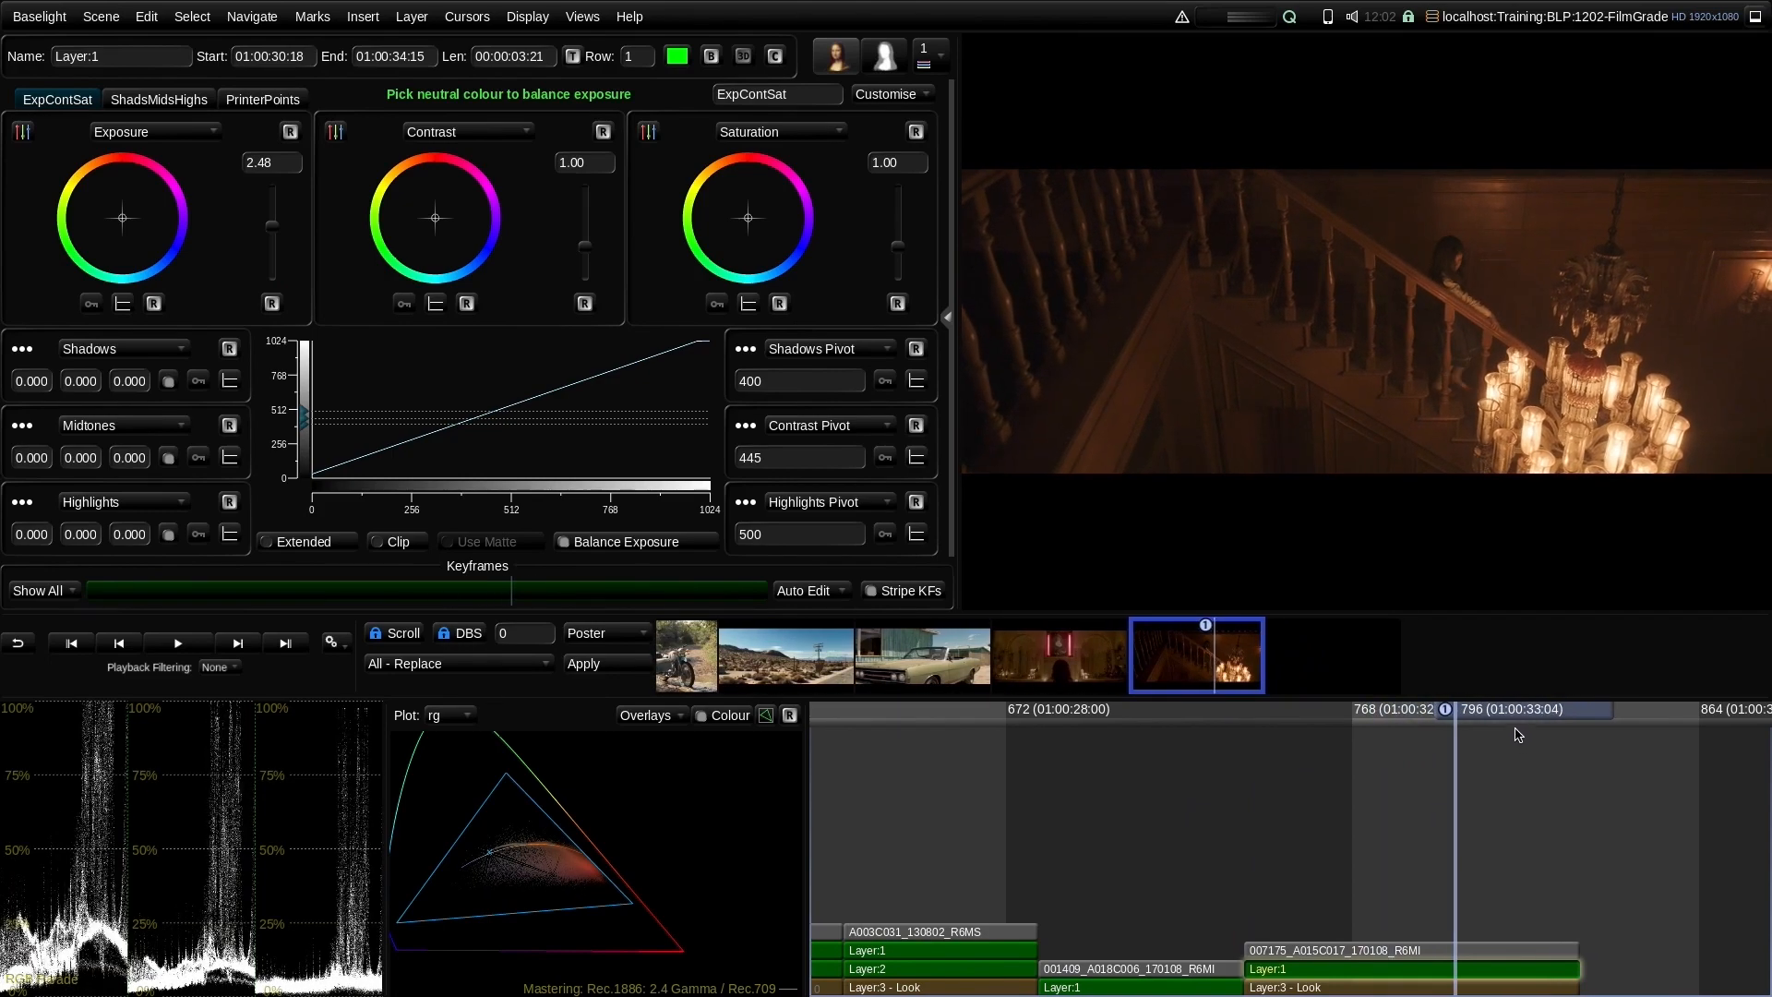
scroll(1541, 432, "up", 5)
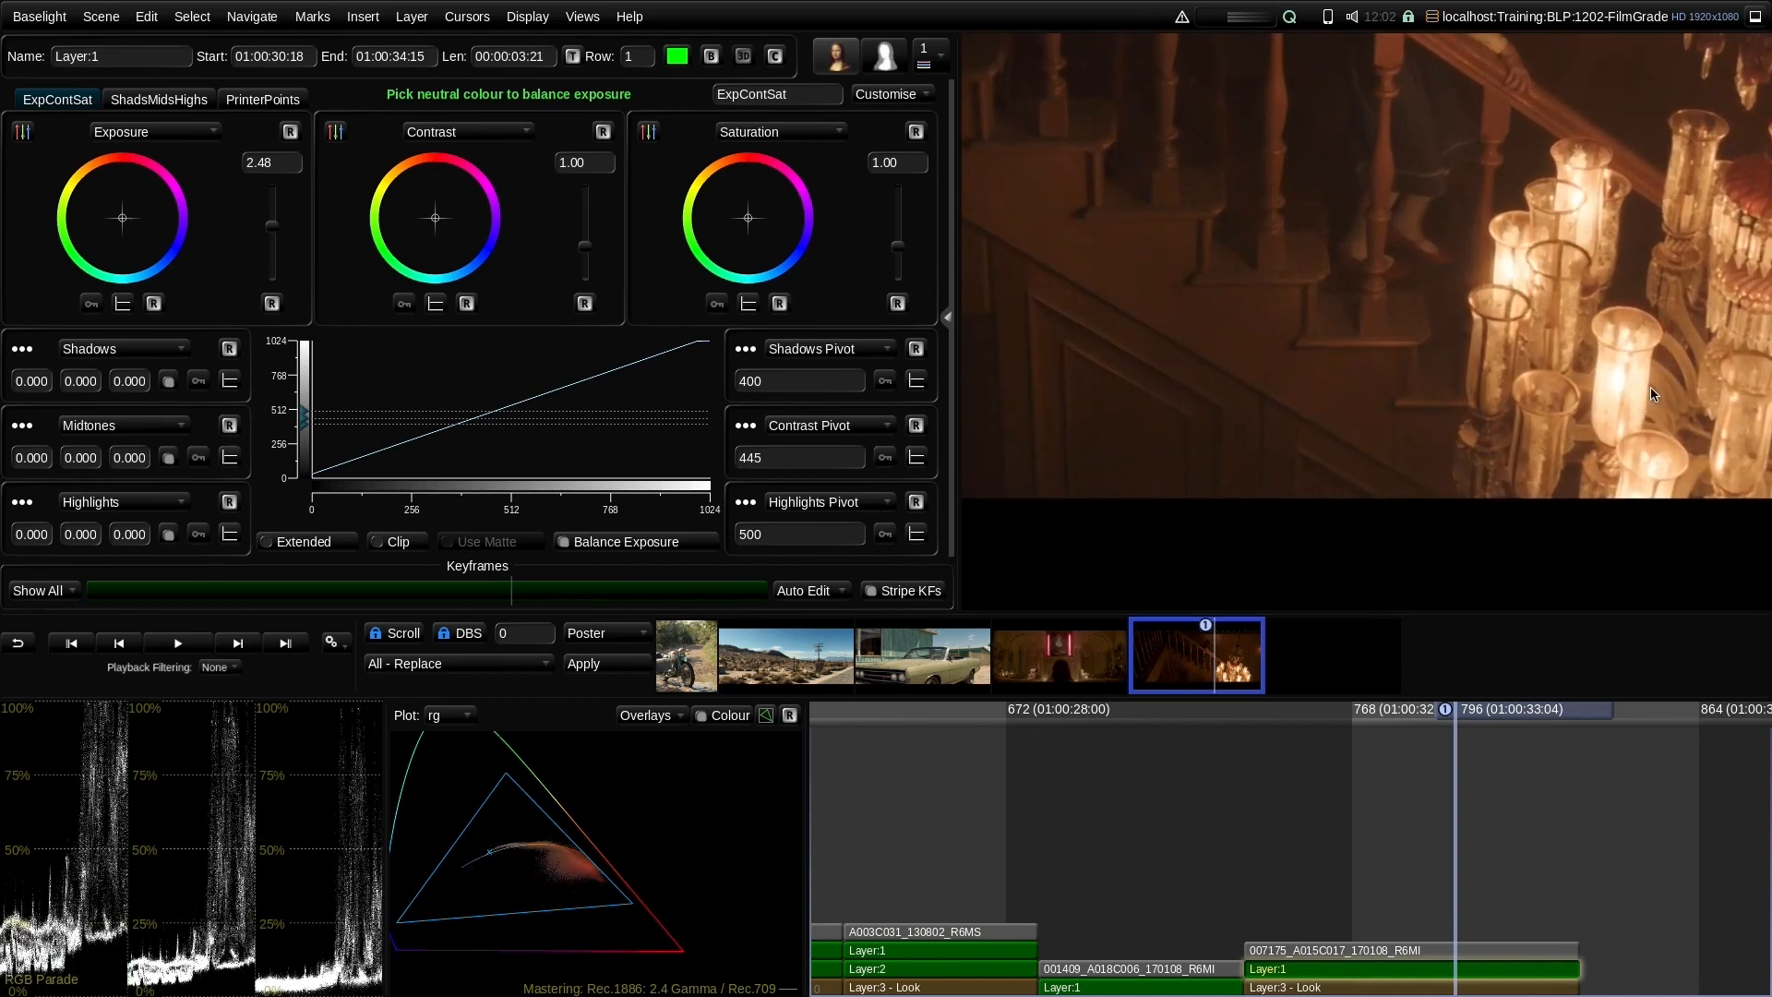
scroll(1569, 304, "down", 2)
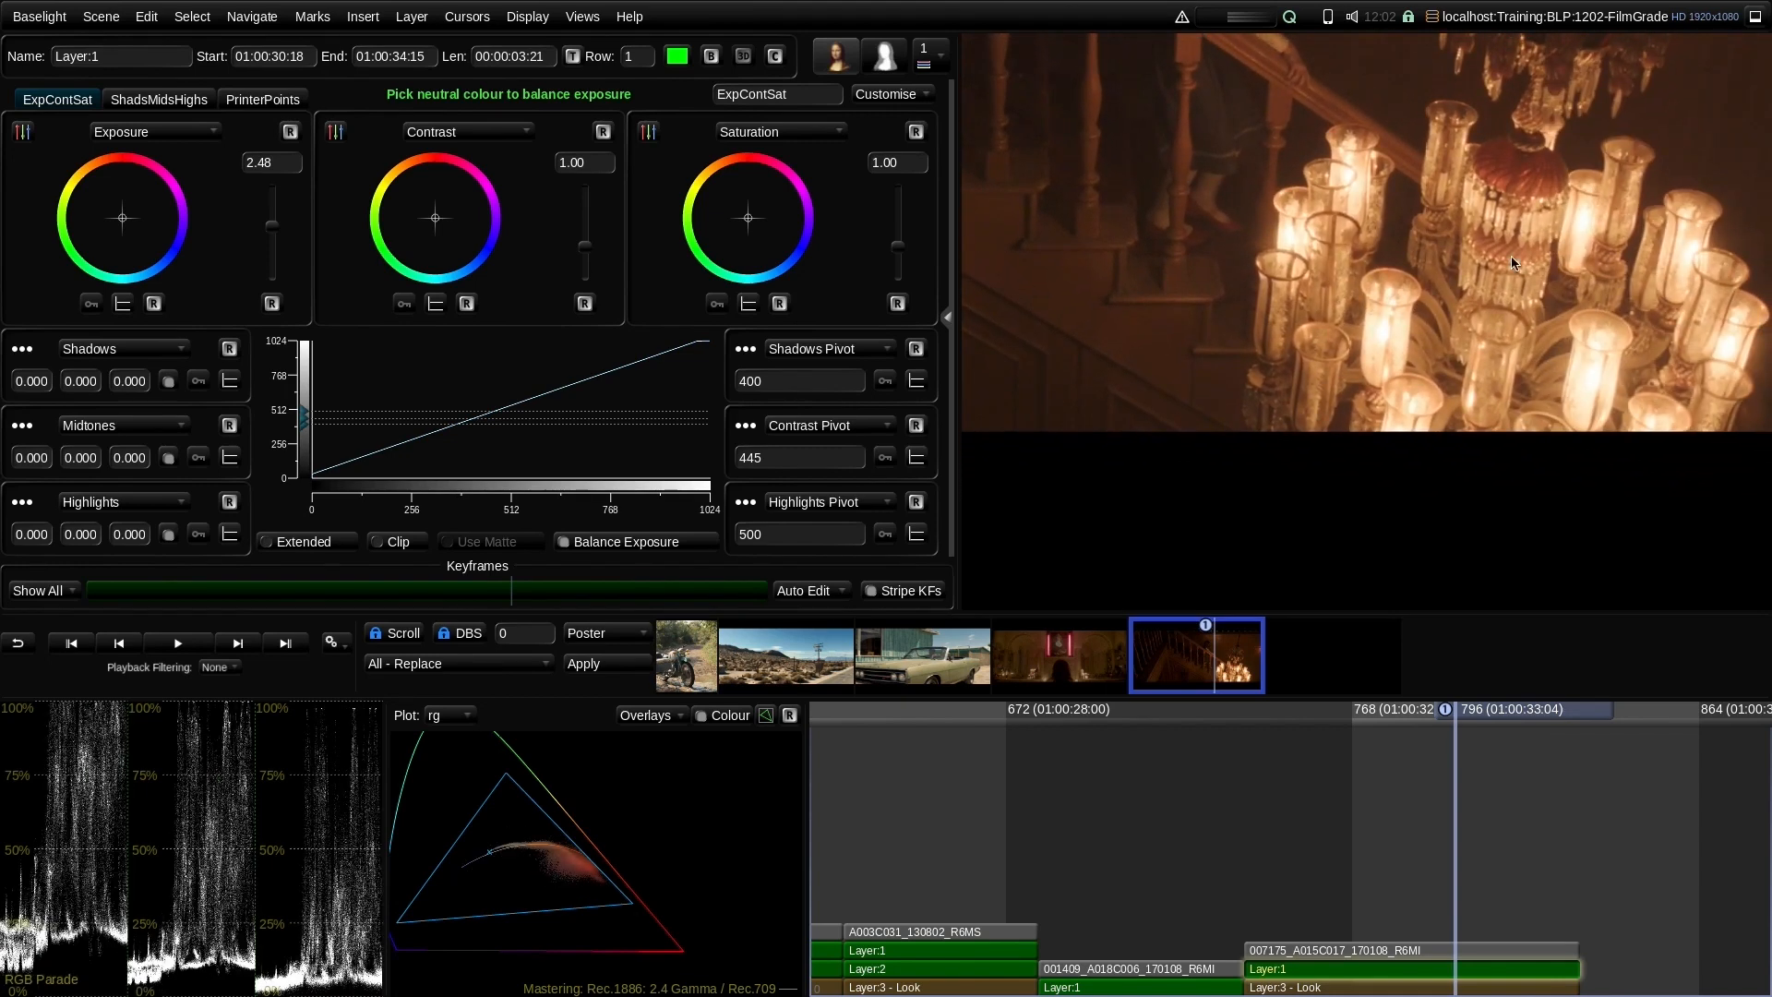
scroll(1443, 436, "up", 3)
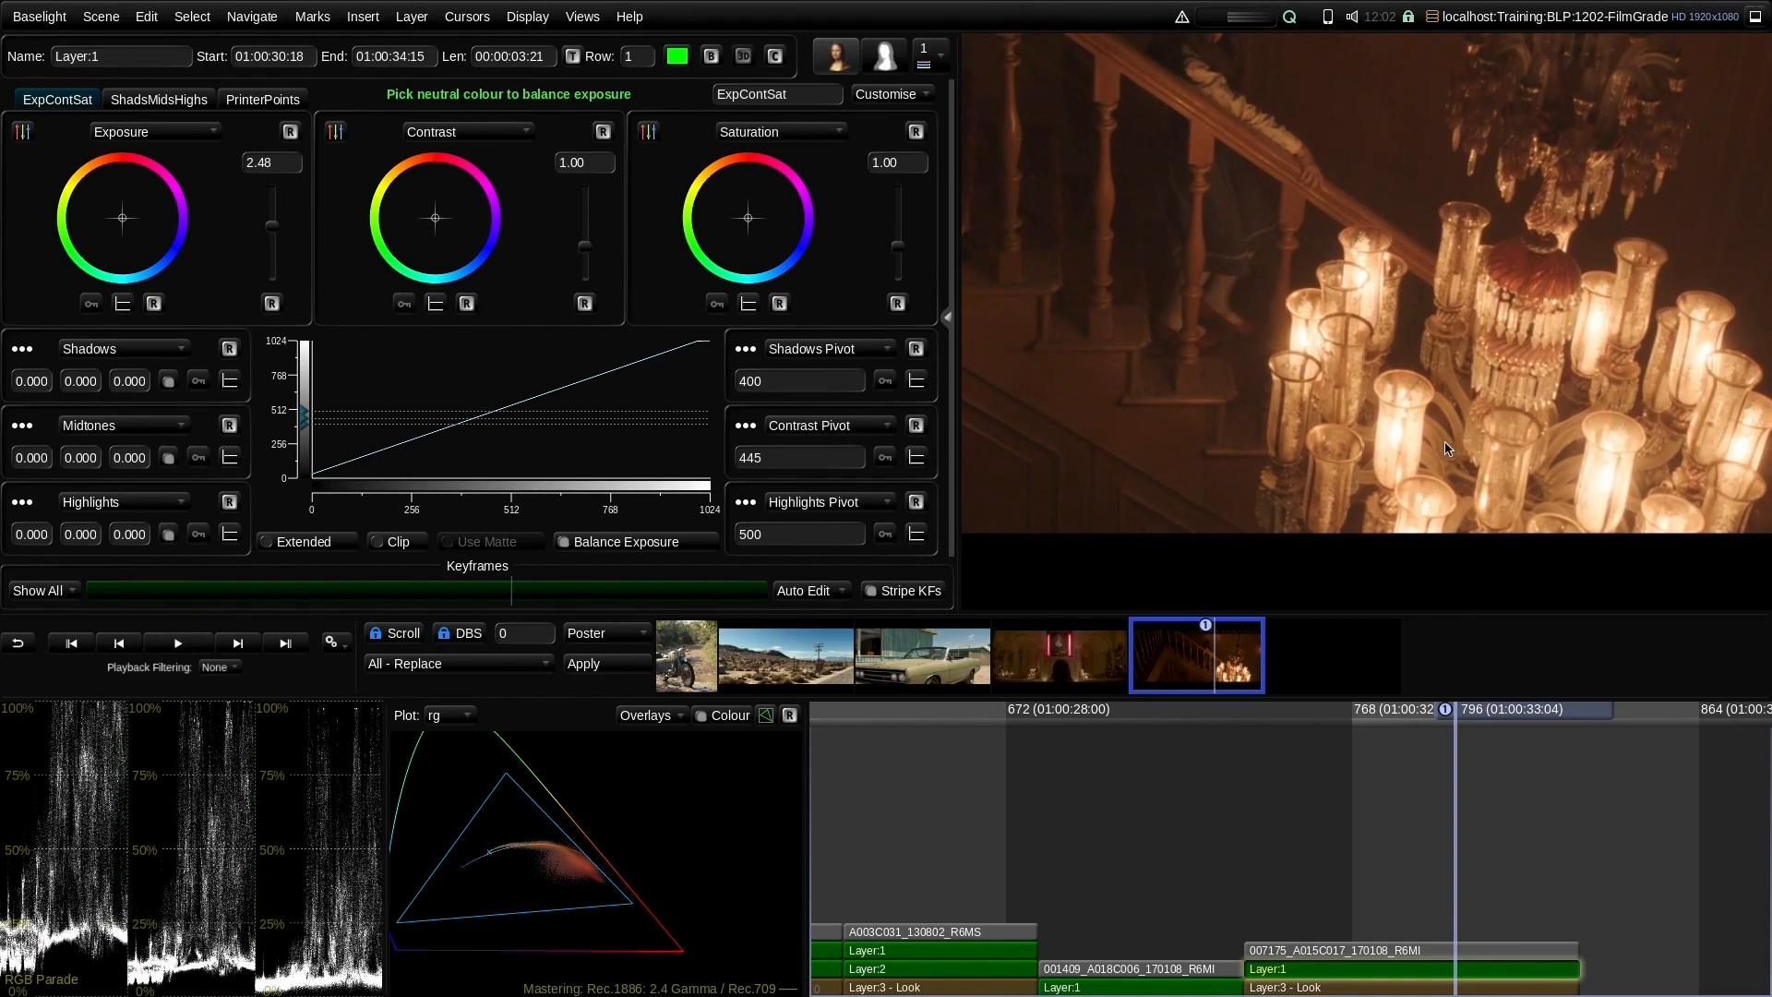
key("Down")
left_click(946, 319)
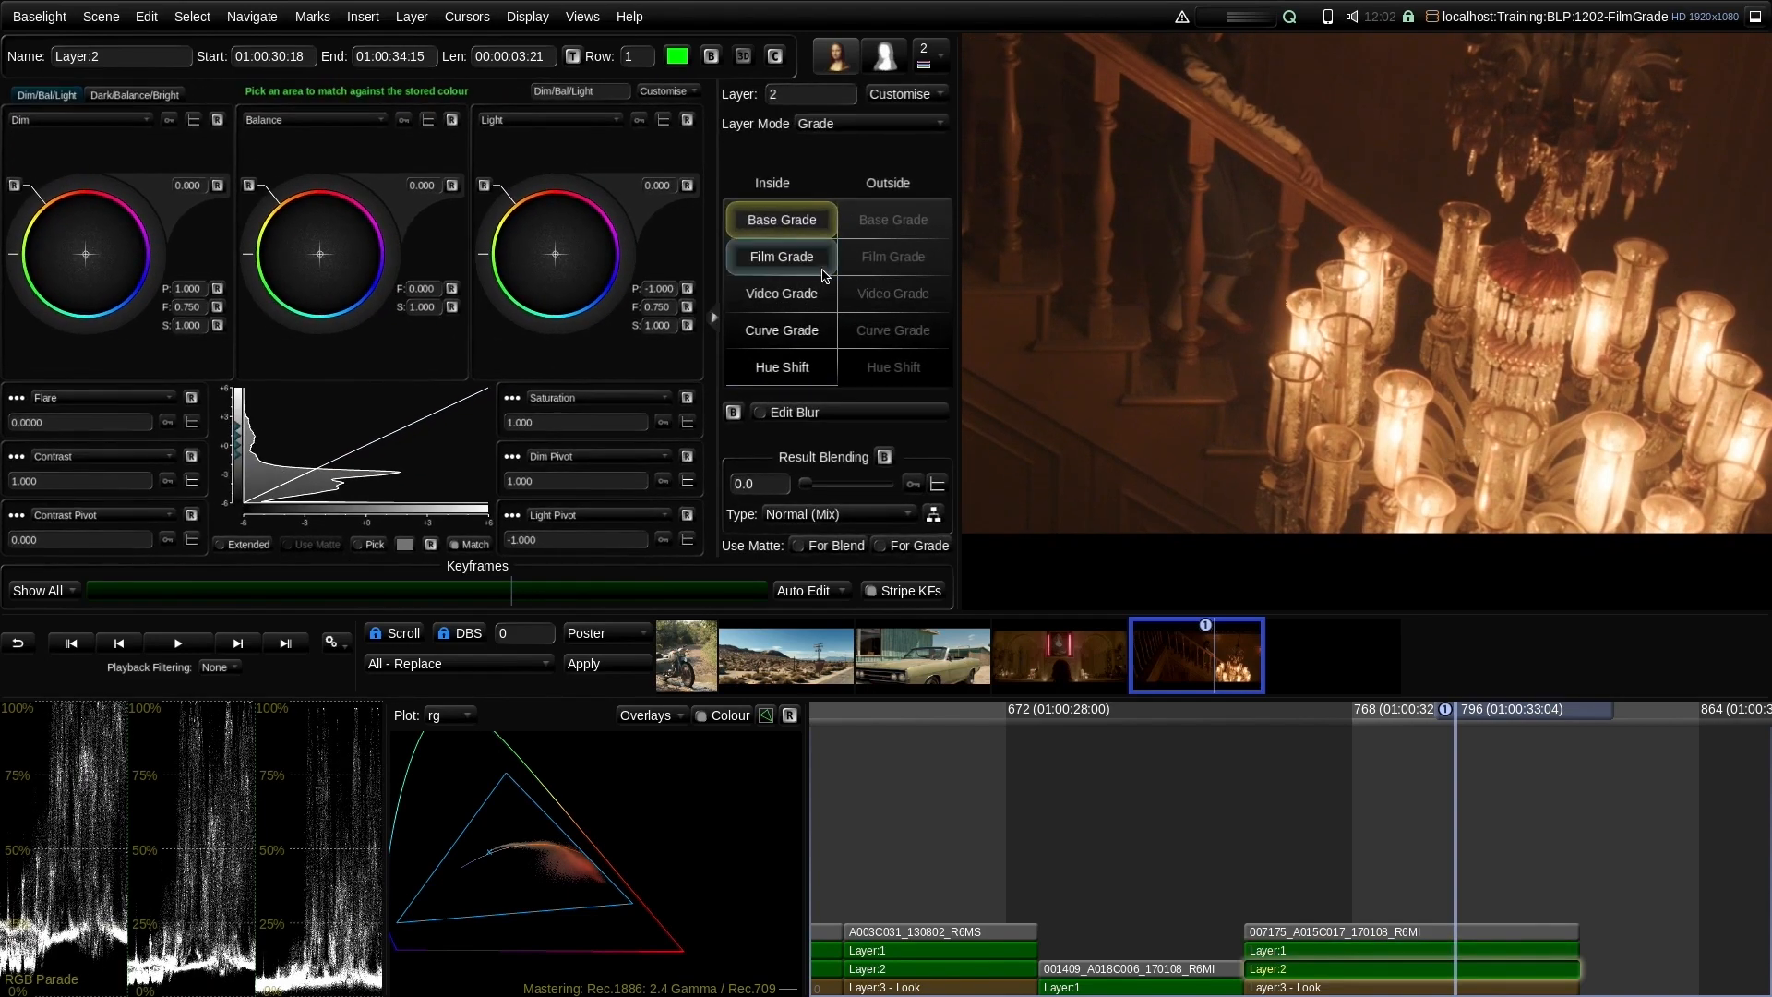
left_click(822, 270)
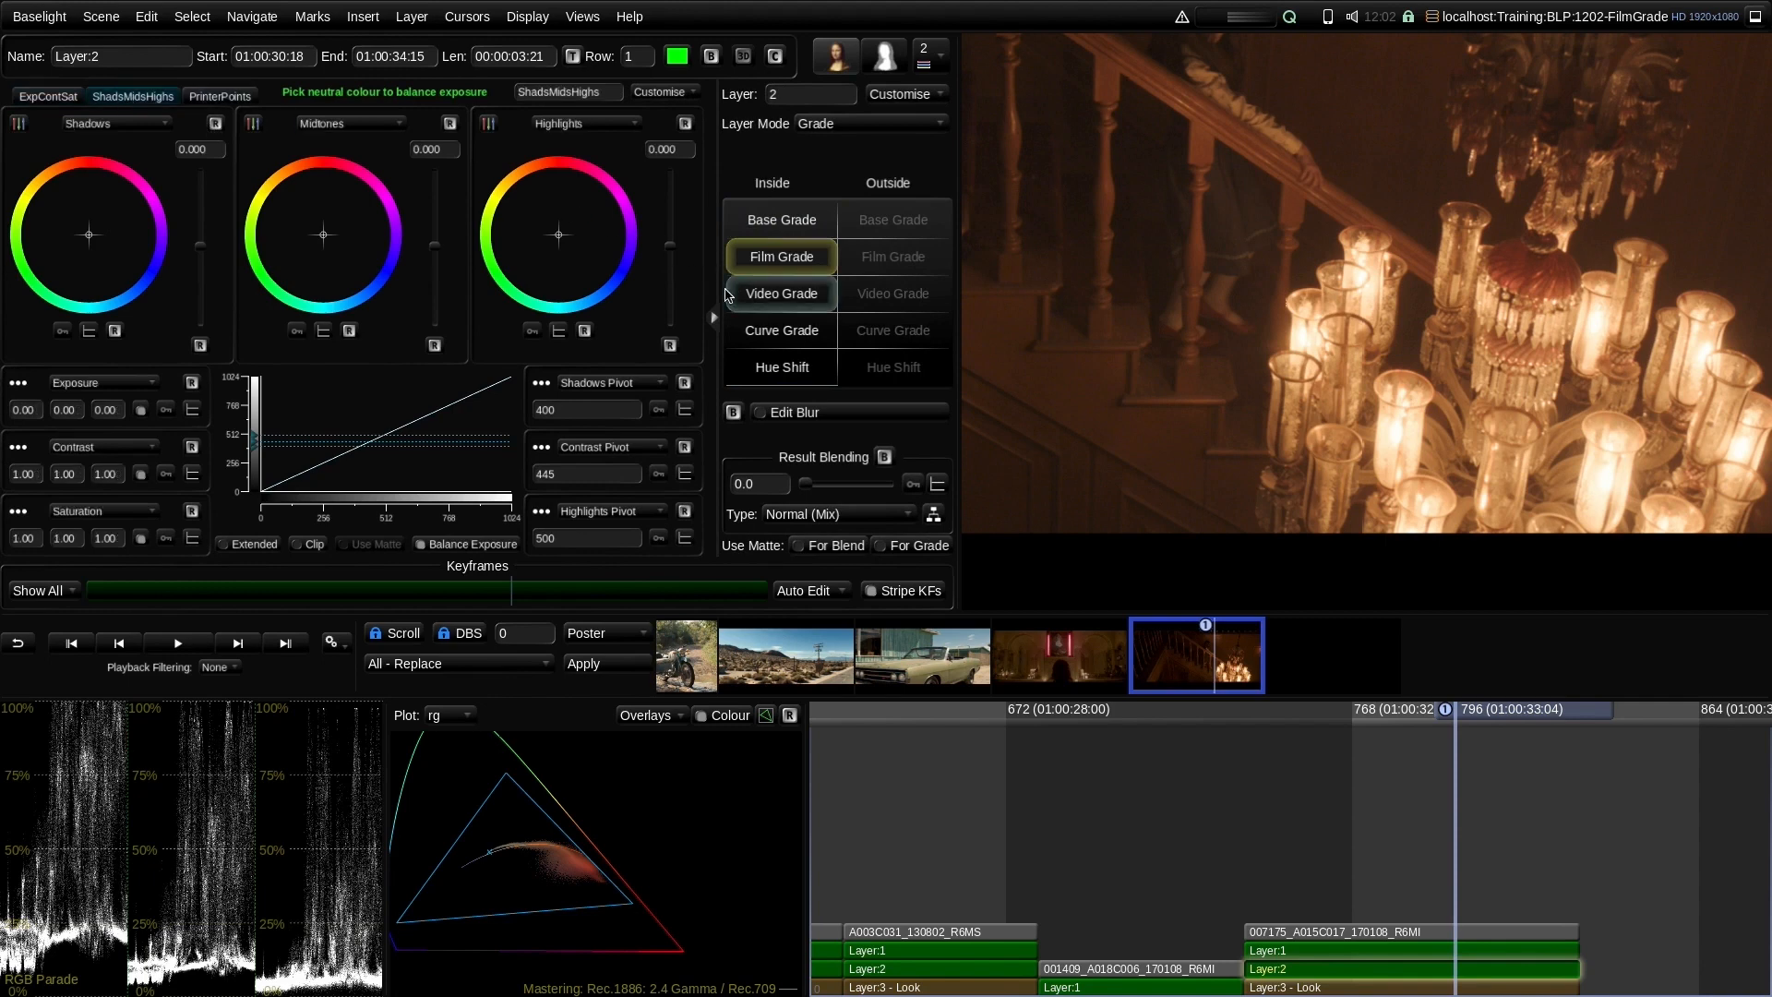
left_click(714, 318)
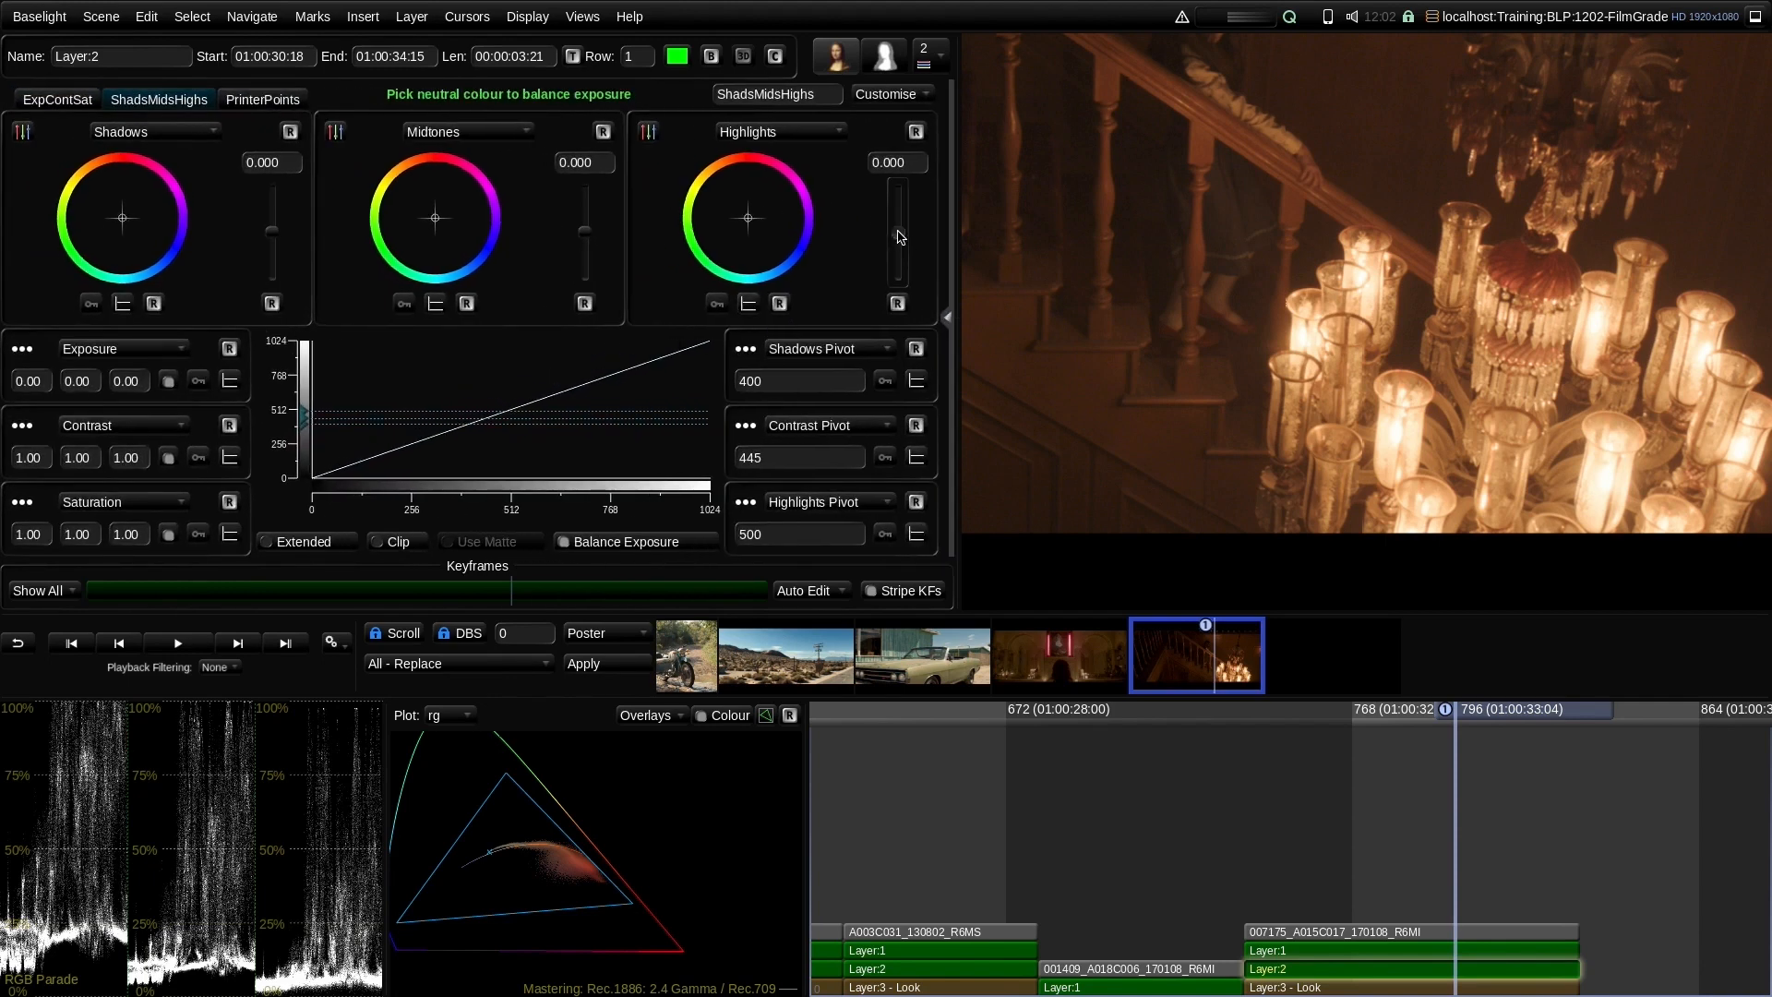
Set Layer:2's Highlights to -0.500 and Highlights Pivot to about 429, toggling its bypass to compare the chandelier
left_click_drag(900, 237, 902, 286)
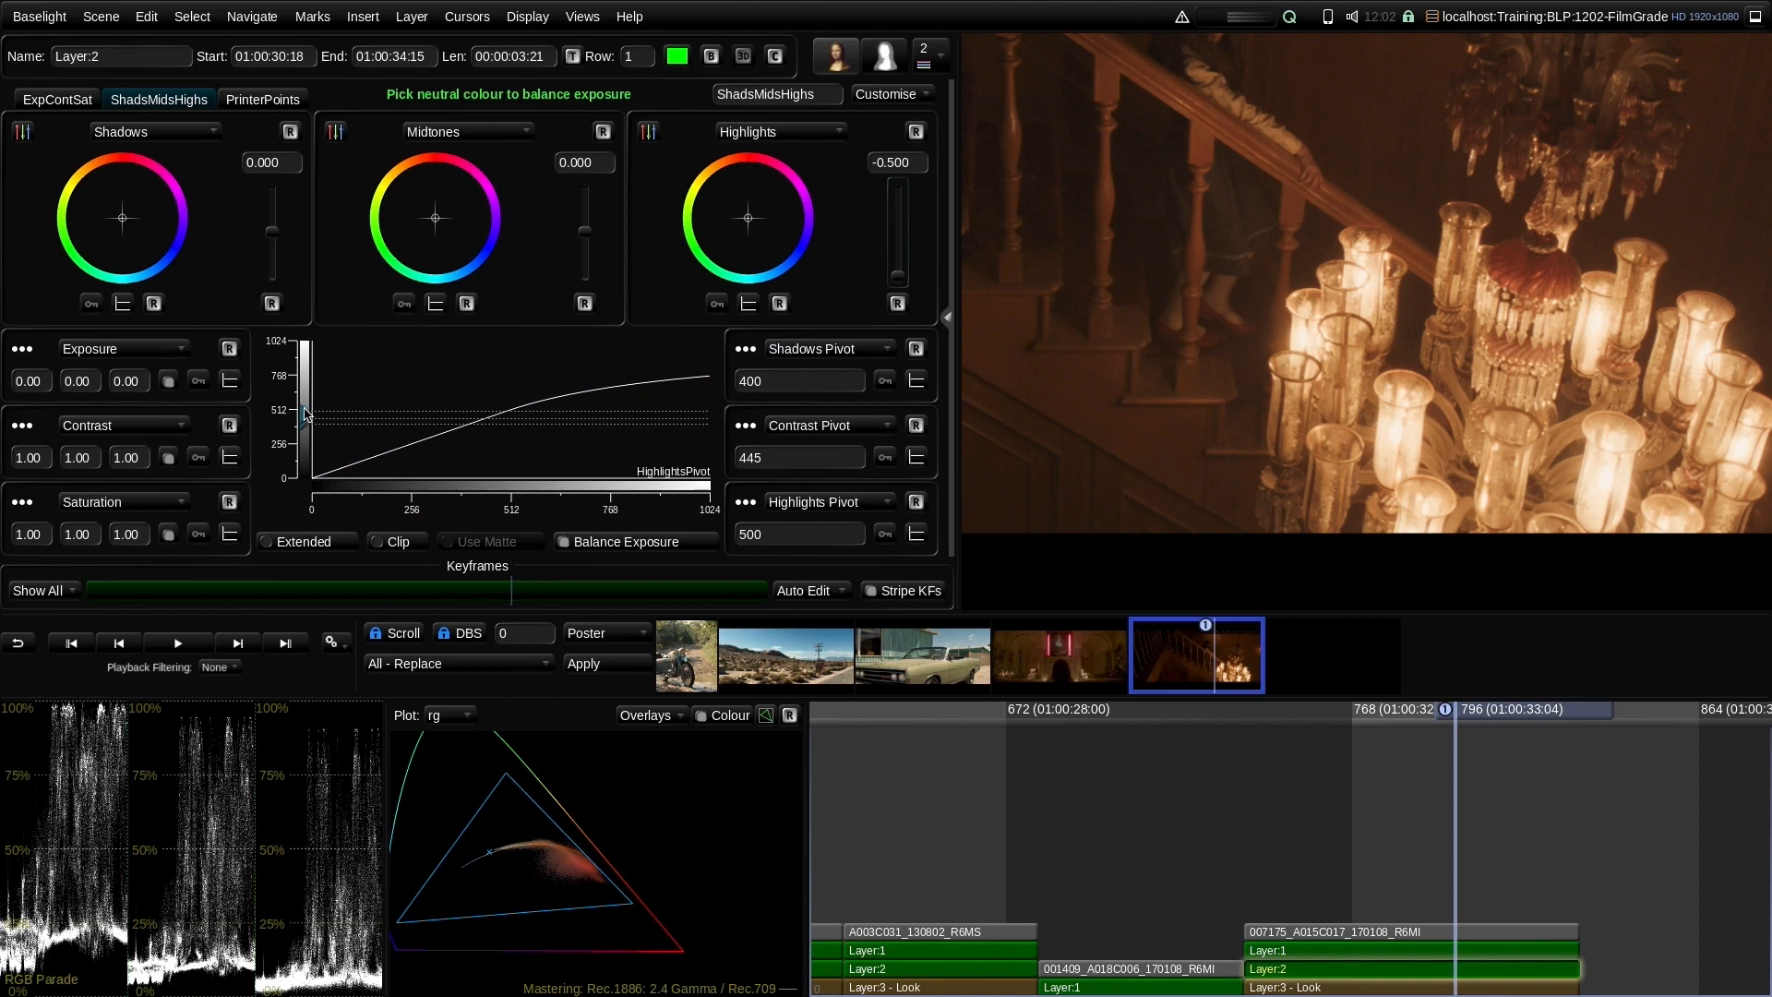
left_click_drag(306, 412, 306, 421)
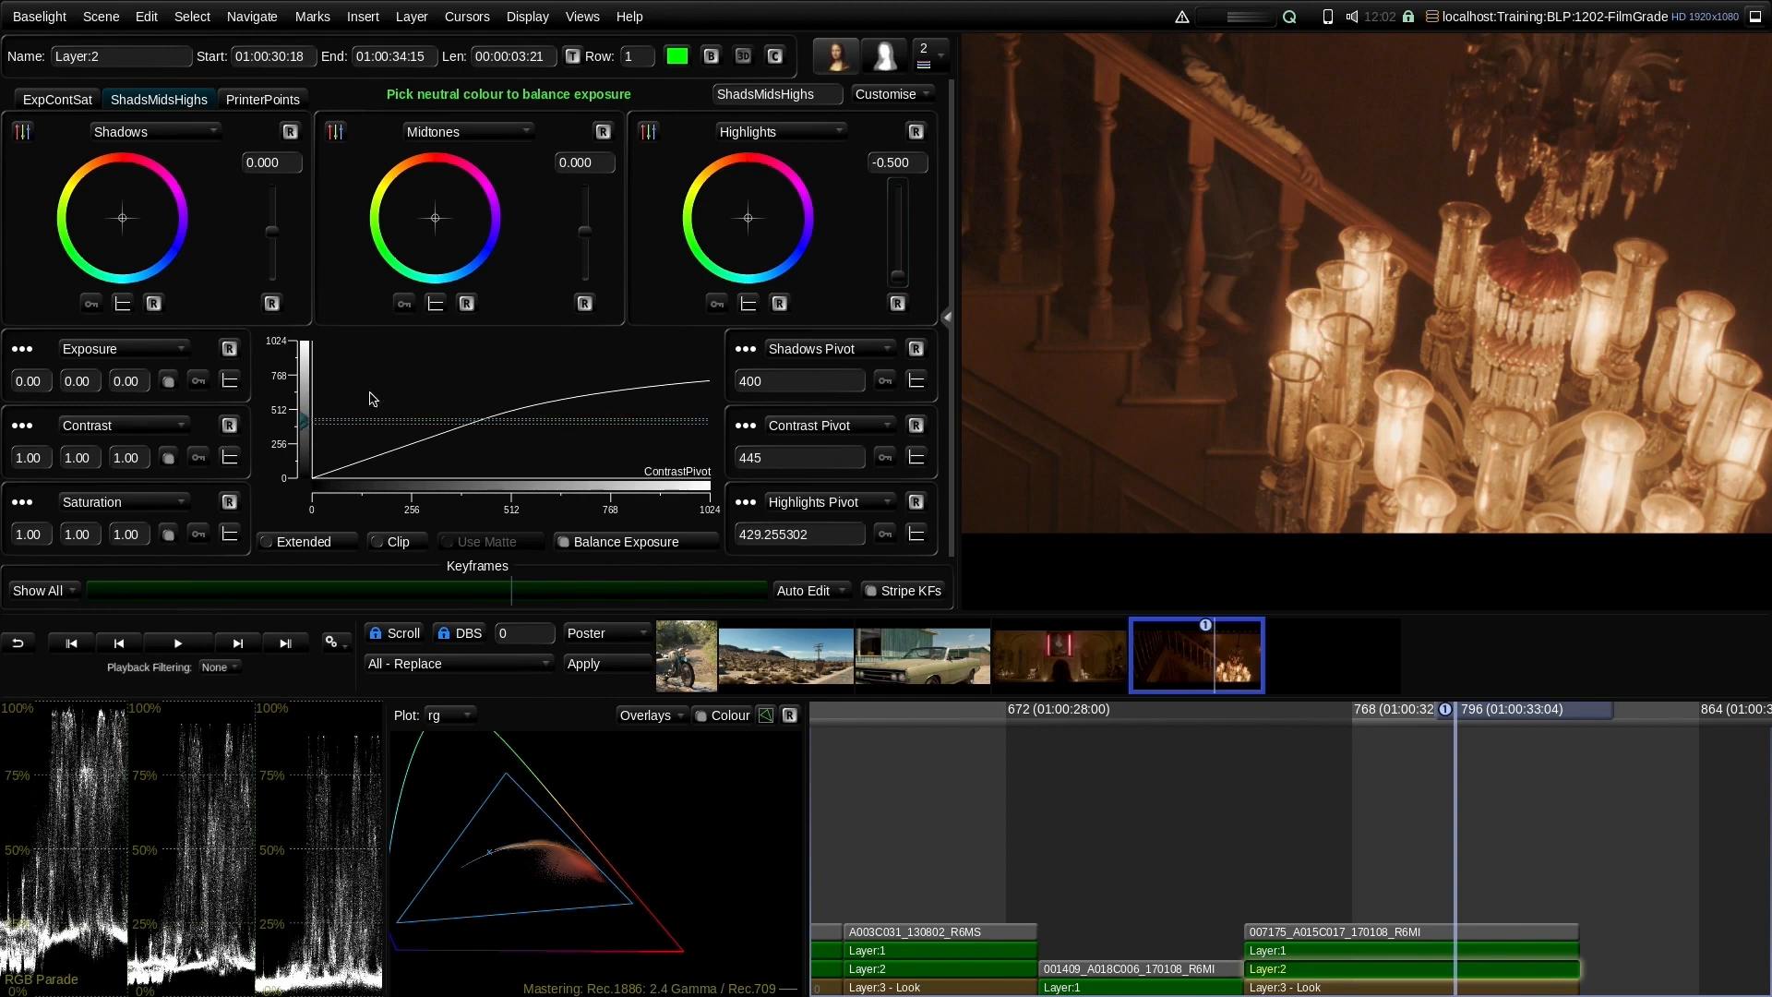
left_click(712, 56)
left_click(711, 56)
Enable the Extended range, shift Layer:2's Highlights colour balance towards orange, and toggle its bypass to compare the chandelier
left_click(293, 544)
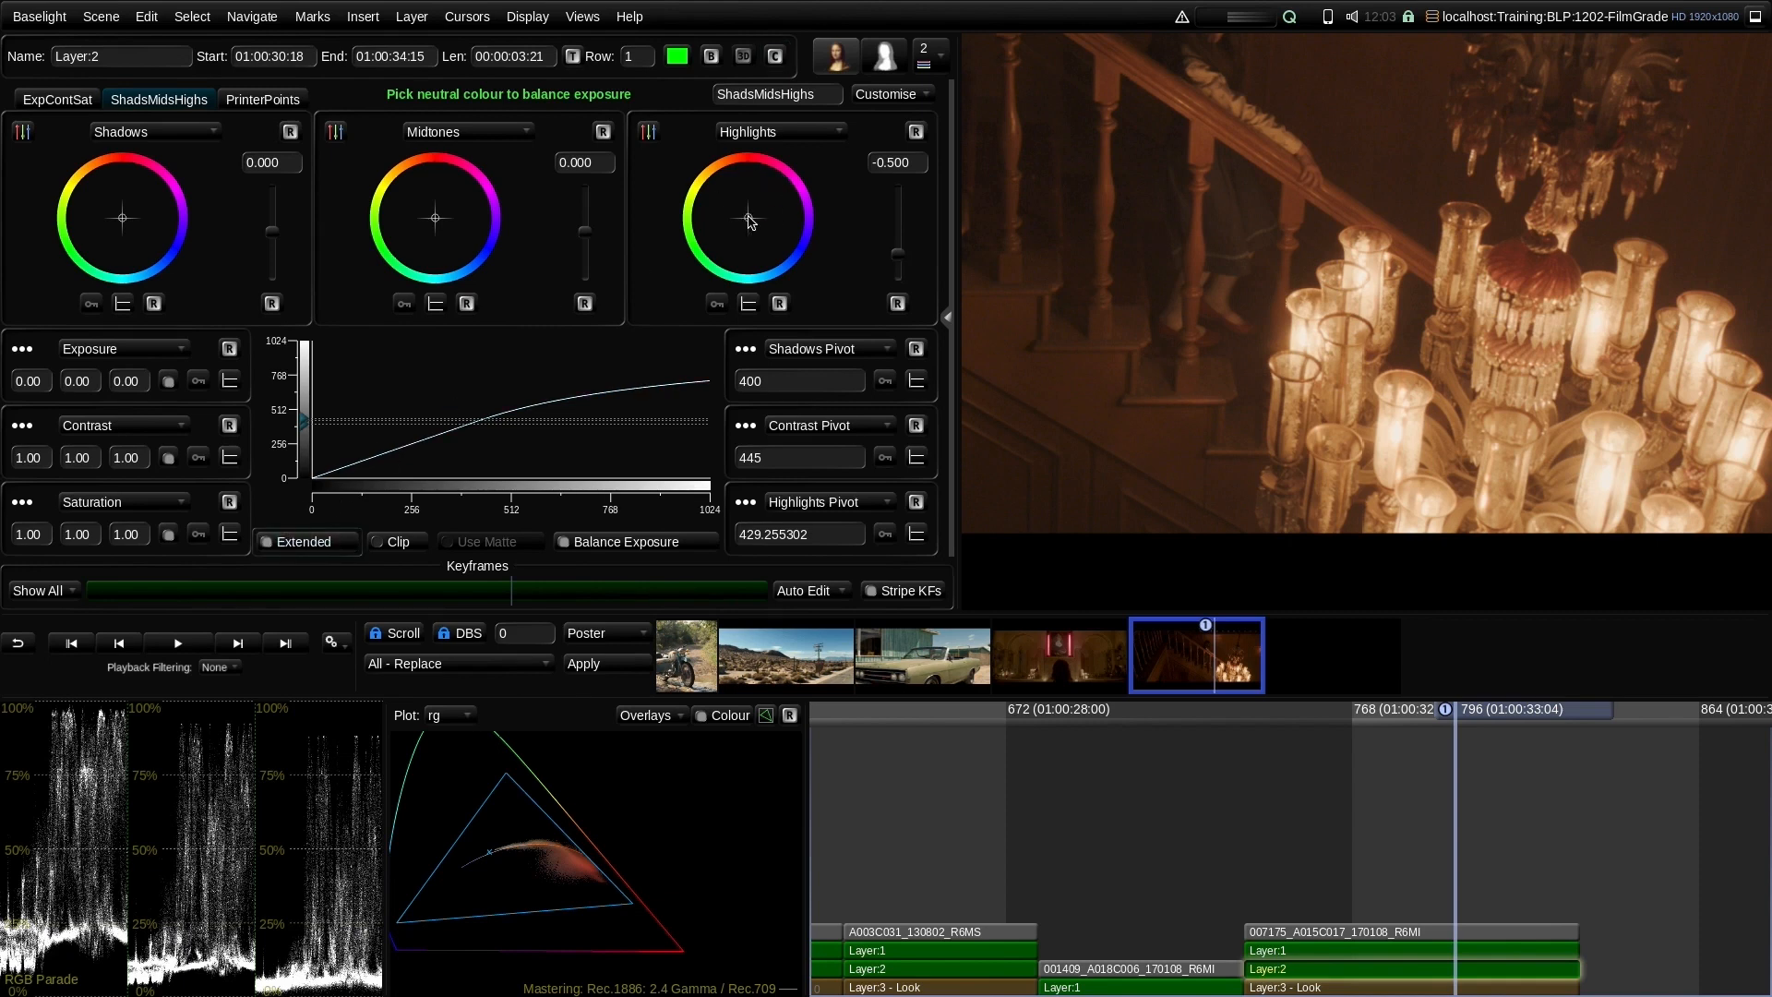
left_click_drag(748, 218, 739, 211)
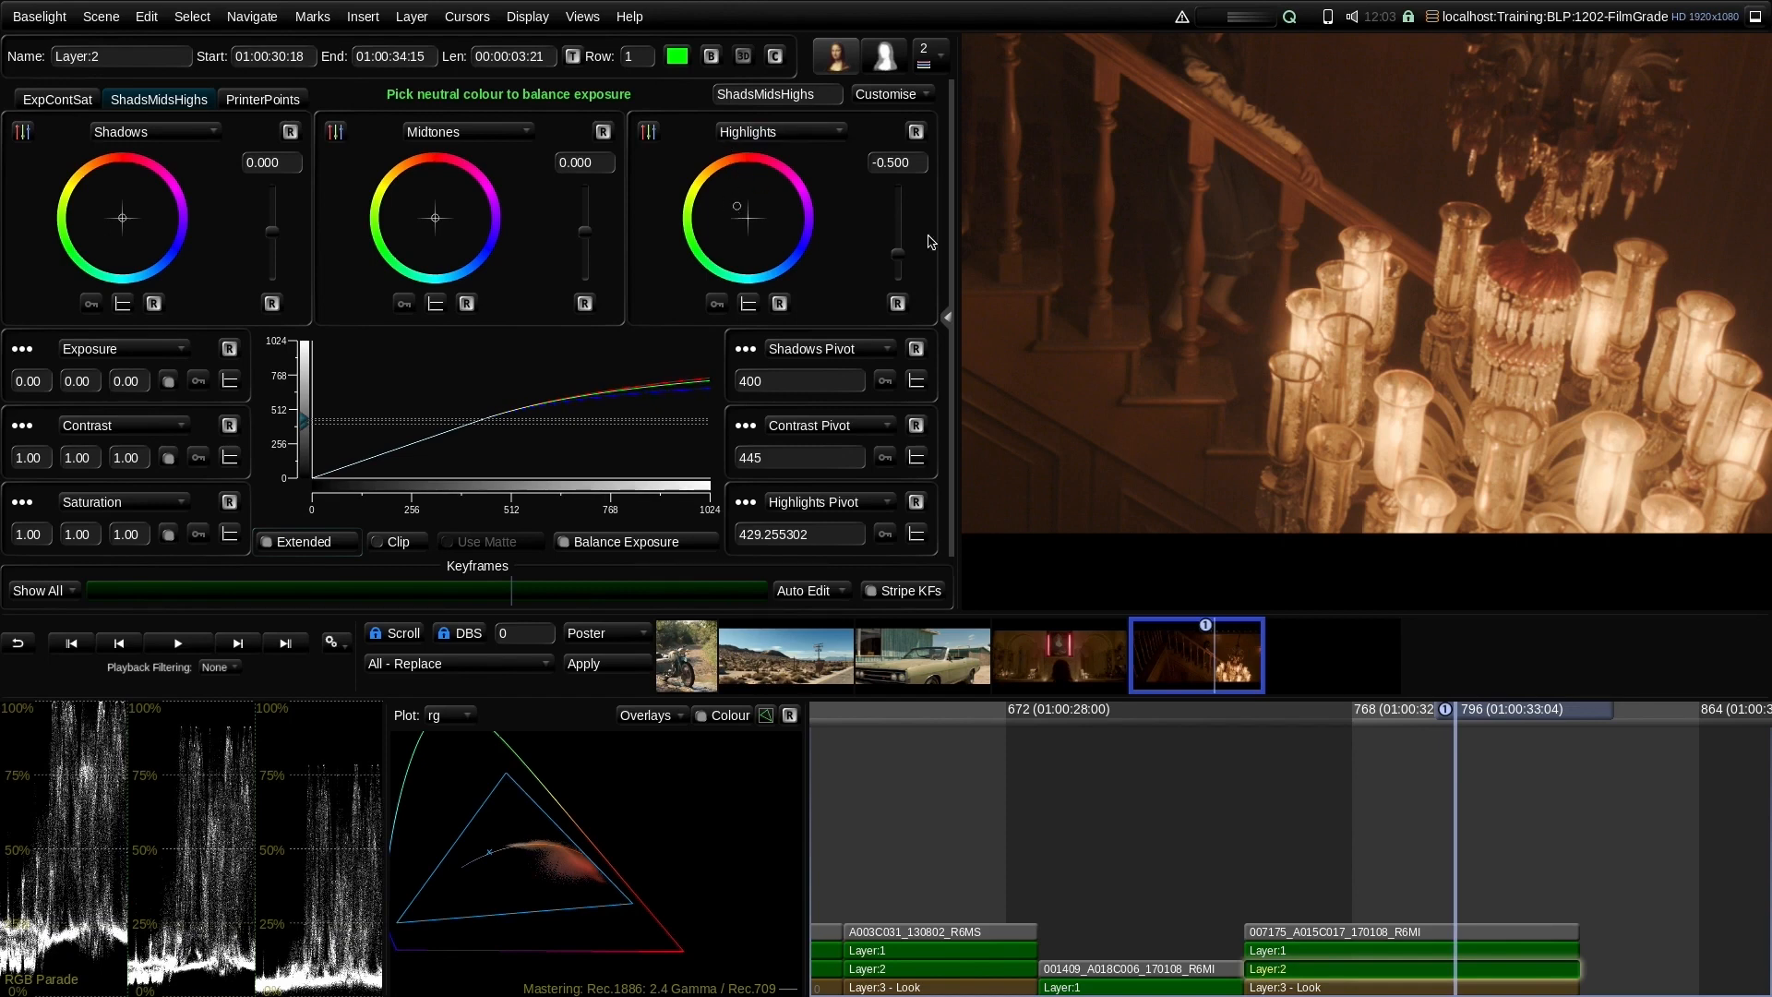
left_click(712, 56)
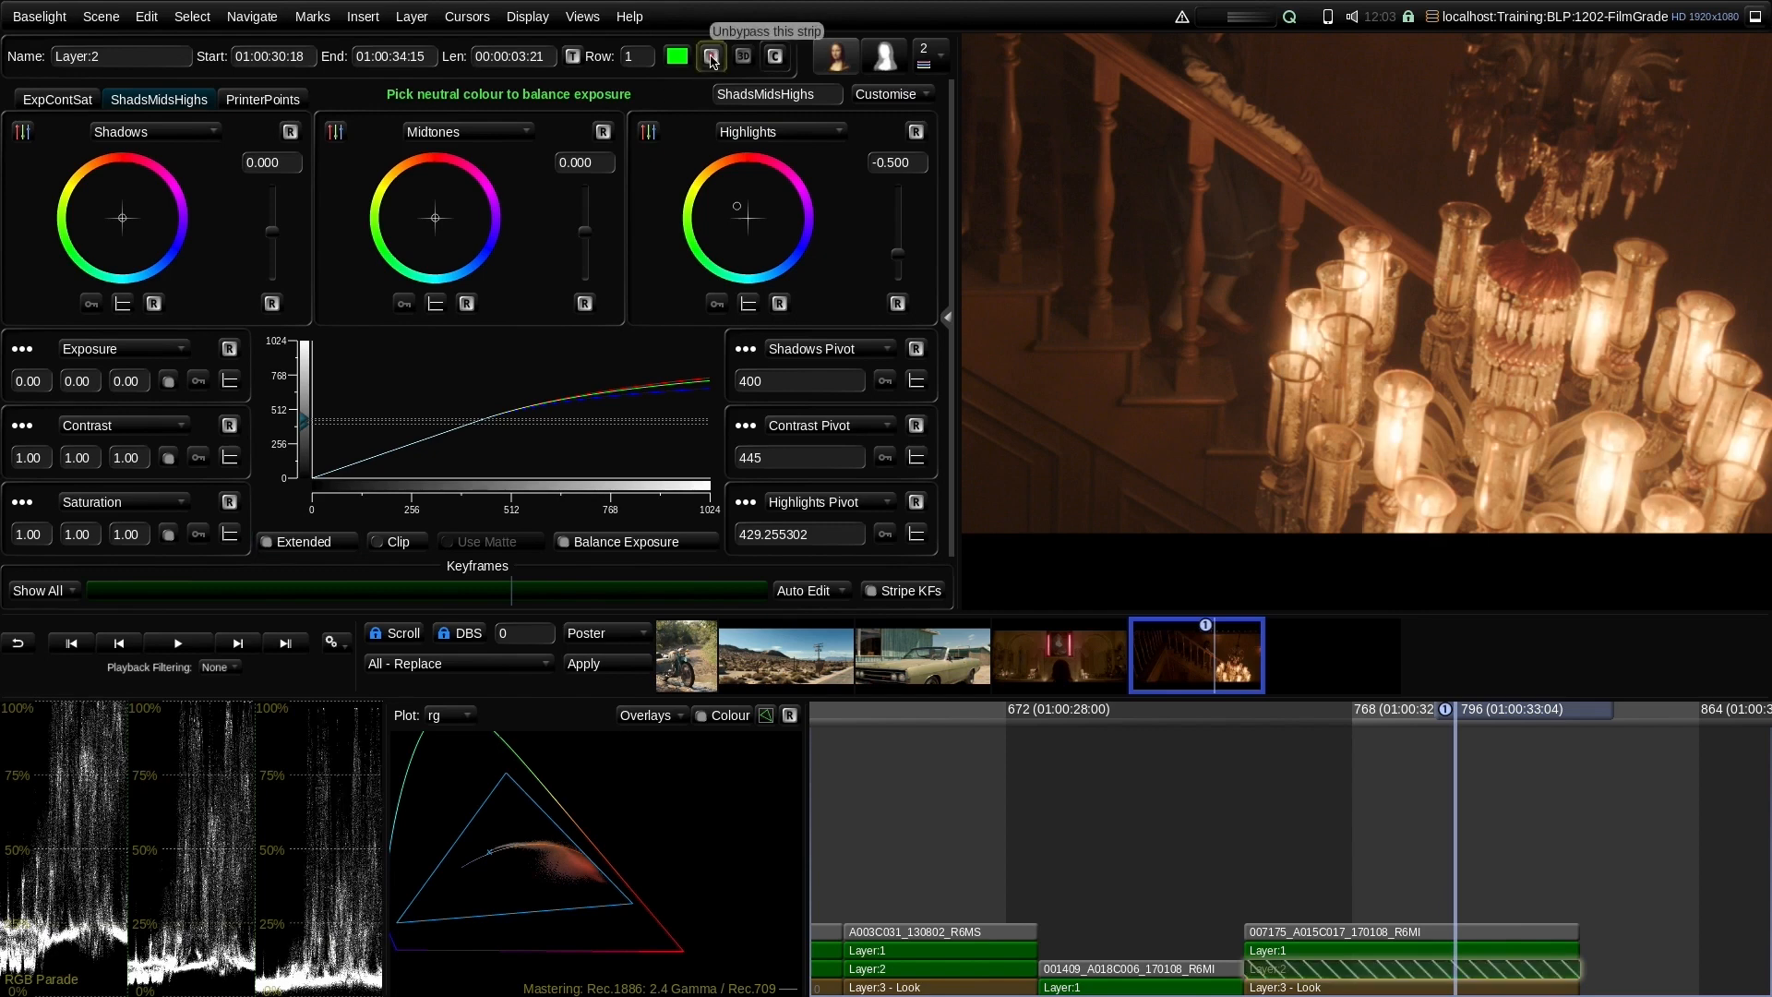
left_click(711, 56)
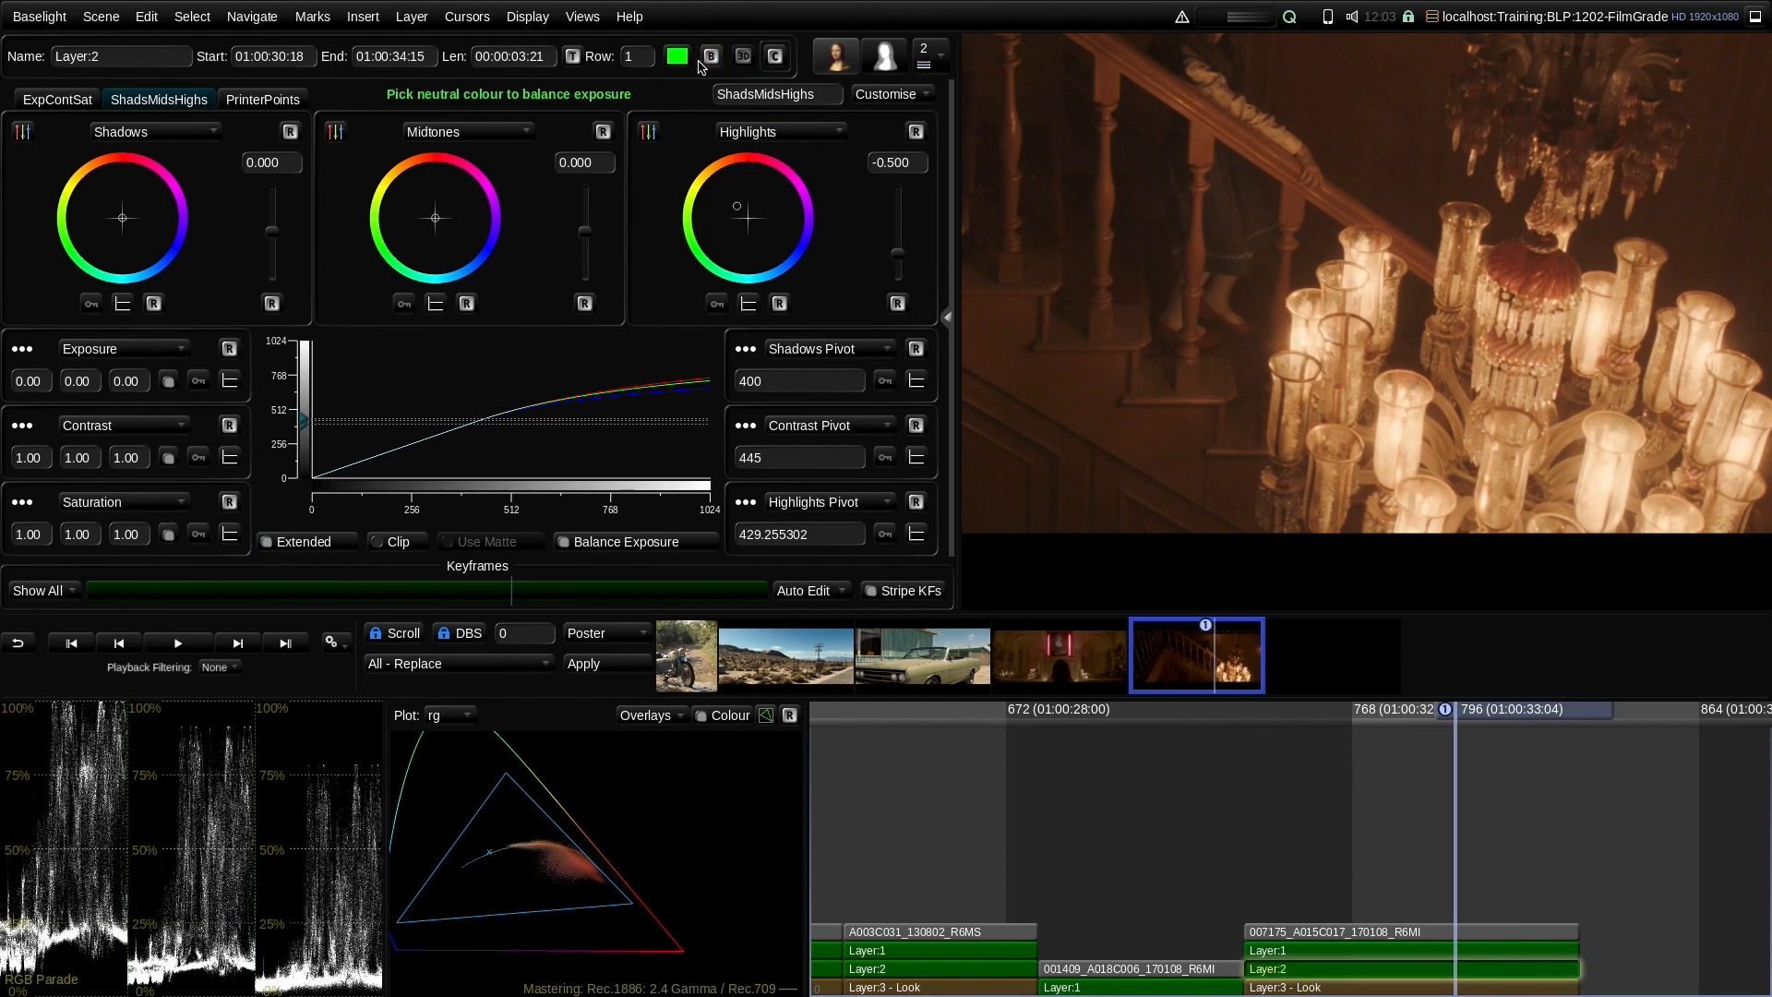
Compare the chandelier close-up with and without the grade, and toggle Layer:2's bypass to compare the full staircase frame
left_click(701, 59)
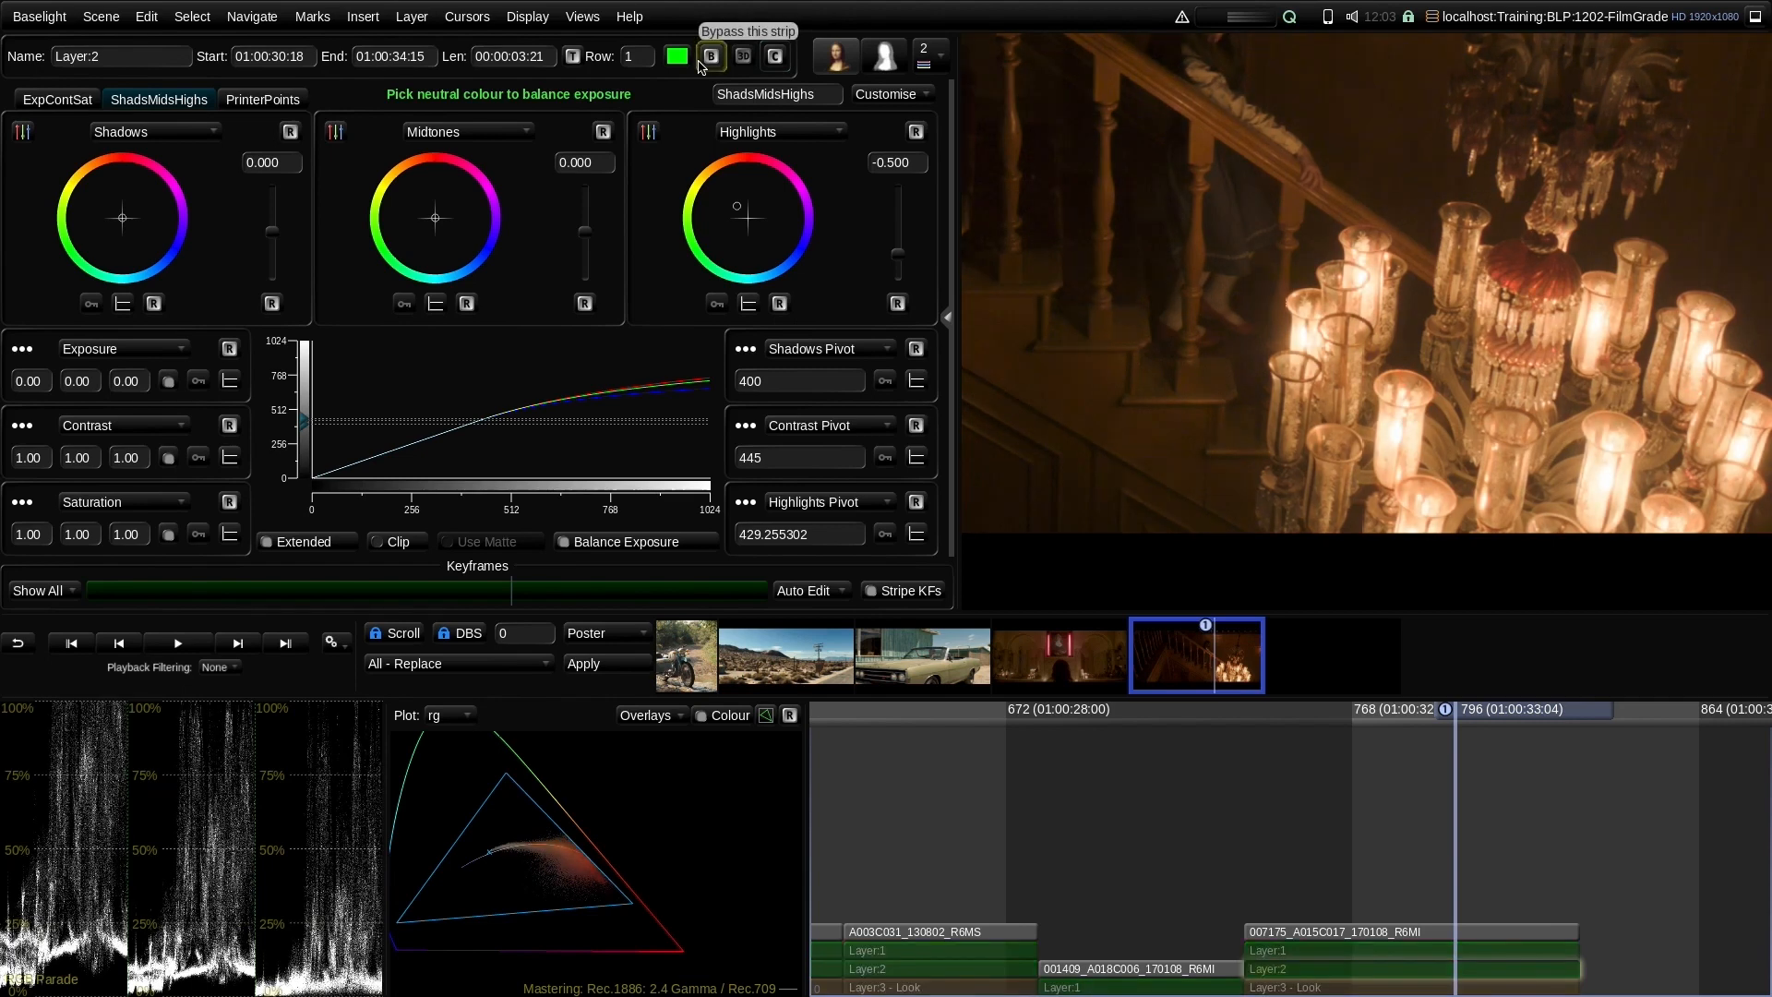
left_click(701, 66)
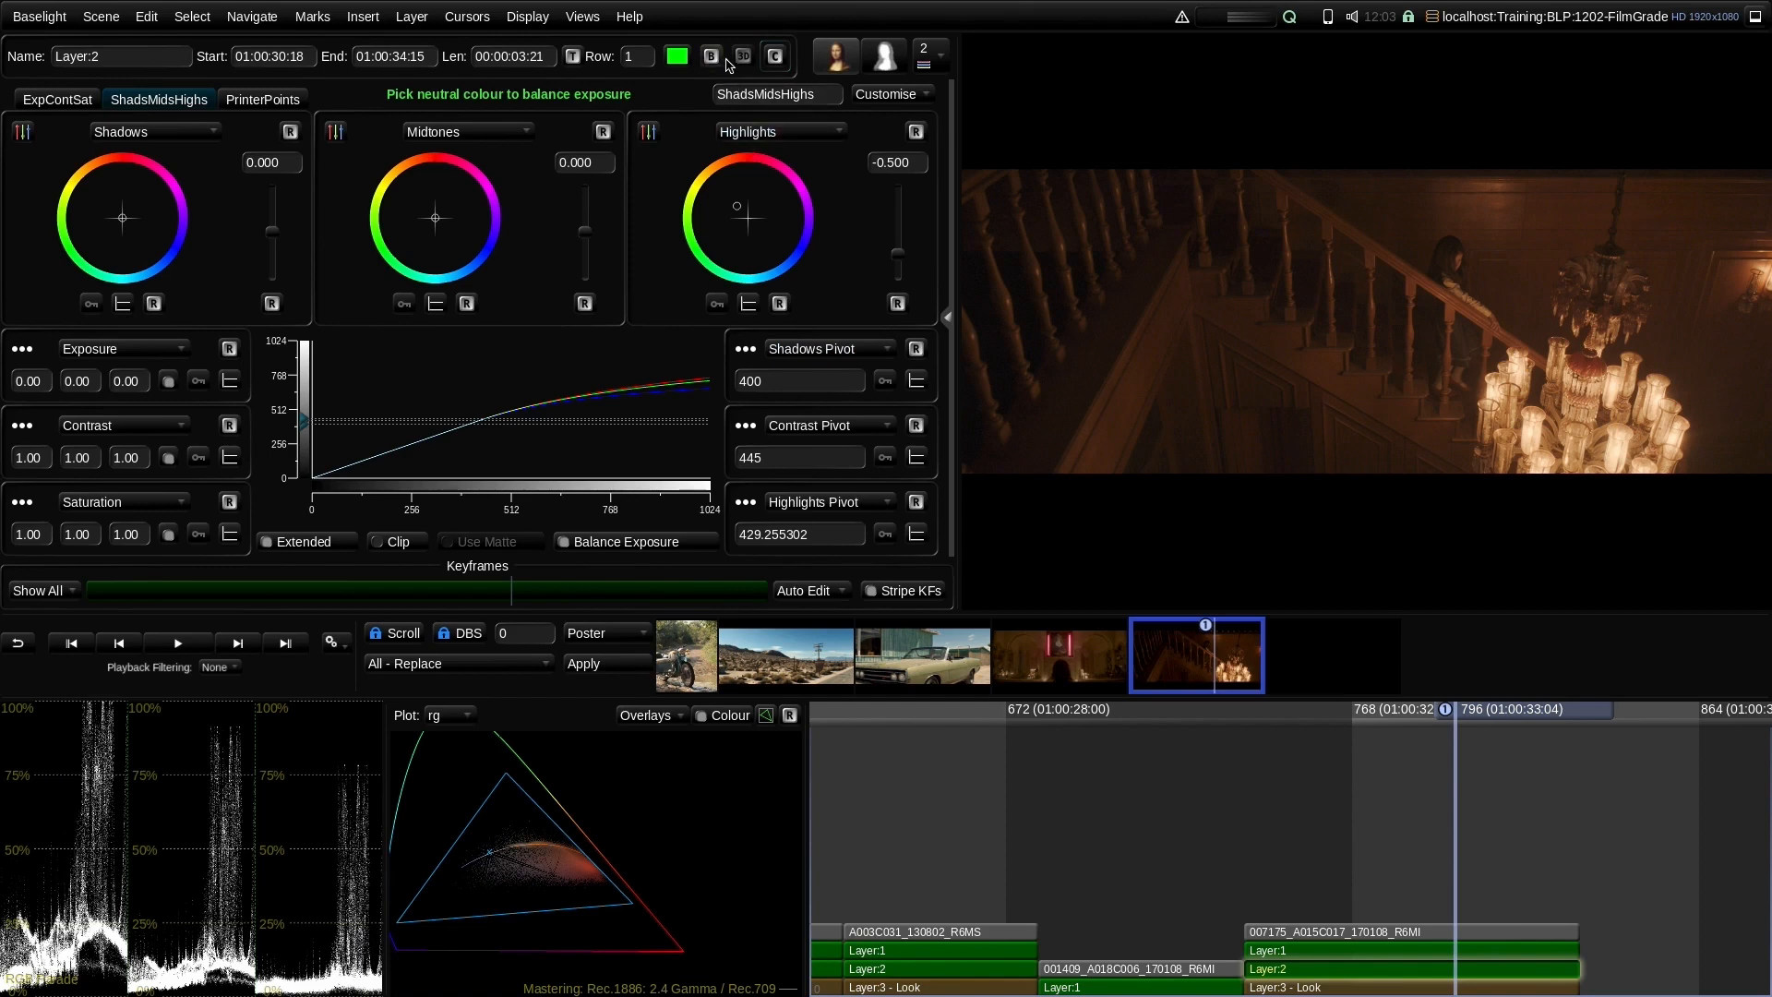
left_click(713, 58)
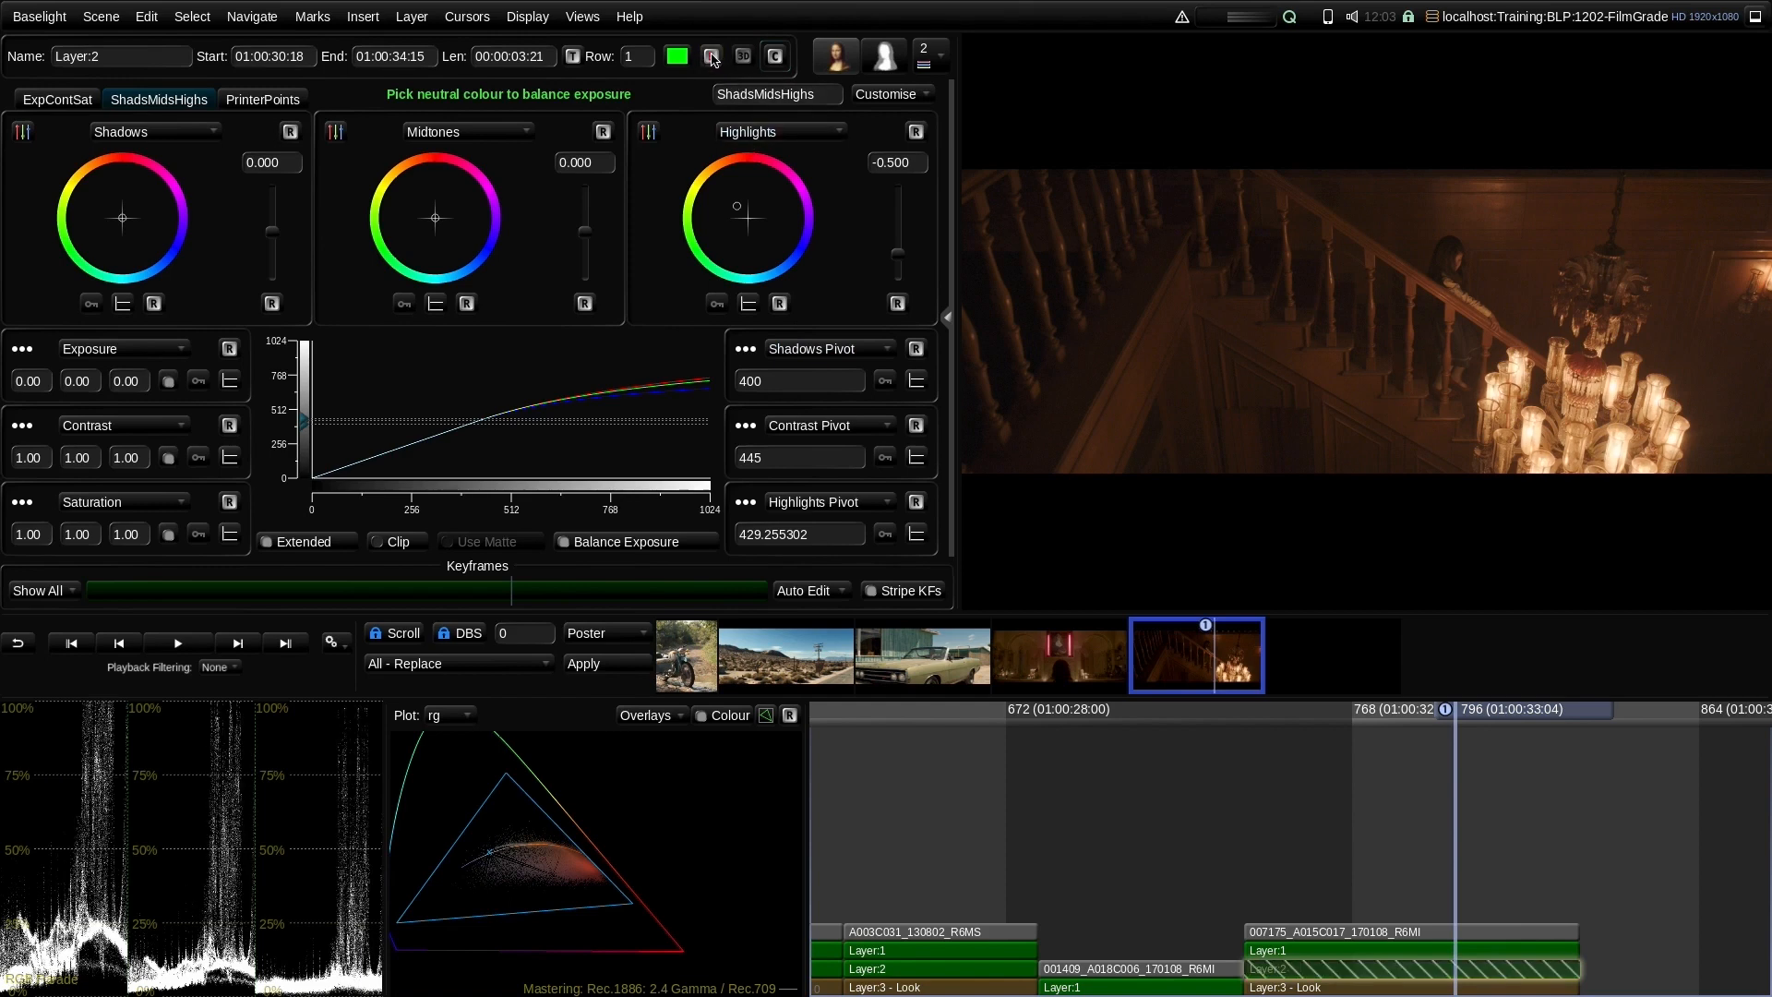
left_click(712, 58)
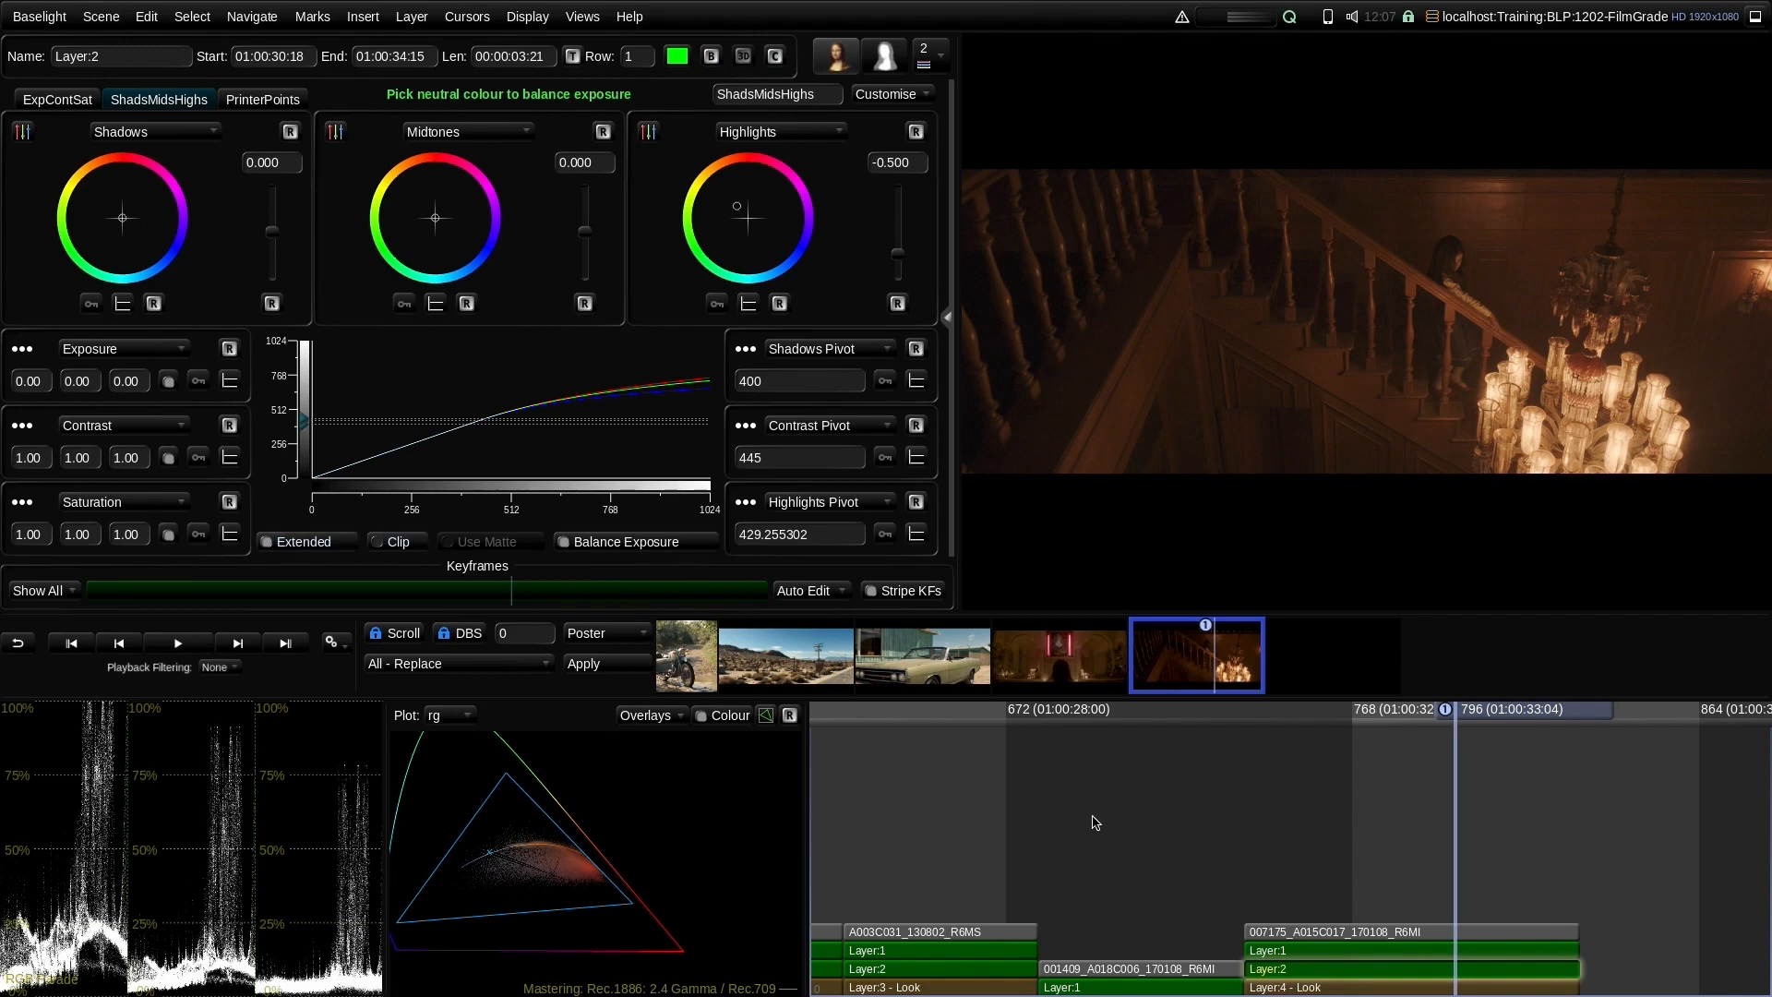
Add Layer:3 to the staircase shot below Layer:2 and make it a Film Grade
key("ctrl+shift+d")
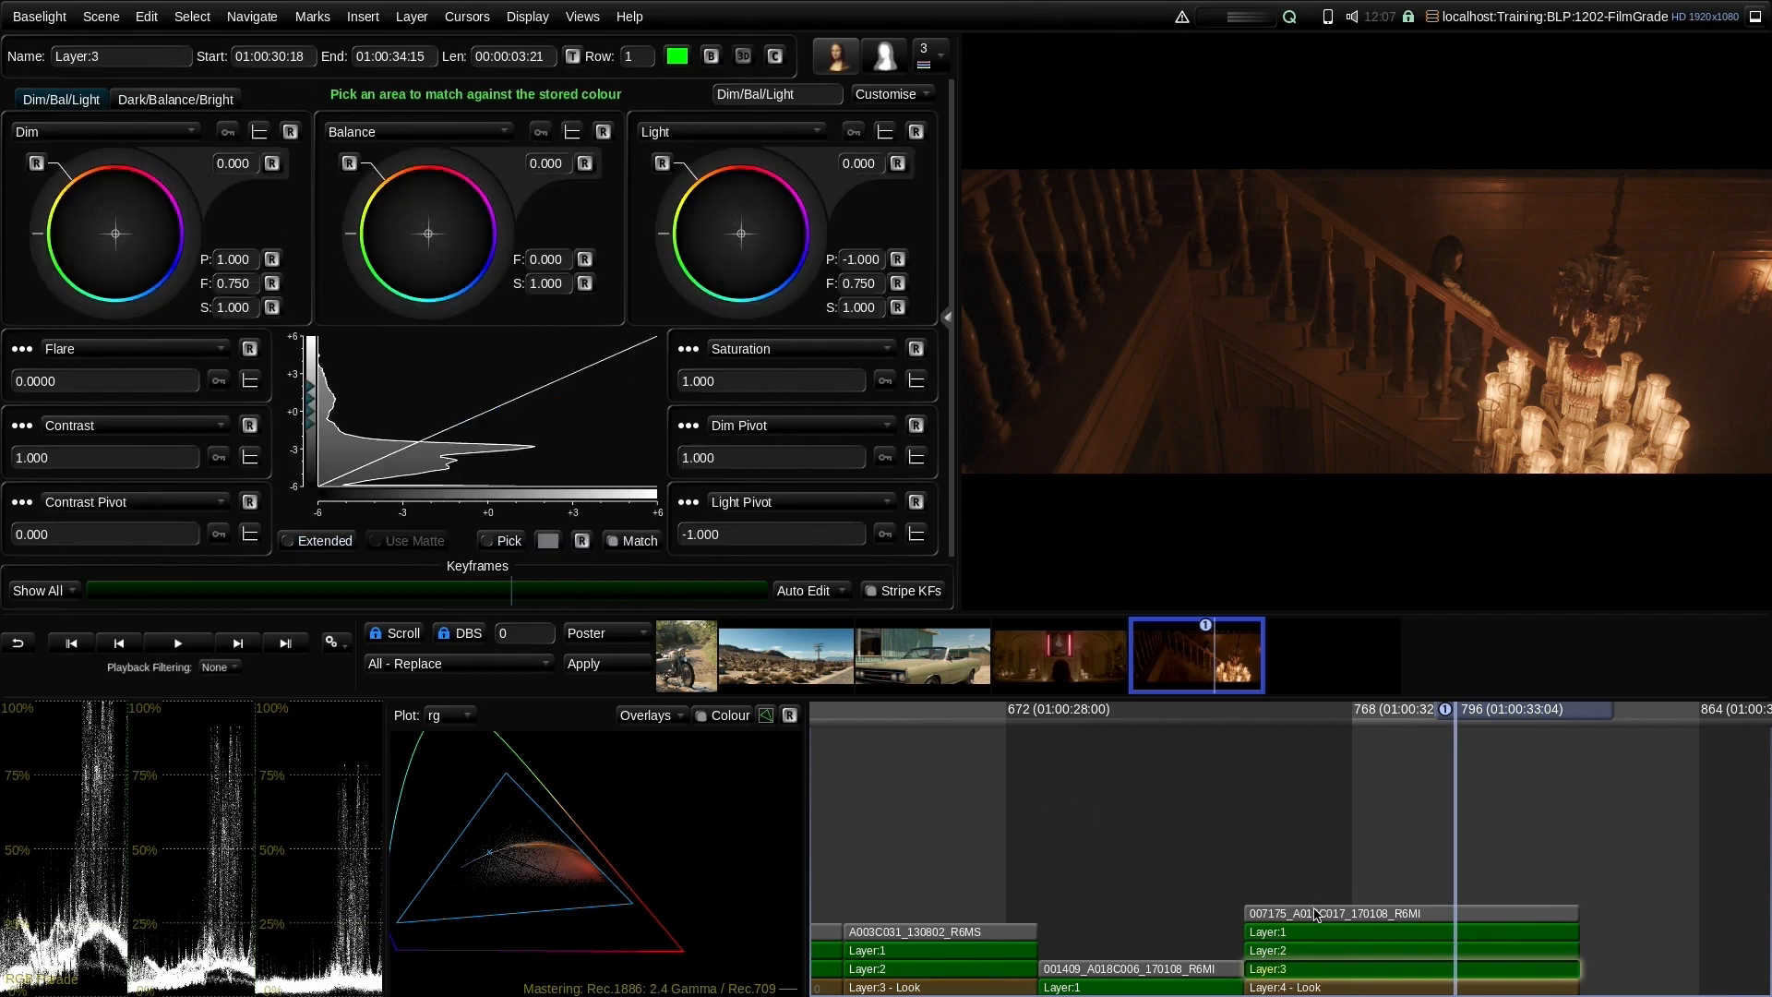
left_click(946, 317)
left_click(799, 262)
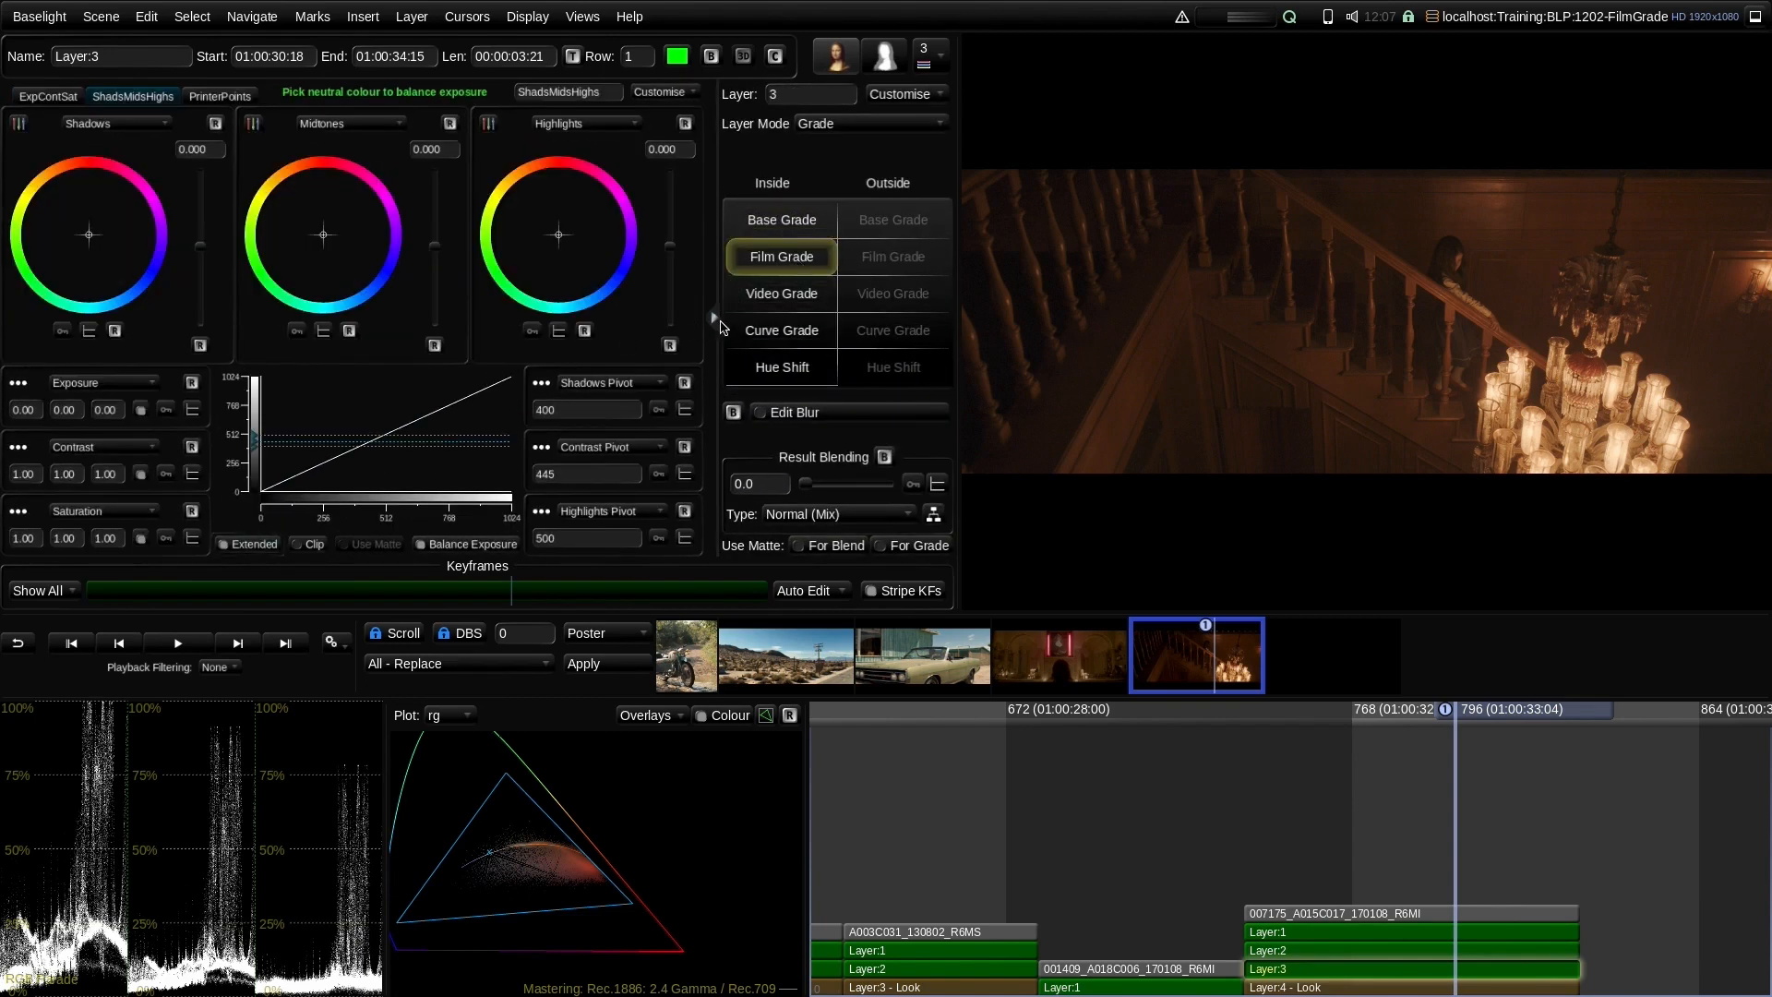
left_click(714, 320)
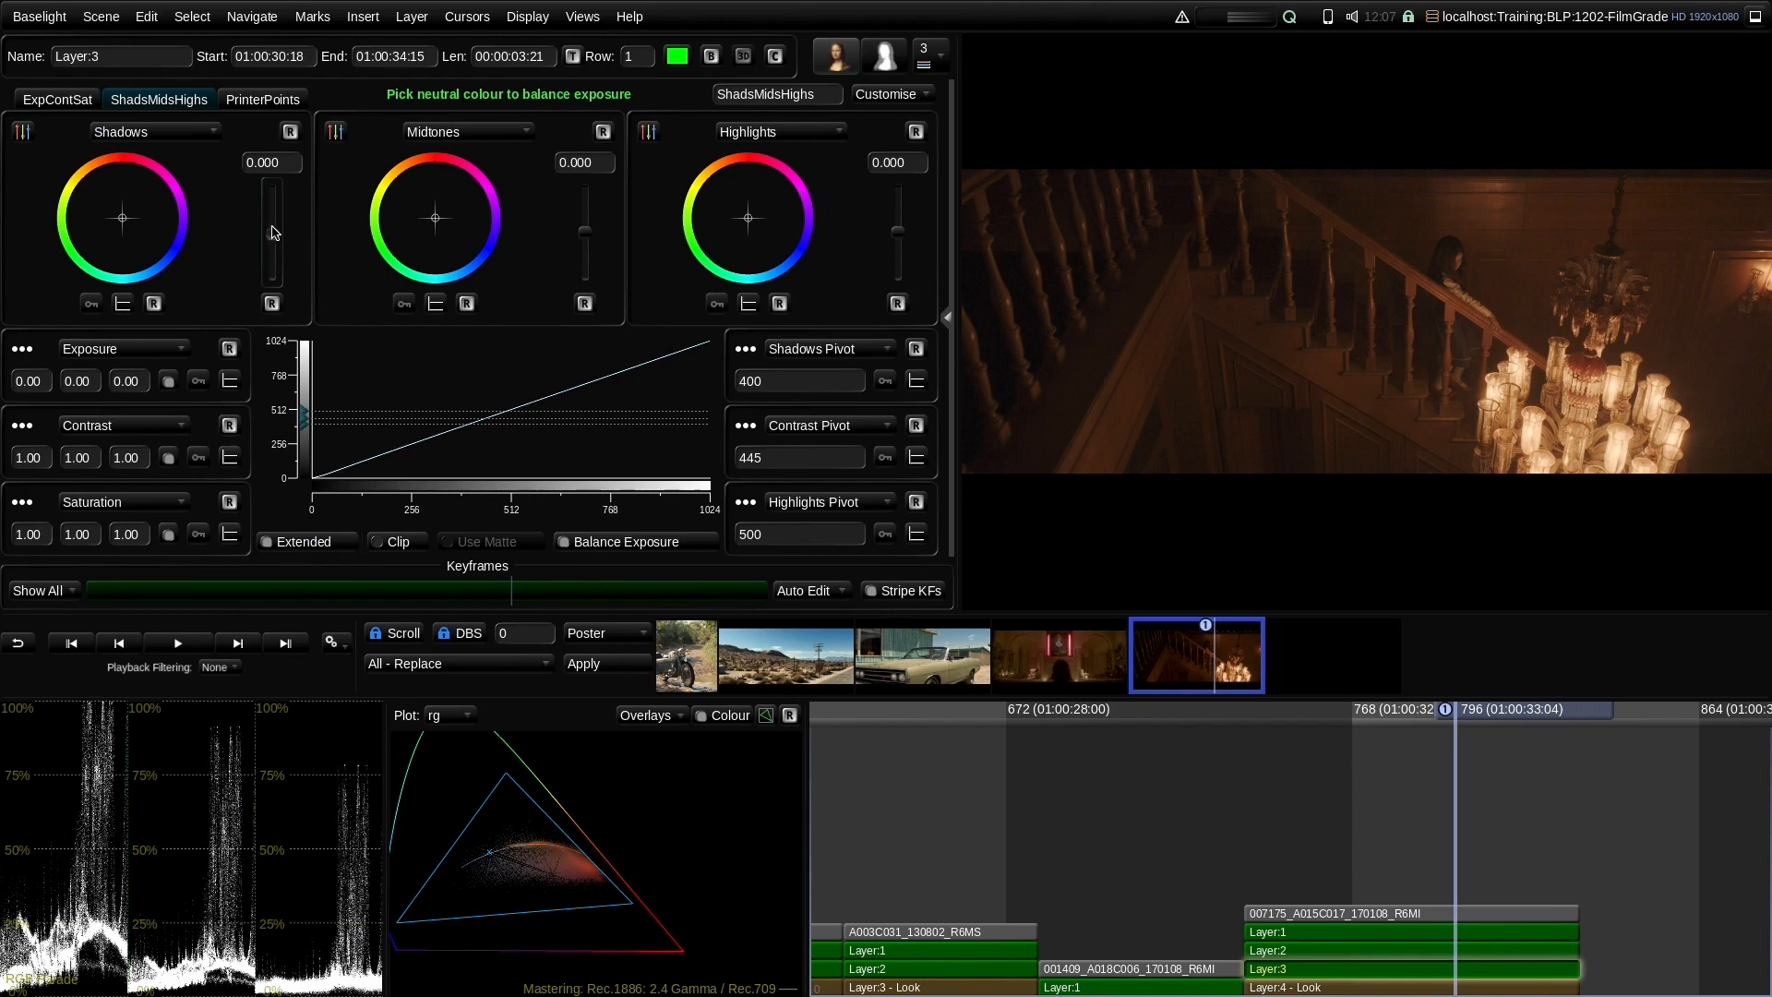
Set Layer:3's Shadows to 0.711 with a Shadows Pivot of about 230, and shift the shadow colour balance towards blue
left_click_drag(272, 231, 274, 177)
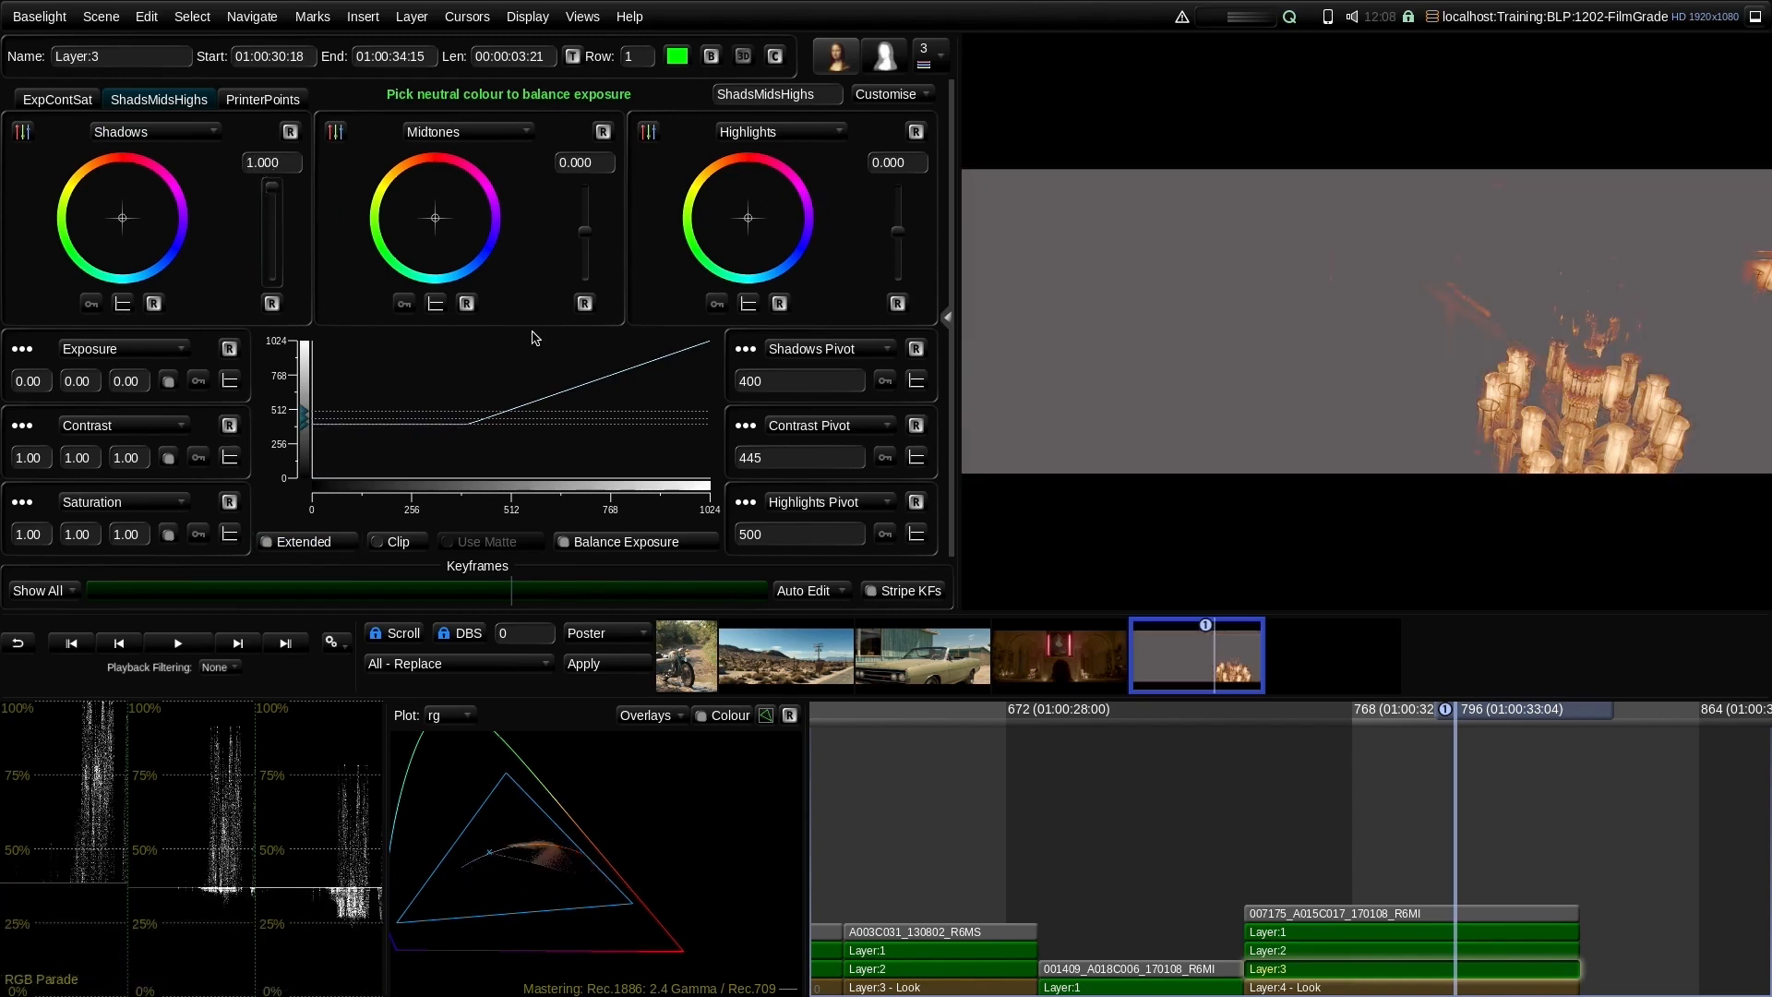
left_click_drag(750, 380, 744, 422)
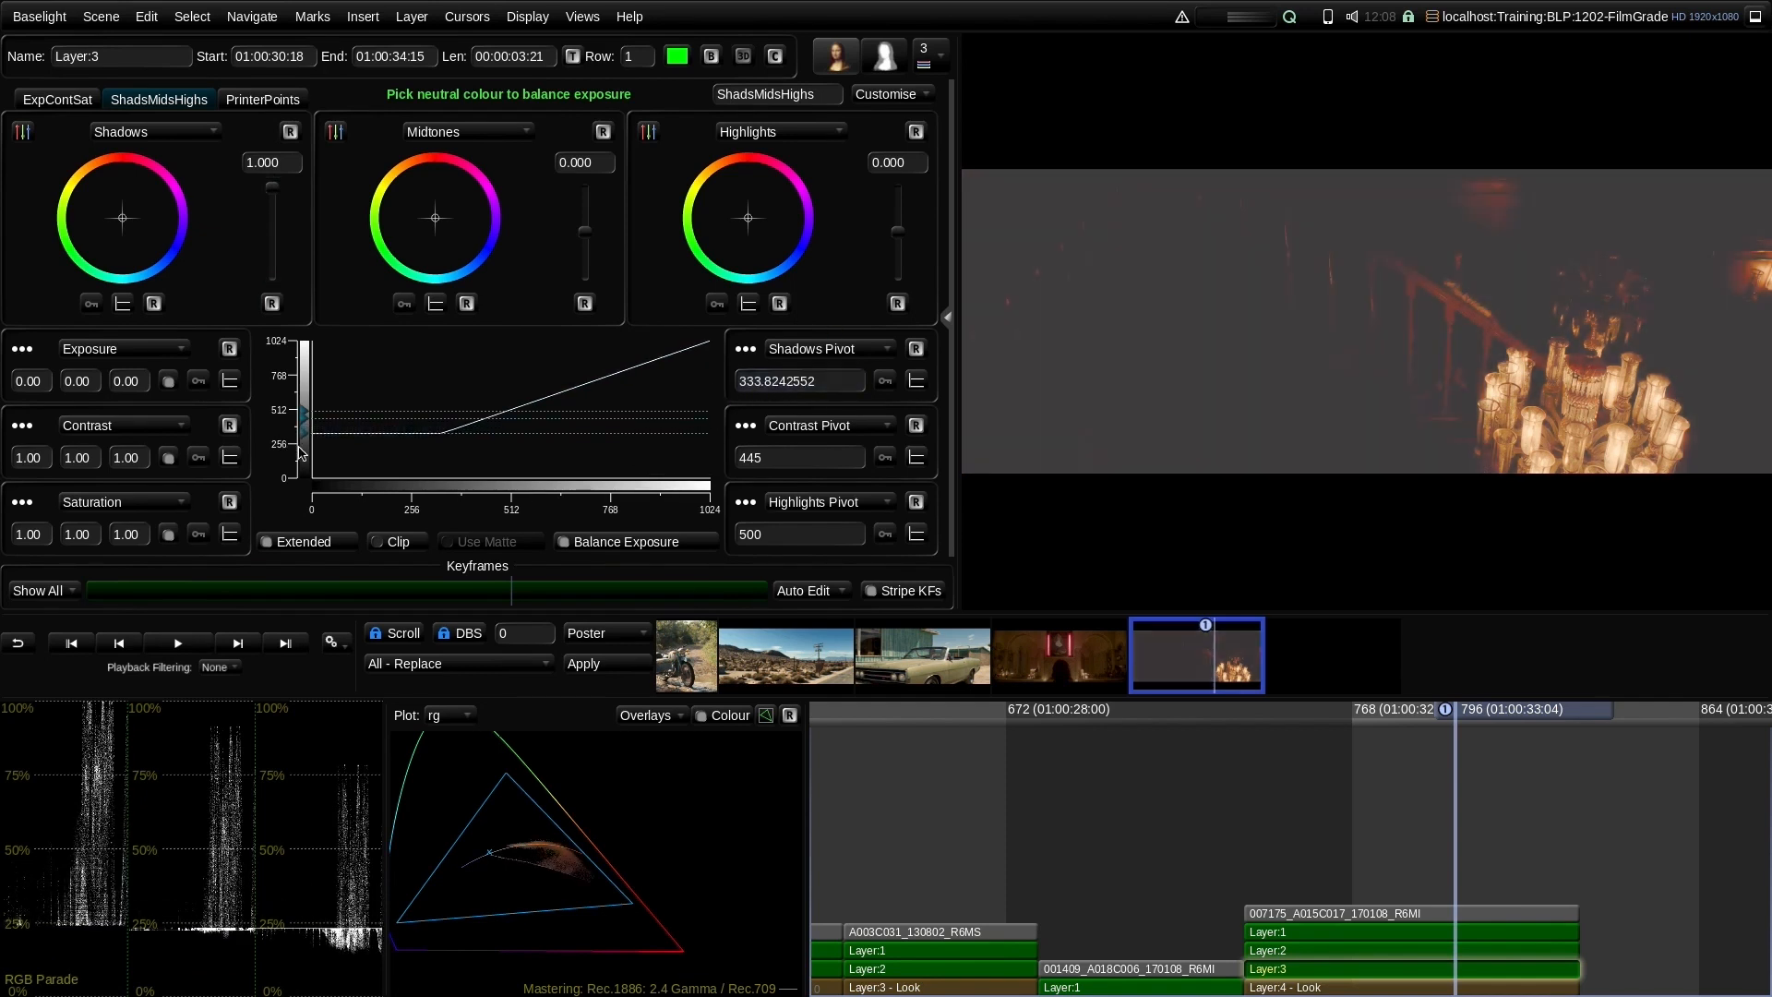
mouse_move(305, 433)
left_mouse_down()
mouse_move(305, 467)
mouse_move(303, 451)
left_mouse_up()
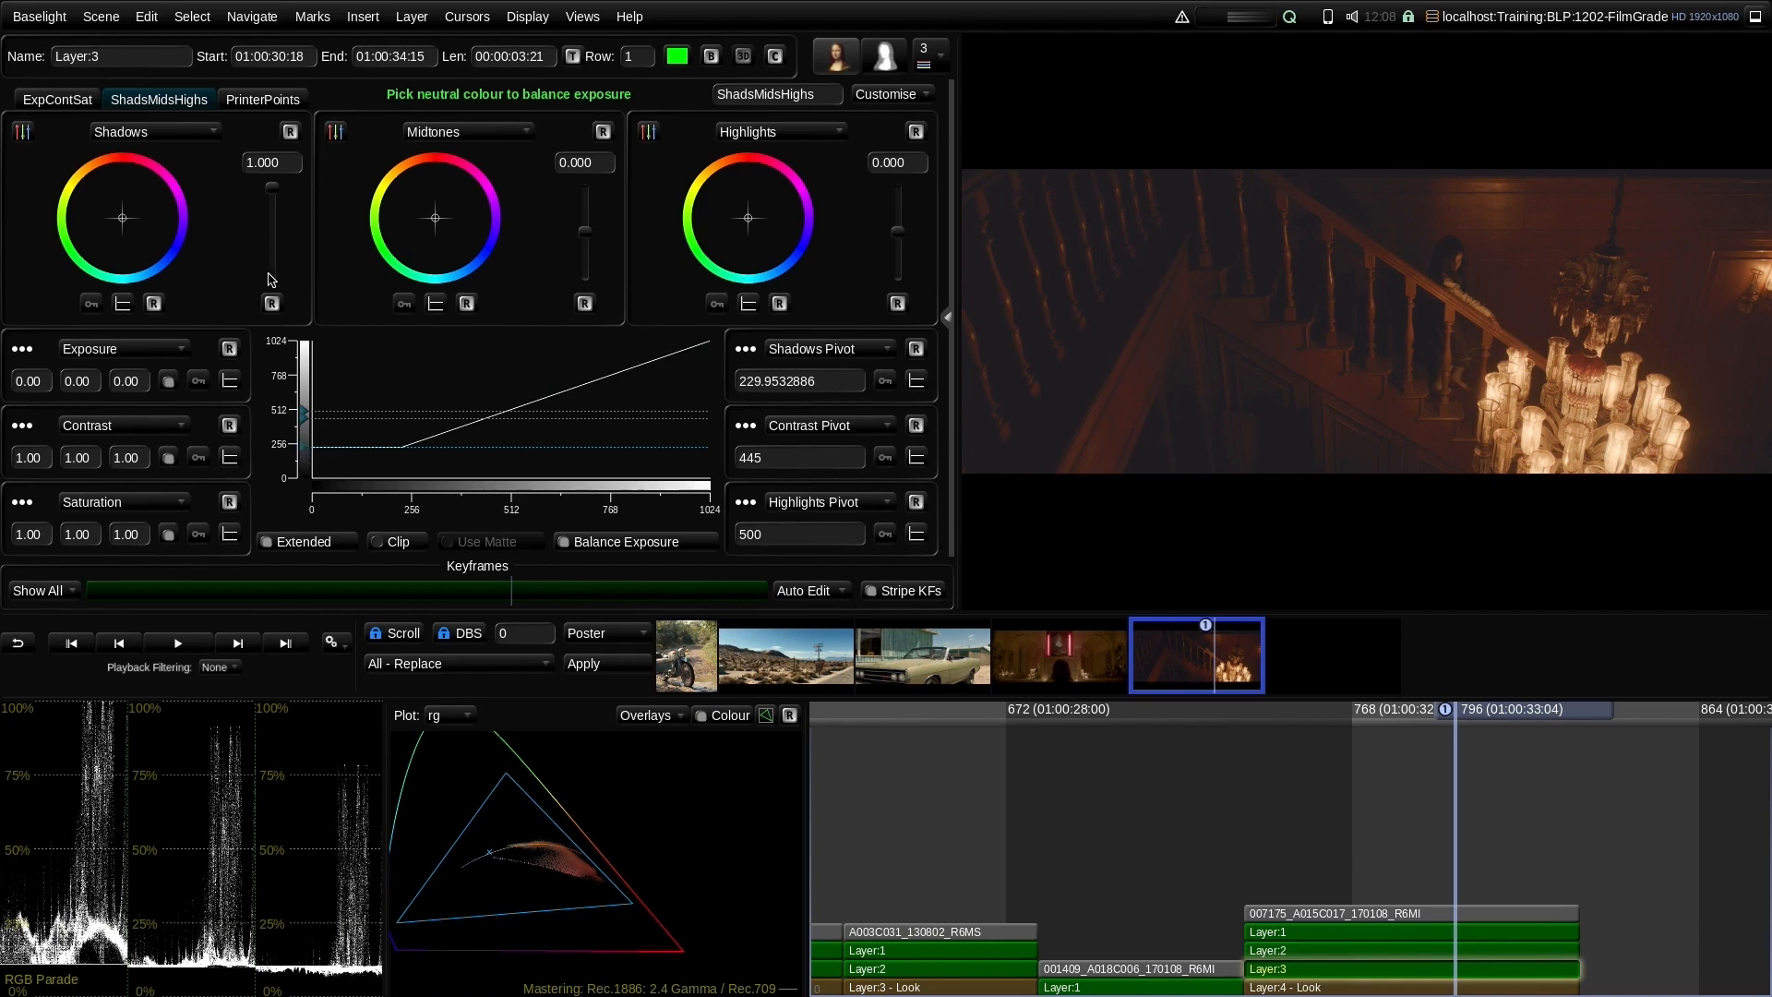
left_click_drag(273, 189, 273, 201)
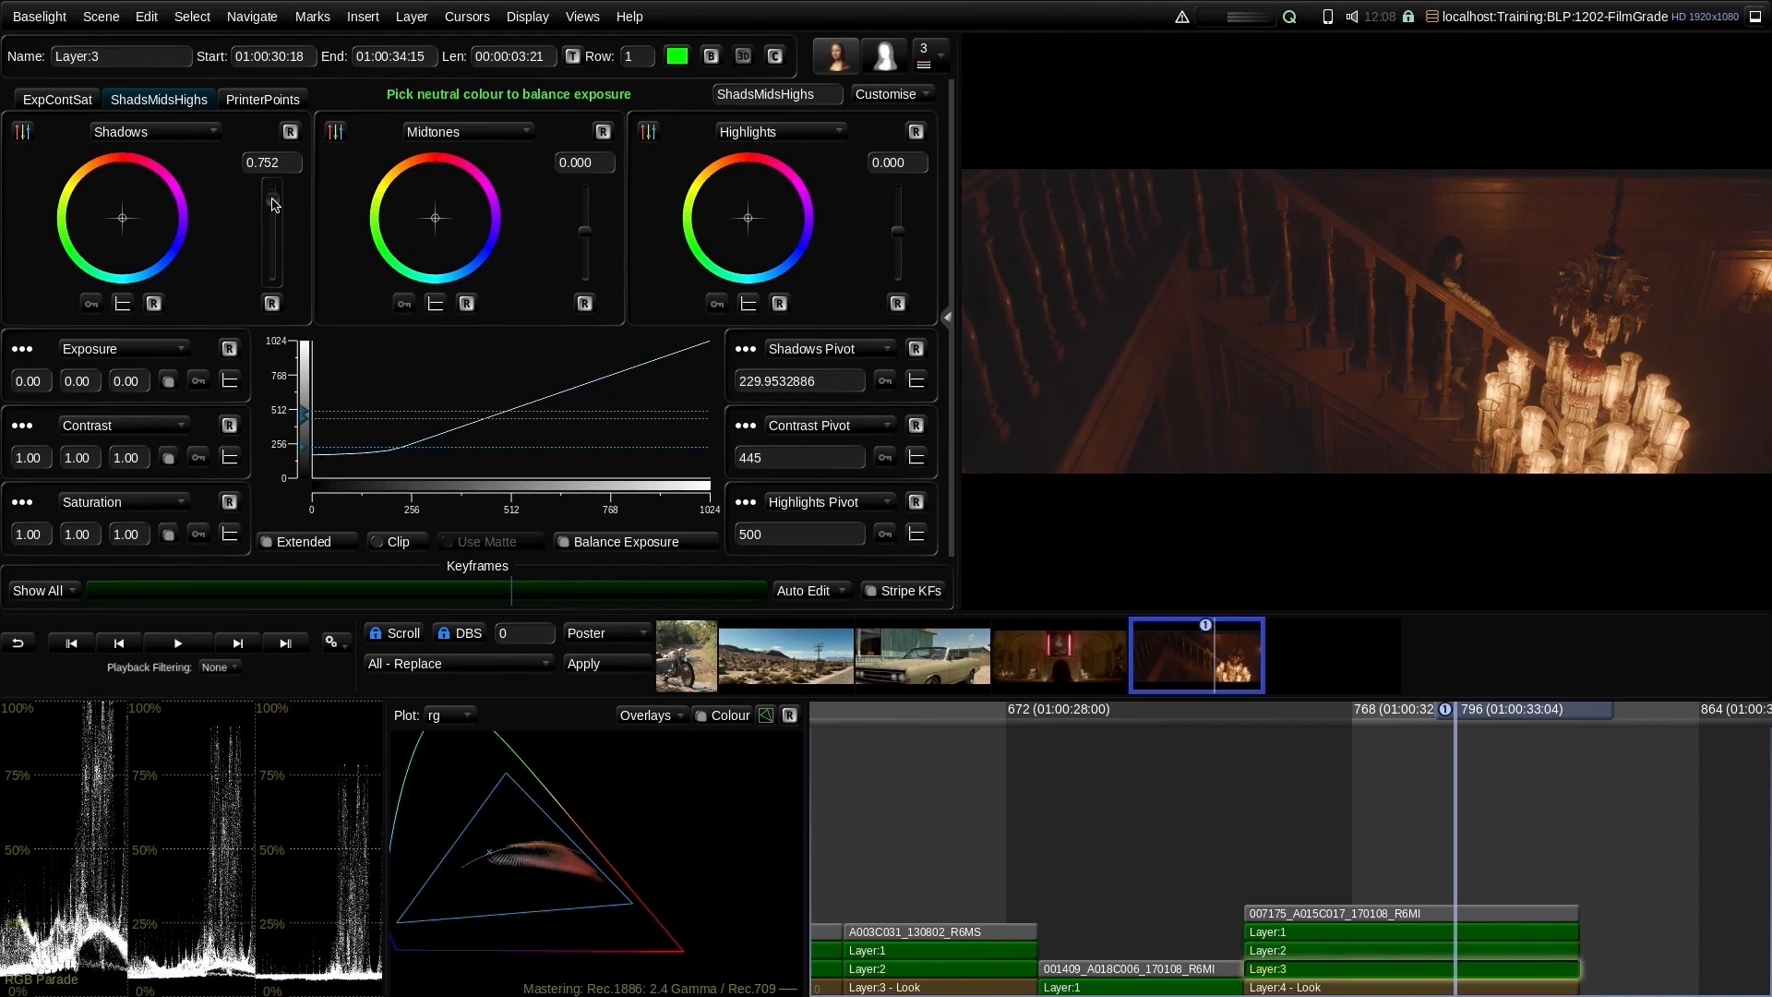
left_click_drag(273, 200, 274, 209)
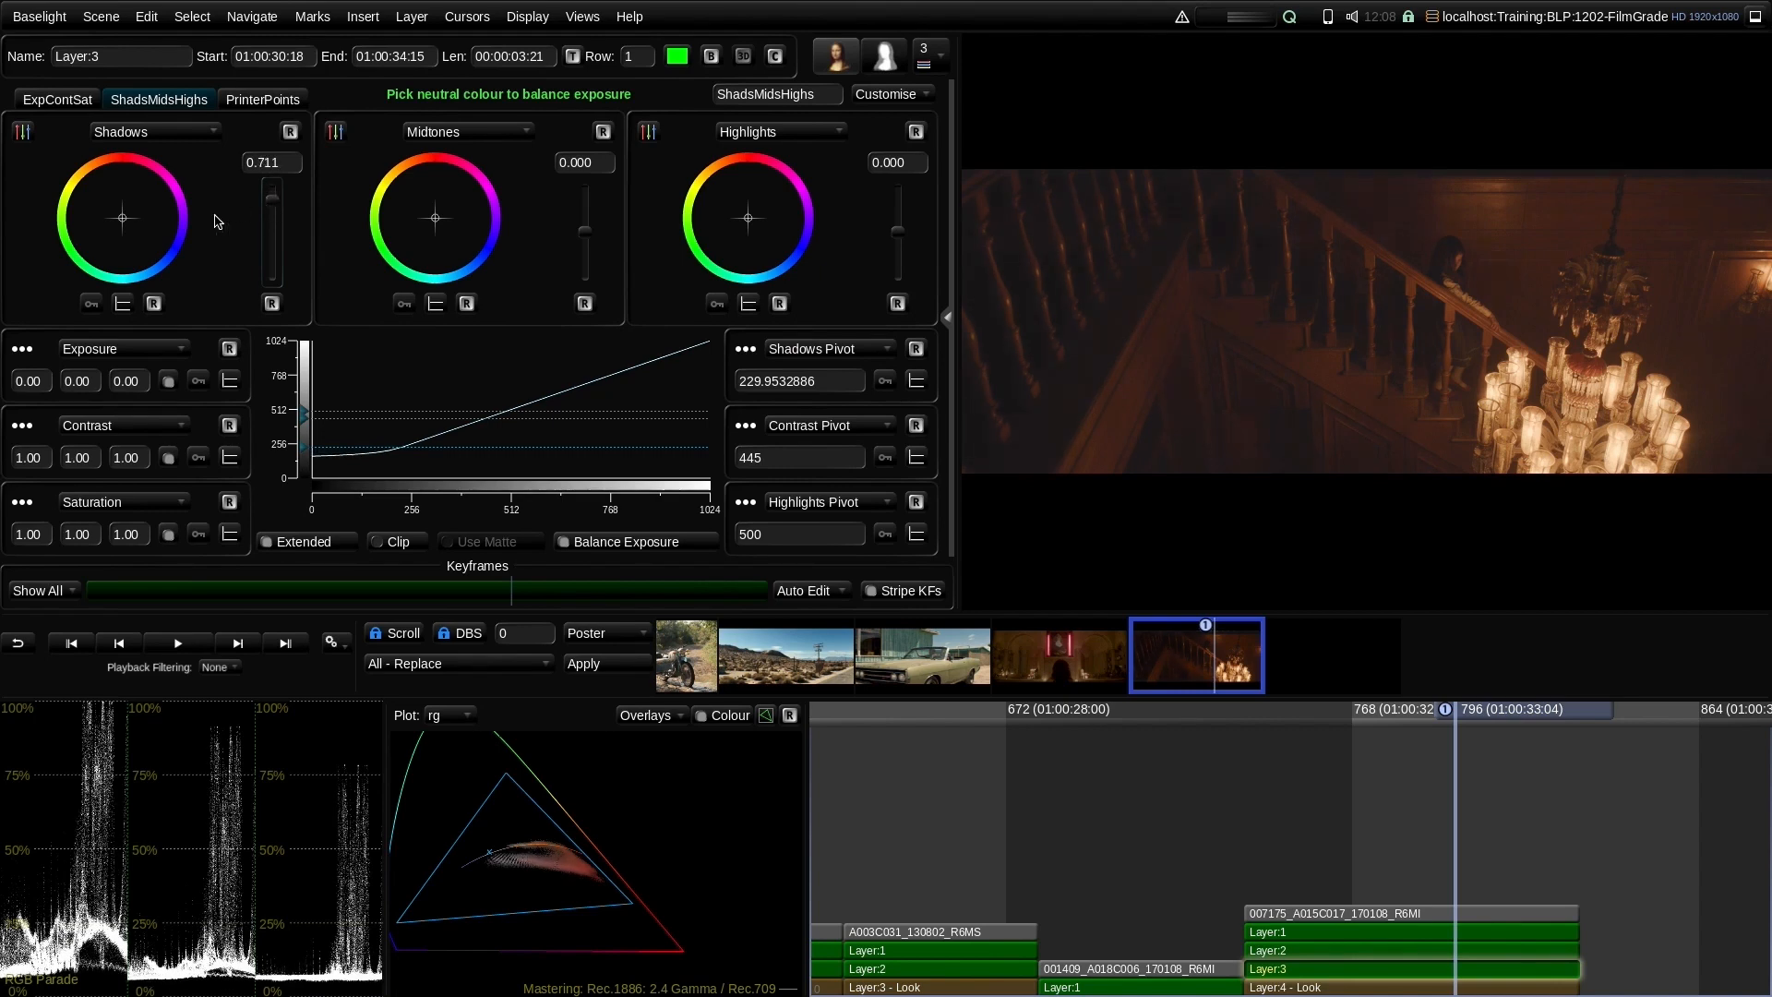
mouse_move(123, 223)
left_mouse_down()
mouse_move(135, 251)
mouse_move(153, 239)
left_mouse_up()
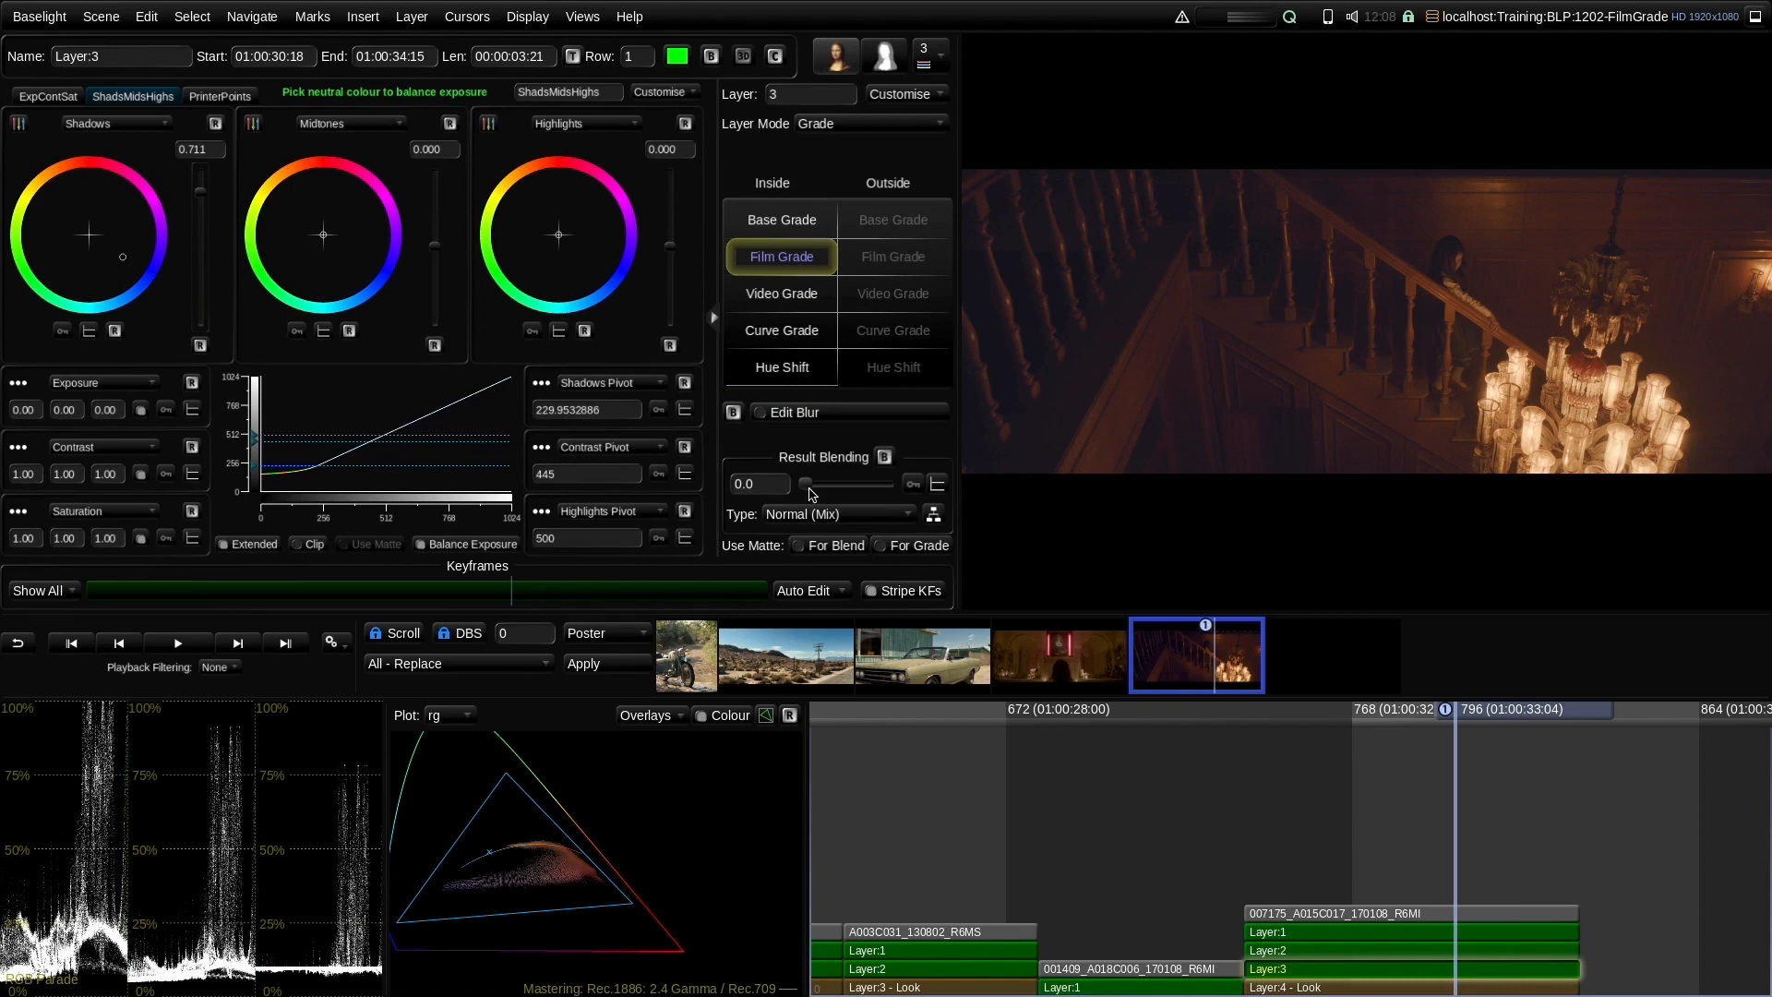
Set Layer:3's Result Blending to 28.3 and bypass the layer
left_click_drag(805, 483, 833, 500)
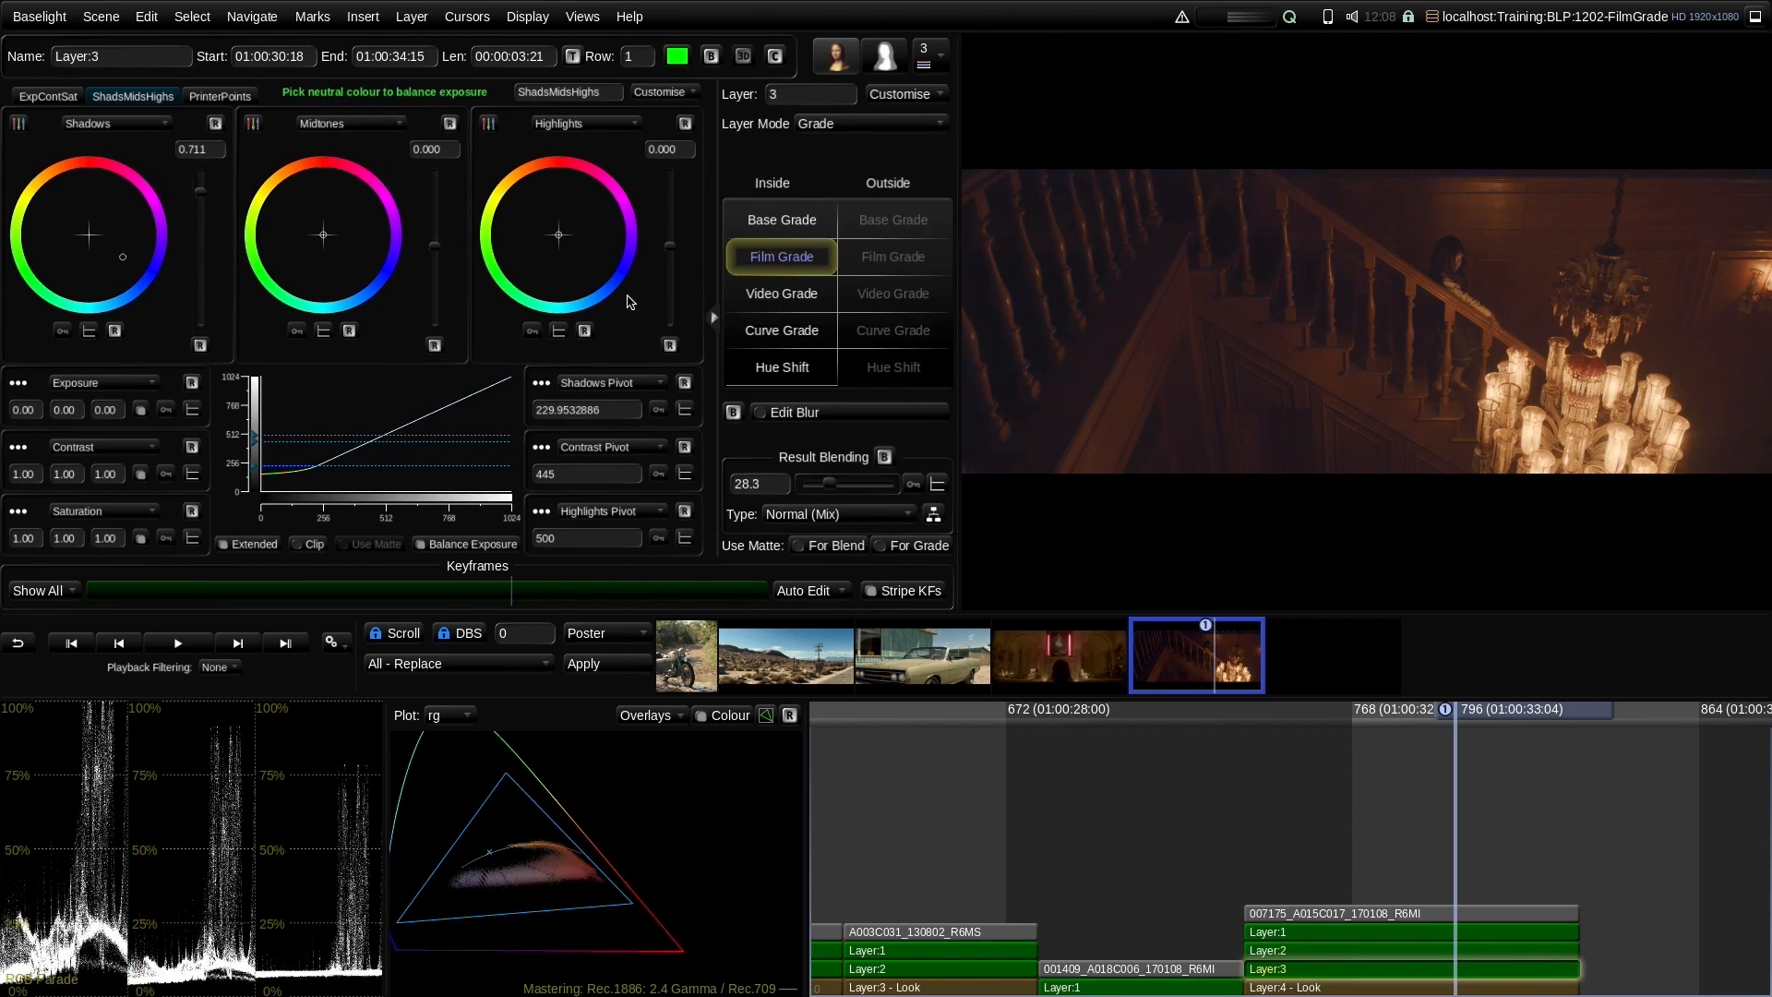
left_click(713, 317)
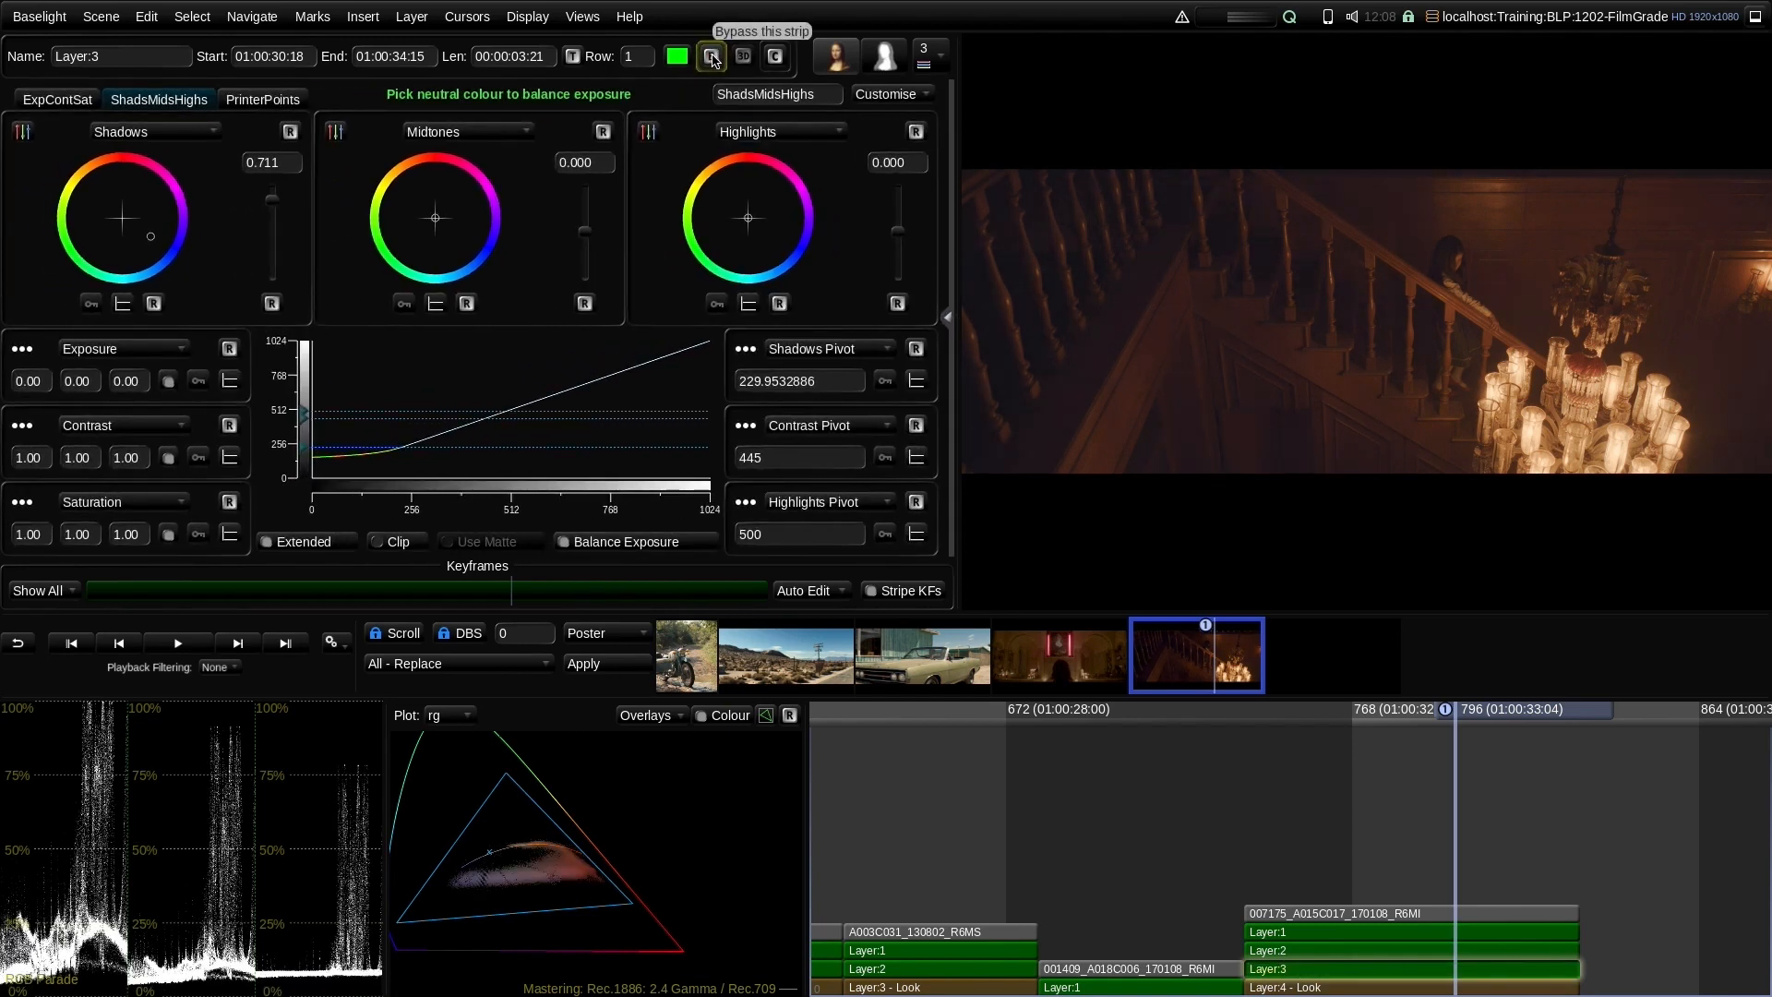
left_click(712, 57)
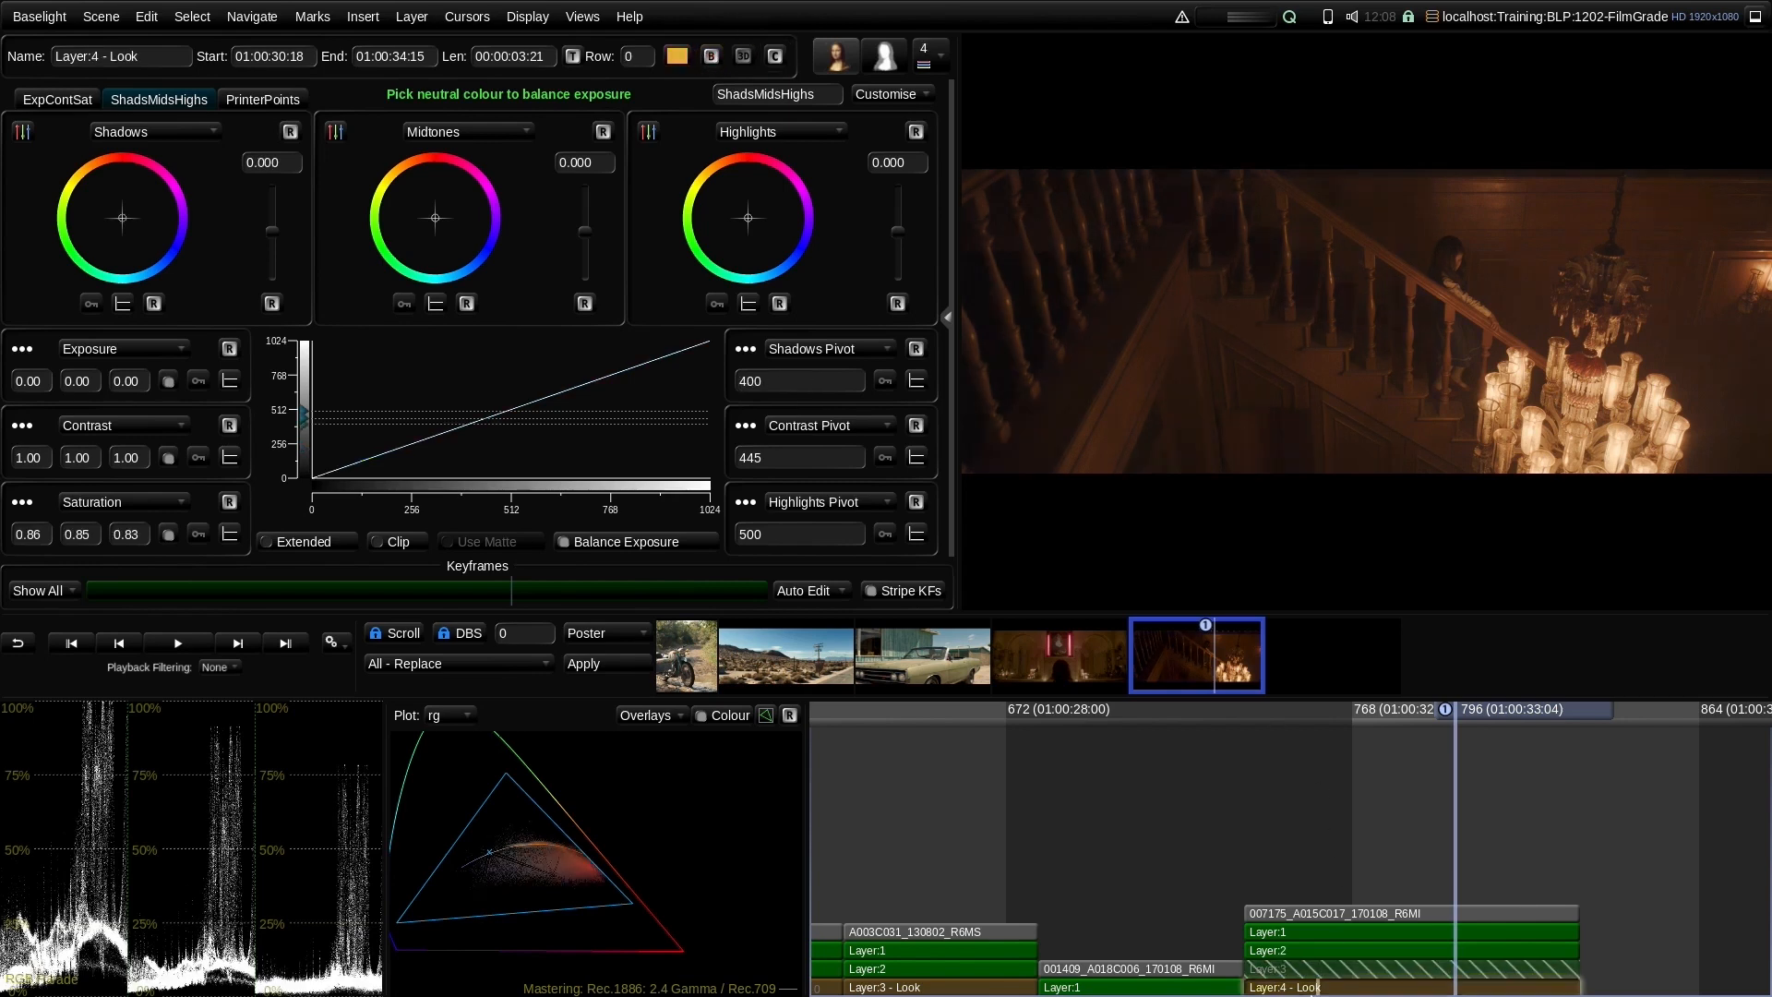
Insert a Colour Space operator below the Look layer and convert to Rec.1886: 2.4 Gamma / Rec.709
left_click(363, 16)
mouse_move(397, 76)
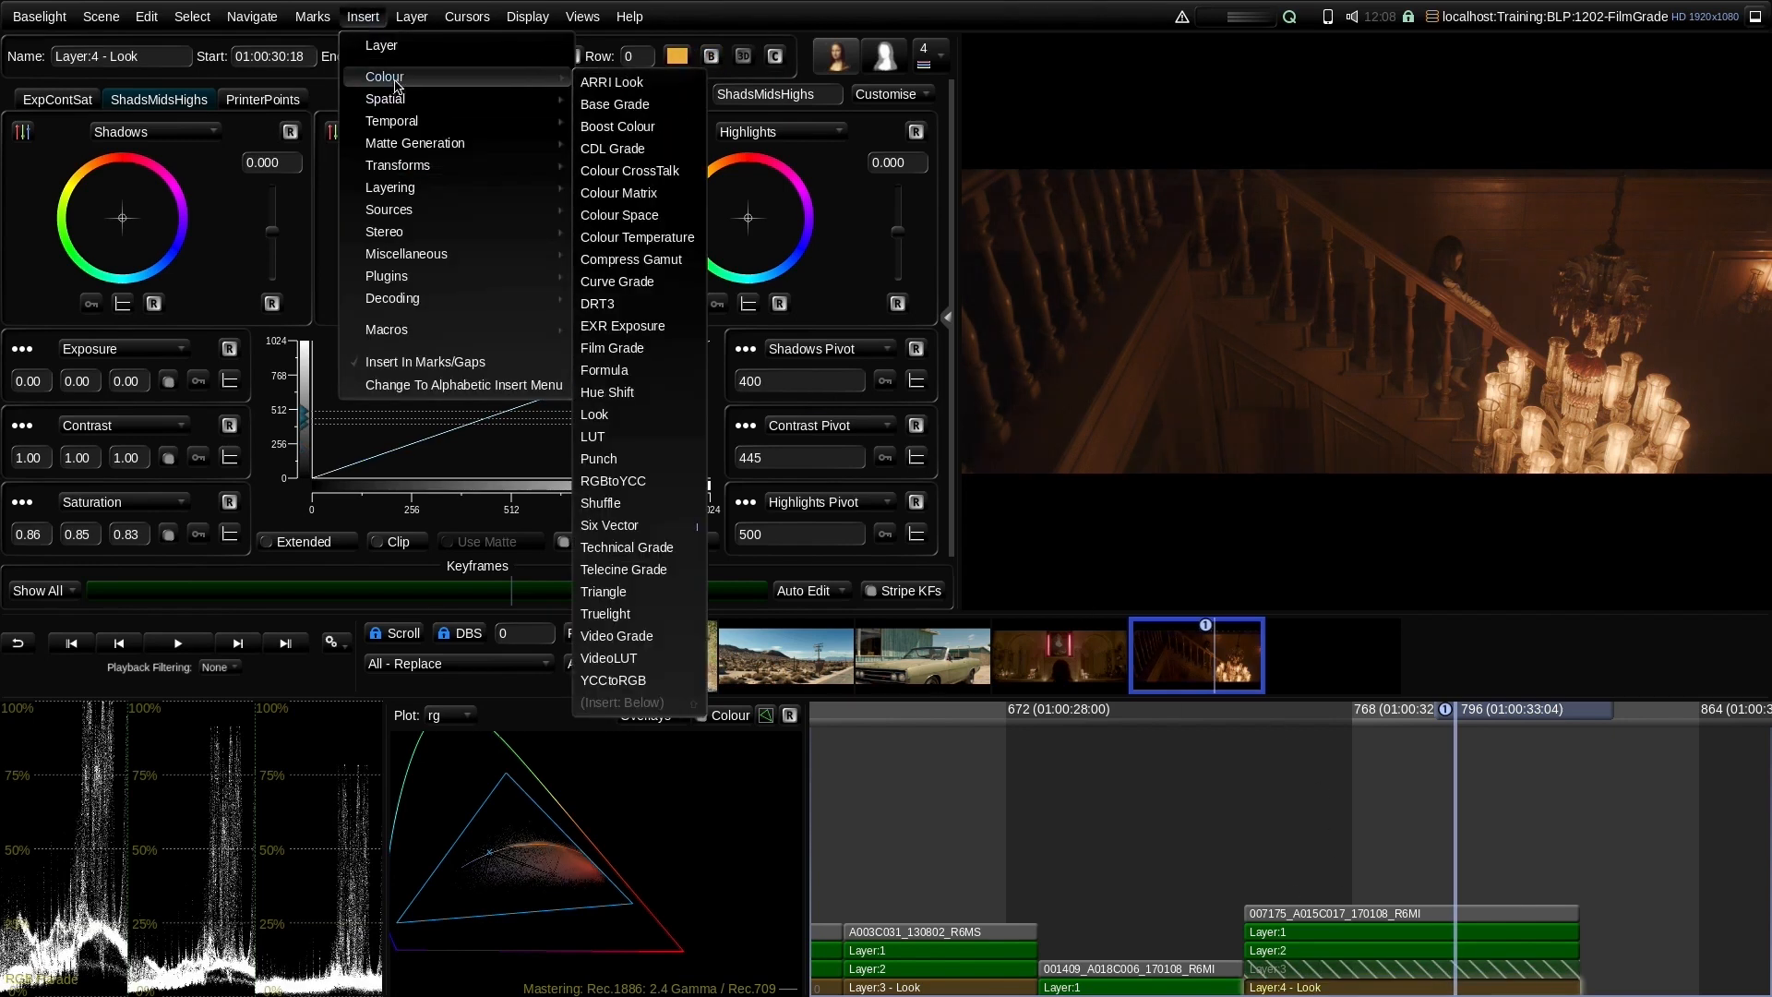
left_click(645, 219)
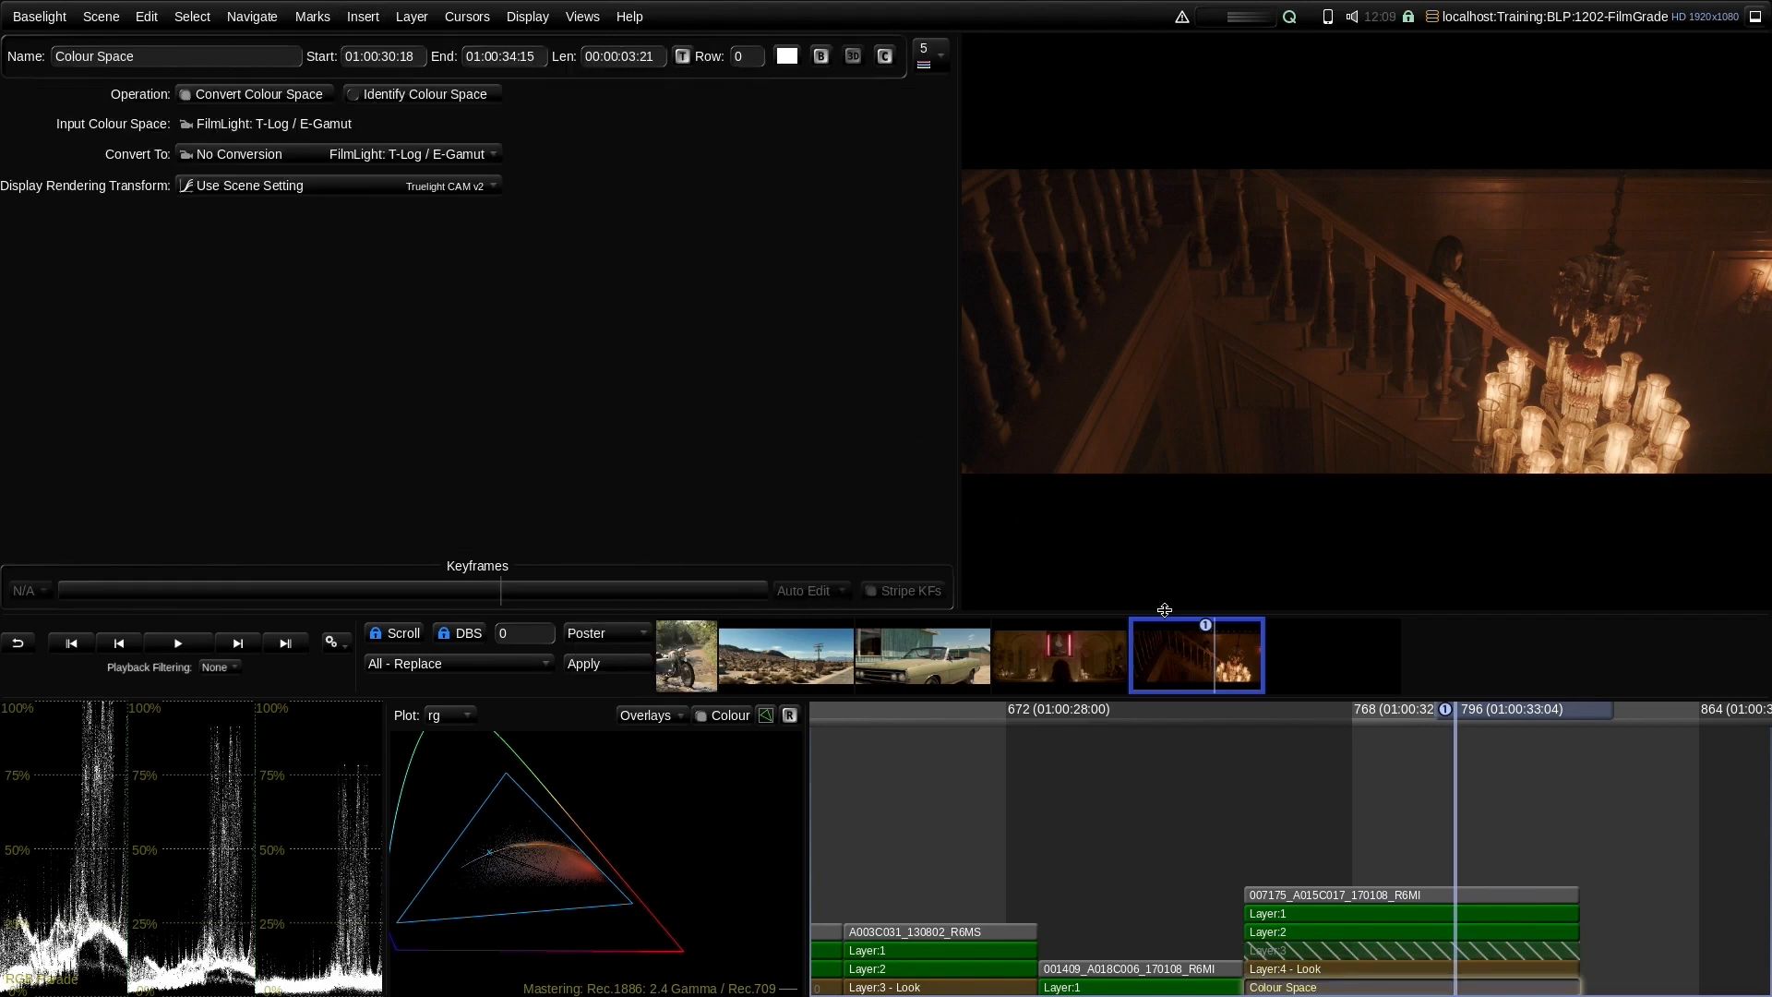
left_click(309, 154)
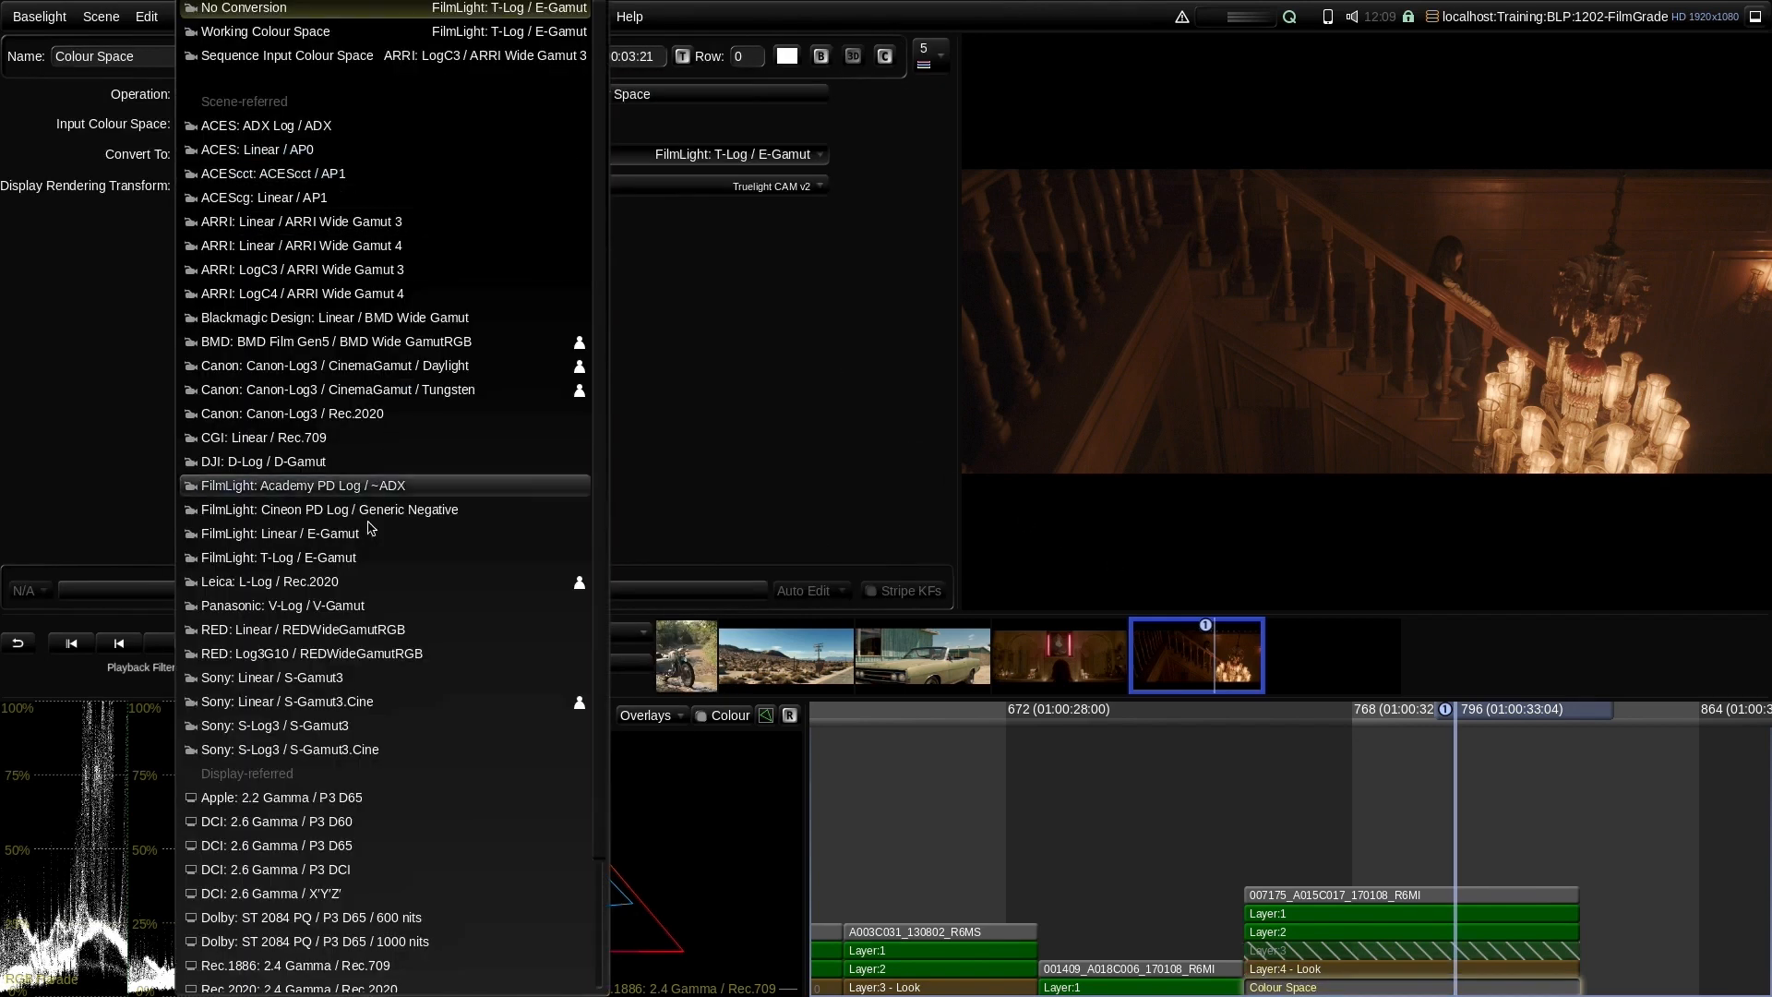
left_click(279, 966)
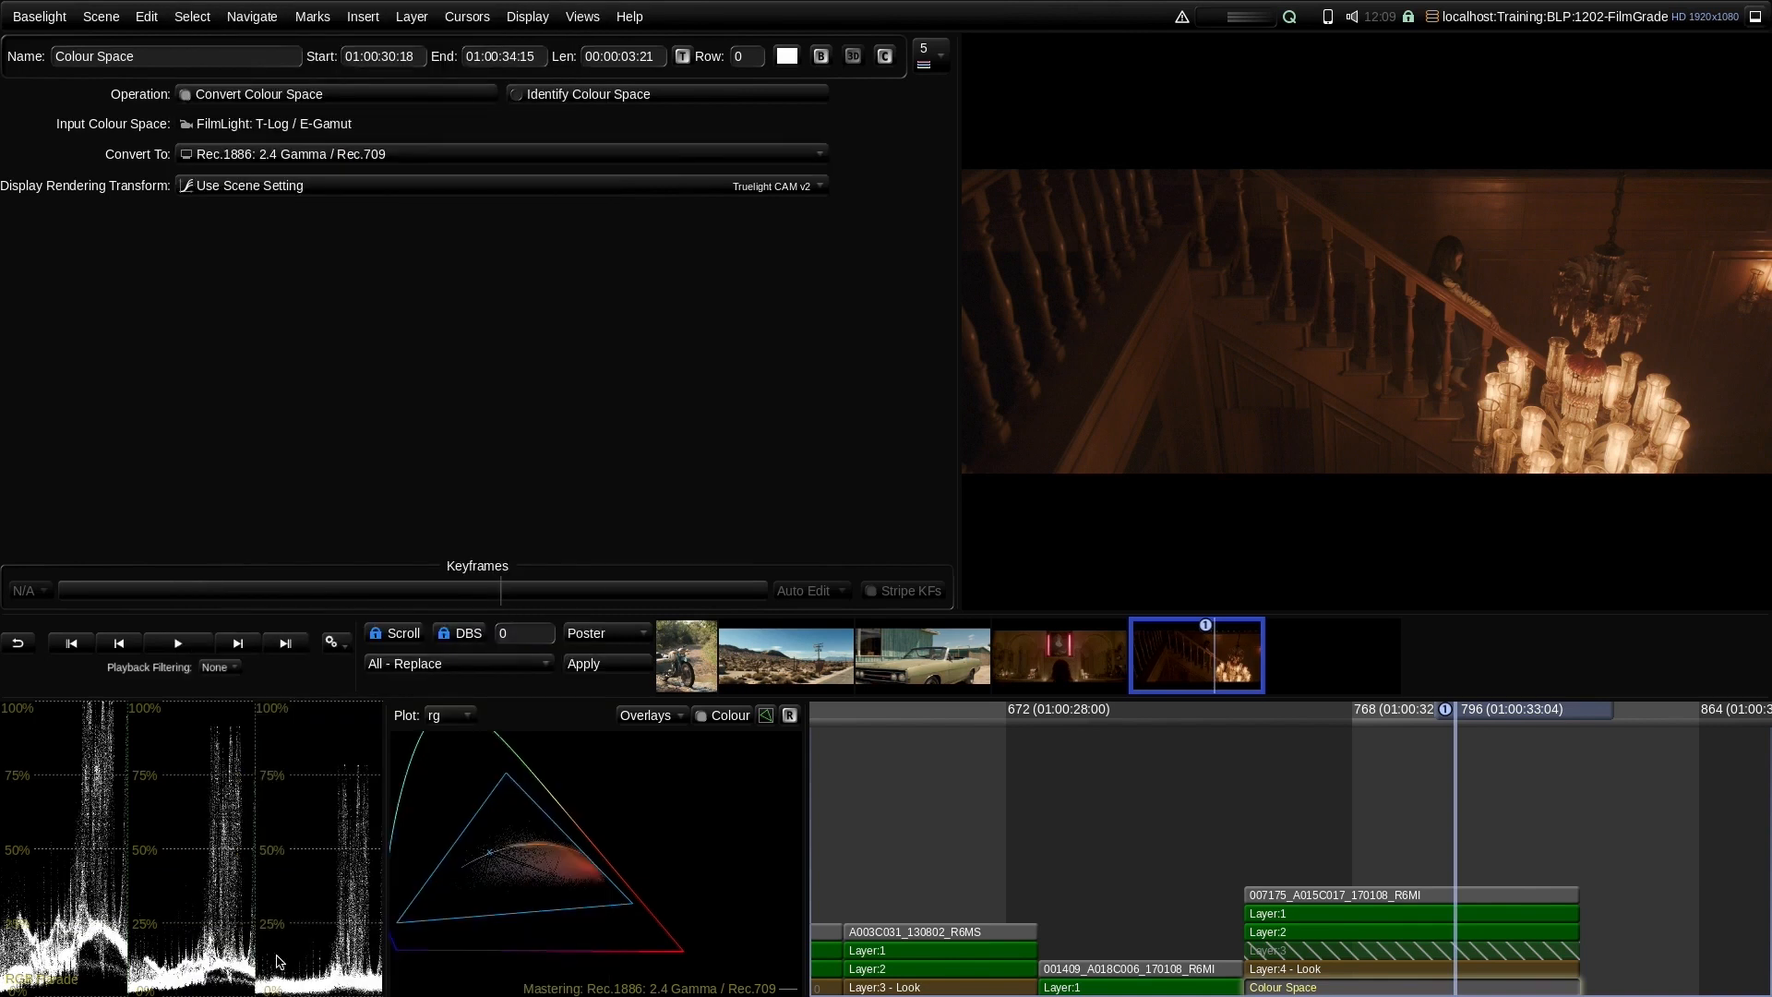
Add Layer:6 below the Colour Space operator and make it a Film Grade
key("Insert")
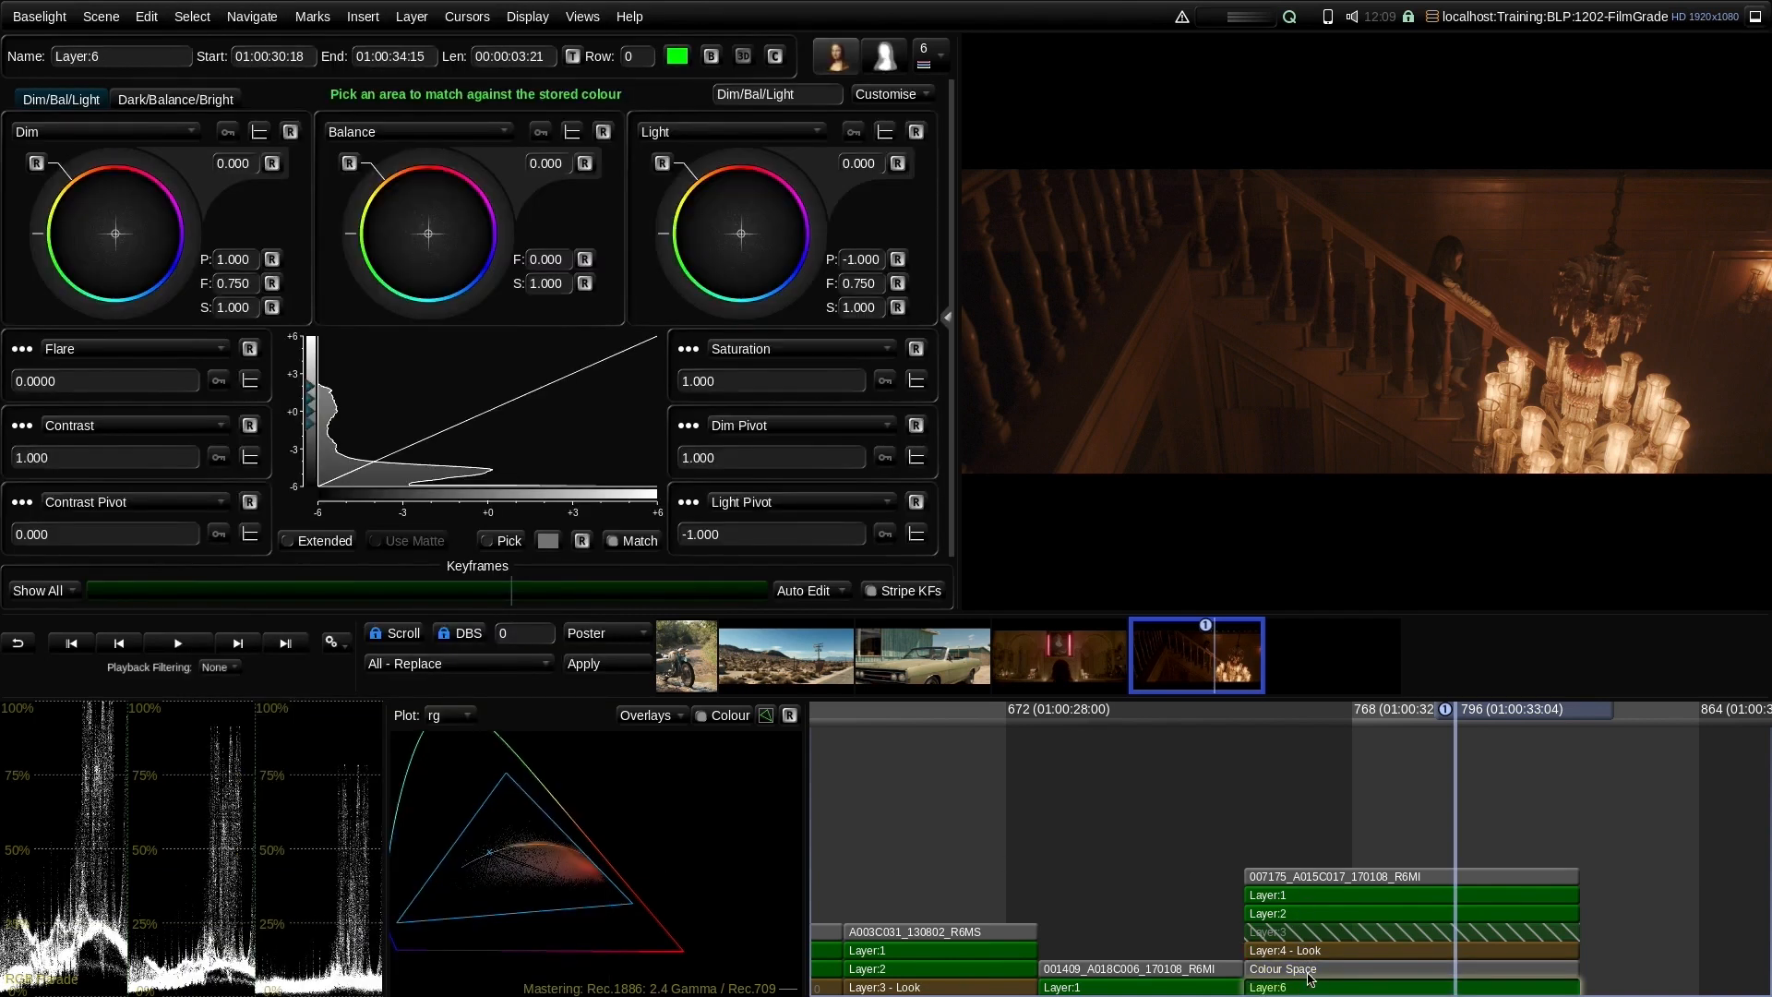
left_click(1297, 971)
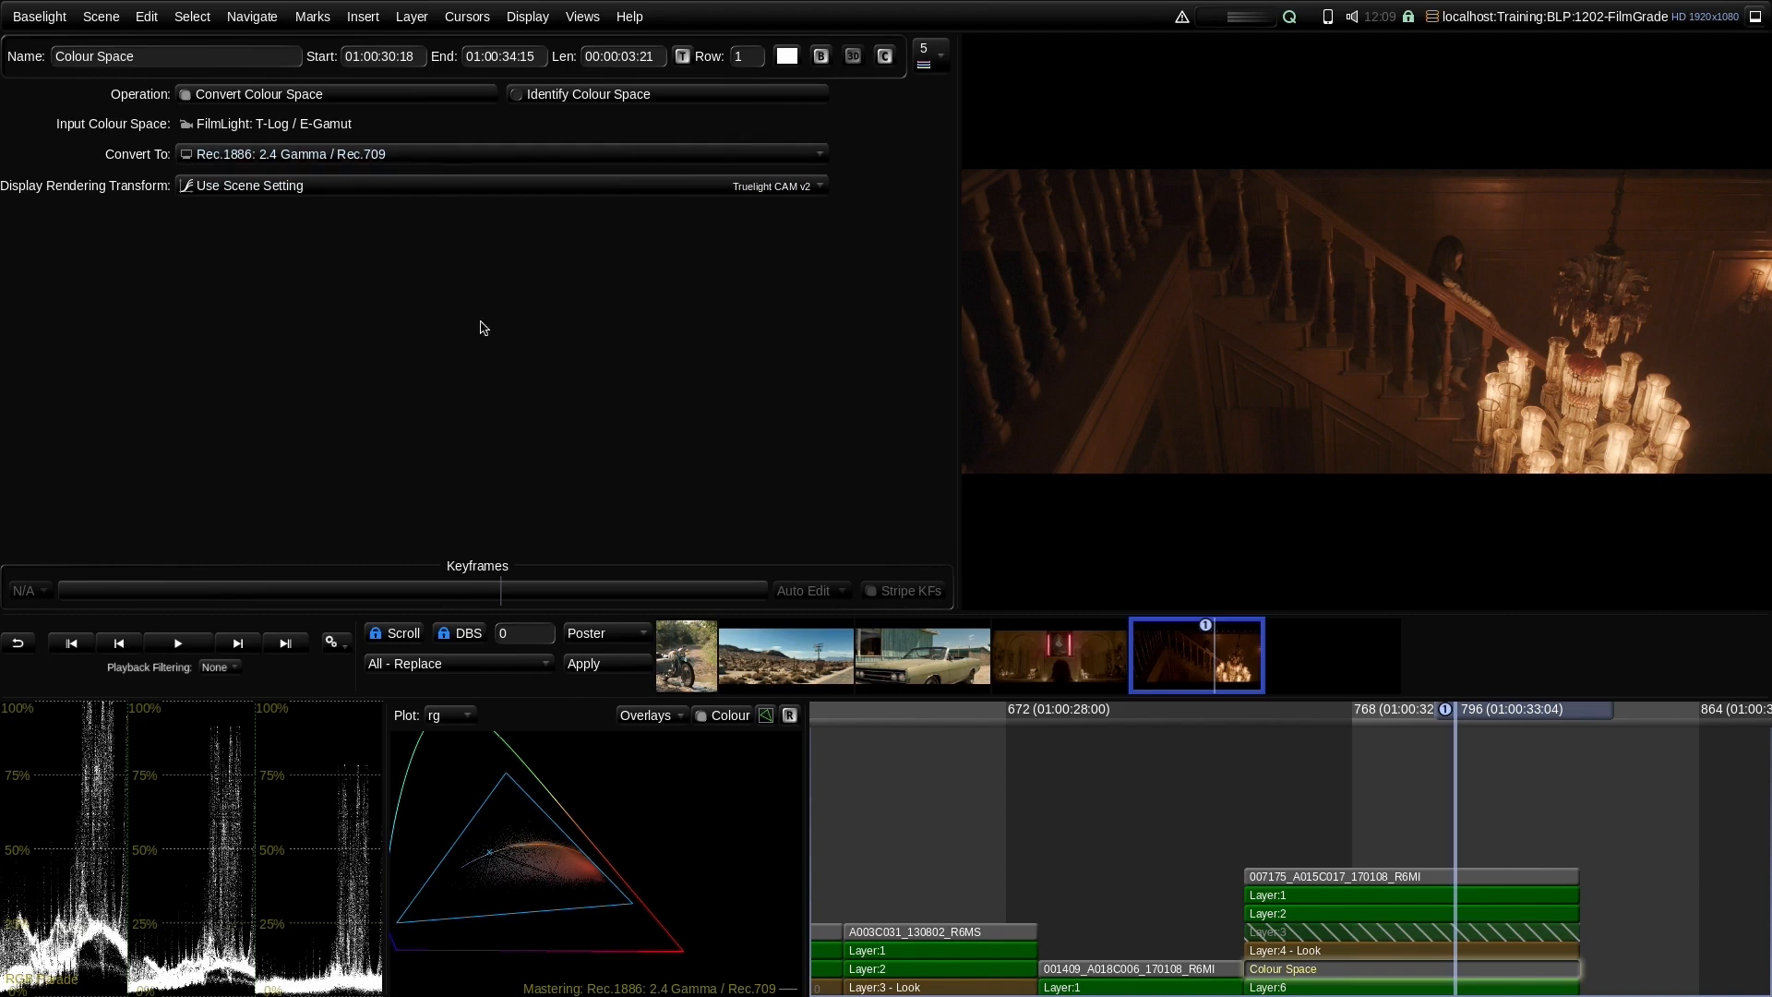
left_click(1310, 987)
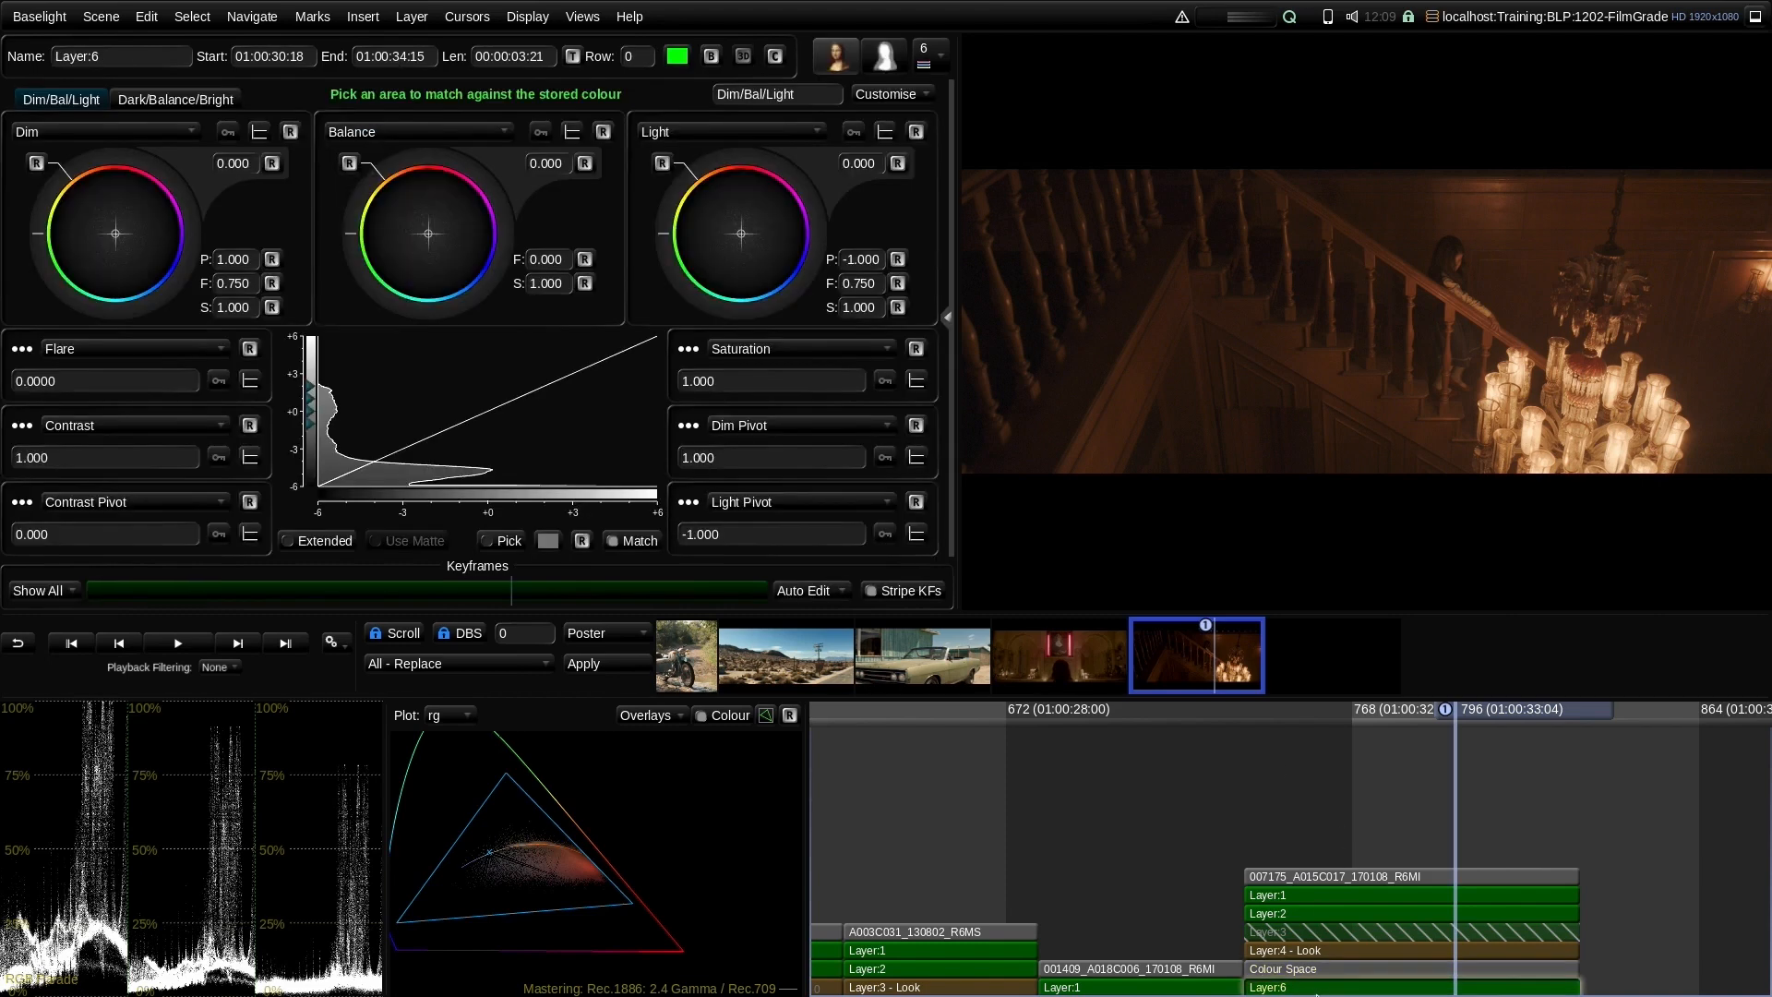
left_click(946, 317)
left_click(775, 261)
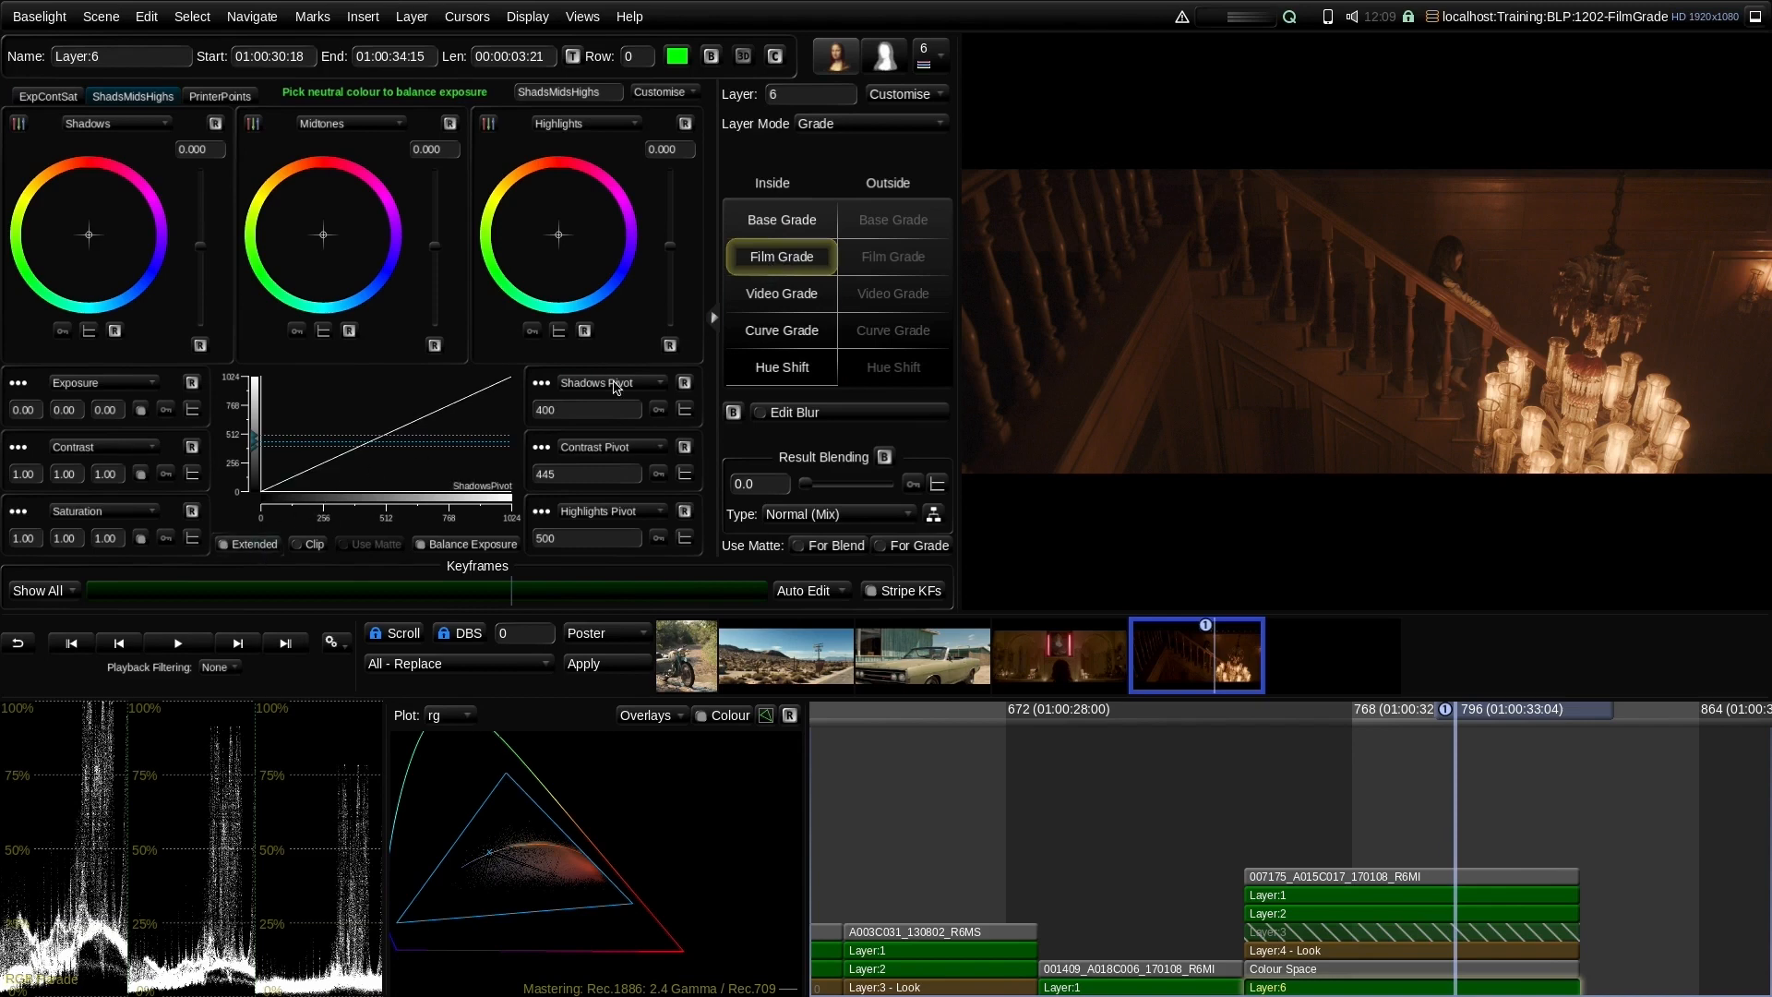
left_click(716, 320)
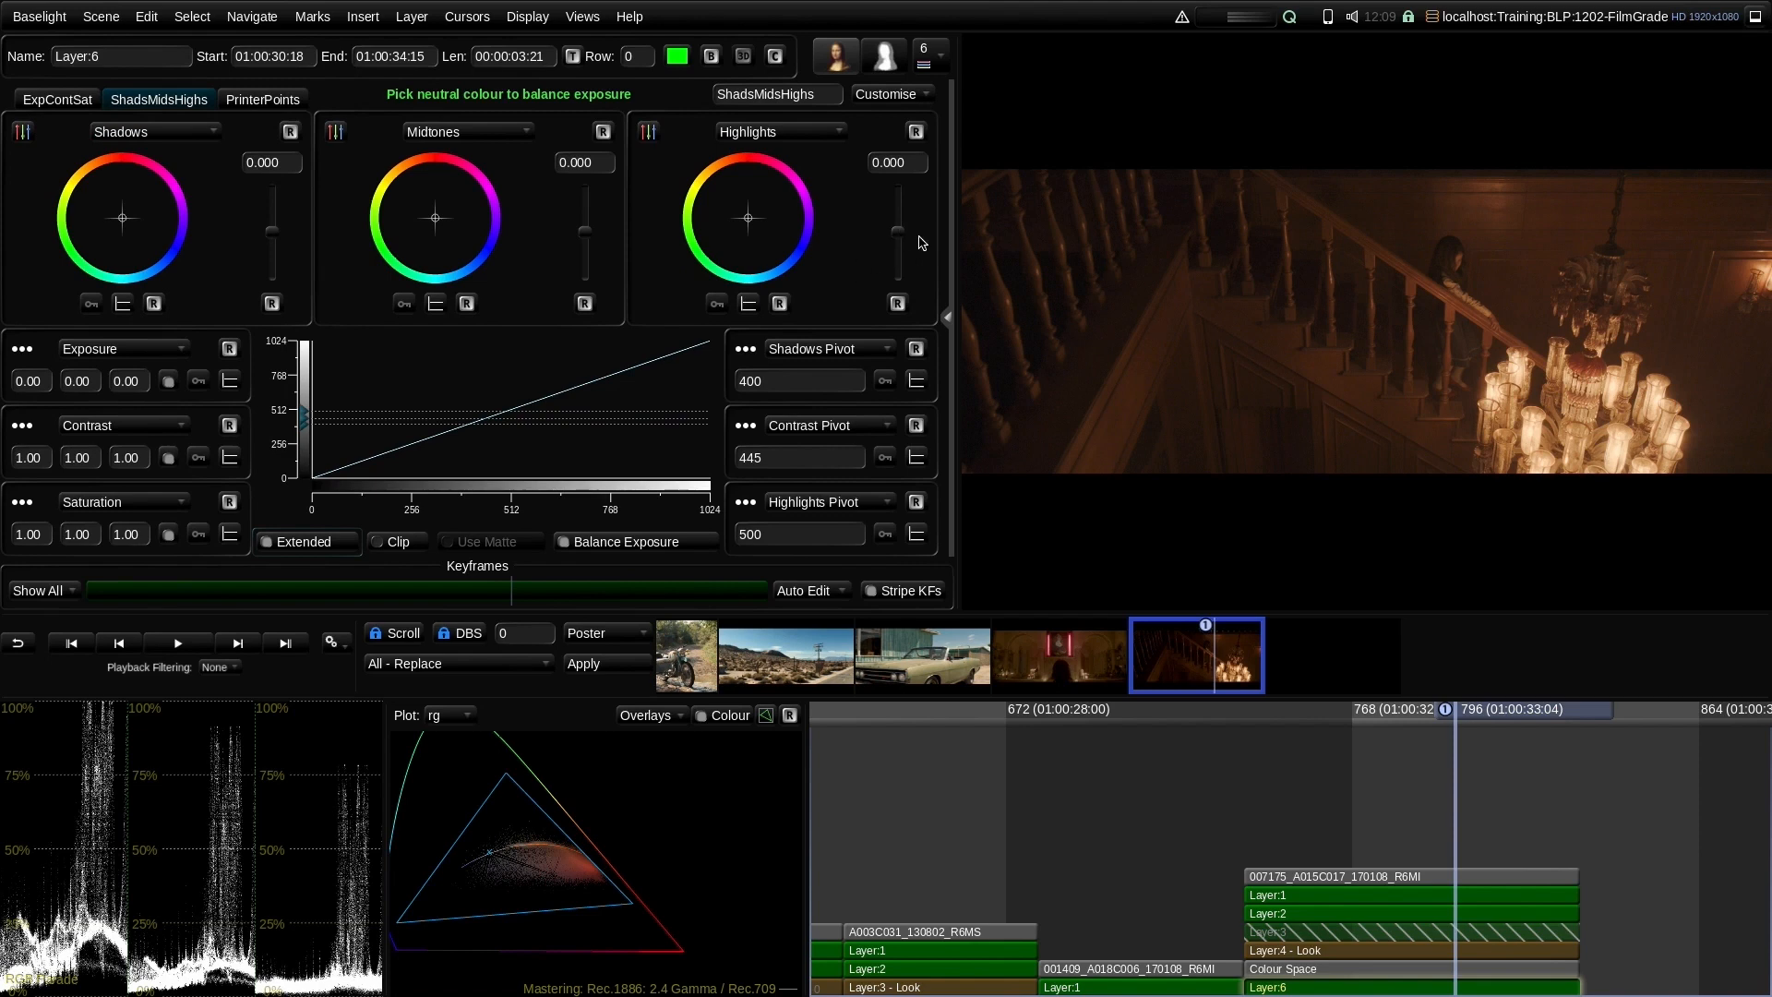
Set Layer:6's Highlights to -1.000 and its Highlights Pivot to 600
left_click_drag(900, 238, 898, 317)
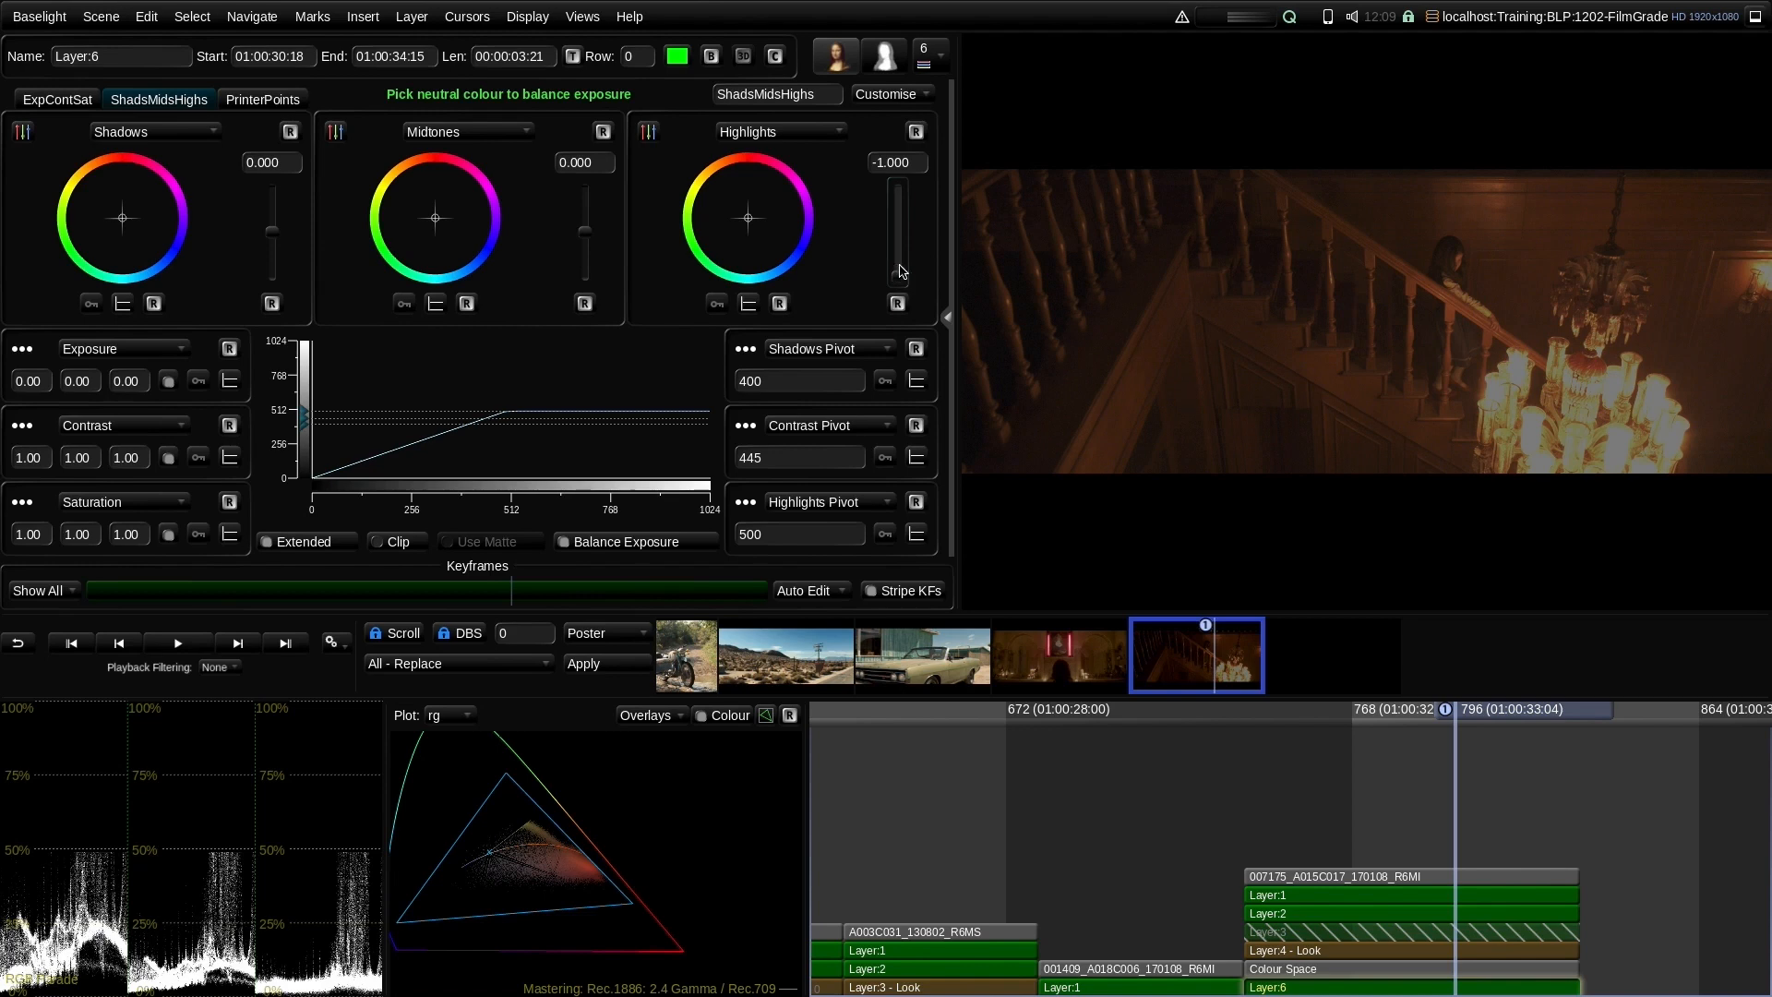
left_click(777, 539)
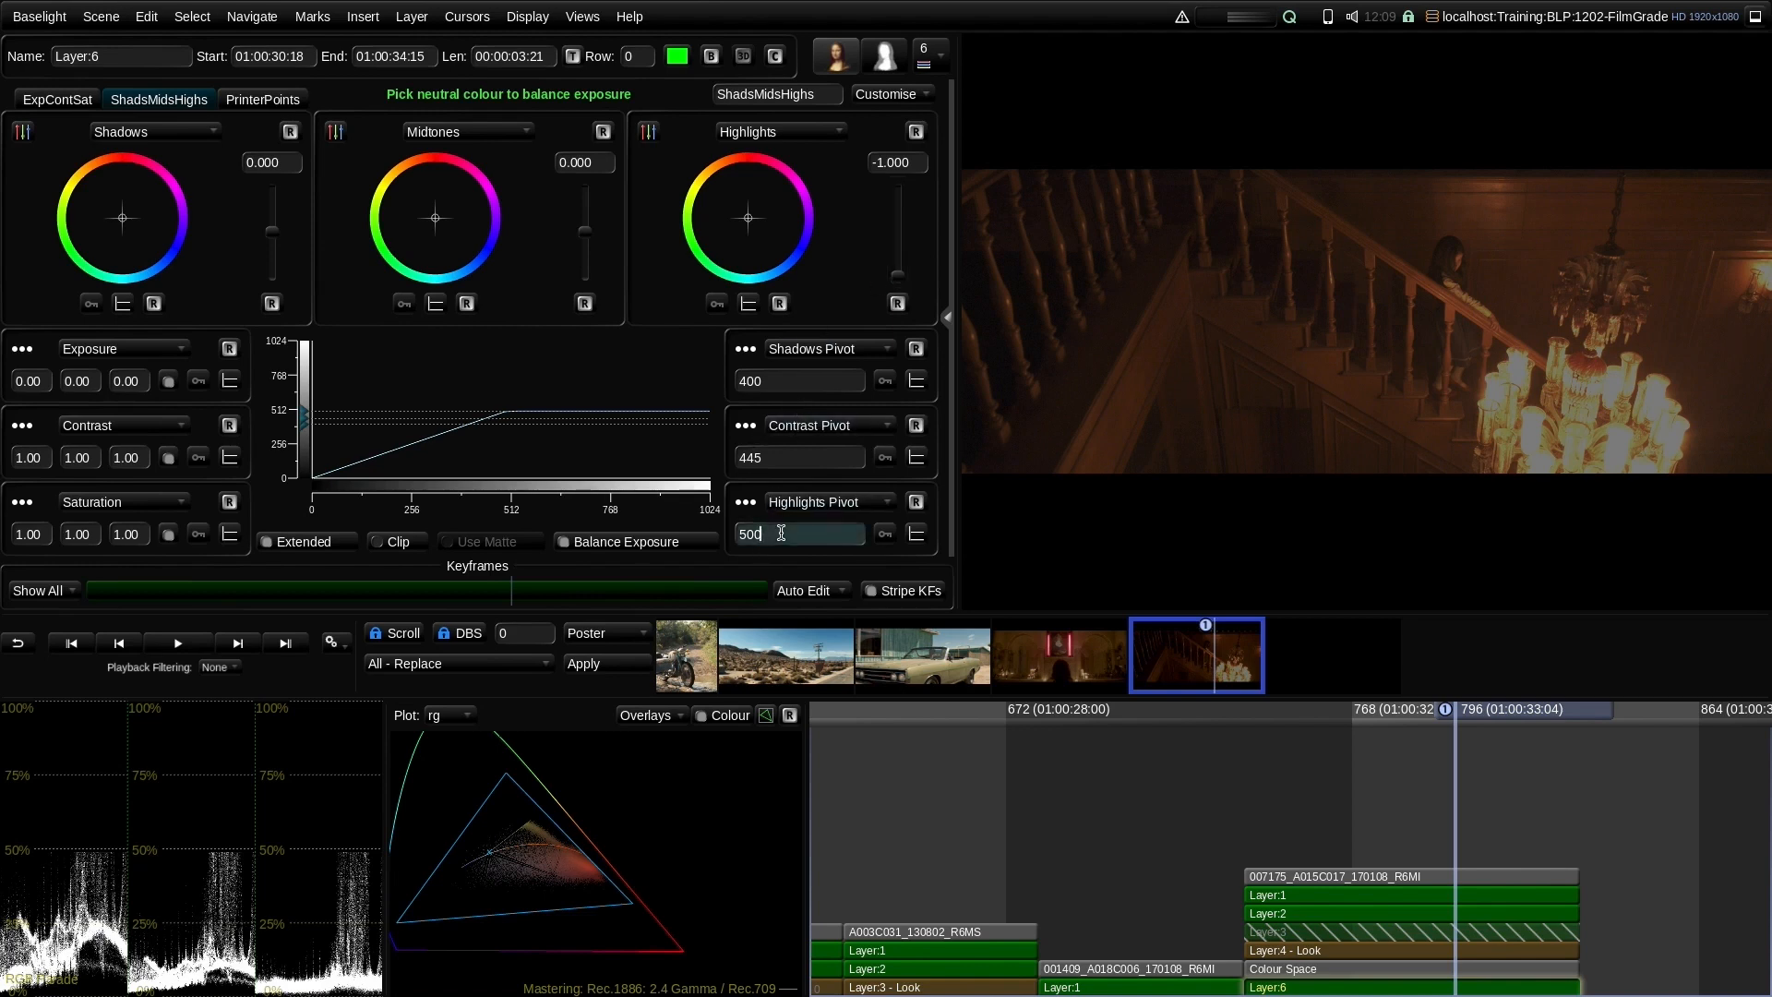
type("600")
key("Return")
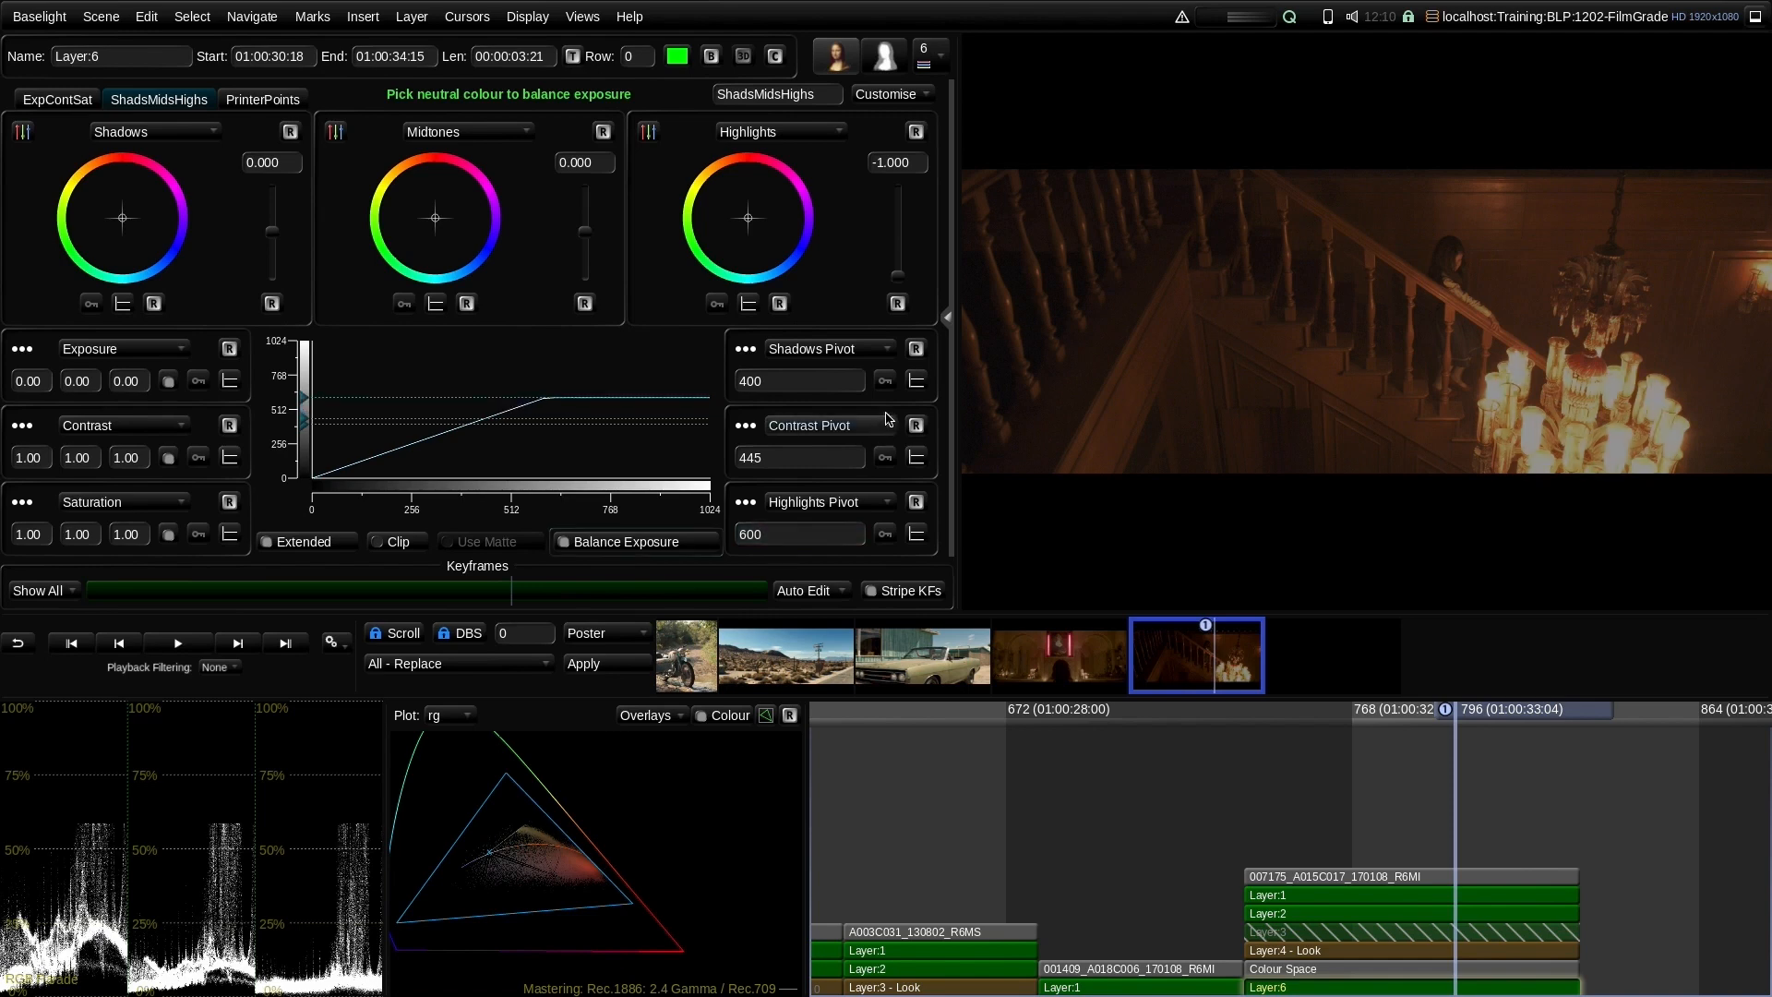
Turn off Balance Exposure and lower Layer:6's Highlights Pivot on the curve to about 594
left_click(626, 542)
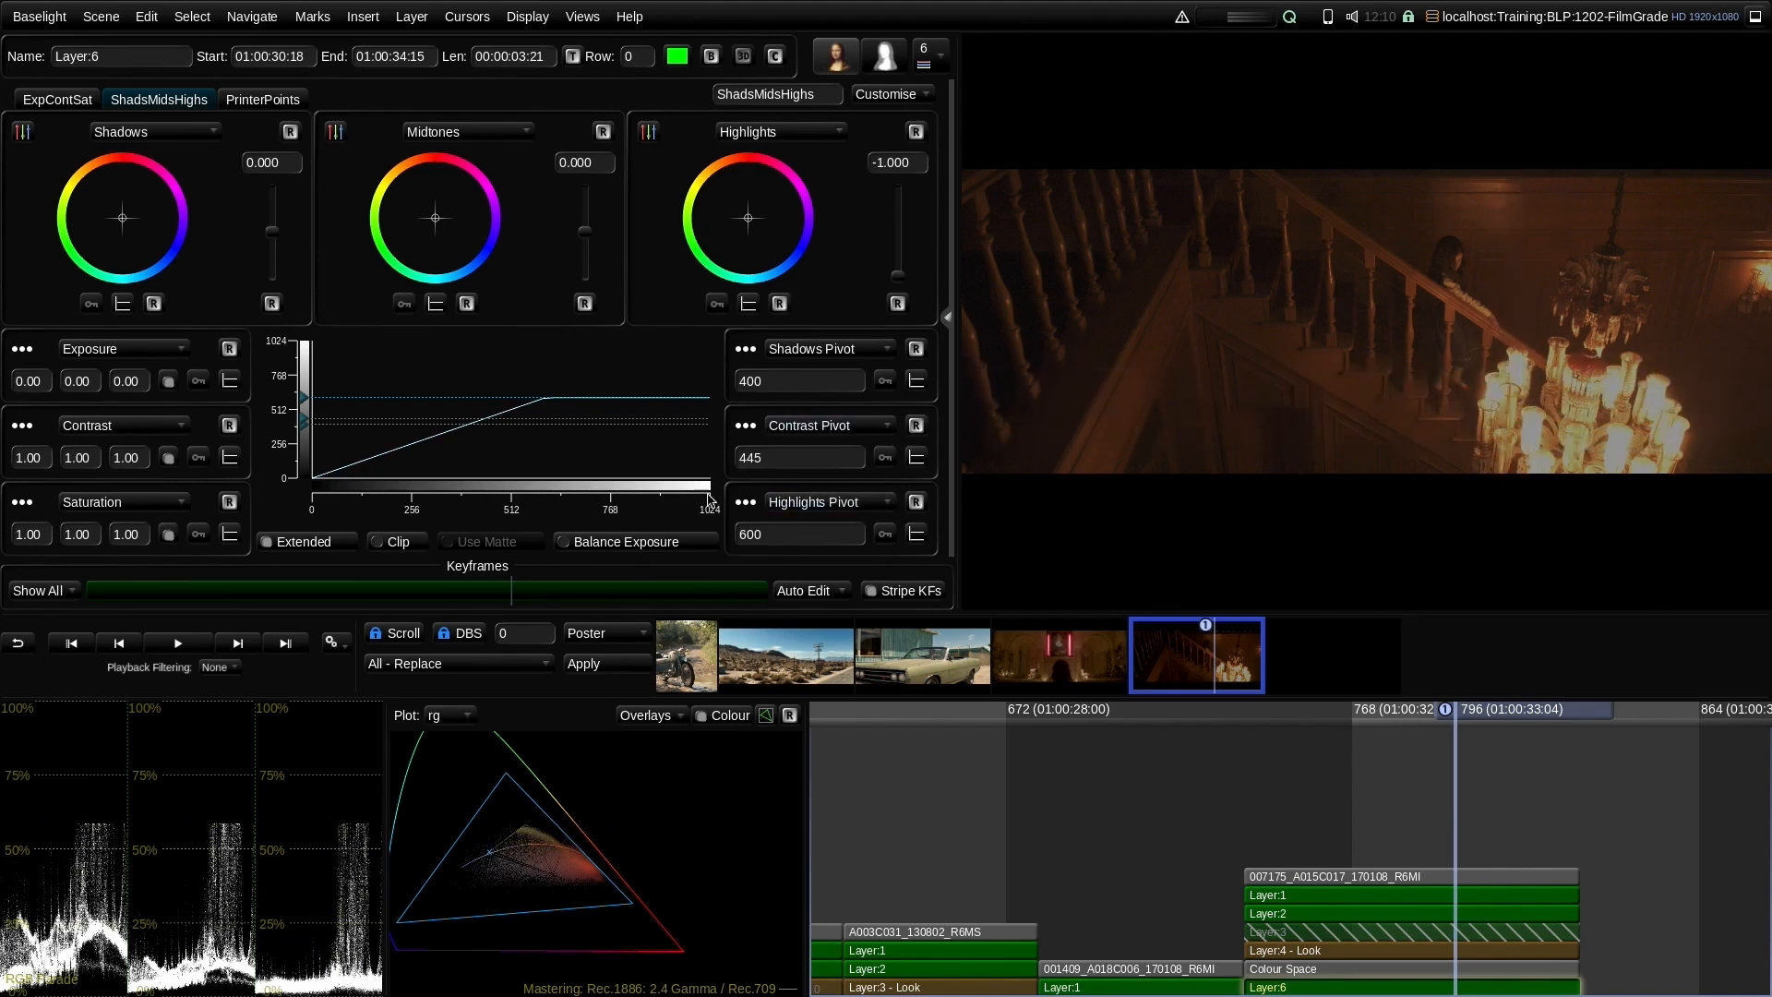
mouse_move(305, 398)
left_mouse_down()
mouse_move(307, 358)
mouse_move(315, 404)
left_mouse_up()
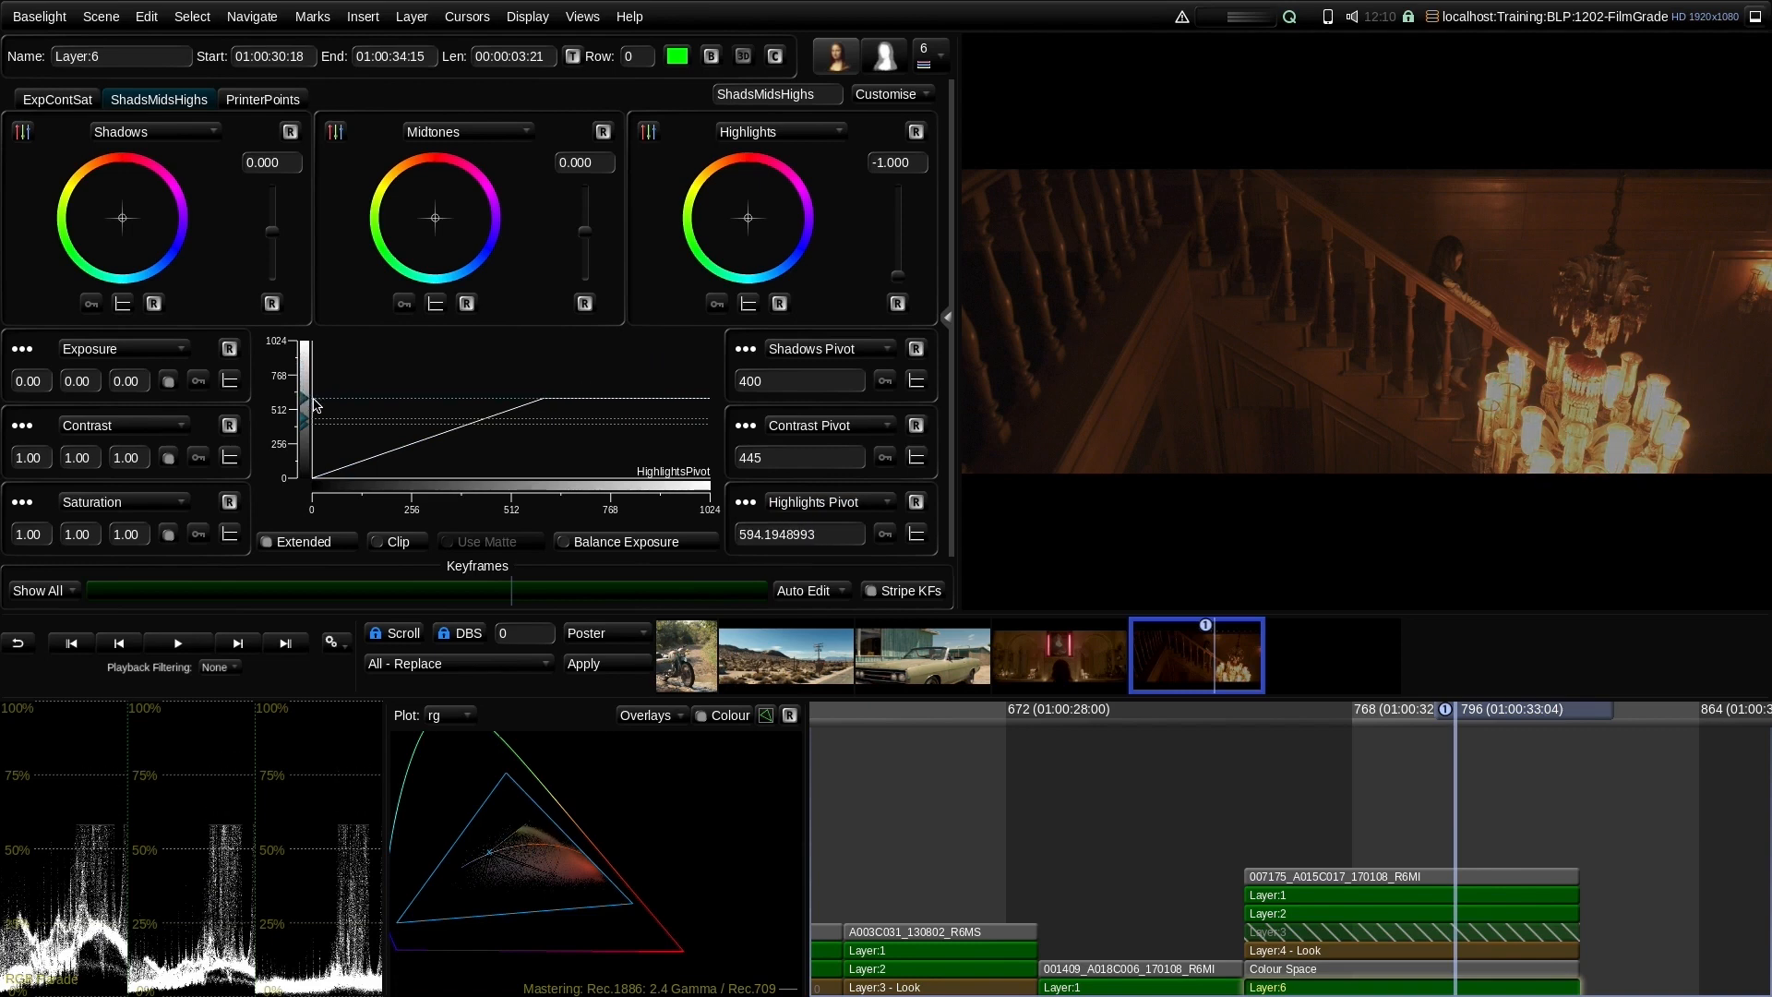